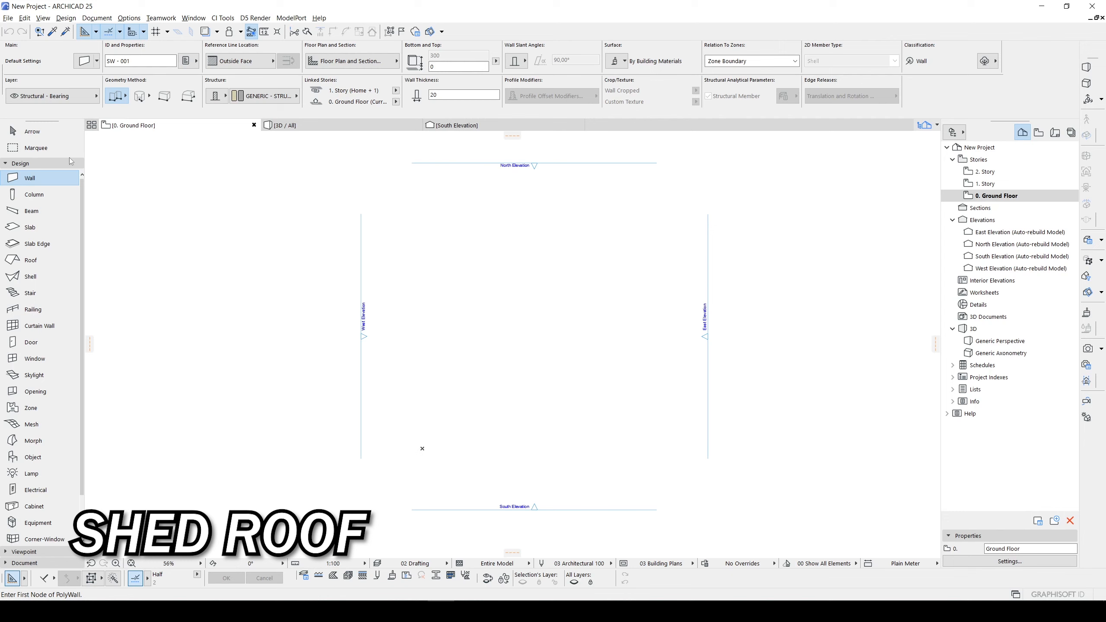
Draw a rectangular enclosure of four walls on the ground floor plan, centred between the elevation markers
{"action": "left_click", "coordinate": [125, 96]}
{"action": "left_click", "coordinate": [164, 92]}
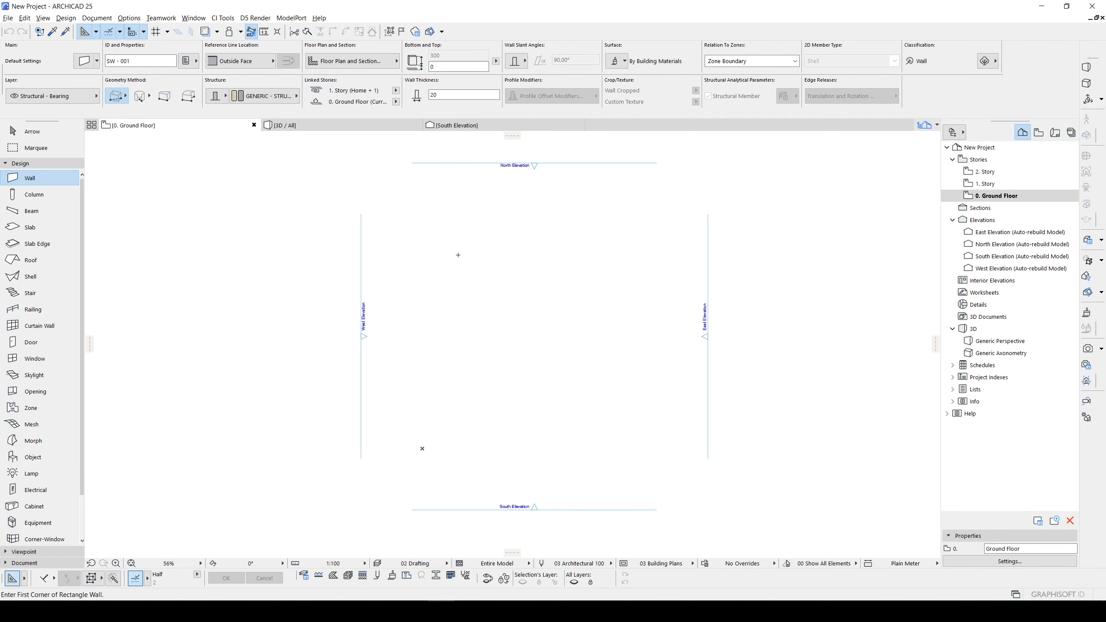
{"action": "left_click", "coordinate": [444, 257]}
{"action": "left_click", "coordinate": [591, 349]}
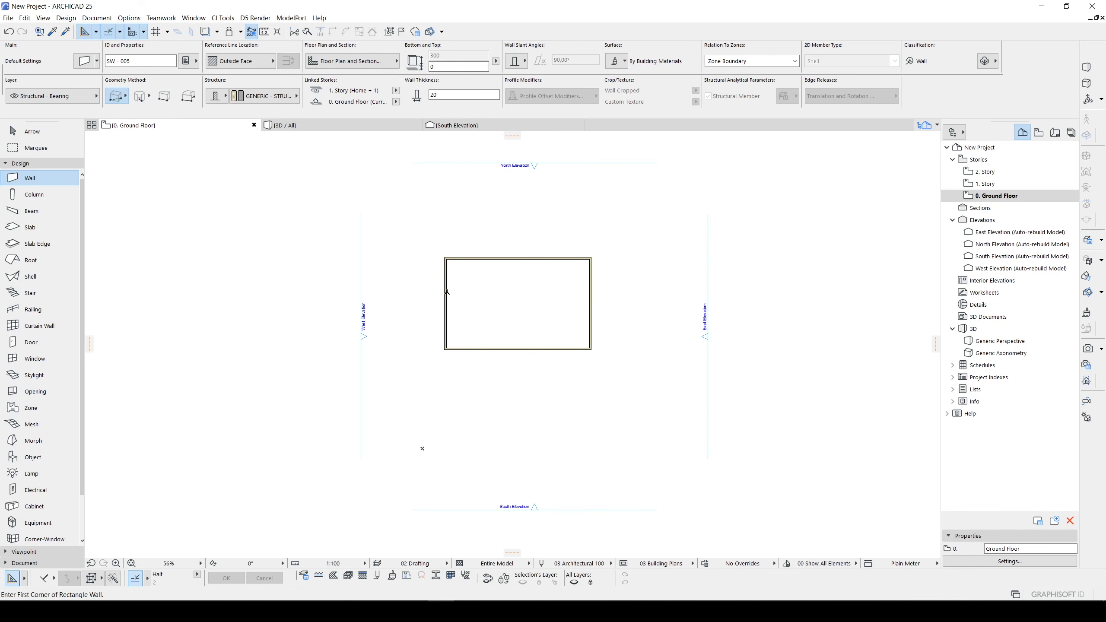
{"action": "key", "text": "Escape"}
Configure a new roof as single-plane geometry with the basic Timber - Roof structure
{"action": "left_click", "coordinate": [31, 260]}
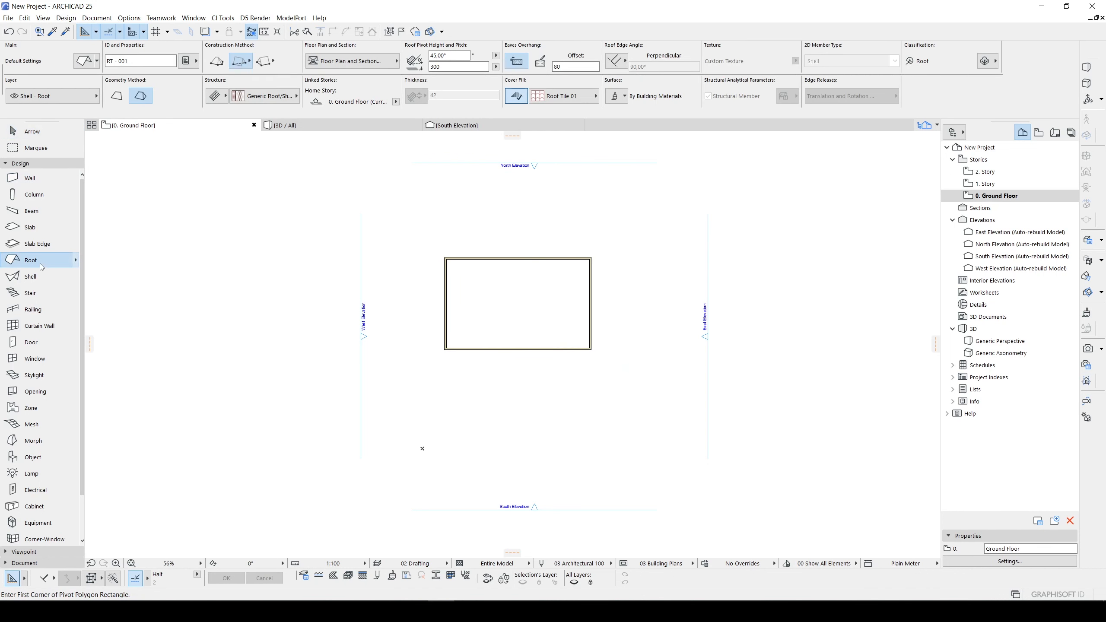
{"action": "left_click", "coordinate": [218, 97]}
{"action": "left_click", "coordinate": [234, 95]}
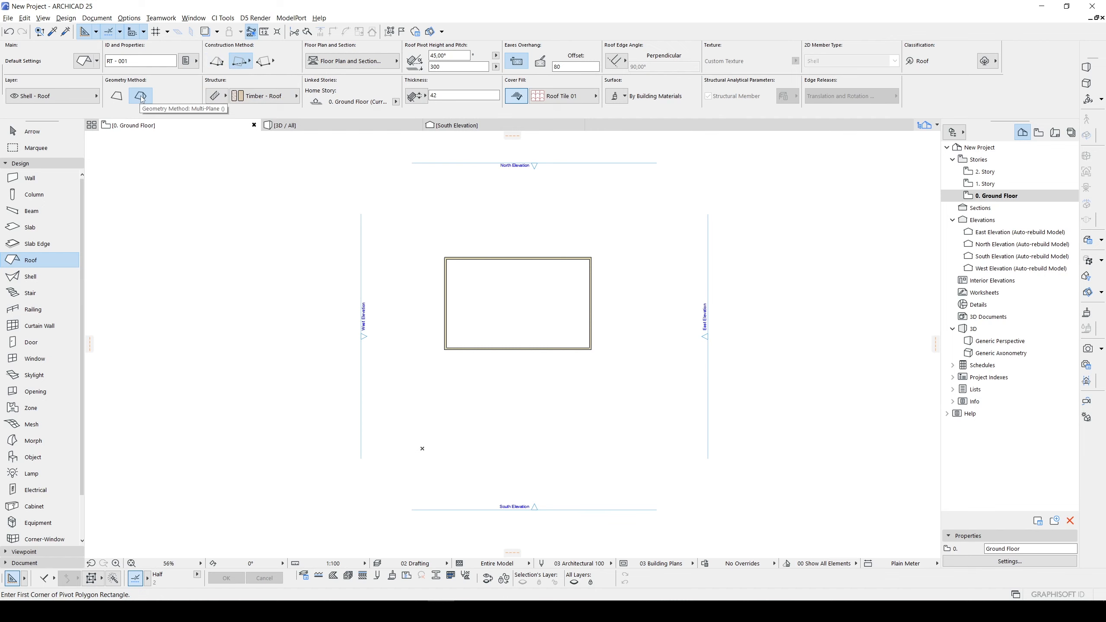
{"action": "left_click", "coordinate": [116, 97]}
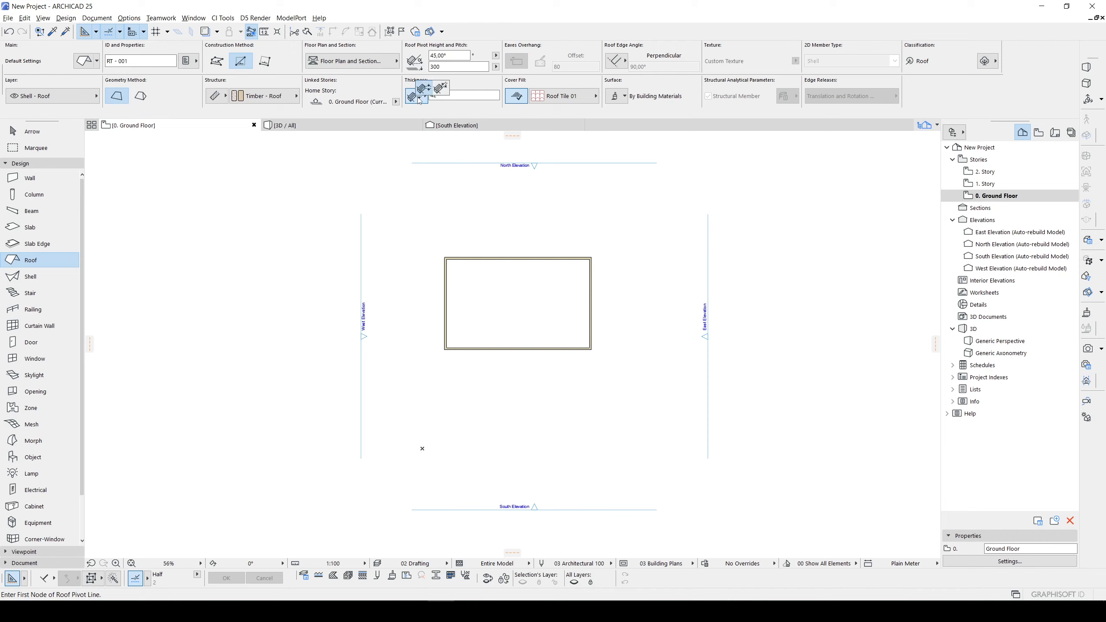
Set the default roof thickness to 14, switch the pitch unit to percent and set the pitch to 3%
{"action": "double_click", "coordinate": [448, 96]}
{"action": "type", "text": "20"}
{"action": "left_click", "coordinate": [463, 66]}
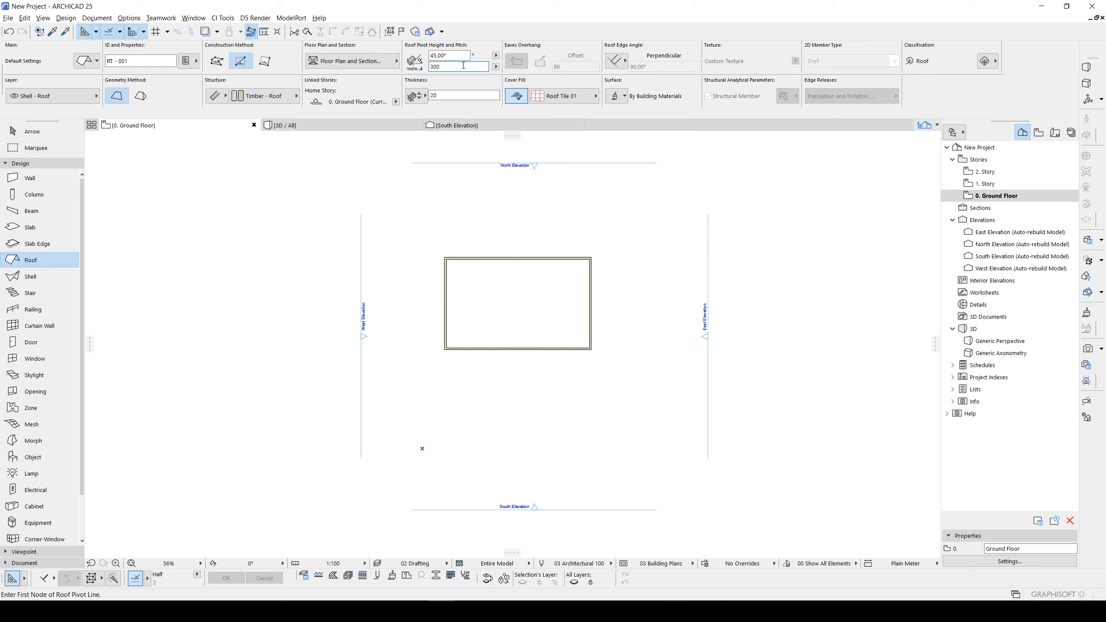
{"action": "left_click", "coordinate": [496, 55]}
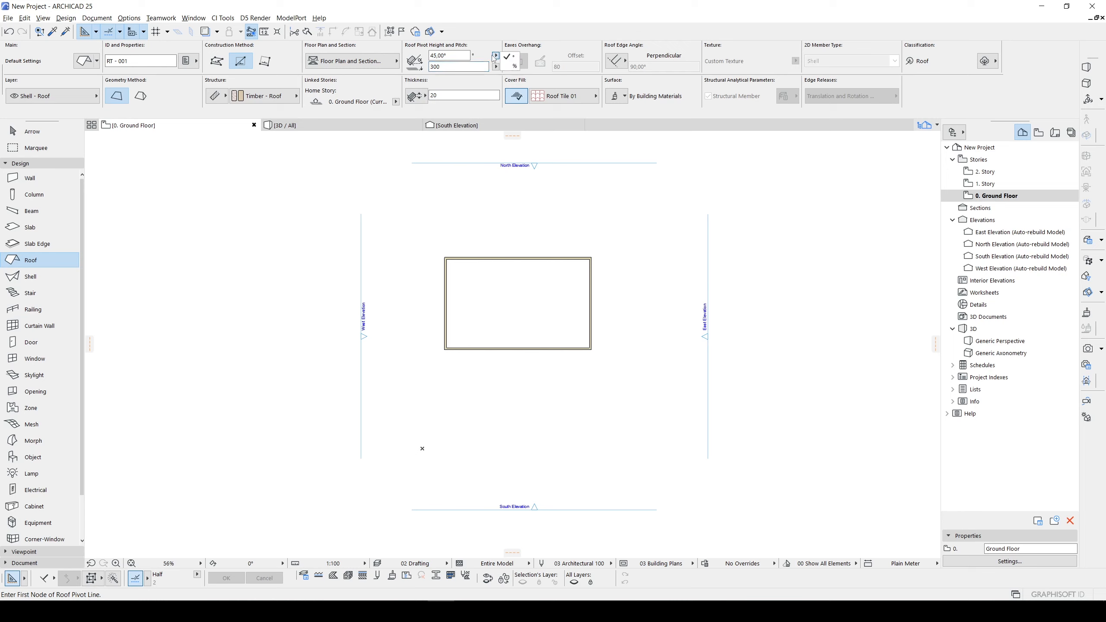
{"action": "left_click", "coordinate": [513, 66]}
{"action": "left_click_drag", "start_coordinate": [460, 55], "coordinate": [395, 59]}
{"action": "type", "text": "3"}
{"action": "left_click", "coordinate": [436, 66]}
Place the roof pivot line along the outer edge of the north wall, with the pitch rising toward the south
{"action": "scroll", "coordinate": [454, 273], "scroll_direction": "up", "scroll_amount": 3}
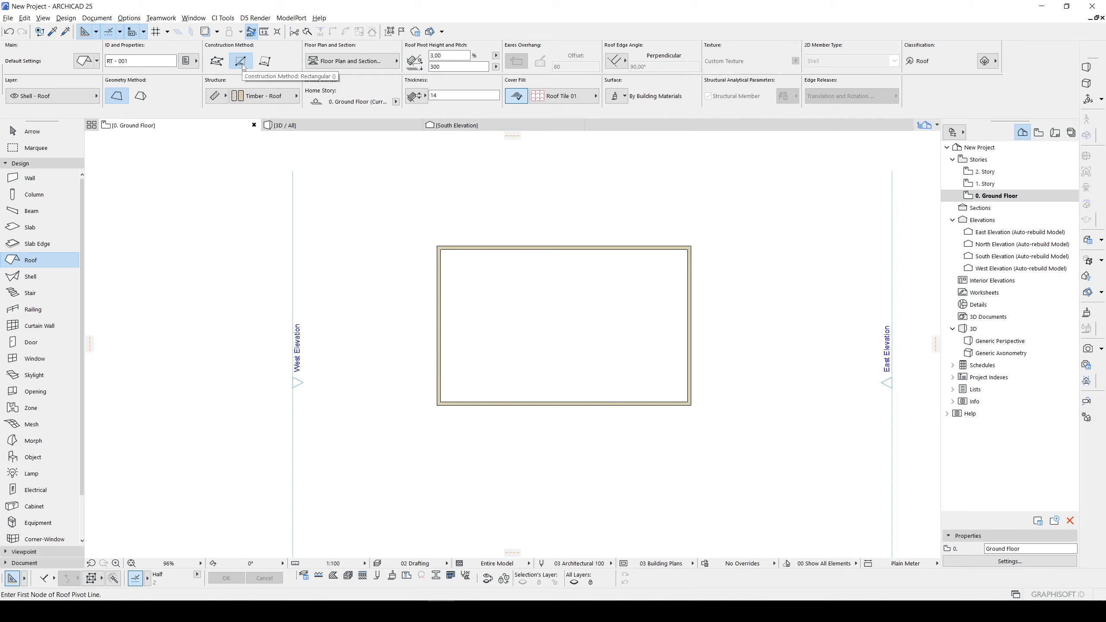
{"action": "left_click", "coordinate": [437, 246]}
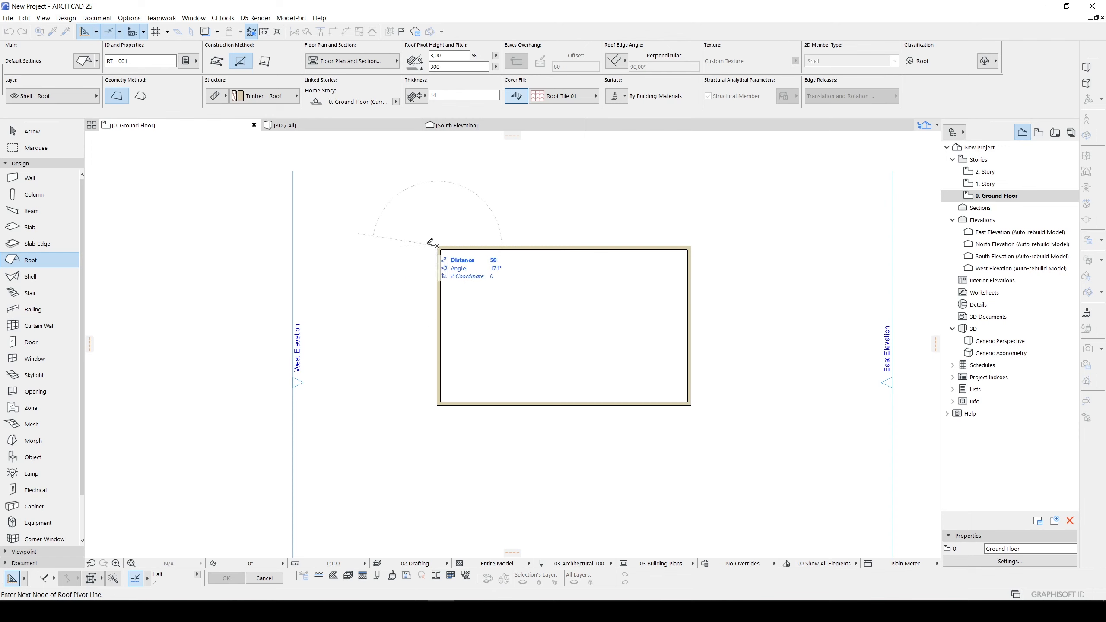
{"action": "scroll", "coordinate": [435, 273], "scroll_direction": "up", "scroll_amount": 3}
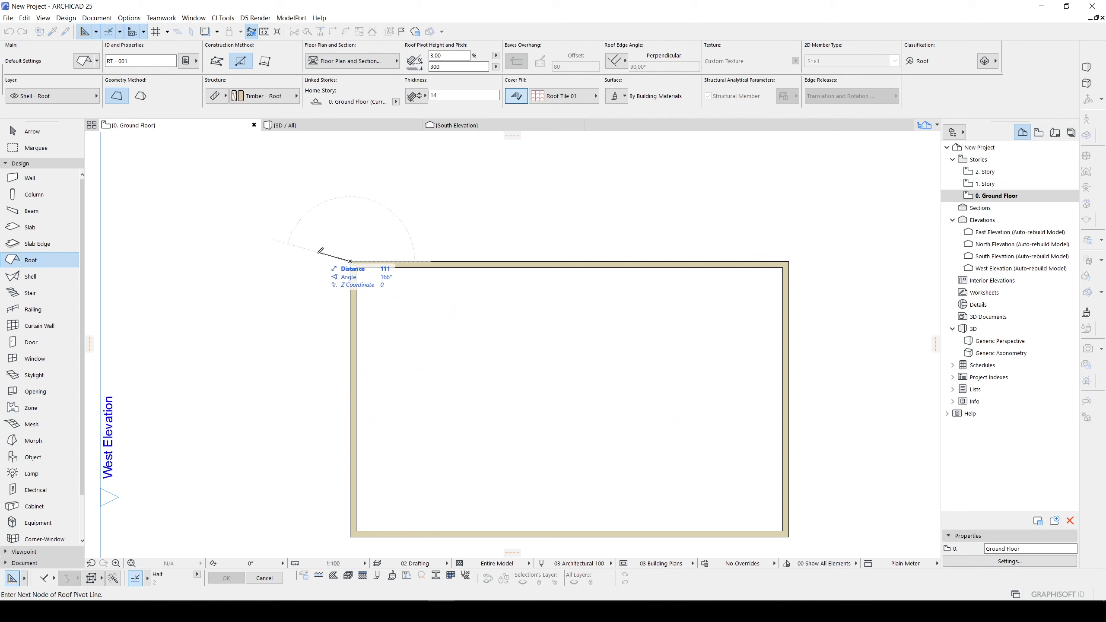
{"action": "left_click", "coordinate": [790, 260]}
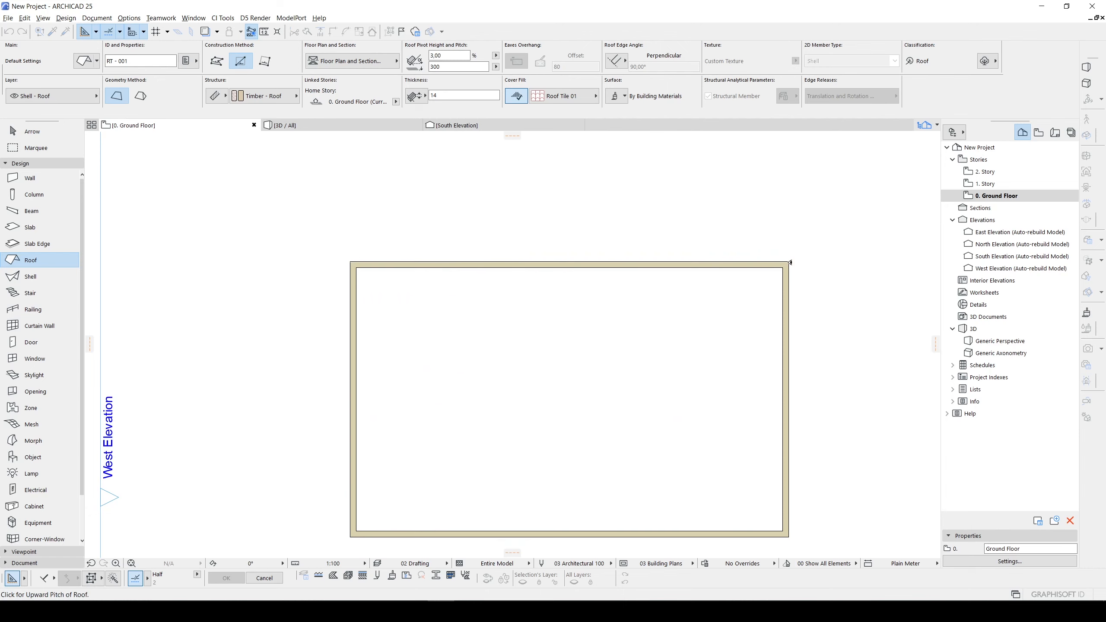
{"action": "scroll", "coordinate": [740, 340], "scroll_direction": "down", "scroll_amount": 3}
{"action": "middle_click_drag", "start_coordinate": [561, 370], "coordinate": [536, 294]}
{"action": "left_click", "coordinate": [565, 464]}
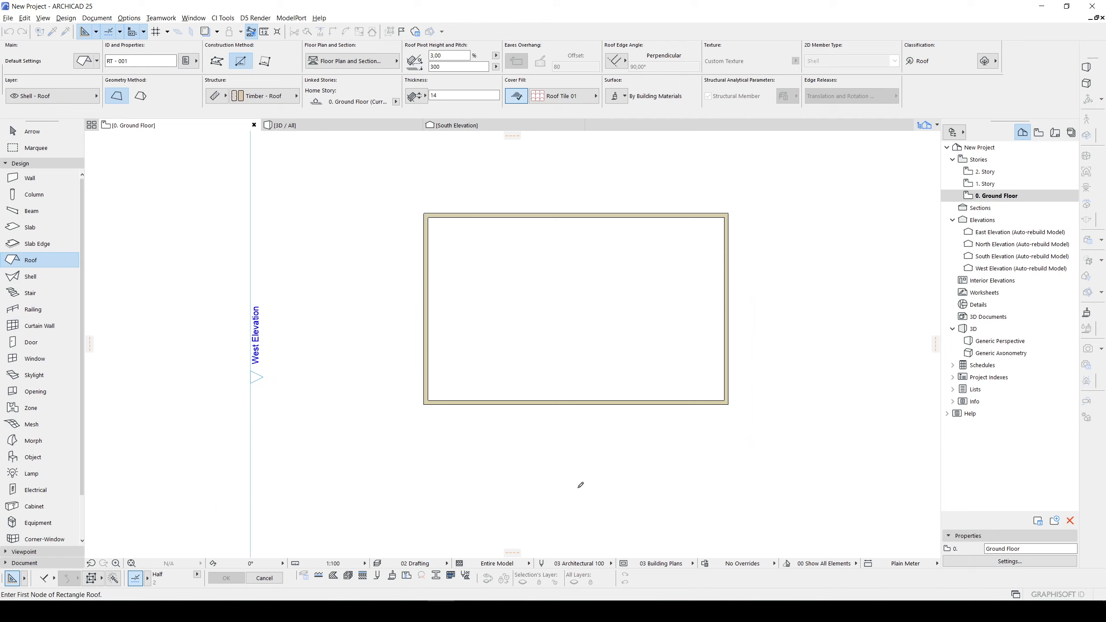
Outline the roof as a rectangle from the walls' northwest outer corner to their southeast outer corner
{"action": "middle_click_drag", "start_coordinate": [497, 283], "coordinate": [424, 301]}
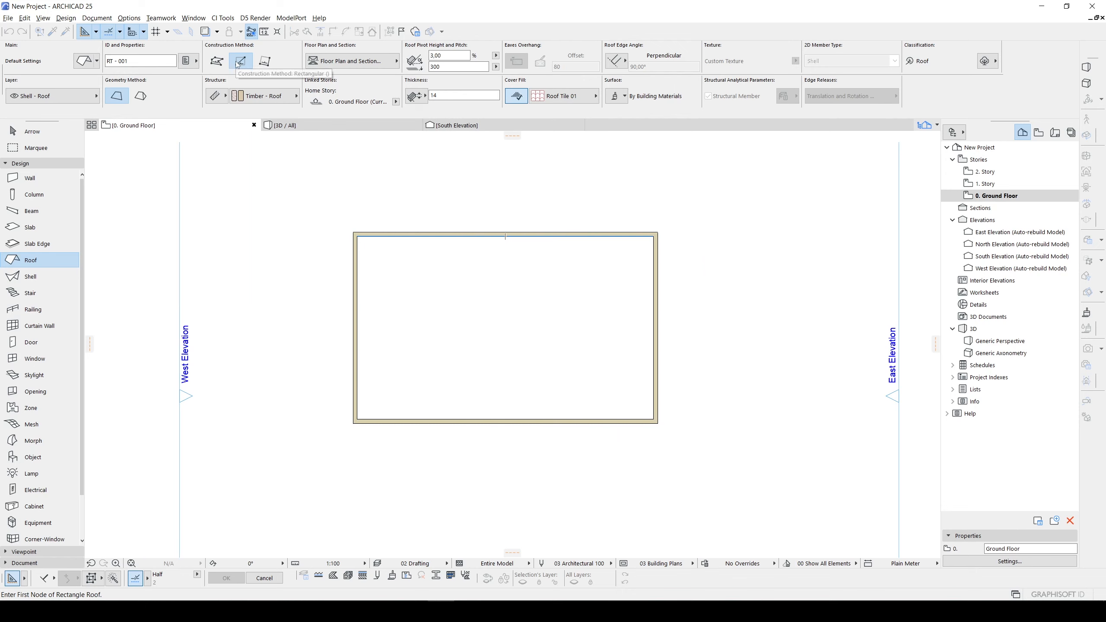
{"action": "left_click", "coordinate": [353, 232]}
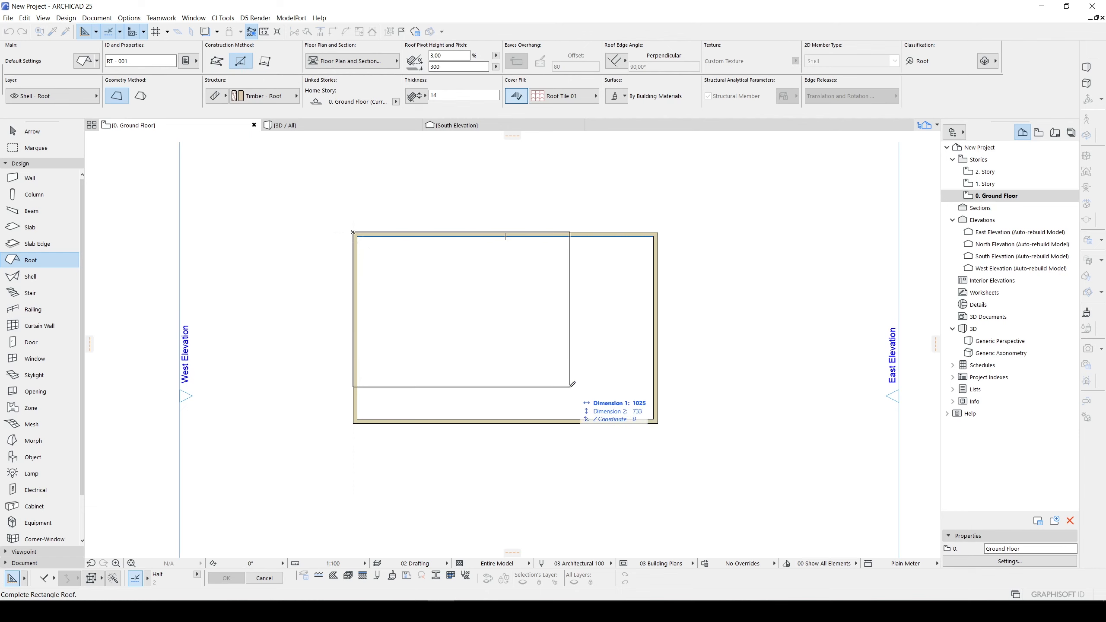
{"action": "scroll", "coordinate": [574, 418], "scroll_direction": "up", "scroll_amount": 2}
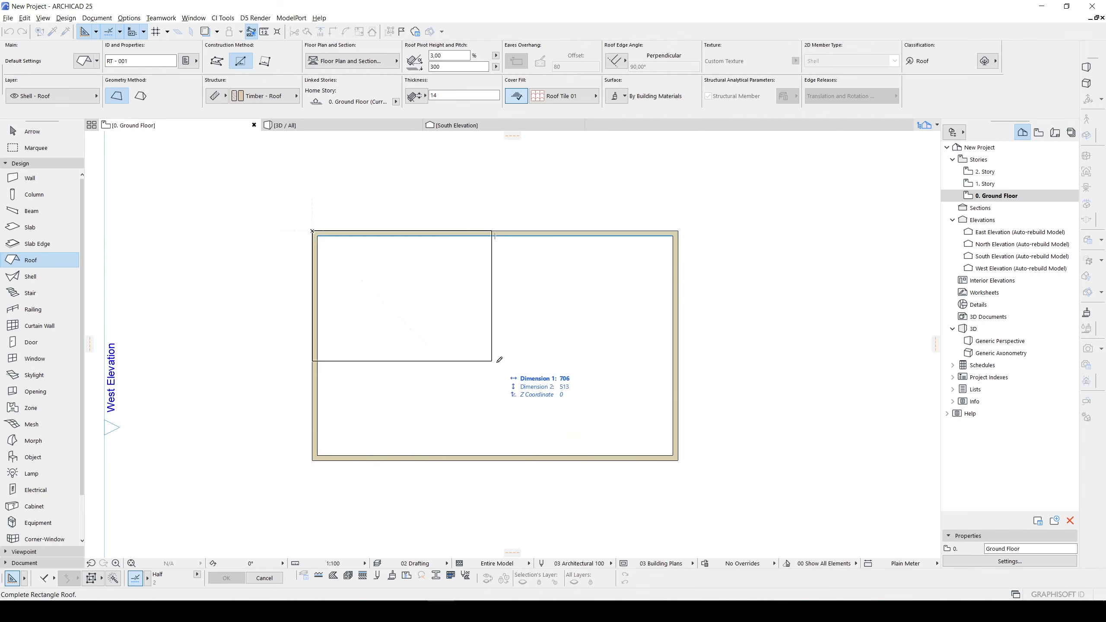
{"action": "left_click", "coordinate": [676, 457]}
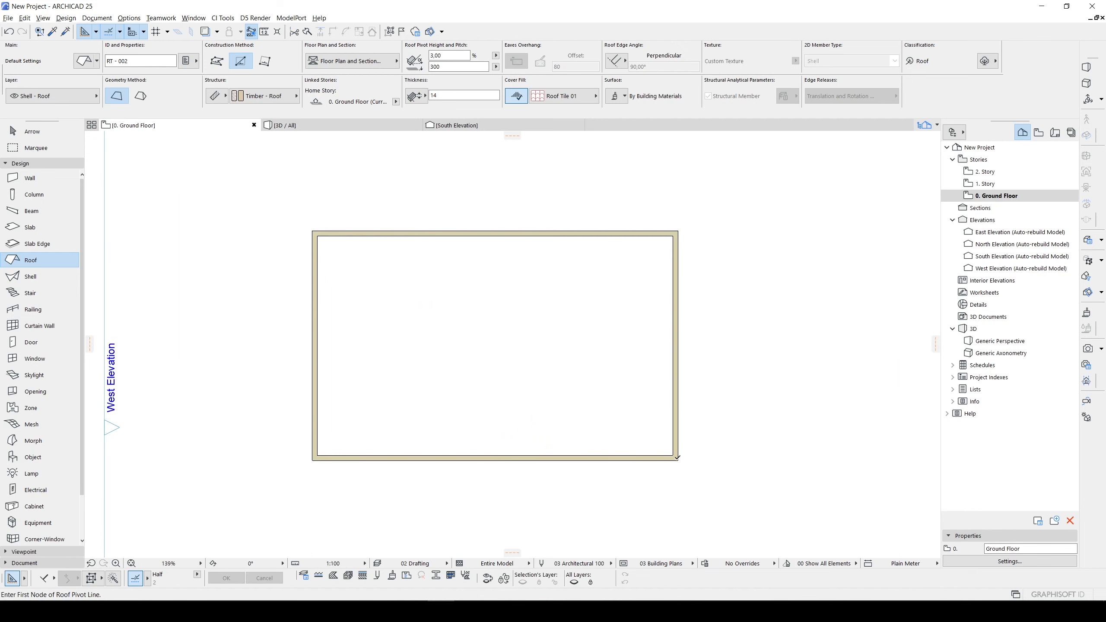
In the 3D view, select the roof and set its thickness to 15 and its pitch to 30%
{"action": "scroll", "coordinate": [537, 368], "scroll_direction": "down", "scroll_amount": 2}
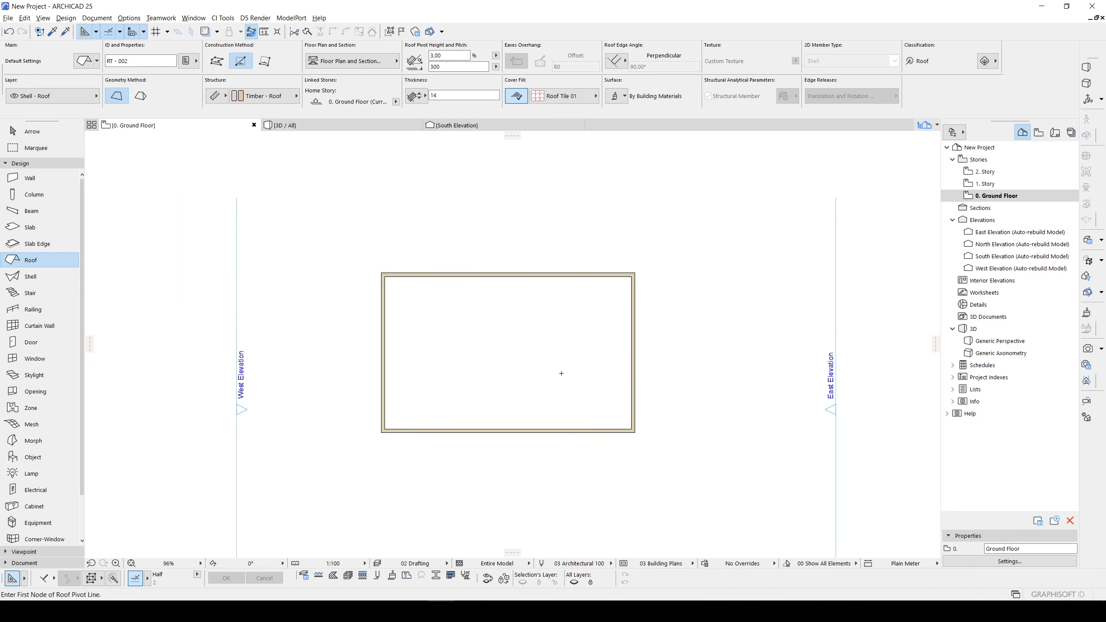
{"action": "left_click", "coordinate": [320, 126]}
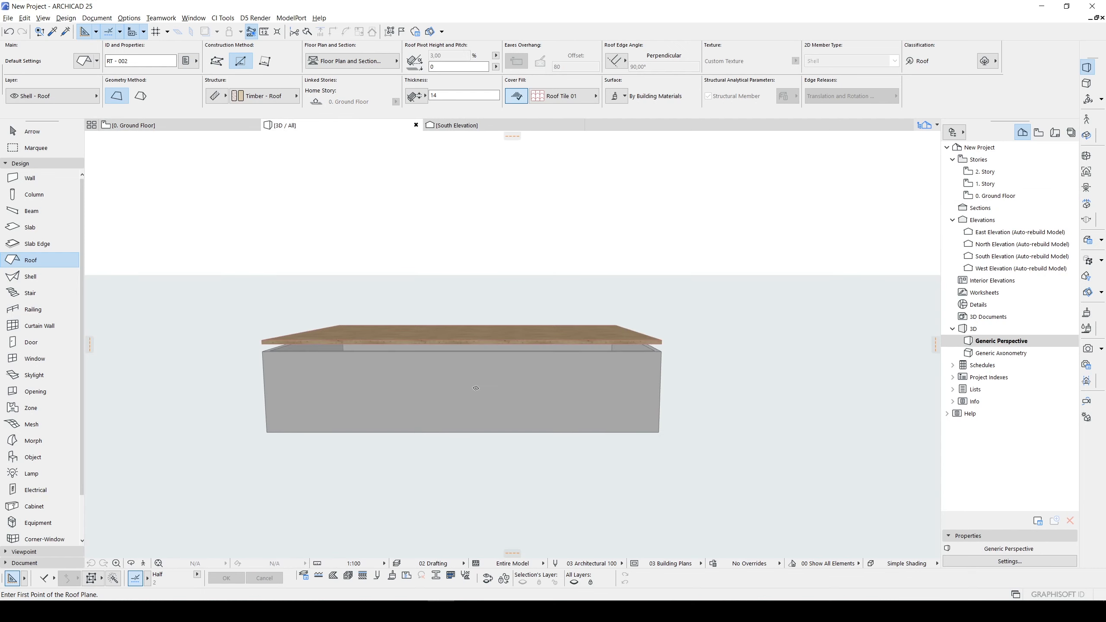
{"action": "key", "text": "Escape"}
{"action": "left_click", "coordinate": [404, 343]}
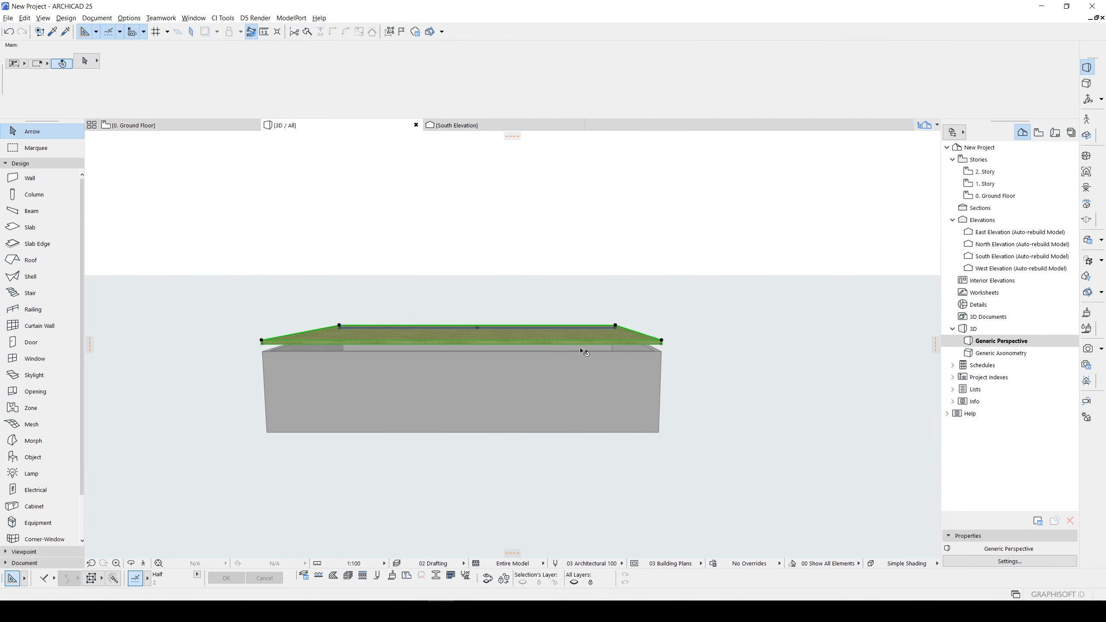
{"action": "middle_click_drag", "start_coordinate": [583, 349], "coordinate": [183, 356], "text": "shift"}
{"action": "middle_click_drag", "start_coordinate": [457, 351], "coordinate": [405, 346], "text": "shift"}
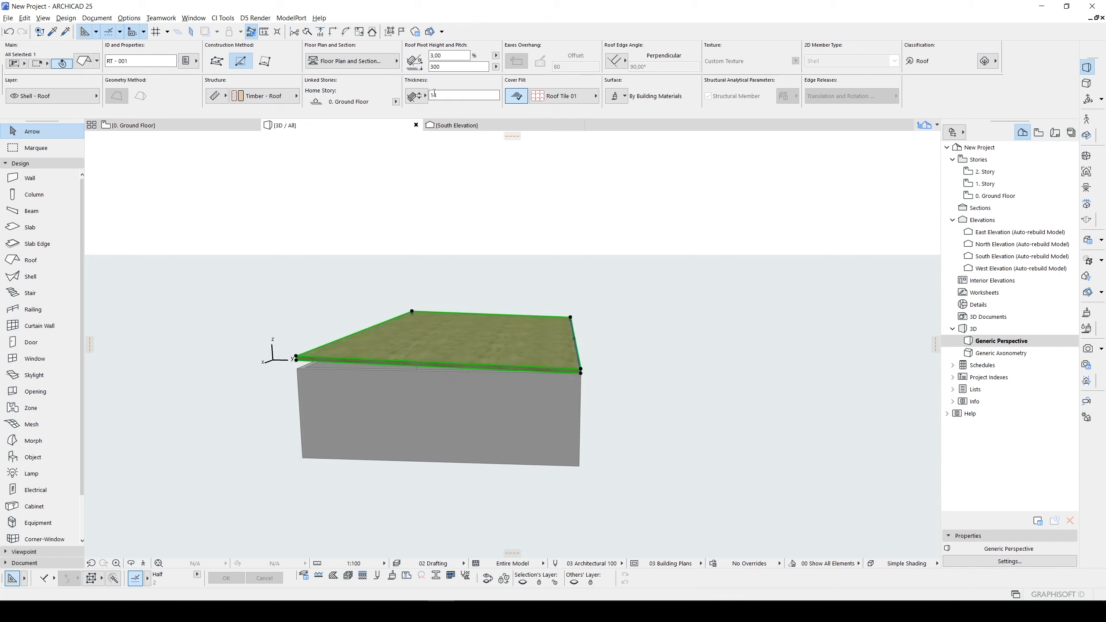
{"action": "left_click_drag", "start_coordinate": [451, 56], "coordinate": [422, 58]}
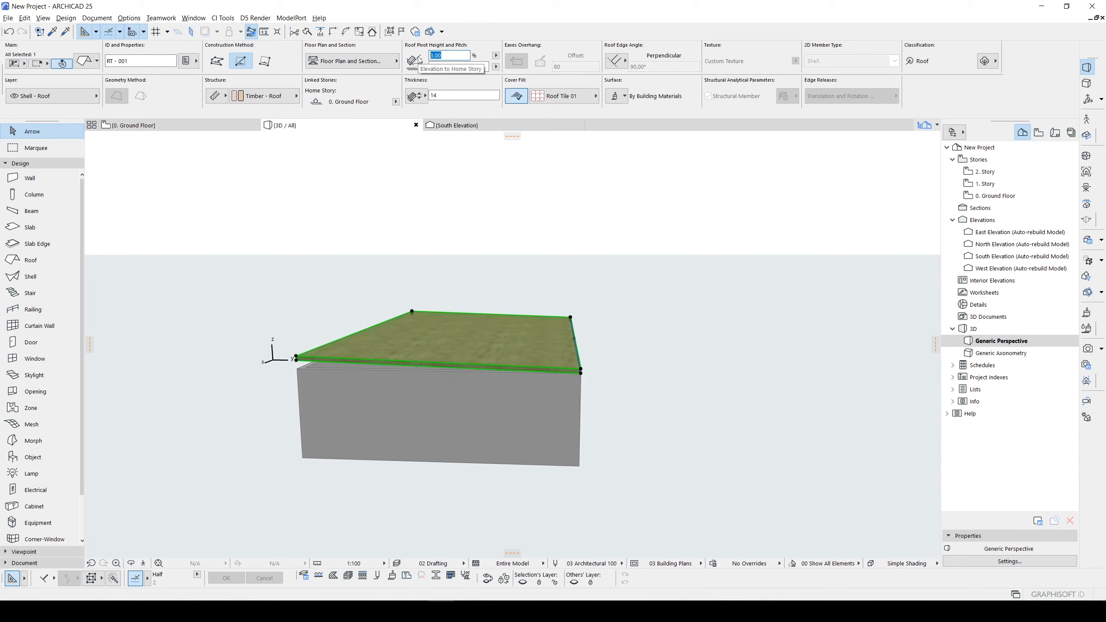
{"action": "type", "text": "3"}
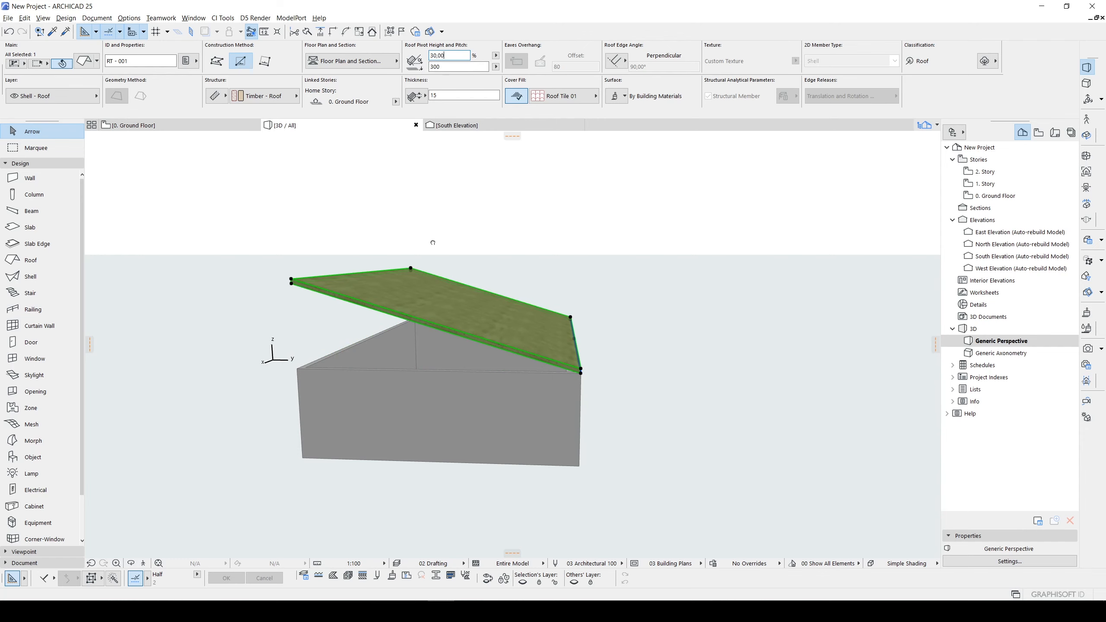
Offset all edges of the roof outward by 60 to form the overhangs
{"action": "middle_click_drag", "start_coordinate": [431, 242], "coordinate": [792, 333], "text": "shift"}
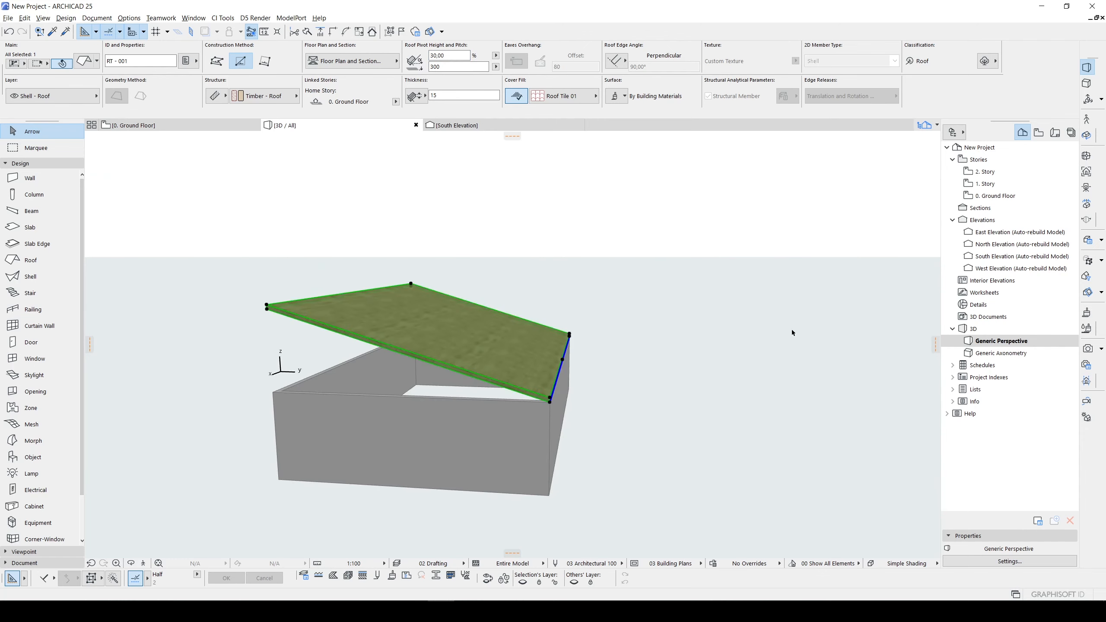
{"action": "middle_click_drag", "start_coordinate": [439, 333], "coordinate": [625, 359], "text": "shift"}
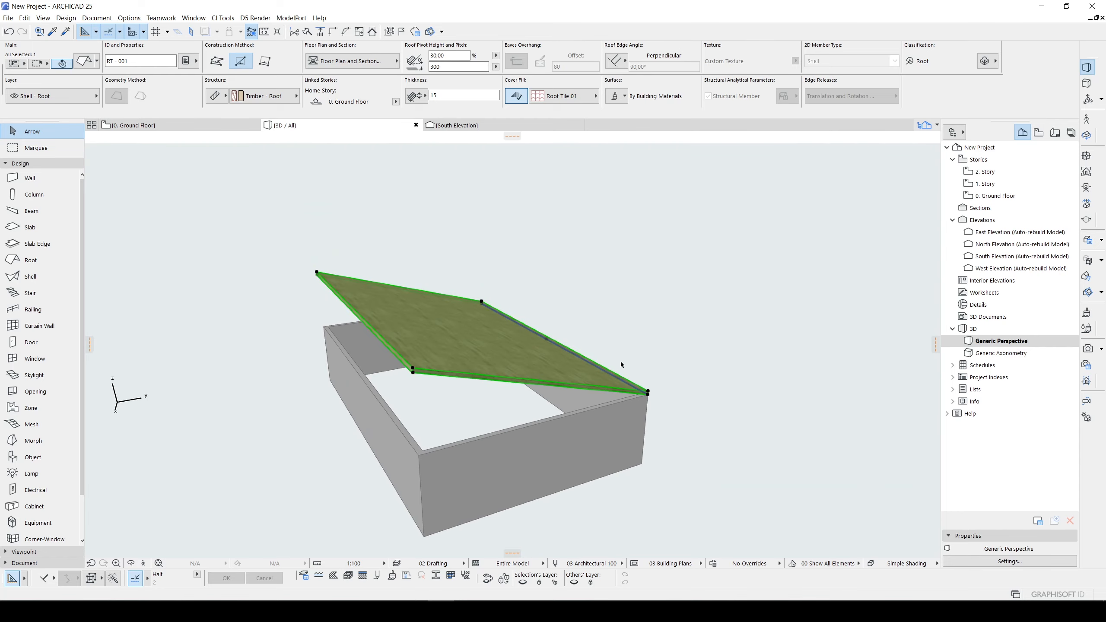
{"action": "left_click", "coordinate": [448, 375]}
{"action": "scroll", "coordinate": [448, 375], "scroll_direction": "up", "scroll_amount": 2}
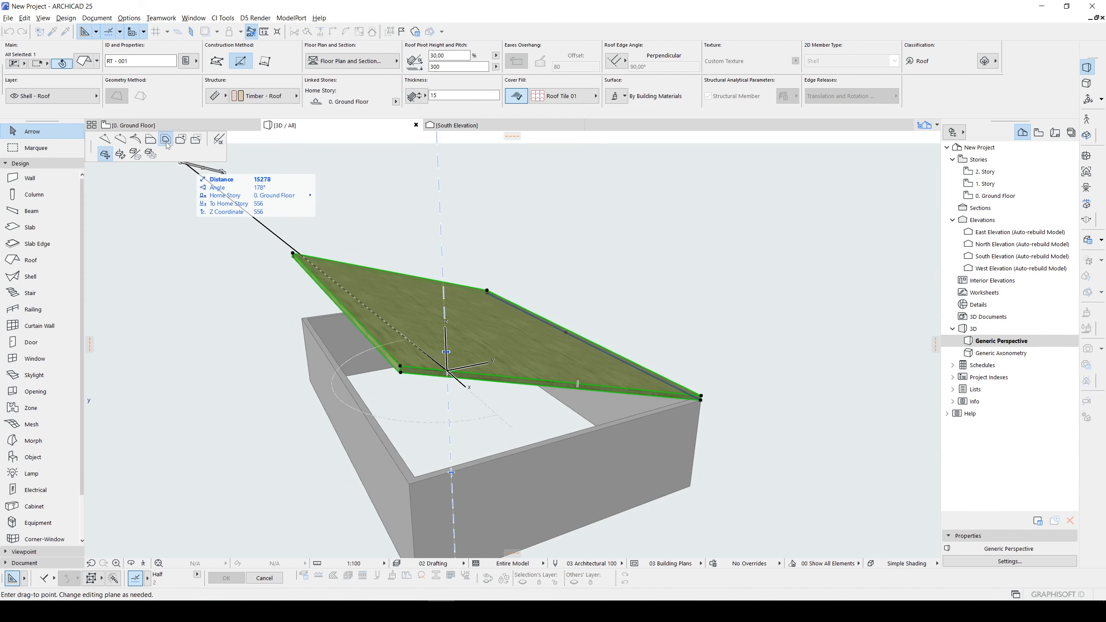
{"action": "left_click", "coordinate": [166, 141]}
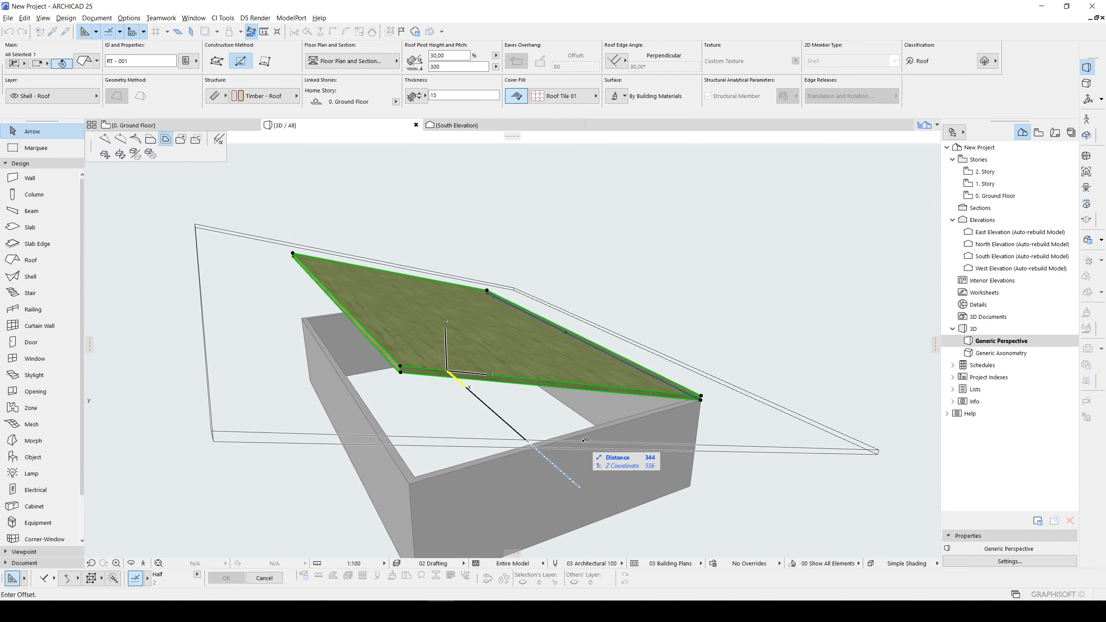
{"action": "type", "text": "7"}
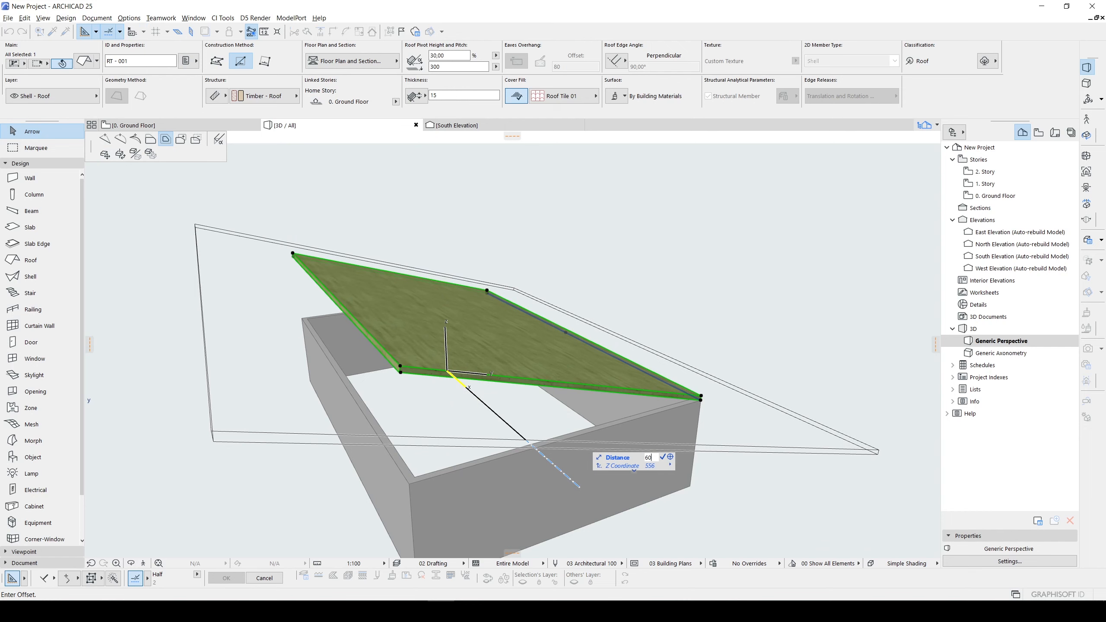
{"action": "key", "text": "Return"}
Select all four walls and stretch them together to a height of 732 so they pass through the roof
{"action": "scroll", "coordinate": [518, 380], "scroll_direction": "down", "scroll_amount": 1}
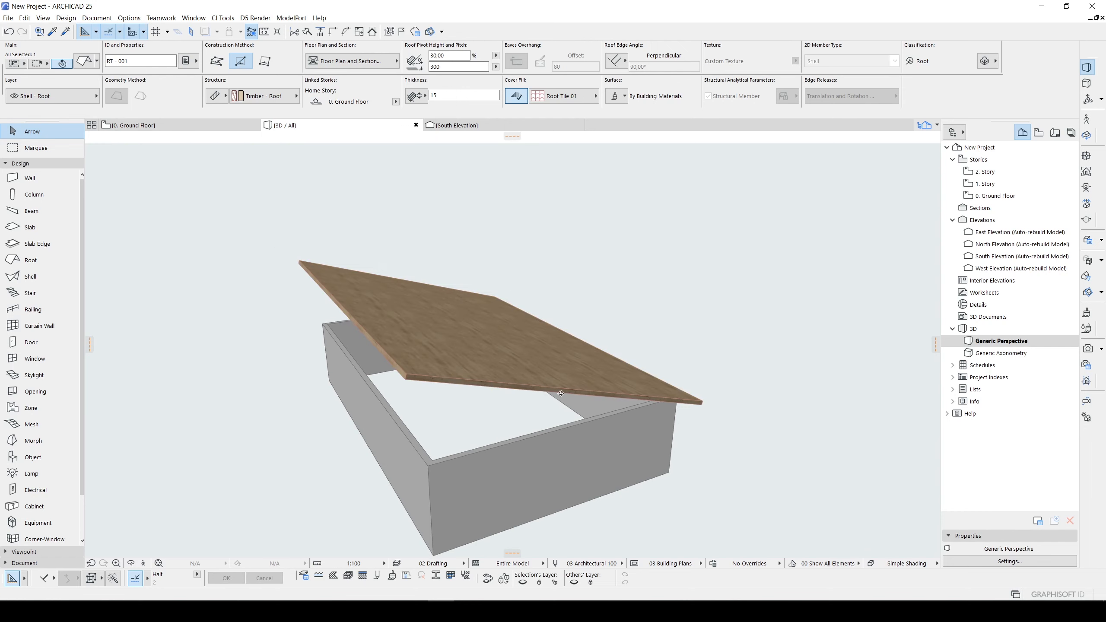
{"action": "middle_click_drag", "start_coordinate": [544, 387], "coordinate": [700, 435], "text": "shift"}
{"action": "left_click", "coordinate": [671, 471]}
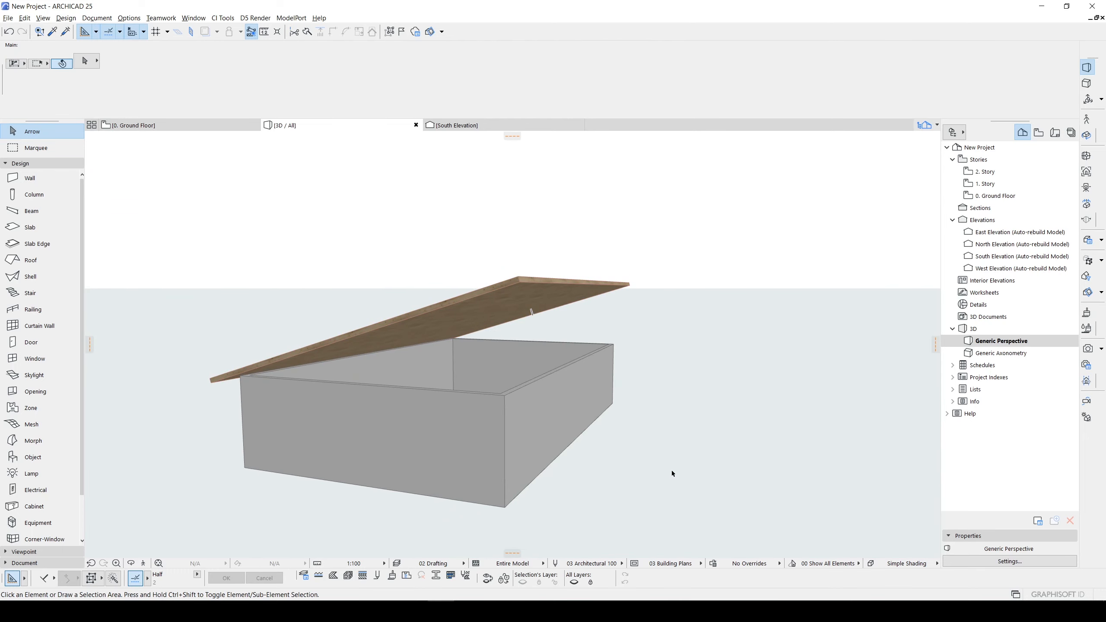
{"action": "left_click", "coordinate": [455, 427]}
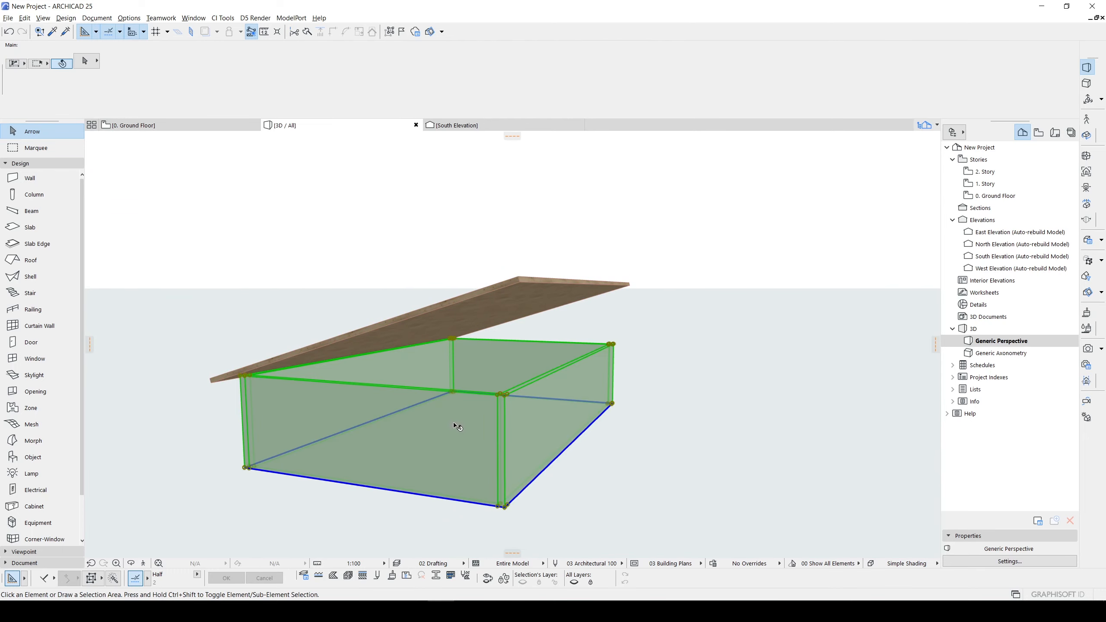
{"action": "left_click", "coordinate": [390, 32]}
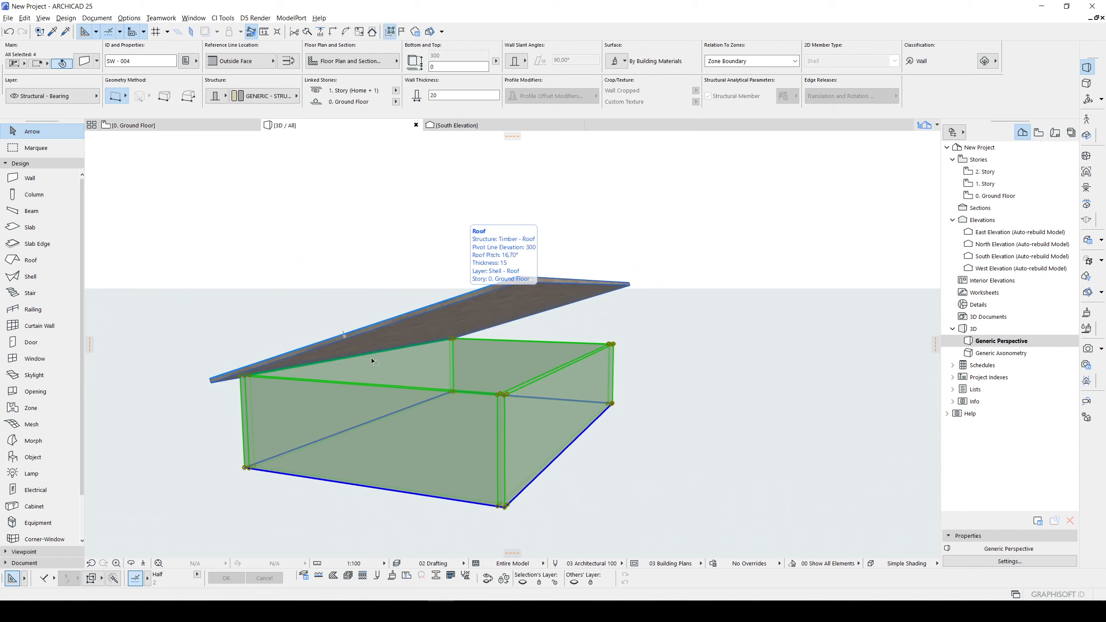
{"action": "left_click", "coordinate": [612, 345]}
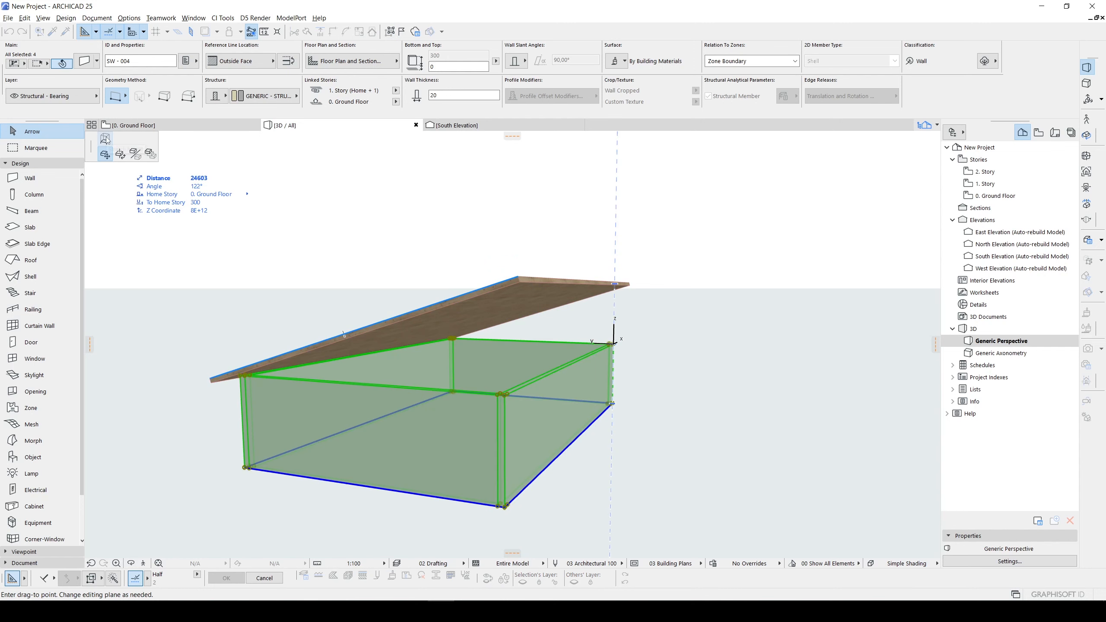
{"action": "left_click", "coordinate": [105, 139]}
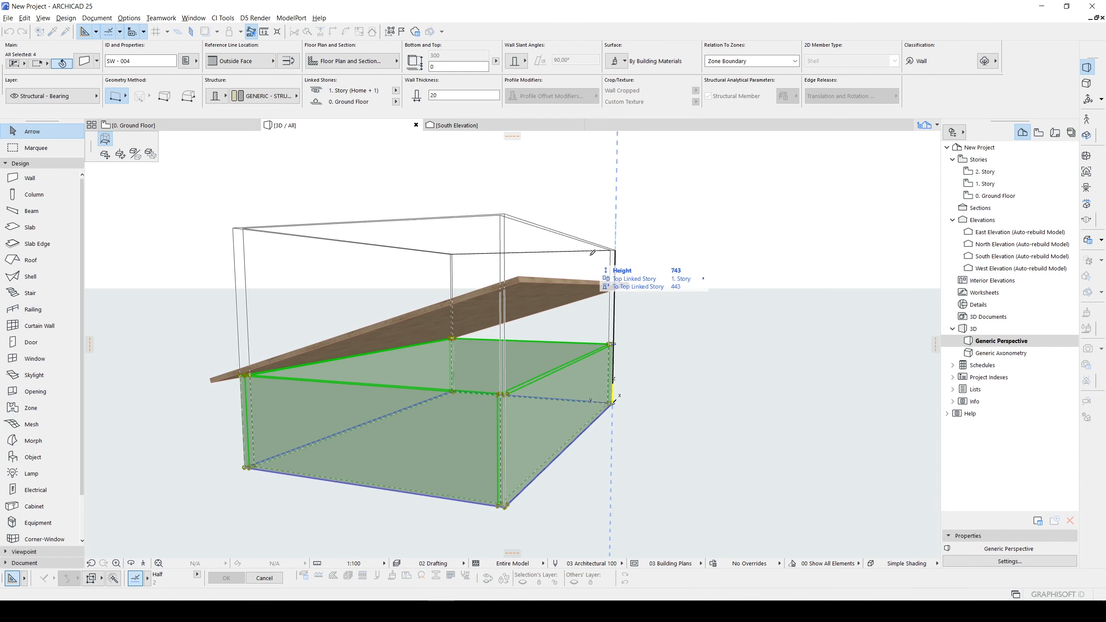
{"action": "left_click", "coordinate": [606, 257]}
Trim the four selected walls to the sloping roof, keeping the wall parts below it
{"action": "right_click", "coordinate": [677, 252]}
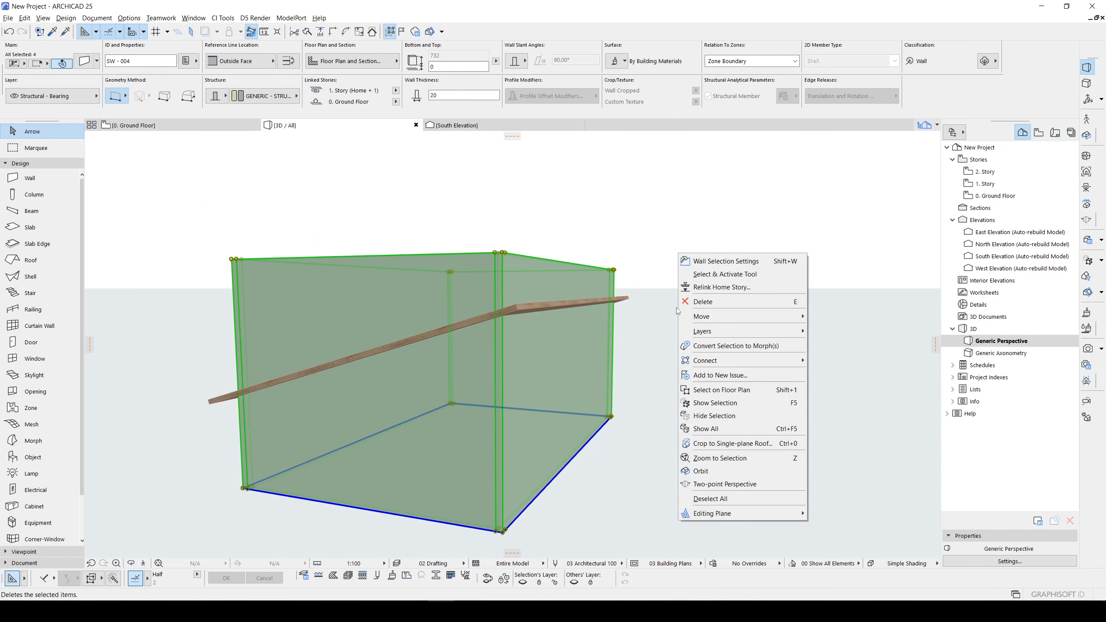
{"action": "mouse_move", "coordinate": [710, 364]}
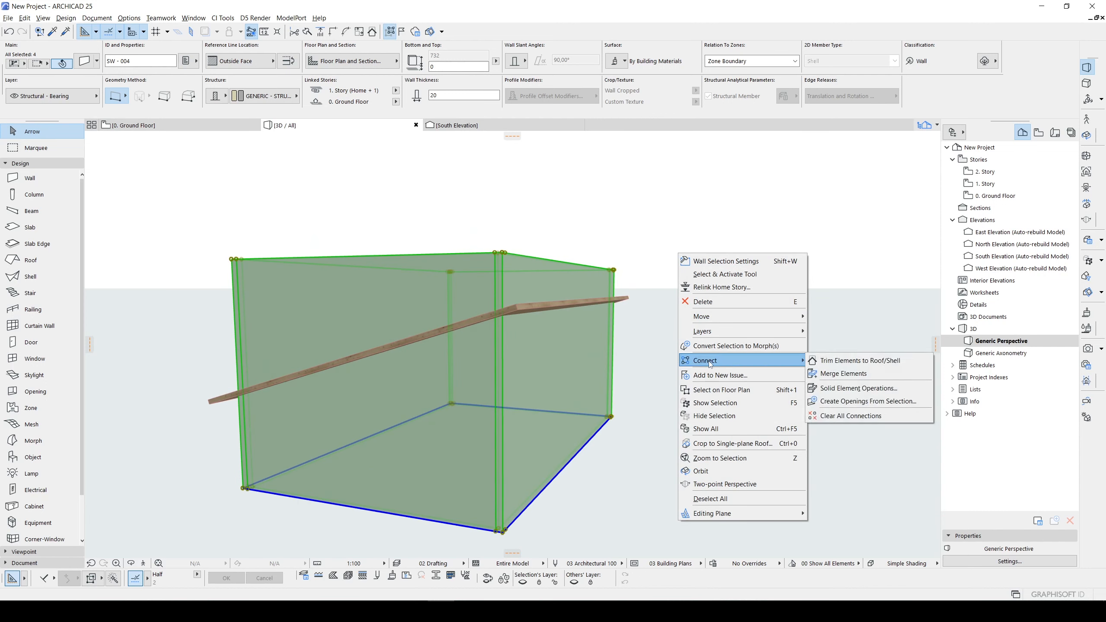
{"action": "left_click", "coordinate": [844, 365]}
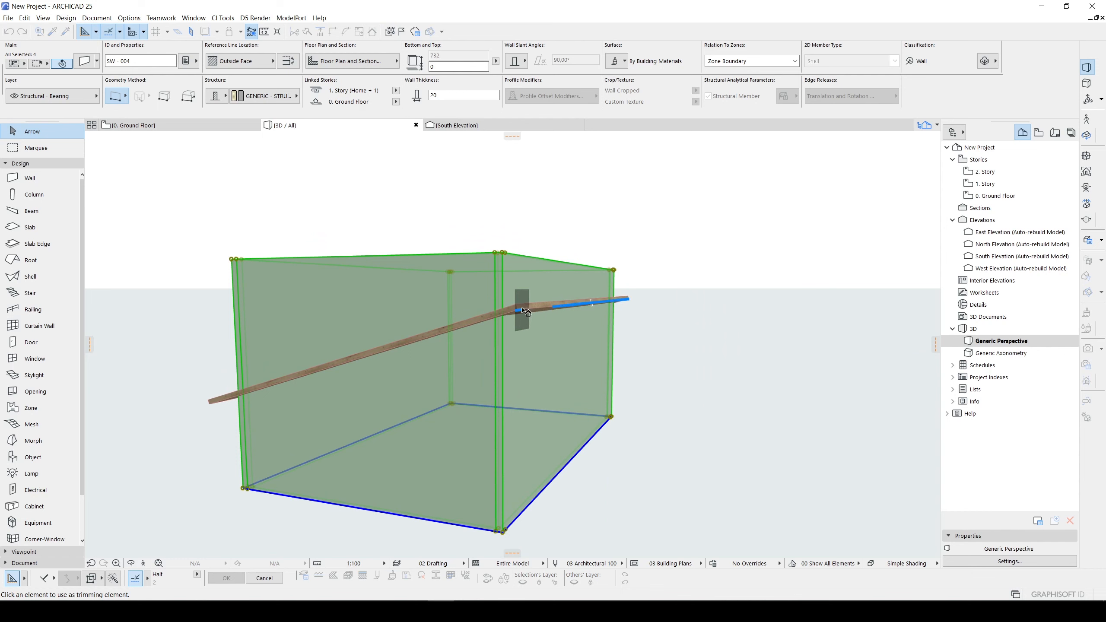
{"action": "left_click", "coordinate": [526, 319]}
{"action": "middle_click_drag", "start_coordinate": [547, 391], "coordinate": [503, 370], "text": "shift"}
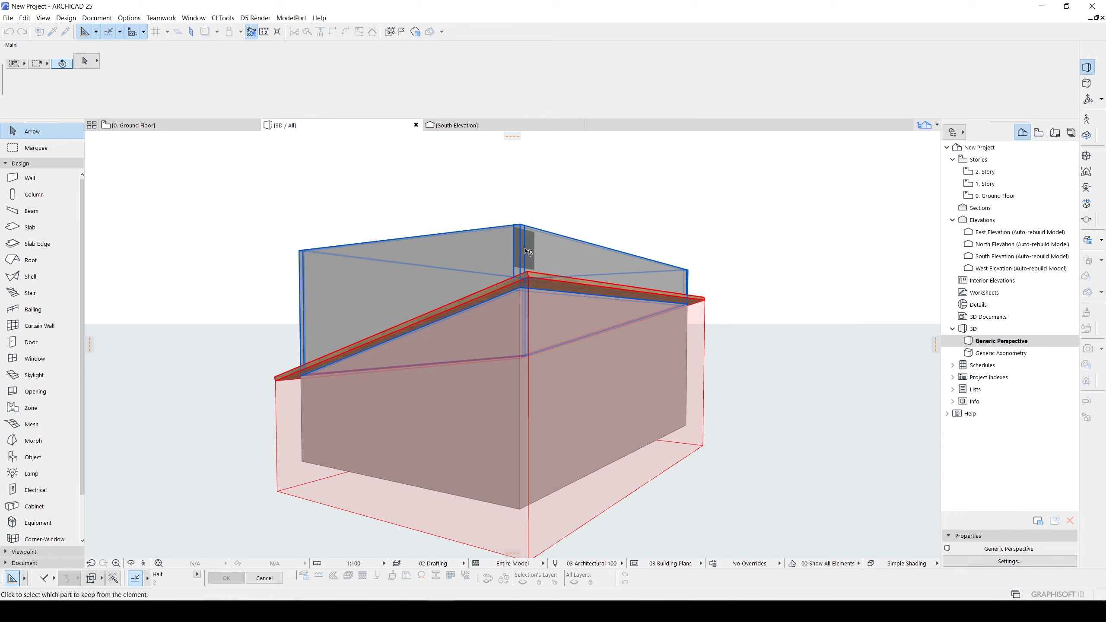
{"action": "scroll", "coordinate": [516, 406], "scroll_direction": "down", "scroll_amount": 1}
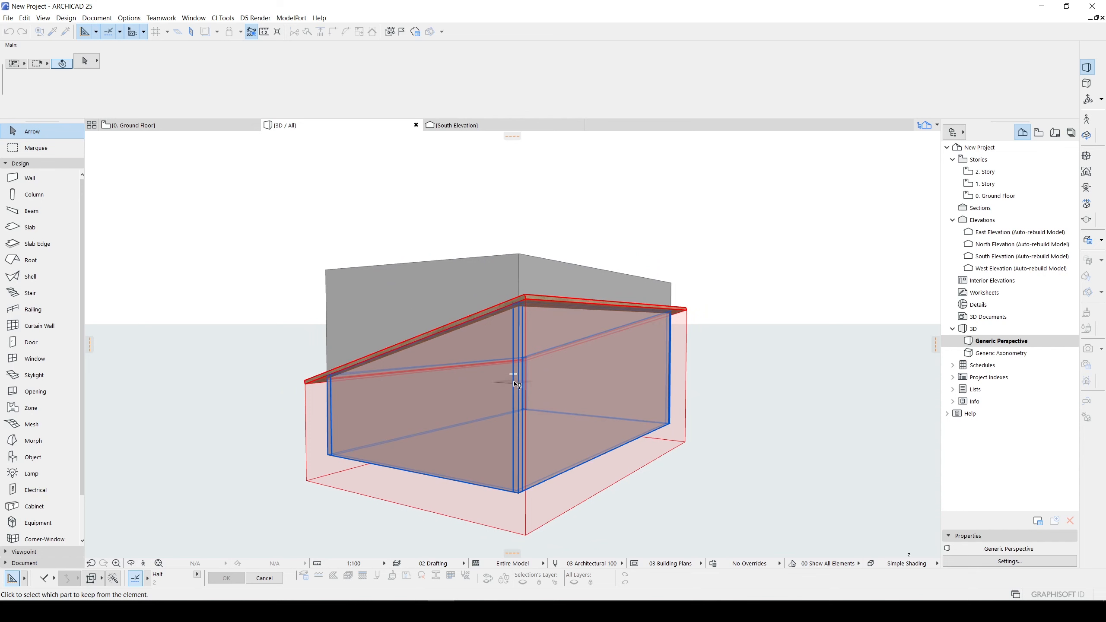
{"action": "left_click", "coordinate": [547, 394]}
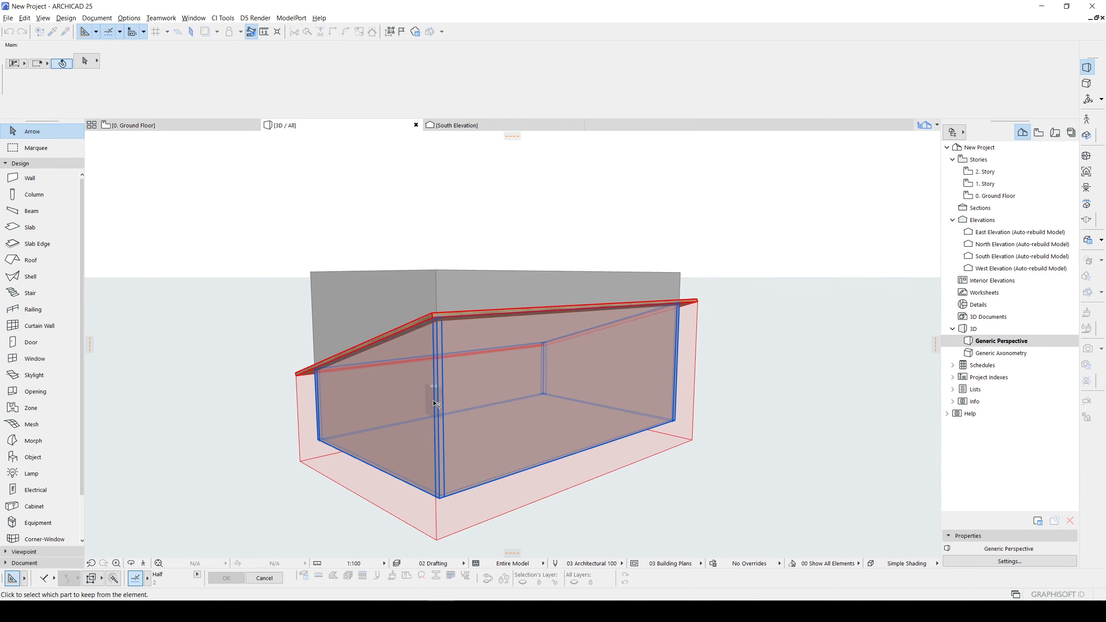
{"action": "left_click", "coordinate": [255, 411]}
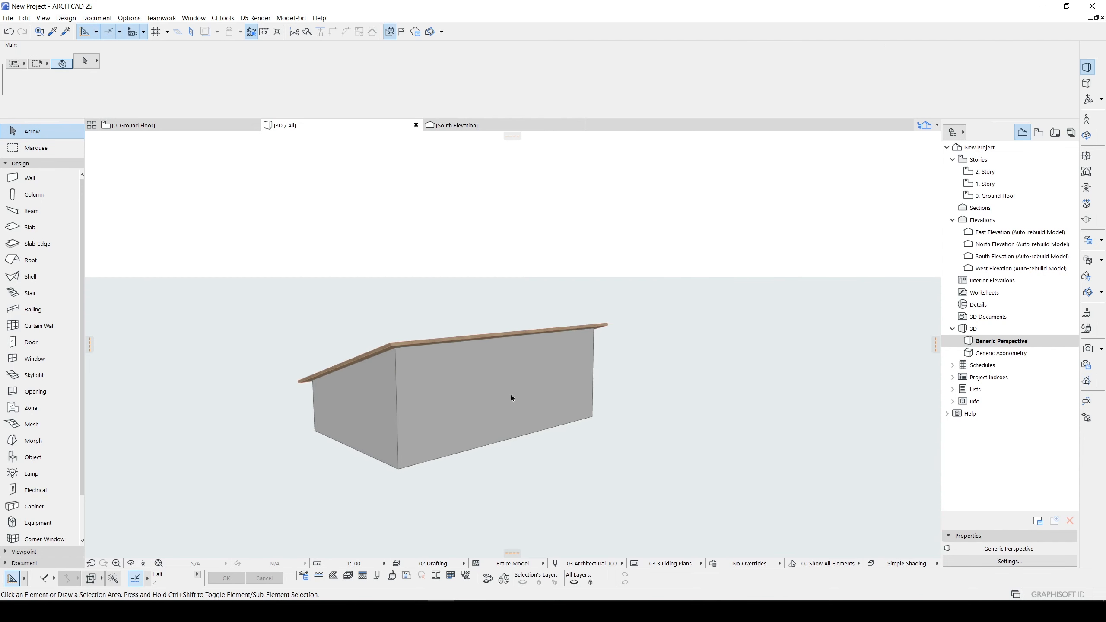
Select the shed roof and set its thickness to 30
{"action": "middle_click_drag", "start_coordinate": [511, 398], "coordinate": [584, 382], "text": "shift"}
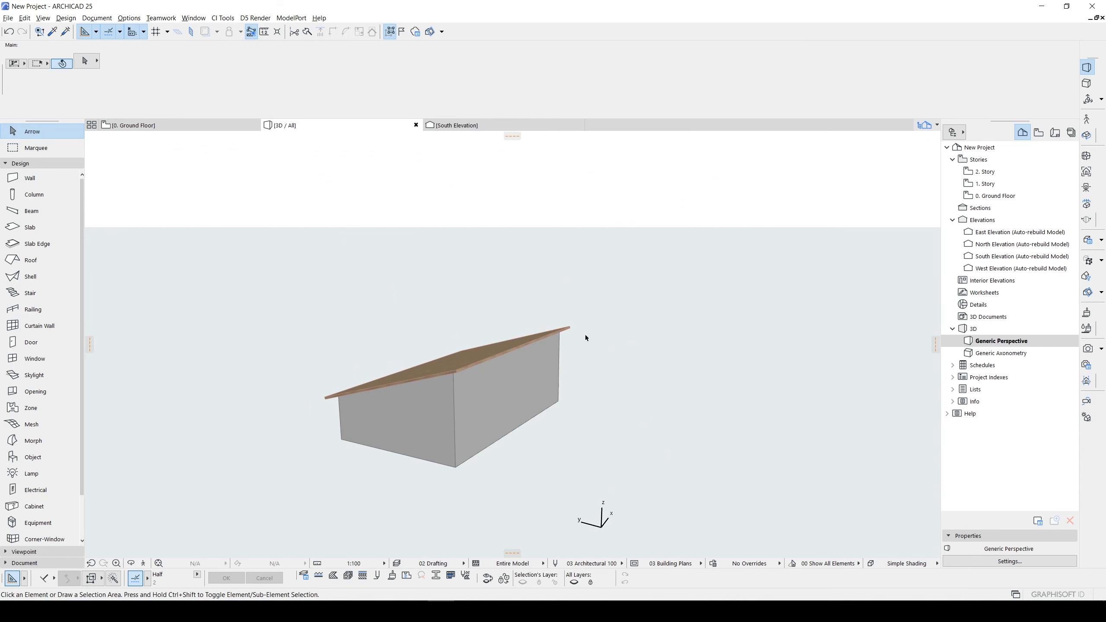
{"action": "mouse_move", "coordinate": [634, 336]}
{"action": "middle_mouse_down", "text": "shift"}
{"action": "mouse_move", "coordinate": [561, 330]}
{"action": "mouse_move", "coordinate": [479, 351]}
{"action": "middle_mouse_up", "text": "shift"}
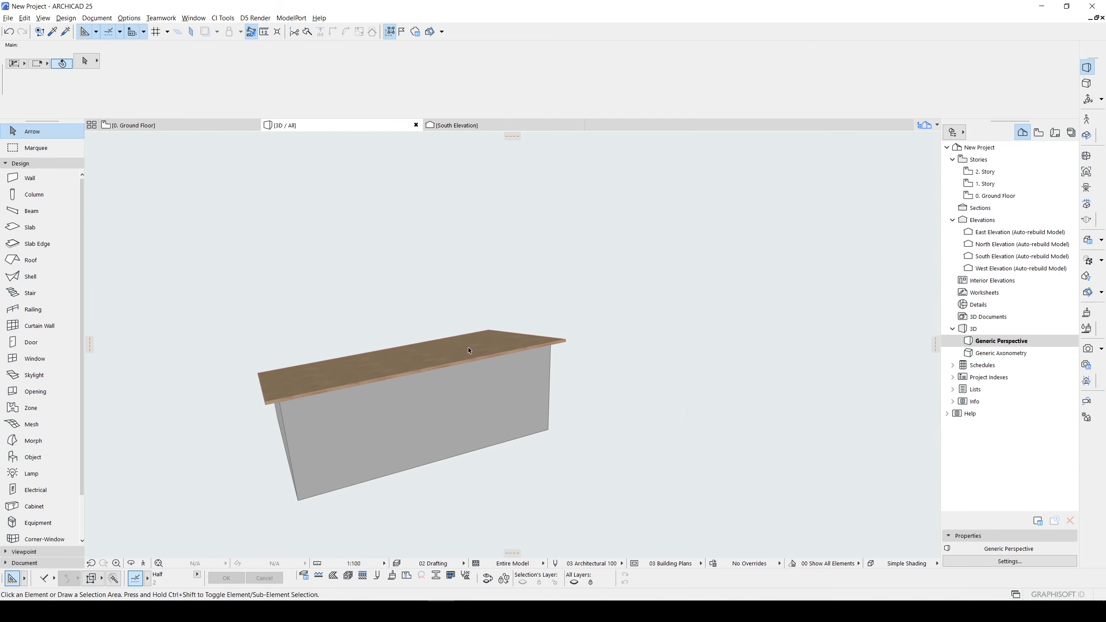
{"action": "left_click", "coordinate": [470, 350]}
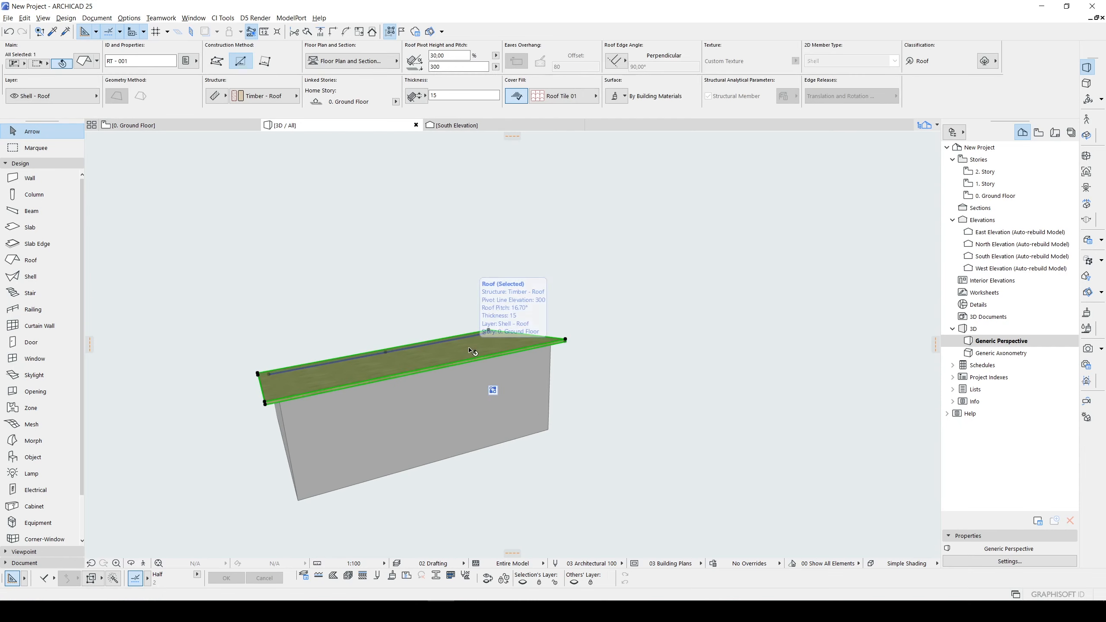
{"action": "double_click", "coordinate": [456, 96]}
{"action": "type", "text": "30"}
{"action": "key", "text": "Return"}
{"action": "left_click", "coordinate": [646, 288]}
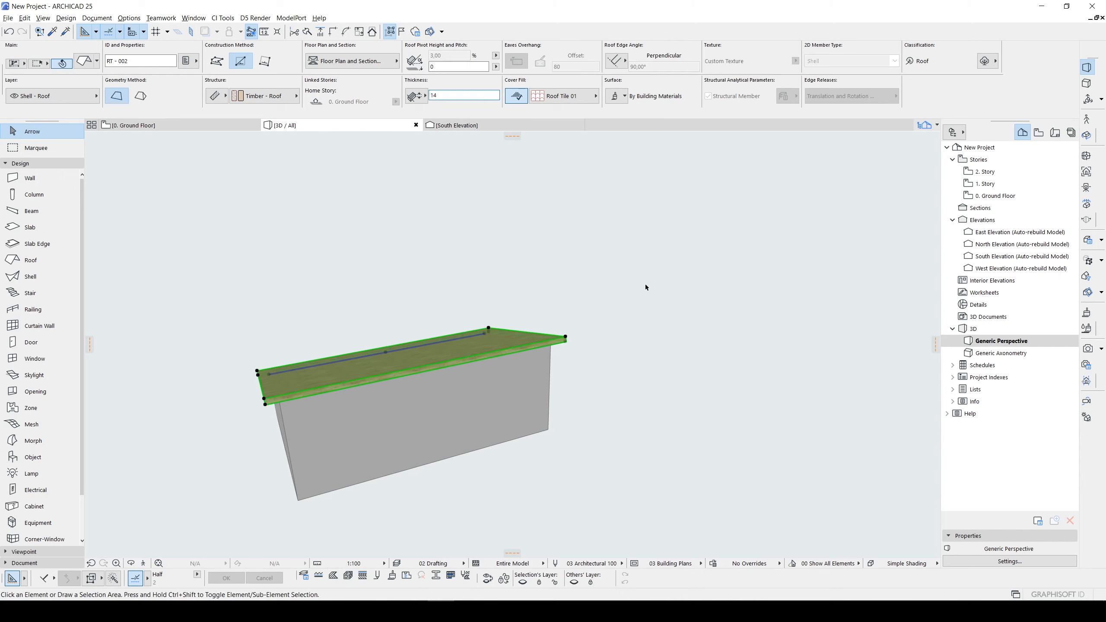
{"action": "left_click", "coordinate": [646, 287]}
Select the four walls and place a copy of them beside the shed-roof building
{"action": "middle_click_drag", "start_coordinate": [647, 288], "coordinate": [505, 420], "text": "shift"}
{"action": "left_click_drag", "start_coordinate": [525, 435], "coordinate": [258, 399]}
{"action": "middle_click_drag", "start_coordinate": [314, 411], "coordinate": [235, 395], "text": "shift"}
{"action": "middle_click_drag", "start_coordinate": [306, 393], "coordinate": [421, 450], "text": "shift"}
{"action": "key", "text": "ctrl+shift+d"}
{"action": "left_click", "coordinate": [409, 452]}
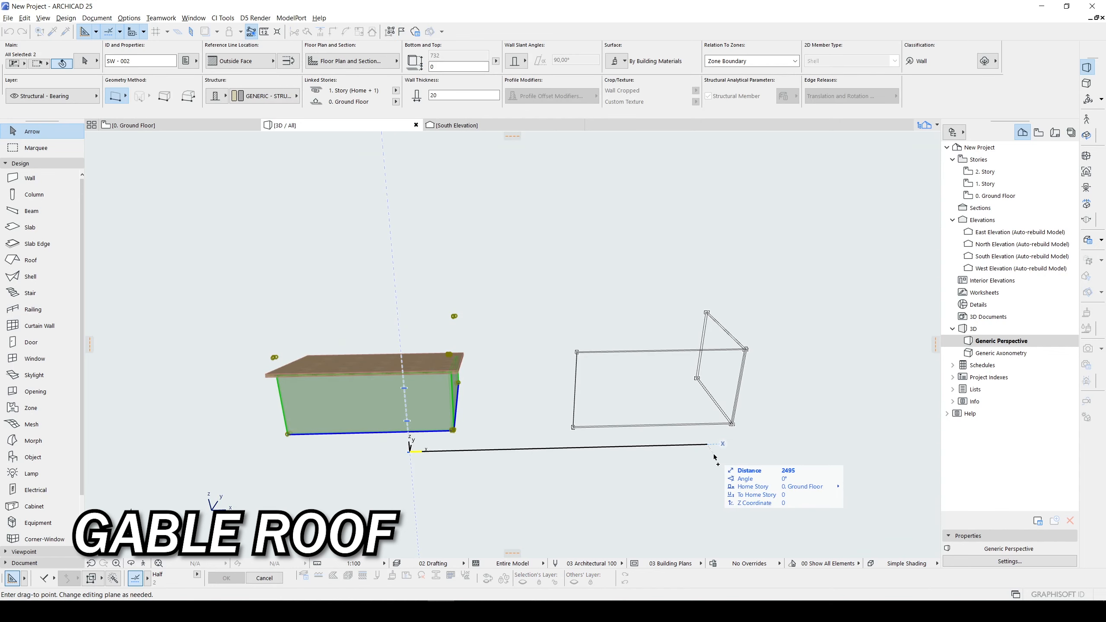
{"action": "key", "text": "Escape"}
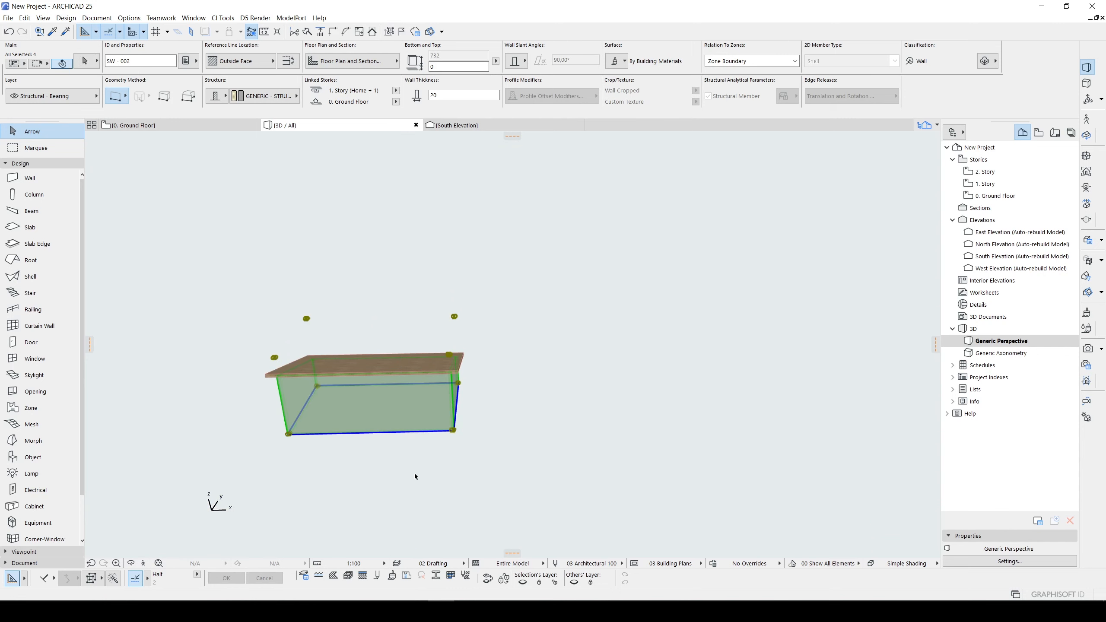
{"action": "left_click", "coordinate": [713, 452]}
Set the copied walls' top offset to 0 from their top link, 1. Story
{"action": "key", "text": "ctrl+t"}
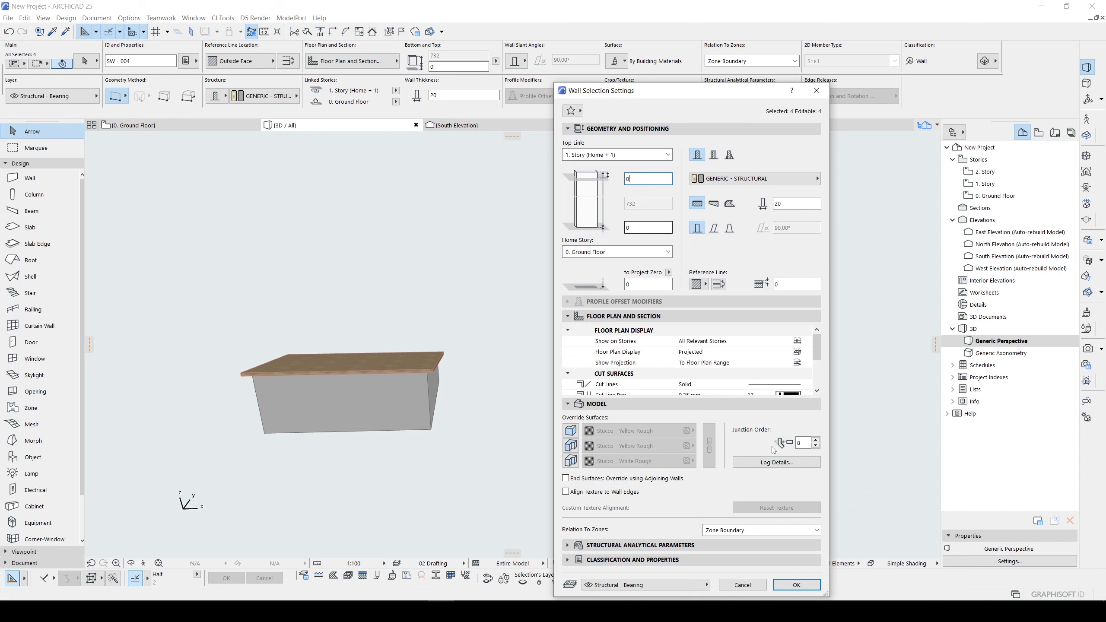
{"action": "left_click", "coordinate": [796, 584]}
{"action": "middle_click_drag", "start_coordinate": [762, 380], "coordinate": [626, 359], "text": "shift"}
{"action": "left_click", "coordinate": [610, 331]}
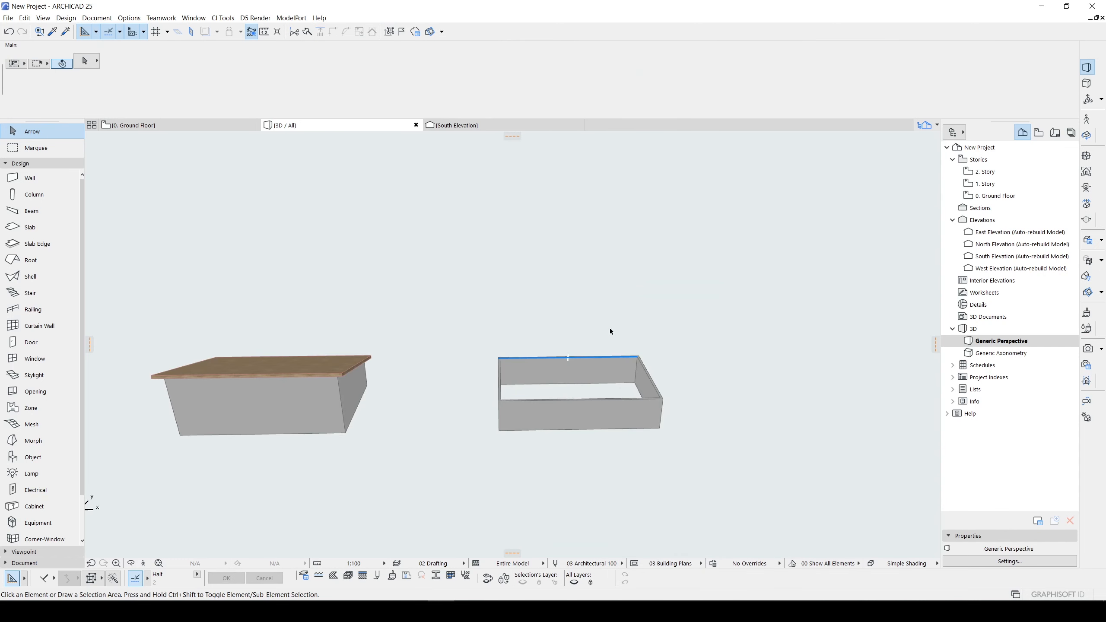
Pick up the shed roof's settings for a new roof and choose the Multi-plane geometry with the gable construction method
{"action": "left_click", "coordinate": [335, 366], "text": "alt"}
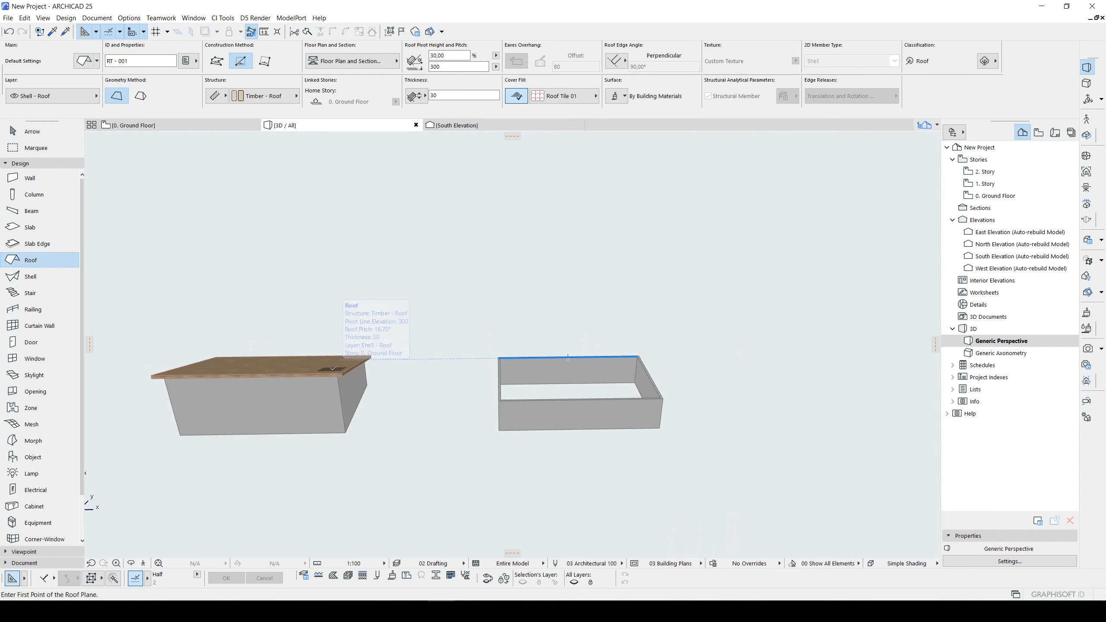
{"action": "scroll", "coordinate": [508, 379], "scroll_direction": "up", "scroll_amount": 2}
{"action": "middle_click_drag", "start_coordinate": [561, 365], "coordinate": [570, 372], "text": "shift"}
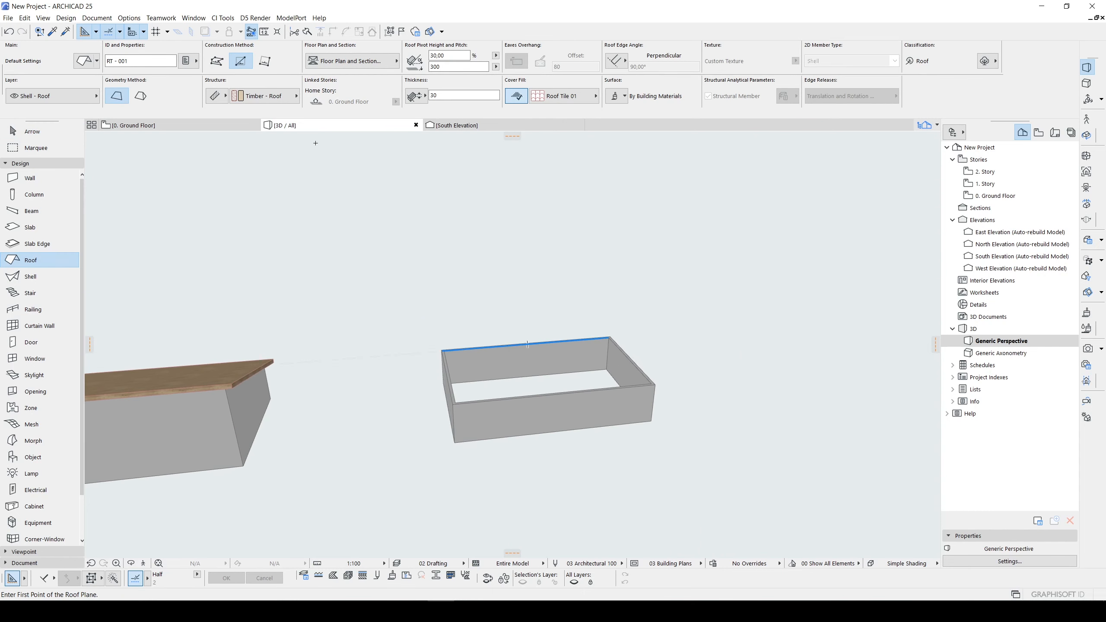
{"action": "left_click", "coordinate": [140, 97]}
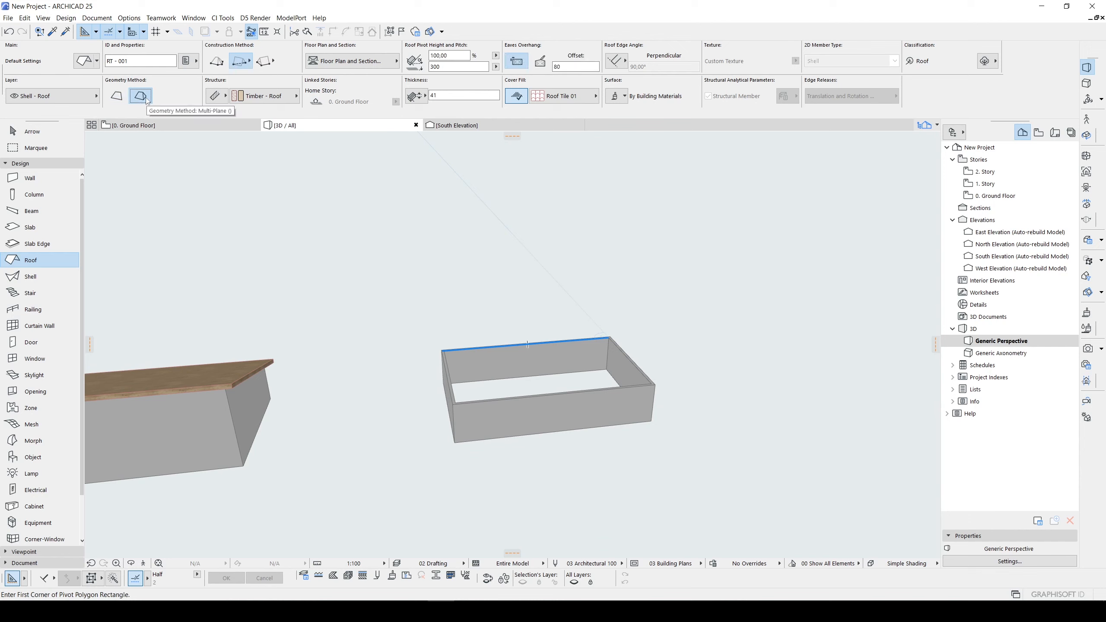
{"action": "left_click", "coordinate": [263, 66]}
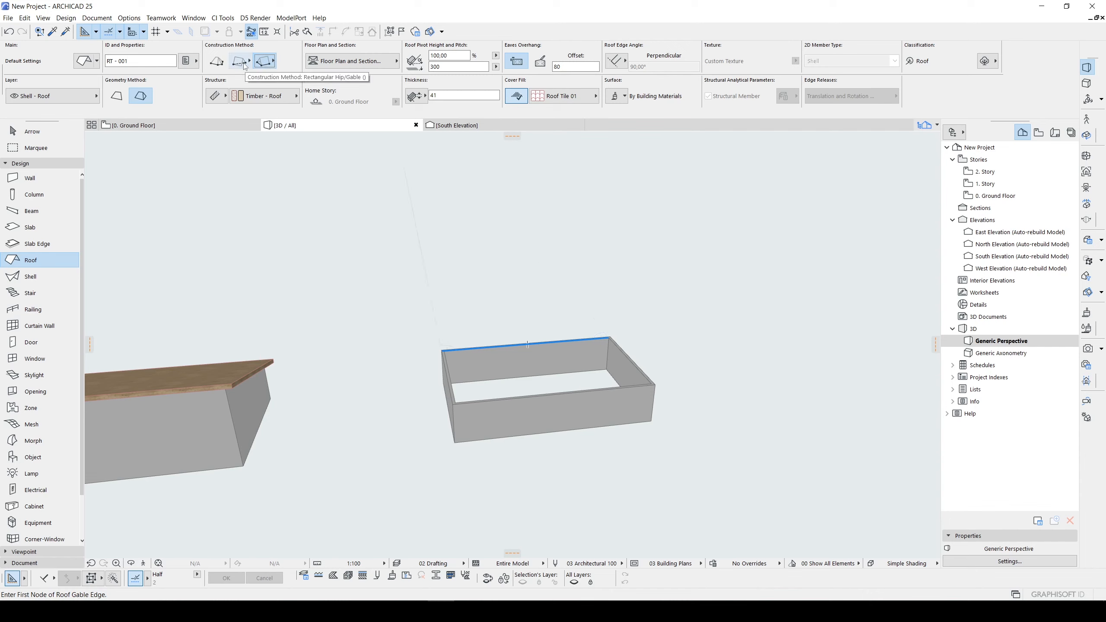
Place the gable roof on the copied walls, with its gable edge along the short west wall and its extent reaching the southeast outer corner
{"action": "scroll", "coordinate": [479, 353], "scroll_direction": "up", "scroll_amount": 5}
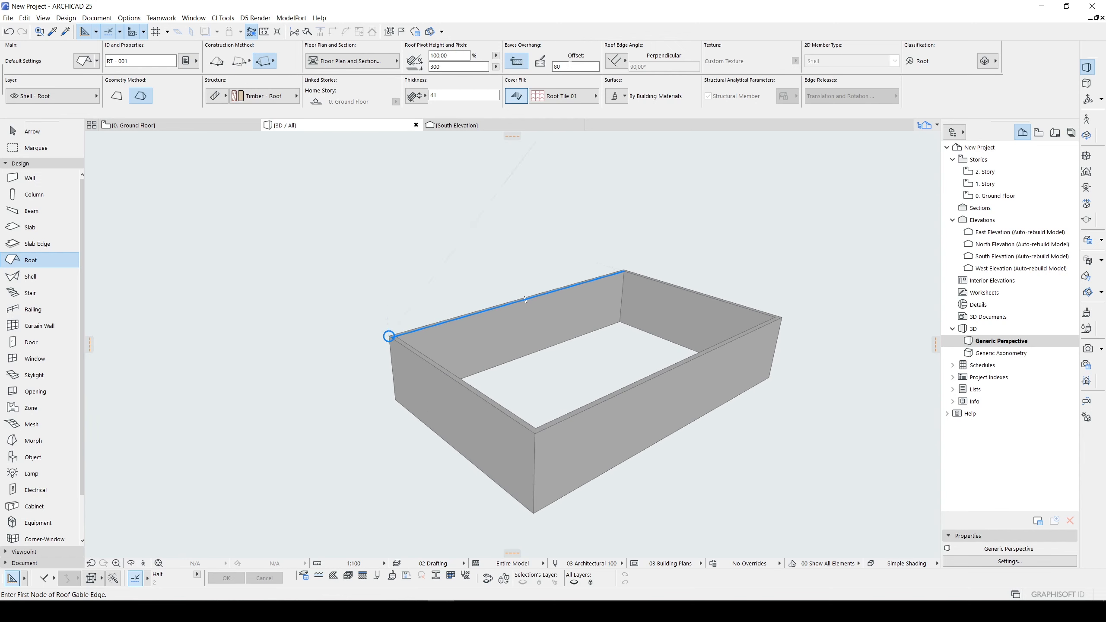
{"action": "scroll", "coordinate": [392, 348], "scroll_direction": "up", "scroll_amount": 2}
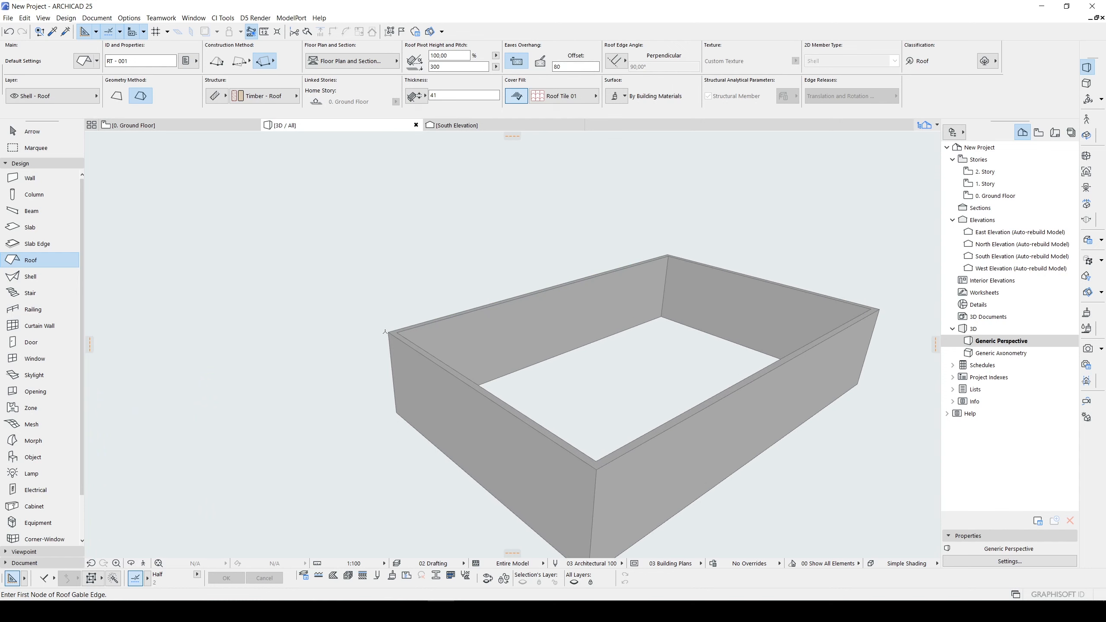
{"action": "left_click", "coordinate": [387, 331]}
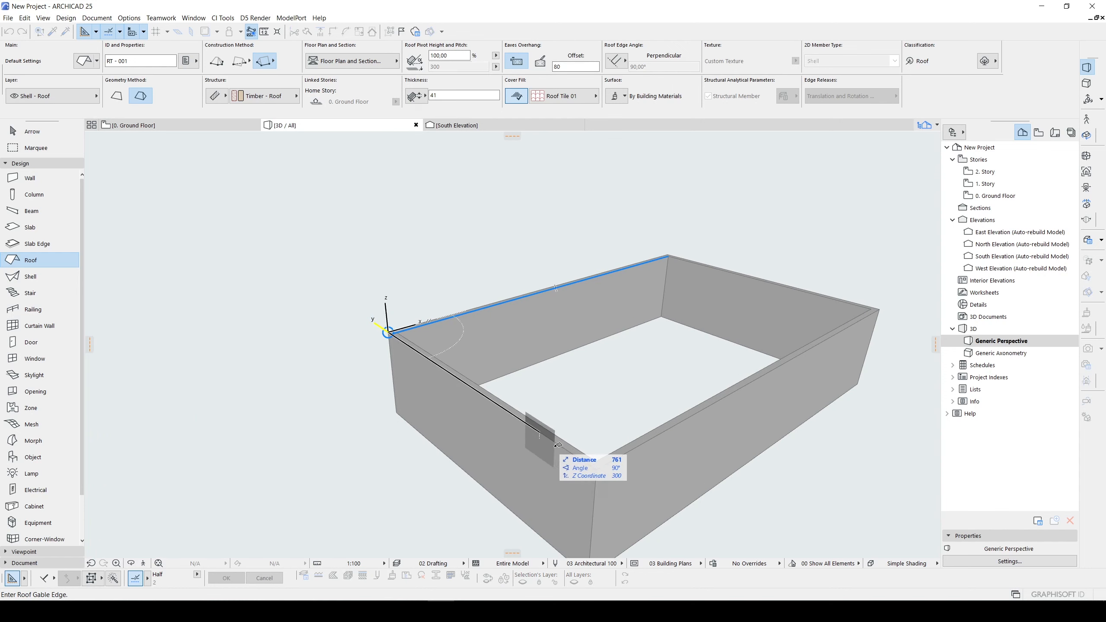
{"action": "left_click", "coordinate": [597, 469]}
{"action": "left_click", "coordinate": [882, 308]}
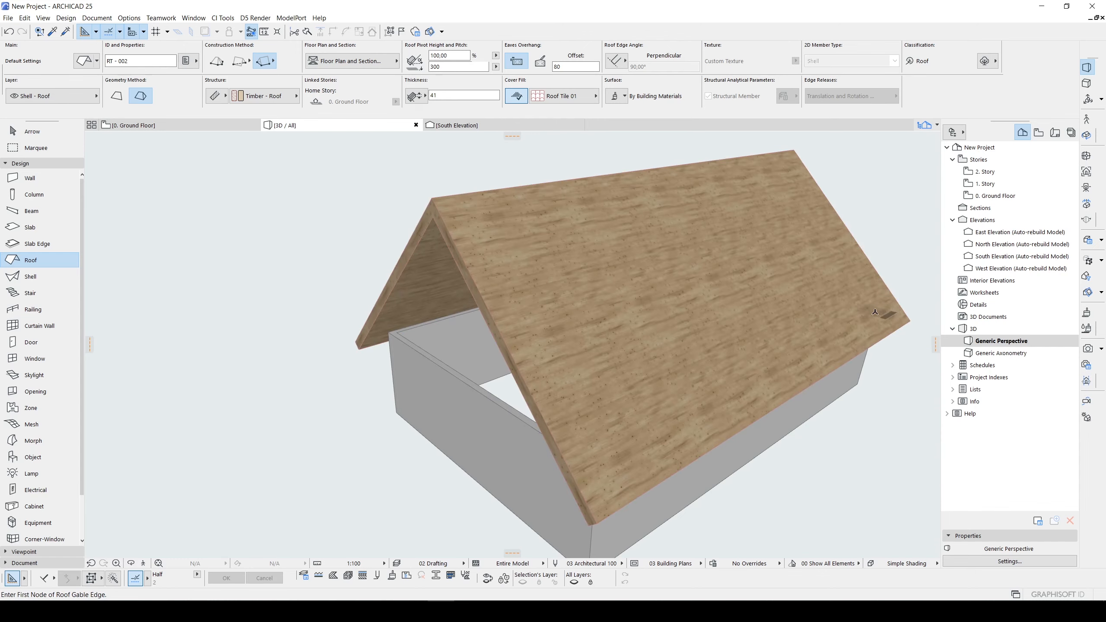
Select the gable roof and lower its pitch
{"action": "middle_click_drag", "start_coordinate": [884, 311], "coordinate": [447, 287], "text": "shift"}
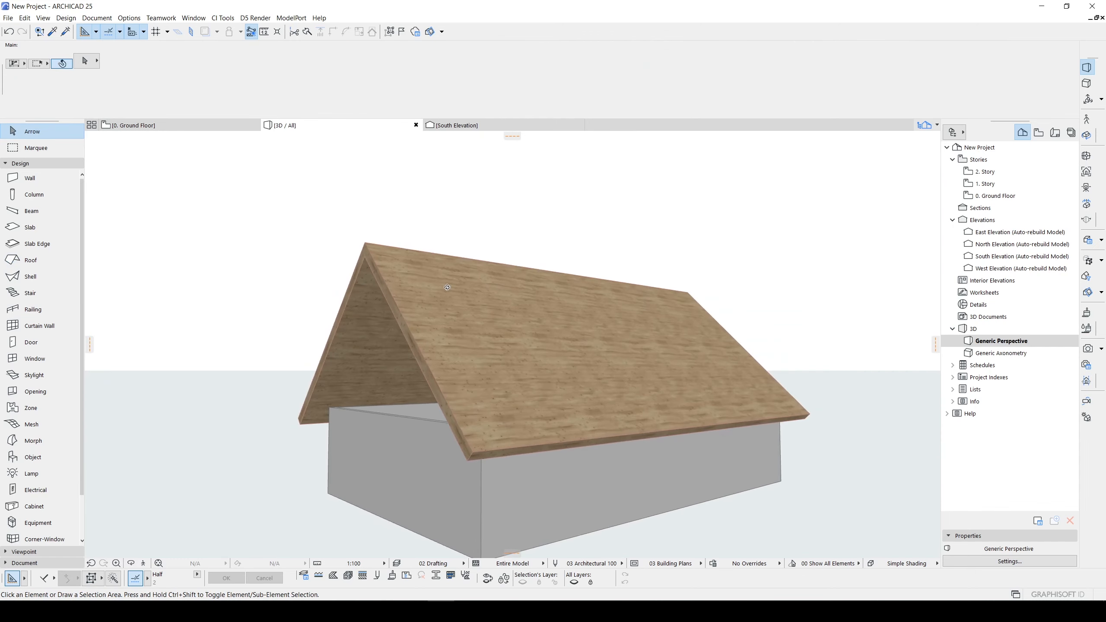
{"action": "left_click", "coordinate": [488, 386]}
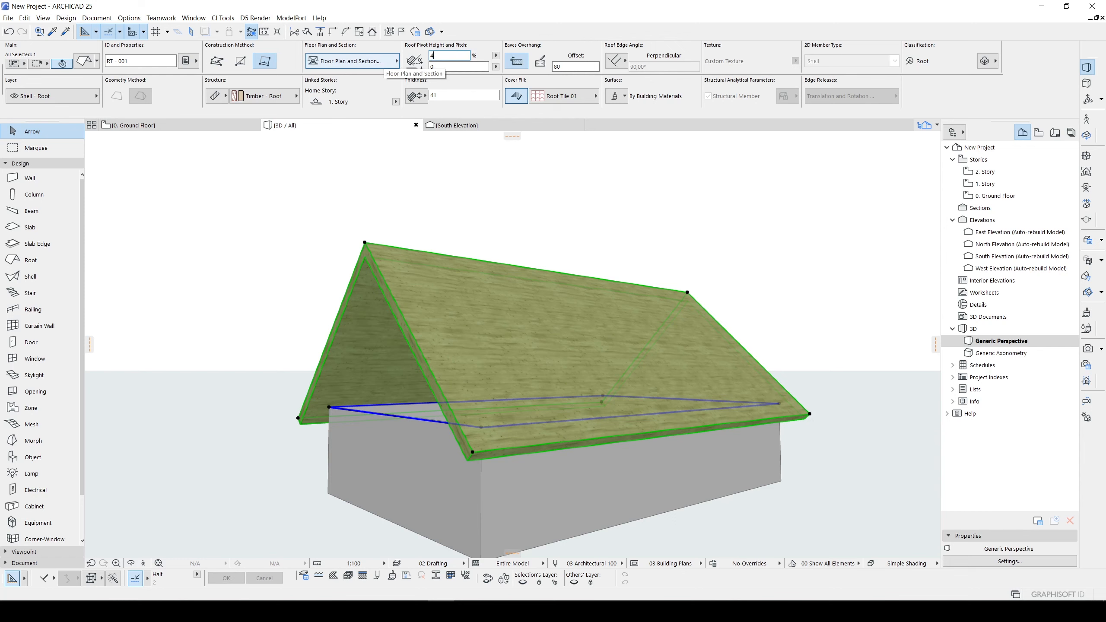
{"action": "key", "text": "Return"}
{"action": "left_click", "coordinate": [523, 270]}
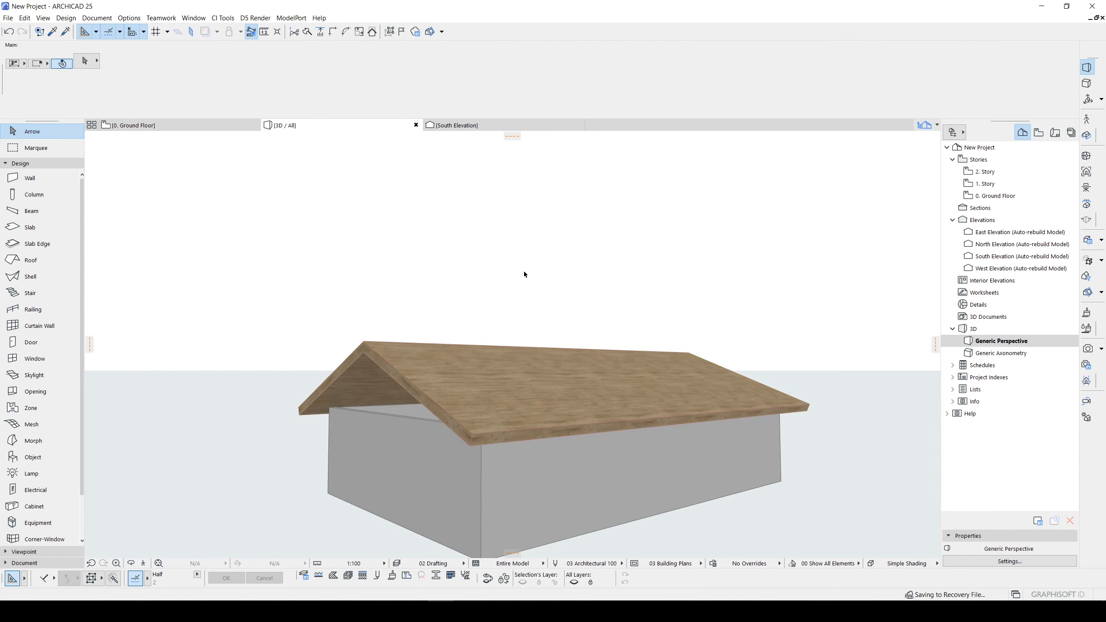
Select the two gable-end walls and stretch them together to a height of 600, level with 2. Story
{"action": "mouse_move", "coordinate": [484, 370]}
{"action": "middle_mouse_down", "text": "shift"}
{"action": "mouse_move", "coordinate": [541, 383]}
{"action": "mouse_move", "coordinate": [495, 382]}
{"action": "middle_mouse_up", "text": "shift"}
{"action": "scroll", "coordinate": [494, 381], "scroll_direction": "down", "scroll_amount": 2}
{"action": "scroll", "coordinate": [494, 378], "scroll_direction": "down", "scroll_amount": 1}
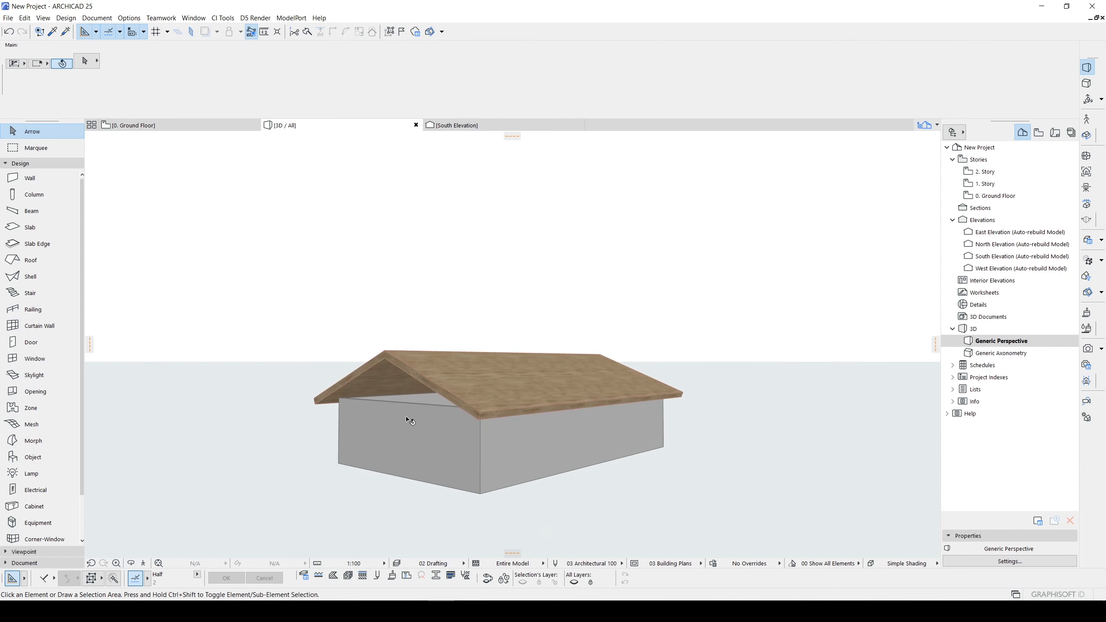
{"action": "left_click", "coordinate": [407, 419]}
{"action": "middle_click_drag", "start_coordinate": [593, 365], "coordinate": [521, 398]}
{"action": "key", "text": "Escape"}
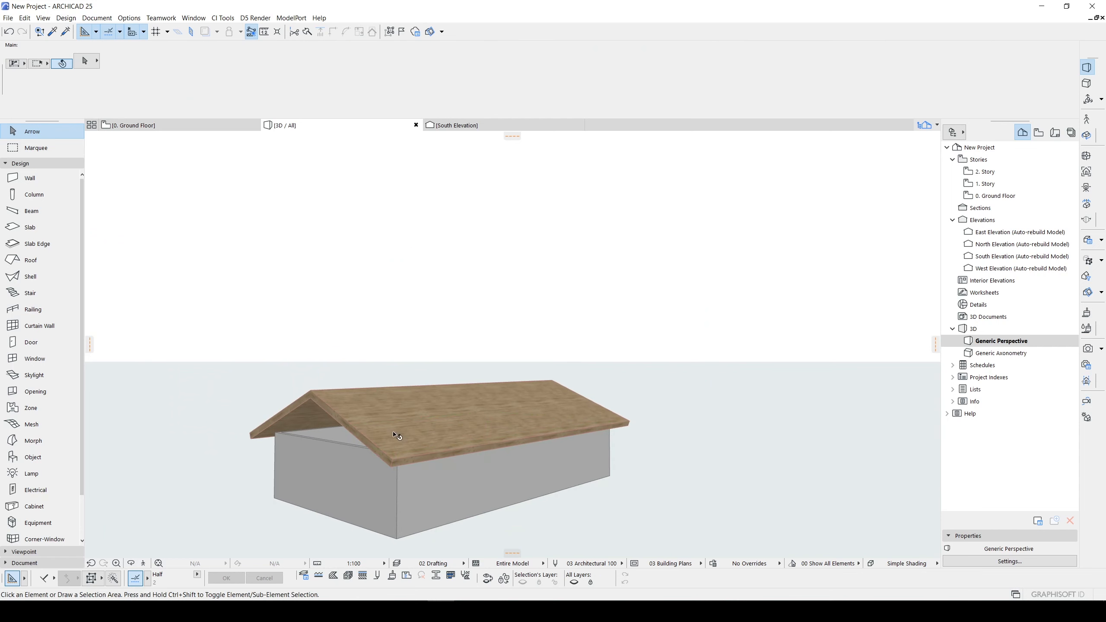
{"action": "left_click", "coordinate": [337, 462]}
{"action": "middle_click_drag", "start_coordinate": [337, 462], "coordinate": [526, 370], "text": "shift"}
{"action": "left_click", "coordinate": [554, 357]}
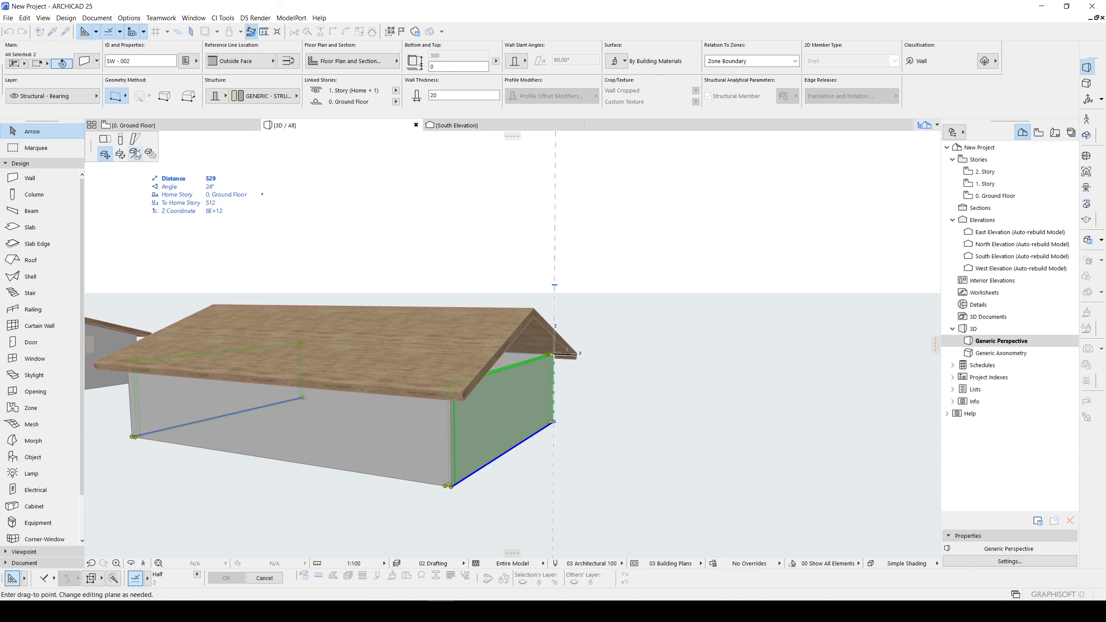
{"action": "left_click", "coordinate": [119, 139]}
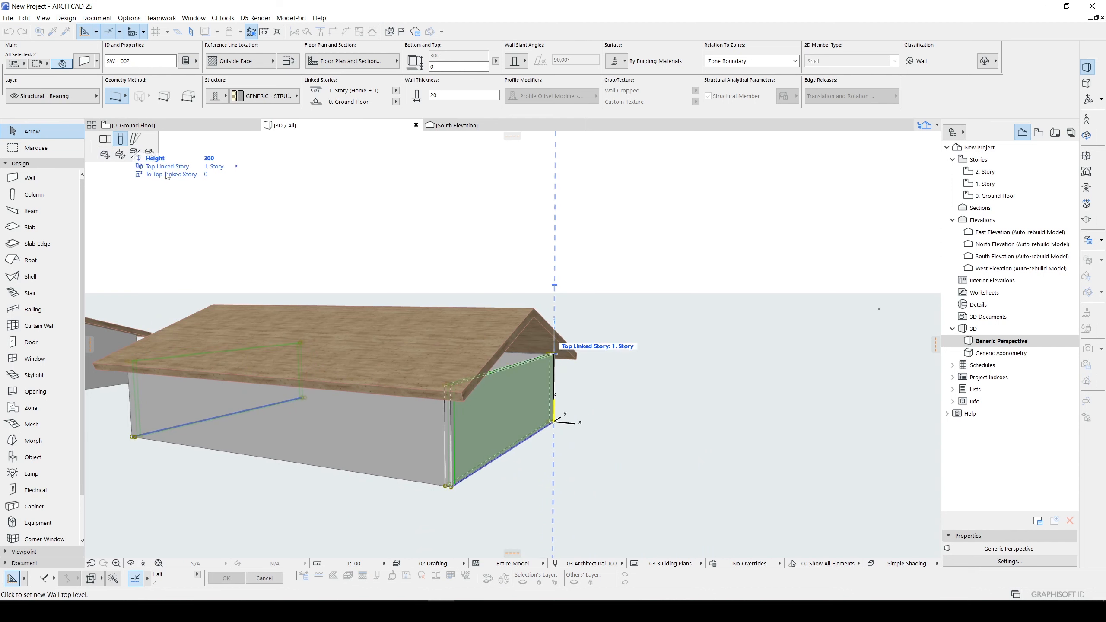
{"action": "left_click", "coordinate": [537, 301]}
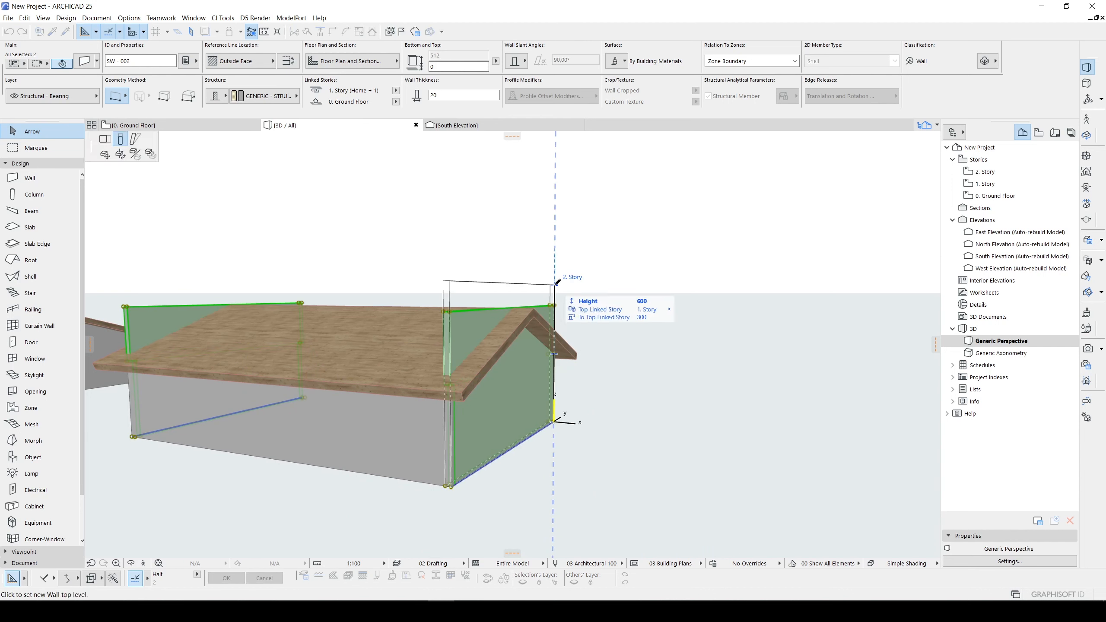
Trim the two gable-end walls to the gable roof, keeping the parts below it, and clear the selection
{"action": "right_click", "coordinate": [672, 266]}
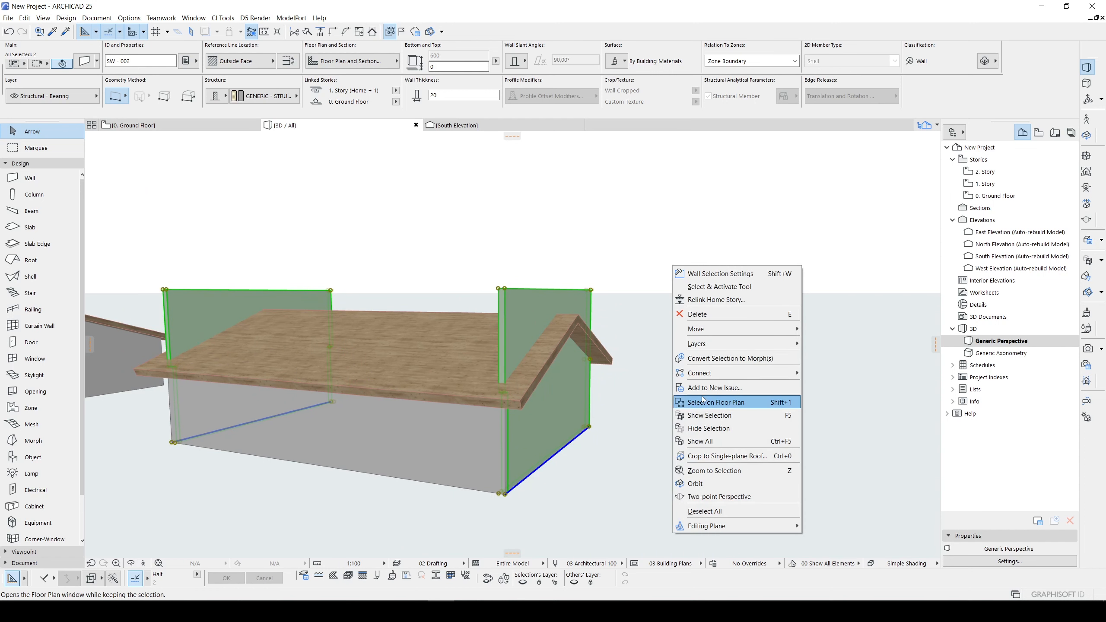
{"action": "mouse_move", "coordinate": [723, 380]}
{"action": "left_click", "coordinate": [848, 372]}
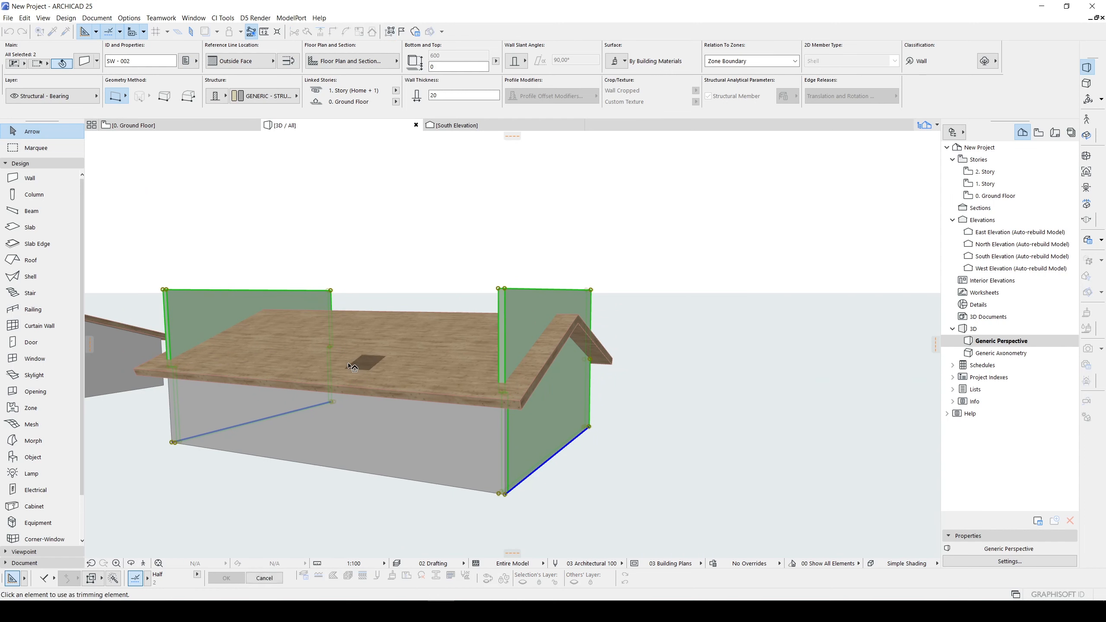
{"action": "left_click", "coordinate": [363, 360]}
{"action": "left_click", "coordinate": [564, 428]}
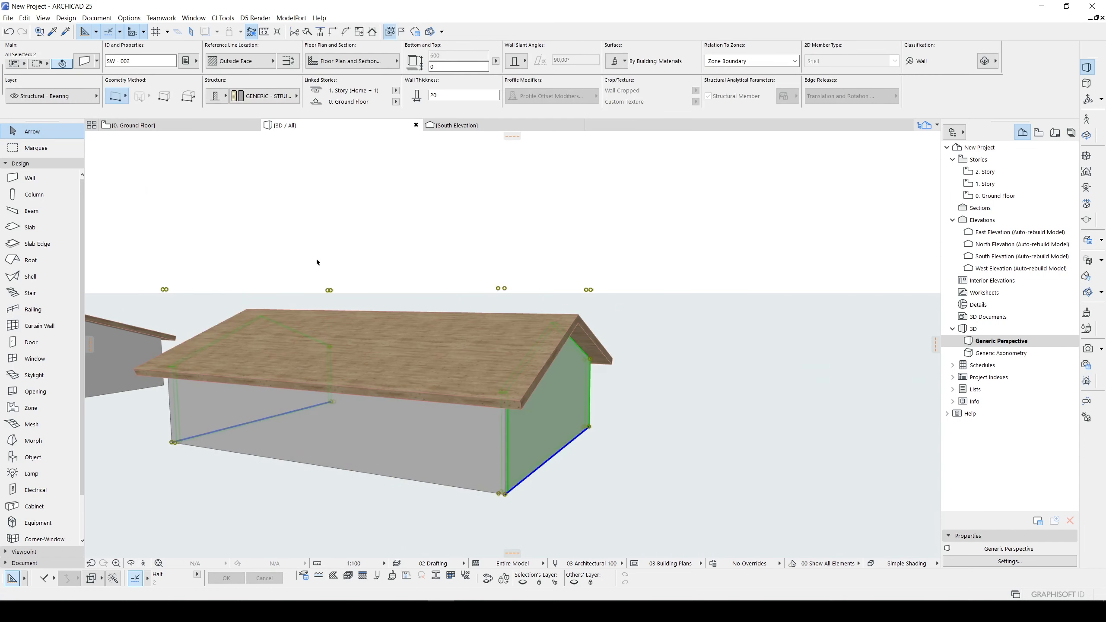
{"action": "left_click", "coordinate": [482, 243]}
{"action": "scroll", "coordinate": [482, 242], "scroll_direction": "down", "scroll_amount": 4}
{"action": "middle_click_drag", "start_coordinate": [302, 300], "coordinate": [427, 344], "text": "shift"}
{"action": "left_click", "coordinate": [425, 343]}
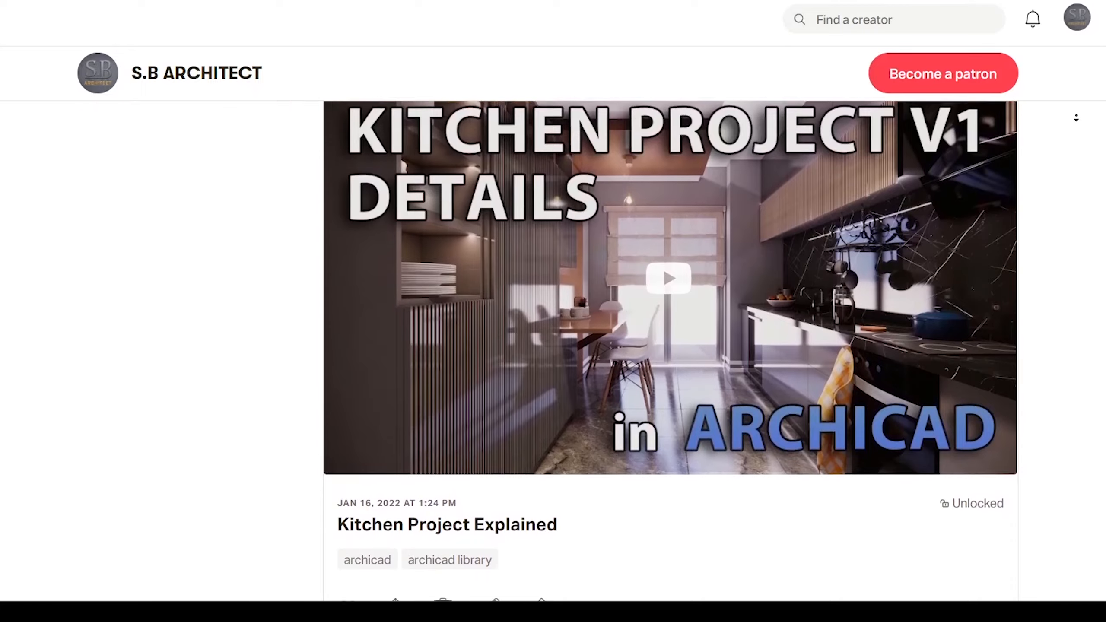
Look through the ARCHICAD project file posts on the S.B ARCHITECT creator page
{"action": "scroll", "coordinate": [670, 348], "scroll_direction": "down", "scroll_amount": 5}
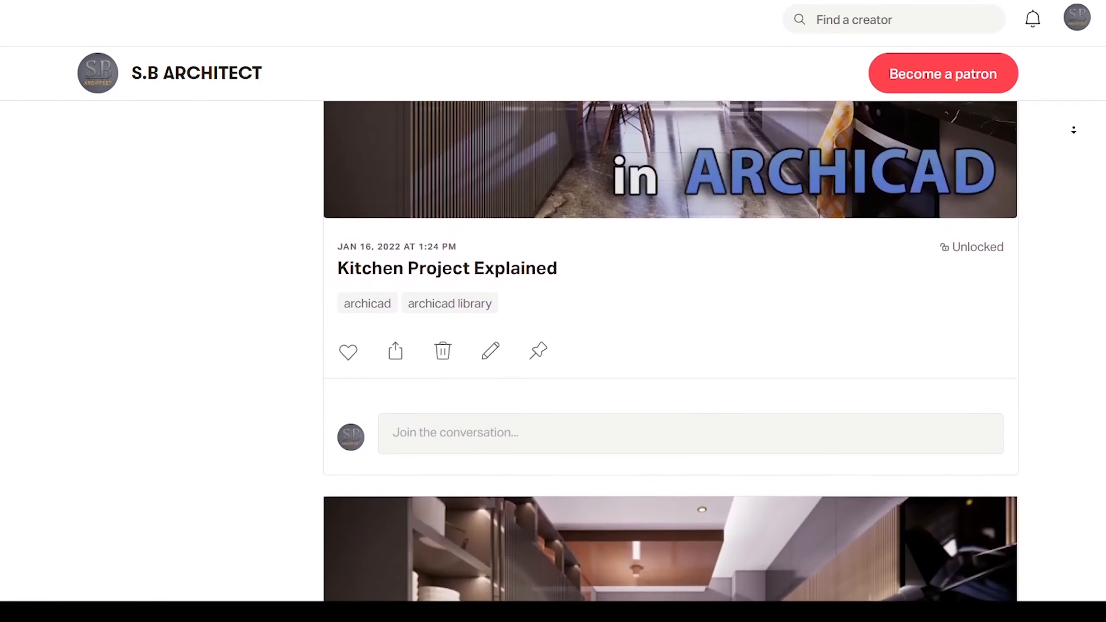
{"action": "scroll", "coordinate": [670, 348], "scroll_direction": "down", "scroll_amount": 15}
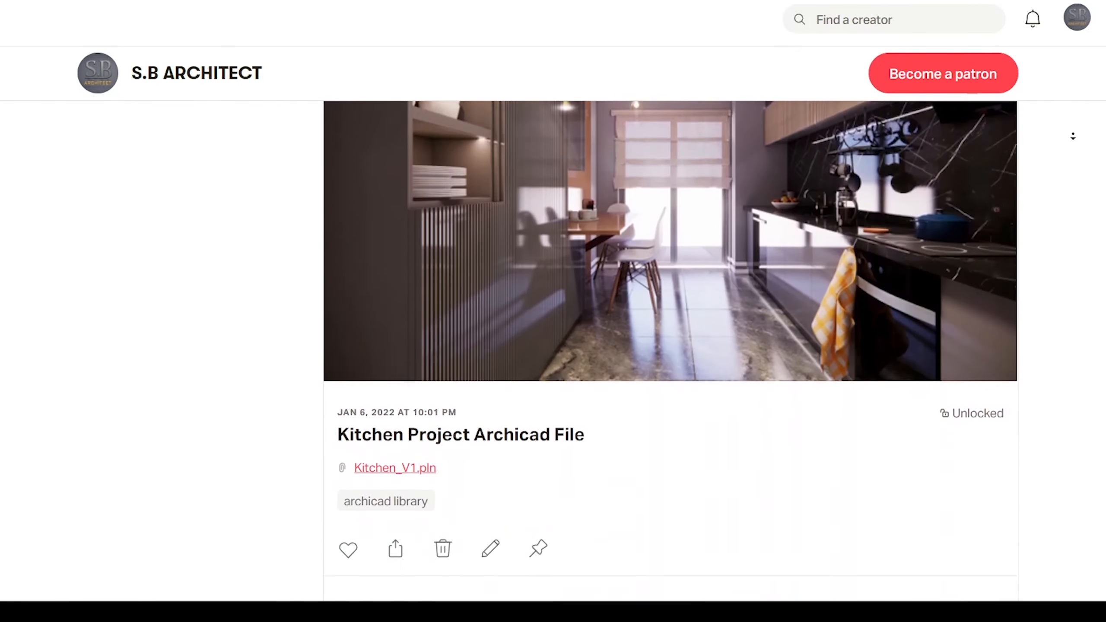
{"action": "scroll", "coordinate": [1072, 140], "scroll_direction": "down", "scroll_amount": 20}
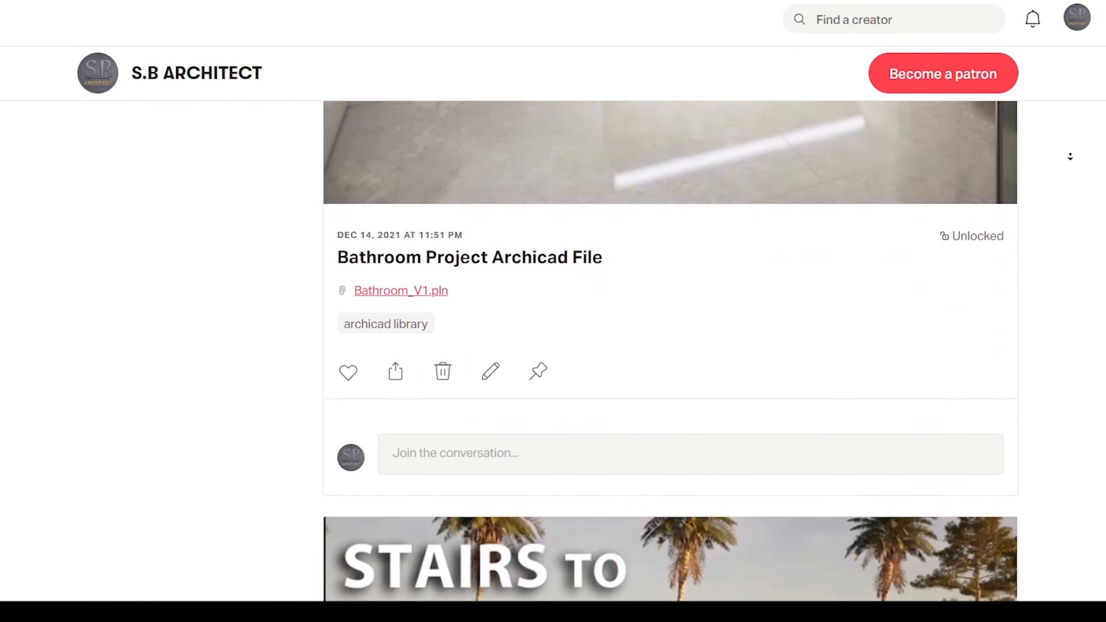
{"action": "scroll", "coordinate": [1068, 169], "scroll_direction": "down", "scroll_amount": 20}
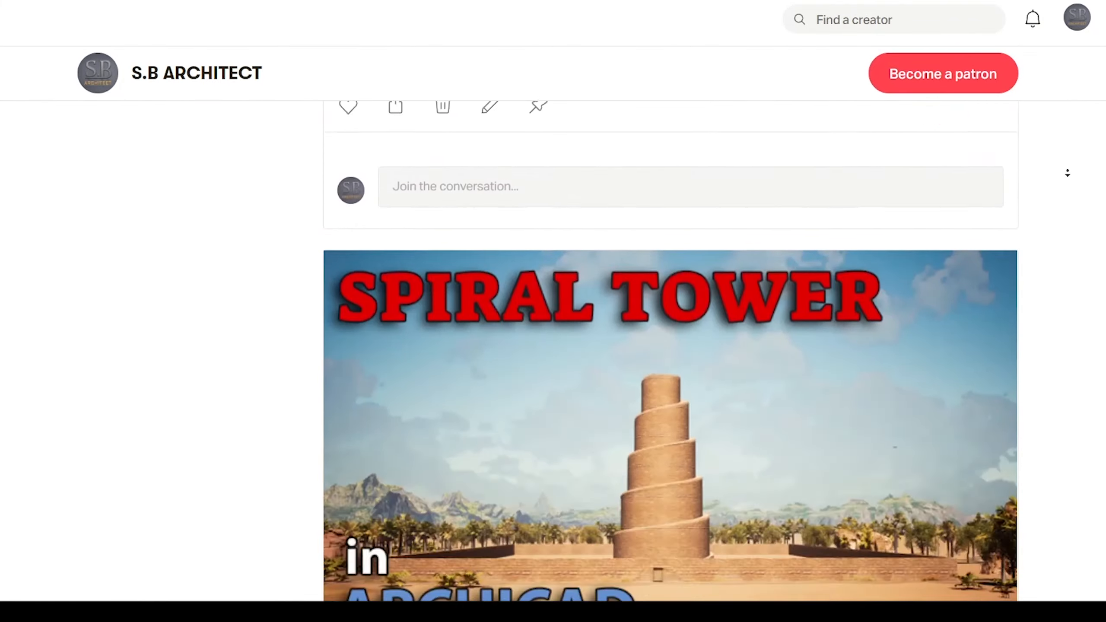
{"action": "scroll", "coordinate": [1066, 176], "scroll_direction": "down", "scroll_amount": 20}
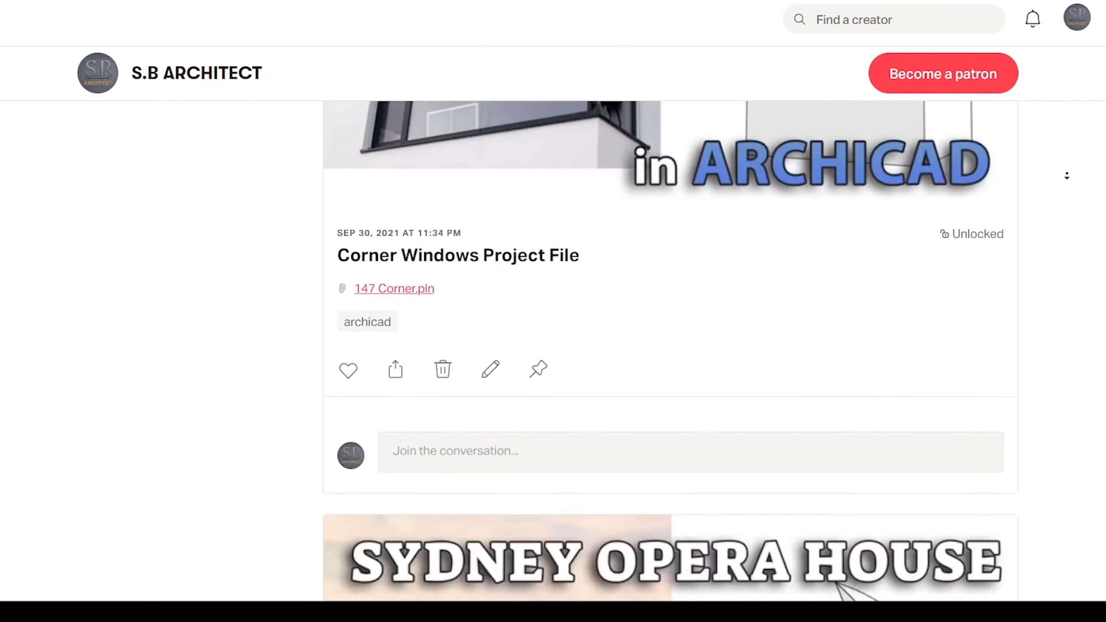
{"action": "scroll", "coordinate": [1066, 176], "scroll_direction": "down", "scroll_amount": 20}
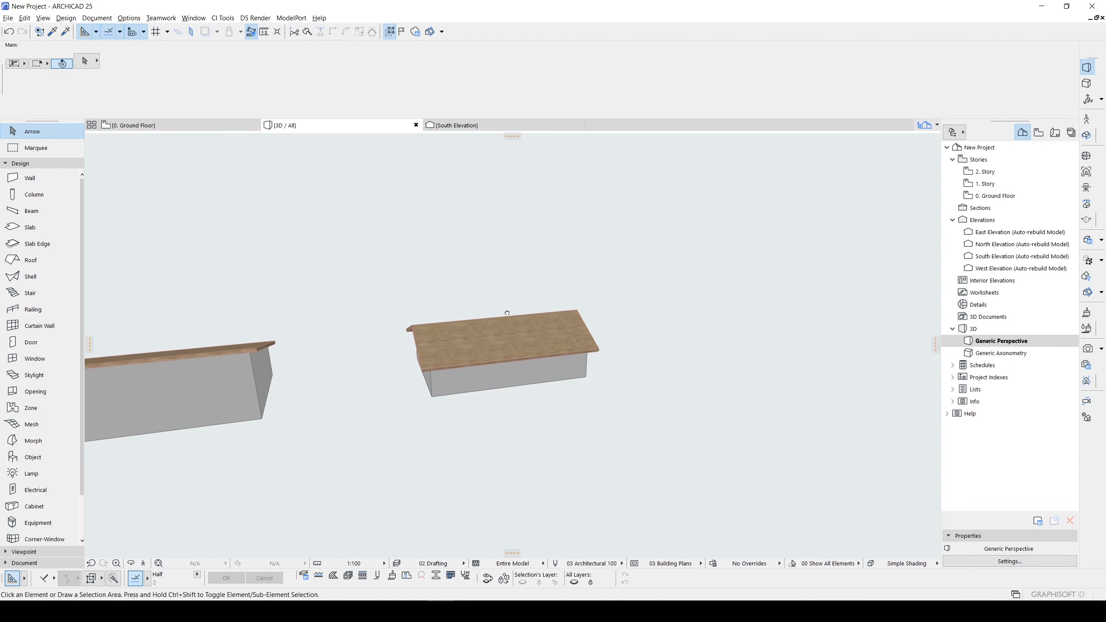
{"action": "left_click_drag", "start_coordinate": [624, 437], "coordinate": [367, 367]}
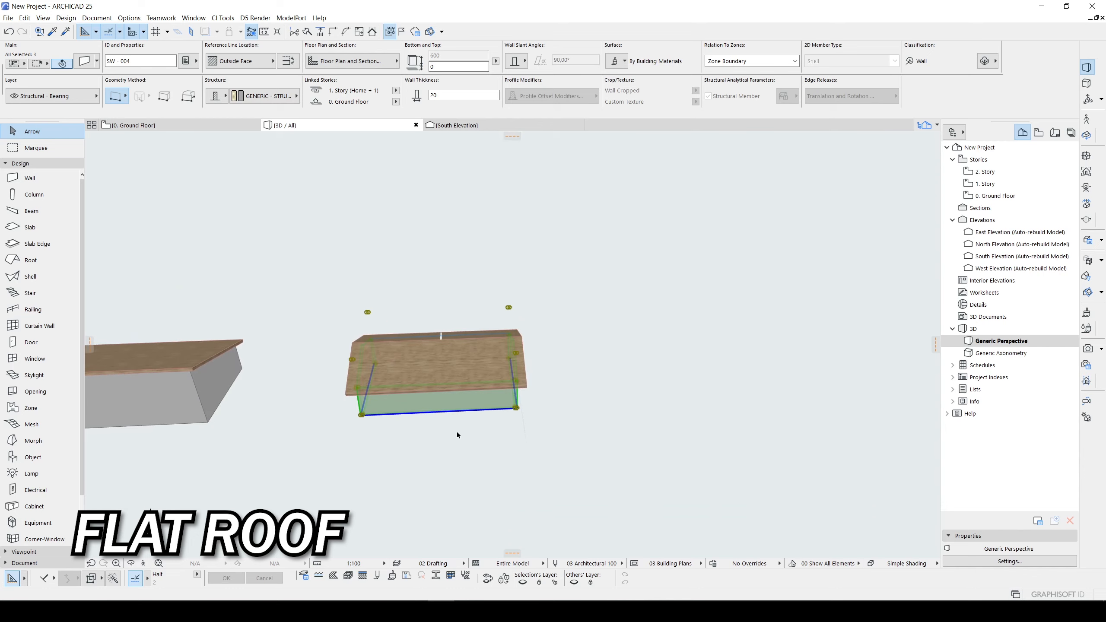
{"action": "key", "text": "ctrl+d"}
{"action": "left_click", "coordinate": [479, 446]}
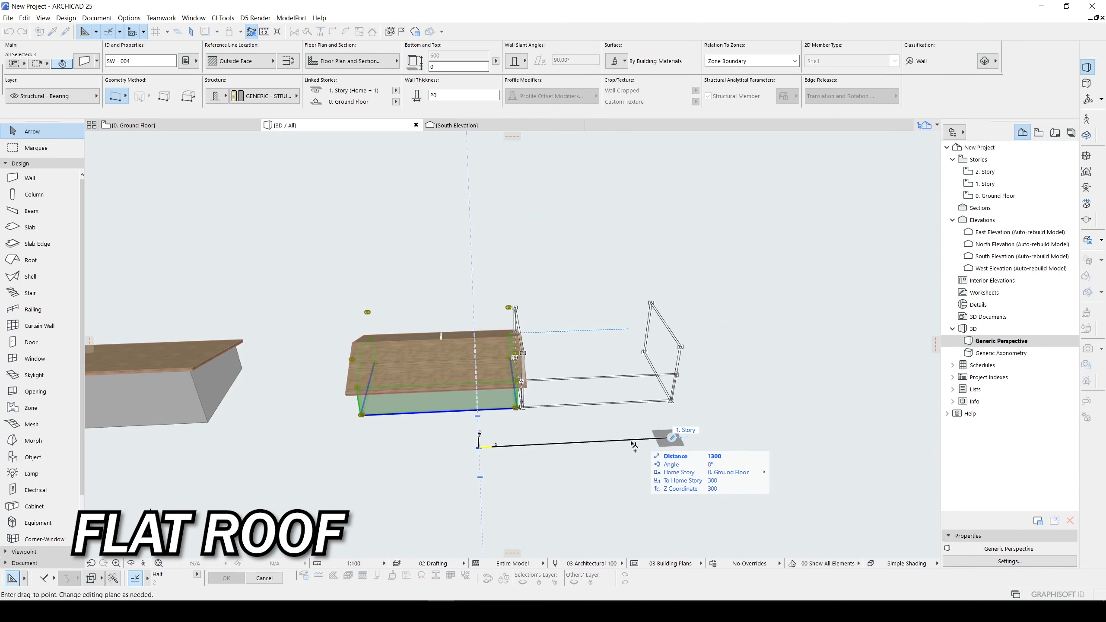
{"action": "key", "text": "Escape"}
Copy the gable building's four walls and place the copy to the east as a separate building
{"action": "key", "text": "ctrl+shift+d"}
{"action": "left_click", "coordinate": [504, 452]}
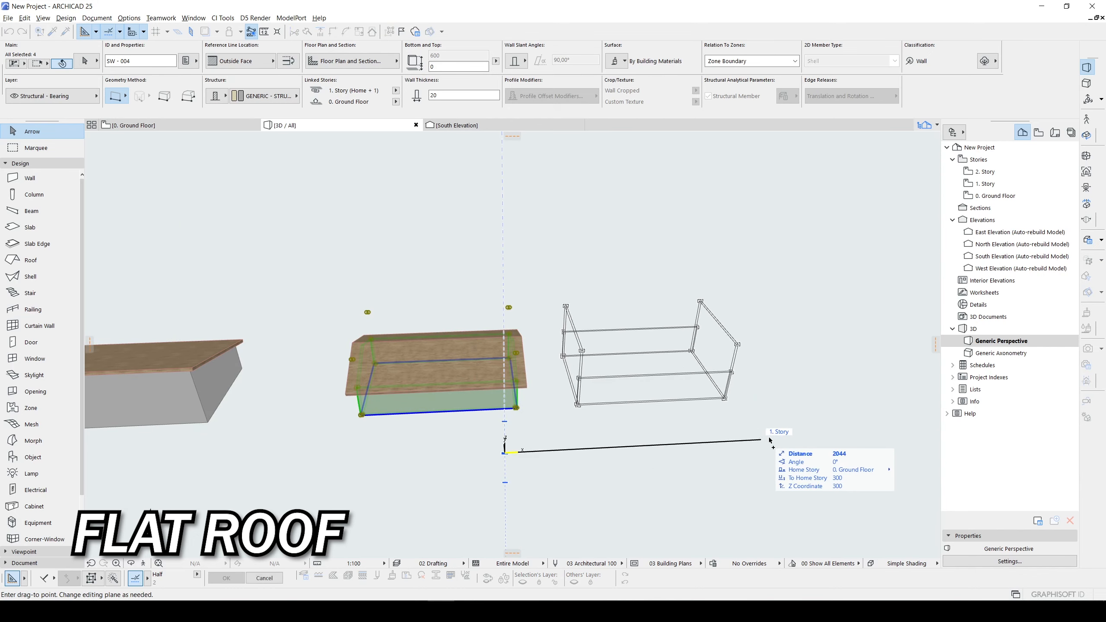
{"action": "left_click", "coordinate": [834, 439]}
{"action": "key", "text": "Escape"}
{"action": "scroll", "coordinate": [730, 451], "scroll_direction": "down", "scroll_amount": 2}
{"action": "middle_click_drag", "start_coordinate": [441, 378], "coordinate": [417, 383]}
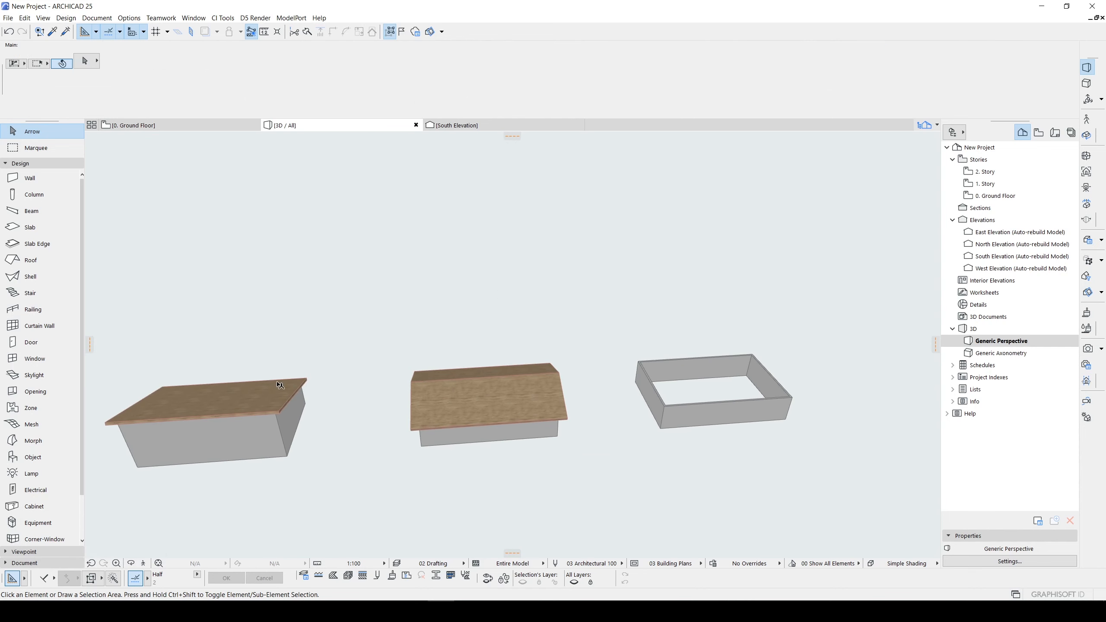
Start a single-plane roof and define its level plane through the northwest, northeast and southeast top corners of the copied walls
{"action": "left_click", "coordinate": [266, 388], "text": "alt"}
{"action": "scroll", "coordinate": [260, 390], "scroll_direction": "up", "scroll_amount": 2}
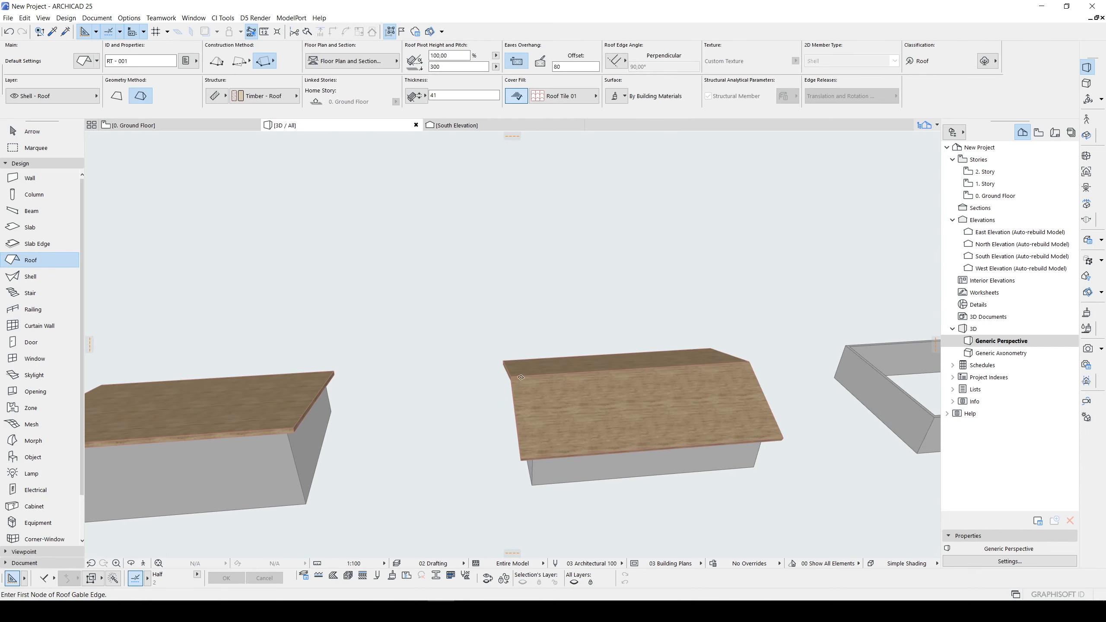
{"action": "middle_click_drag", "start_coordinate": [714, 348], "coordinate": [392, 346]}
{"action": "scroll", "coordinate": [508, 357], "scroll_direction": "up", "scroll_amount": 3}
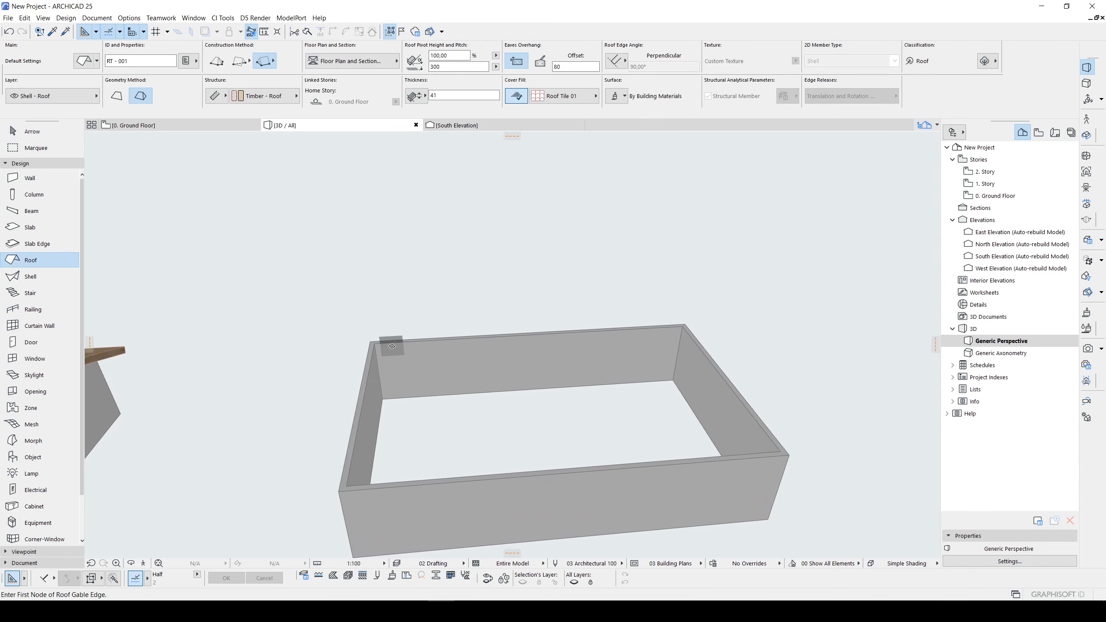
{"action": "left_click", "coordinate": [116, 95]}
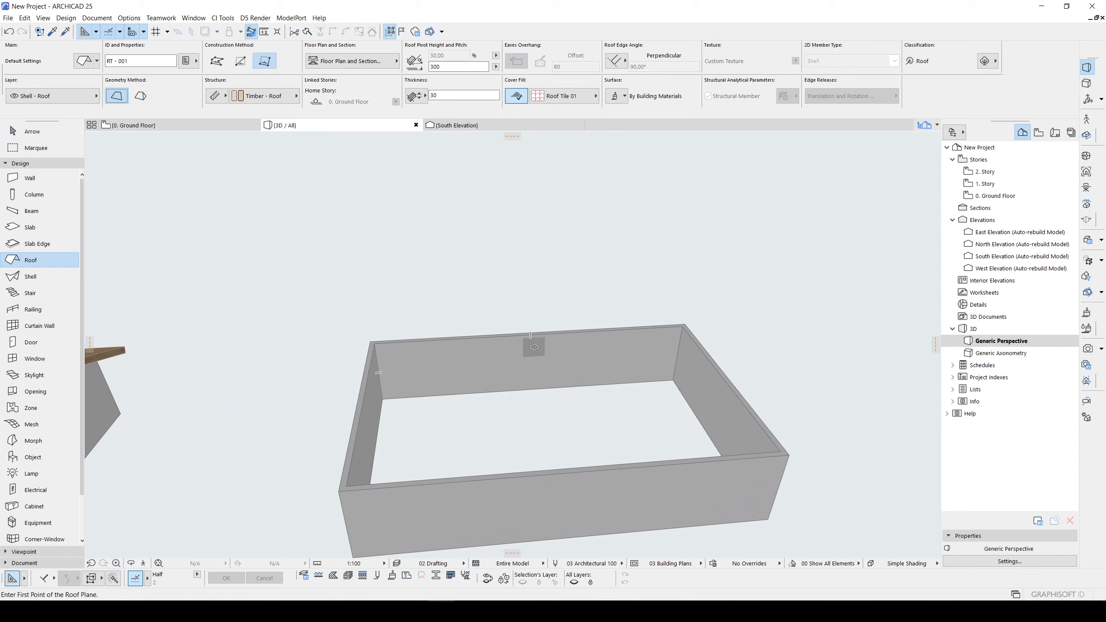
{"action": "left_click", "coordinate": [376, 341]}
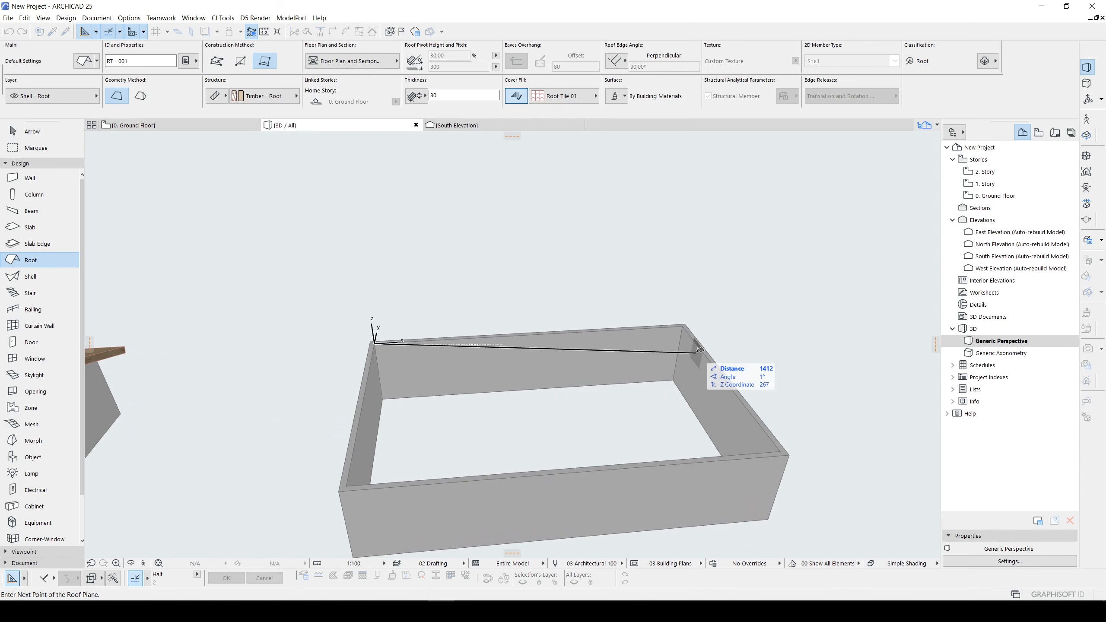
{"action": "left_click", "coordinate": [682, 326]}
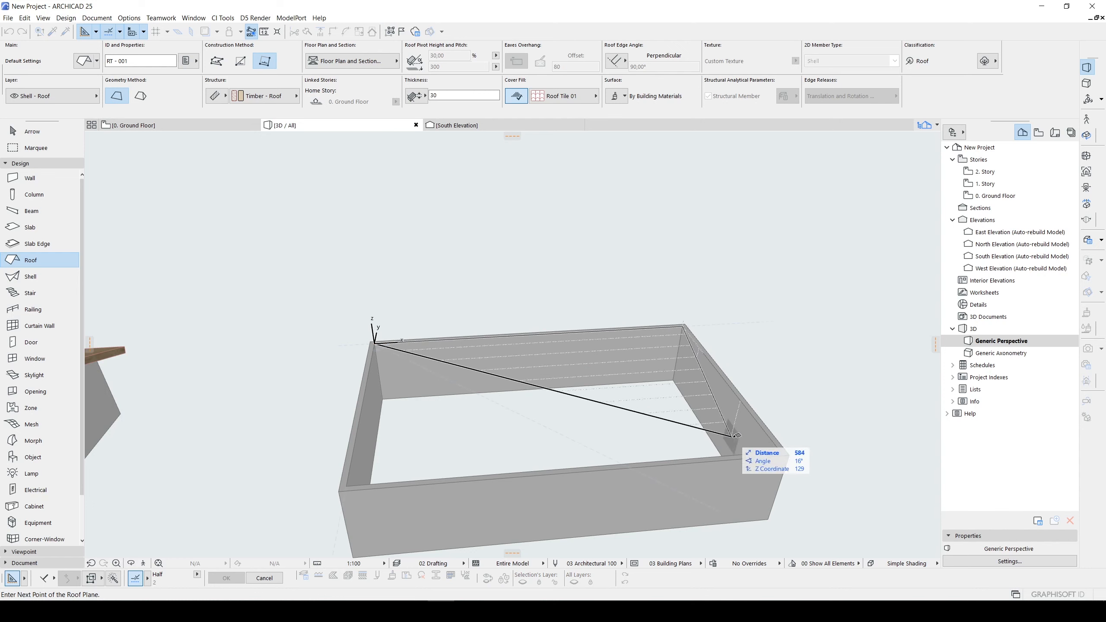
{"action": "left_click", "coordinate": [787, 463]}
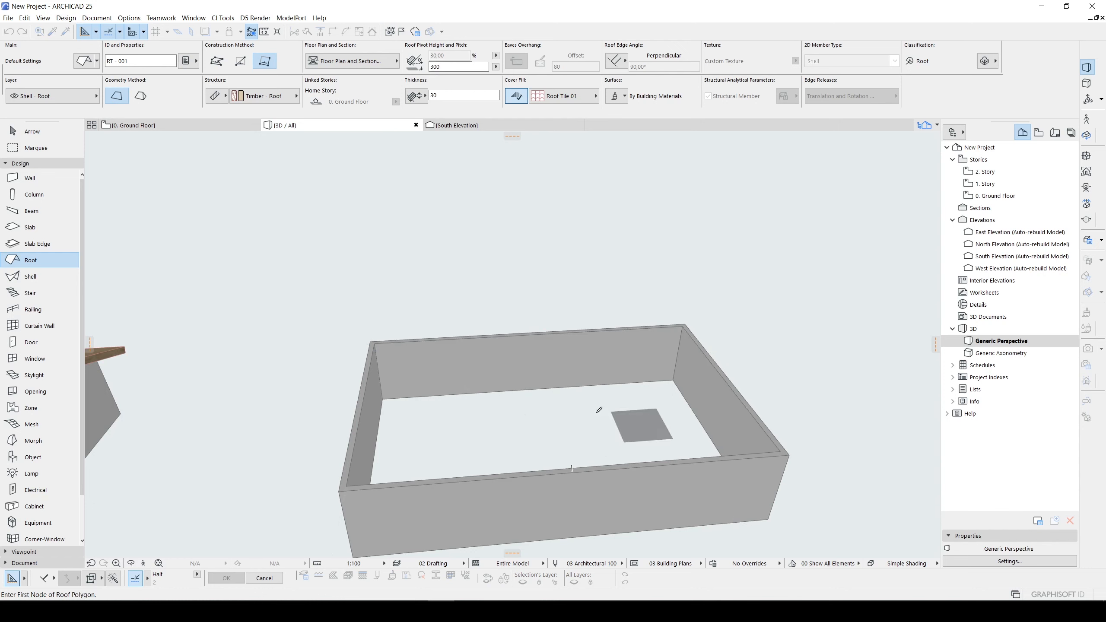
Draw the flat roof's rectangular outline from the northwest corner along the north wall to just inside the southeast corner, then leave the Roof tool
{"action": "left_click", "coordinate": [376, 343]}
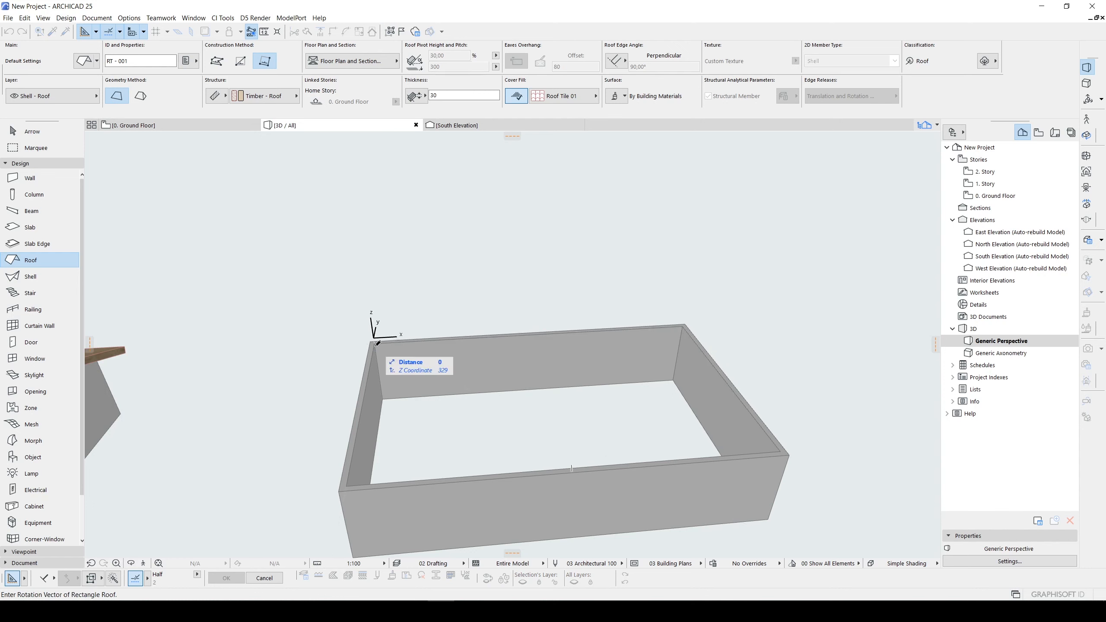
{"action": "left_click", "coordinate": [684, 323]}
{"action": "left_click", "coordinate": [779, 450]}
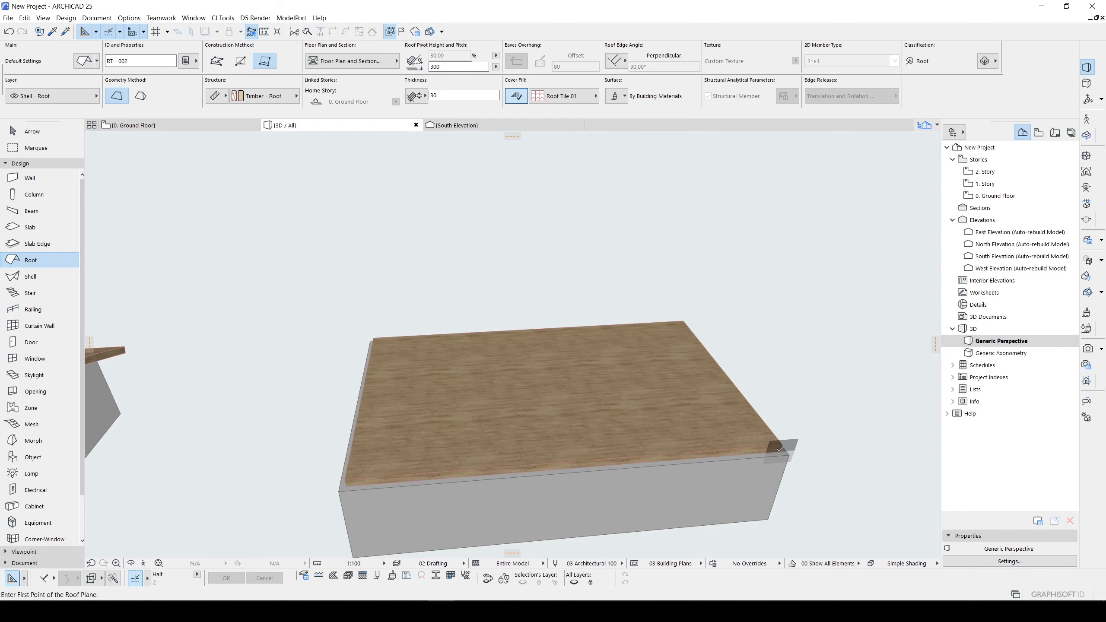
{"action": "key", "text": "Escape"}
Raise the four walls around the flat roof to a height of 400 using a top offset from 1. Story
{"action": "middle_click_drag", "start_coordinate": [451, 432], "coordinate": [392, 395], "text": "shift"}
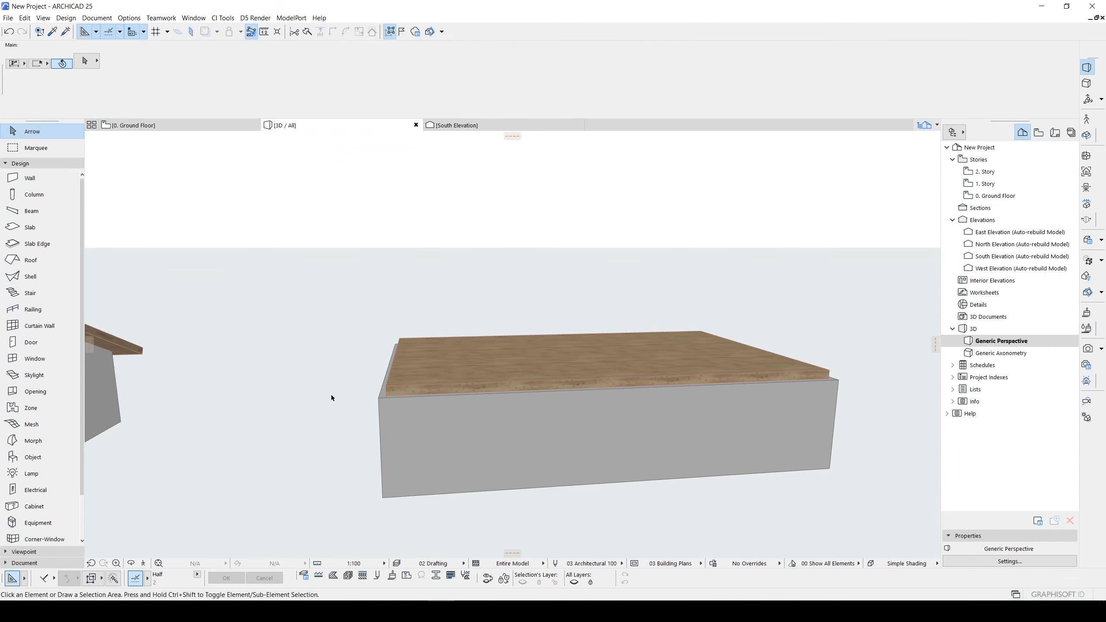
{"action": "left_click", "coordinate": [479, 423]}
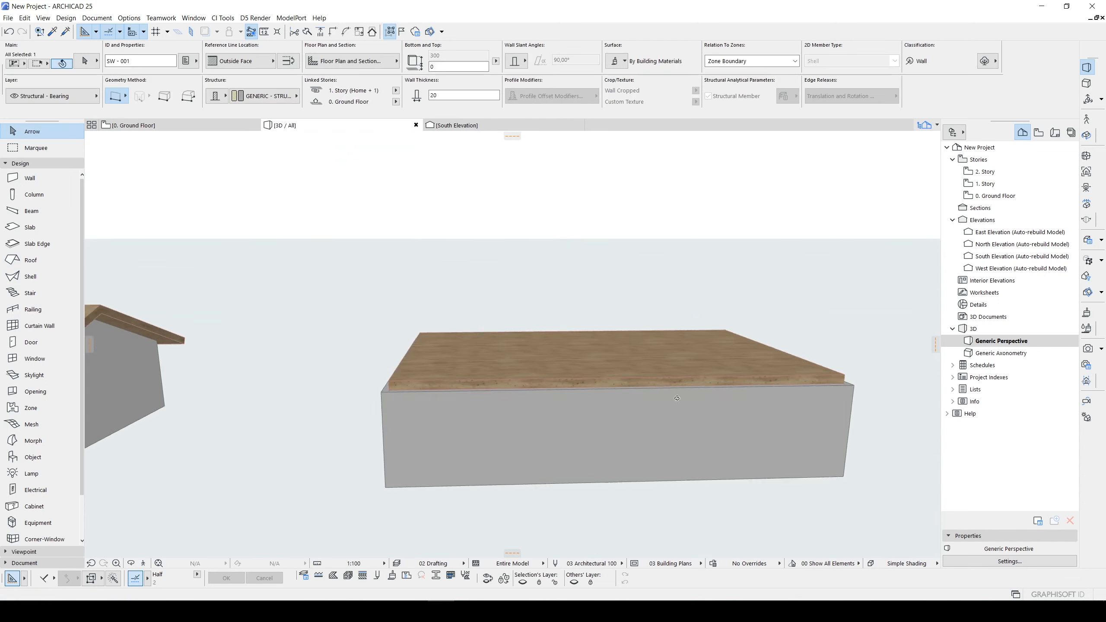
{"action": "middle_click_drag", "start_coordinate": [479, 423], "coordinate": [470, 400], "text": "shift"}
{"action": "key", "text": "alt+g"}
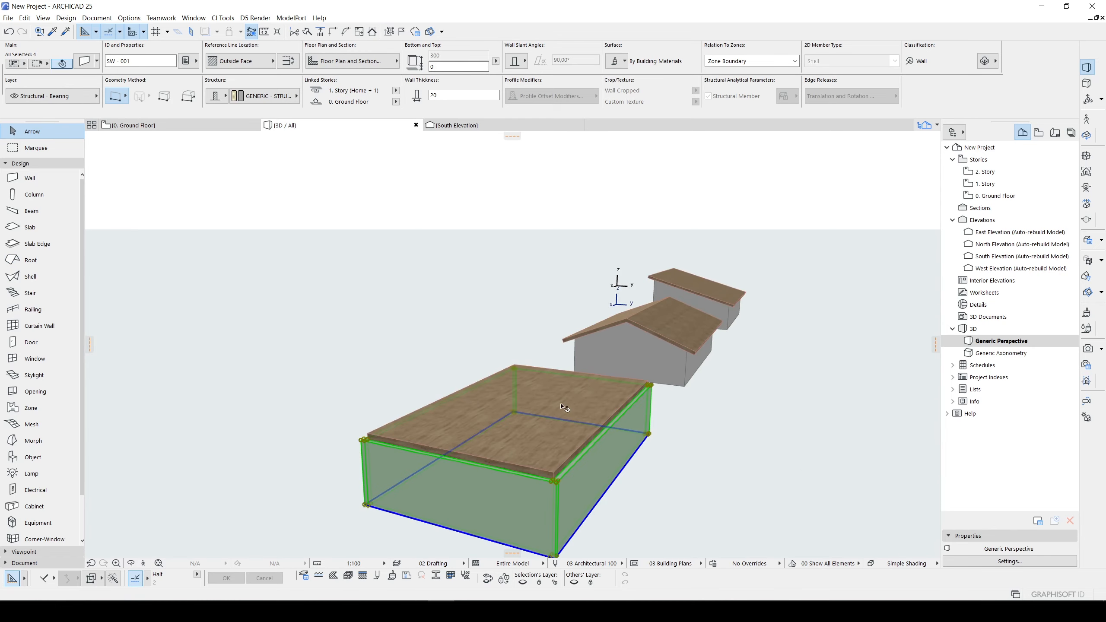
{"action": "key", "text": "alt+g"}
{"action": "middle_click_drag", "start_coordinate": [561, 406], "coordinate": [570, 426], "text": "shift"}
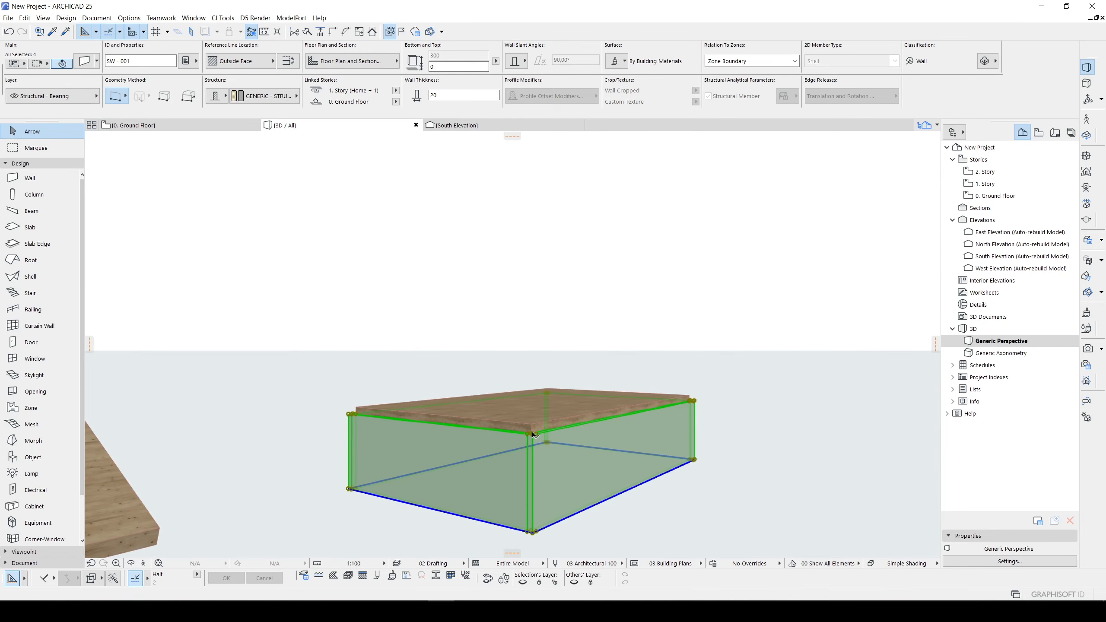
{"action": "key", "text": "ctrl+t"}
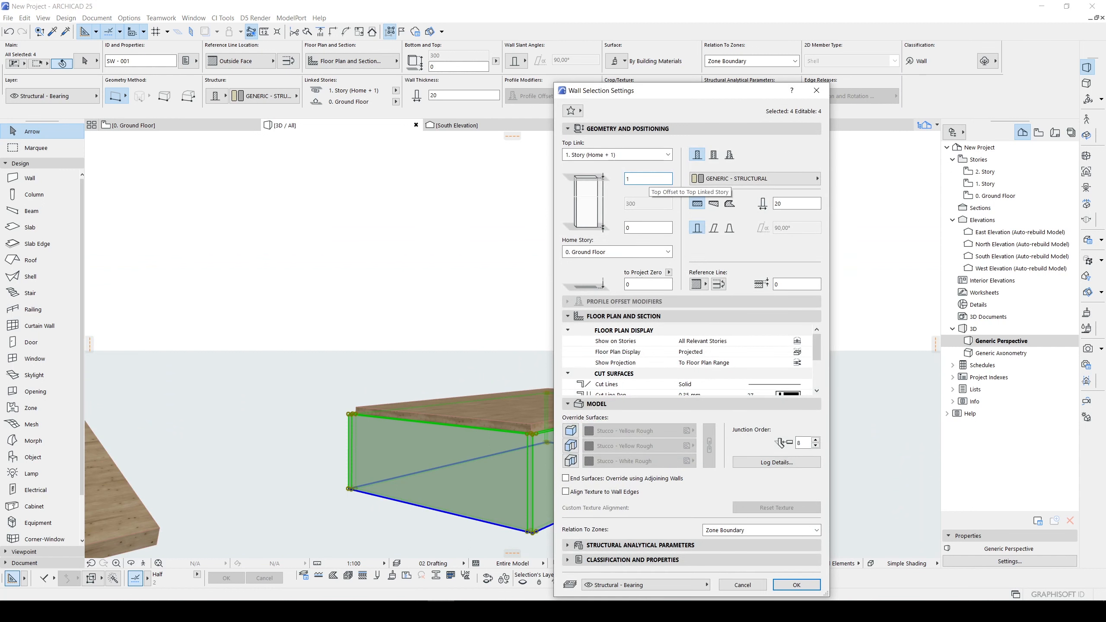
{"action": "left_click", "coordinate": [795, 584]}
{"action": "middle_click_drag", "start_coordinate": [762, 468], "coordinate": [765, 370], "text": "shift"}
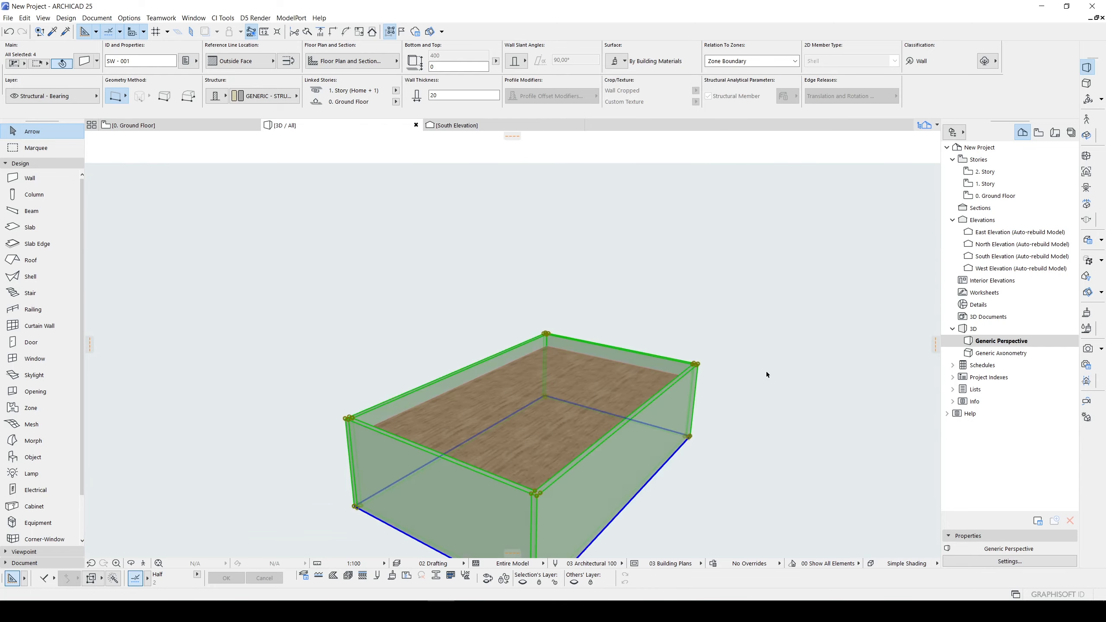
{"action": "left_click", "coordinate": [765, 371]}
Override all three surfaces of the flat roof with Siding - Dark and clear the selection
{"action": "left_click", "coordinate": [550, 385]}
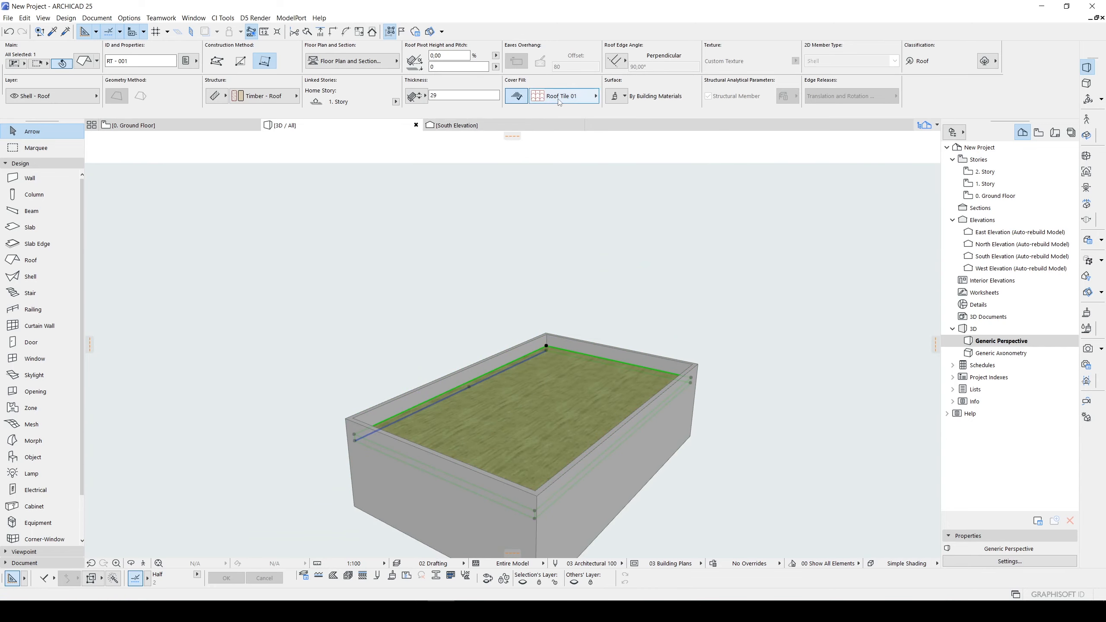
{"action": "key", "text": "ctrl+t"}
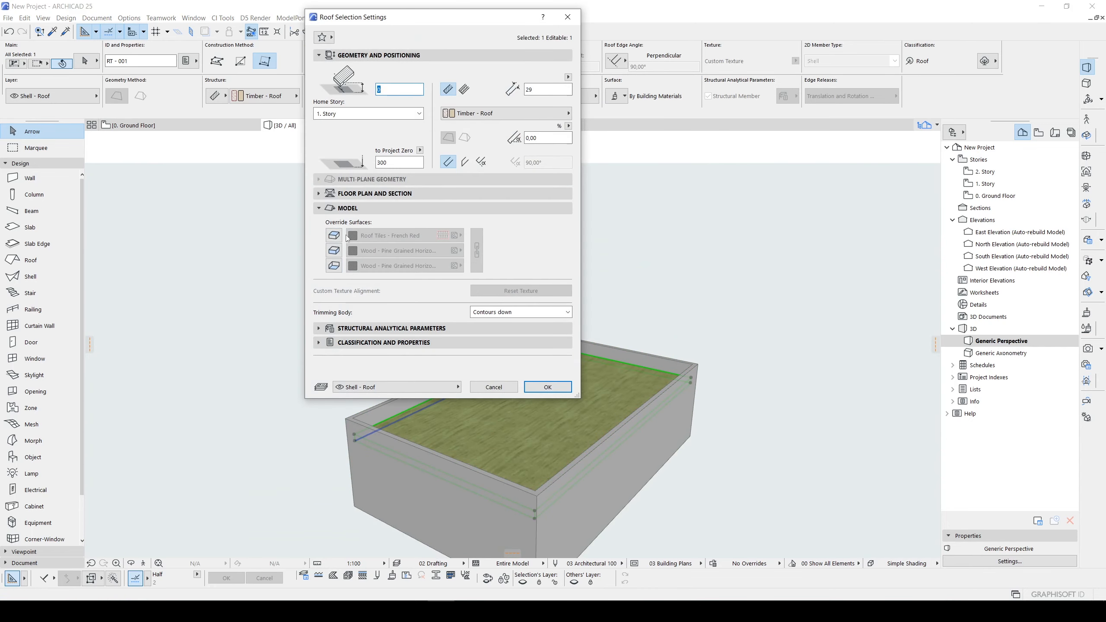
{"action": "left_click", "coordinate": [334, 251]}
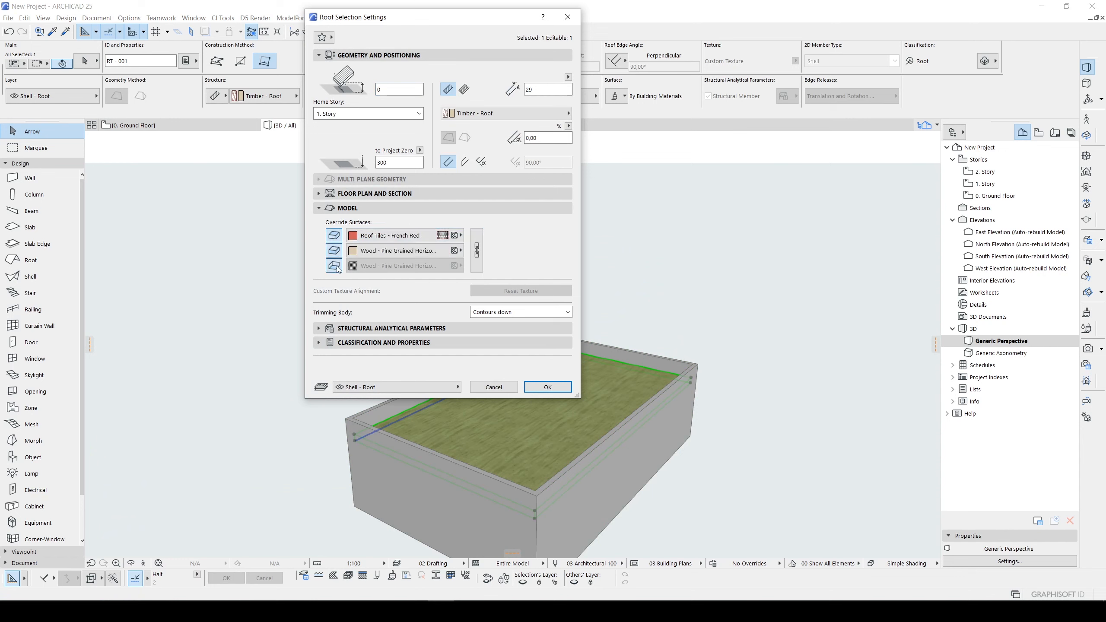
{"action": "left_click", "coordinate": [335, 266]}
{"action": "left_click", "coordinate": [476, 254]}
{"action": "left_click", "coordinate": [440, 255]}
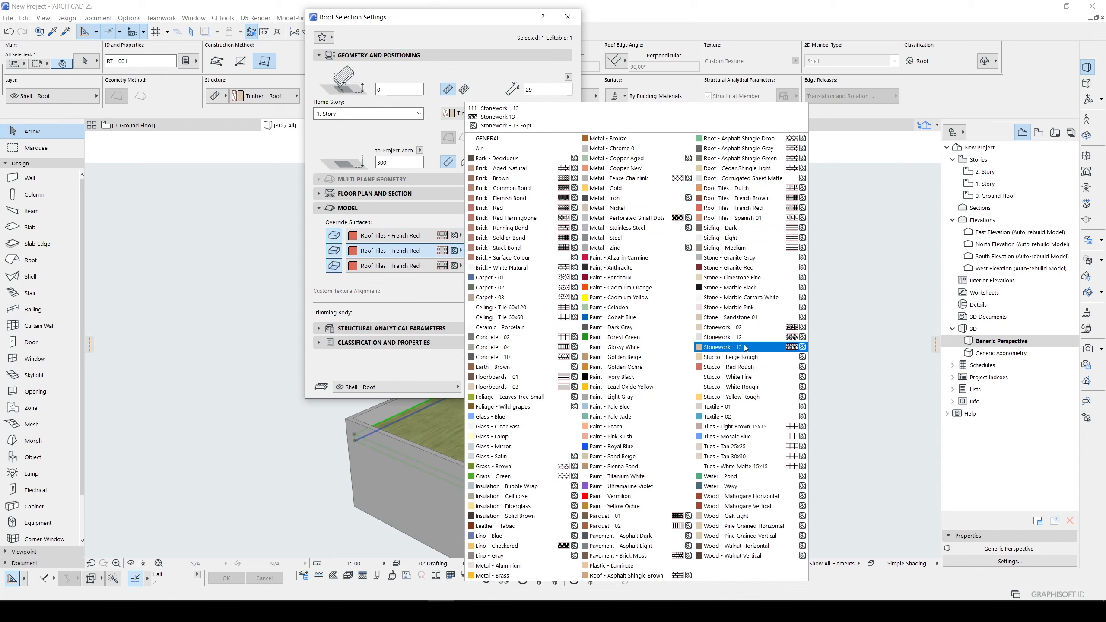
{"action": "left_click", "coordinate": [720, 227]}
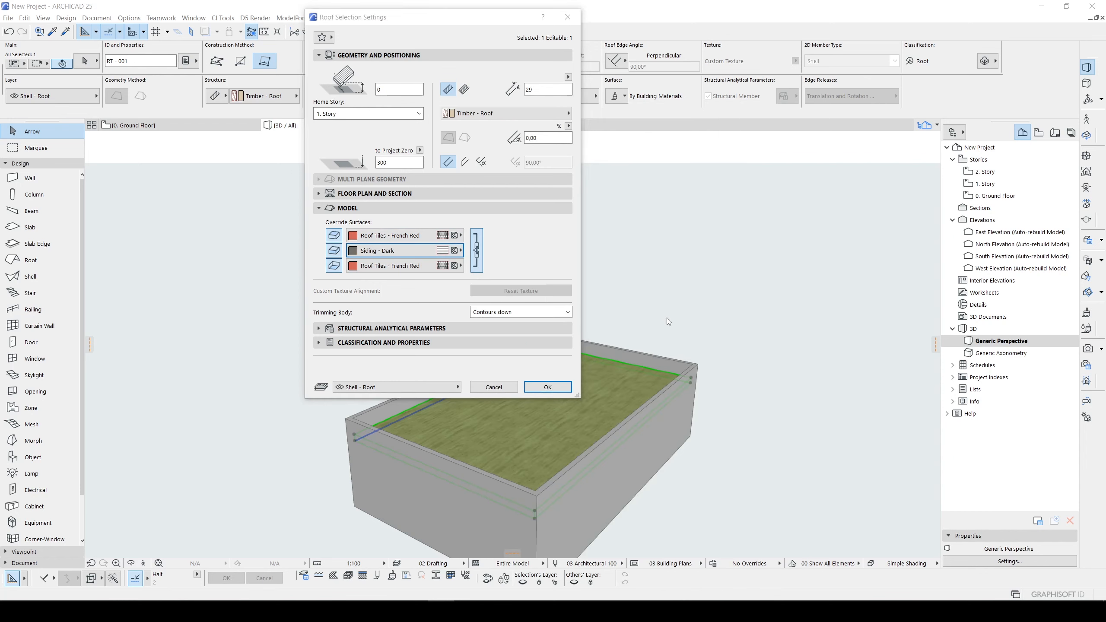
{"action": "left_click", "coordinate": [553, 391]}
{"action": "left_click", "coordinate": [710, 324]}
Copy the flat-roofed building's four walls, without the roof, and place the copy to the east
{"action": "scroll", "coordinate": [570, 402], "scroll_direction": "down", "scroll_amount": 3}
{"action": "middle_click_drag", "start_coordinate": [570, 403], "coordinate": [405, 433], "text": "shift"}
{"action": "scroll", "coordinate": [613, 456], "scroll_direction": "down", "scroll_amount": 2}
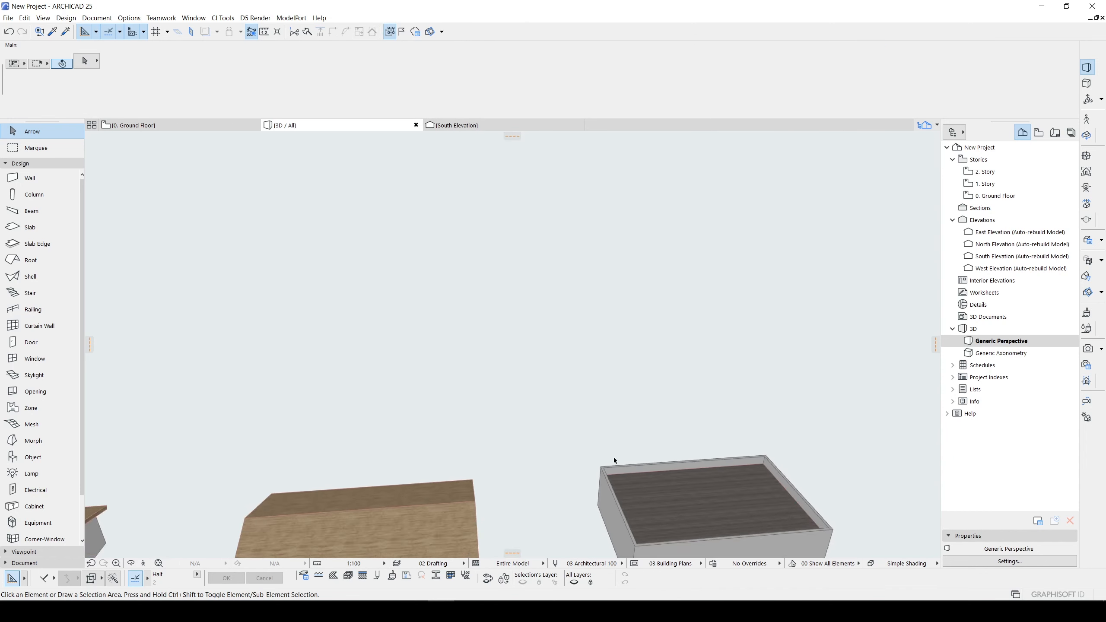
{"action": "scroll", "coordinate": [613, 457], "scroll_direction": "down", "scroll_amount": 2}
{"action": "middle_click_drag", "start_coordinate": [613, 457], "coordinate": [421, 368]}
{"action": "scroll", "coordinate": [420, 368], "scroll_direction": "down", "scroll_amount": 2}
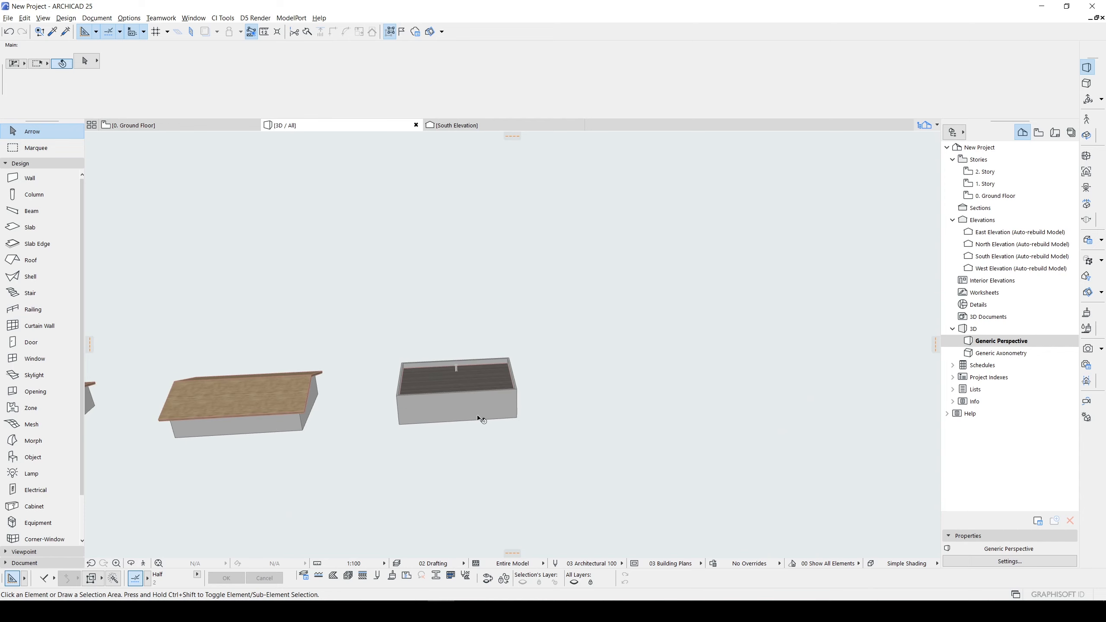
{"action": "key", "text": "ctrl+shift+d"}
{"action": "left_click", "coordinate": [427, 450]}
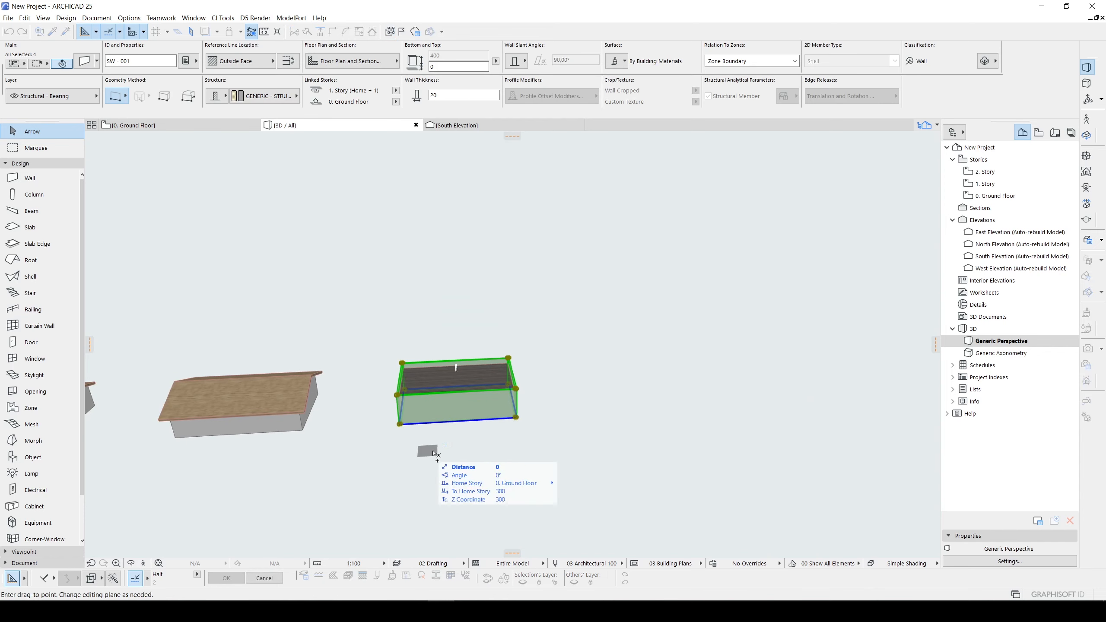
{"action": "left_click", "coordinate": [656, 441]}
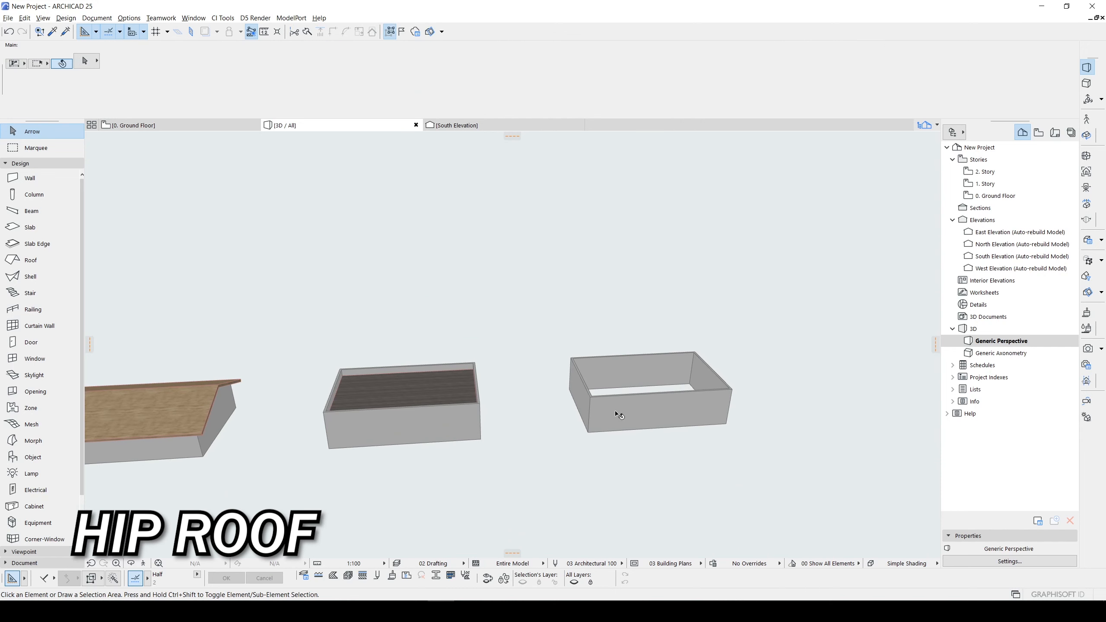
Create a multi-plane hip roof from the outline of the easternmost copied walls, then leave the Roof tool
{"action": "middle_click_drag", "start_coordinate": [615, 412], "coordinate": [570, 424]}
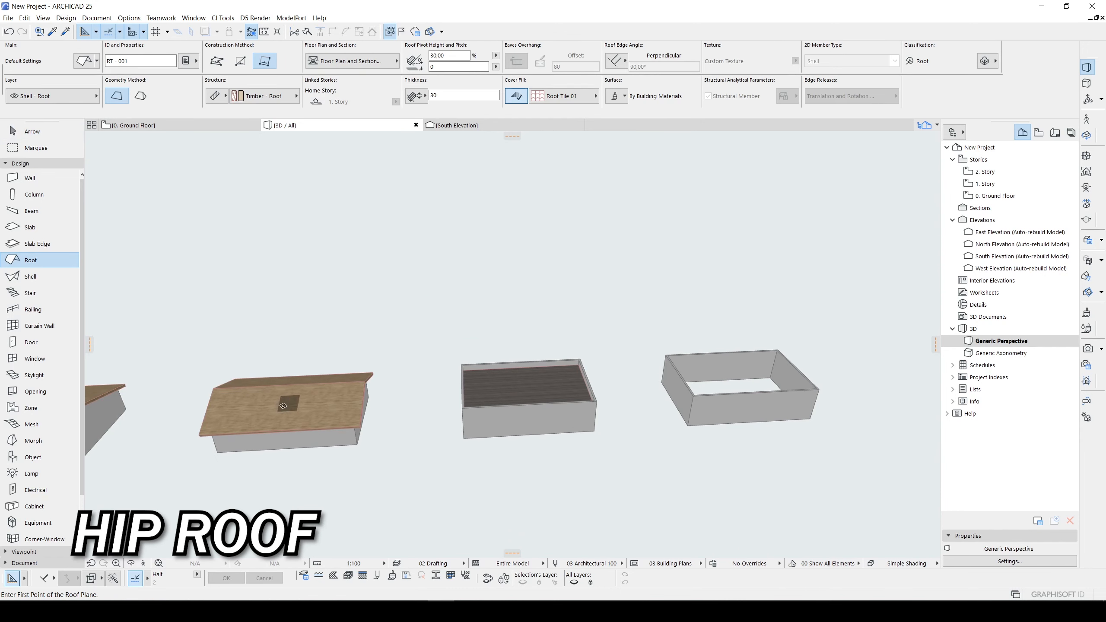
{"action": "left_click", "coordinate": [140, 95]}
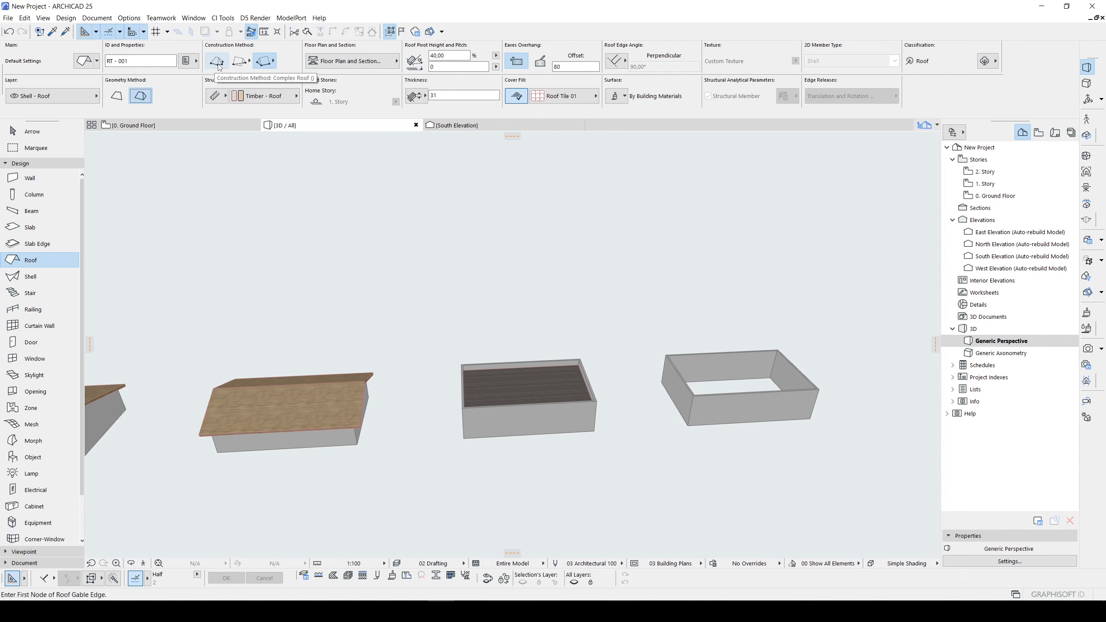
{"action": "middle_click_drag", "start_coordinate": [704, 357], "coordinate": [472, 361]}
{"action": "scroll", "coordinate": [475, 366], "scroll_direction": "up", "scroll_amount": 5}
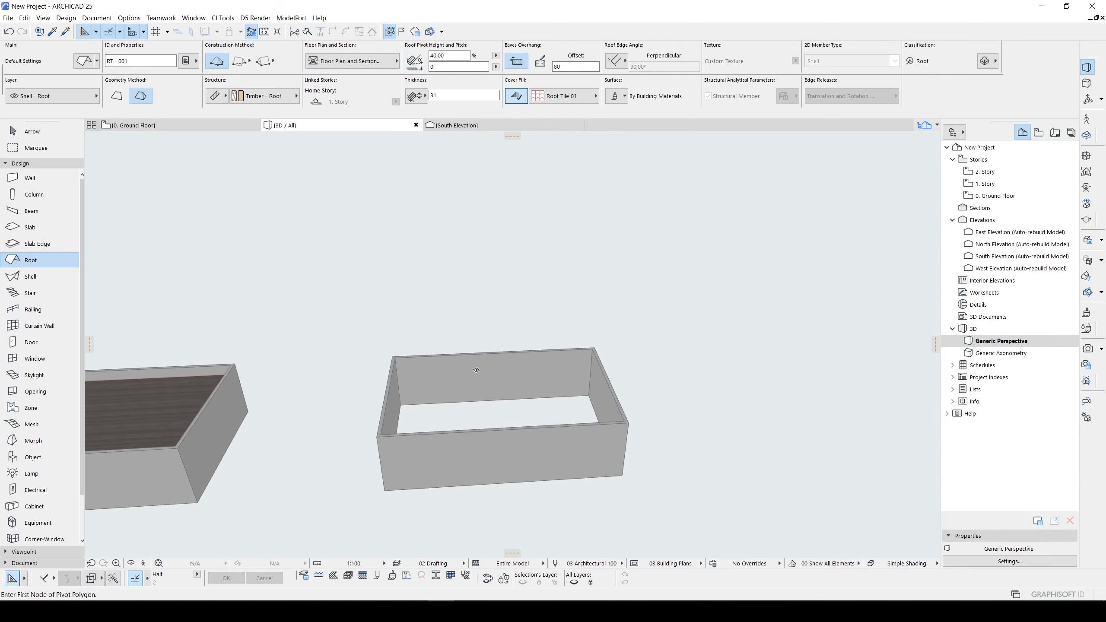
{"action": "scroll", "coordinate": [383, 357], "scroll_direction": "up", "scroll_amount": 2}
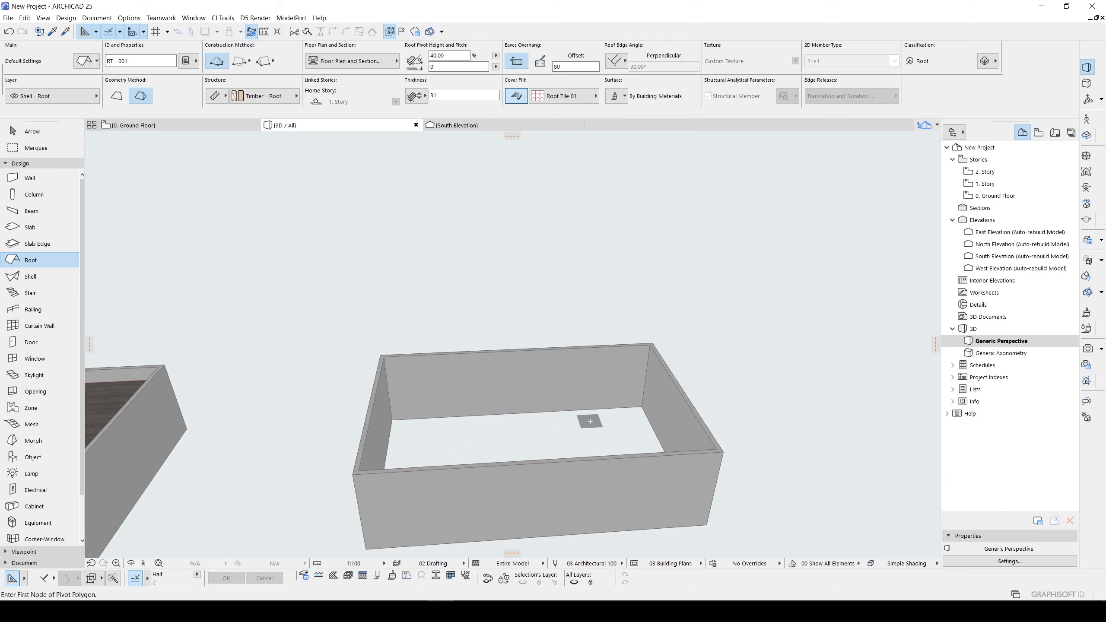
{"action": "key", "text": "space"}
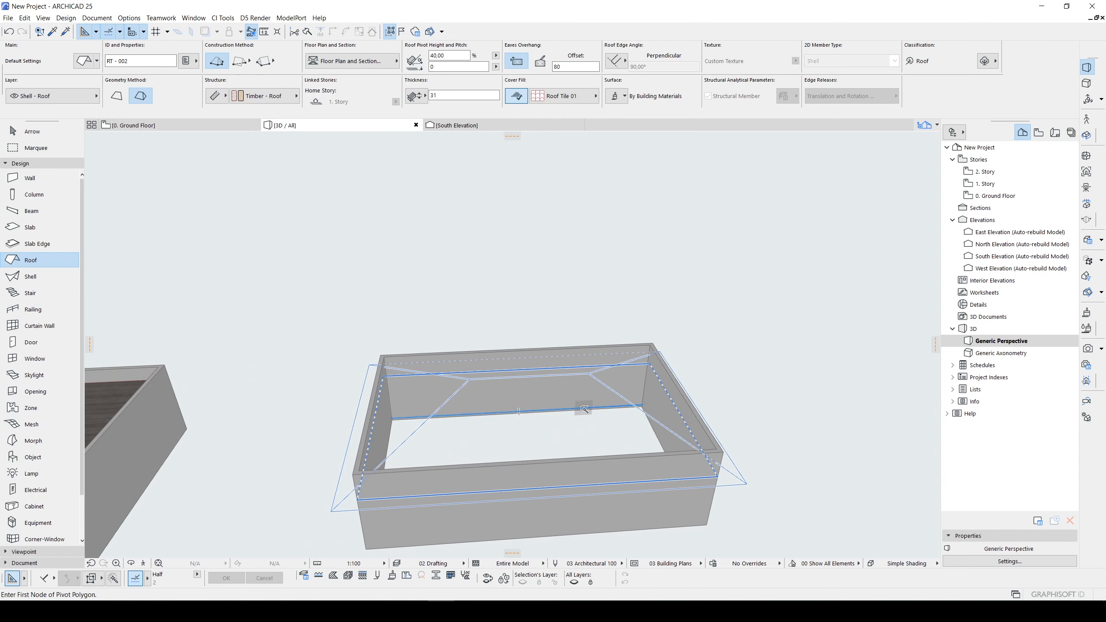
{"action": "left_click", "coordinate": [584, 410]}
{"action": "key", "text": "Escape"}
Raise the new hip roof by setting its pivot line height to 300
{"action": "left_click", "coordinate": [552, 425]}
{"action": "mouse_move", "coordinate": [550, 431]}
{"action": "middle_mouse_down", "text": "shift"}
{"action": "mouse_move", "coordinate": [548, 405]}
{"action": "mouse_move", "coordinate": [555, 412]}
{"action": "middle_mouse_up", "text": "shift"}
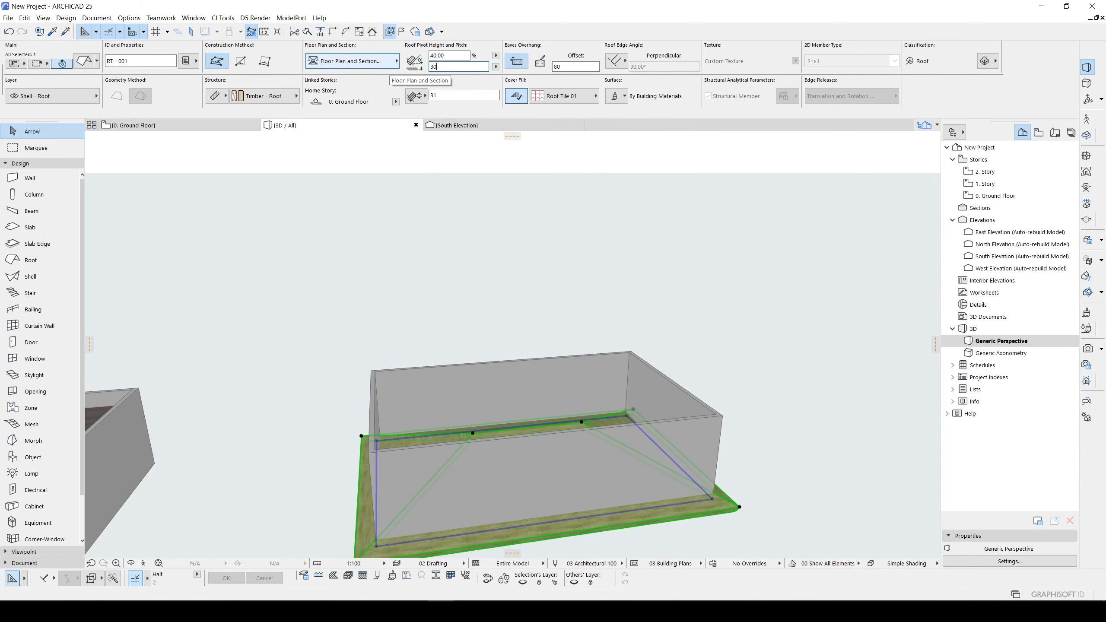
{"action": "key", "text": "Return"}
{"action": "middle_click_drag", "start_coordinate": [601, 399], "coordinate": [634, 407], "text": "shift"}
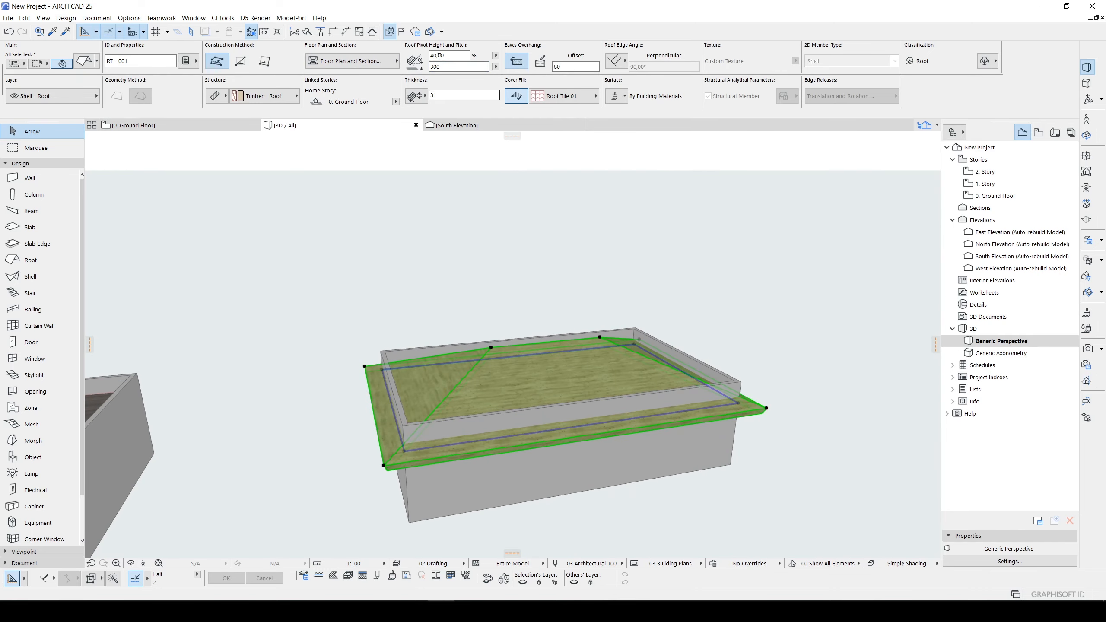
Trim the four walls of the hip-roofed building to the roof above them and clear the selection
{"action": "middle_click_drag", "start_coordinate": [474, 262], "coordinate": [668, 223], "text": "shift"}
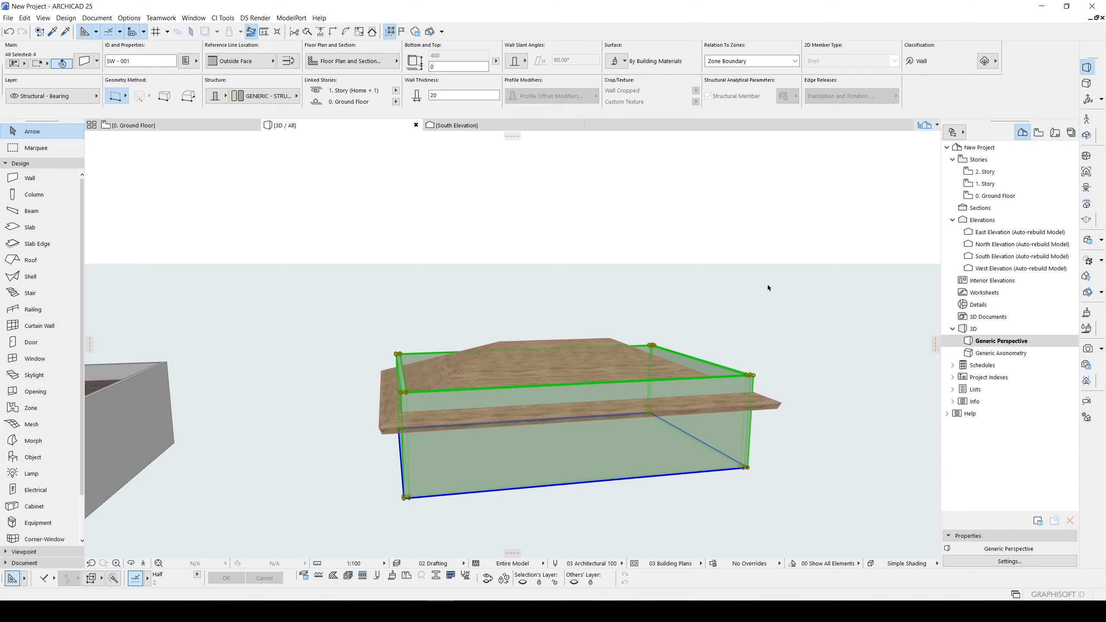
{"action": "right_click", "coordinate": [768, 288]}
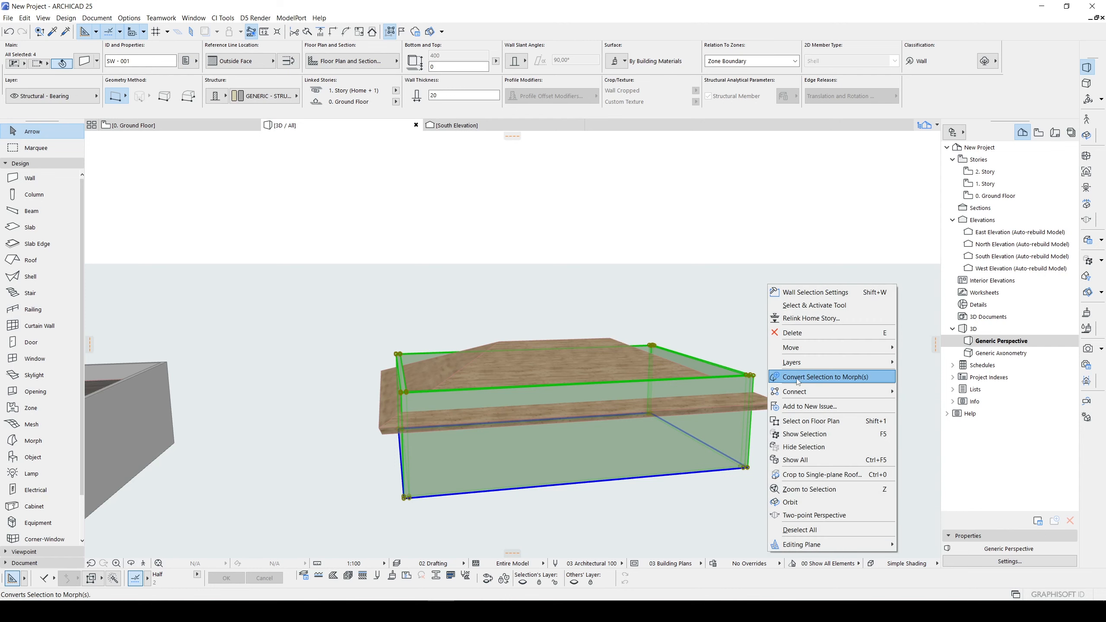
{"action": "mouse_move", "coordinate": [799, 394]}
{"action": "left_click", "coordinate": [931, 391]}
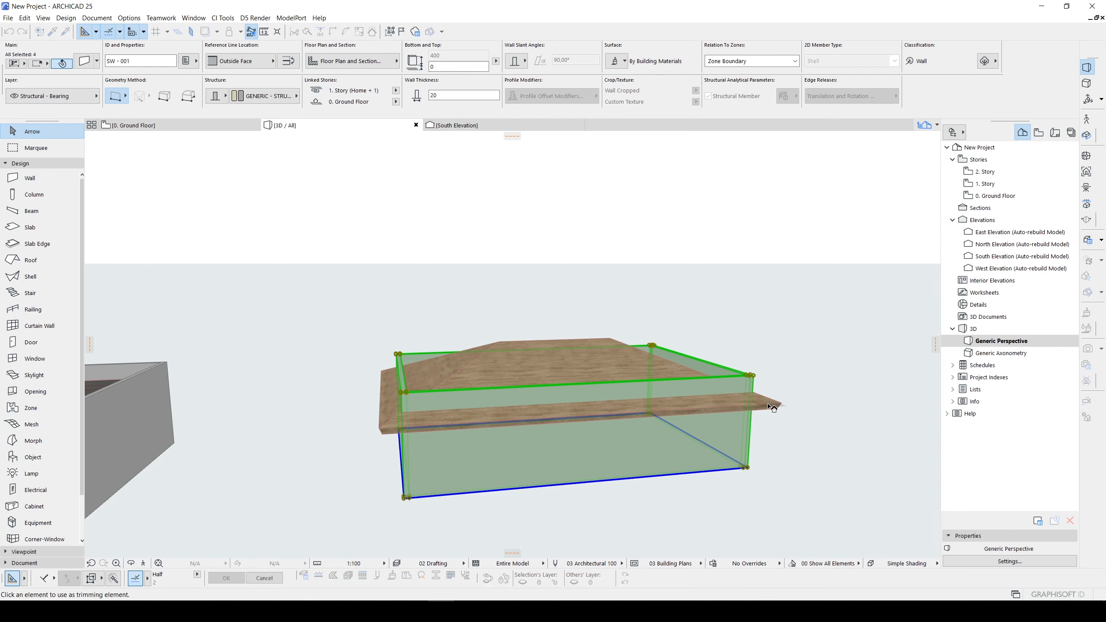
{"action": "left_click", "coordinate": [729, 462]}
{"action": "left_click", "coordinate": [845, 412]}
{"action": "scroll", "coordinate": [550, 380], "scroll_direction": "down", "scroll_amount": 4}
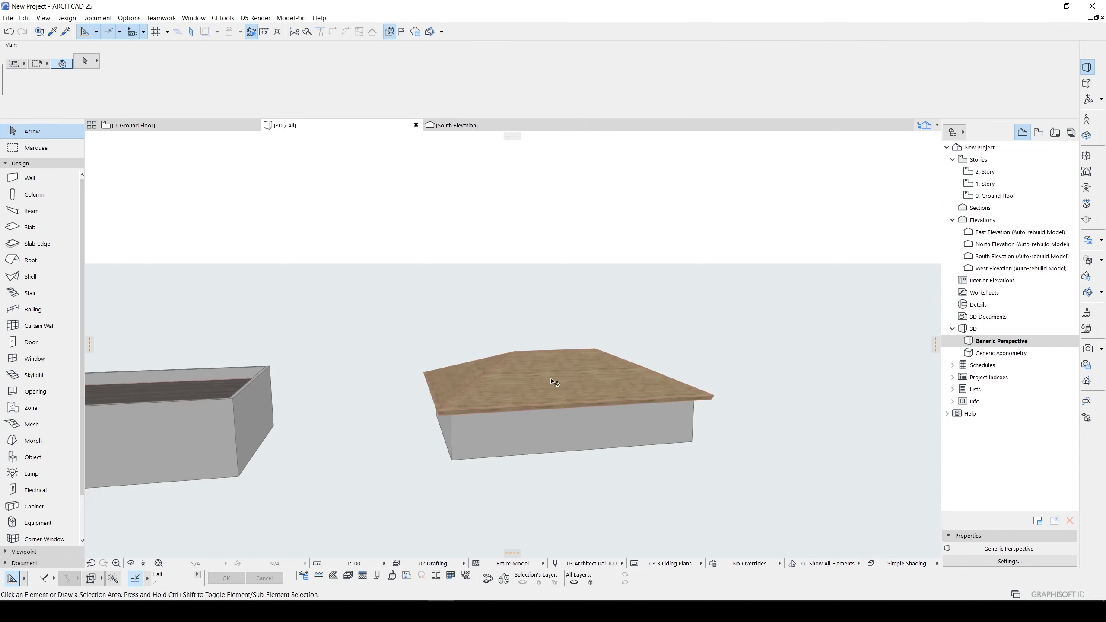
Copy the hip-roofed building's four walls, without the roof, and place the copy to the east
{"action": "middle_click_drag", "start_coordinate": [550, 380], "coordinate": [535, 358], "text": "shift"}
{"action": "left_click", "coordinate": [548, 403]}
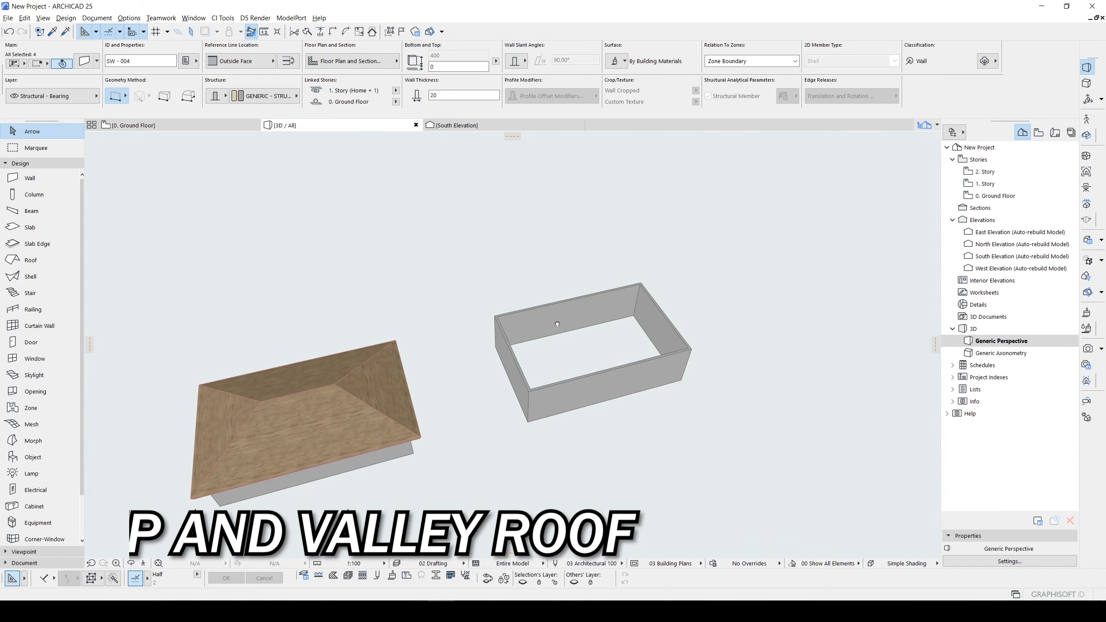
{"action": "mouse_move", "coordinate": [557, 324]}
{"action": "middle_mouse_down", "text": "shift"}
{"action": "mouse_move", "coordinate": [554, 305]}
{"action": "mouse_move", "coordinate": [506, 303]}
{"action": "mouse_move", "coordinate": [543, 307]}
{"action": "middle_mouse_up", "text": "shift"}
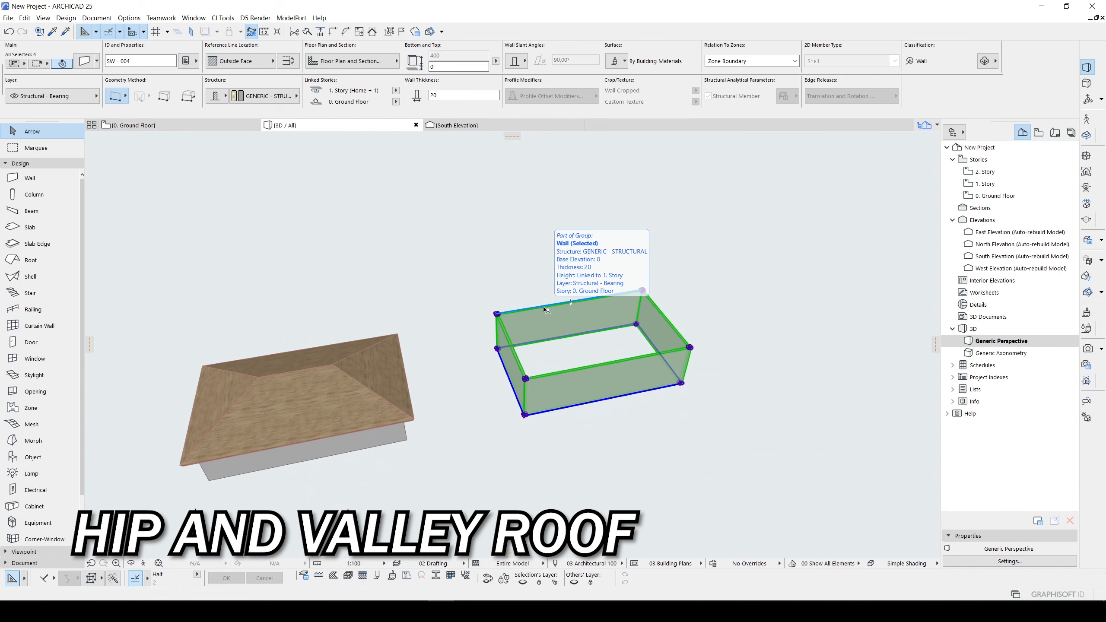
On the ground floor plan, draw a smaller rectangle of walls outward from the middle of the new building's north wall
{"action": "key", "text": "F2"}
{"action": "scroll", "coordinate": [543, 308], "scroll_direction": "up", "scroll_amount": 2}
{"action": "left_click", "coordinate": [517, 239]}
{"action": "middle_click_drag", "start_coordinate": [506, 231], "coordinate": [501, 399]}
{"action": "key", "text": "w"}
{"action": "left_click", "coordinate": [450, 382]}
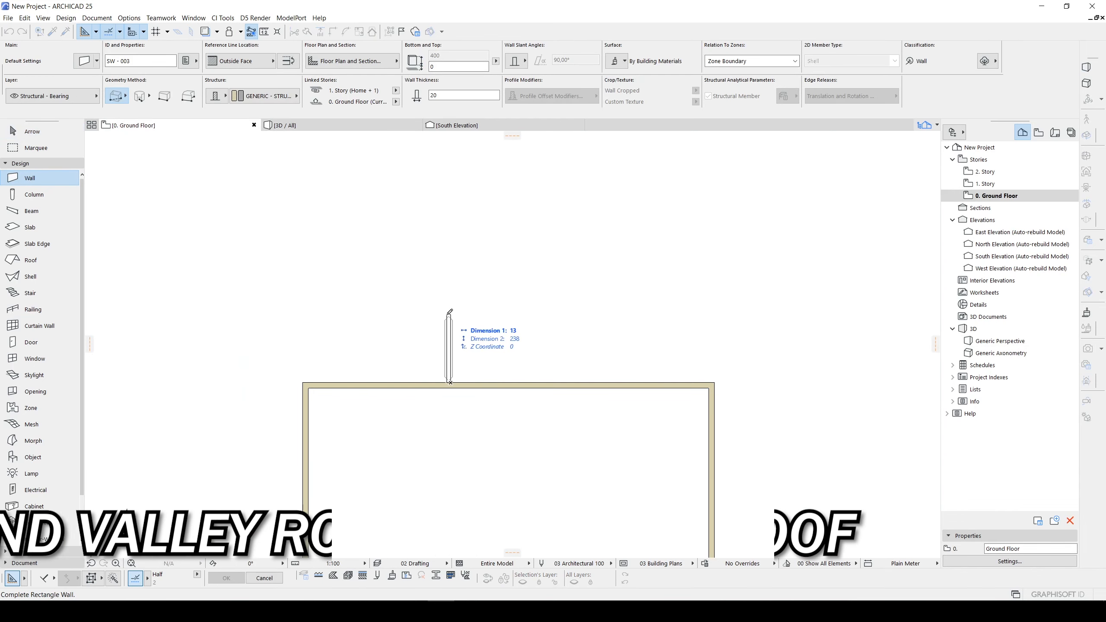
{"action": "left_click", "coordinate": [588, 271]}
{"action": "key", "text": "Escape"}
With grouping suspended, delete the wall pieces between the small extension and the main building to join both spaces
{"action": "left_click", "coordinate": [540, 382]}
{"action": "key", "text": "Escape"}
{"action": "key", "text": "alt+g"}
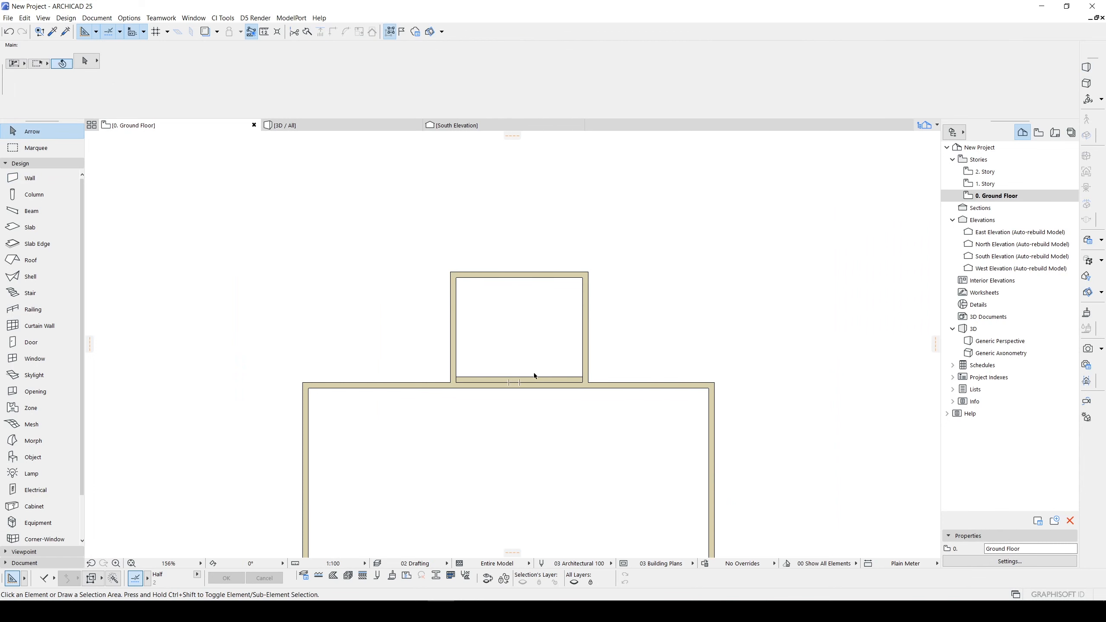
{"action": "left_click", "coordinate": [535, 378]}
{"action": "key", "text": "Delete"}
{"action": "scroll", "coordinate": [520, 385], "scroll_direction": "down", "scroll_amount": 5}
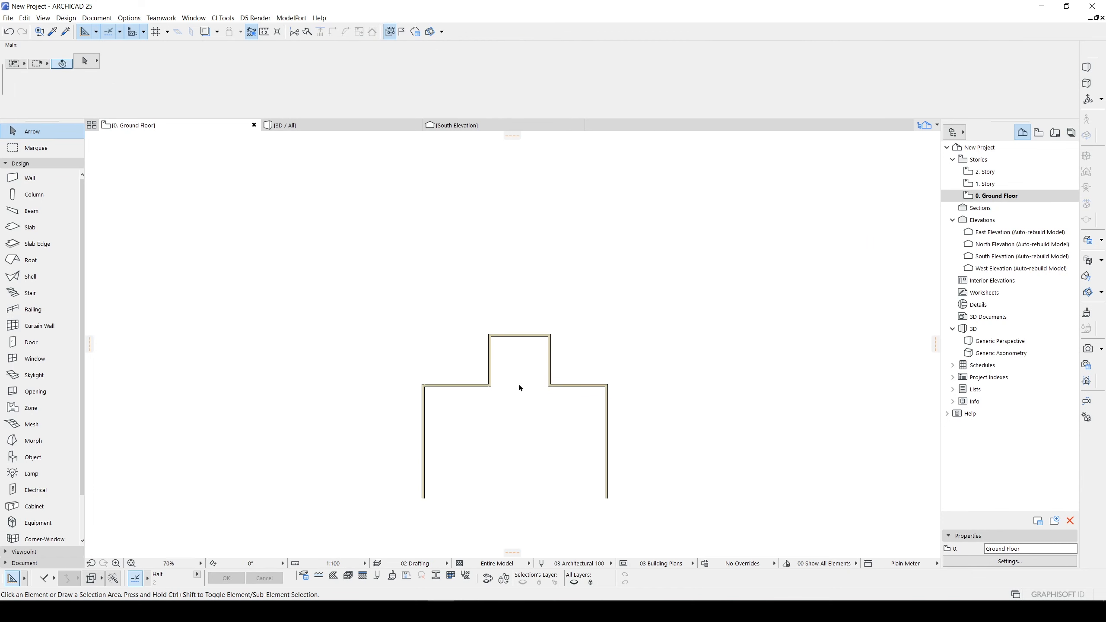
Select all walls of the joined building, offset the extension's west wall outward to widen it, and return to the 3D view
{"action": "left_click", "coordinate": [495, 361]}
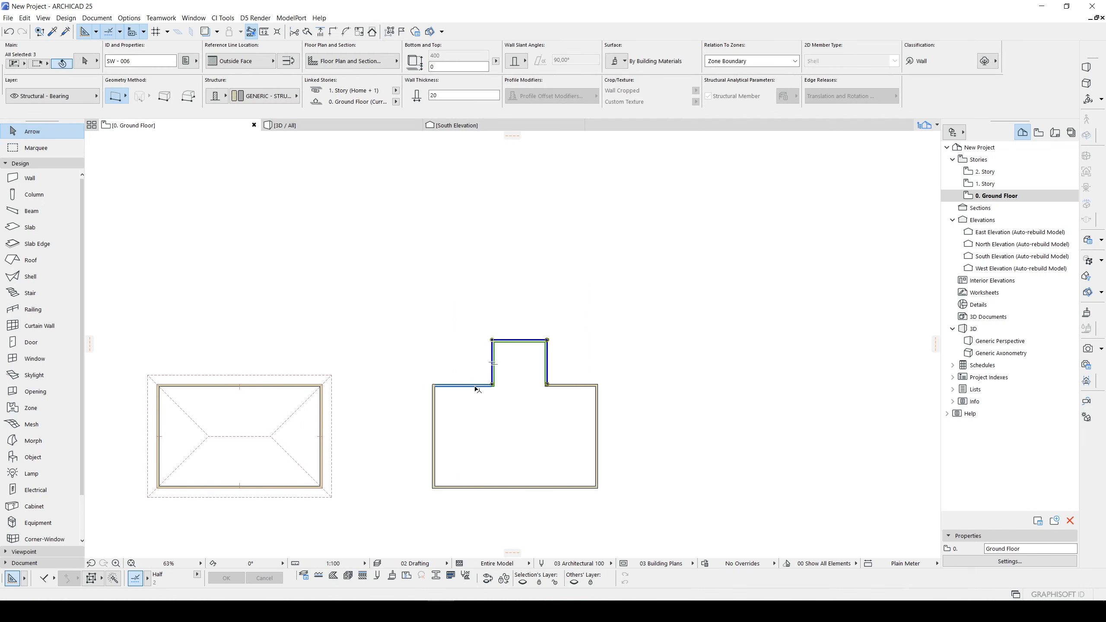
{"action": "left_click", "coordinate": [493, 356]}
{"action": "key", "text": "Escape"}
{"action": "left_click", "coordinate": [492, 354]}
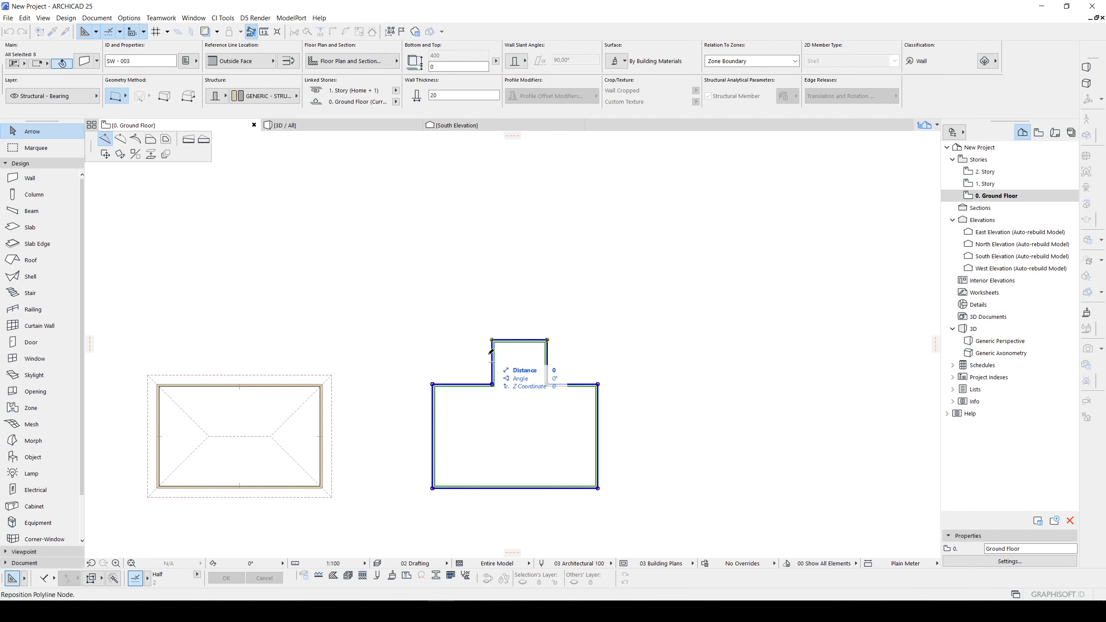
{"action": "scroll", "coordinate": [448, 338], "scroll_direction": "up", "scroll_amount": 2}
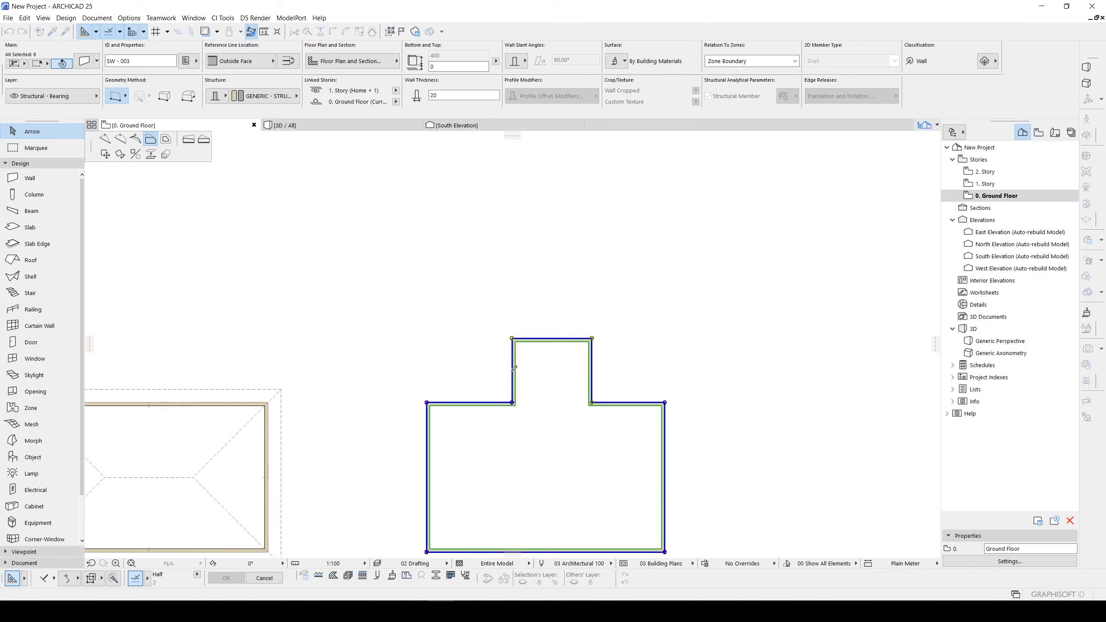
{"action": "left_click", "coordinate": [500, 370]}
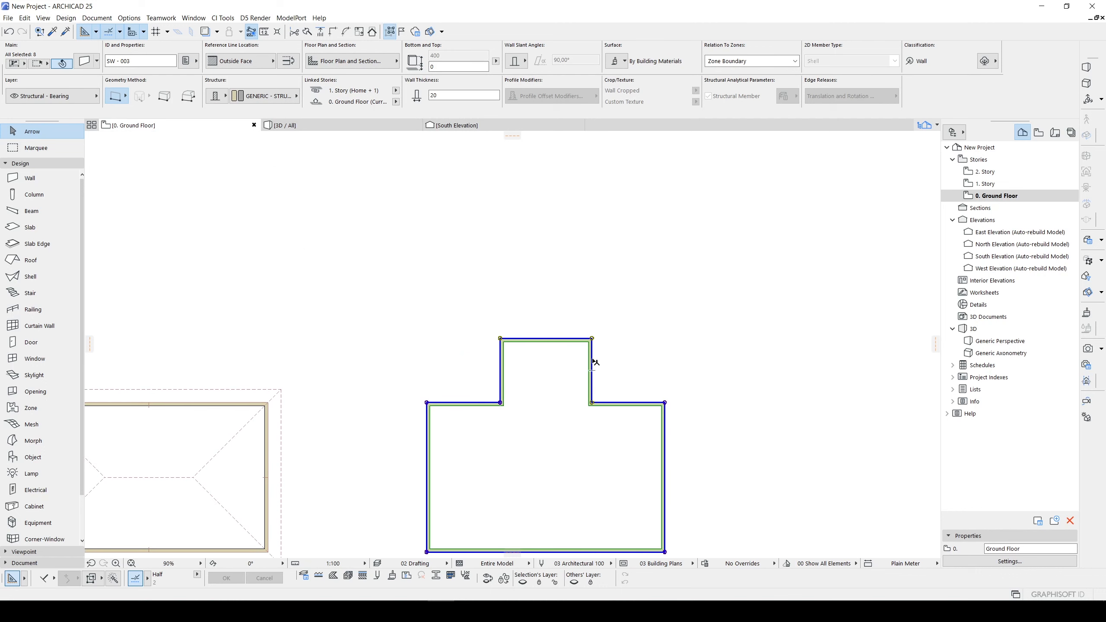
{"action": "left_click", "coordinate": [647, 358]}
{"action": "scroll", "coordinate": [558, 346], "scroll_direction": "down", "scroll_amount": 3}
{"action": "key", "text": "F3"}
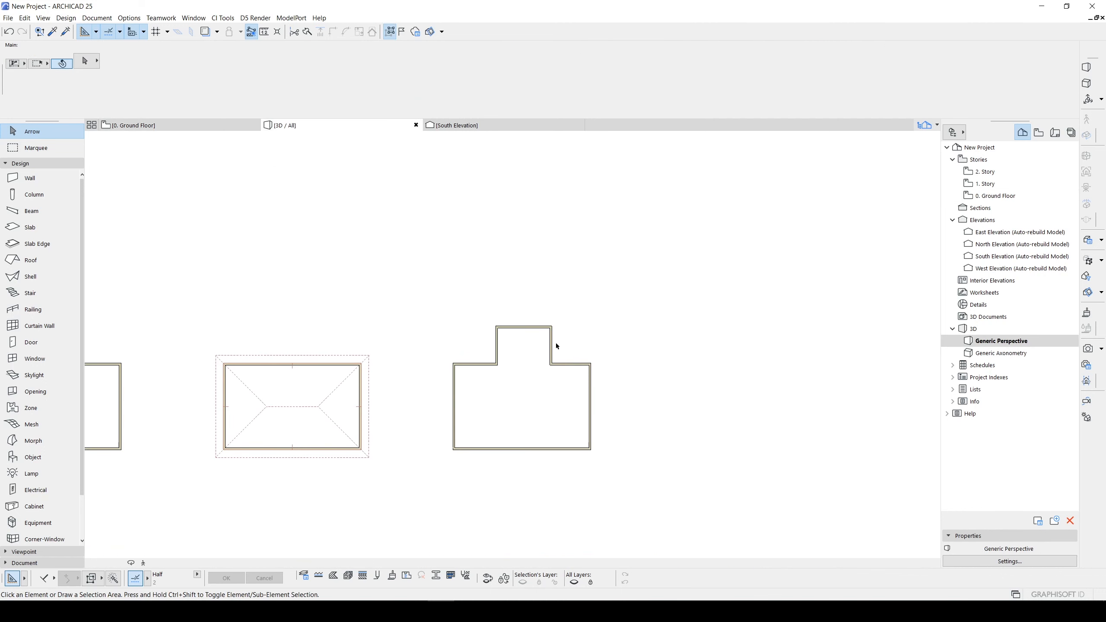
{"action": "left_click_drag", "start_coordinate": [736, 453], "coordinate": [583, 323]}
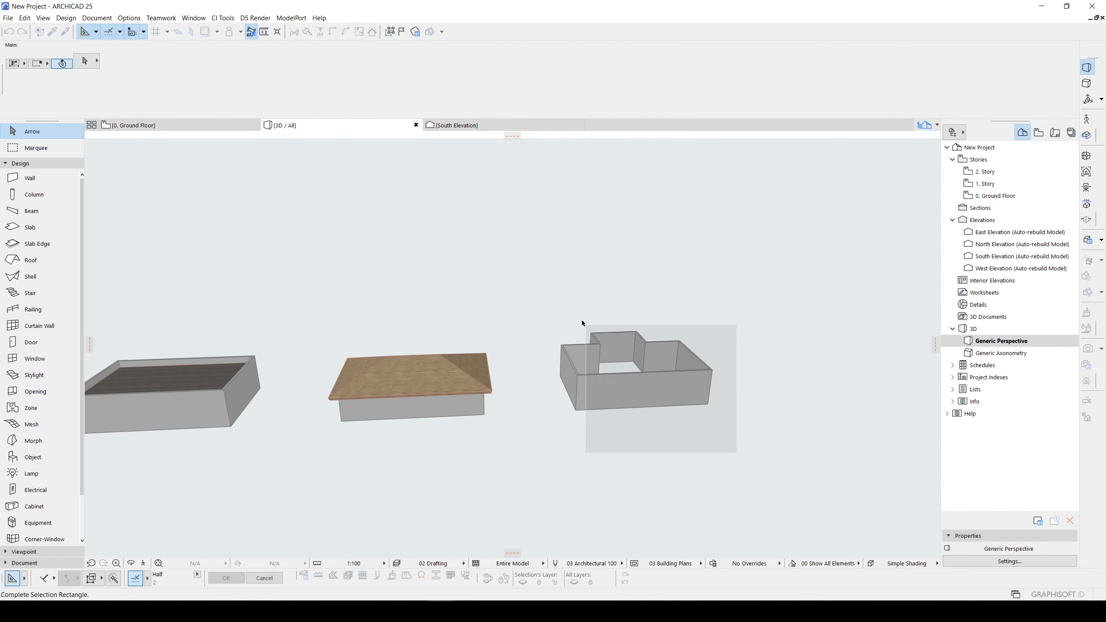
{"action": "left_click", "coordinate": [583, 322]}
{"action": "key", "text": "Escape"}
Pick up the existing hip roof's settings and create a matching hip and valley roof from the T-shaped building's wall outline
{"action": "middle_click_drag", "start_coordinate": [544, 328], "coordinate": [566, 386], "text": "shift"}
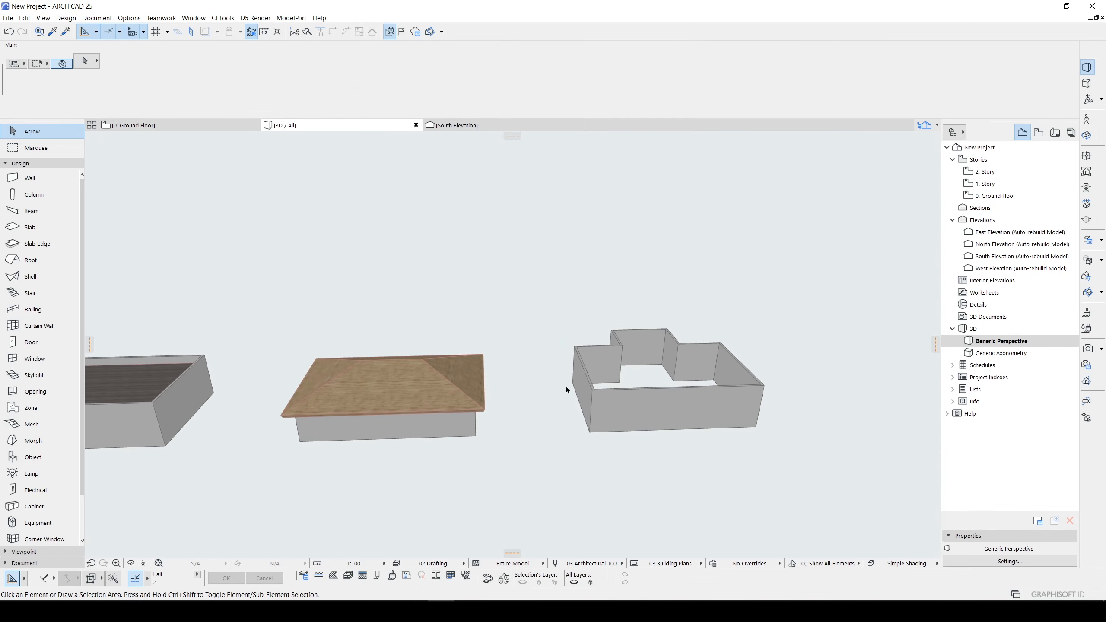
{"action": "left_click", "coordinate": [464, 367]}
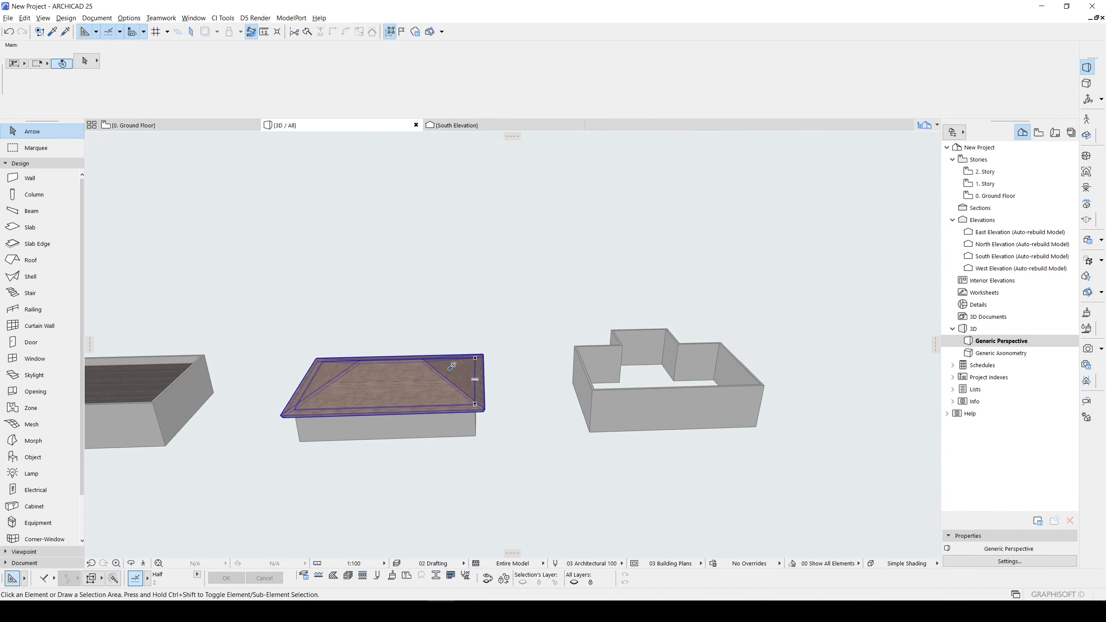
{"action": "left_click", "coordinate": [451, 367], "text": "alt"}
{"action": "scroll", "coordinate": [682, 377], "scroll_direction": "up", "scroll_amount": 3}
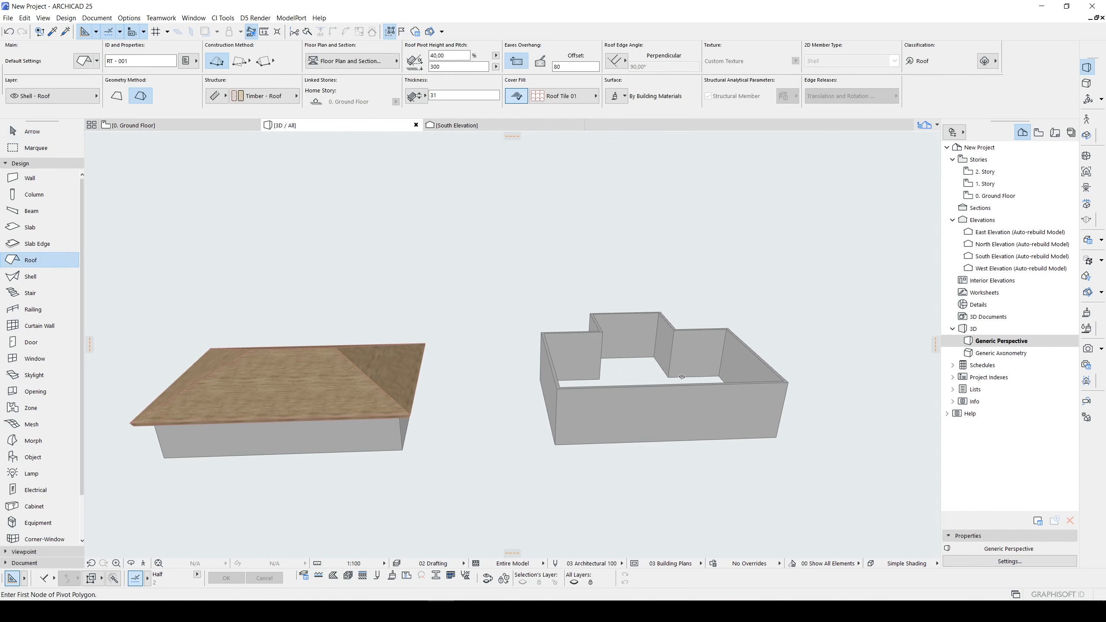
{"action": "middle_click_drag", "start_coordinate": [668, 372], "coordinate": [668, 397], "text": "shift"}
{"action": "left_click", "coordinate": [534, 395]}
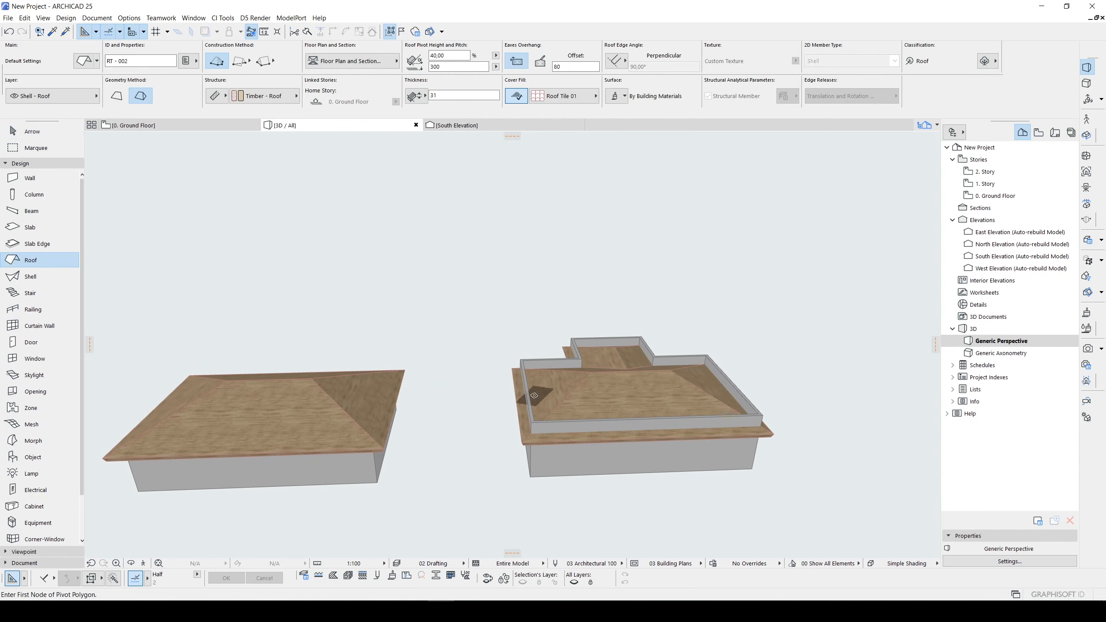
{"action": "key", "text": "Escape"}
Select the T-shaped building's eight walls and change their top offset from 1. Story so they end beneath the roof
{"action": "middle_click_drag", "start_coordinate": [757, 384], "coordinate": [511, 473], "text": "shift"}
{"action": "left_click", "coordinate": [512, 477]}
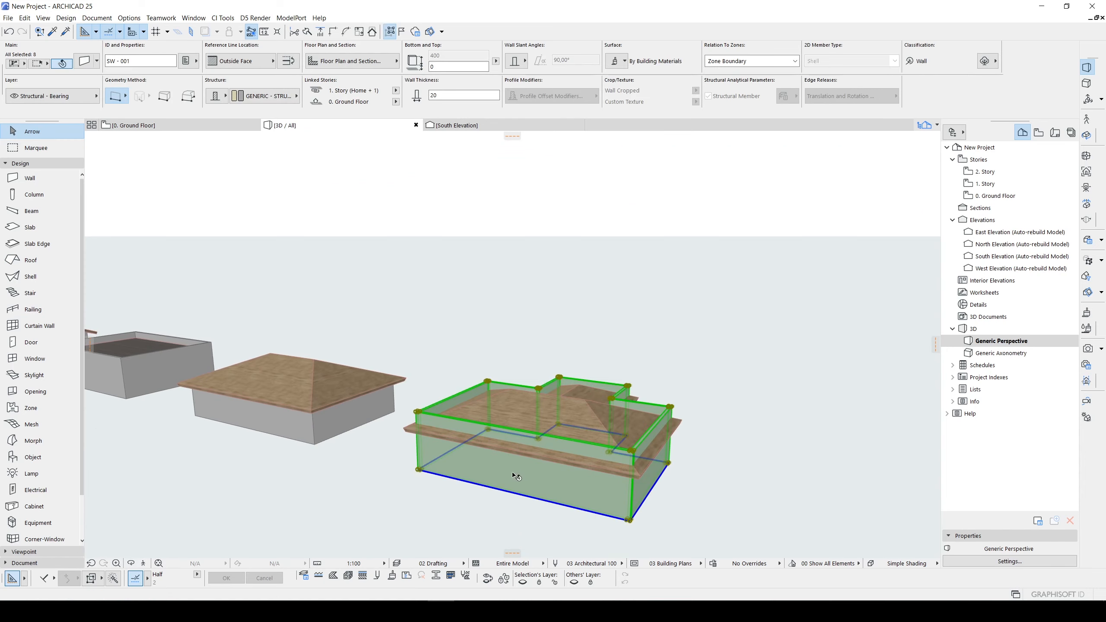
{"action": "key", "text": "ctrl+t"}
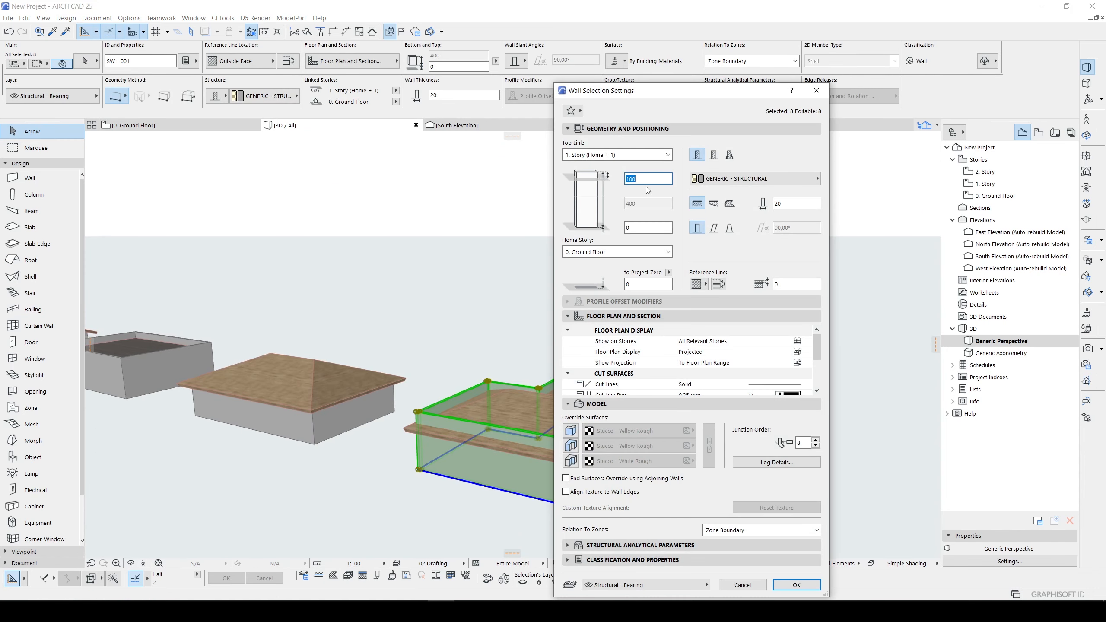
{"action": "key", "text": "Return"}
Turn the hip end over the extension into a gable by stretching its ridge end point horizontally out to the eave
{"action": "left_click", "coordinate": [566, 405]}
{"action": "middle_click_drag", "start_coordinate": [565, 405], "coordinate": [451, 354], "text": "shift"}
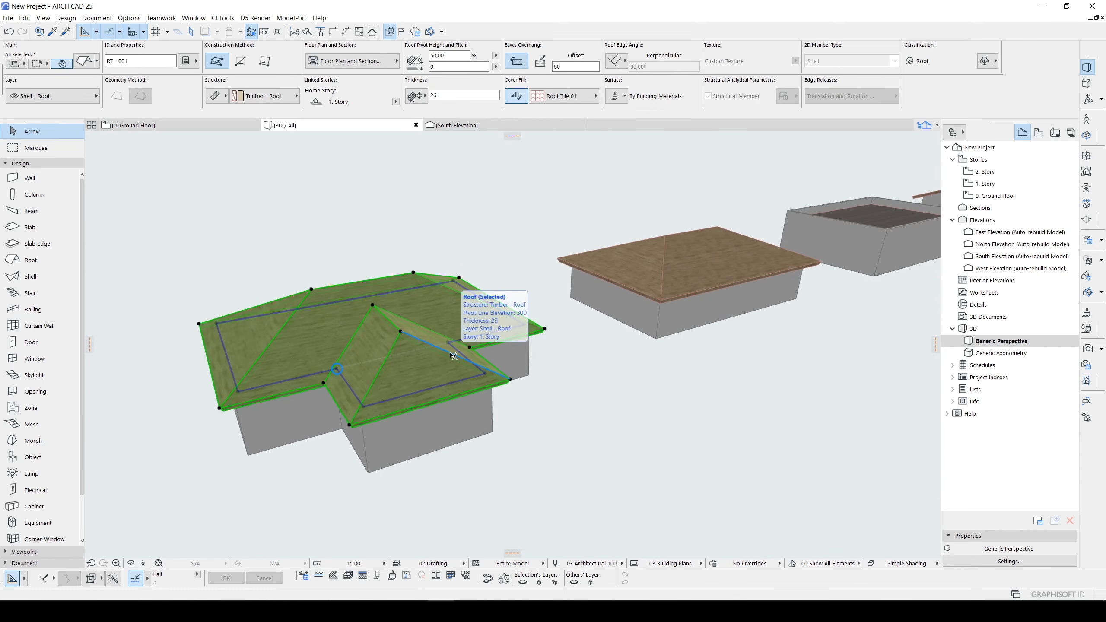
{"action": "left_click", "coordinate": [401, 332]}
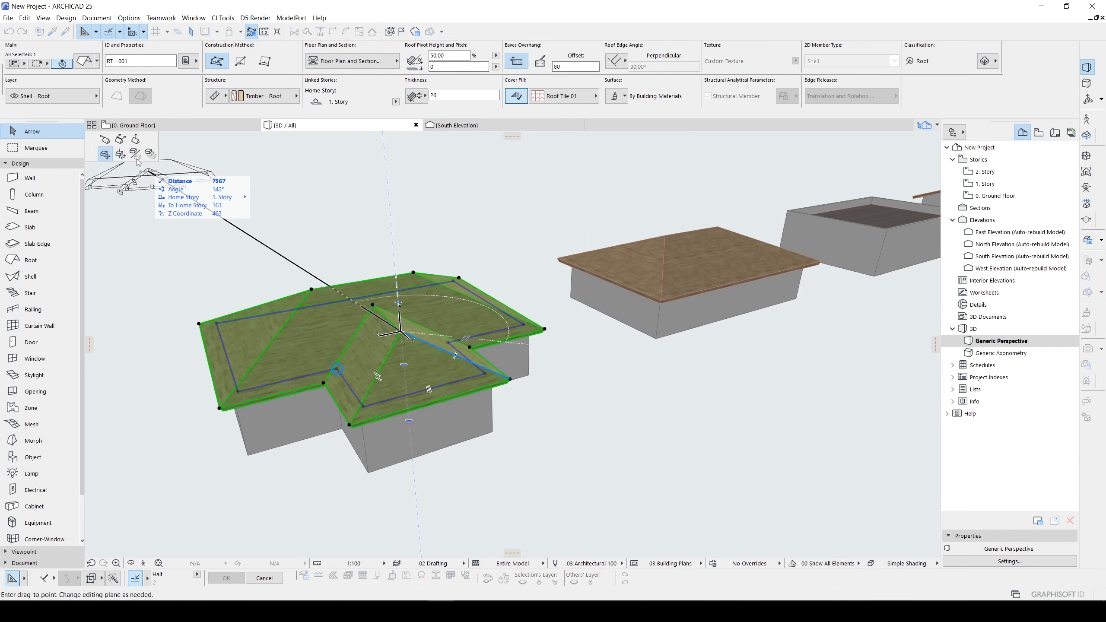
{"action": "left_click", "coordinate": [105, 140]}
{"action": "middle_click_drag", "start_coordinate": [431, 349], "coordinate": [686, 353], "text": "shift"}
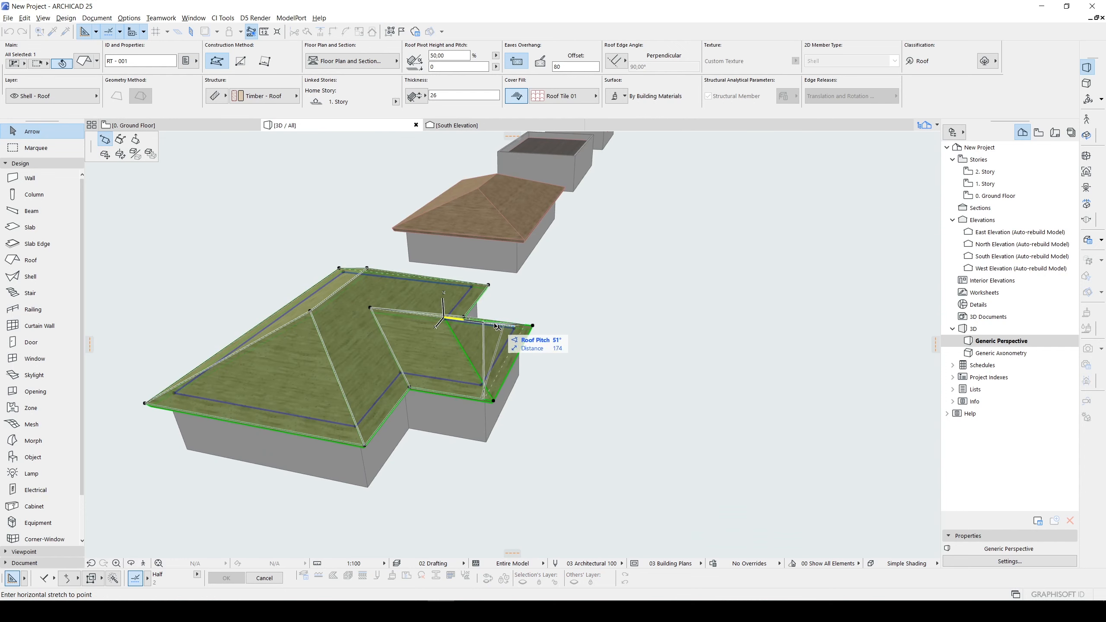
{"action": "left_click", "coordinate": [534, 325]}
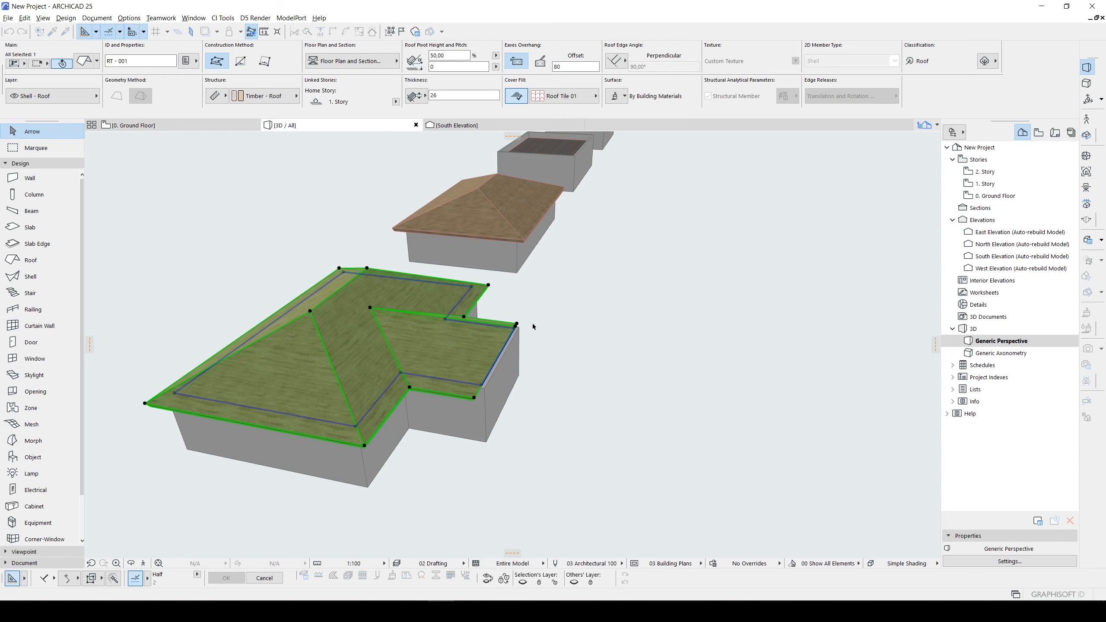
Stretch the extension gable's ridge end point horizontally inward to straighten the leaning gable end
{"action": "mouse_move", "coordinate": [529, 325]}
{"action": "middle_mouse_down", "text": "shift"}
{"action": "mouse_move", "coordinate": [323, 314]}
{"action": "mouse_move", "coordinate": [336, 287]}
{"action": "mouse_move", "coordinate": [577, 277]}
{"action": "mouse_move", "coordinate": [553, 390]}
{"action": "mouse_move", "coordinate": [522, 330]}
{"action": "middle_mouse_up", "text": "shift"}
{"action": "scroll", "coordinate": [522, 330], "scroll_direction": "up", "scroll_amount": 5}
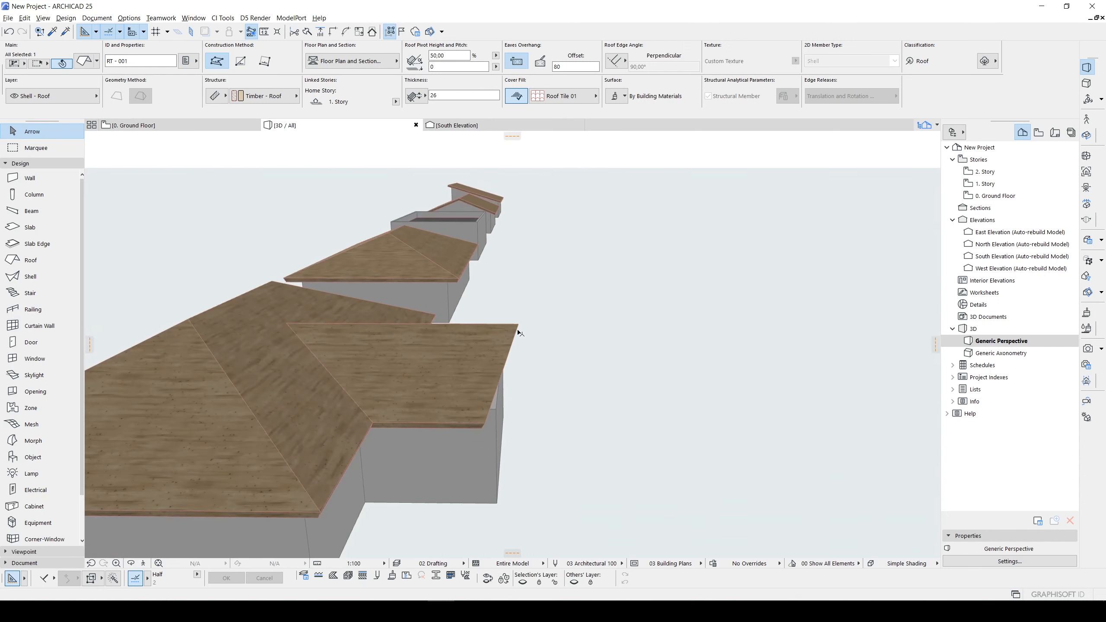
{"action": "left_click", "coordinate": [558, 321]}
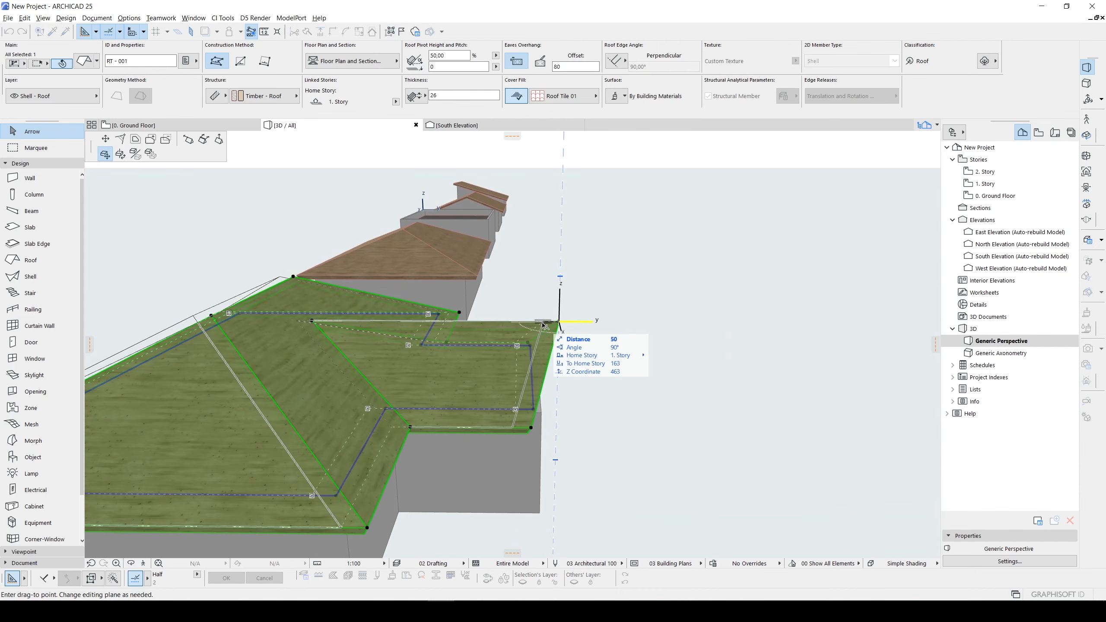
{"action": "left_click", "coordinate": [188, 139]}
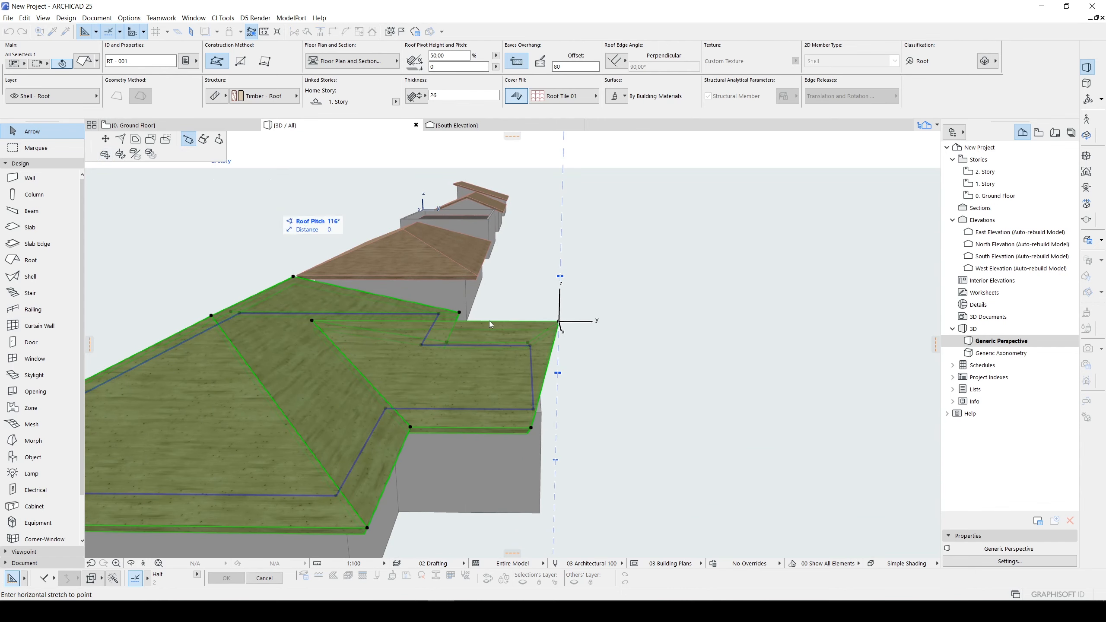
{"action": "left_click", "coordinate": [542, 322]}
{"action": "key", "text": "Escape"}
Offset the overhang of the gable over the extension outward by 70
{"action": "middle_click_drag", "start_coordinate": [477, 366], "coordinate": [527, 350], "text": "shift"}
{"action": "left_click", "coordinate": [505, 362]}
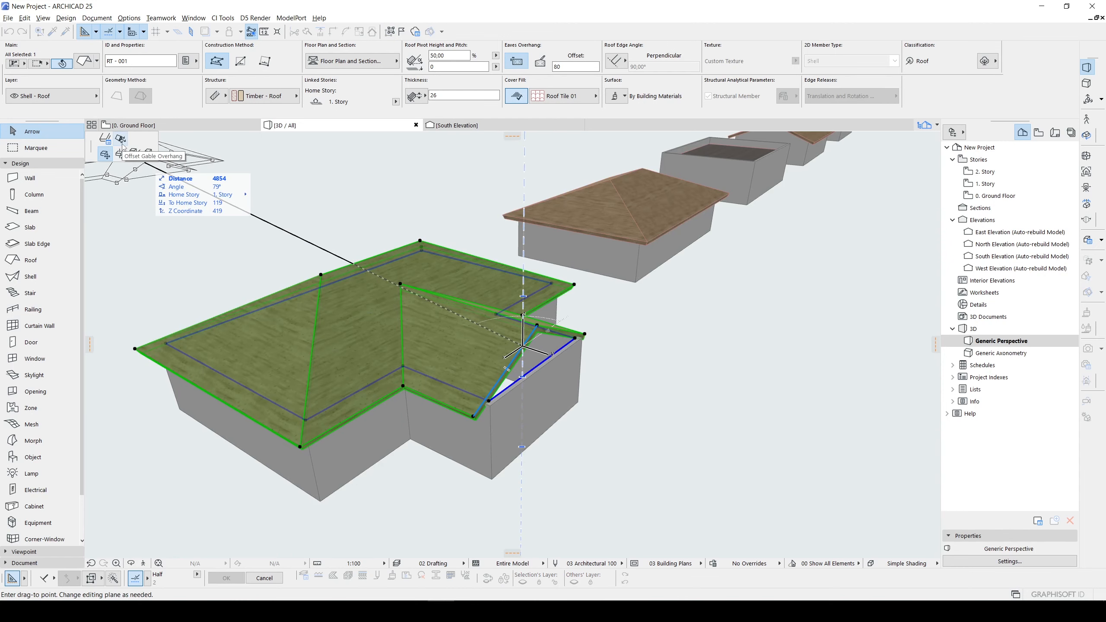
{"action": "left_click", "coordinate": [122, 144]}
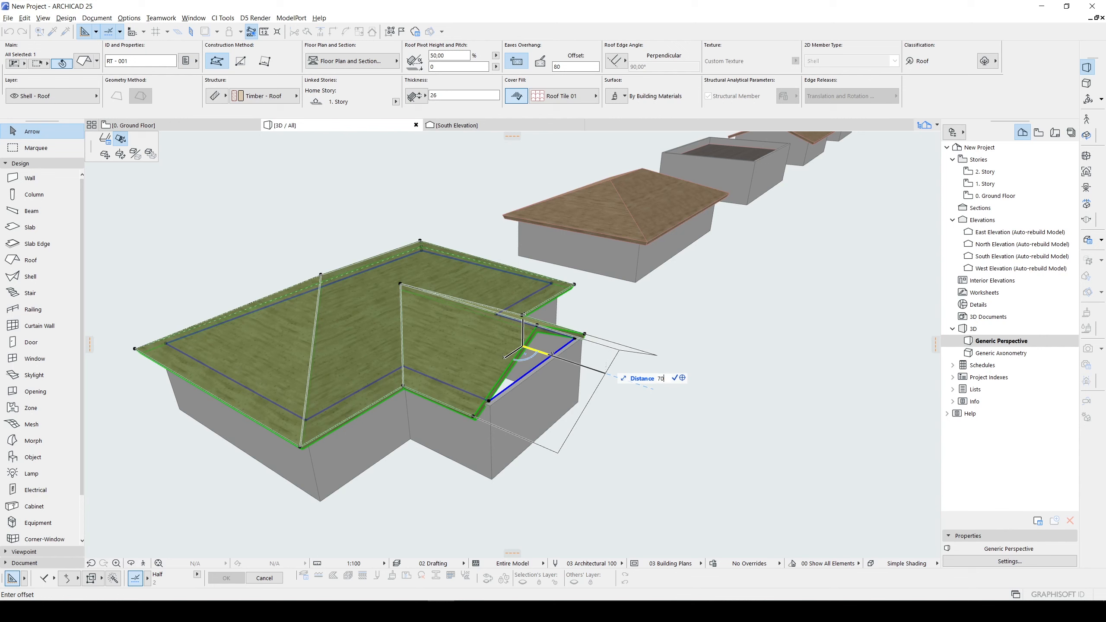
{"action": "key", "text": "Return"}
{"action": "left_click", "coordinate": [604, 408]}
Raise the extension's wall beneath the gable to a height of about 437, reaching above the gable ridge
{"action": "scroll", "coordinate": [605, 408], "scroll_direction": "down", "scroll_amount": 4}
{"action": "middle_click_drag", "start_coordinate": [601, 407], "coordinate": [257, 366], "text": "shift"}
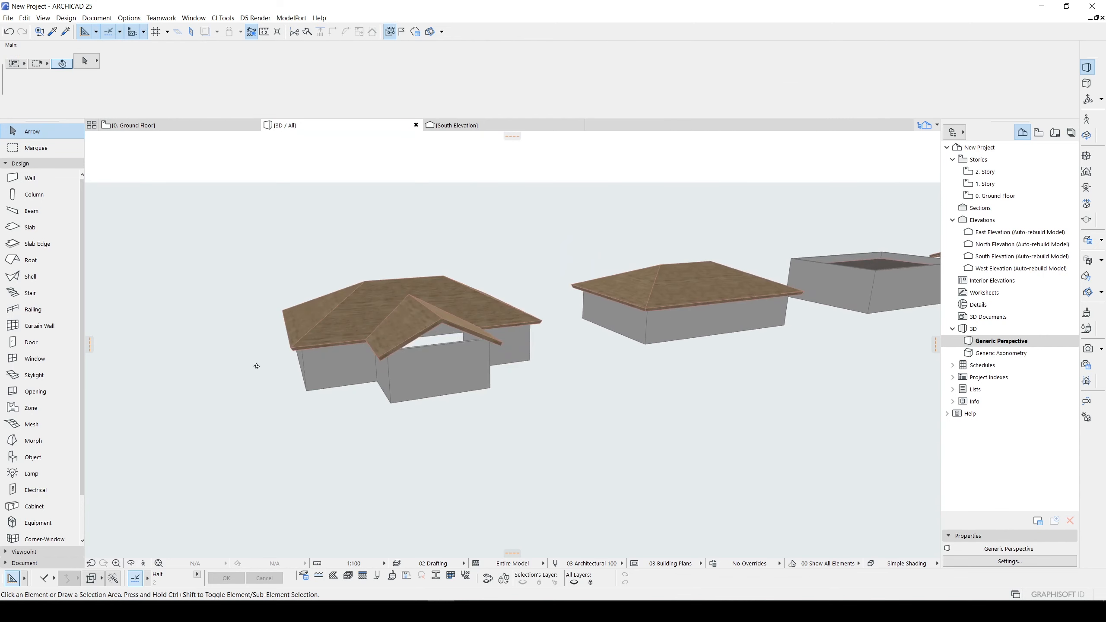
{"action": "left_click", "coordinate": [449, 356]}
{"action": "scroll", "coordinate": [449, 353], "scroll_direction": "up", "scroll_amount": 1}
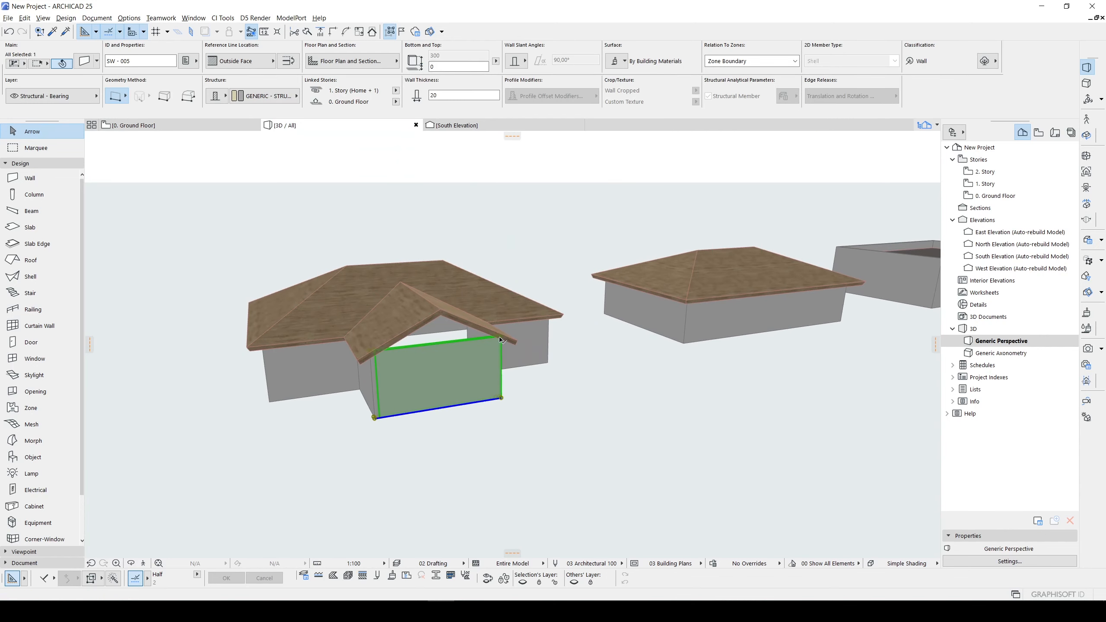
{"action": "left_click", "coordinate": [500, 340]}
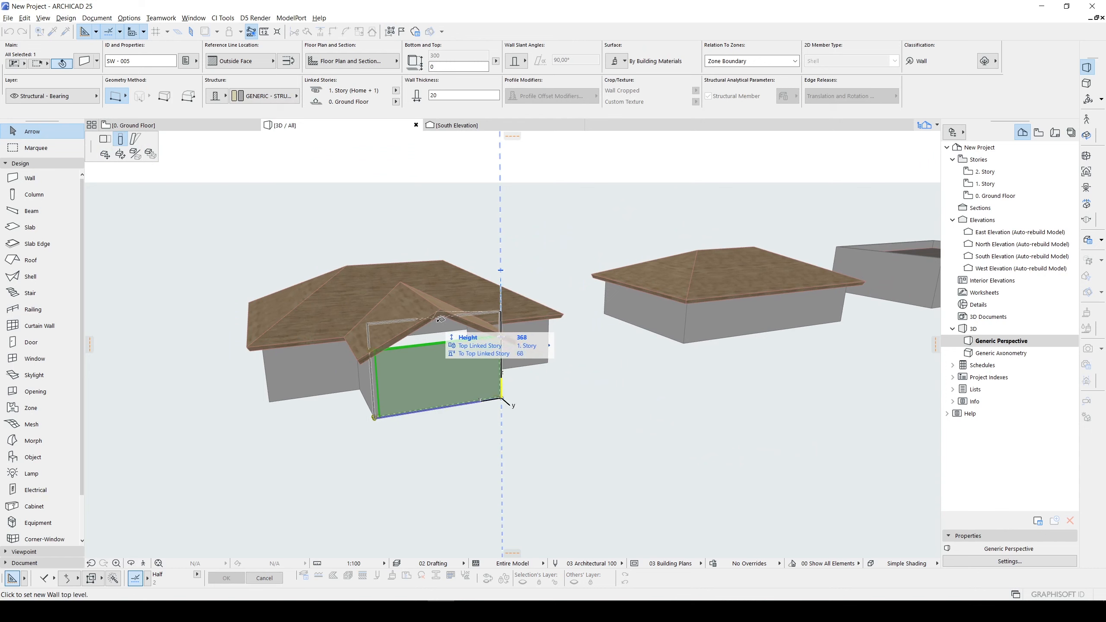
{"action": "left_click", "coordinate": [456, 307]}
Trim the raised gable wall of the extension with the hip and valley roof
{"action": "right_click", "coordinate": [531, 247]}
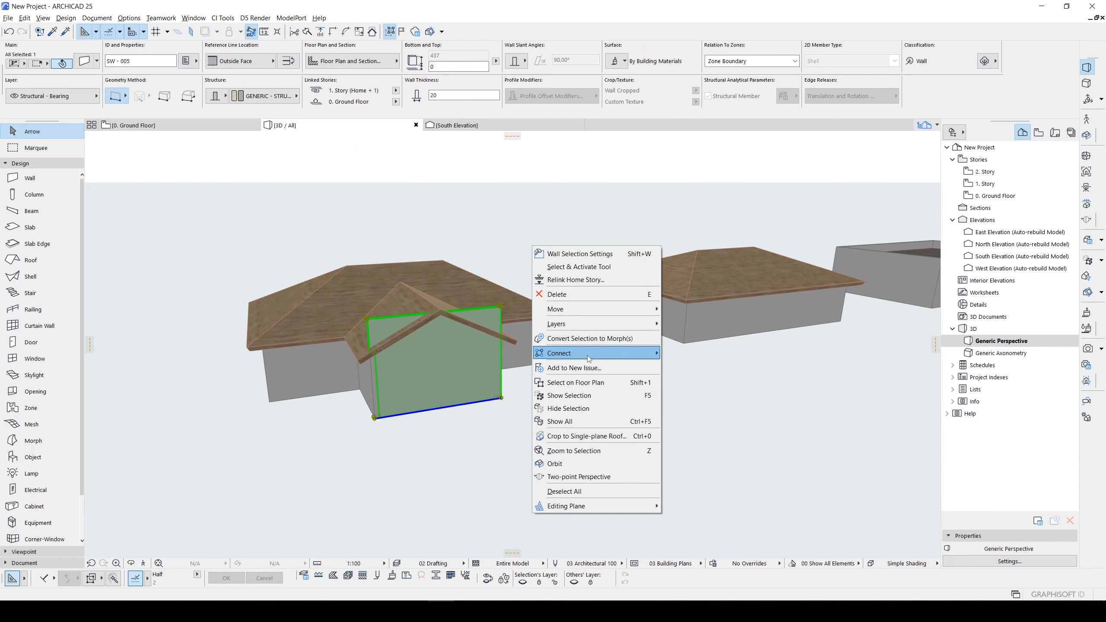
{"action": "mouse_move", "coordinate": [587, 356]}
{"action": "left_click", "coordinate": [697, 352]}
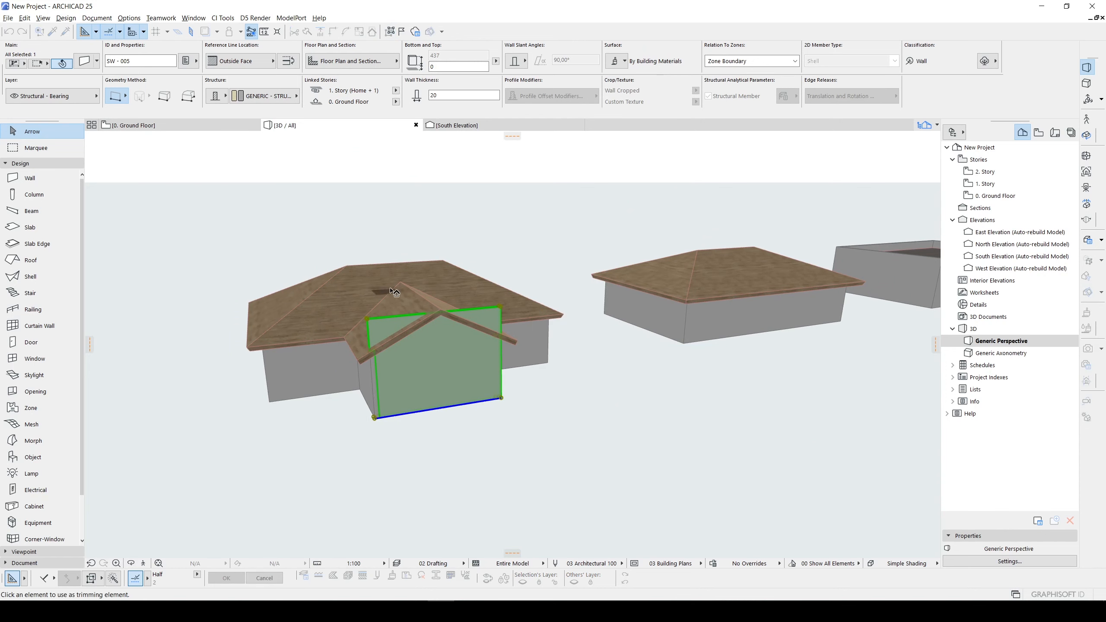
{"action": "left_click", "coordinate": [430, 354]}
{"action": "left_click", "coordinate": [515, 203]}
{"action": "scroll", "coordinate": [384, 326], "scroll_direction": "down", "scroll_amount": 2}
{"action": "middle_click_drag", "start_coordinate": [384, 322], "coordinate": [457, 331], "text": "shift"}
Copy the hip-roofed building's four walls without the roof to the free area beyond the T-shaped building
{"action": "left_click", "coordinate": [518, 447]}
{"action": "middle_click_drag", "start_coordinate": [517, 447], "coordinate": [561, 457], "text": "shift"}
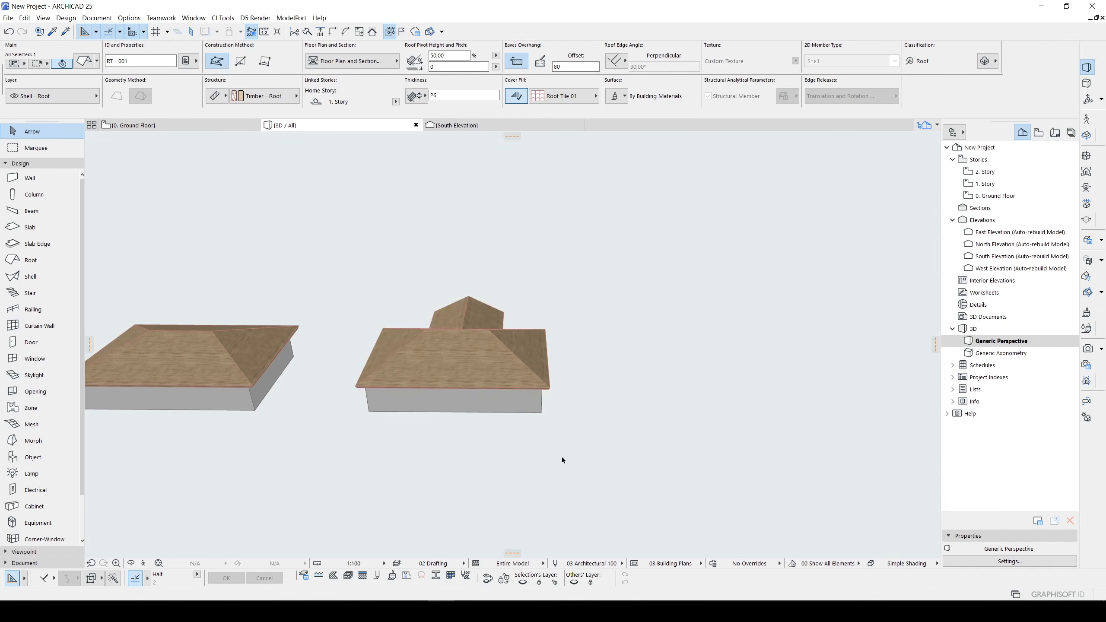
{"action": "left_click", "coordinate": [342, 410]}
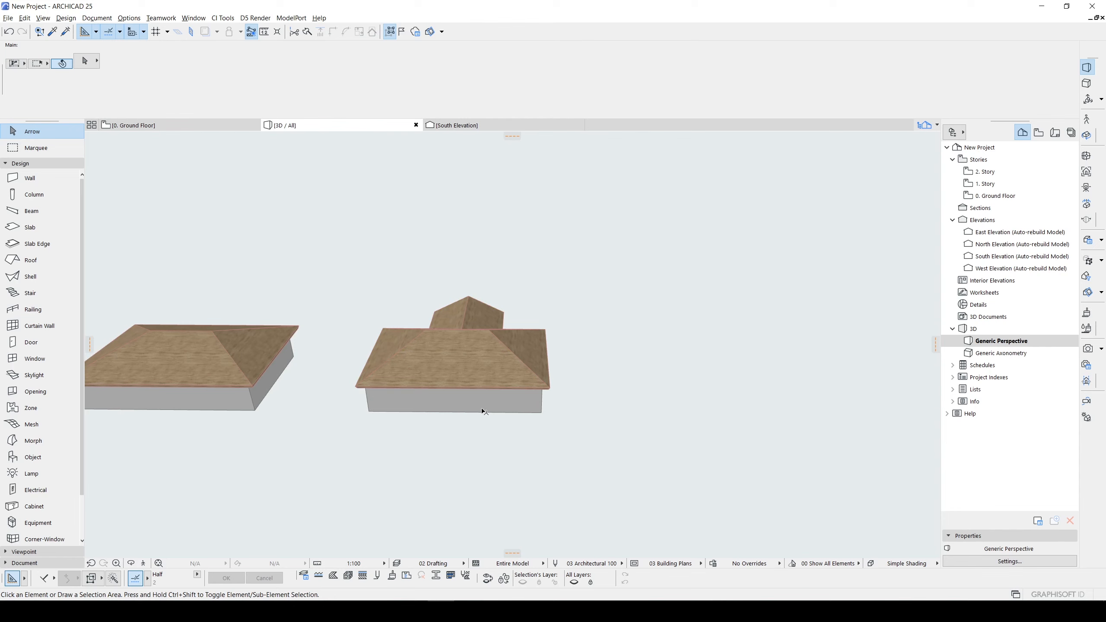
{"action": "left_click", "coordinate": [483, 411]}
{"action": "left_click", "coordinate": [327, 420]}
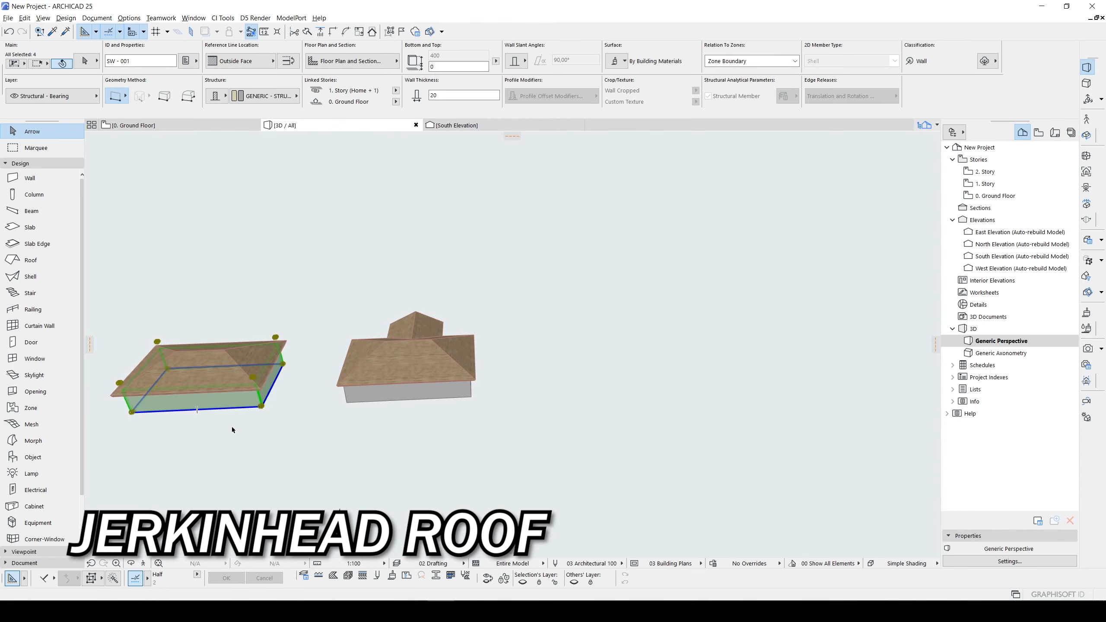
{"action": "left_click", "coordinate": [215, 427]}
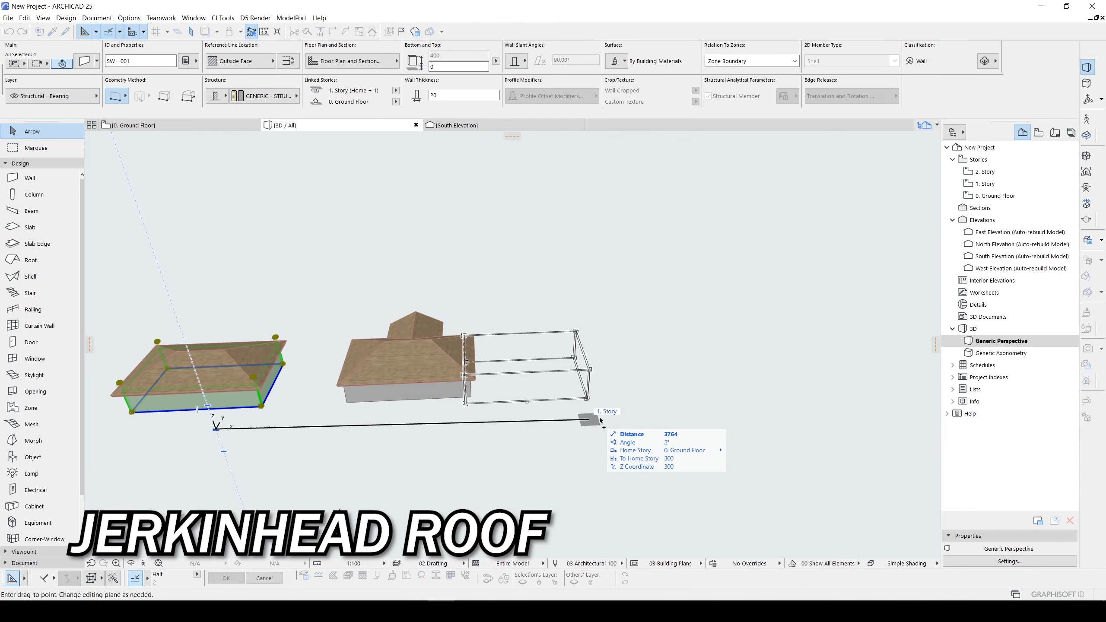
{"action": "left_click", "coordinate": [726, 421]}
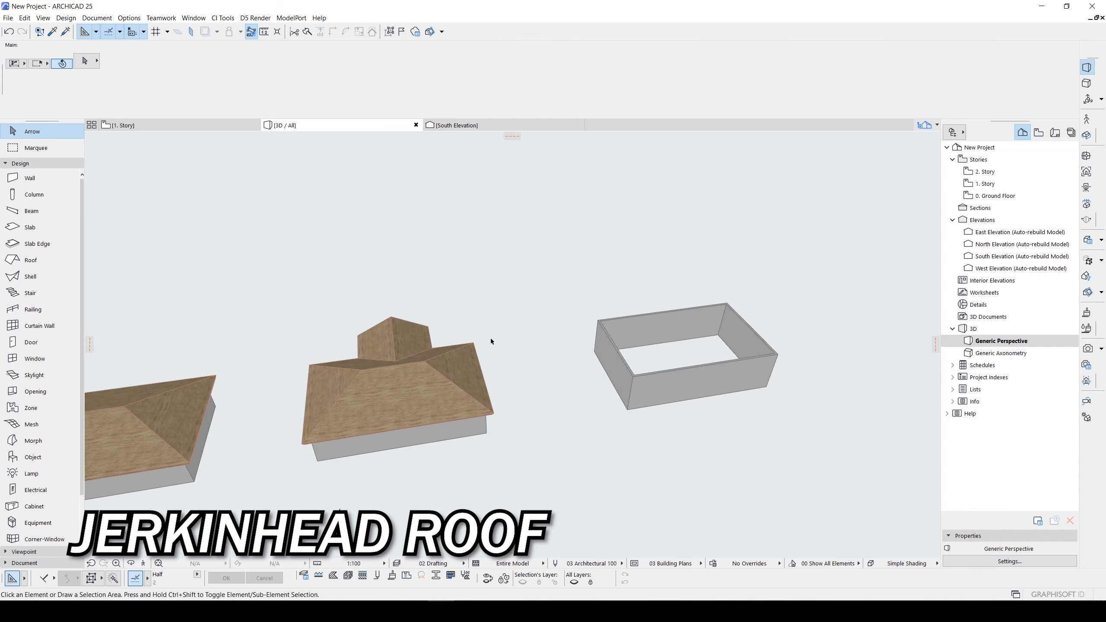
Pick up the existing hip roof's settings and create a multi-plane hip roof from the copied walls' outline
{"action": "middle_click_drag", "start_coordinate": [417, 348], "coordinate": [480, 340]}
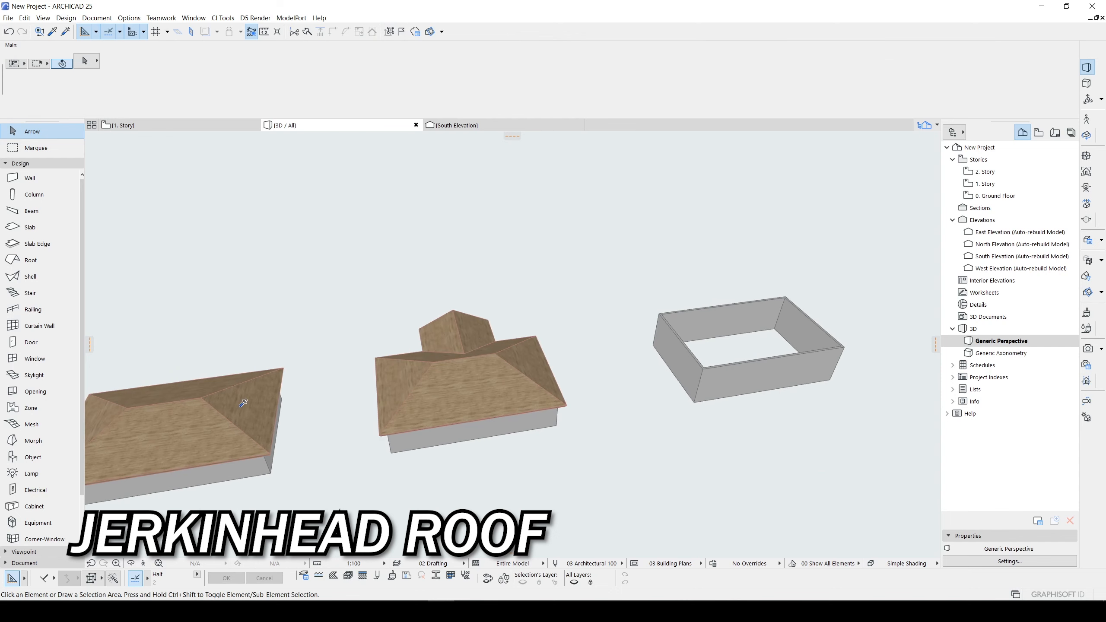
{"action": "left_click", "coordinate": [241, 405]}
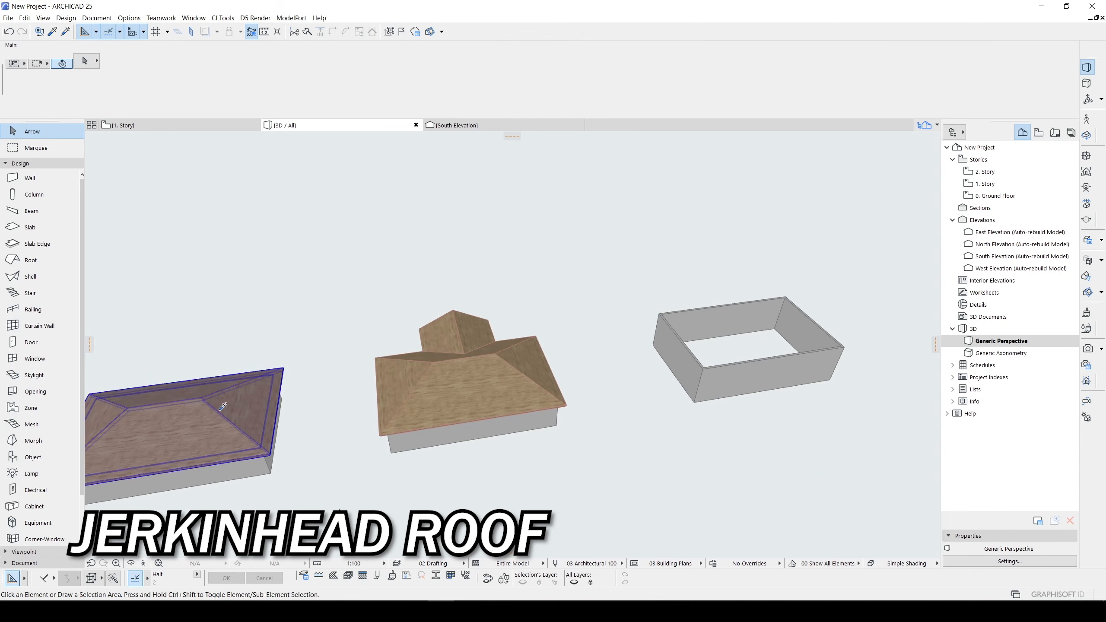
{"action": "left_click", "coordinate": [220, 410], "text": "alt"}
{"action": "scroll", "coordinate": [687, 316], "scroll_direction": "up", "scroll_amount": 4}
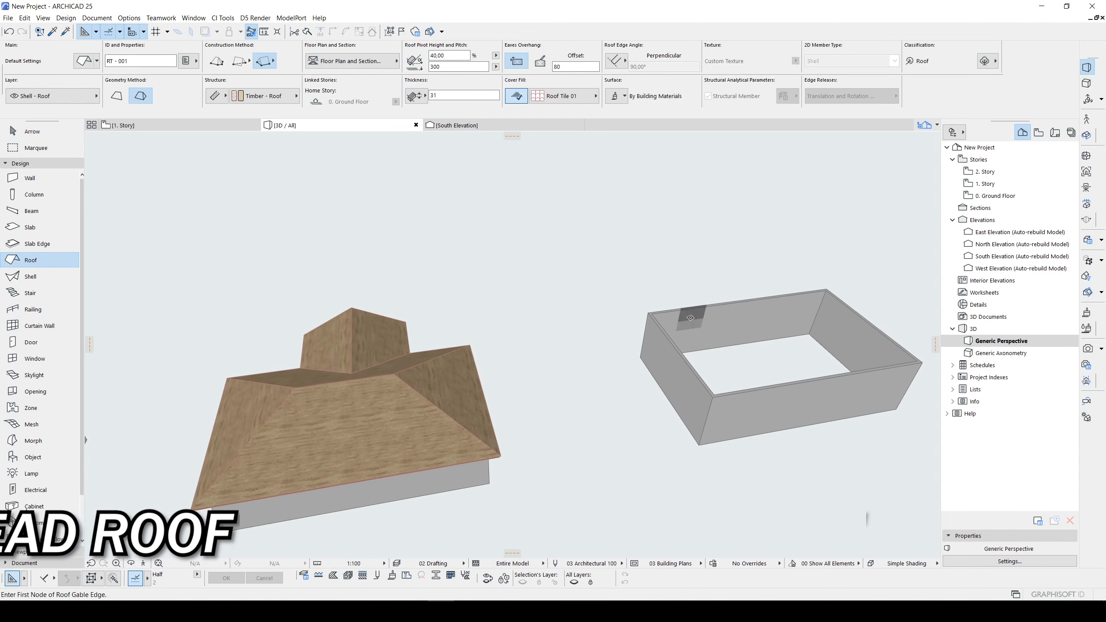
{"action": "middle_click_drag", "start_coordinate": [691, 318], "coordinate": [442, 335]}
{"action": "scroll", "coordinate": [443, 334], "scroll_direction": "up", "scroll_amount": 2}
{"action": "left_click", "coordinate": [373, 331]}
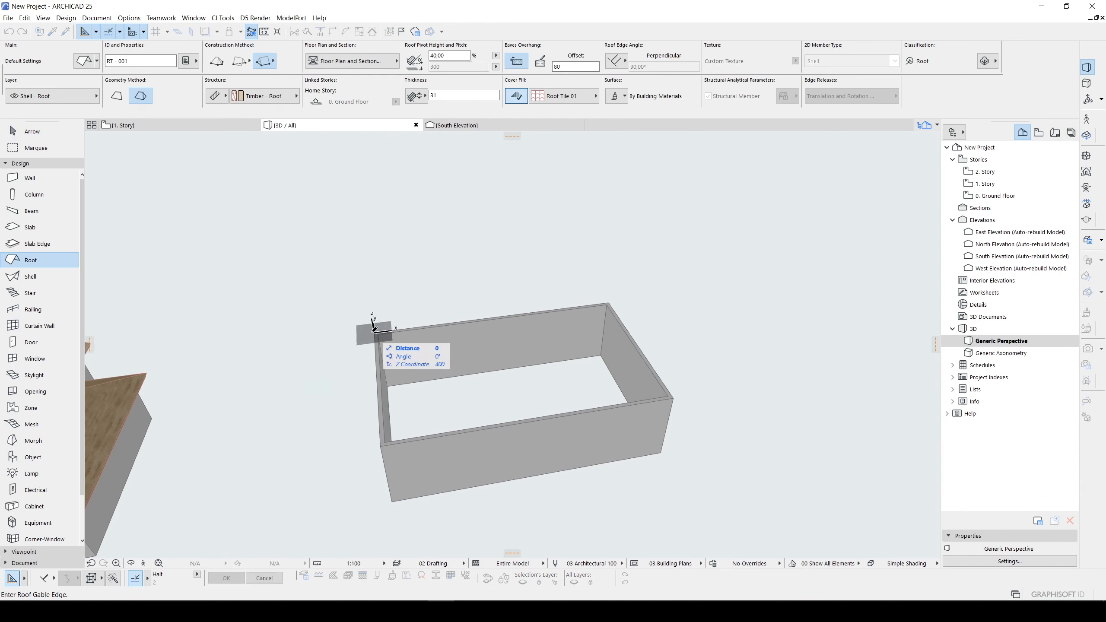
{"action": "left_click", "coordinate": [217, 61]}
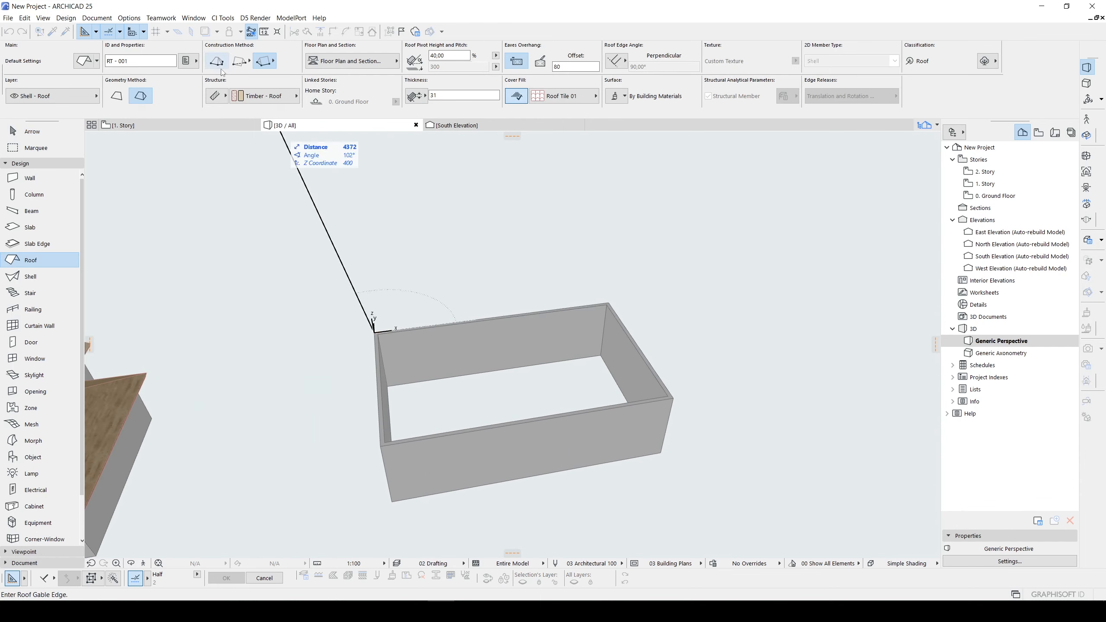
{"action": "key", "text": "Escape"}
{"action": "key", "text": "space"}
{"action": "left_click", "coordinate": [450, 377]}
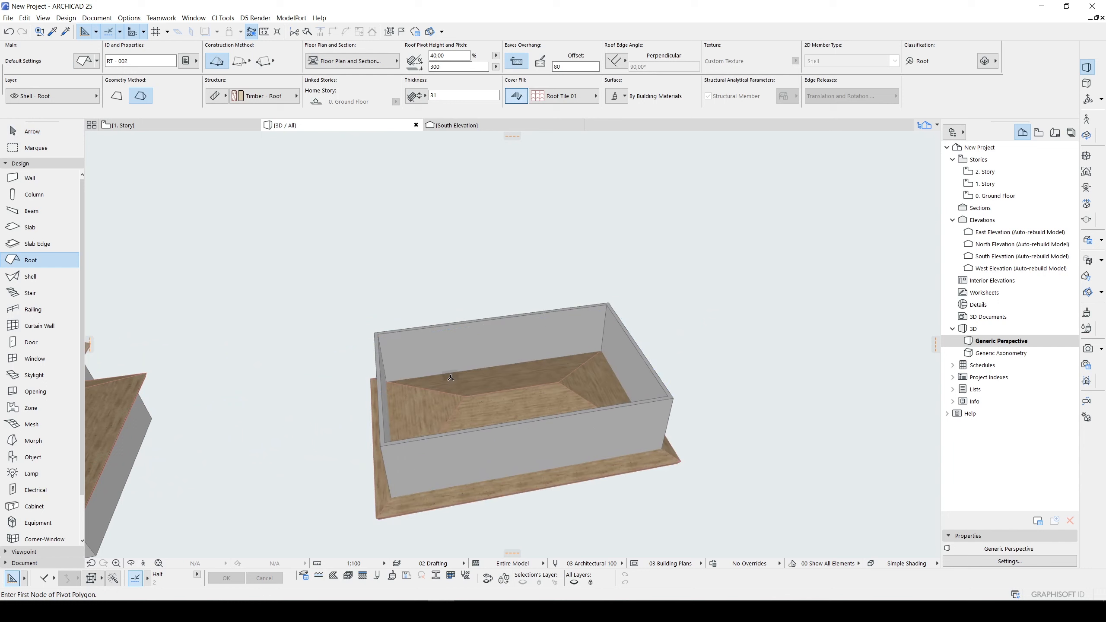
Set the new hip roof's pivot line elevation to 300 above its home story, 0. Ground Floor
{"action": "key", "text": "Escape"}
{"action": "left_click", "coordinate": [475, 389]}
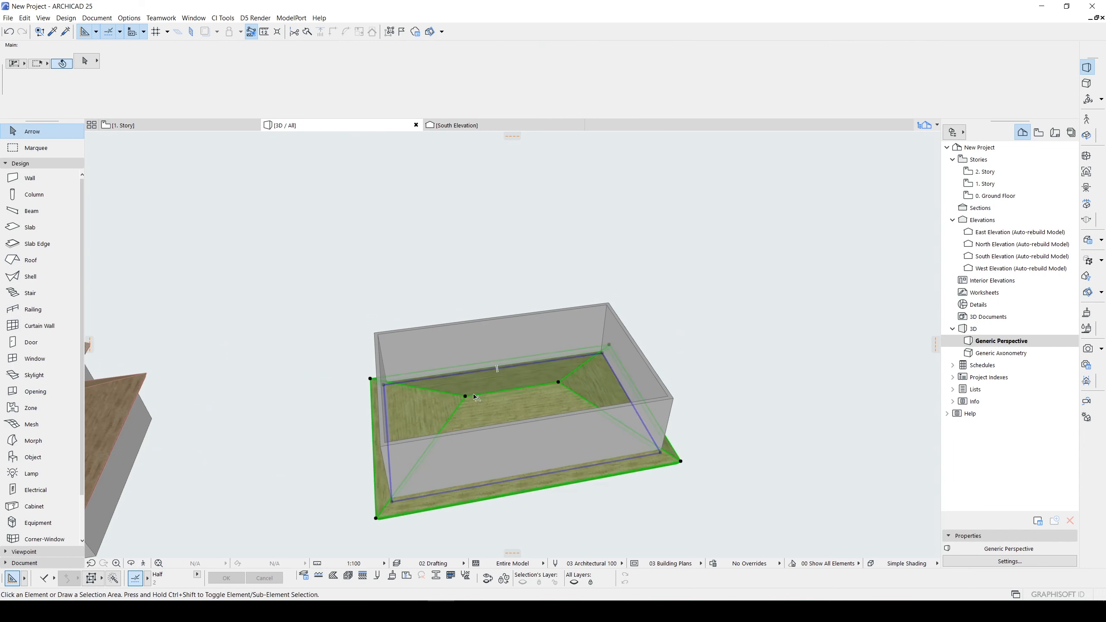
{"action": "key", "text": "ctrl+t"}
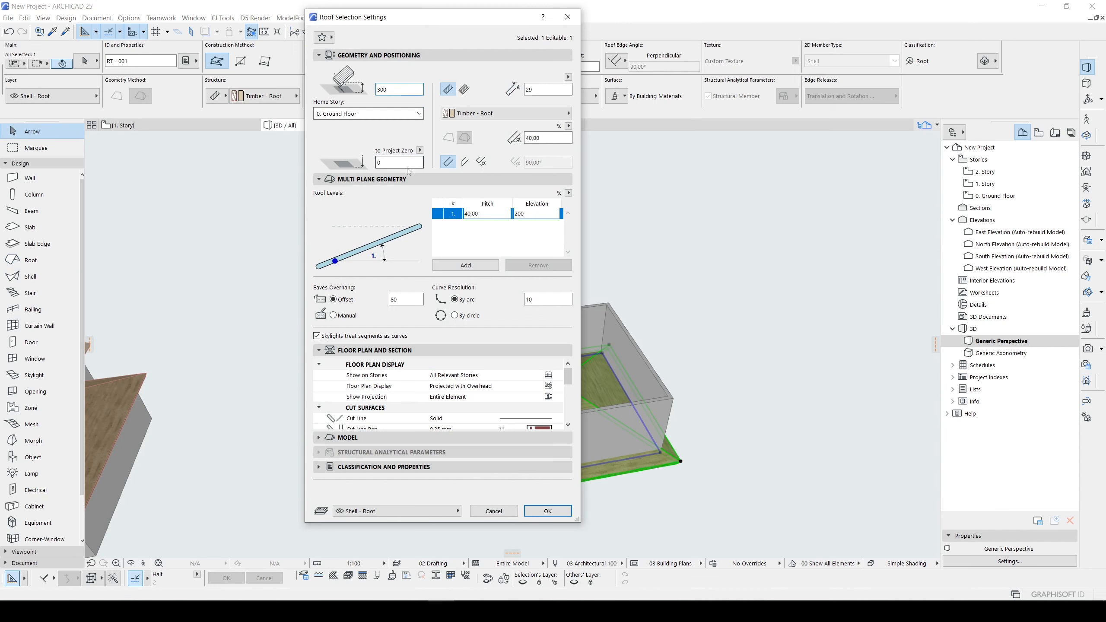
{"action": "left_click", "coordinate": [558, 509]}
{"action": "middle_click_drag", "start_coordinate": [525, 497], "coordinate": [664, 371], "text": "shift"}
Select the copied building's four walls and lower their top offset from 1. Story to give a wall height of 300
{"action": "left_click", "coordinate": [466, 400]}
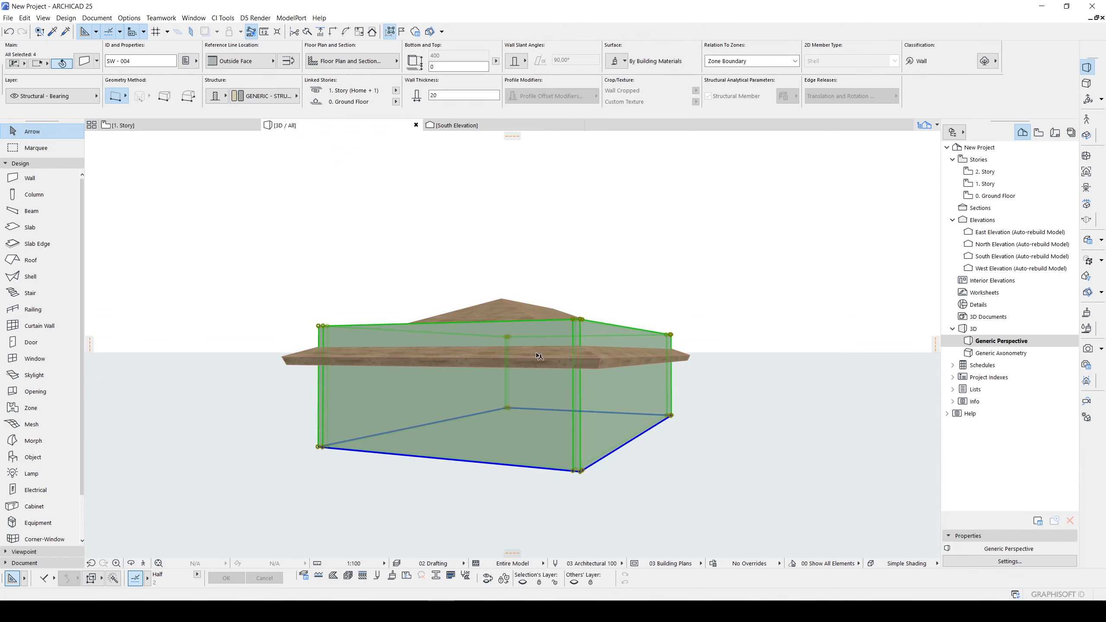
{"action": "key", "text": "ctrl+t"}
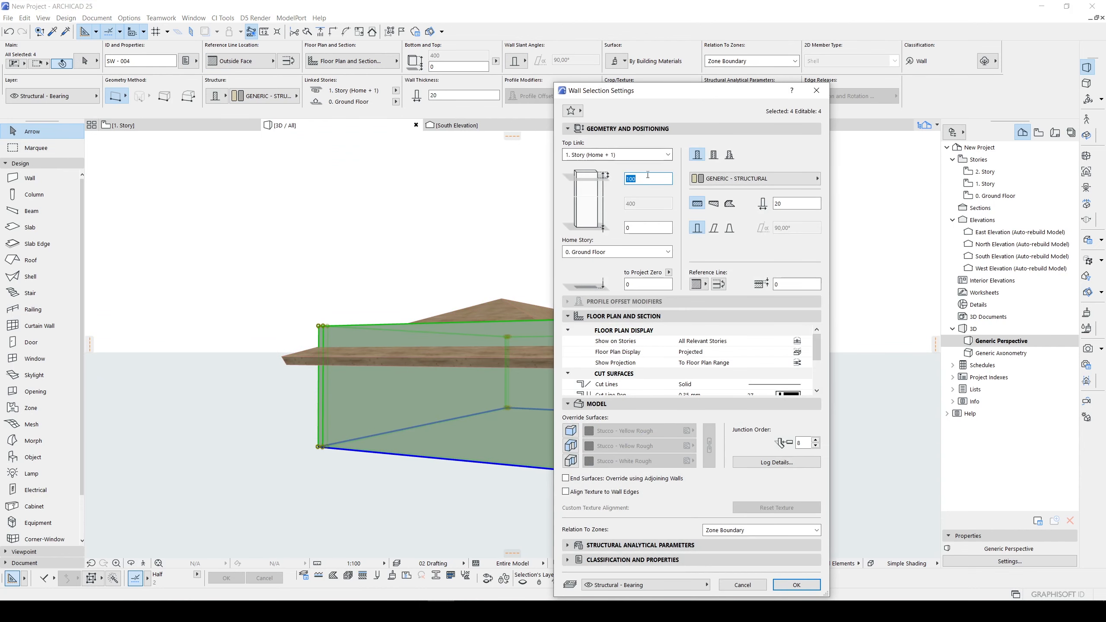
{"action": "key", "text": "Return"}
{"action": "middle_click_drag", "start_coordinate": [627, 378], "coordinate": [451, 339], "text": "shift"}
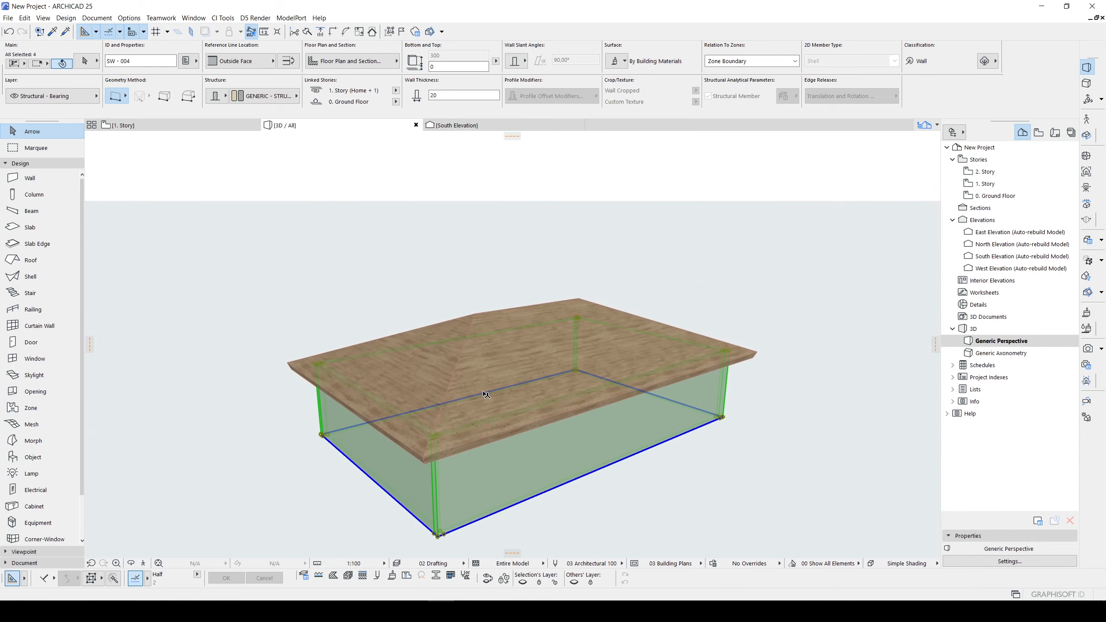
Add a second roof level to the new hip roof and edit the first level's elevation, keeping both pitches at 40%
{"action": "left_click", "coordinate": [472, 326]}
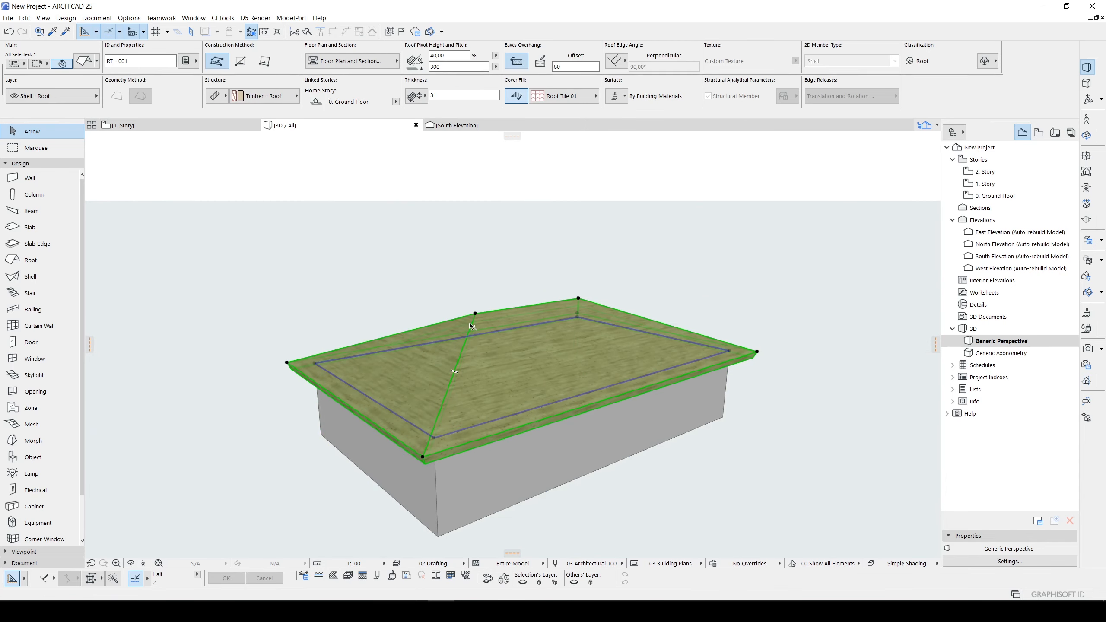
{"action": "left_click", "coordinate": [331, 376]}
{"action": "double_click", "coordinate": [340, 376]}
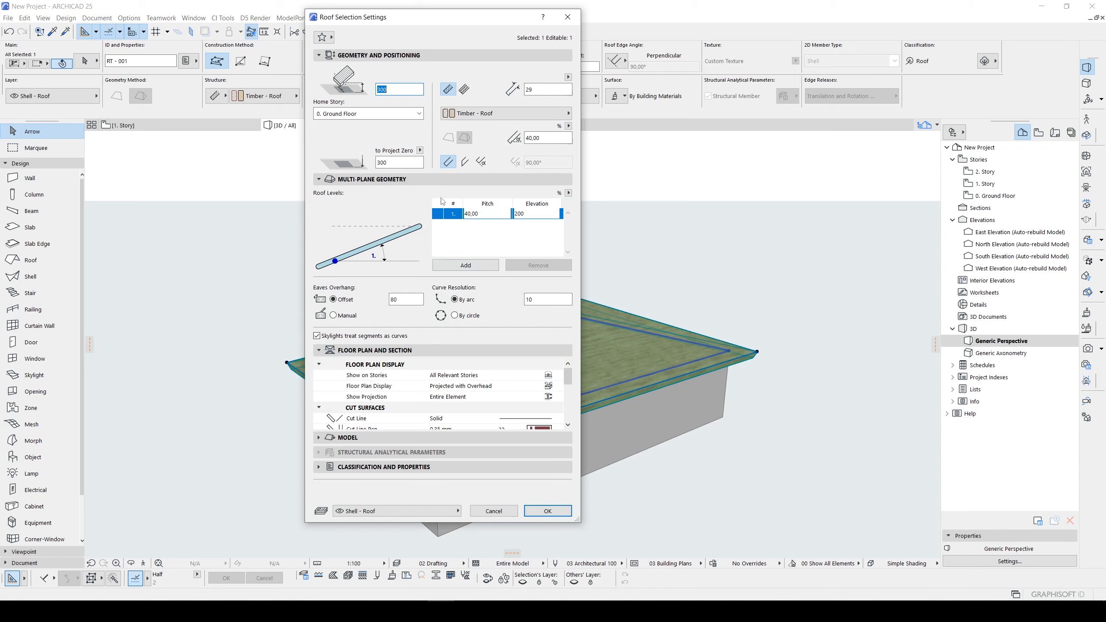
{"action": "left_click", "coordinate": [470, 266]}
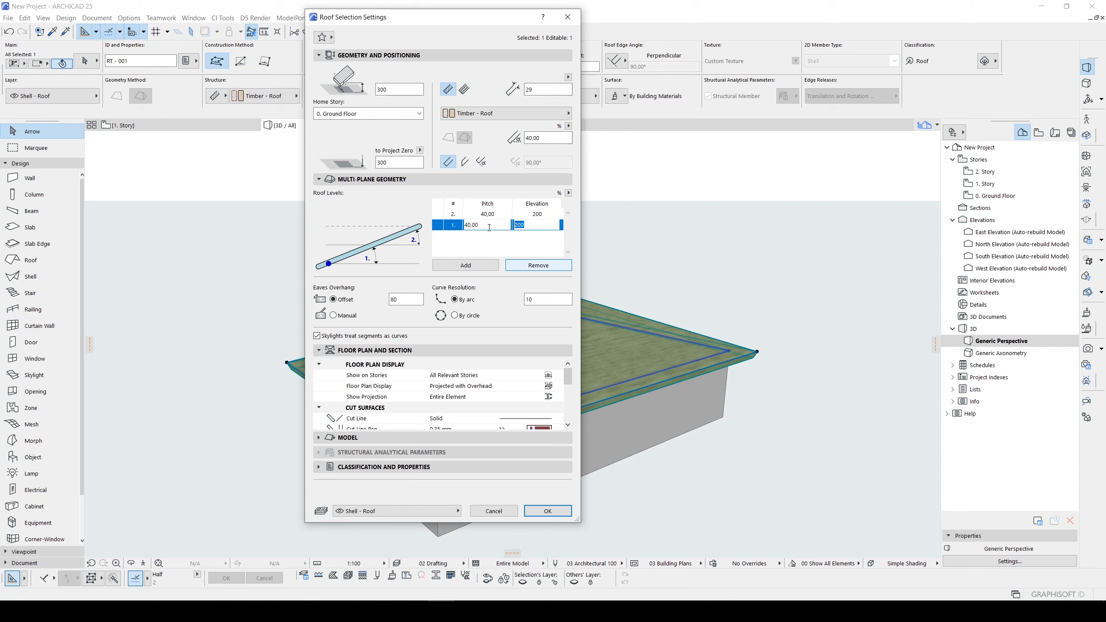
{"action": "left_click", "coordinate": [539, 241]}
{"action": "left_click", "coordinate": [544, 516]}
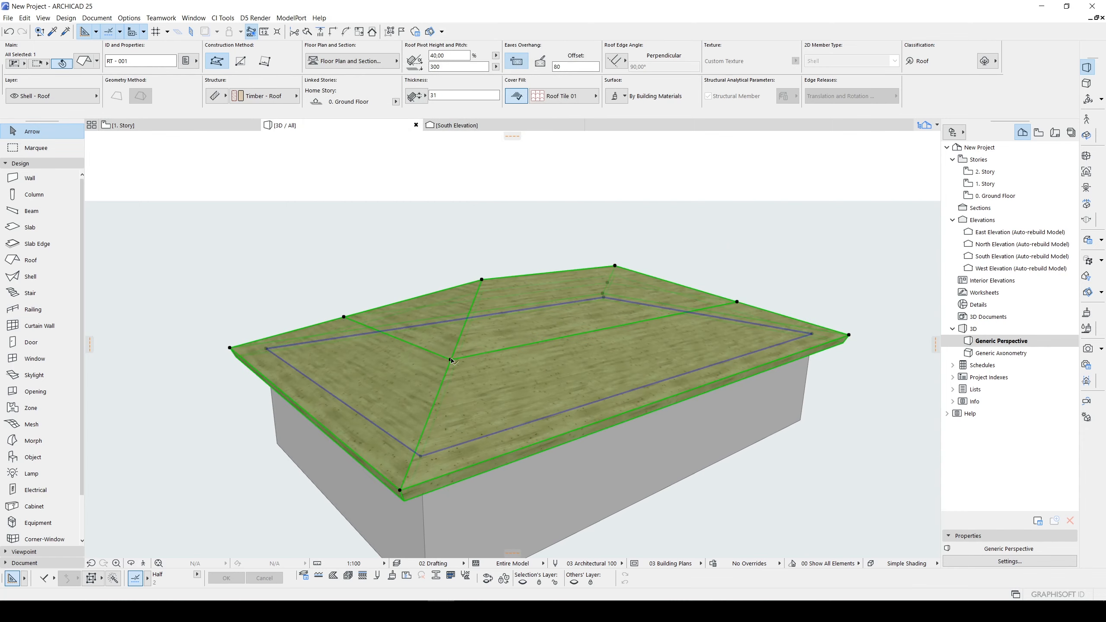
Change the lower roof plane at one short end to a gable, applying the custom setting only to the clicked plane
{"action": "middle_click_drag", "start_coordinate": [407, 352], "coordinate": [546, 363], "text": "shift"}
{"action": "scroll", "coordinate": [470, 376], "scroll_direction": "down", "scroll_amount": 4}
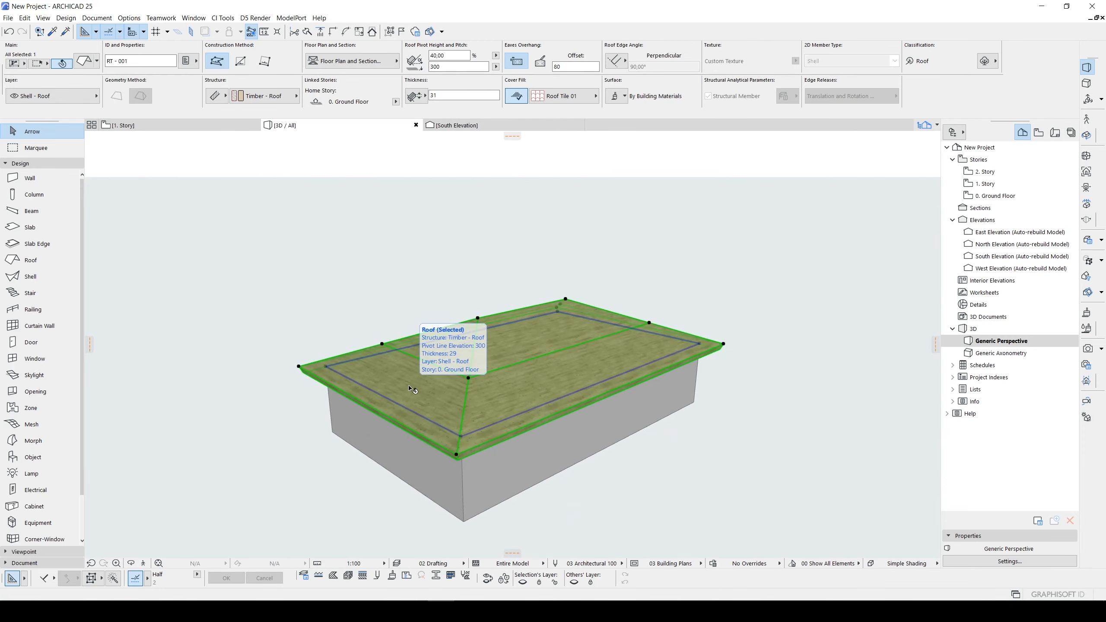
{"action": "scroll", "coordinate": [411, 389], "scroll_direction": "up", "scroll_amount": 2}
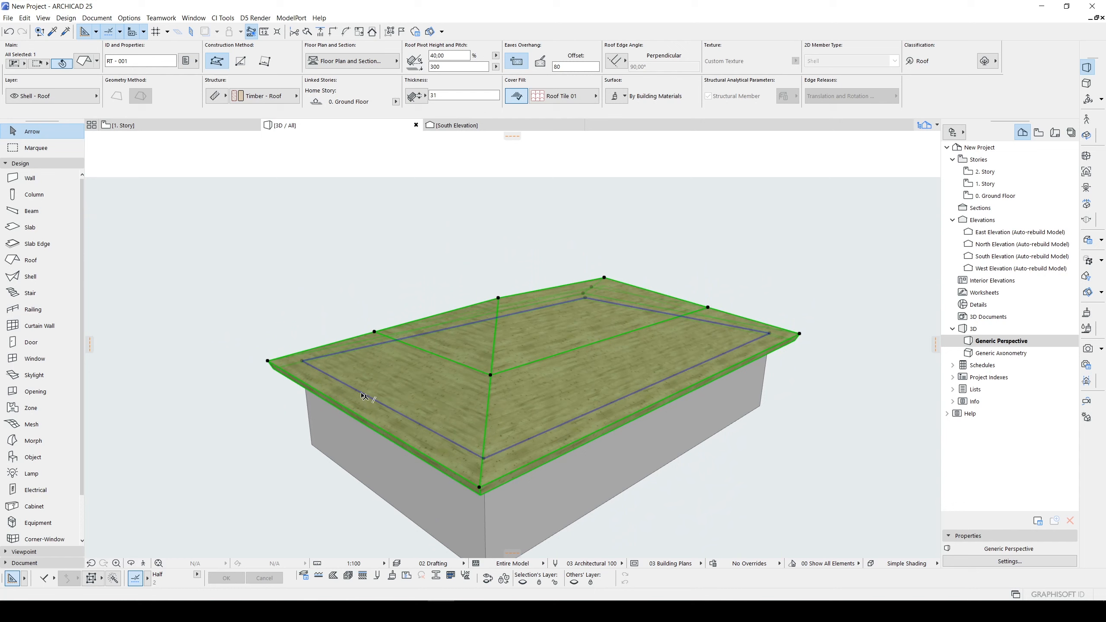
{"action": "left_click", "coordinate": [363, 395]}
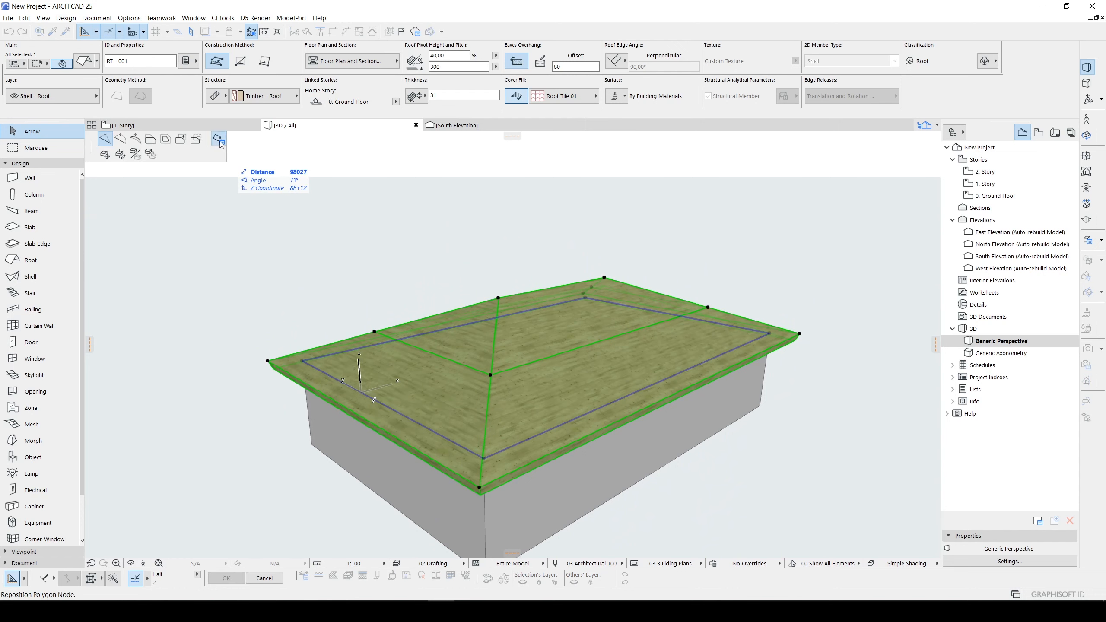
{"action": "left_click", "coordinate": [220, 141]}
{"action": "left_click", "coordinate": [368, 338]}
{"action": "left_click", "coordinate": [441, 484]}
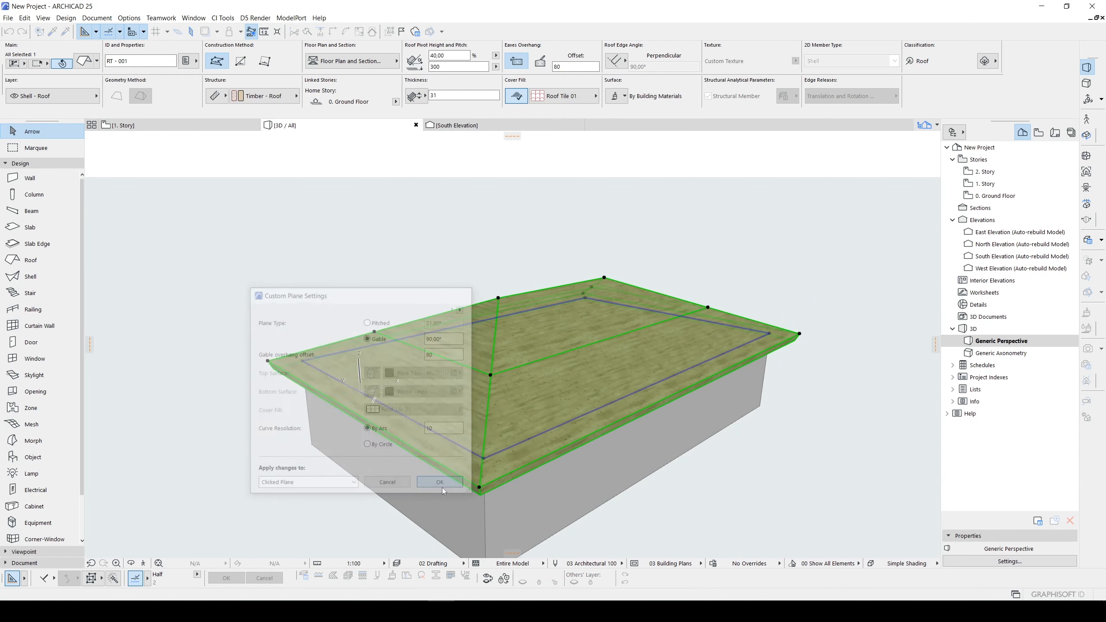
{"action": "key", "text": "Escape"}
{"action": "middle_click_drag", "start_coordinate": [759, 350], "coordinate": [680, 343], "text": "shift"}
{"action": "middle_click_drag", "start_coordinate": [414, 346], "coordinate": [718, 412], "text": "shift"}
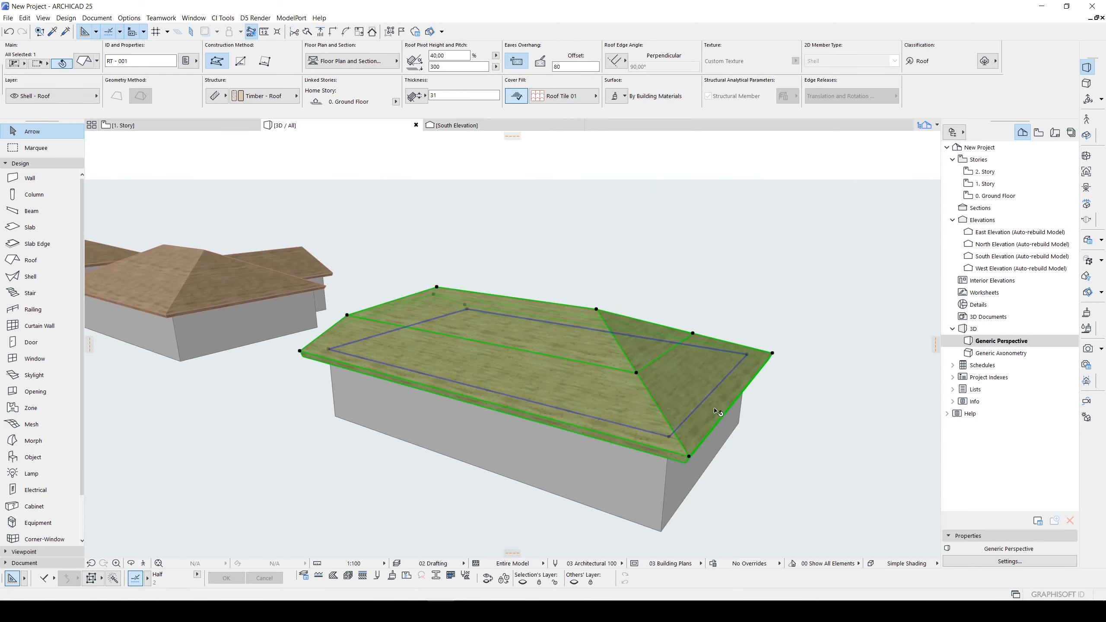
Change the lower roof plane at the remaining short end to a gable, applying the setting only to the clicked plane
{"action": "left_click", "coordinate": [725, 382]}
{"action": "left_click", "coordinate": [219, 140]}
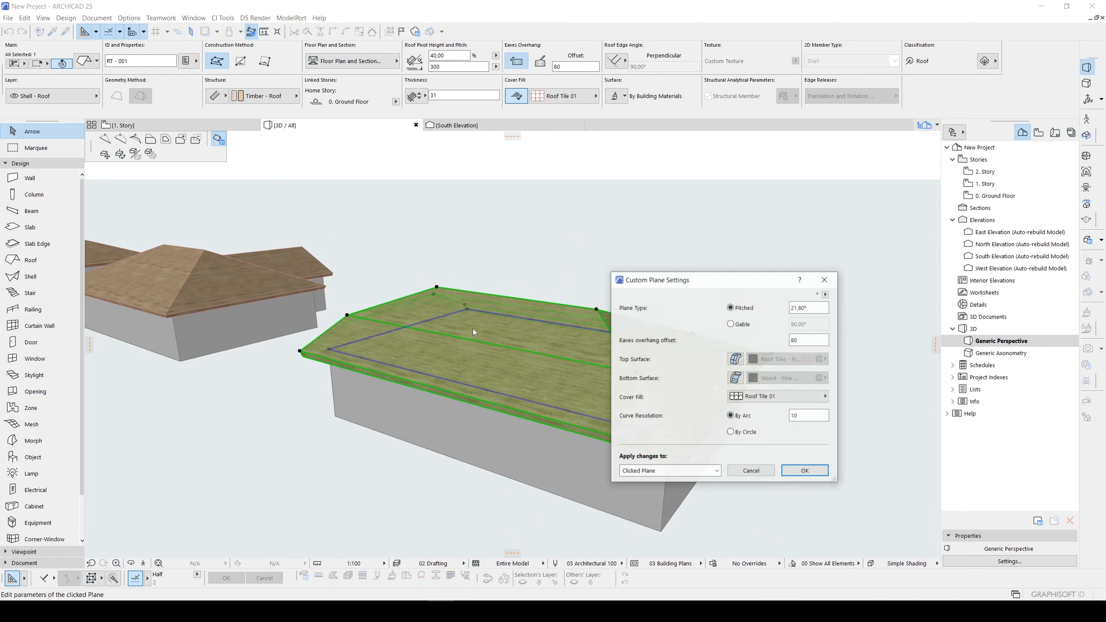
{"action": "left_click", "coordinate": [730, 324]}
{"action": "left_click", "coordinate": [798, 475]}
{"action": "middle_click_drag", "start_coordinate": [653, 383], "coordinate": [540, 372], "text": "shift"}
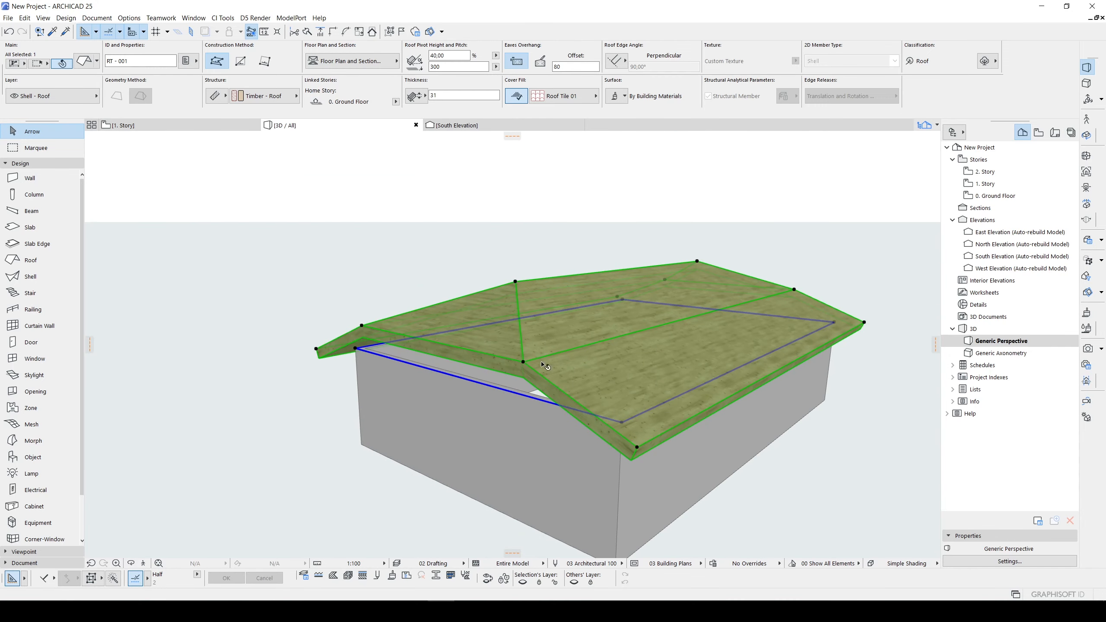
Elevate the break line between the two roof levels by about -23 to shape the jerkinhead's clipped ends, then deselect the roof
{"action": "left_click", "coordinate": [524, 362]}
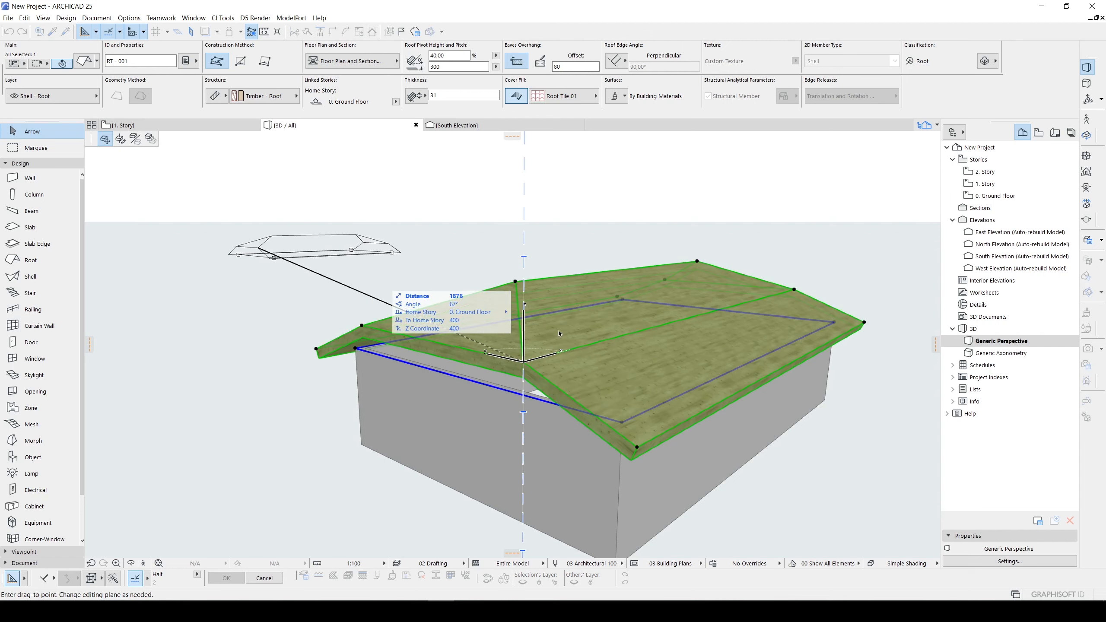
{"action": "key", "text": "Escape"}
{"action": "left_click", "coordinate": [575, 349]}
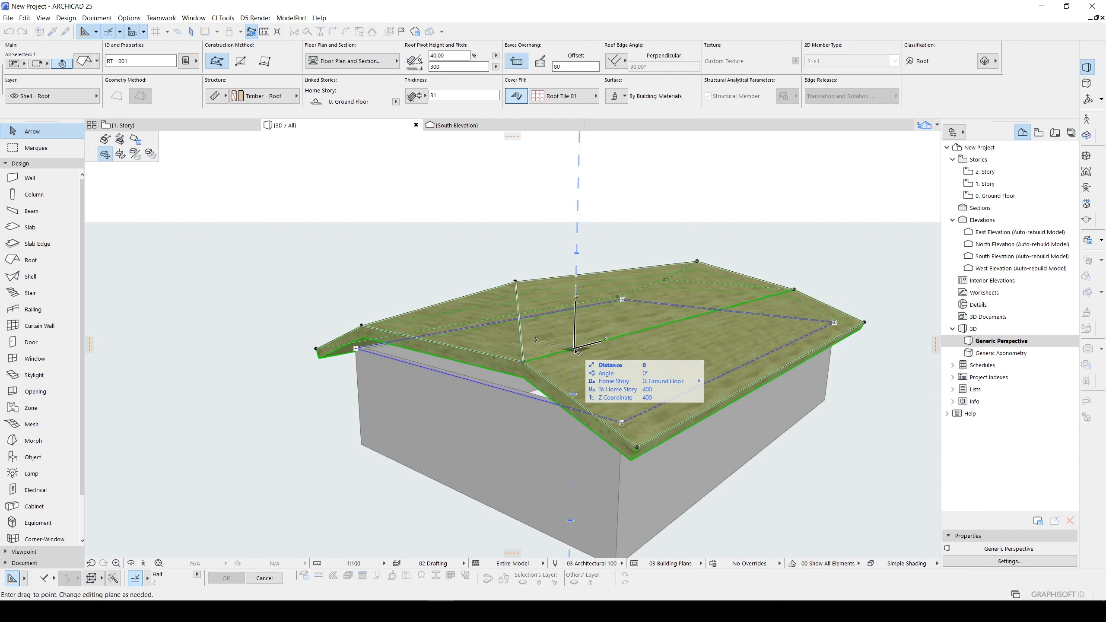
{"action": "left_click", "coordinate": [120, 141]}
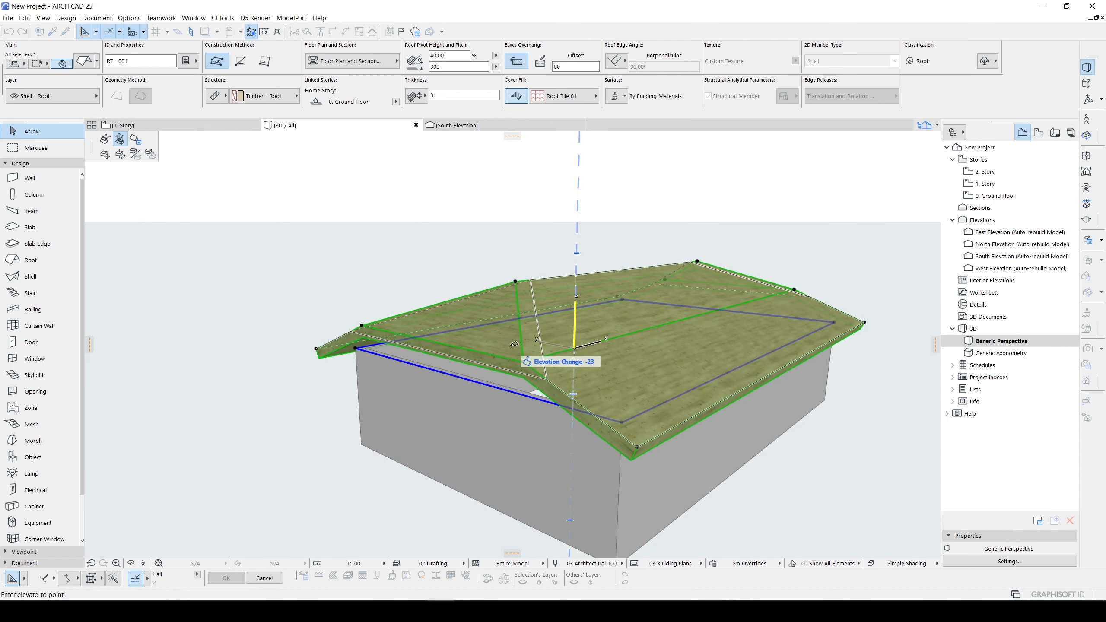
{"action": "left_click", "coordinate": [514, 343]}
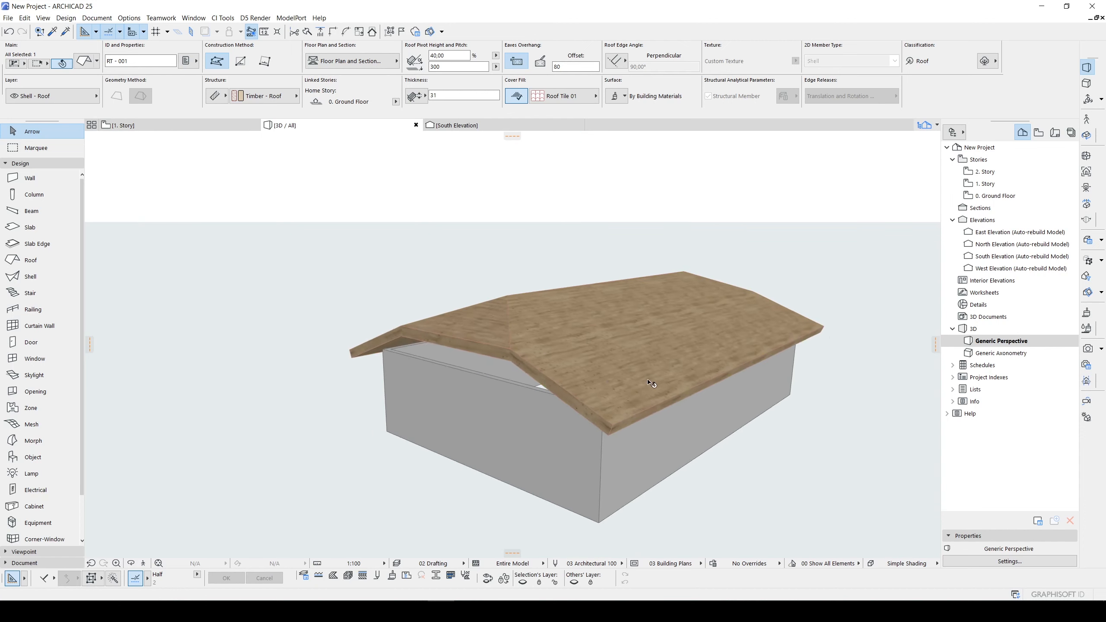
{"action": "mouse_move", "coordinate": [649, 383]}
{"action": "middle_mouse_down", "text": "shift"}
{"action": "mouse_move", "coordinate": [479, 370]}
{"action": "mouse_move", "coordinate": [285, 411]}
{"action": "mouse_move", "coordinate": [560, 426]}
{"action": "mouse_move", "coordinate": [573, 402]}
{"action": "mouse_move", "coordinate": [617, 383]}
{"action": "mouse_move", "coordinate": [659, 383]}
{"action": "middle_mouse_up", "text": "shift"}
{"action": "scroll", "coordinate": [553, 424], "scroll_direction": "down", "scroll_amount": 3}
{"action": "scroll", "coordinate": [583, 404], "scroll_direction": "down", "scroll_amount": 2}
{"action": "key", "text": "Escape"}
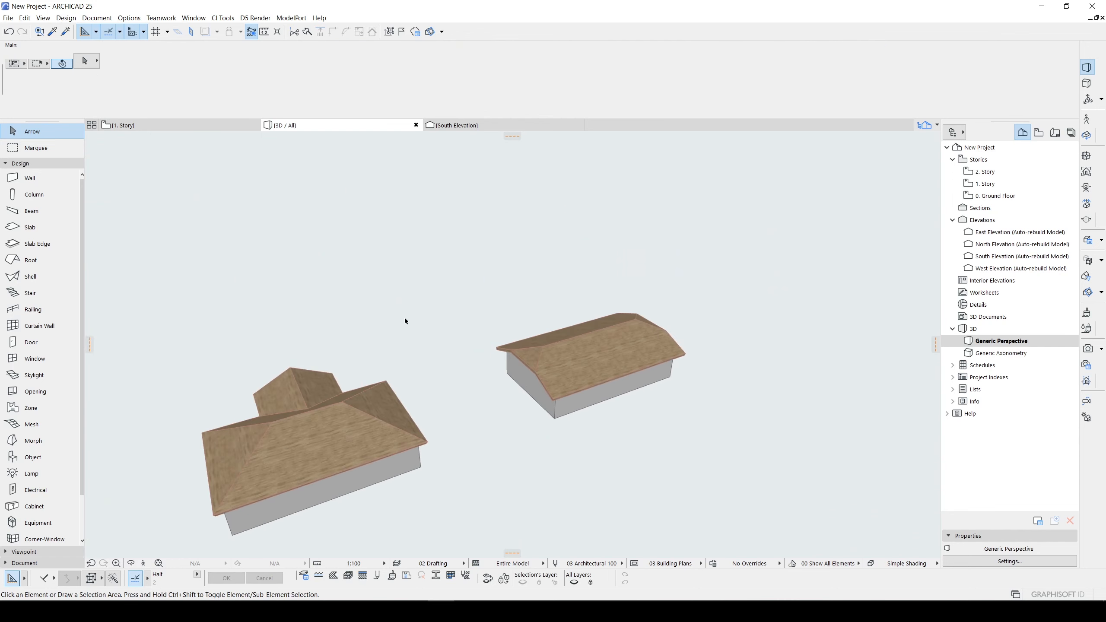
Pick up the settings of the existing gable roof for drawing a new roof over the unroofed four-wall building
{"action": "scroll", "coordinate": [403, 318], "scroll_direction": "down", "scroll_amount": 8}
{"action": "middle_click_drag", "start_coordinate": [245, 383], "coordinate": [640, 316]}
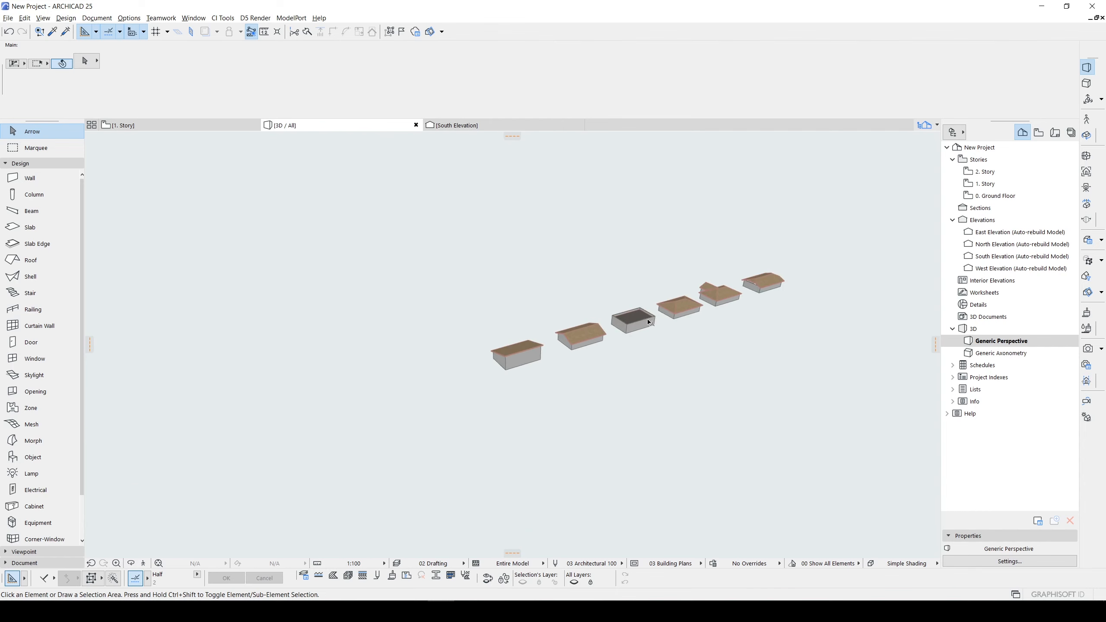
{"action": "scroll", "coordinate": [511, 364], "scroll_direction": "up", "scroll_amount": 5}
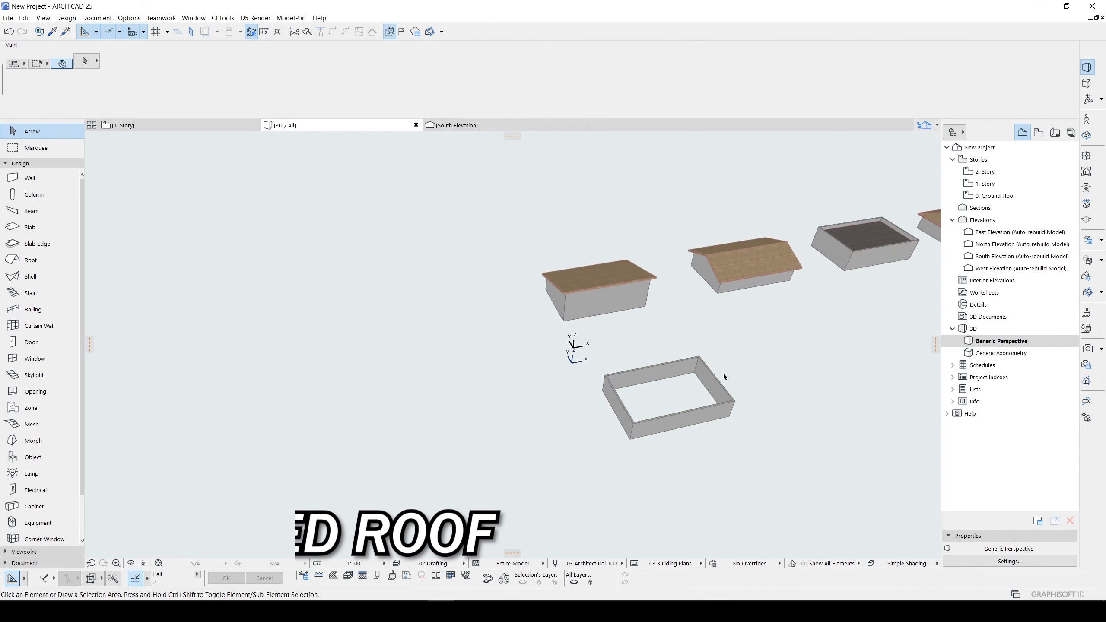
{"action": "scroll", "coordinate": [739, 317], "scroll_direction": "up", "scroll_amount": 2}
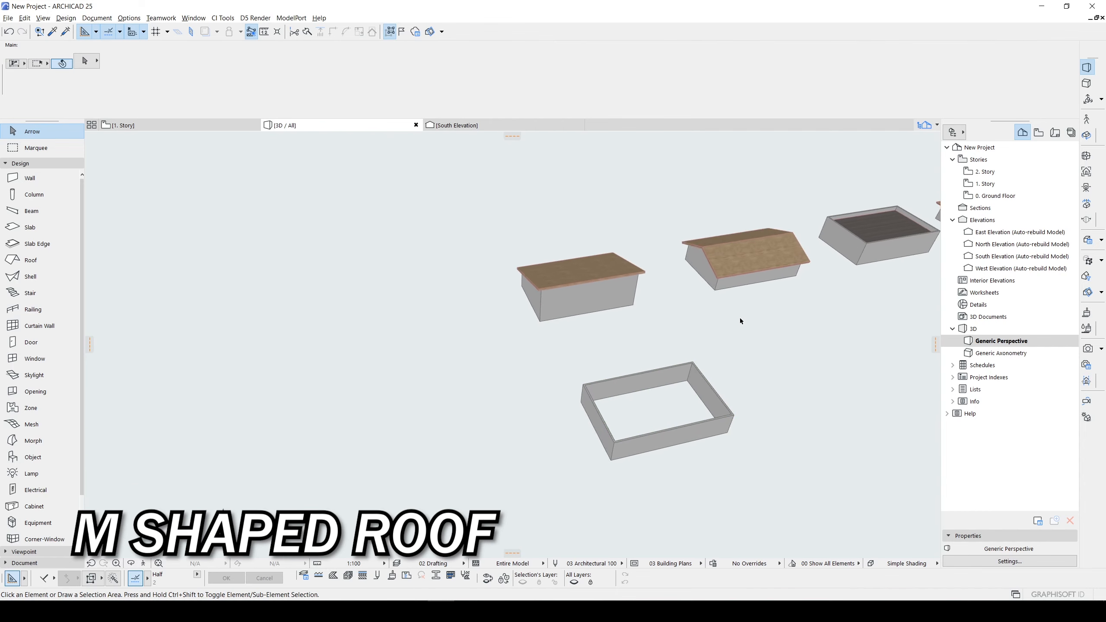
{"action": "middle_click_drag", "start_coordinate": [697, 379], "coordinate": [629, 336]}
{"action": "left_click", "coordinate": [683, 227], "text": "alt"}
{"action": "scroll", "coordinate": [615, 313], "scroll_direction": "up", "scroll_amount": 3}
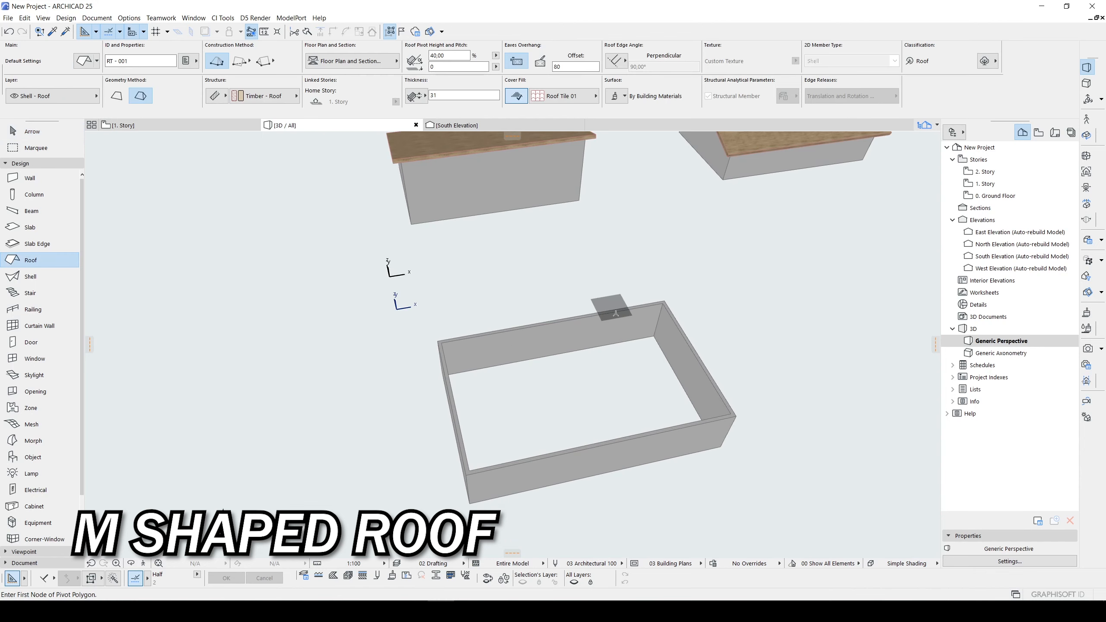
{"action": "scroll", "coordinate": [478, 420], "scroll_direction": "down", "scroll_amount": 1}
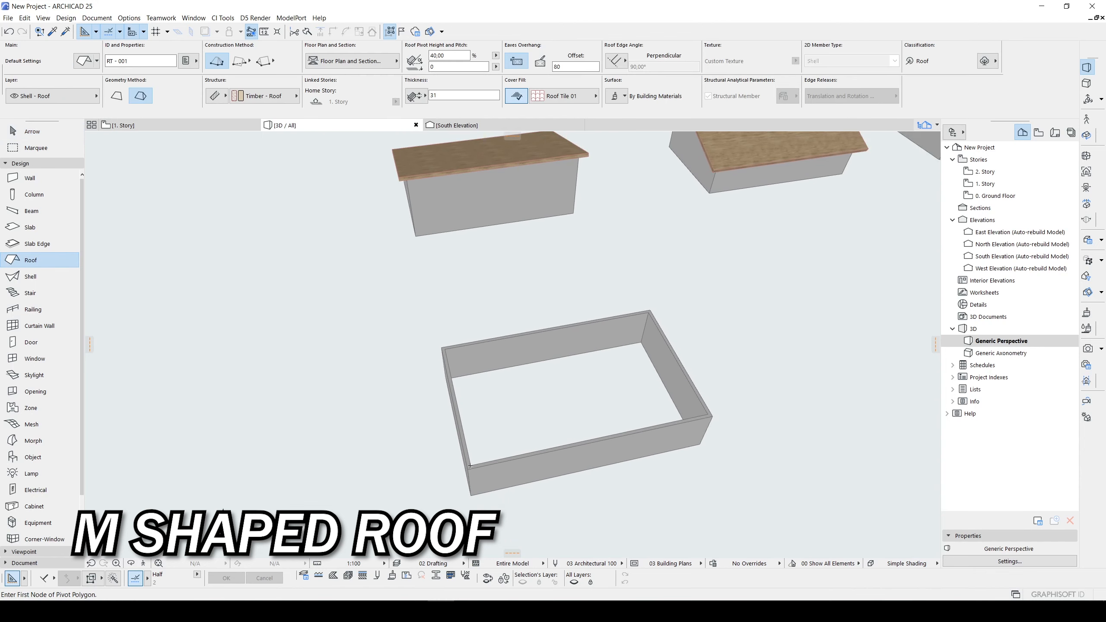
Draw a narrow multi-plane gable roof over one end of the four walls, its ridge spanning between the two long walls
{"action": "left_click", "coordinate": [468, 469]}
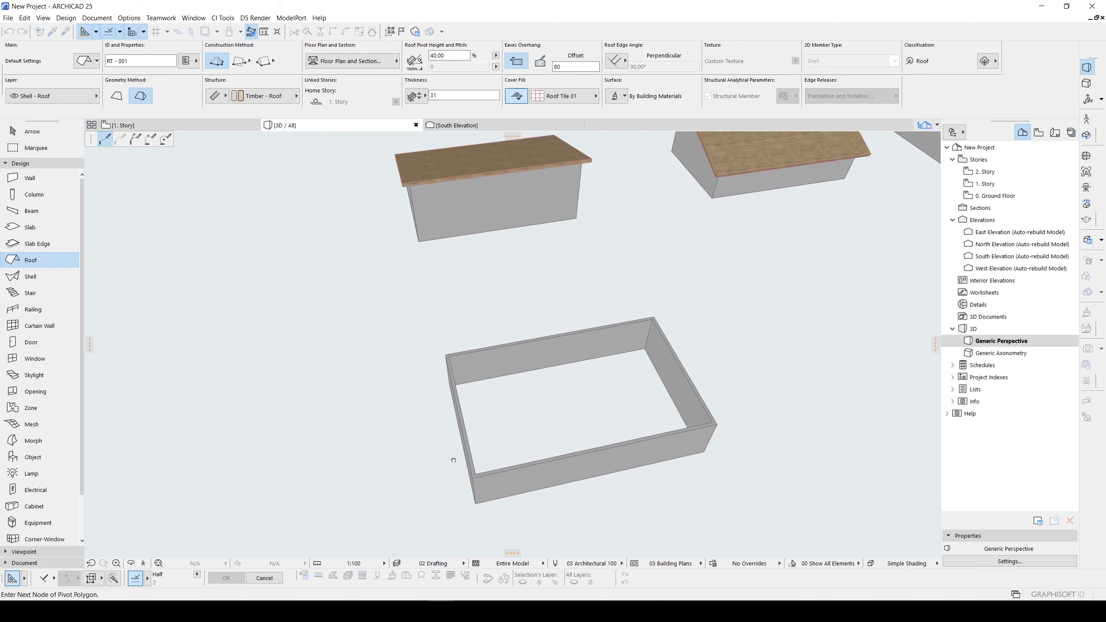
{"action": "left_click", "coordinate": [264, 61]}
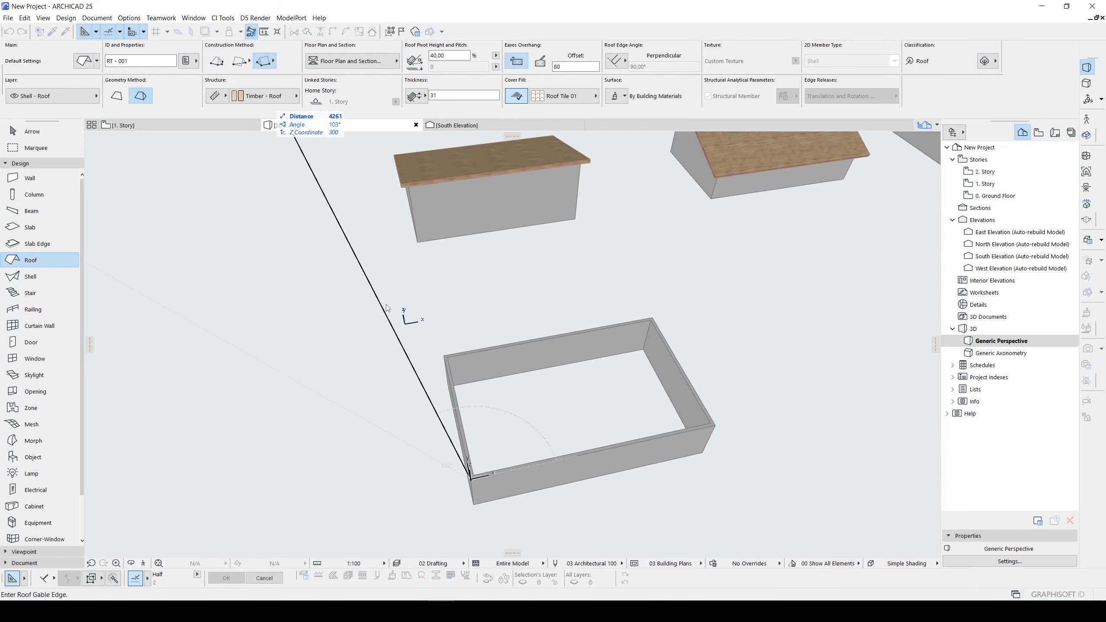
{"action": "left_click", "coordinate": [532, 463]}
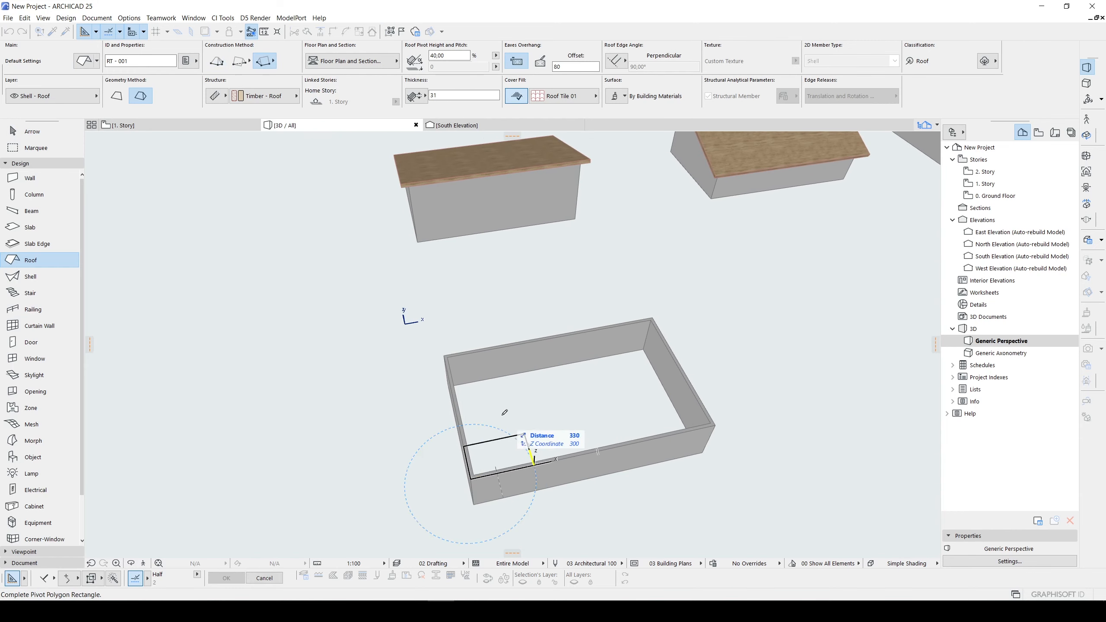
{"action": "left_click", "coordinate": [444, 355]}
{"action": "key", "text": "Escape"}
{"action": "middle_click_drag", "start_coordinate": [519, 417], "coordinate": [546, 341], "text": "shift"}
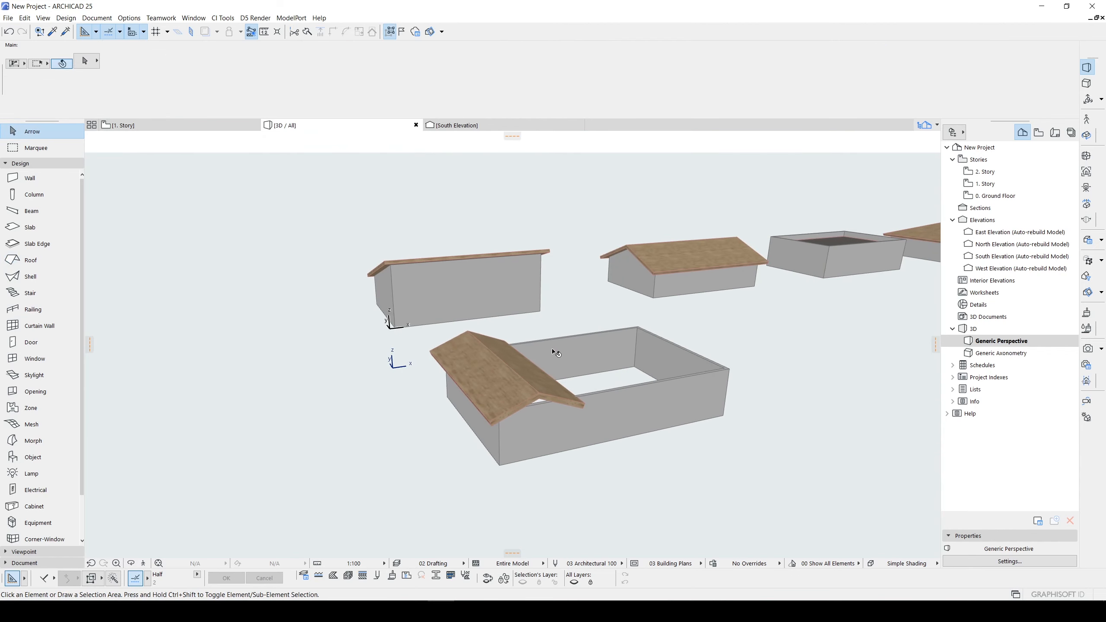
Place two copies of the narrow gable roof side by side along the building to form the M-shaped roof
{"action": "middle_click_drag", "start_coordinate": [514, 374], "coordinate": [457, 392], "text": "shift"}
{"action": "left_click", "coordinate": [457, 393]}
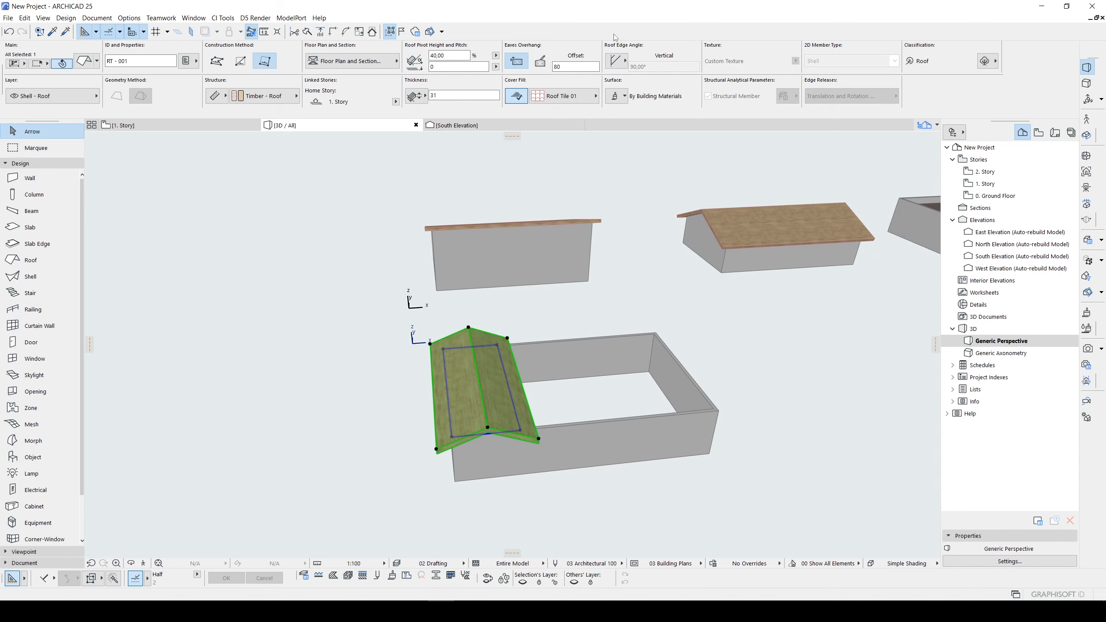
{"action": "scroll", "coordinate": [526, 366], "scroll_direction": "up", "scroll_amount": 4}
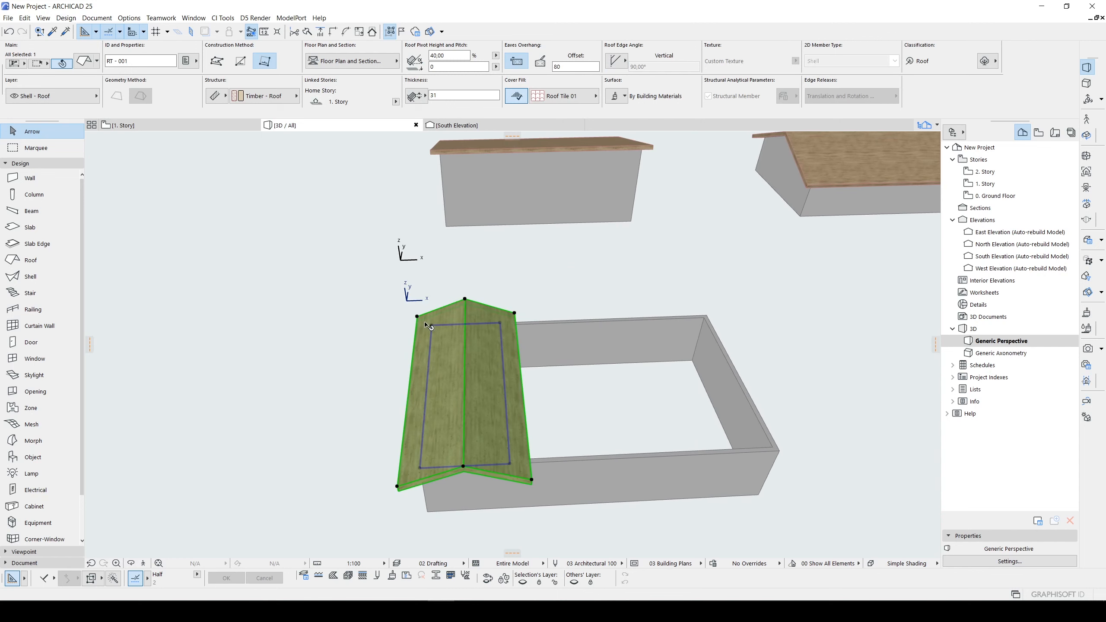
{"action": "key", "text": "ctrl+d"}
{"action": "left_click", "coordinate": [417, 317]}
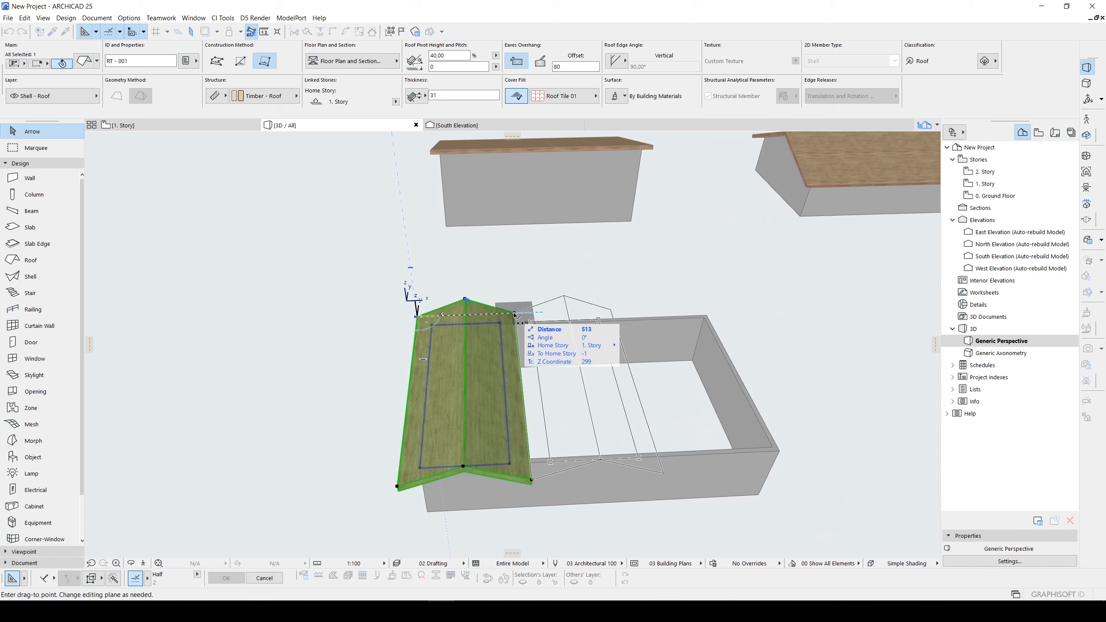
{"action": "left_click", "coordinate": [581, 321]}
{"action": "left_click", "coordinate": [663, 396]}
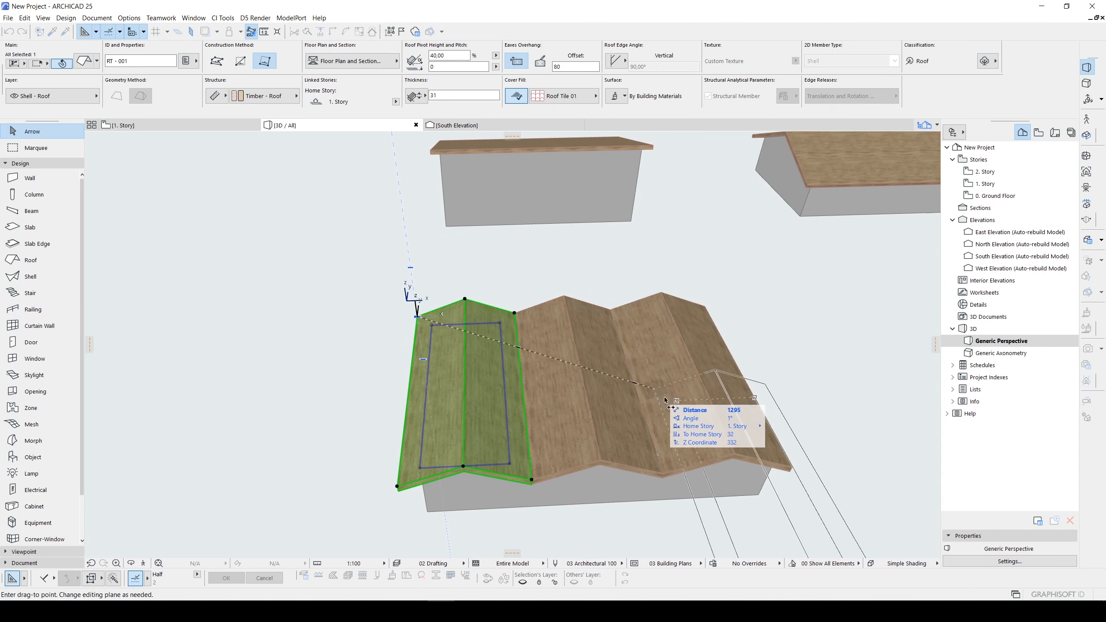
{"action": "key", "text": "Escape"}
Select the building's two long walls beneath the gable ends of the M-shaped roof
{"action": "mouse_move", "coordinate": [719, 444]}
{"action": "middle_mouse_down", "text": "shift"}
{"action": "mouse_move", "coordinate": [659, 284]}
{"action": "mouse_move", "coordinate": [730, 434]}
{"action": "middle_mouse_up", "text": "shift"}
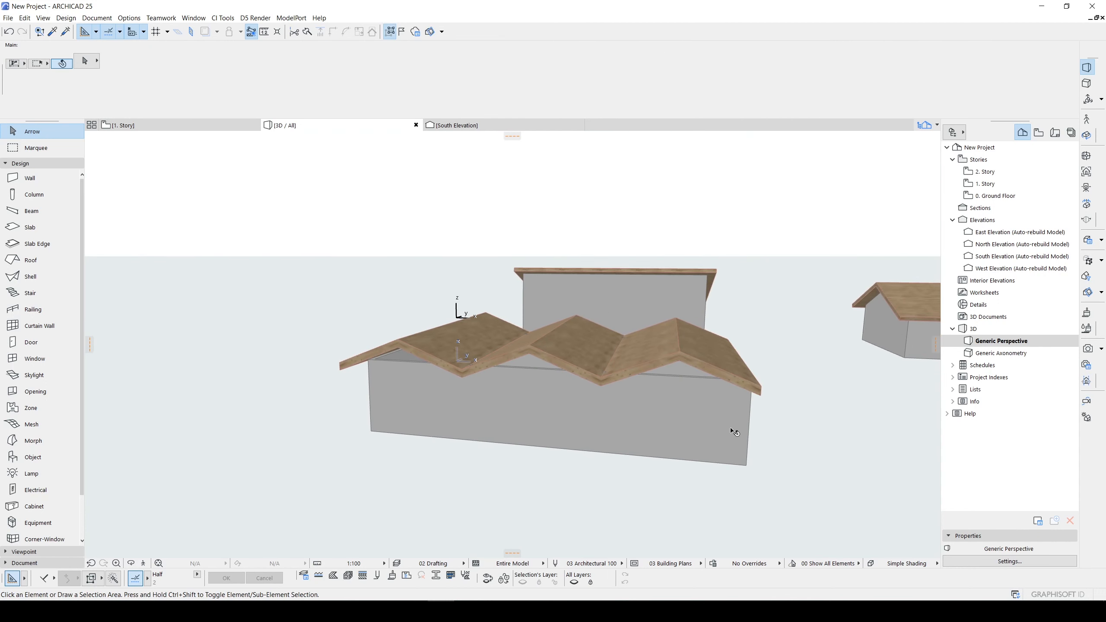
{"action": "left_click", "coordinate": [730, 435]}
{"action": "middle_click_drag", "start_coordinate": [750, 399], "coordinate": [204, 419], "text": "shift"}
{"action": "left_click", "coordinate": [391, 447], "text": "shift"}
{"action": "scroll", "coordinate": [204, 419], "scroll_direction": "down", "scroll_amount": 4}
{"action": "scroll", "coordinate": [365, 416], "scroll_direction": "up", "scroll_amount": 4}
{"action": "middle_click_drag", "start_coordinate": [365, 416], "coordinate": [457, 415]}
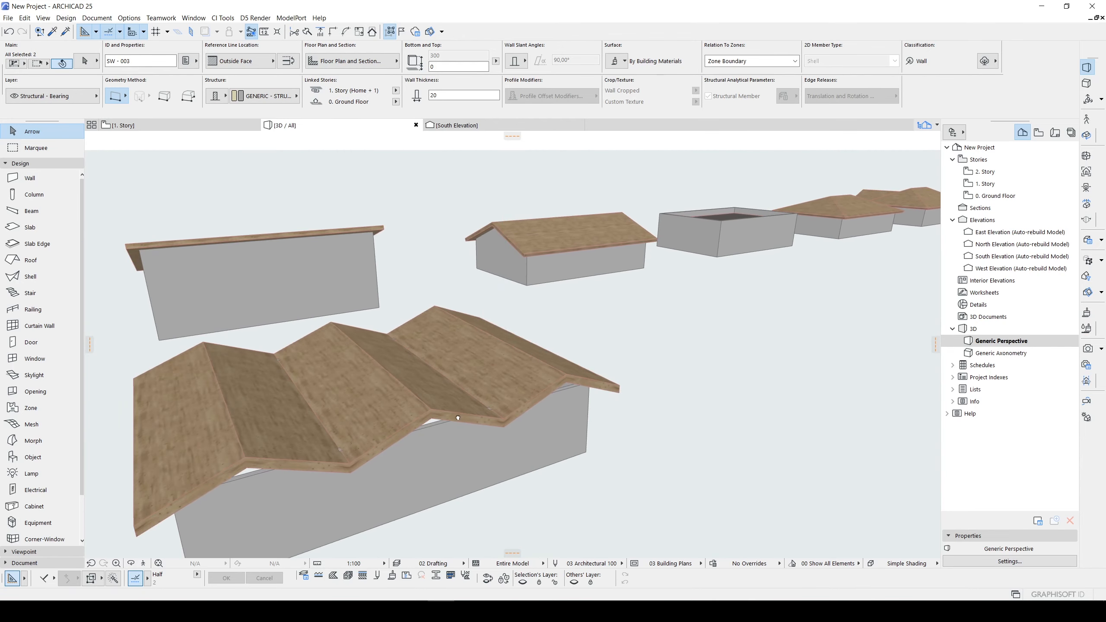
Try to trim the two long walls to the middle gable roof with Trim Elements to Roof/Shell
{"action": "right_click", "coordinate": [687, 387]}
{"action": "mouse_move", "coordinate": [745, 230]}
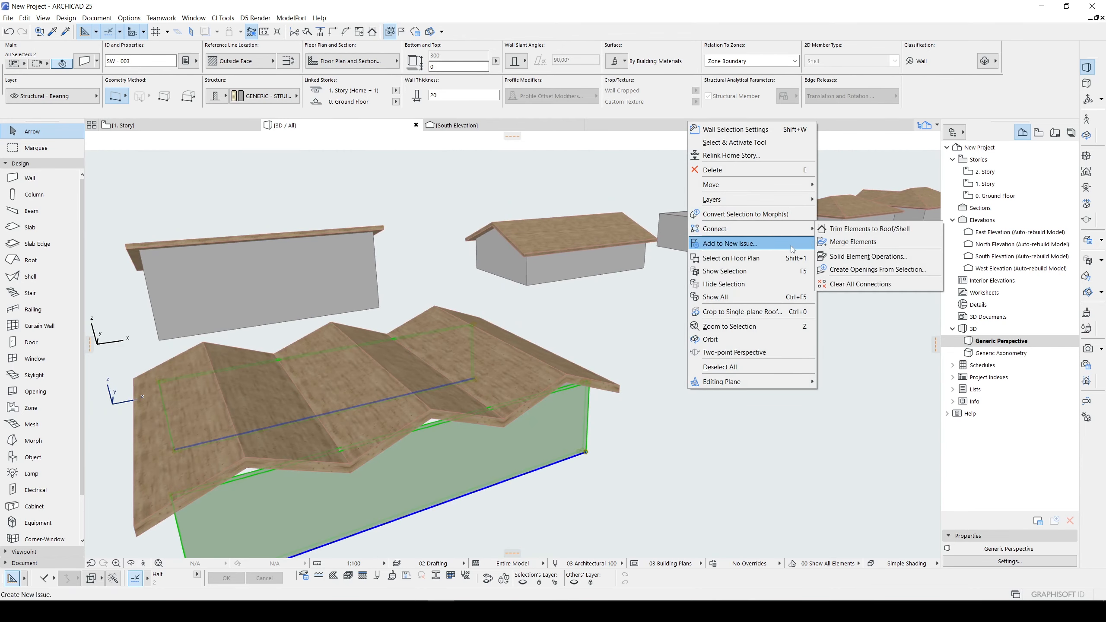
{"action": "left_click", "coordinate": [847, 235]}
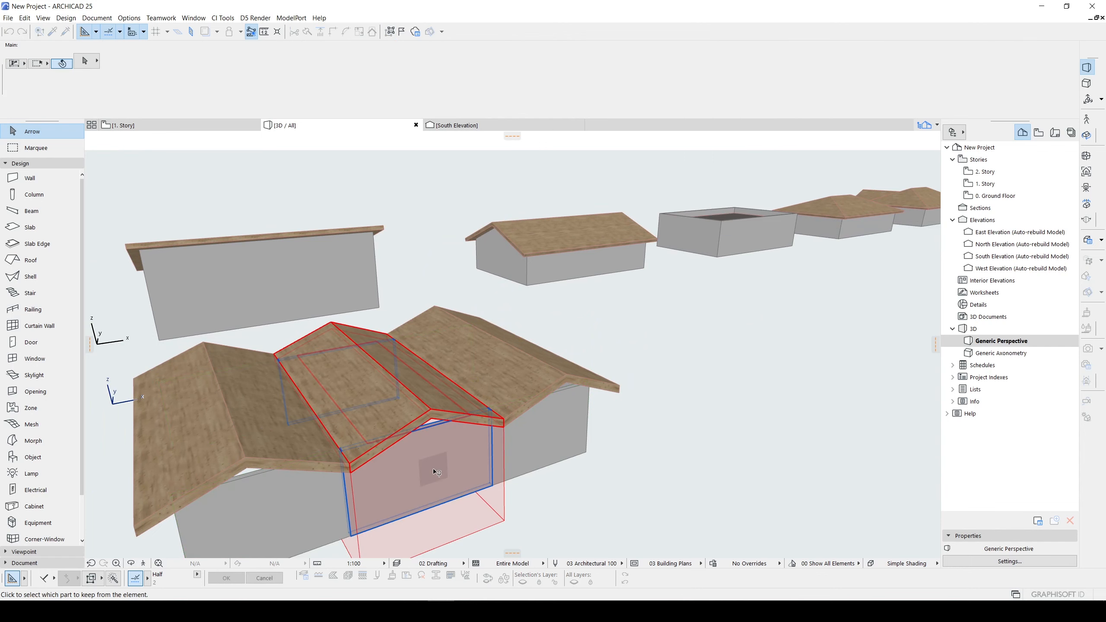
{"action": "middle_click_drag", "start_coordinate": [428, 473], "coordinate": [576, 385]}
{"action": "left_click", "coordinate": [581, 401]}
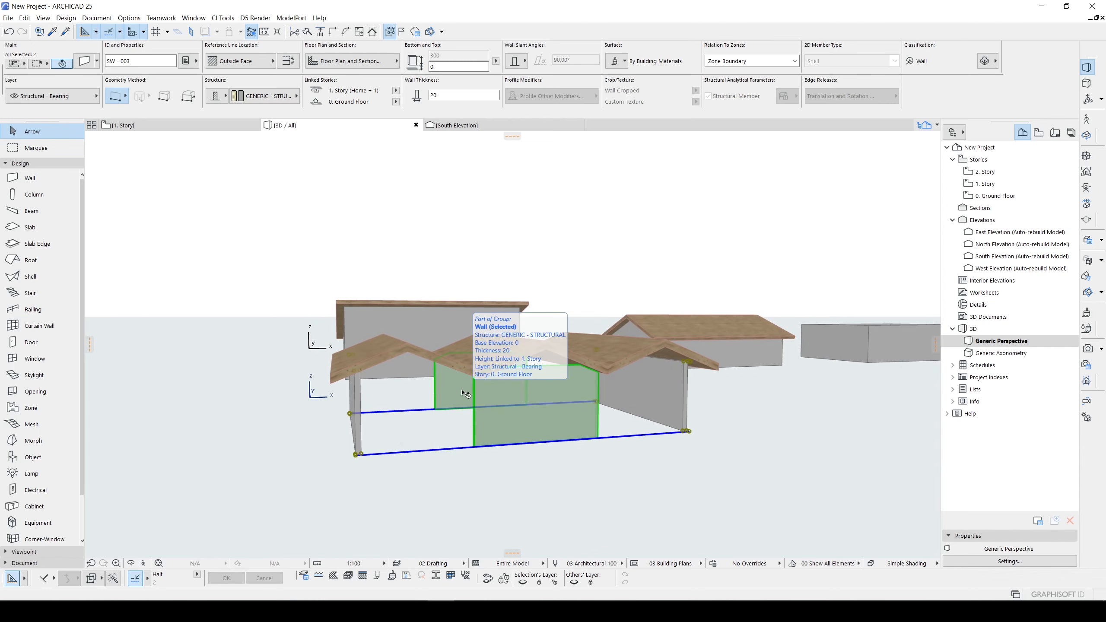
{"action": "middle_click_drag", "start_coordinate": [458, 358], "coordinate": [481, 380], "text": "shift"}
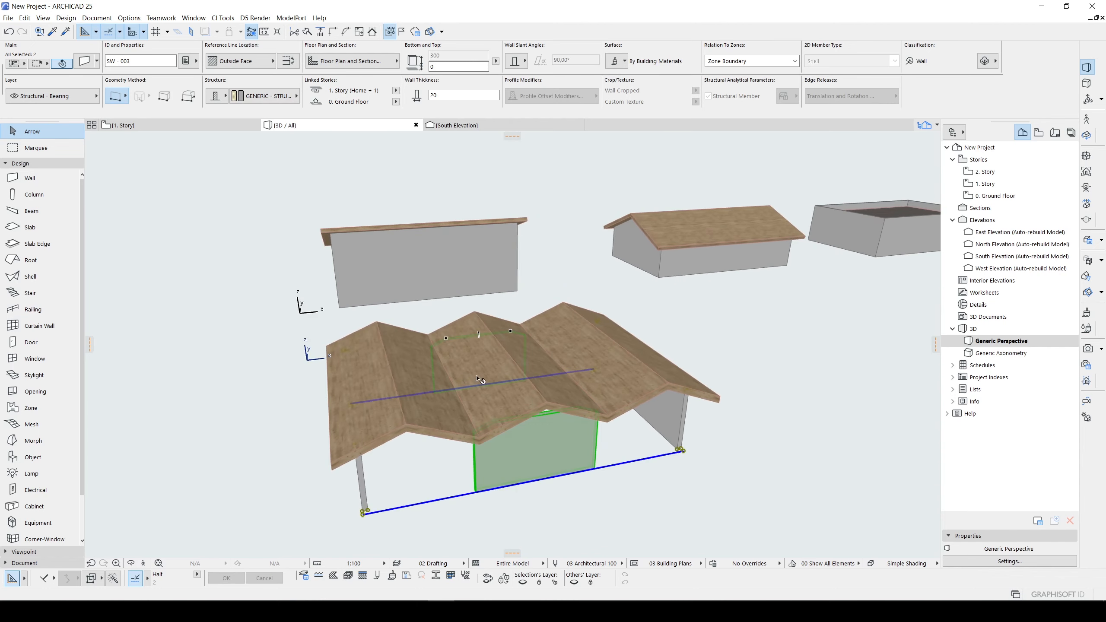
{"action": "key", "text": "ctrl+z"}
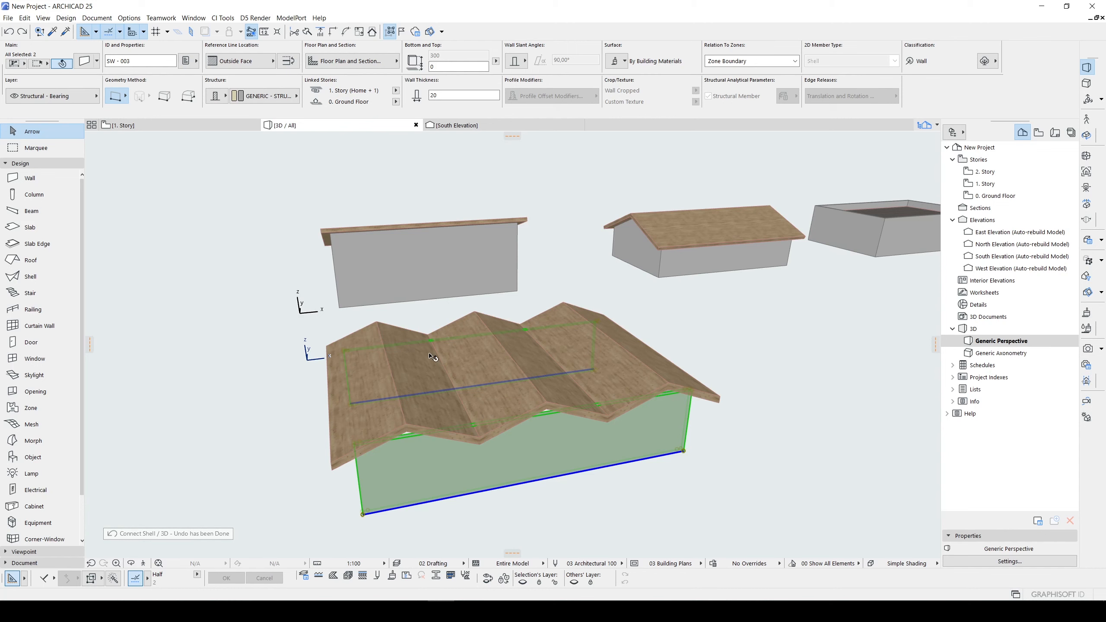
Start Solid Element Operations and add the two long walls as targets
{"action": "middle_click_drag", "start_coordinate": [483, 405], "coordinate": [478, 362], "text": "shift"}
{"action": "right_click", "coordinate": [728, 405]}
{"action": "mouse_move", "coordinate": [769, 244]}
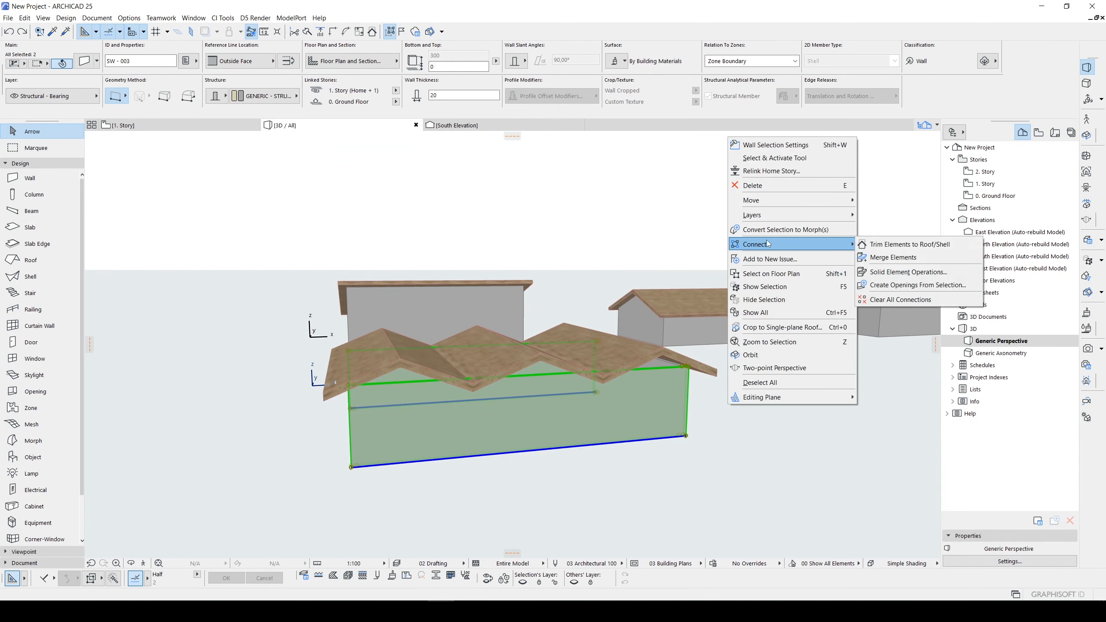
{"action": "left_click", "coordinate": [882, 272]}
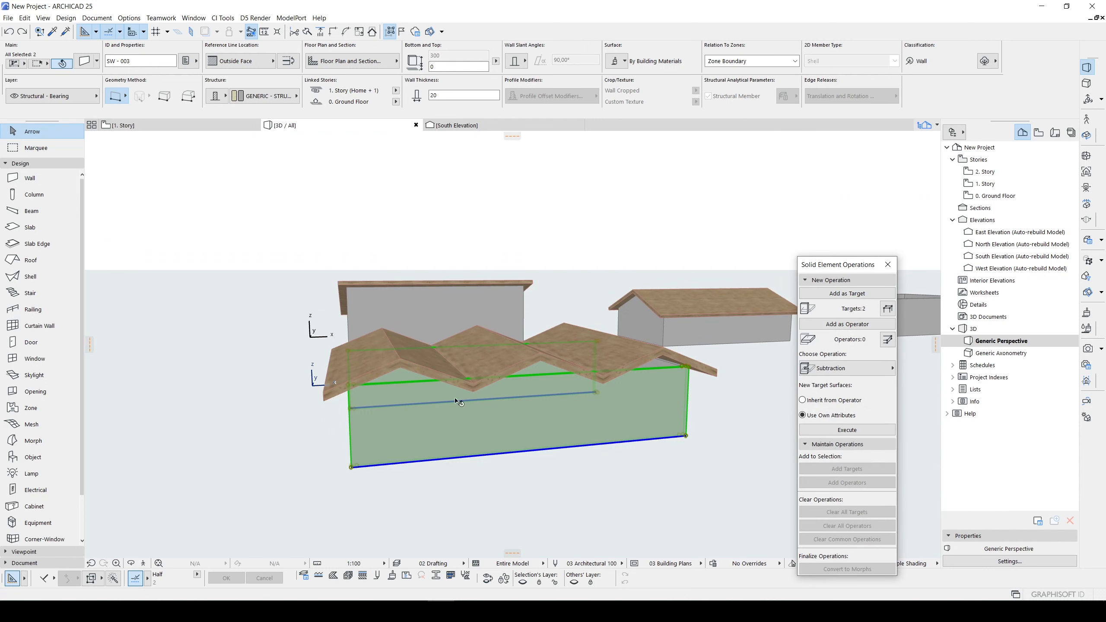
{"action": "left_click", "coordinate": [635, 517]}
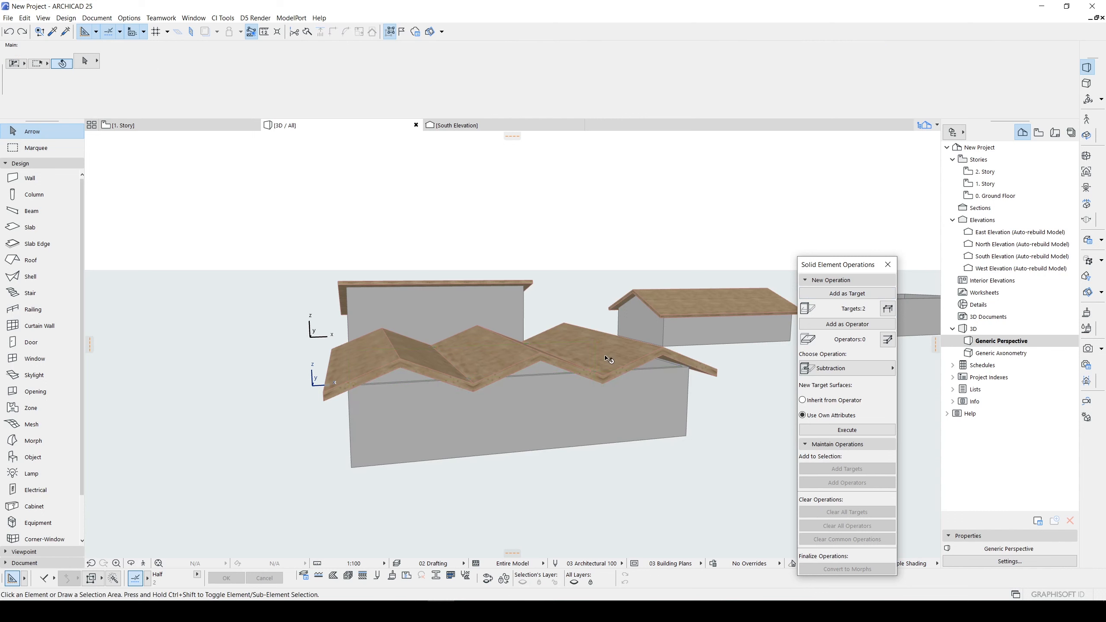
Add the three gable roofs as operators and execute Subtraction with upward extrusion on the walls
{"action": "left_click", "coordinate": [605, 359]}
{"action": "left_click", "coordinate": [413, 362], "text": "shift"}
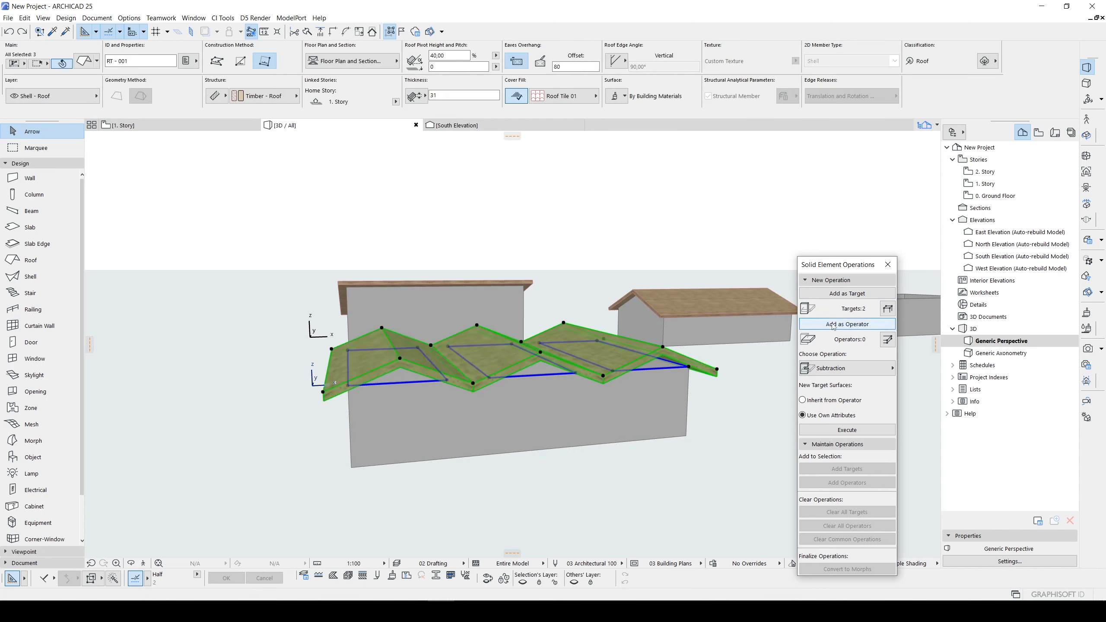
{"action": "left_click", "coordinate": [852, 372]}
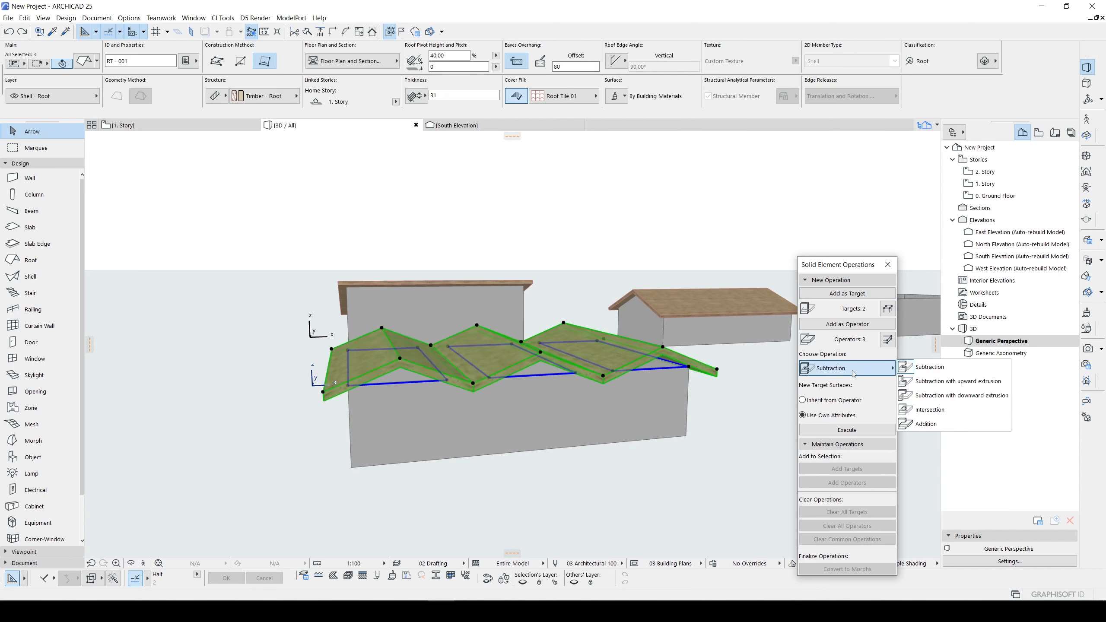
{"action": "left_click", "coordinate": [944, 381]}
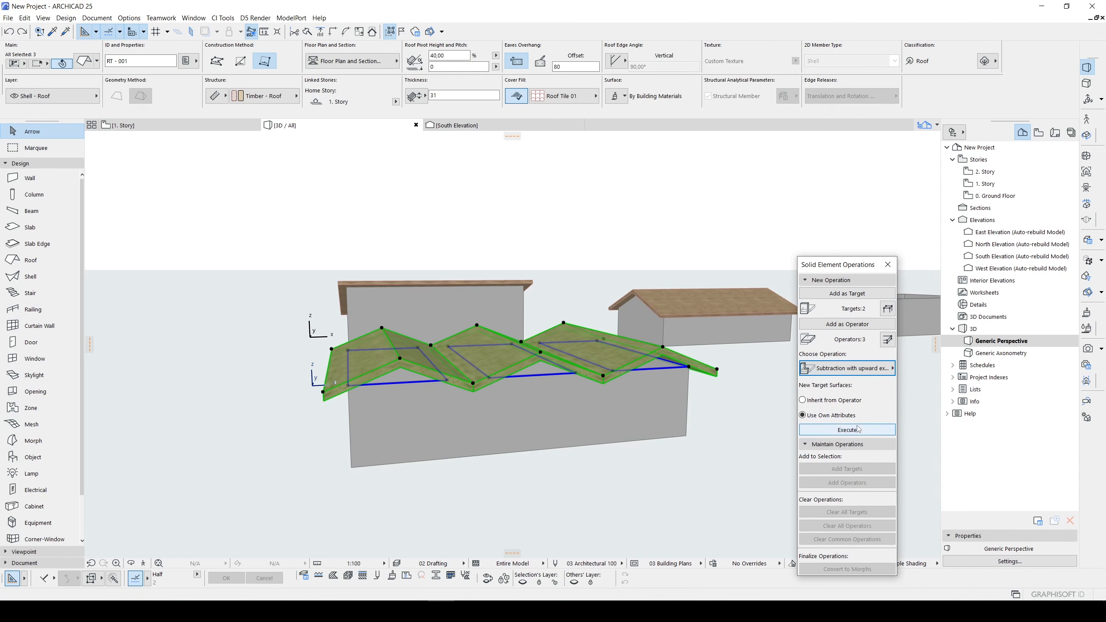
{"action": "left_click", "coordinate": [846, 429]}
Select the two long walls beneath the M-shaped roof and raise their tops to about 401 high to meet the roof planes
{"action": "left_click", "coordinate": [460, 405]}
{"action": "middle_click_drag", "start_coordinate": [460, 405], "coordinate": [464, 395], "text": "shift"}
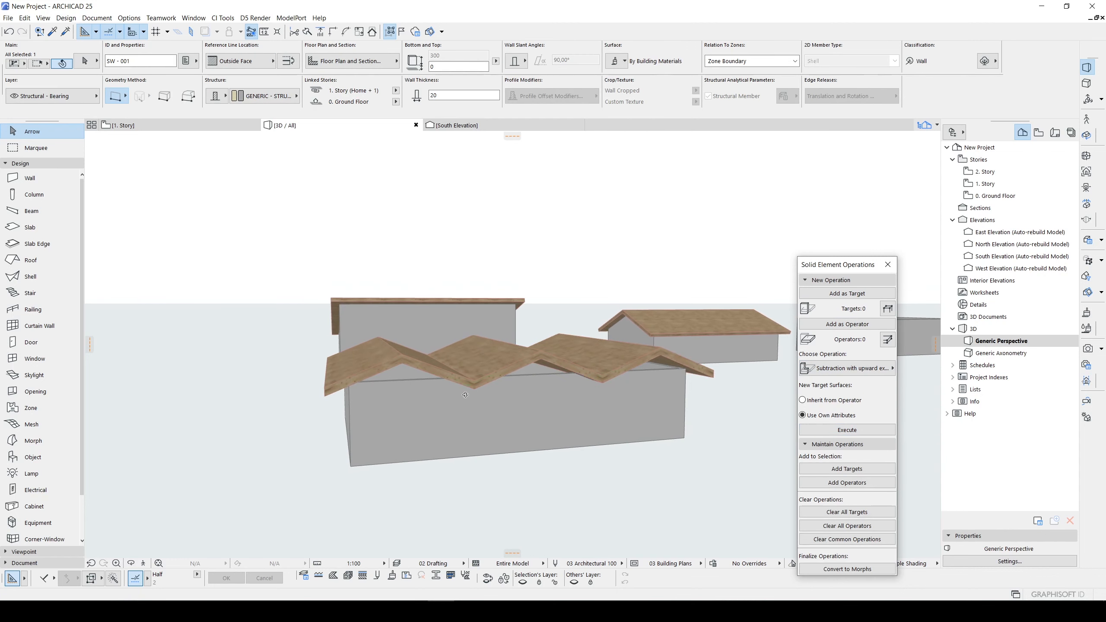
{"action": "left_click", "coordinate": [591, 355]}
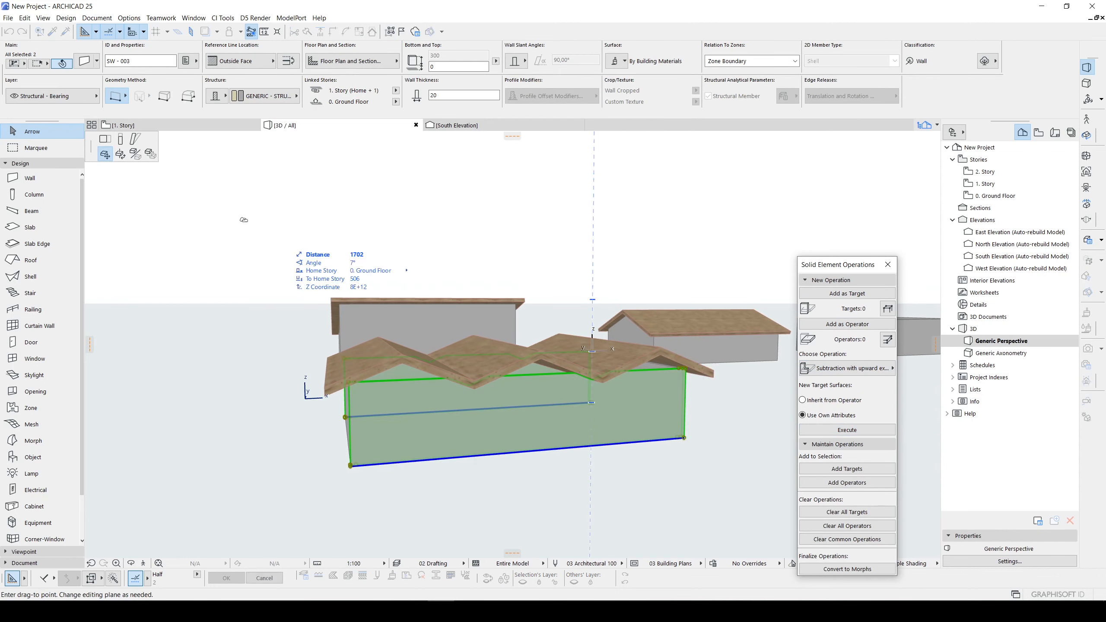
{"action": "left_click", "coordinate": [664, 344]}
{"action": "left_click", "coordinate": [613, 273]}
Copy the four walls of the M-shaped roof building onto the free ground beside it as the base of the mansard roof
{"action": "scroll", "coordinate": [563, 333], "scroll_direction": "down", "scroll_amount": 4}
{"action": "middle_click_drag", "start_coordinate": [563, 333], "coordinate": [461, 453], "text": "shift"}
{"action": "scroll", "coordinate": [461, 453], "scroll_direction": "down", "scroll_amount": 5}
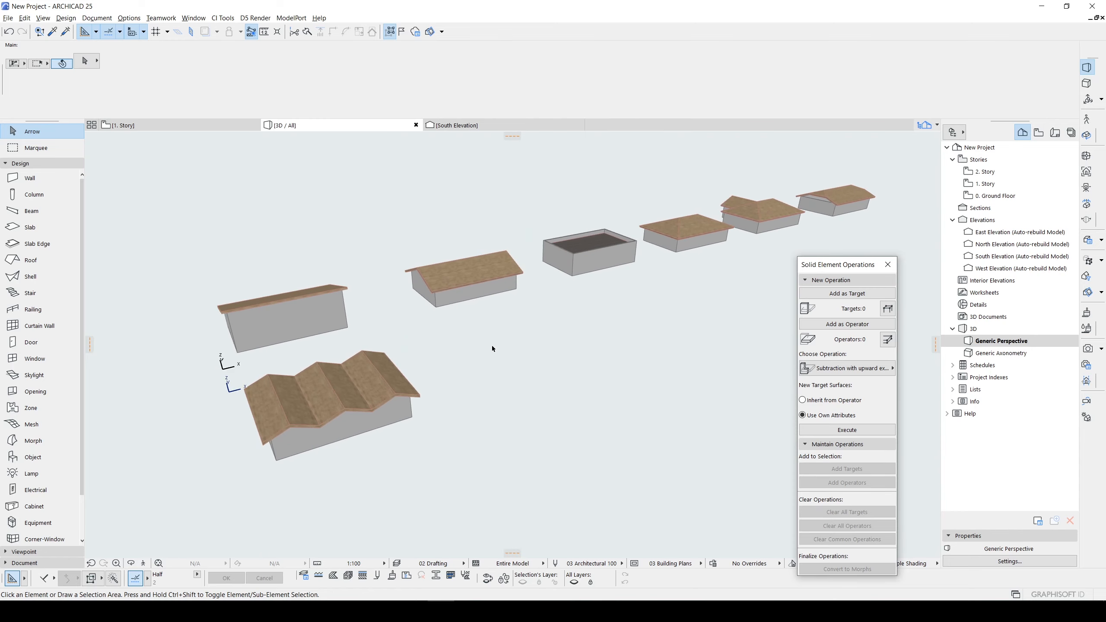
{"action": "scroll", "coordinate": [491, 345], "scroll_direction": "down", "scroll_amount": 1}
{"action": "left_click", "coordinate": [406, 396]}
{"action": "key", "text": "ctrl+d"}
{"action": "left_click", "coordinate": [334, 458]}
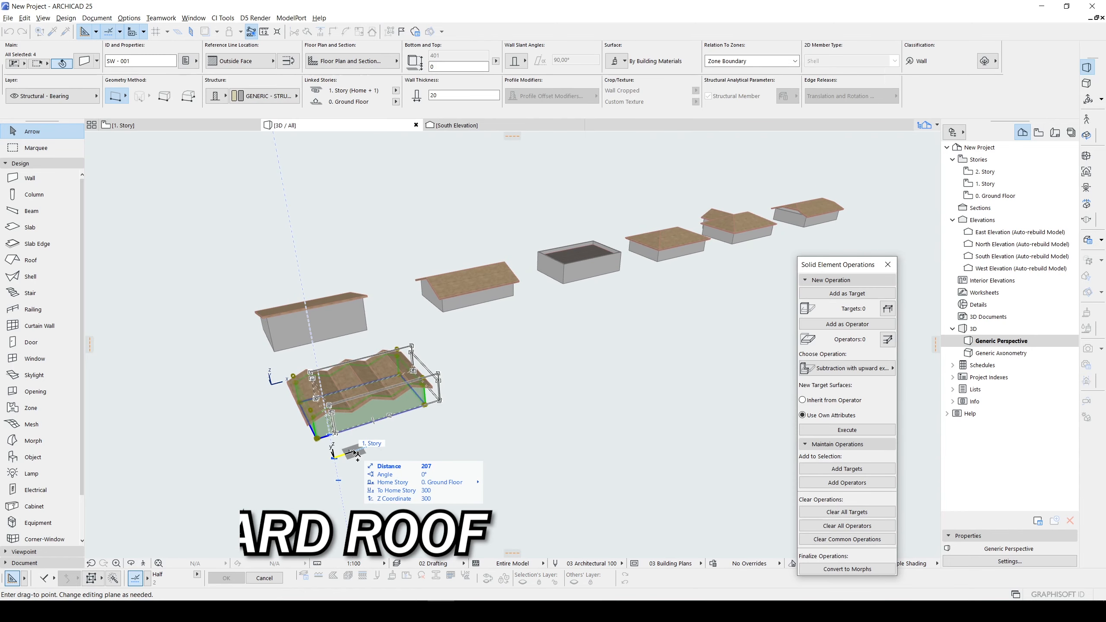
{"action": "left_click", "coordinate": [542, 396]}
{"action": "scroll", "coordinate": [488, 367], "scroll_direction": "up", "scroll_amount": 2}
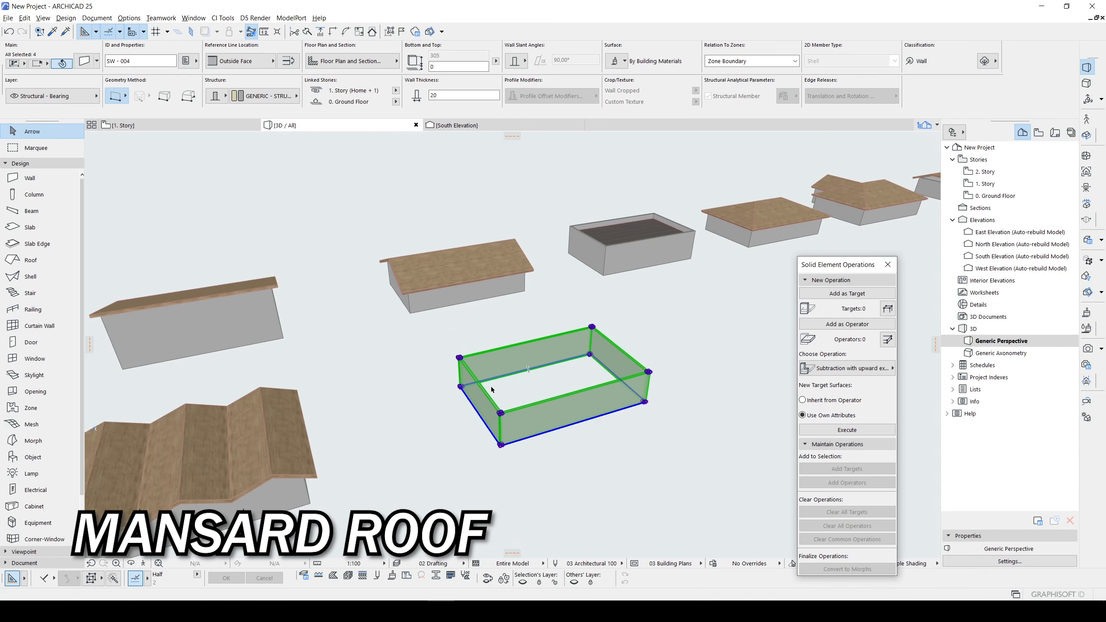
{"action": "scroll", "coordinate": [443, 353], "scroll_direction": "down", "scroll_amount": 3}
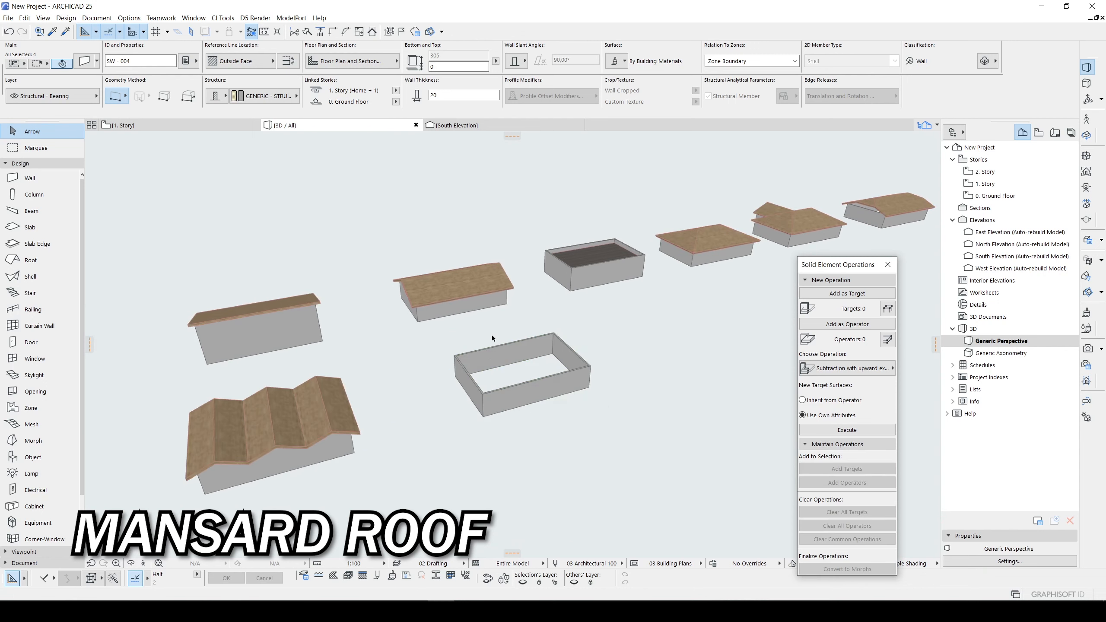
{"action": "left_click", "coordinate": [601, 332]}
Pick up the jerkinhead roof's settings and place a multi-plane roof on the outline of the new four-wall building
{"action": "scroll", "coordinate": [644, 257], "scroll_direction": "up", "scroll_amount": 1}
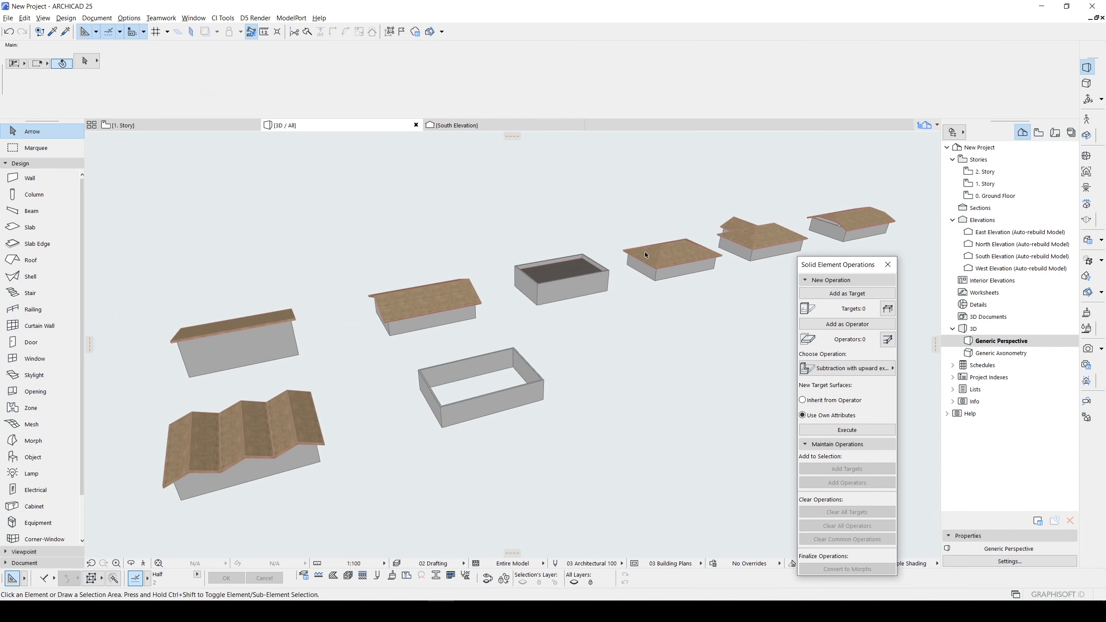
{"action": "scroll", "coordinate": [607, 273], "scroll_direction": "down", "scroll_amount": 1}
{"action": "middle_click_drag", "start_coordinate": [576, 299], "coordinate": [471, 322]}
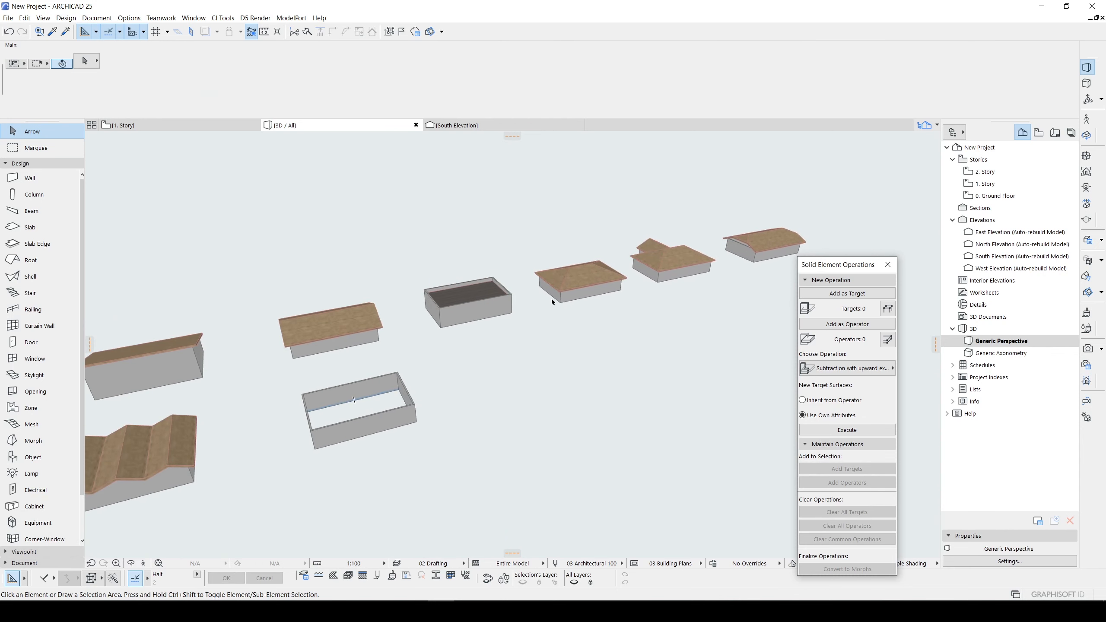
{"action": "left_click", "coordinate": [767, 239], "text": "alt"}
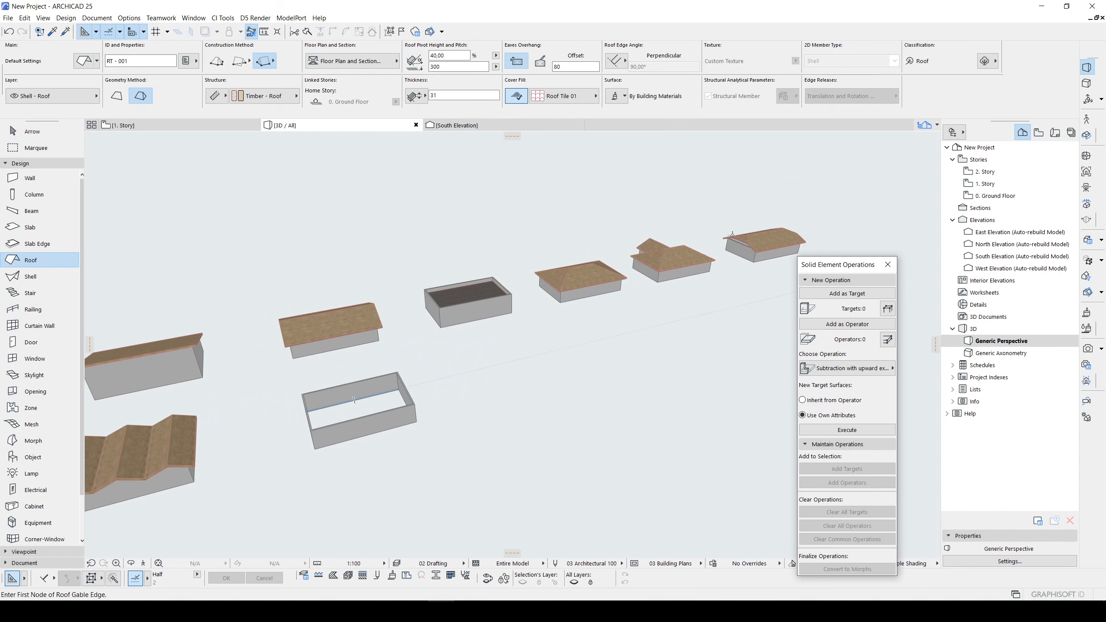
{"action": "scroll", "coordinate": [291, 414], "scroll_direction": "up", "scroll_amount": 3}
{"action": "scroll", "coordinate": [320, 435], "scroll_direction": "down", "scroll_amount": 2}
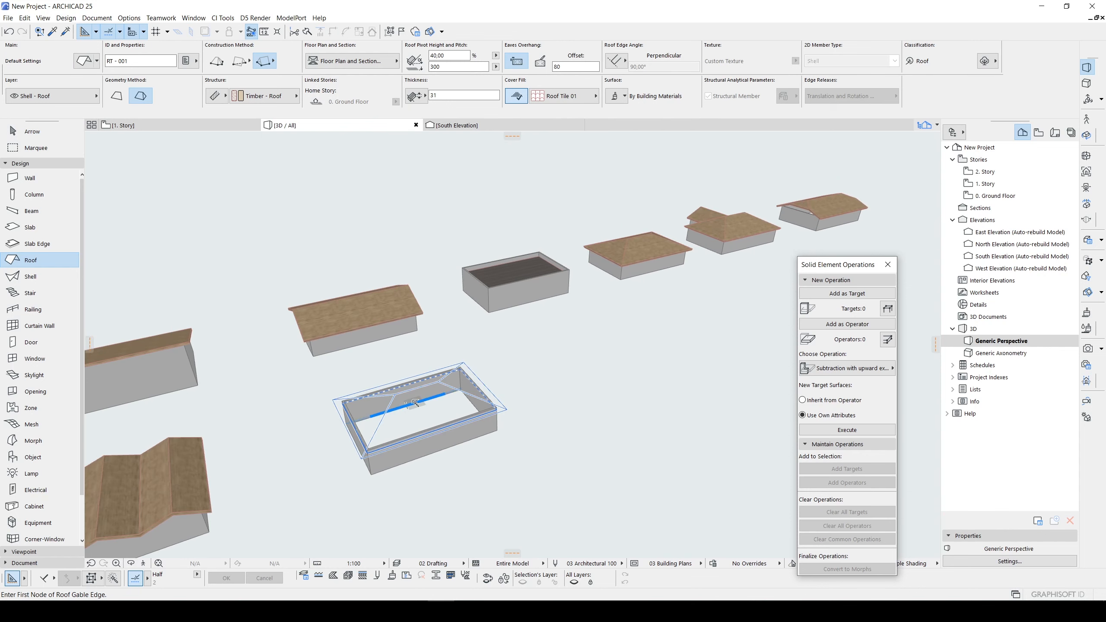
{"action": "left_click", "coordinate": [413, 401]}
{"action": "key", "text": "Escape"}
Select the new multi-plane roof and set its pivot height to 300
{"action": "left_click", "coordinate": [394, 418]}
{"action": "scroll", "coordinate": [394, 419], "scroll_direction": "up", "scroll_amount": 2}
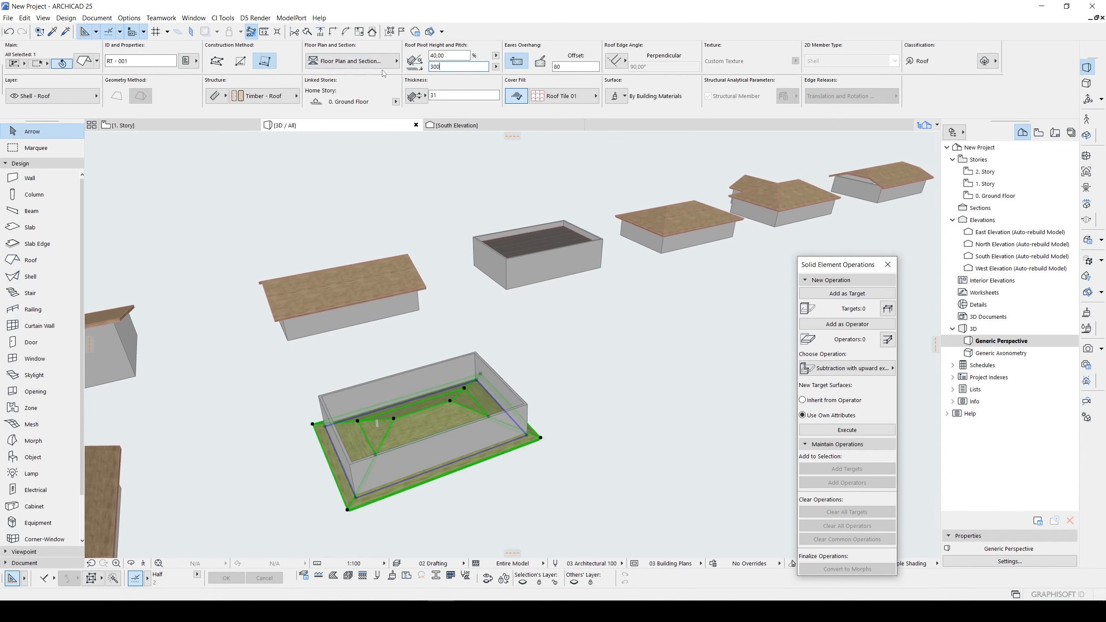
{"action": "key", "text": "Return"}
Set the pitch of the lower roof level to 80% in the new roof's multi-plane geometry settings
{"action": "middle_click_drag", "start_coordinate": [501, 331], "coordinate": [488, 390], "text": "shift"}
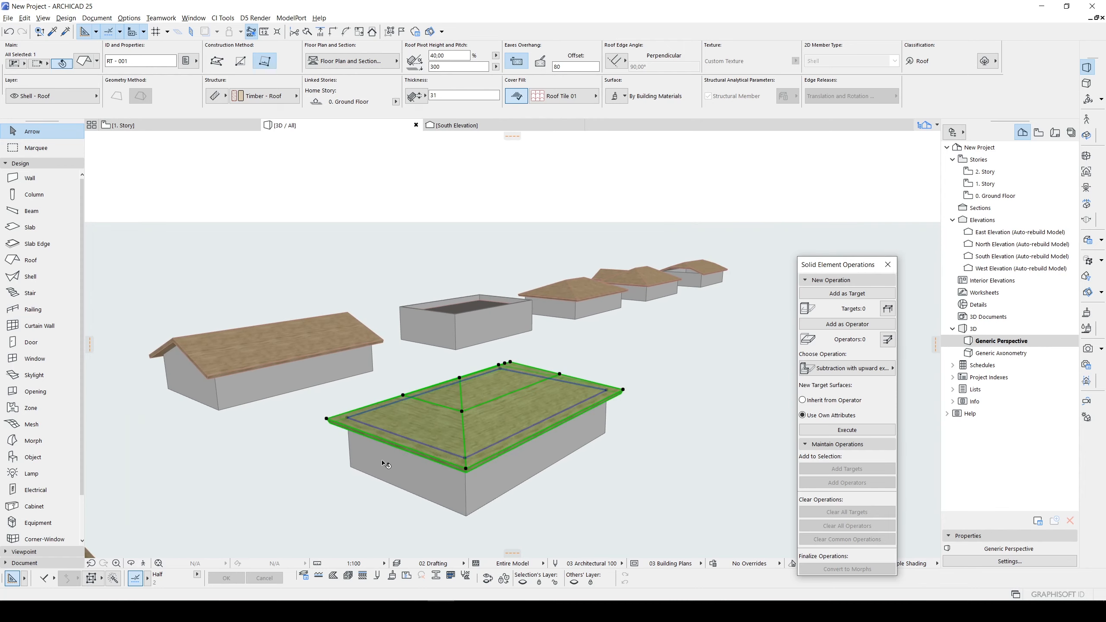
{"action": "double_click", "coordinate": [393, 409]}
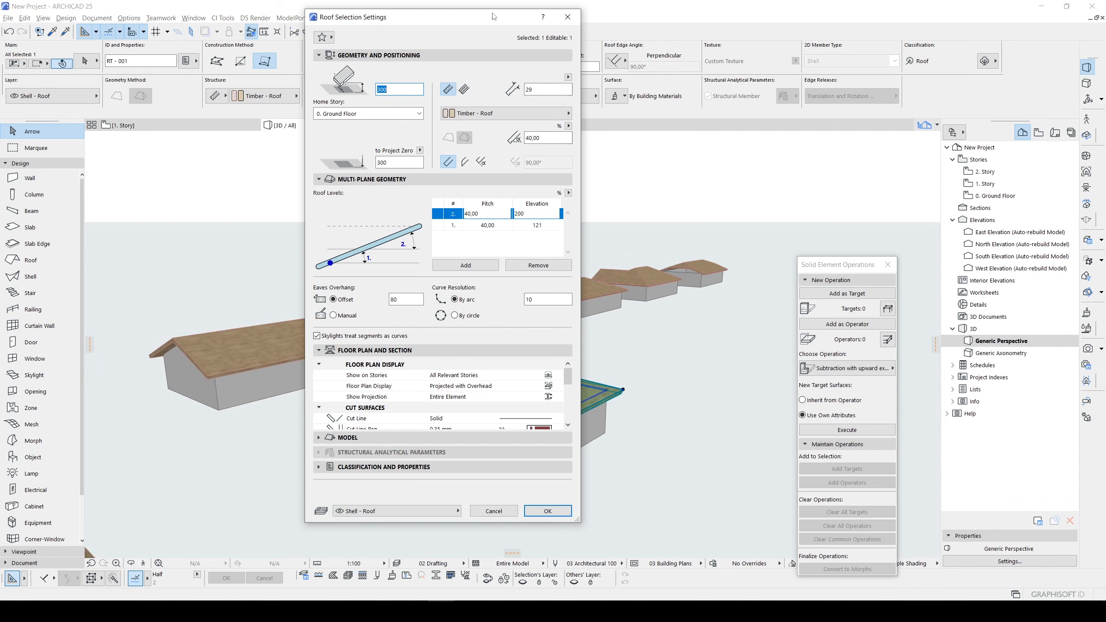
{"action": "left_click_drag", "start_coordinate": [494, 16], "coordinate": [366, 51]}
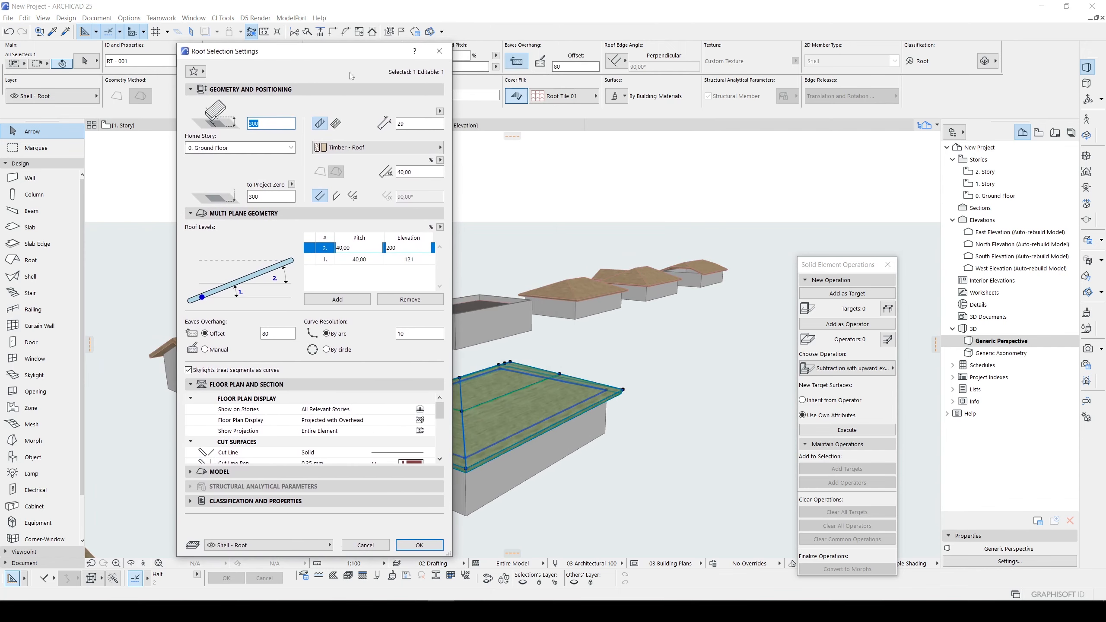
{"action": "left_click", "coordinate": [364, 259]}
{"action": "type", "text": "8"}
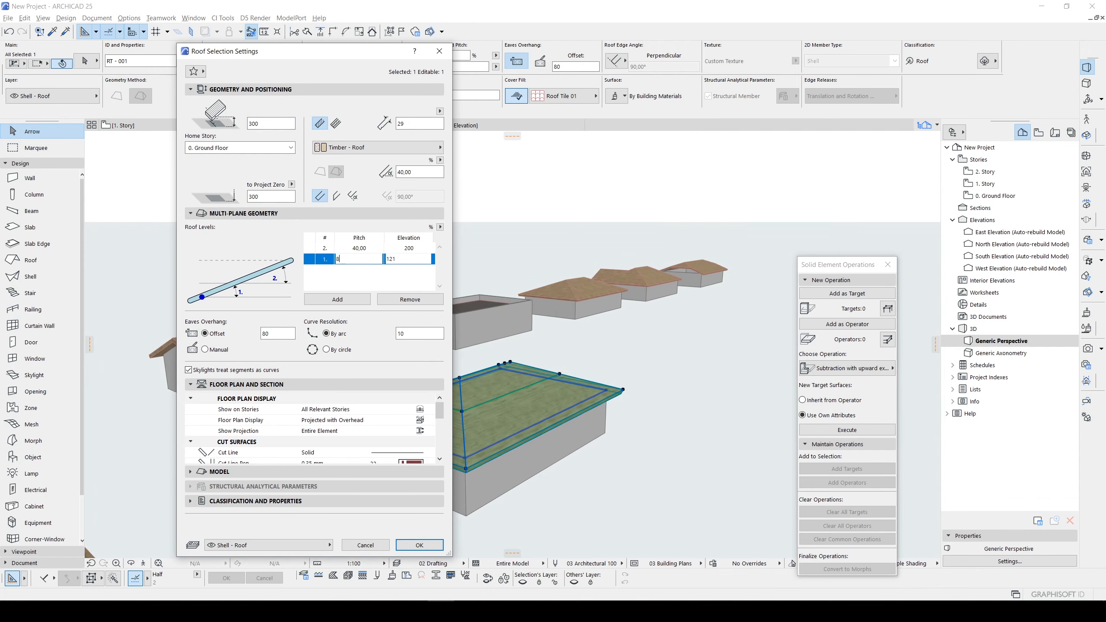
{"action": "type", "text": "0"}
{"action": "key", "text": "Return"}
Raise the break line between the mansard roof's steep lower slopes and its shallower upper slopes slightly, and deselect the roof
{"action": "middle_click_drag", "start_coordinate": [551, 416], "coordinate": [696, 435], "text": "shift"}
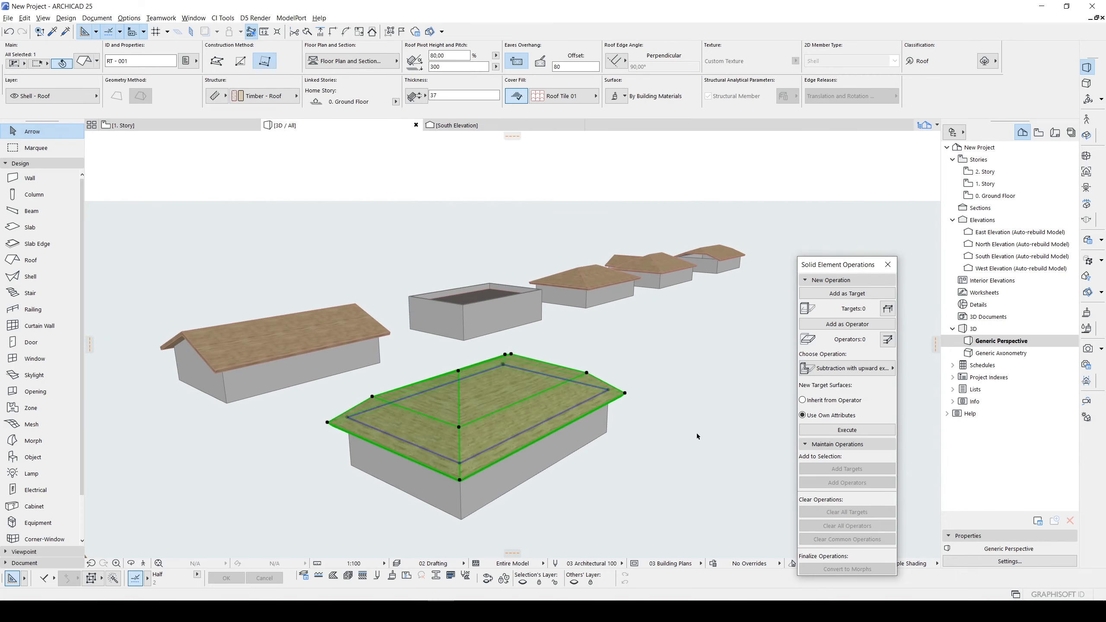
{"action": "scroll", "coordinate": [459, 428], "scroll_direction": "up", "scroll_amount": 3}
{"action": "key", "text": "ctrl+d"}
{"action": "left_click", "coordinate": [460, 427]}
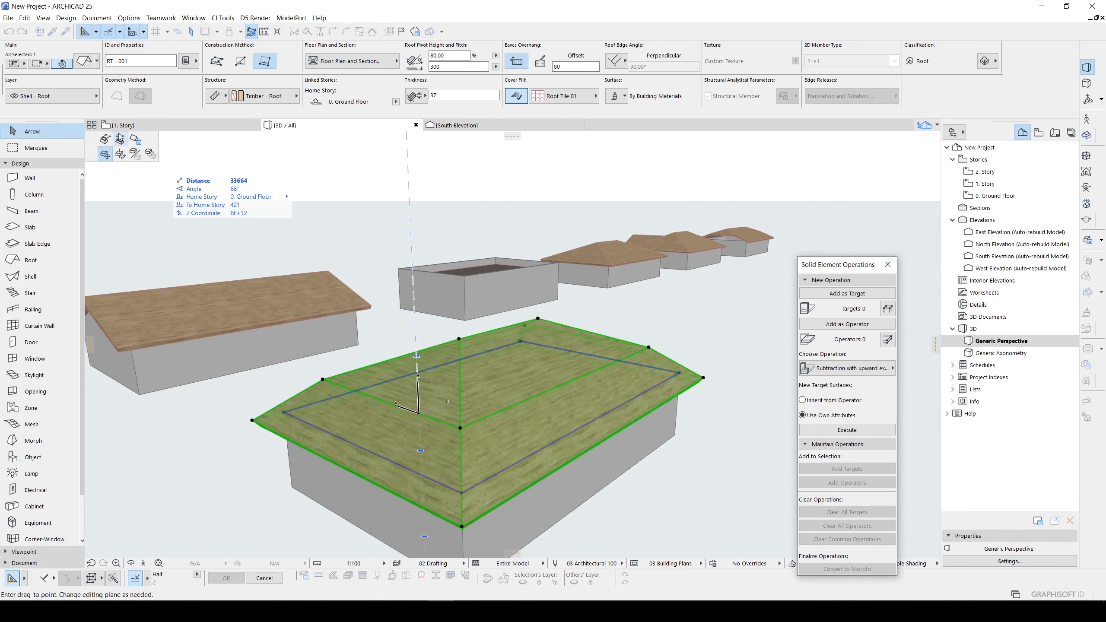
{"action": "left_click", "coordinate": [428, 410]}
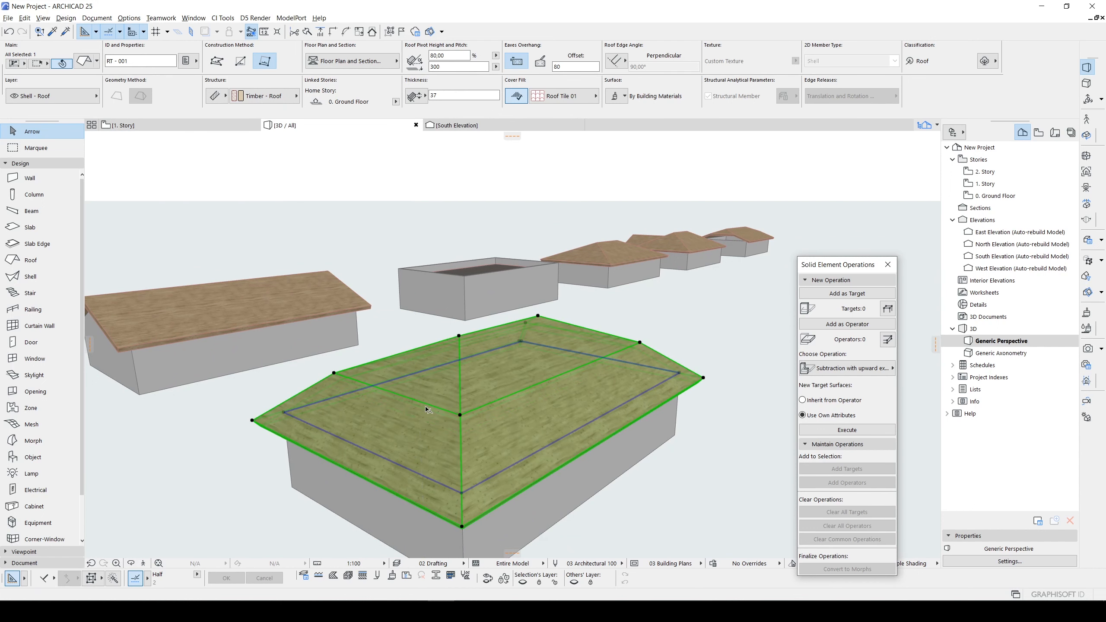
{"action": "scroll", "coordinate": [428, 409], "scroll_direction": "down", "scroll_amount": 3}
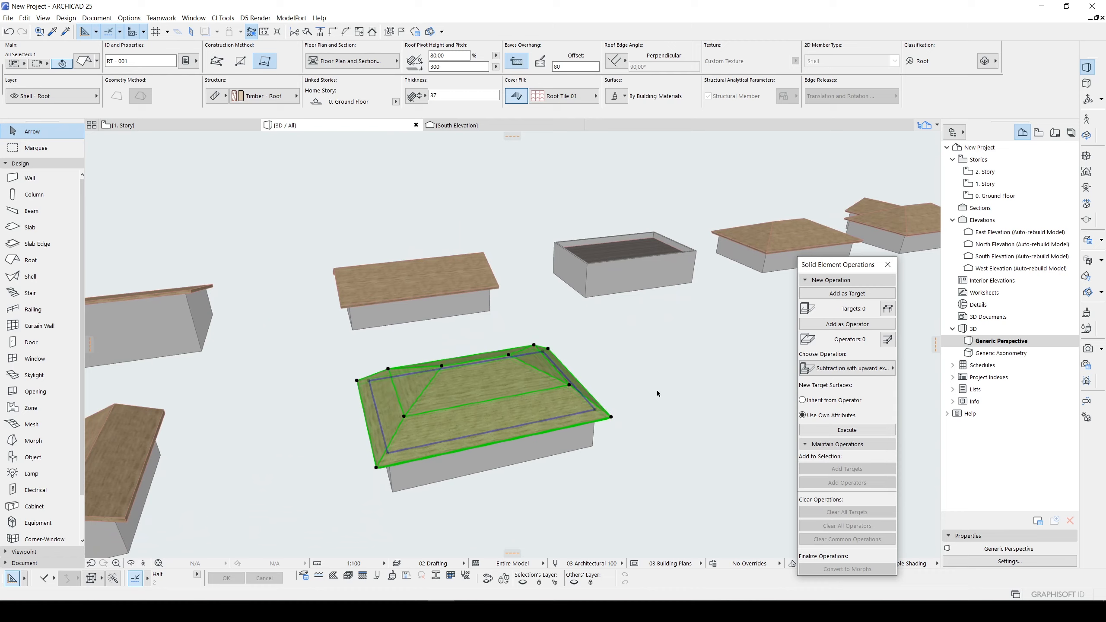
{"action": "middle_click_drag", "start_coordinate": [656, 390], "coordinate": [361, 423], "text": "shift"}
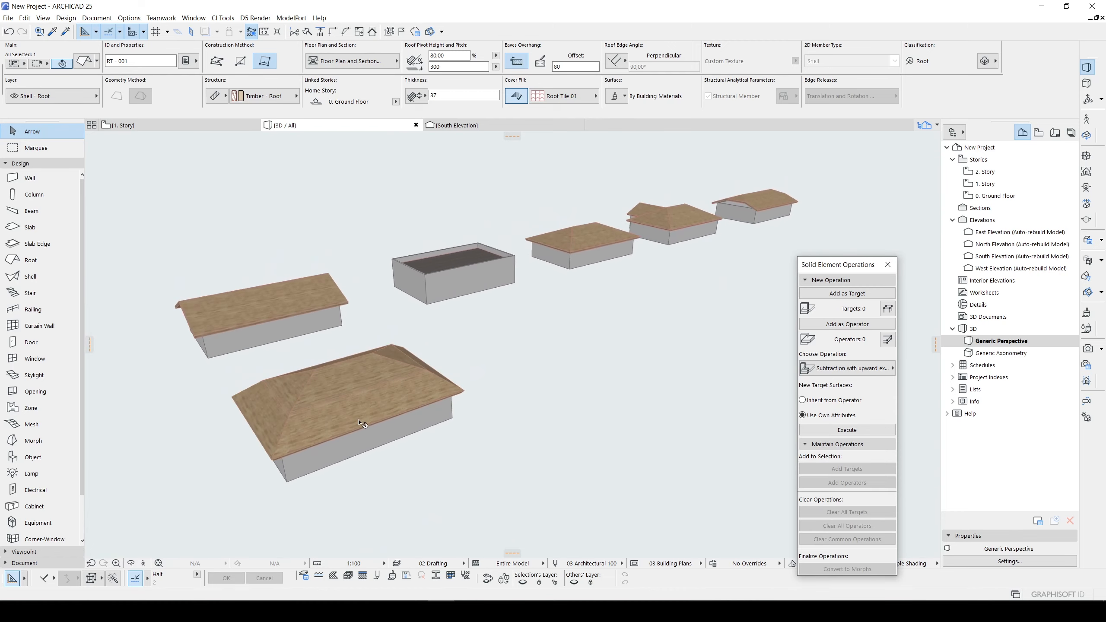
{"action": "left_click", "coordinate": [570, 380]}
{"action": "middle_click_drag", "start_coordinate": [570, 380], "coordinate": [512, 344], "text": "shift"}
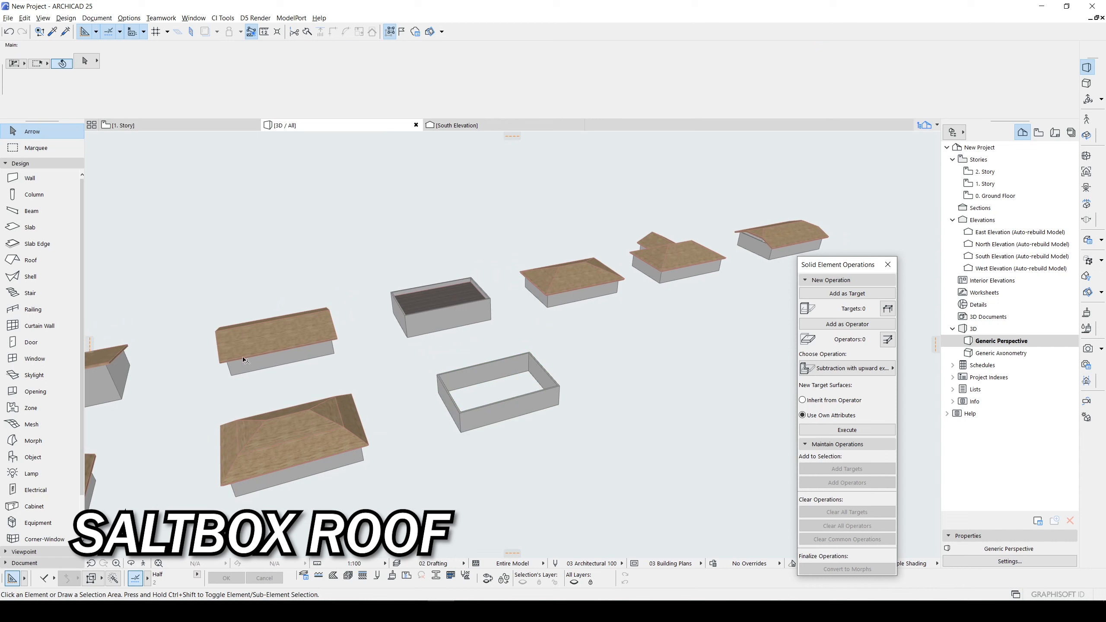
{"action": "middle_click_drag", "start_coordinate": [245, 360], "coordinate": [296, 359], "text": "shift"}
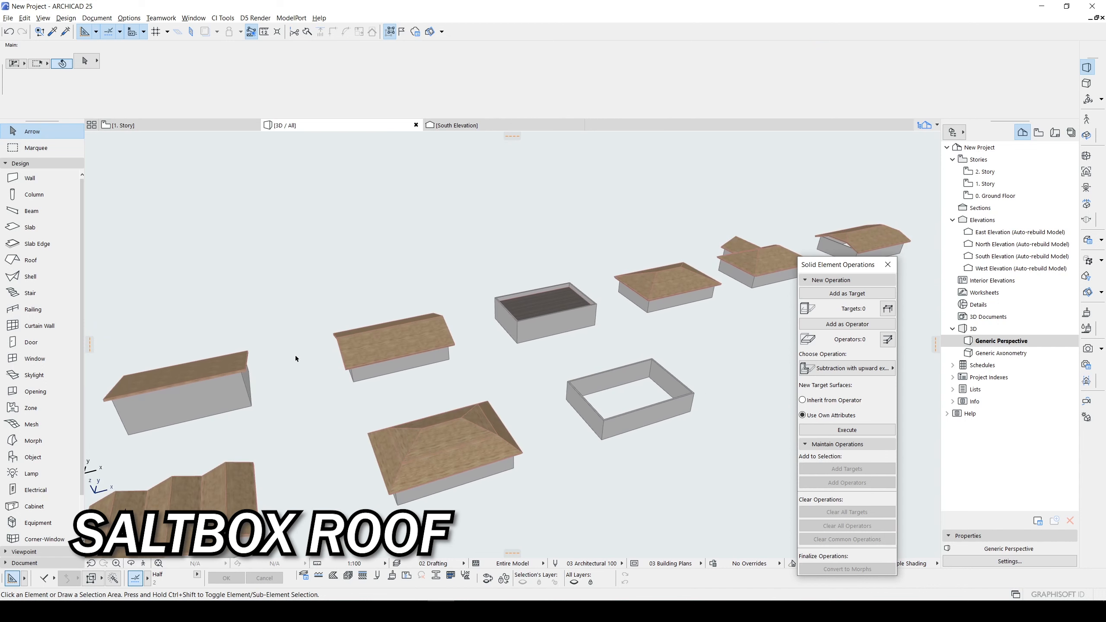
{"action": "scroll", "coordinate": [394, 351], "scroll_direction": "up", "scroll_amount": 3}
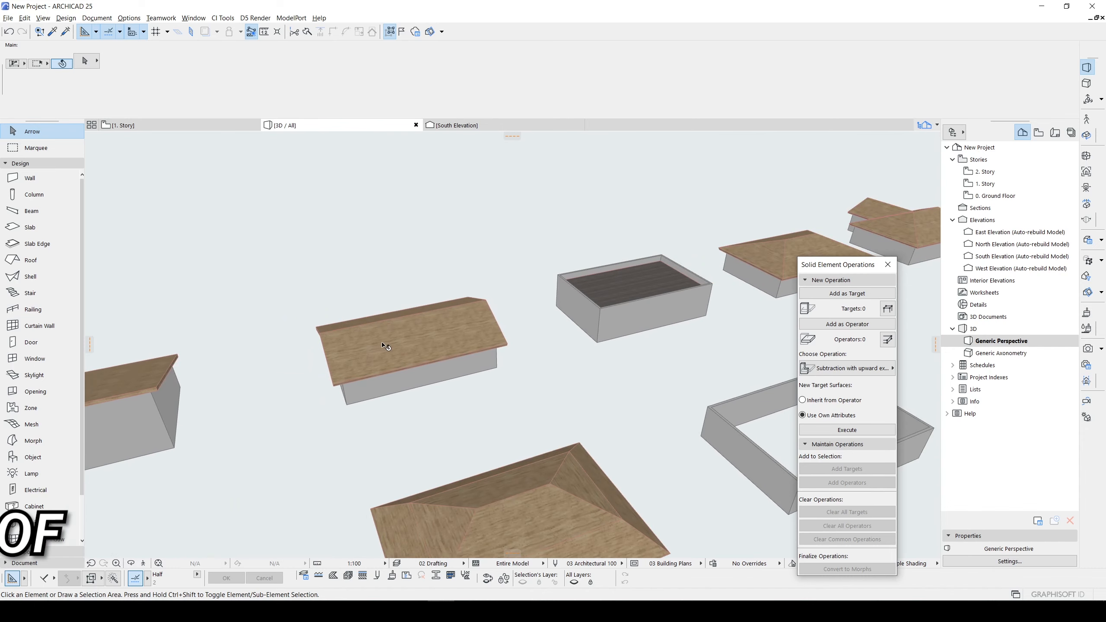
{"action": "scroll", "coordinate": [355, 333], "scroll_direction": "down", "scroll_amount": 2}
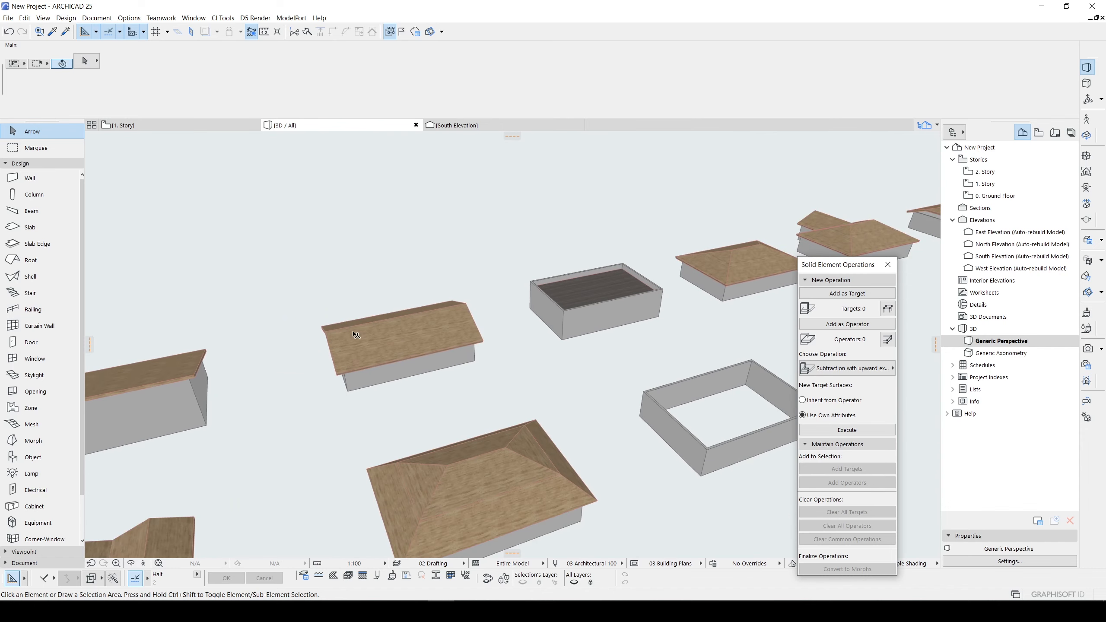
{"action": "left_click", "coordinate": [331, 294]}
{"action": "left_click", "coordinate": [297, 279]}
{"action": "scroll", "coordinate": [356, 335], "scroll_direction": "down", "scroll_amount": 1}
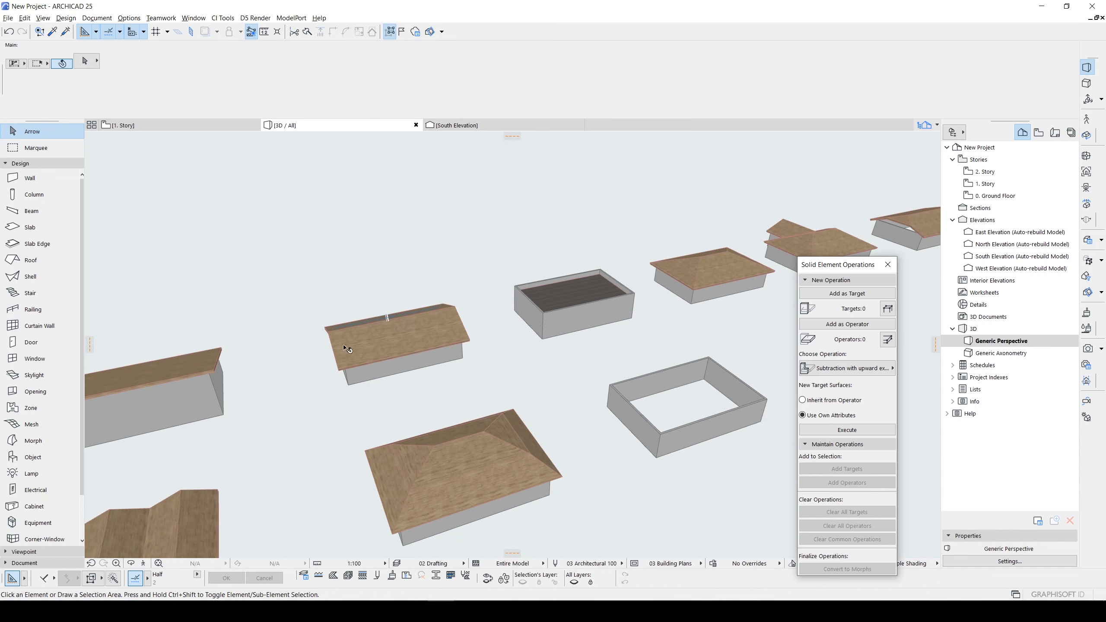
Copy the gable roof from its building onto the empty four-wall building beside the mansard roof, aligning it with the matching wall corner
{"action": "middle_click_drag", "start_coordinate": [437, 332], "coordinate": [333, 354]}
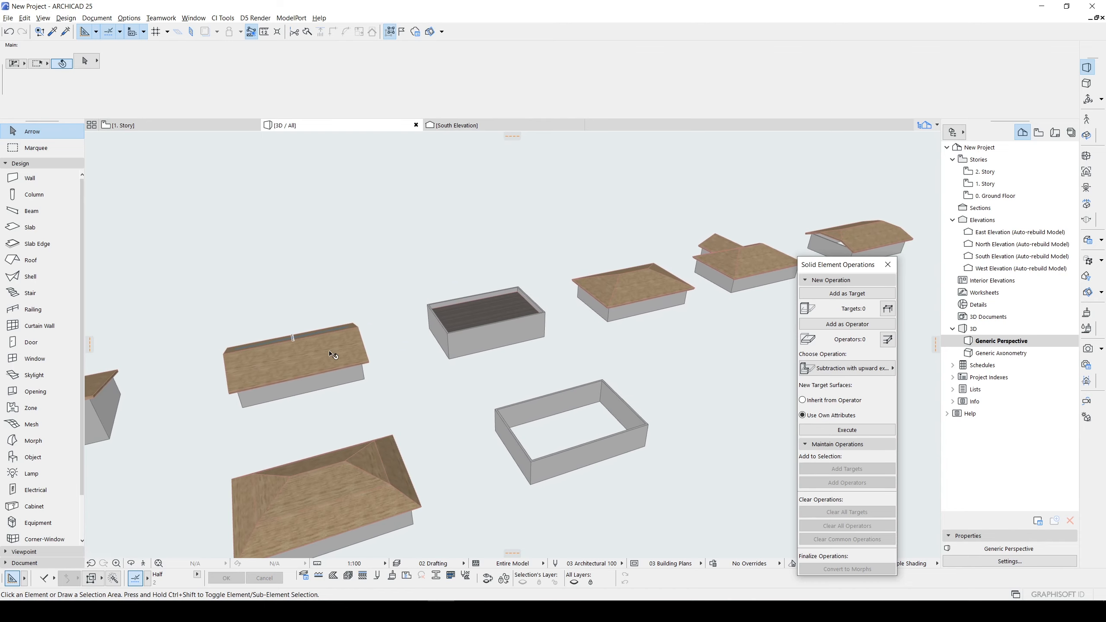
{"action": "left_click", "coordinate": [305, 359]}
{"action": "key", "text": "ctrl+shift+d"}
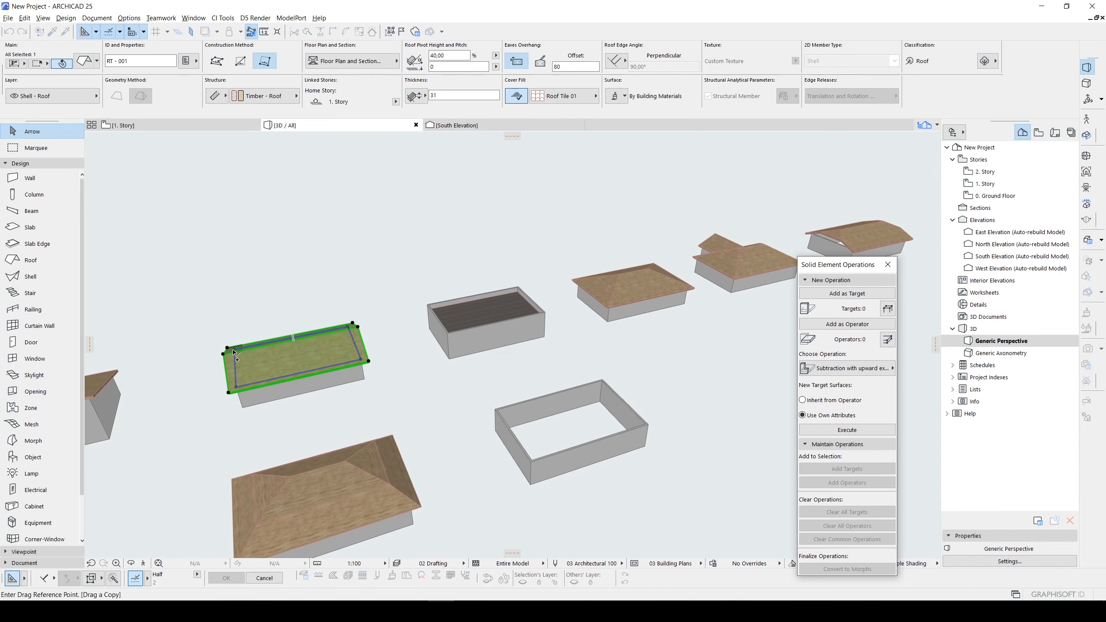
{"action": "left_click", "coordinate": [233, 350]}
{"action": "scroll", "coordinate": [513, 414], "scroll_direction": "up", "scroll_amount": 3}
{"action": "left_click", "coordinate": [484, 407]}
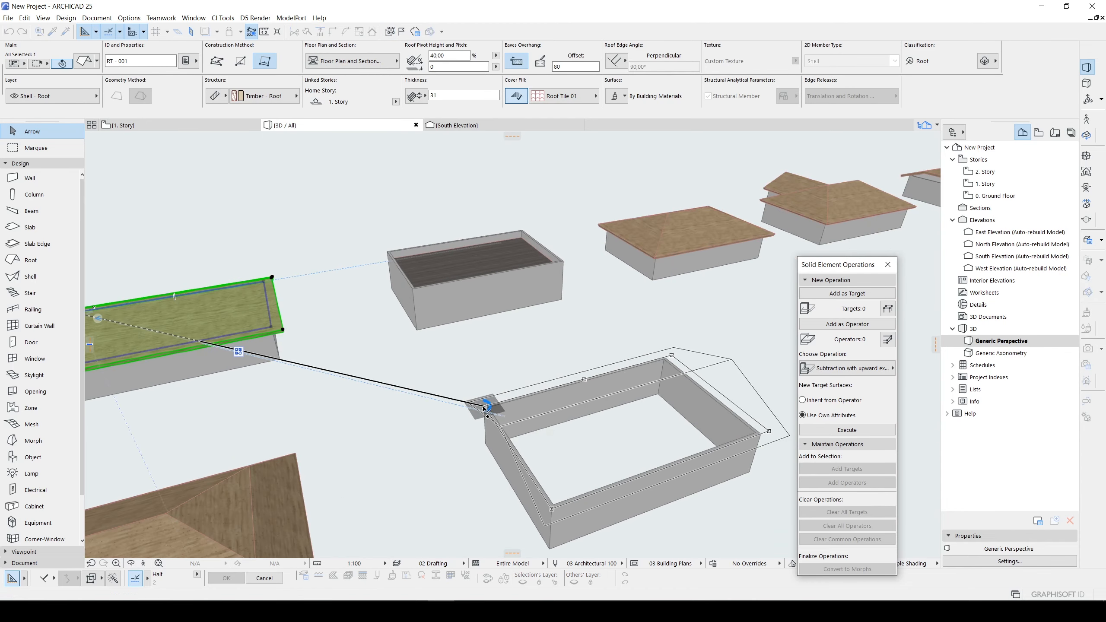
{"action": "middle_click_drag", "start_coordinate": [638, 488], "coordinate": [217, 342], "text": "shift"}
{"action": "left_click", "coordinate": [630, 427]}
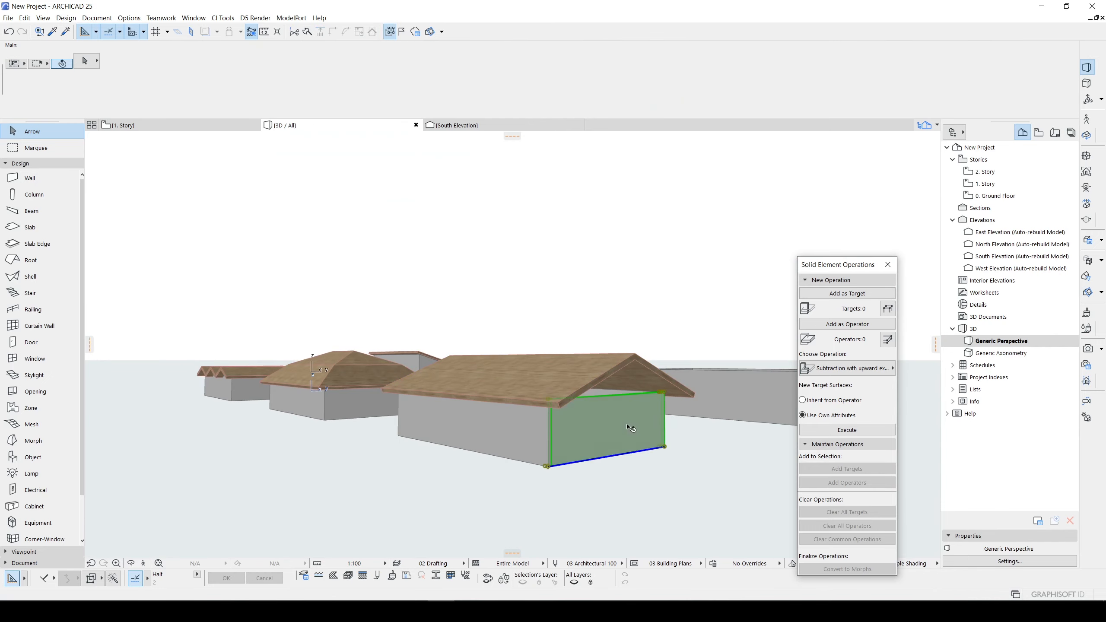
{"action": "middle_click_drag", "start_coordinate": [627, 484], "coordinate": [605, 366], "text": "shift"}
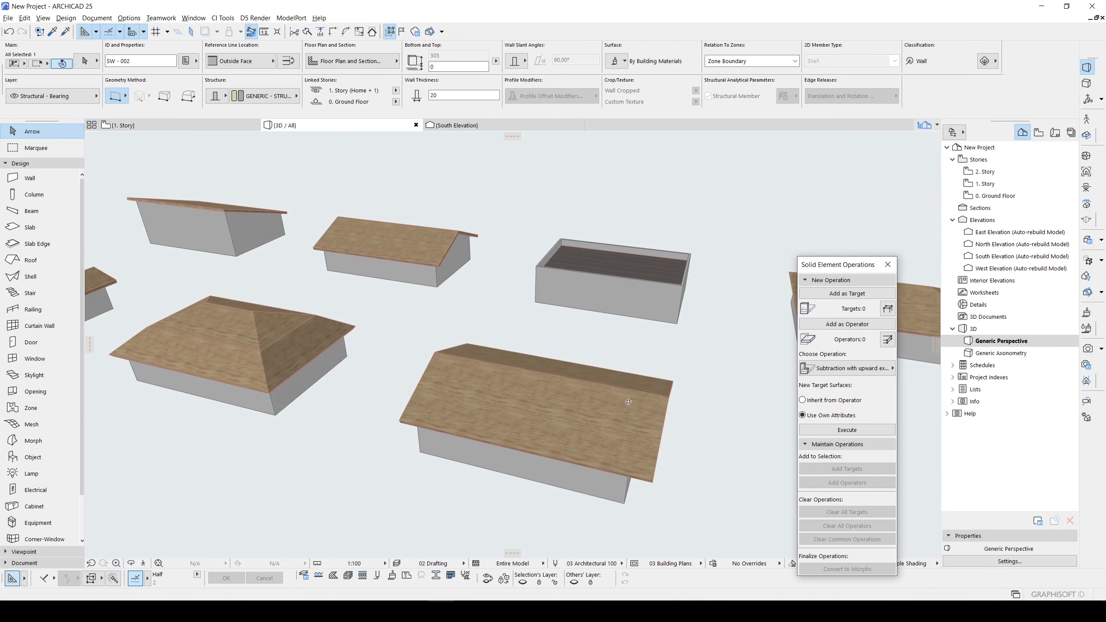
{"action": "key", "text": "Escape"}
Shift the ridge of the copied gable roof horizontally off centre to form a saltbox roof with unequal slopes
{"action": "left_click", "coordinate": [605, 398]}
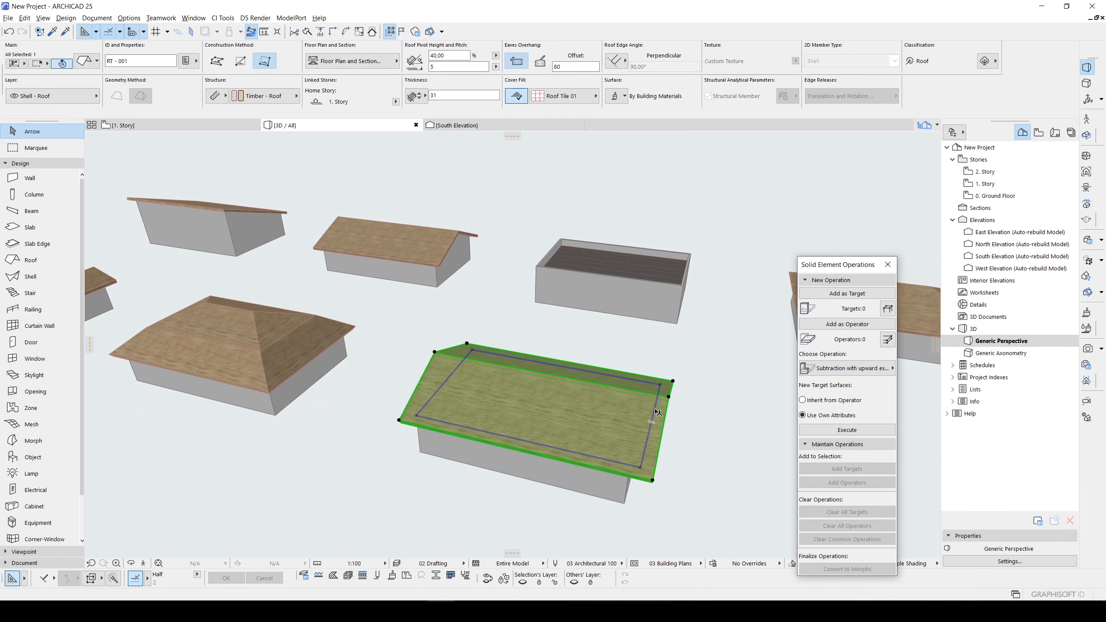
{"action": "left_click", "coordinate": [657, 412]}
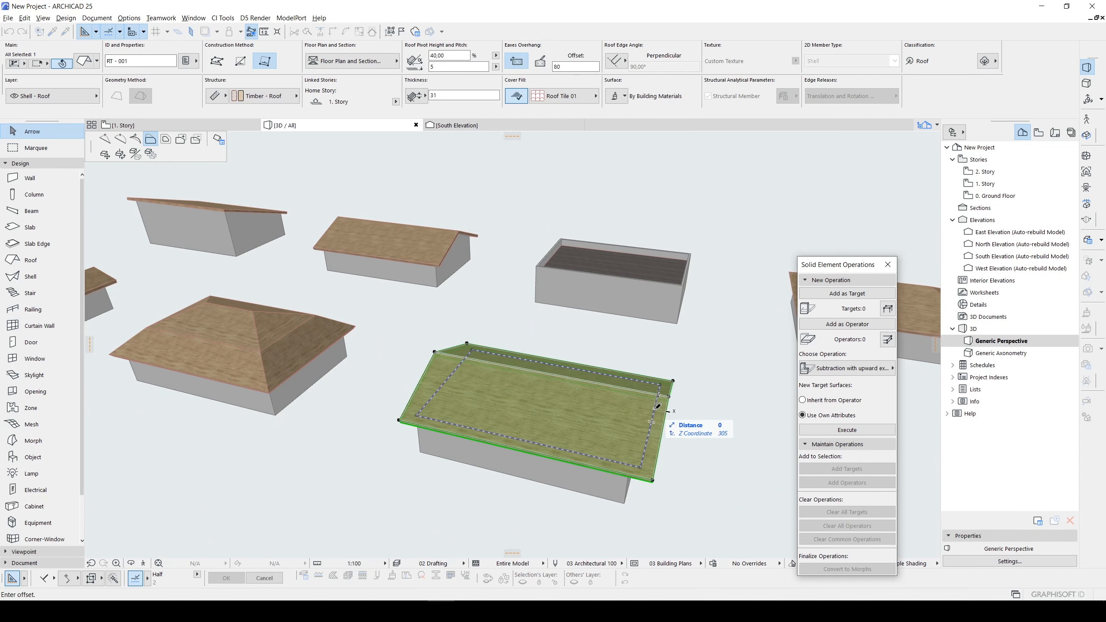
{"action": "left_click", "coordinate": [624, 504]}
{"action": "middle_click_drag", "start_coordinate": [624, 504], "coordinate": [388, 435], "text": "shift"}
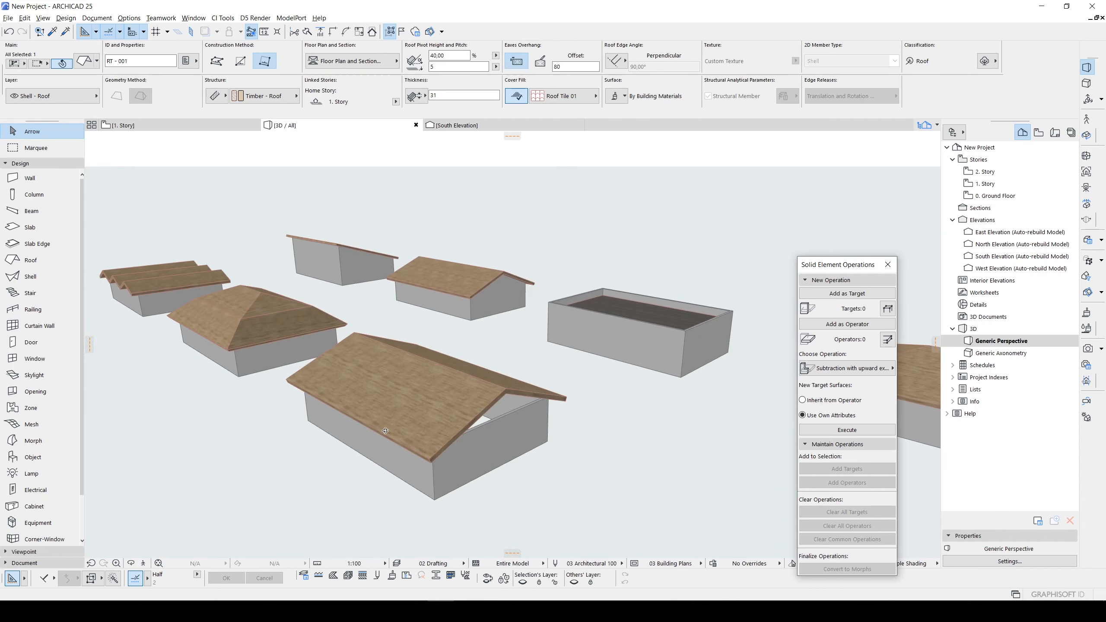
{"action": "scroll", "coordinate": [390, 433], "scroll_direction": "up", "scroll_amount": 1}
{"action": "left_click", "coordinate": [536, 379]}
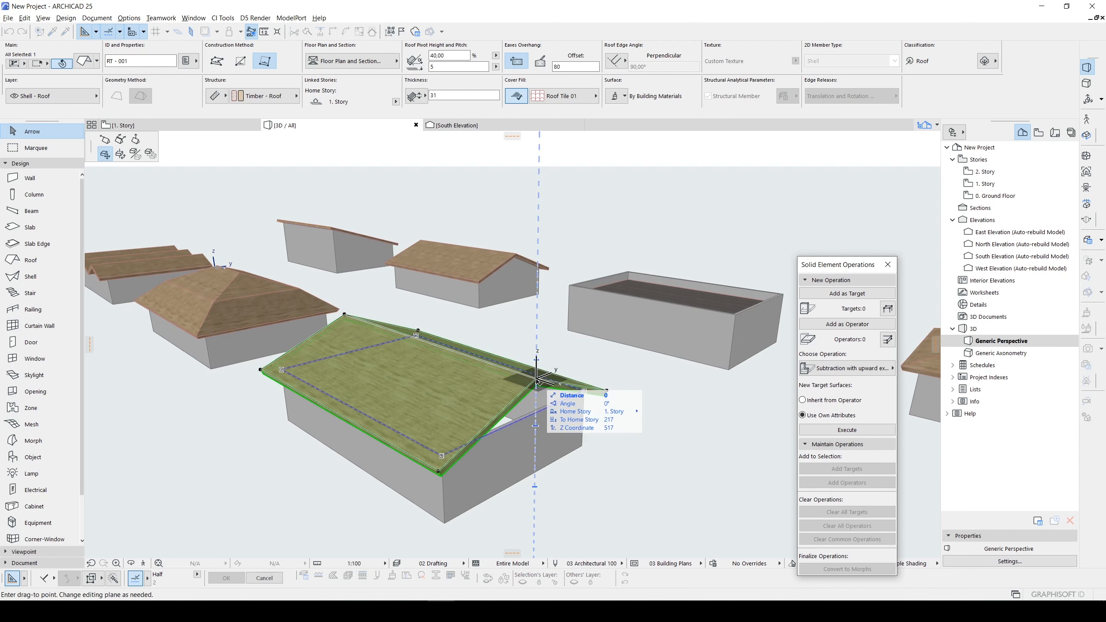
{"action": "left_click", "coordinate": [124, 142]}
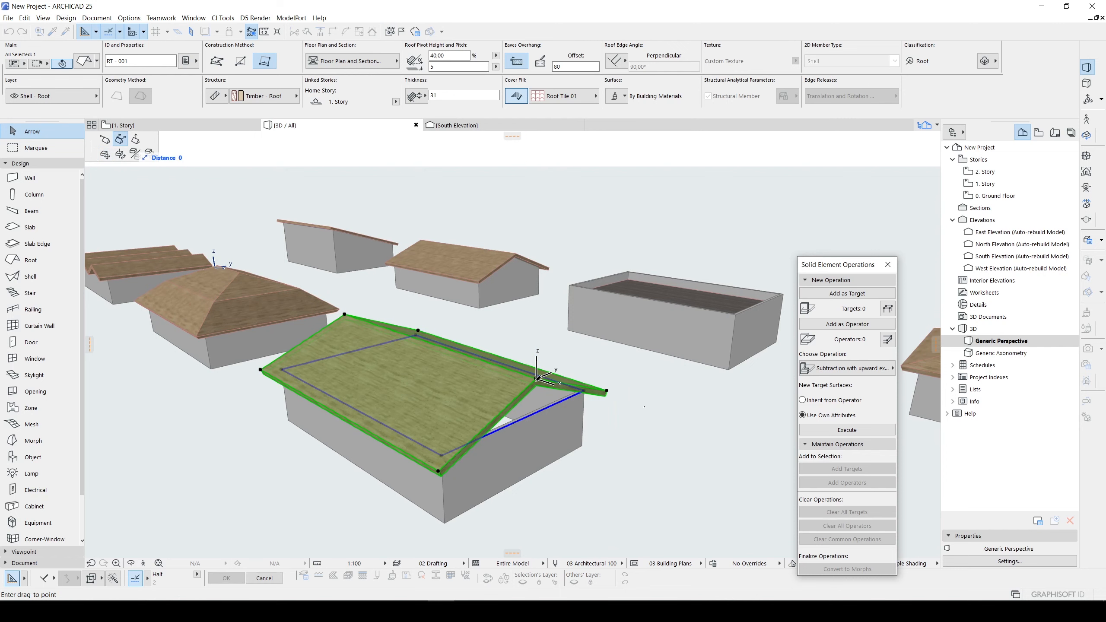
{"action": "left_click", "coordinate": [486, 397]}
{"action": "left_click", "coordinate": [570, 460]}
Select both end walls under the saltbox roof and stretch their tops up to the ridge height of 517
{"action": "left_click", "coordinate": [559, 440]}
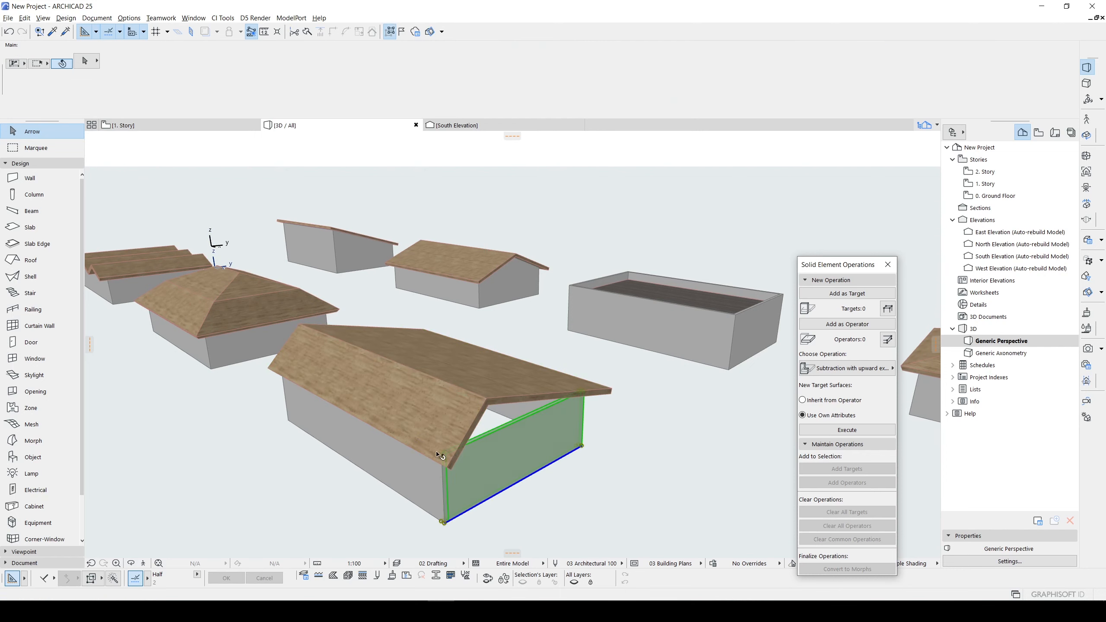
{"action": "middle_click_drag", "start_coordinate": [561, 442], "coordinate": [492, 483], "text": "shift"}
{"action": "left_click", "coordinate": [487, 486], "text": "shift"}
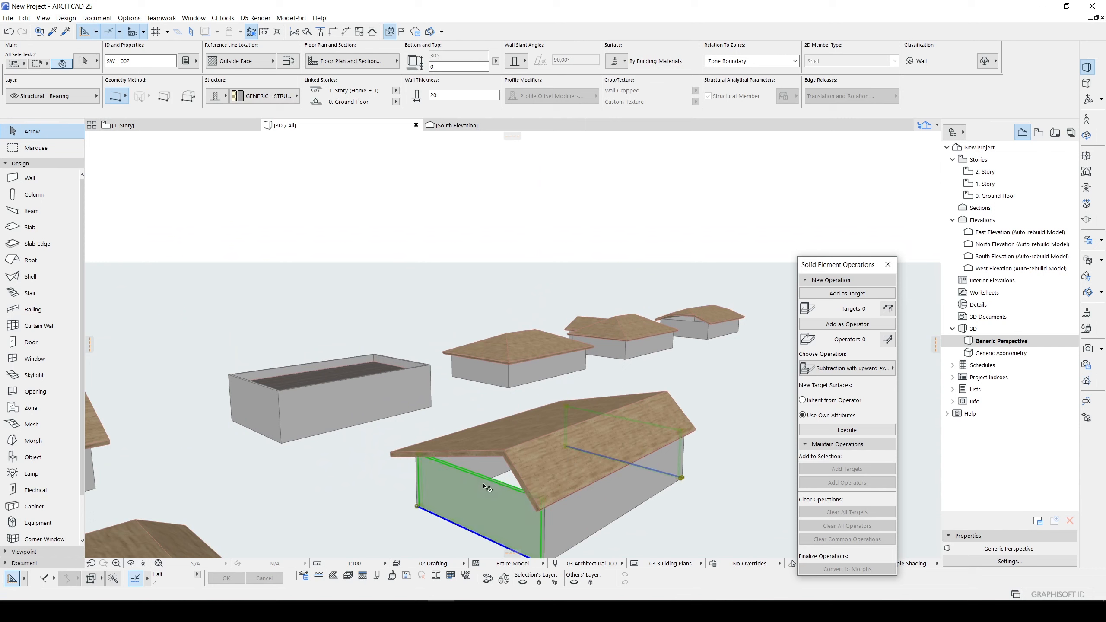
{"action": "left_click", "coordinate": [544, 501]}
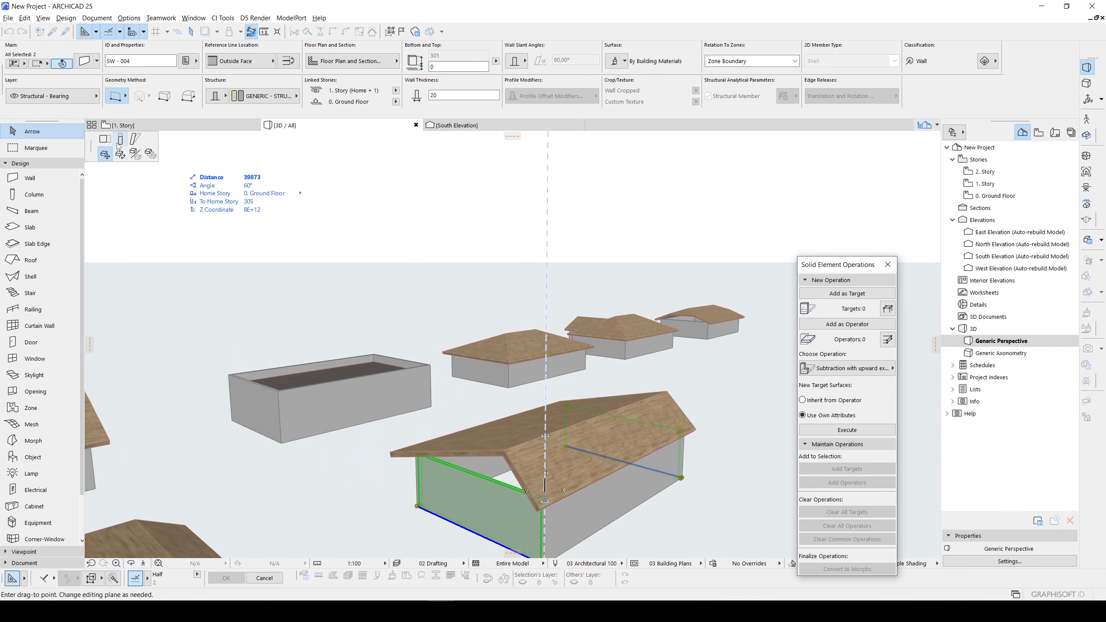
{"action": "left_click", "coordinate": [671, 386]}
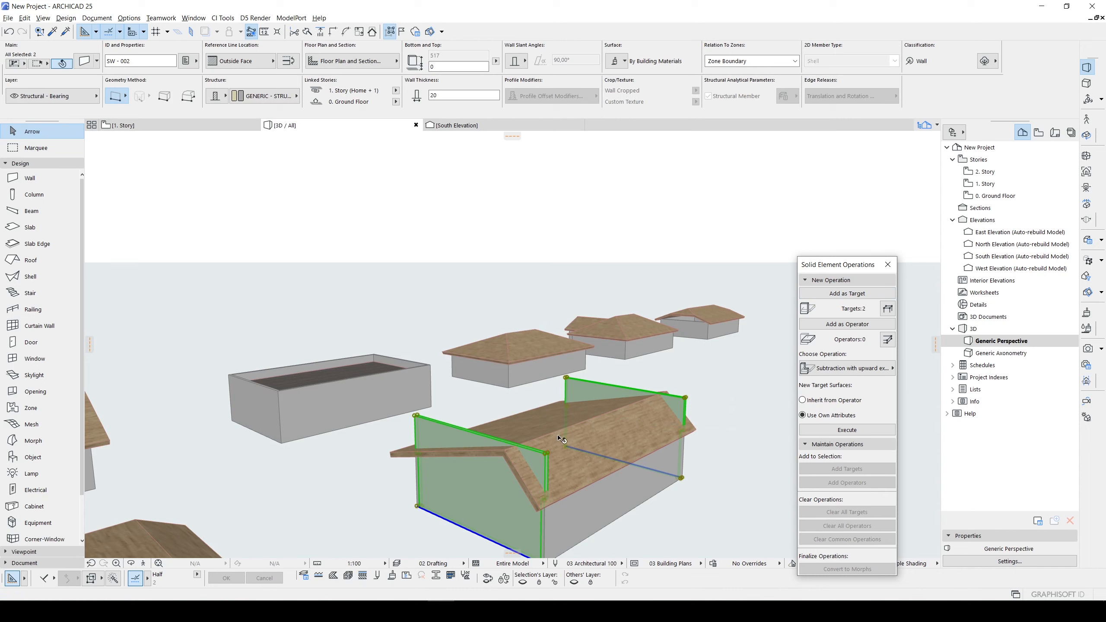
Trim the two raised end walls to the saltbox roof, keeping the part below it, and deselect
{"action": "right_click", "coordinate": [765, 351]}
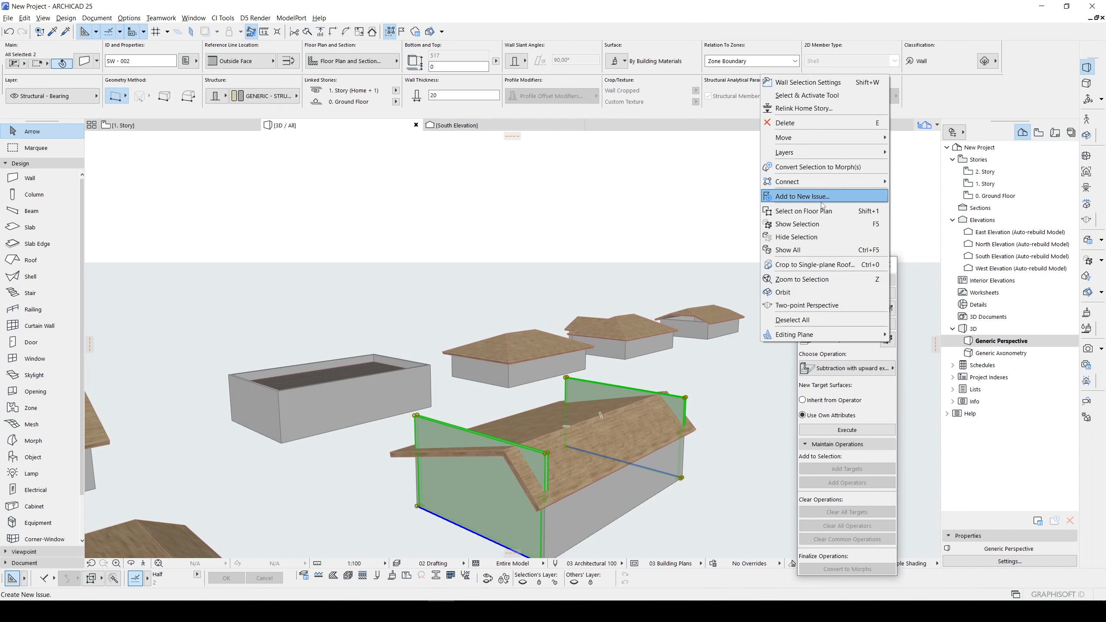
{"action": "mouse_move", "coordinate": [827, 182]}
{"action": "left_click", "coordinate": [936, 181]}
{"action": "left_click", "coordinate": [542, 436]}
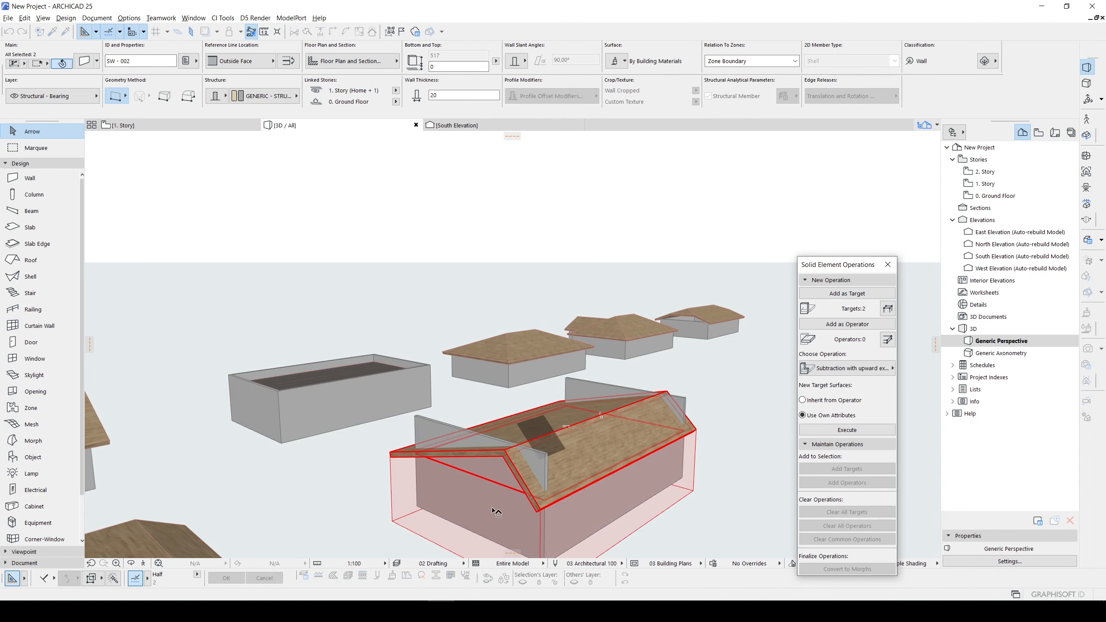
{"action": "left_click", "coordinate": [492, 509]}
{"action": "left_click", "coordinate": [722, 404]}
Copy one gable section of the M-shaped roof onto the empty four-wall building, aligning its corner with the matching wall corner
{"action": "scroll", "coordinate": [653, 394], "scroll_direction": "down", "scroll_amount": 2}
{"action": "middle_click_drag", "start_coordinate": [595, 388], "coordinate": [512, 344], "text": "shift"}
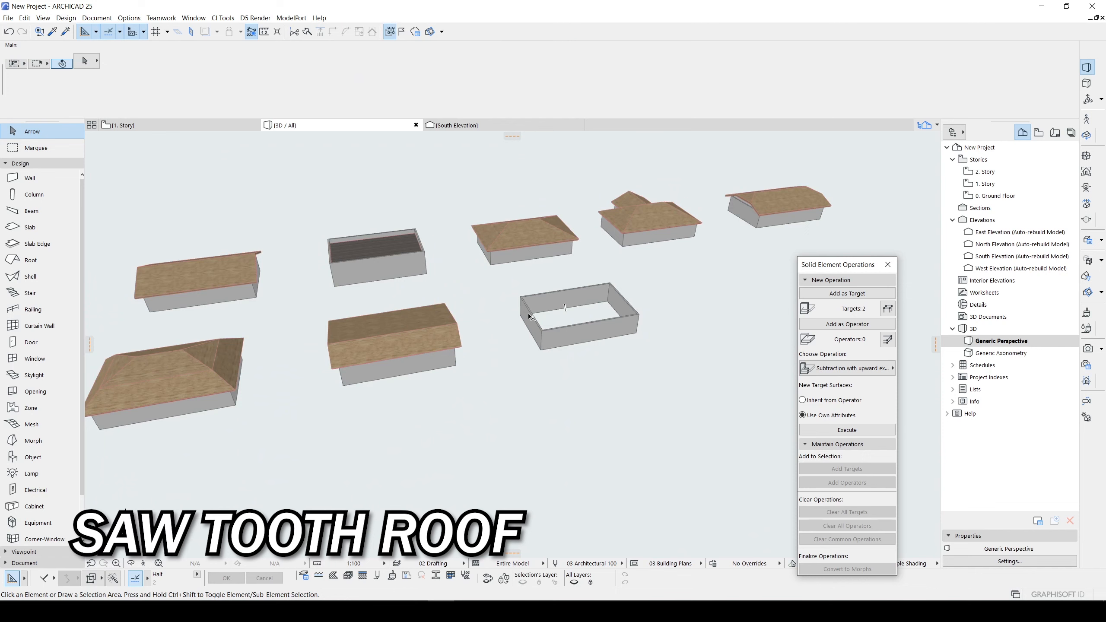
{"action": "scroll", "coordinate": [529, 317], "scroll_direction": "down", "scroll_amount": 2}
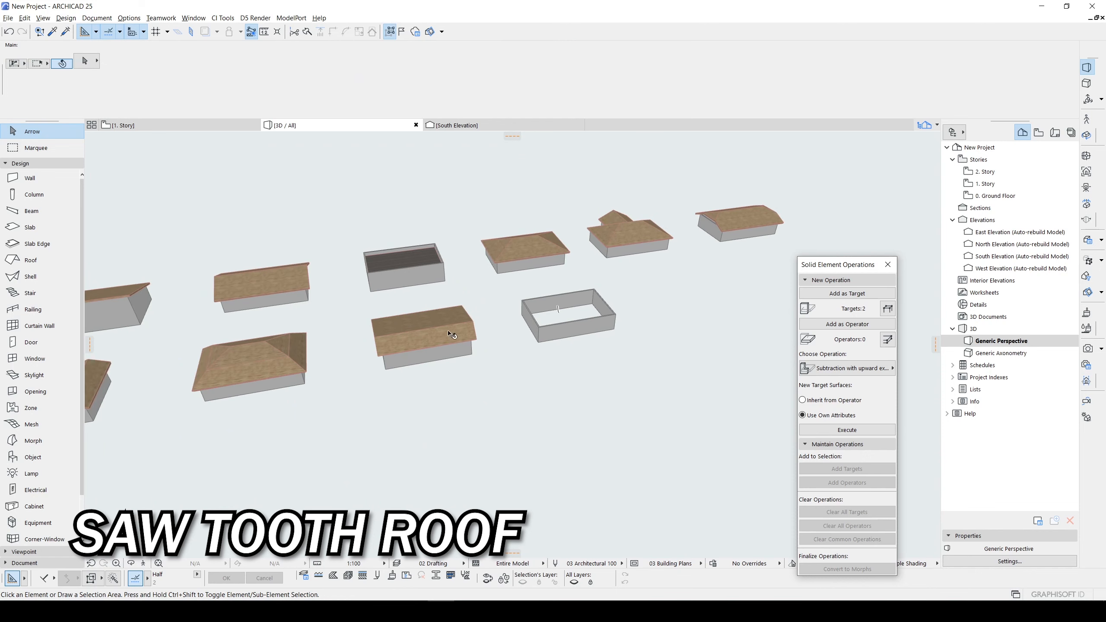
{"action": "middle_click_drag", "start_coordinate": [449, 332], "coordinate": [526, 331]}
{"action": "mouse_move", "coordinate": [365, 335]}
{"action": "middle_mouse_down"}
{"action": "mouse_move", "coordinate": [597, 301]}
{"action": "mouse_move", "coordinate": [365, 339]}
{"action": "middle_mouse_up"}
{"action": "scroll", "coordinate": [330, 347], "scroll_direction": "up", "scroll_amount": 2}
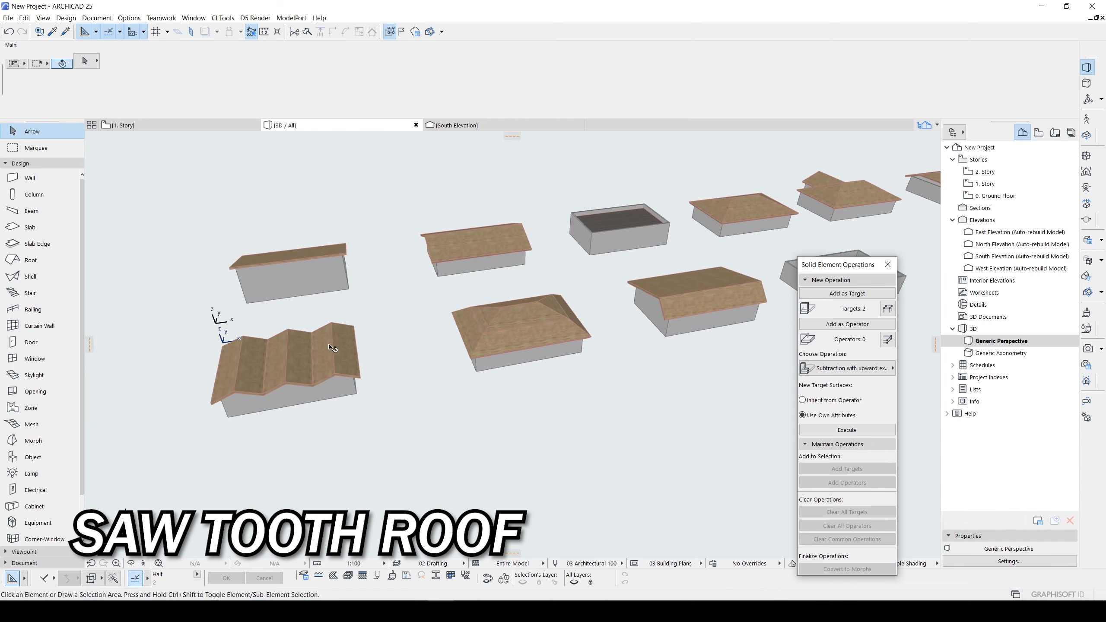
{"action": "left_click", "coordinate": [334, 348]}
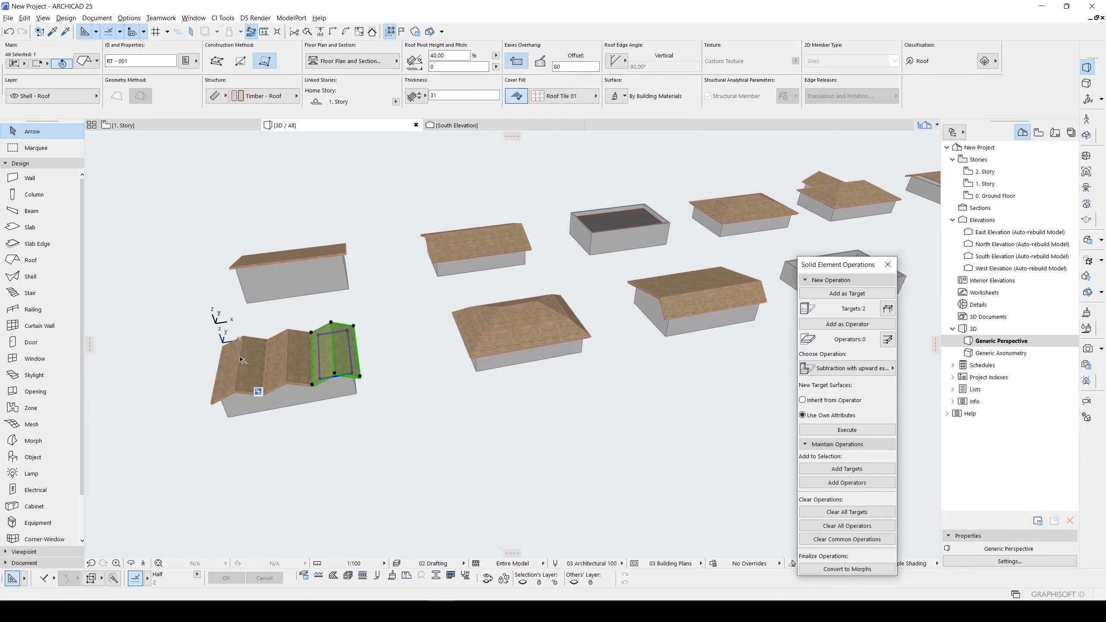
{"action": "key", "text": "ctrl+shift+d"}
{"action": "left_click", "coordinate": [219, 398]}
{"action": "middle_click_drag", "start_coordinate": [782, 290], "coordinate": [512, 353]}
{"action": "scroll", "coordinate": [512, 353], "scroll_direction": "up", "scroll_amount": 4}
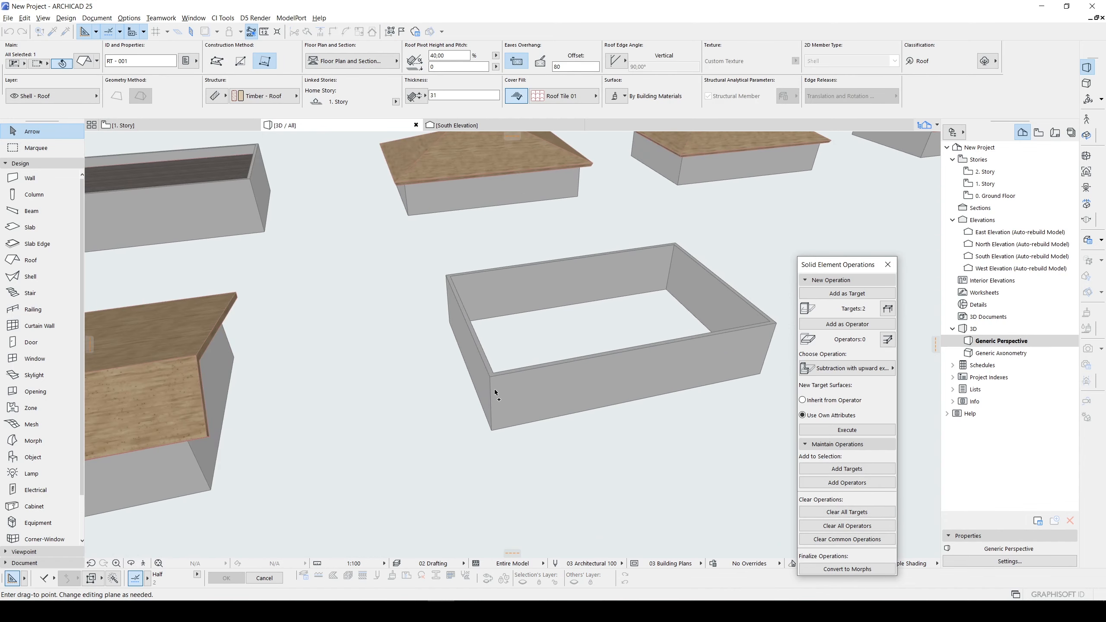
{"action": "left_click", "coordinate": [495, 377]}
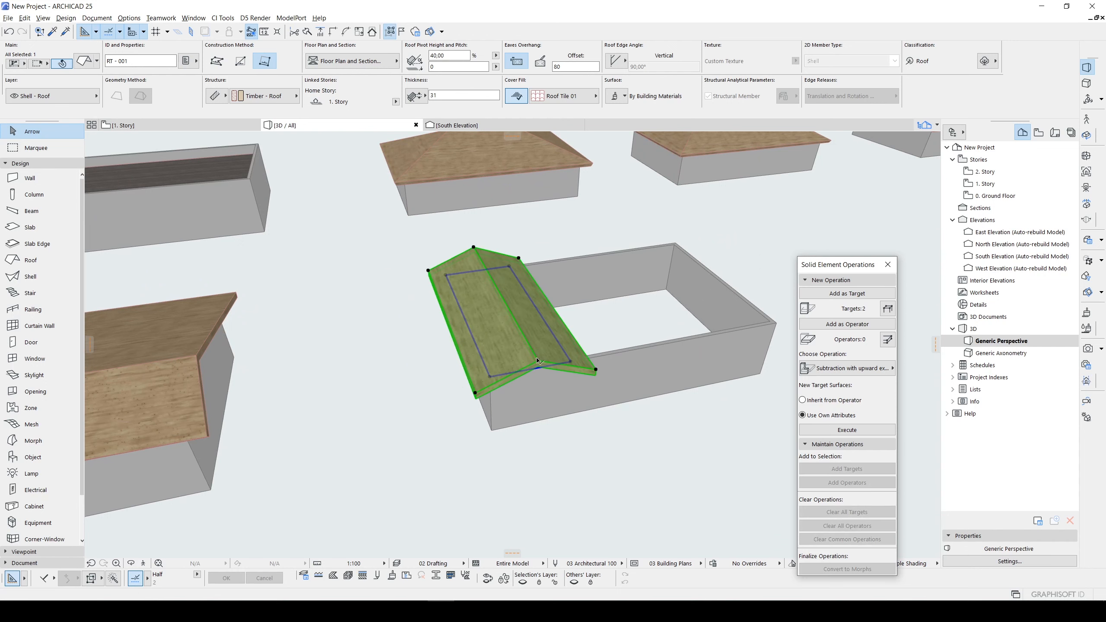
Shift the copied roof section's ridge horizontally toward the middle of the building to create an asymmetrical saw-tooth profile
{"action": "left_click", "coordinate": [538, 361]}
{"action": "left_click", "coordinate": [105, 140]}
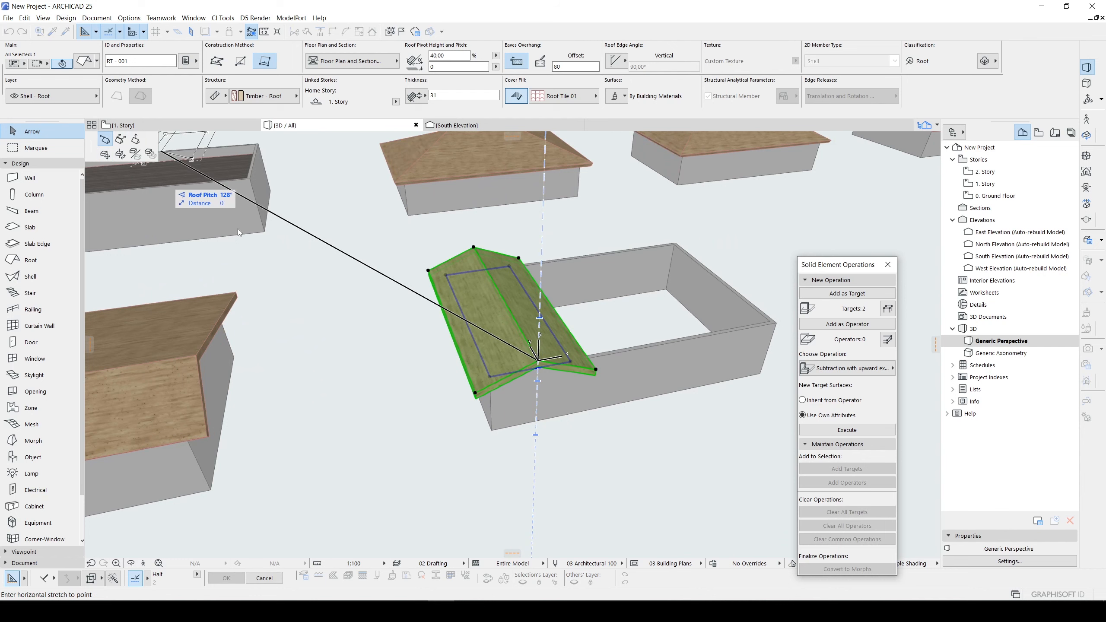
{"action": "left_click", "coordinate": [124, 142]}
{"action": "left_click", "coordinate": [570, 362]}
{"action": "middle_click_drag", "start_coordinate": [610, 356], "coordinate": [472, 300]}
{"action": "left_click", "coordinate": [465, 311]}
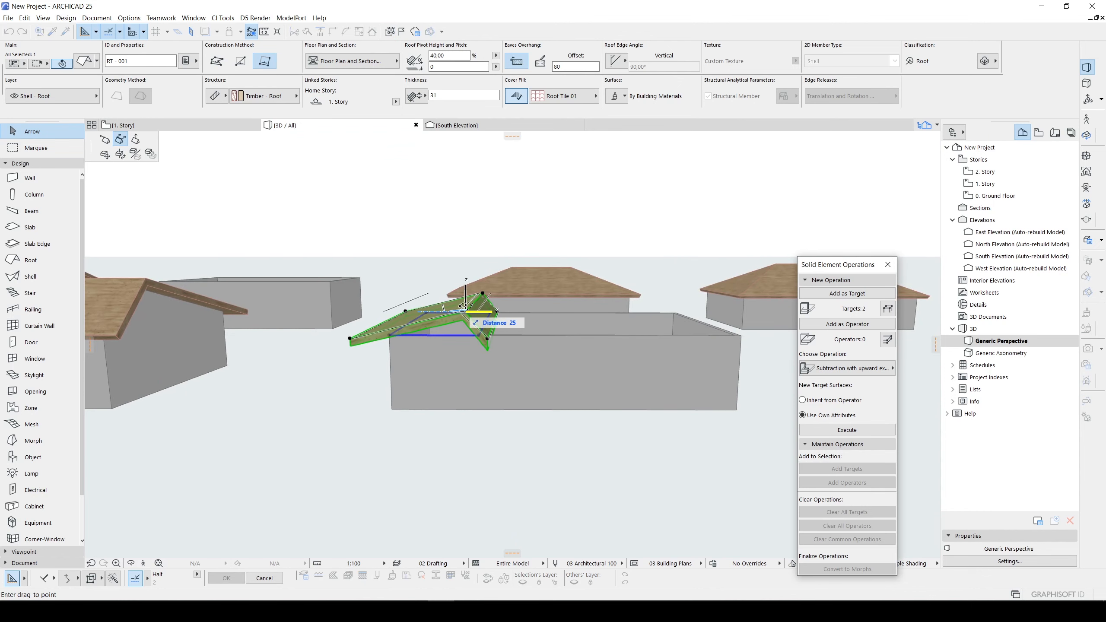
{"action": "left_click", "coordinate": [464, 307]}
{"action": "middle_click_drag", "start_coordinate": [463, 308], "coordinate": [475, 355], "text": "shift"}
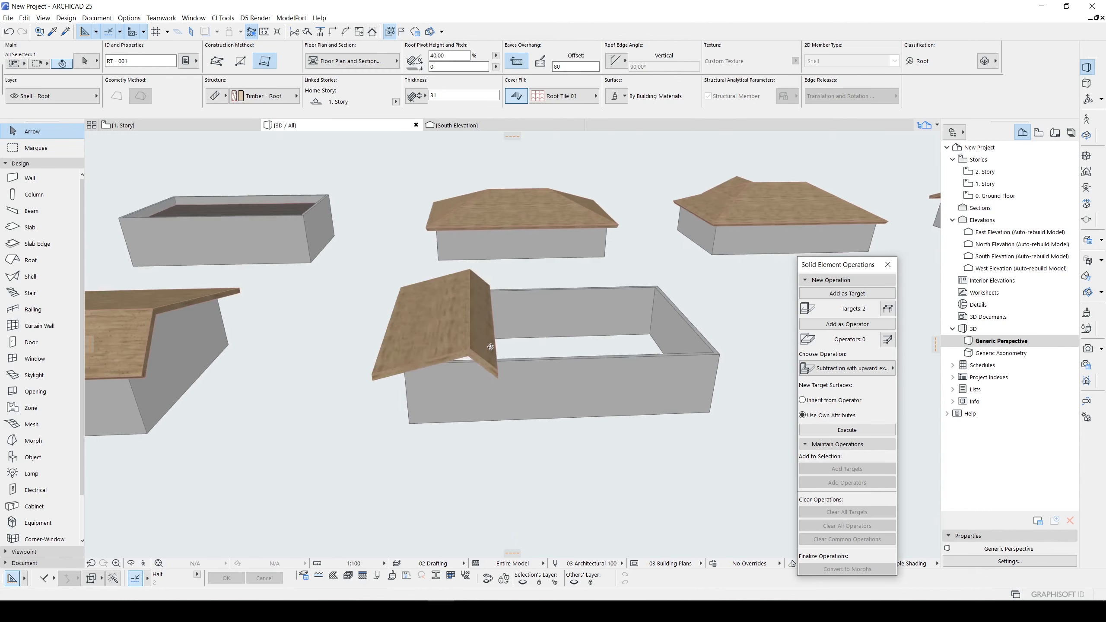
Copy the saw-tooth section twice, corner to corner, to cover the building's length, and close the Solid Element Operations palette
{"action": "key", "text": "ctrl+shift+d"}
{"action": "left_click", "coordinate": [373, 378]}
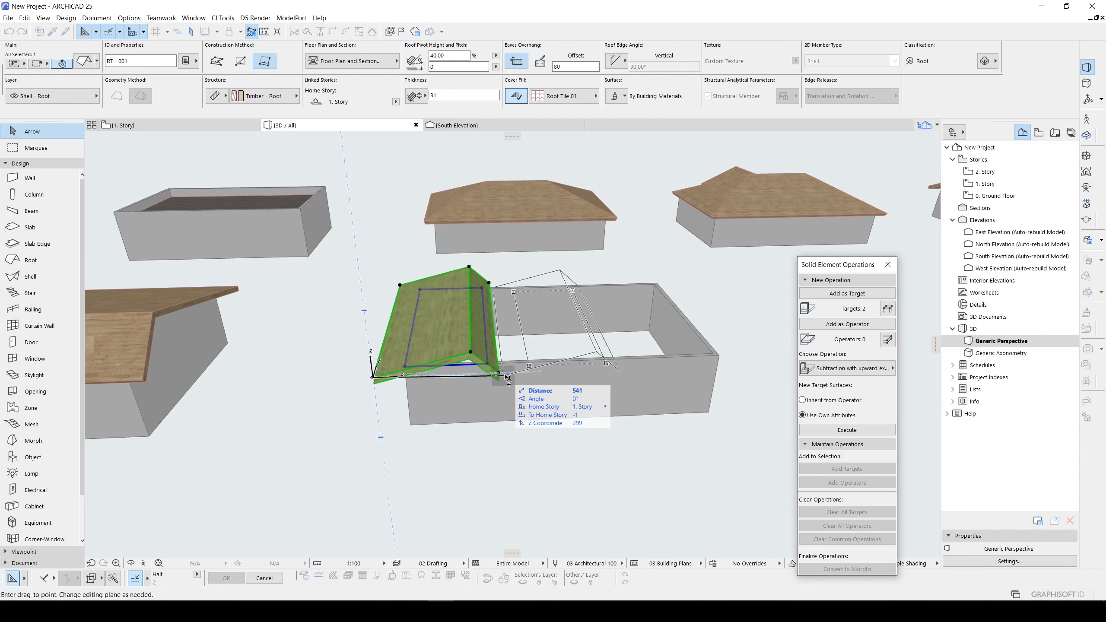
{"action": "left_click", "coordinate": [500, 374]}
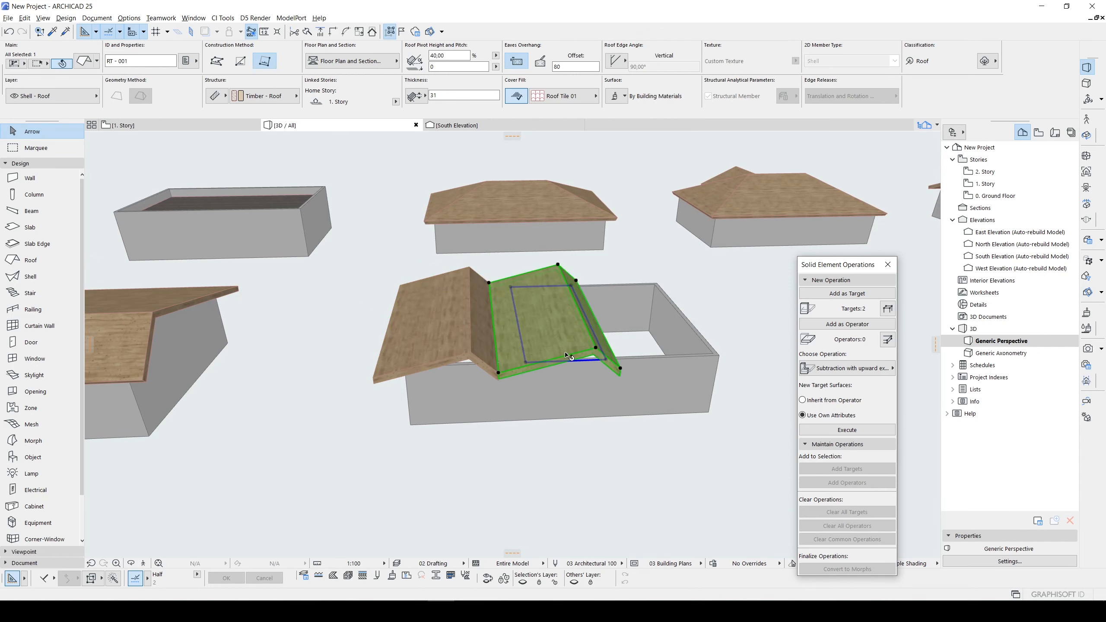
{"action": "middle_click_drag", "start_coordinate": [500, 374], "coordinate": [454, 303], "text": "shift"}
{"action": "left_click", "coordinate": [535, 380]}
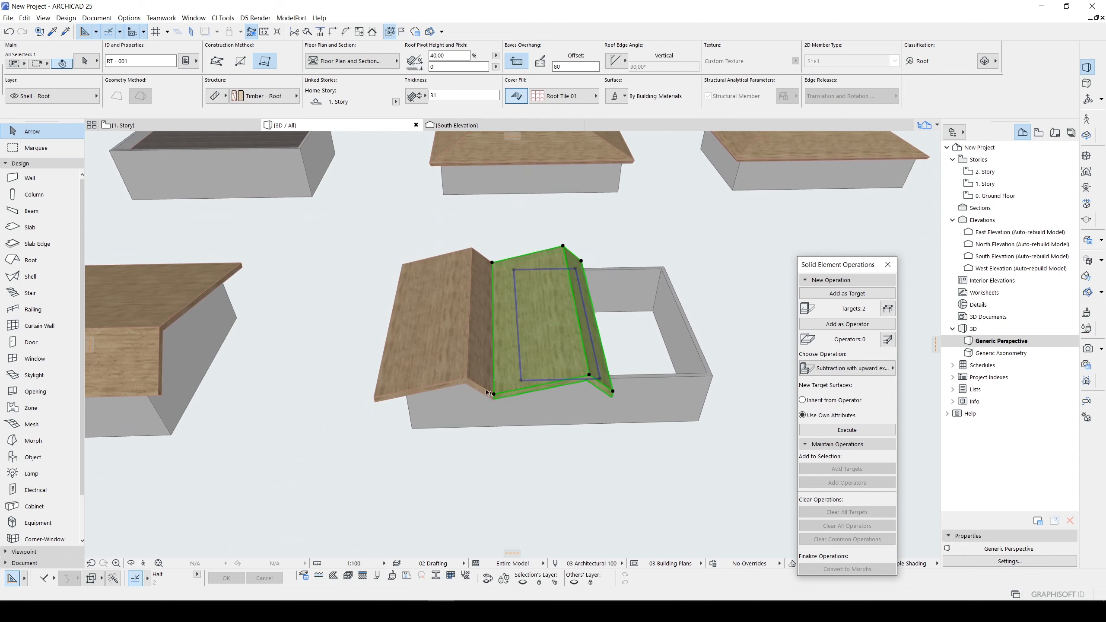
{"action": "left_click", "coordinate": [614, 391]}
{"action": "middle_click_drag", "start_coordinate": [614, 391], "coordinate": [555, 316], "text": "shift"}
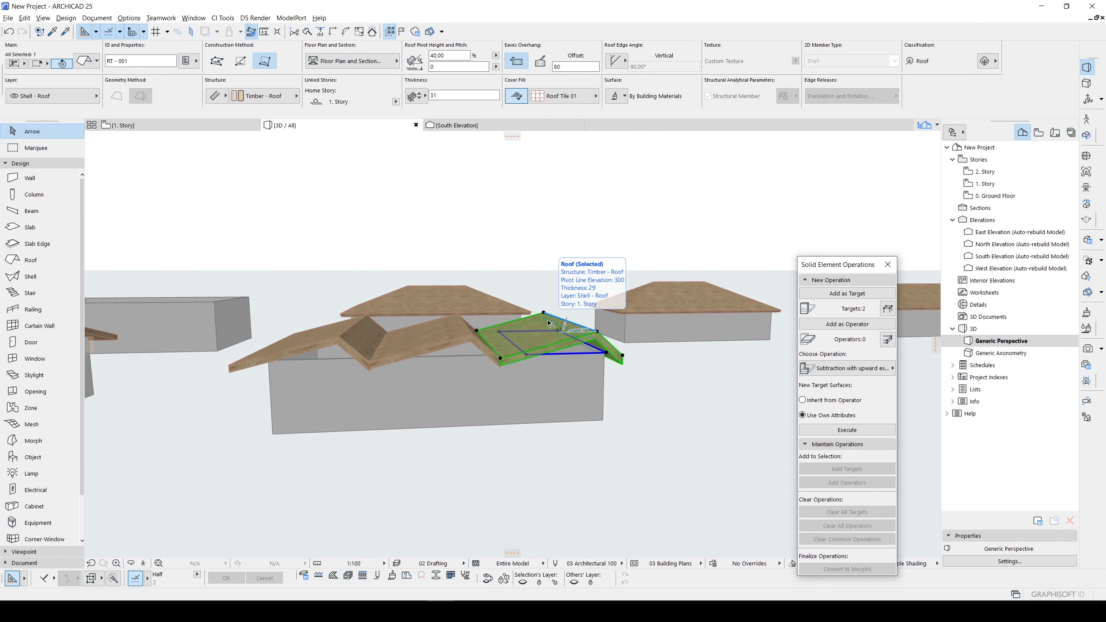
{"action": "key", "text": "Escape"}
{"action": "left_click", "coordinate": [887, 264]}
{"action": "middle_click_drag", "start_coordinate": [545, 357], "coordinate": [486, 457], "text": "shift"}
{"action": "left_click", "coordinate": [487, 457]}
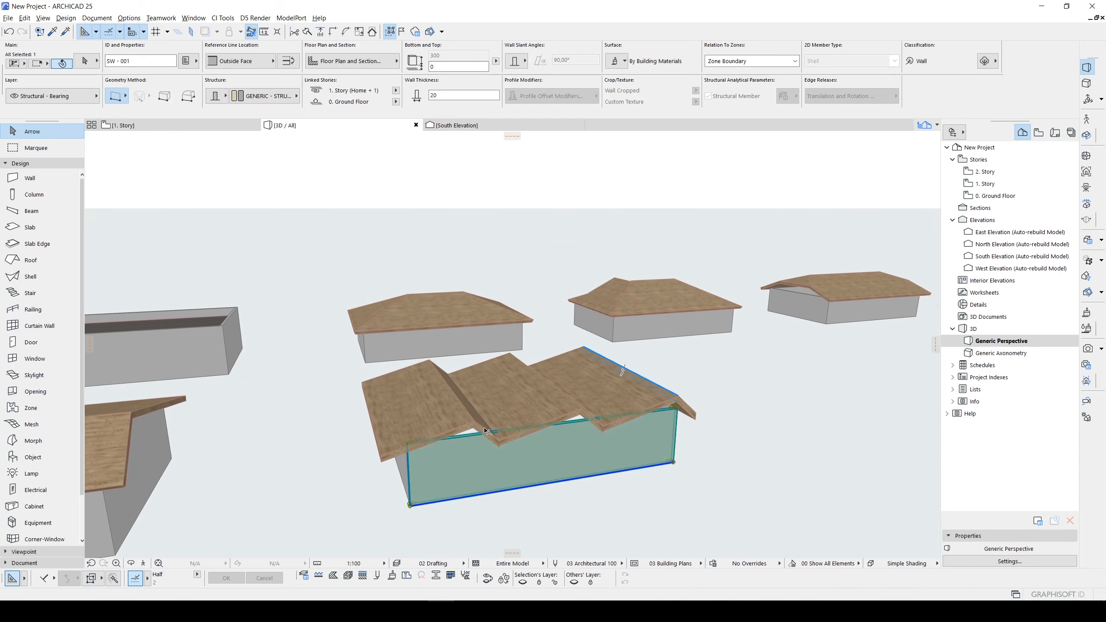
{"action": "left_click", "coordinate": [667, 375]}
{"action": "left_click", "coordinate": [504, 463]}
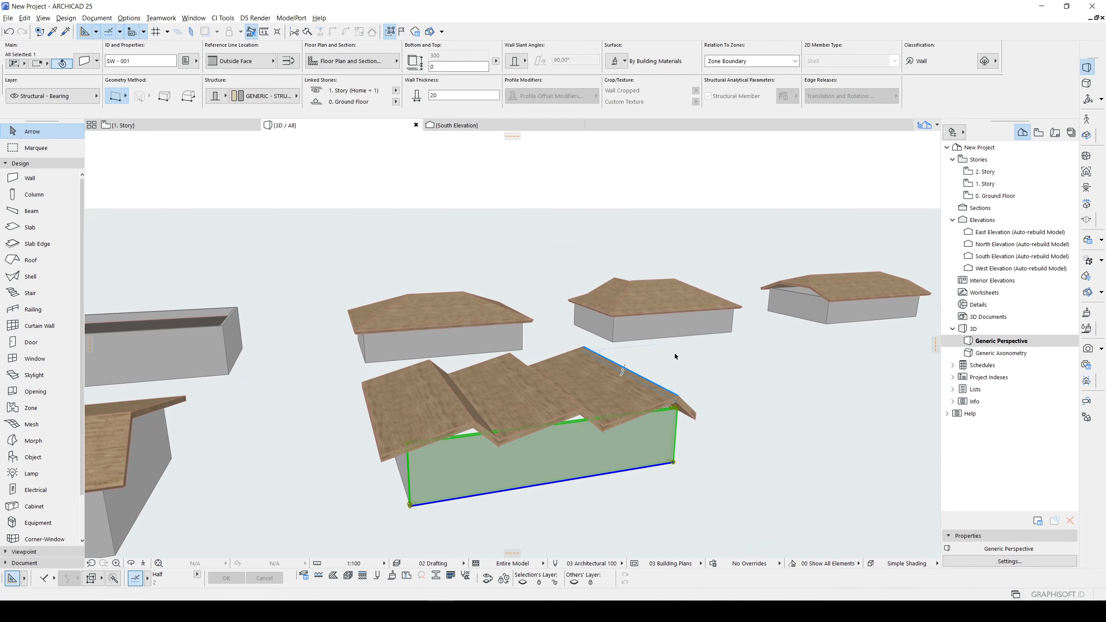
{"action": "left_click", "coordinate": [674, 353]}
{"action": "left_click", "coordinate": [593, 387]}
{"action": "key", "text": "Escape"}
{"action": "left_click", "coordinate": [452, 392]}
{"action": "key", "text": "Escape"}
Raise the two long walls under the saw-tooth roof to 509 and select them together with the three roof sections
{"action": "left_click", "coordinate": [487, 390]}
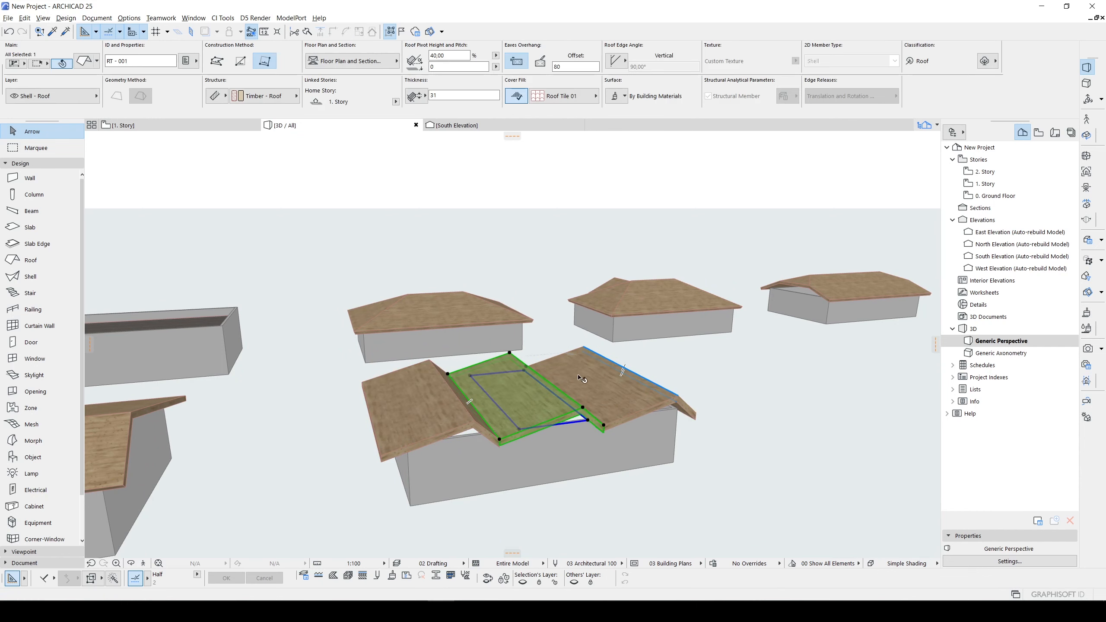
{"action": "left_click", "coordinate": [582, 378], "text": "shift"}
{"action": "left_click", "coordinate": [452, 405], "text": "shift"}
{"action": "middle_click_drag", "start_coordinate": [515, 398], "coordinate": [649, 370], "text": "shift"}
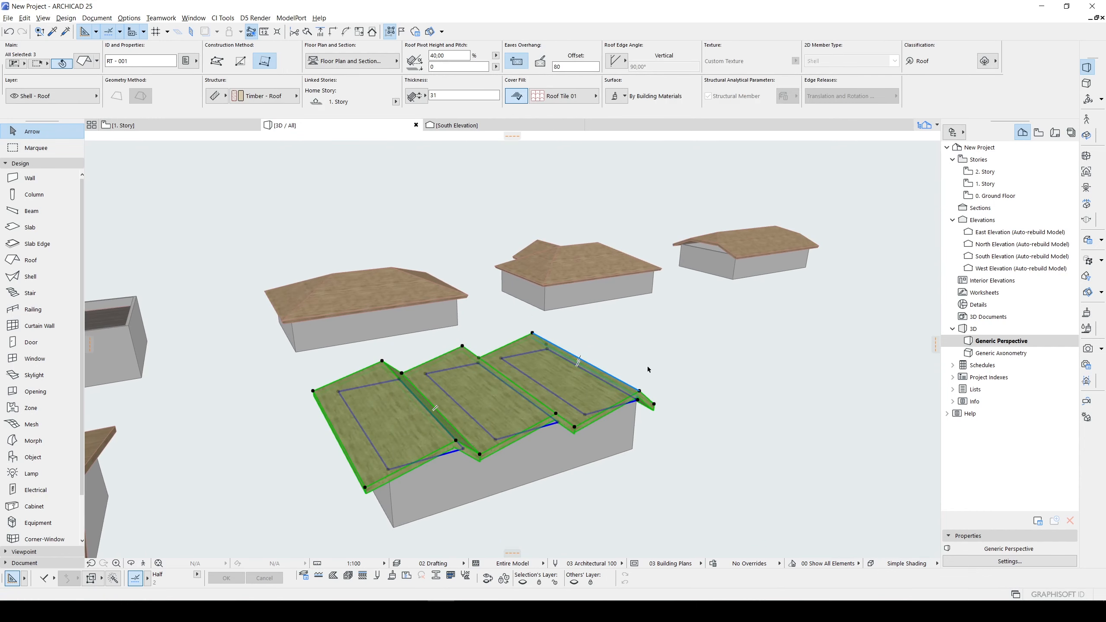
{"action": "right_click", "coordinate": [649, 370]}
{"action": "mouse_move", "coordinate": [706, 211]}
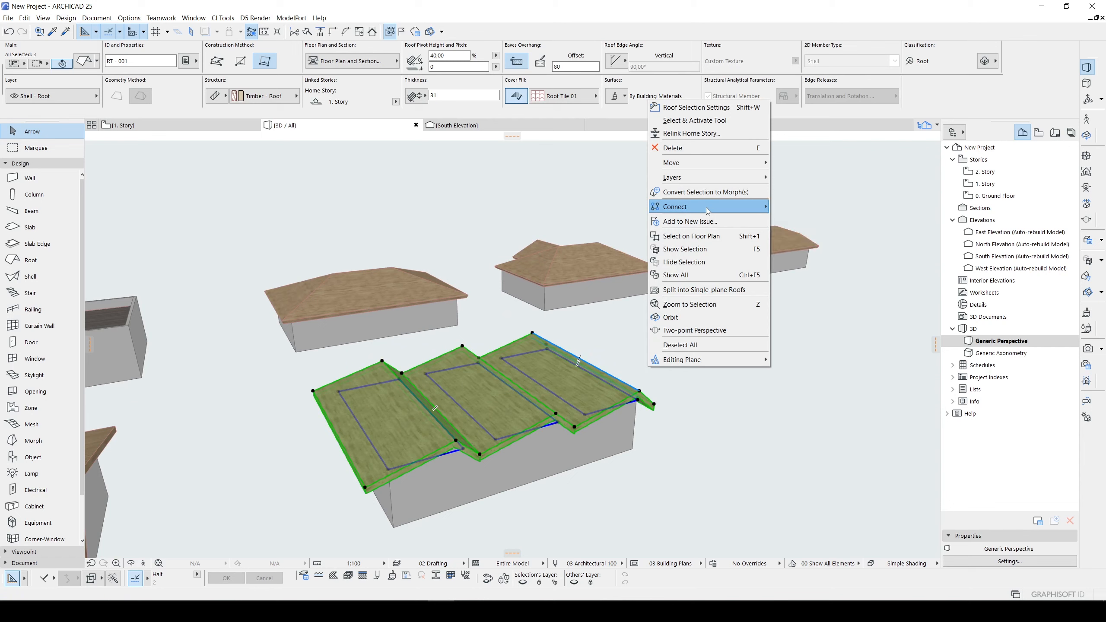
{"action": "left_click", "coordinate": [670, 317]}
{"action": "middle_click_drag", "start_coordinate": [377, 367], "coordinate": [432, 328], "text": "shift"}
{"action": "left_click", "coordinate": [432, 328], "text": "shift"}
{"action": "left_click", "coordinate": [495, 465], "text": "shift"}
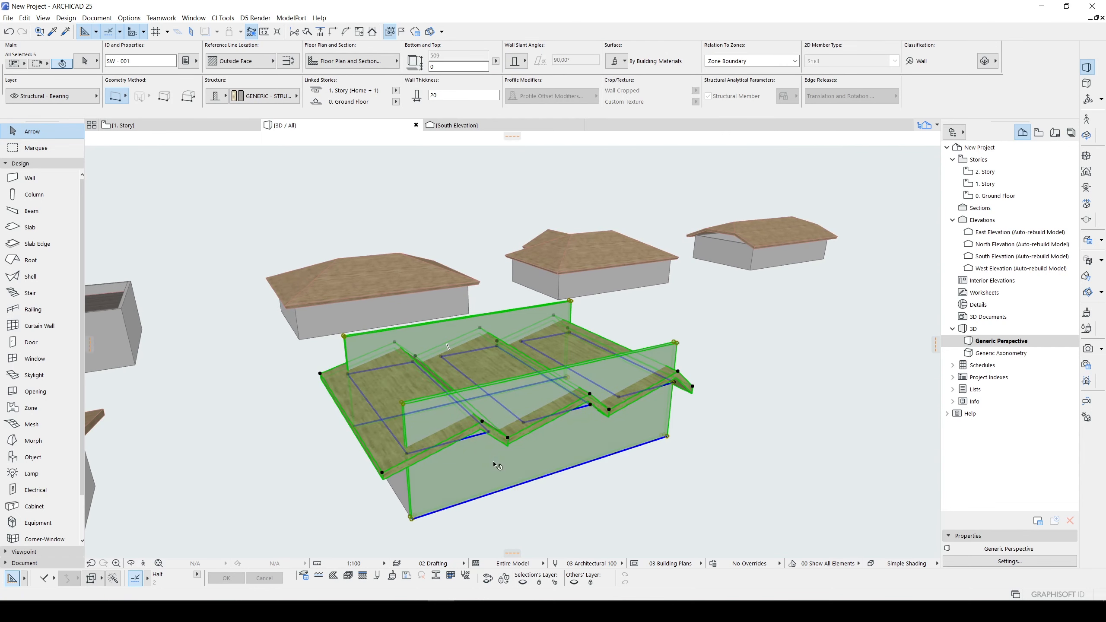
Trim the selected long walls to the saw-tooth roof using the roofs from the current selection, and deselect everything
{"action": "right_click", "coordinate": [645, 300]}
{"action": "mouse_move", "coordinate": [740, 404]}
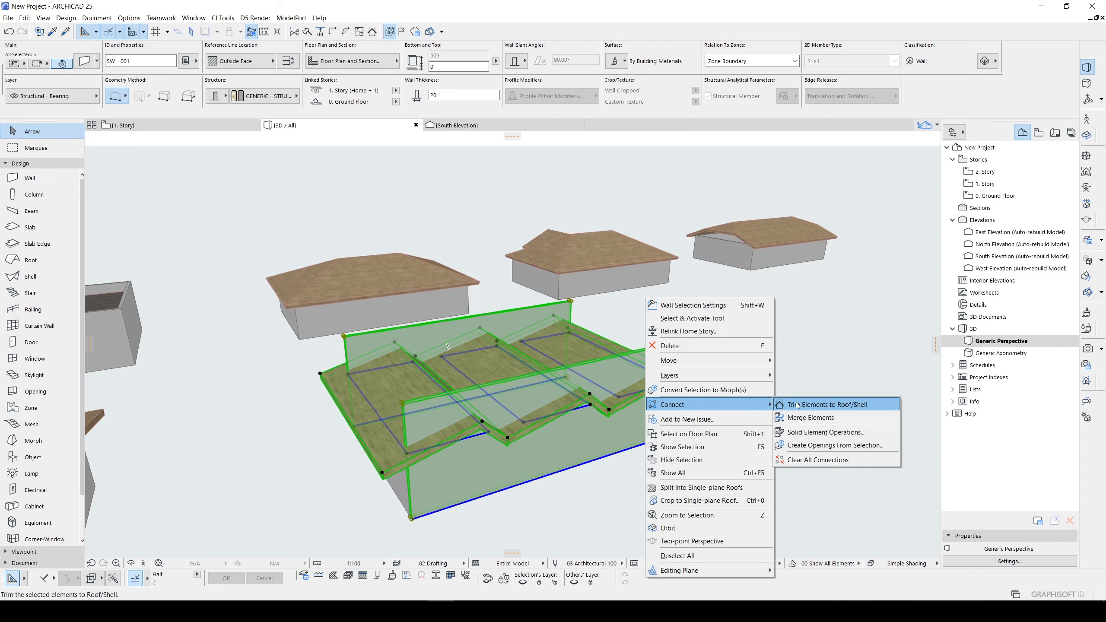
{"action": "left_click", "coordinate": [797, 404]}
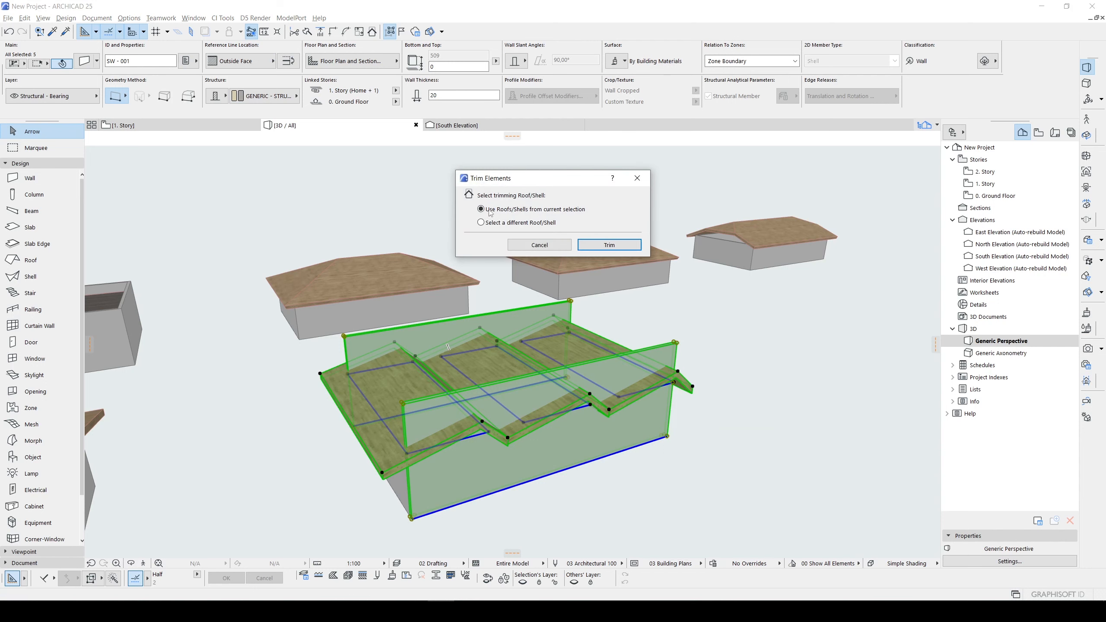
{"action": "left_click", "coordinate": [616, 247]}
{"action": "left_click", "coordinate": [730, 316]}
{"action": "scroll", "coordinate": [544, 354], "scroll_direction": "down", "scroll_amount": 2}
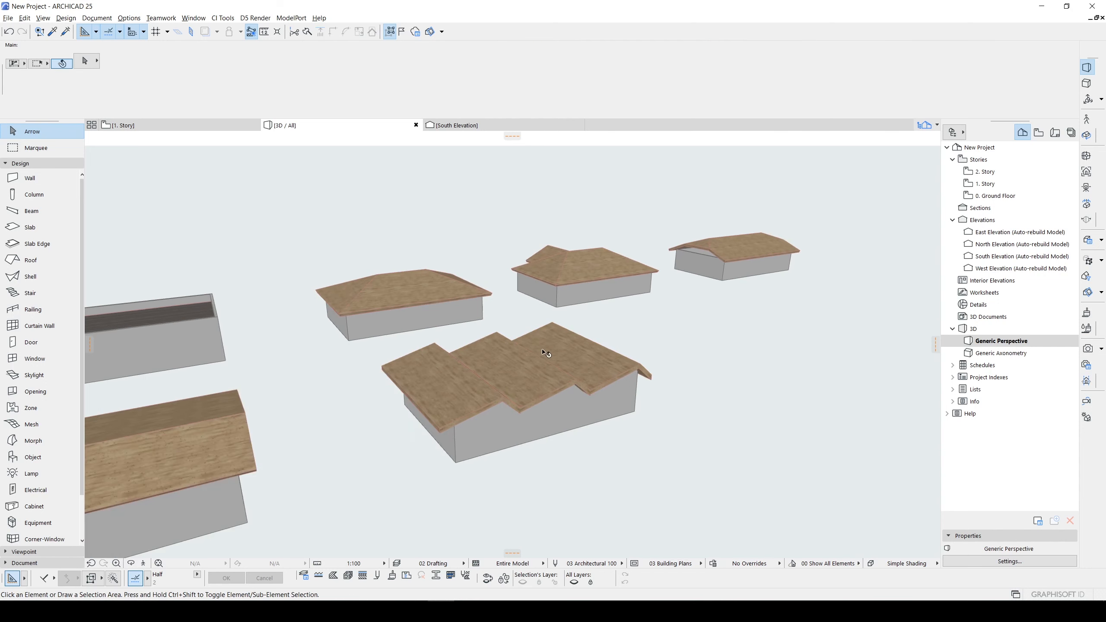
{"action": "middle_click_drag", "start_coordinate": [544, 354], "coordinate": [470, 365], "text": "shift"}
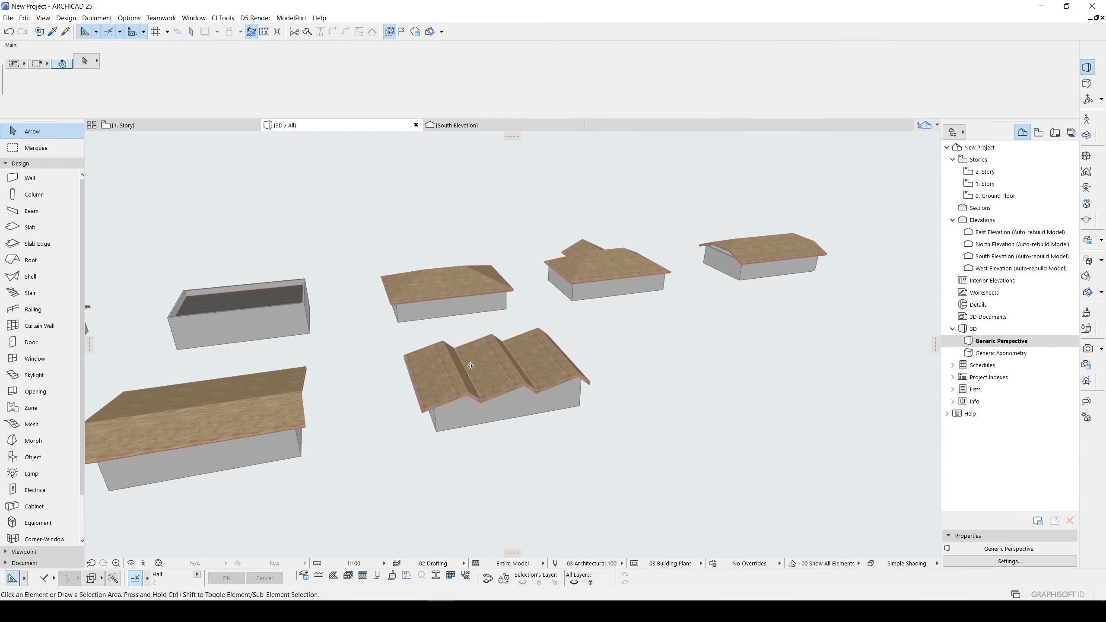
{"action": "scroll", "coordinate": [448, 373], "scroll_direction": "up", "scroll_amount": 2}
{"action": "scroll", "coordinate": [448, 374], "scroll_direction": "down", "scroll_amount": 2}
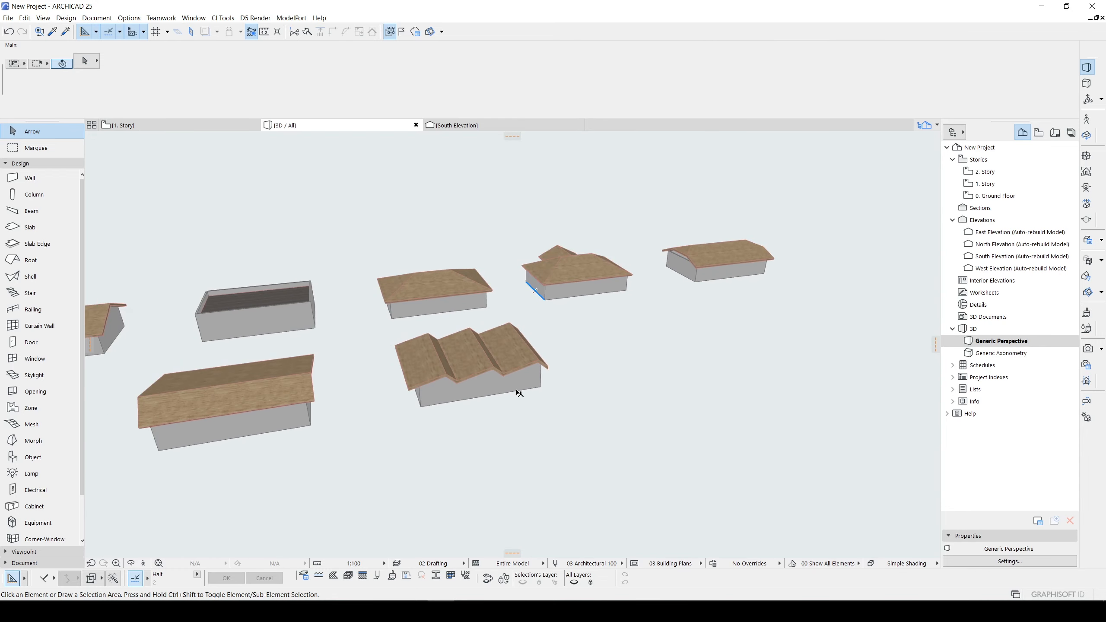
Copy the saw-tooth building's four walls to the free spot beside it and show the copy in the ground floor plan
{"action": "left_click", "coordinate": [465, 398]}
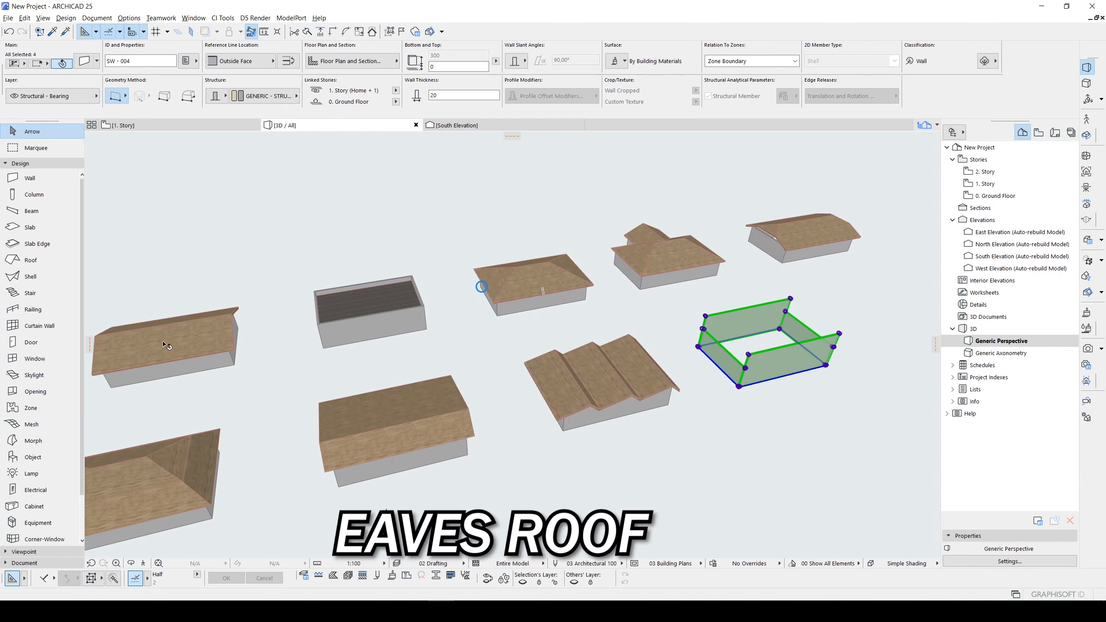
{"action": "scroll", "coordinate": [753, 365], "scroll_direction": "up", "scroll_amount": 3}
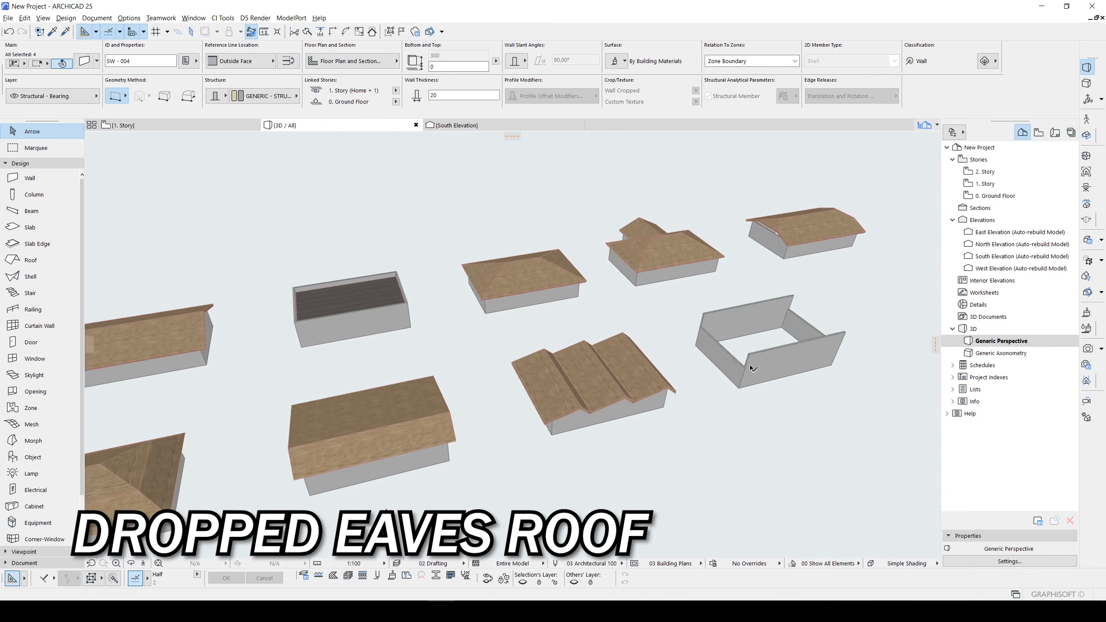
{"action": "key", "text": "F2"}
{"action": "key", "text": "ctrl+Down"}
{"action": "scroll", "coordinate": [602, 277], "scroll_direction": "down", "scroll_amount": 10}
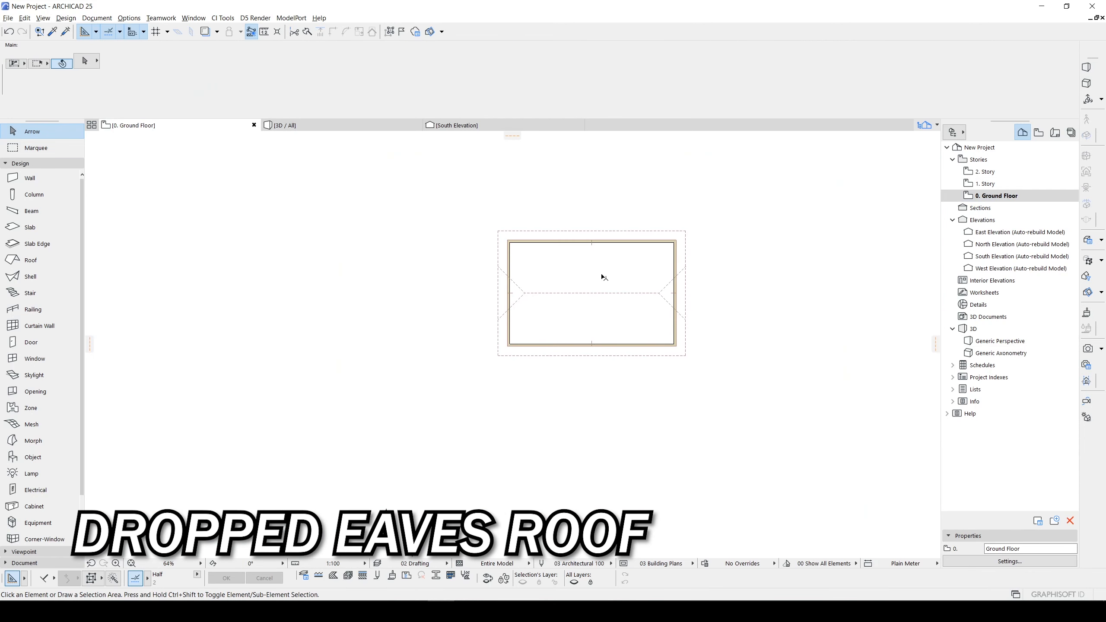
{"action": "scroll", "coordinate": [601, 353], "scroll_direction": "up", "scroll_amount": 10}
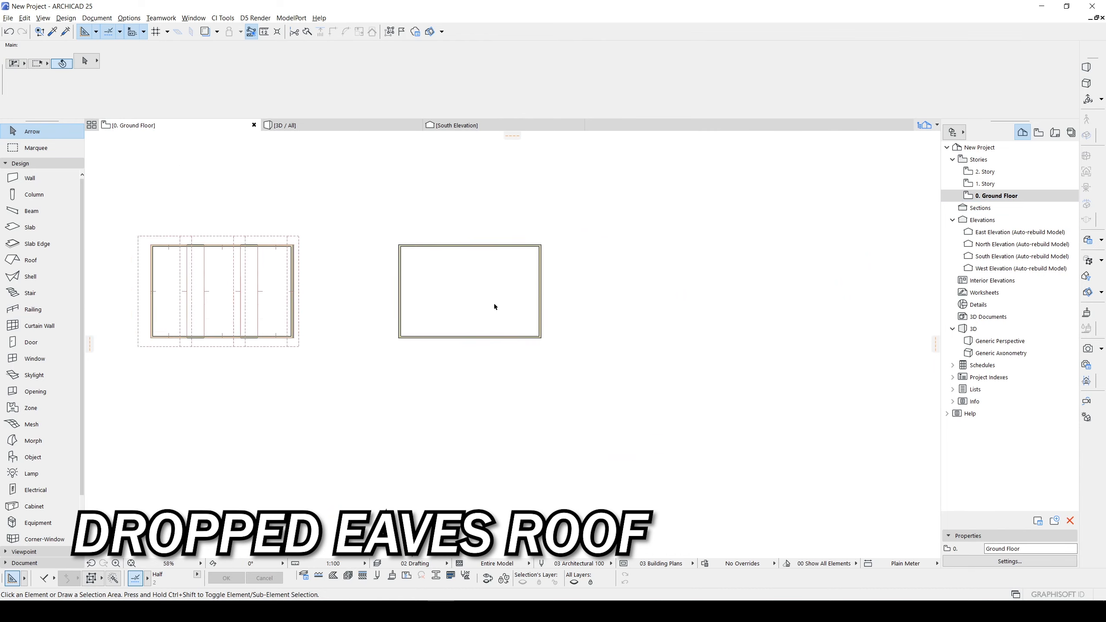
With the existing wall's settings, draw a wall about 300 long inward from the front wall and shift it to the recess's side position
{"action": "left_click", "coordinate": [647, 412], "text": "alt"}
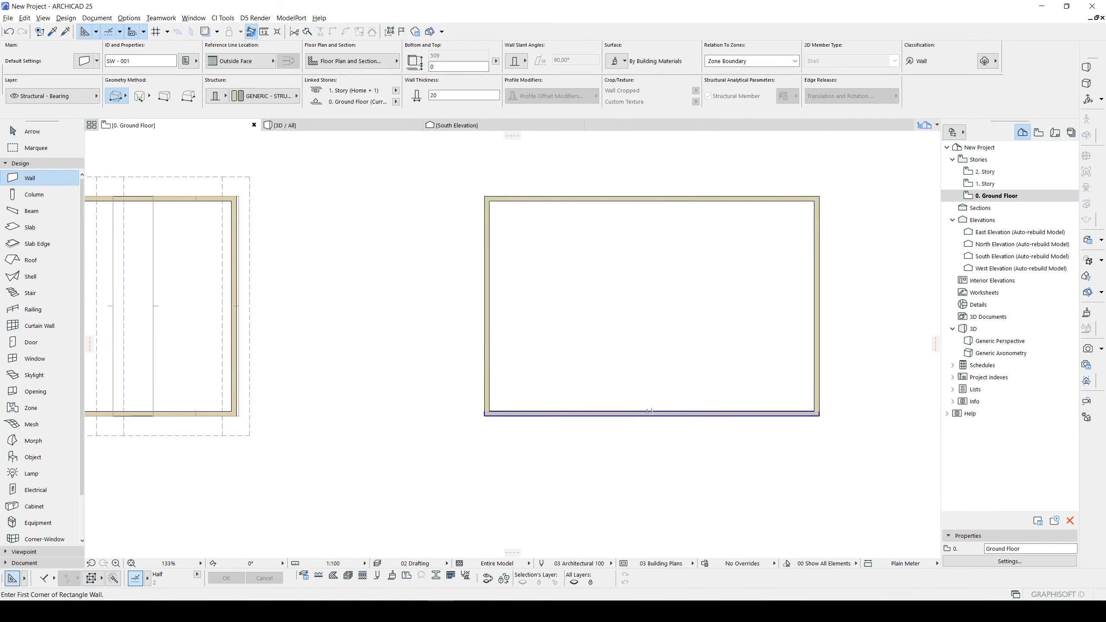
{"action": "left_click", "coordinate": [117, 97]}
{"action": "left_click", "coordinate": [582, 416]}
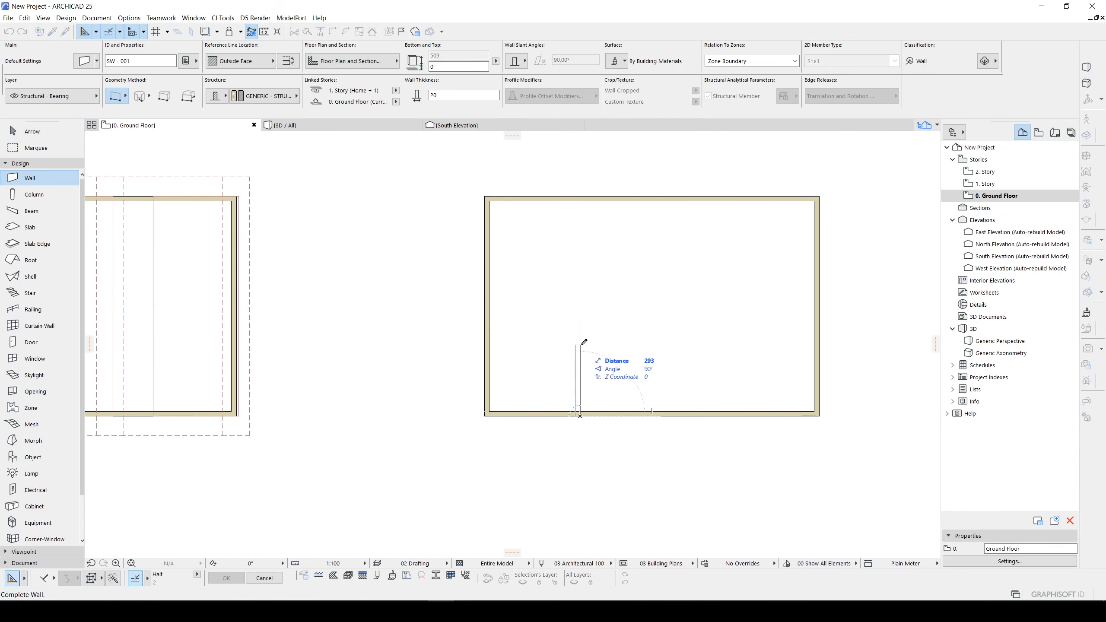
{"action": "left_click", "coordinate": [582, 340]}
{"action": "left_click", "coordinate": [582, 340], "text": "shift"}
{"action": "key", "text": "ctrl+d"}
{"action": "left_click", "coordinate": [598, 324]}
Mirror a copy of the short inner wall about the midpoint of the front wall
{"action": "key", "text": "ctrl+shift+m"}
{"action": "left_click", "coordinate": [651, 416]}
{"action": "left_click", "coordinate": [657, 446]}
{"action": "key", "text": "Escape"}
Connect the inner ends of the two short walls with a wall and remove the front wall segment between them
{"action": "left_click", "coordinate": [599, 392], "text": "alt"}
{"action": "left_click", "coordinate": [598, 340]}
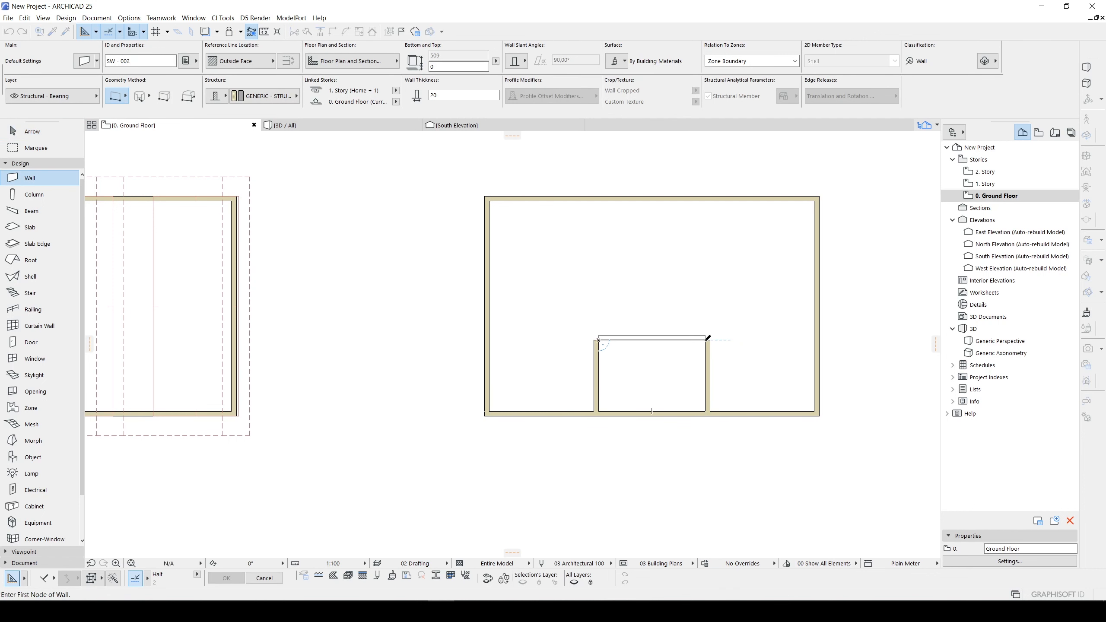
{"action": "left_click", "coordinate": [705, 340]}
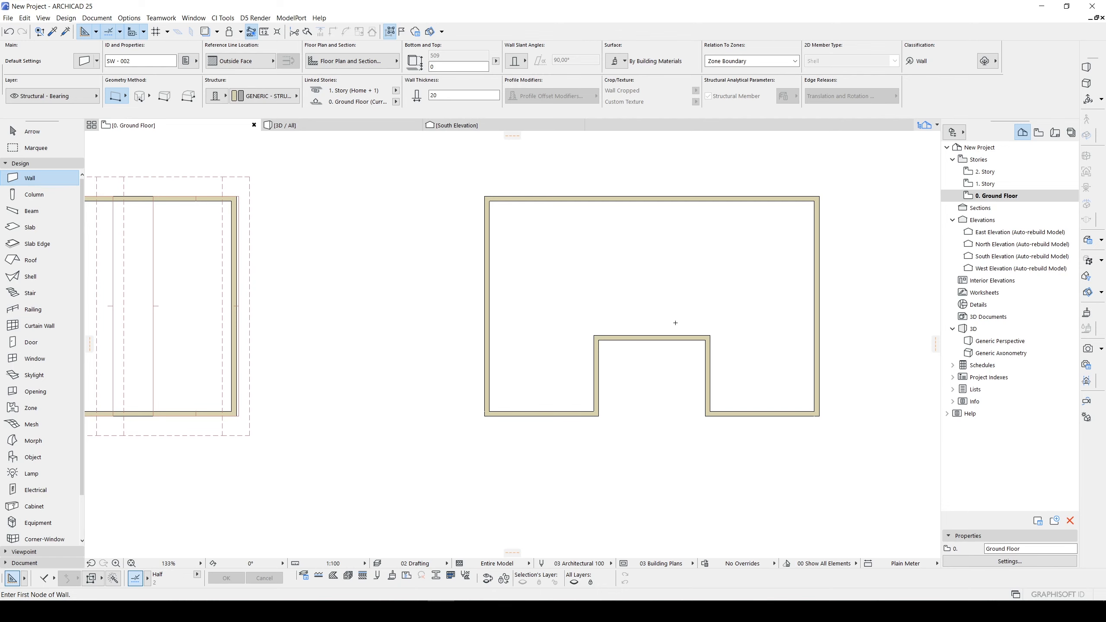
In 3D, copy the simple gable roof from its building onto the recessed-front walls, aligned at the front corner
{"action": "key", "text": "F3"}
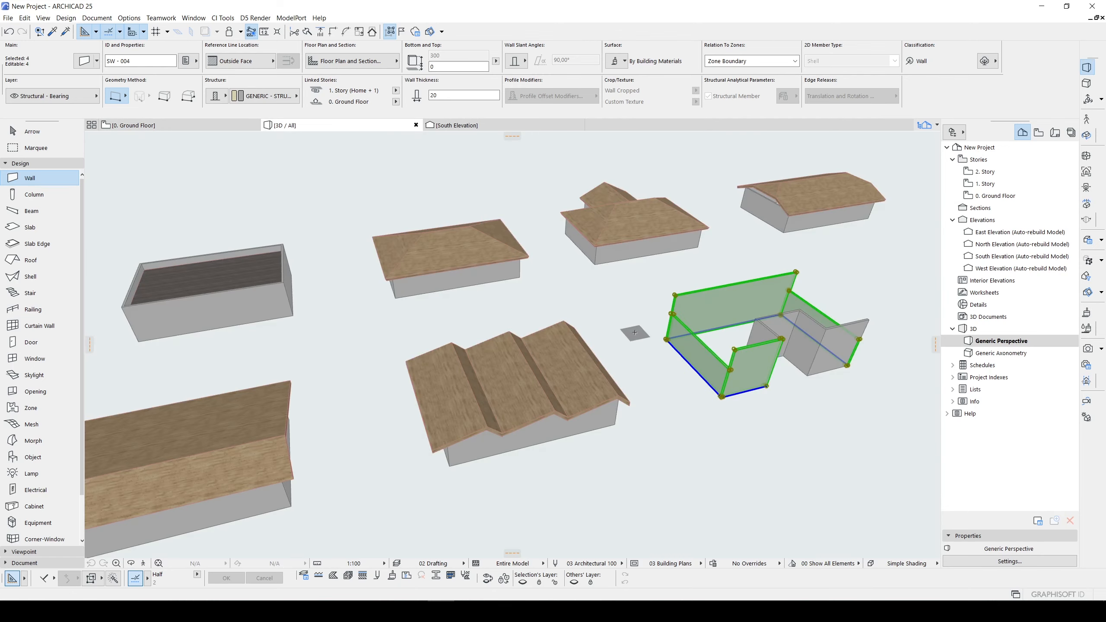
{"action": "key", "text": "Escape"}
{"action": "key", "text": "Escape"}
{"action": "scroll", "coordinate": [649, 338], "scroll_direction": "down", "scroll_amount": 4}
{"action": "left_click", "coordinate": [340, 335]}
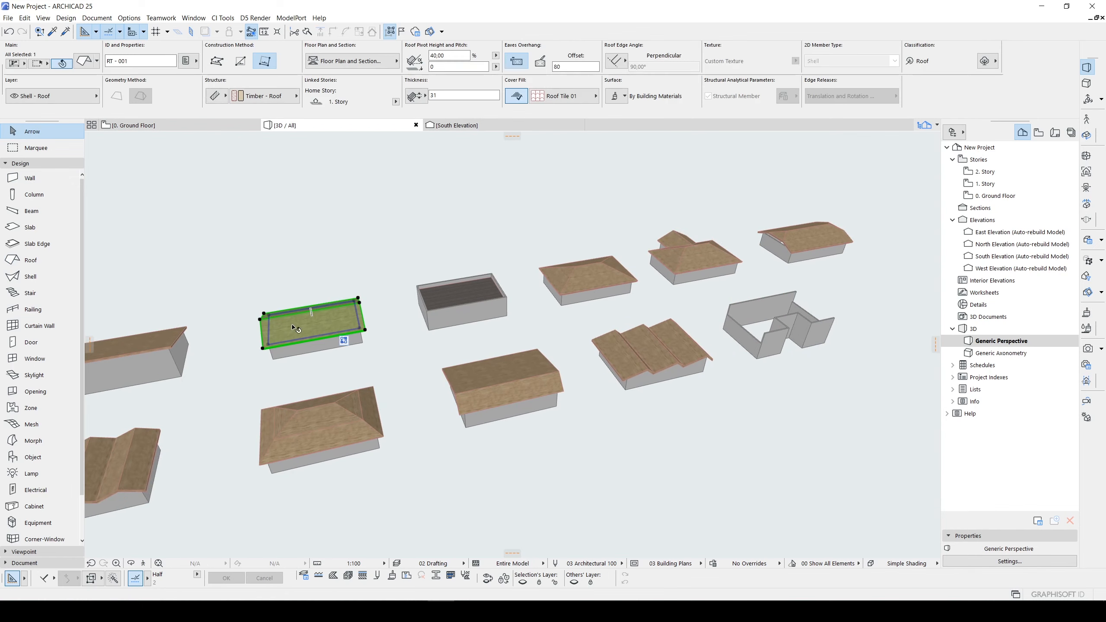
{"action": "key", "text": "ctrl+shift+d"}
{"action": "left_click", "coordinate": [268, 345]}
{"action": "scroll", "coordinate": [779, 313], "scroll_direction": "up", "scroll_amount": 6}
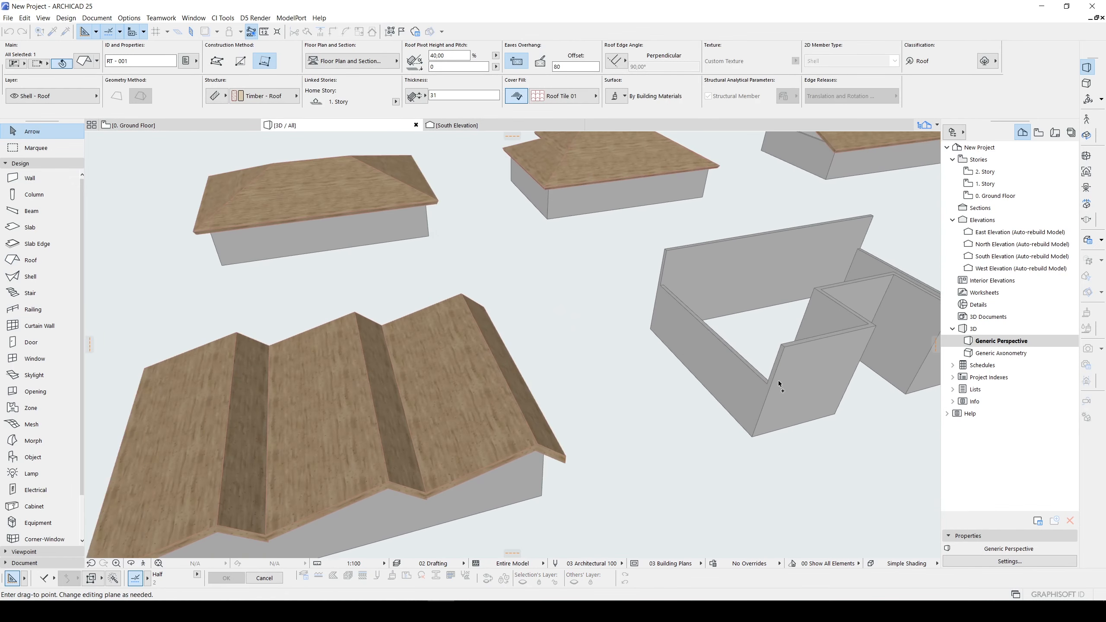
{"action": "left_click", "coordinate": [771, 387]}
{"action": "middle_click_drag", "start_coordinate": [797, 314], "coordinate": [508, 246], "text": "shift"}
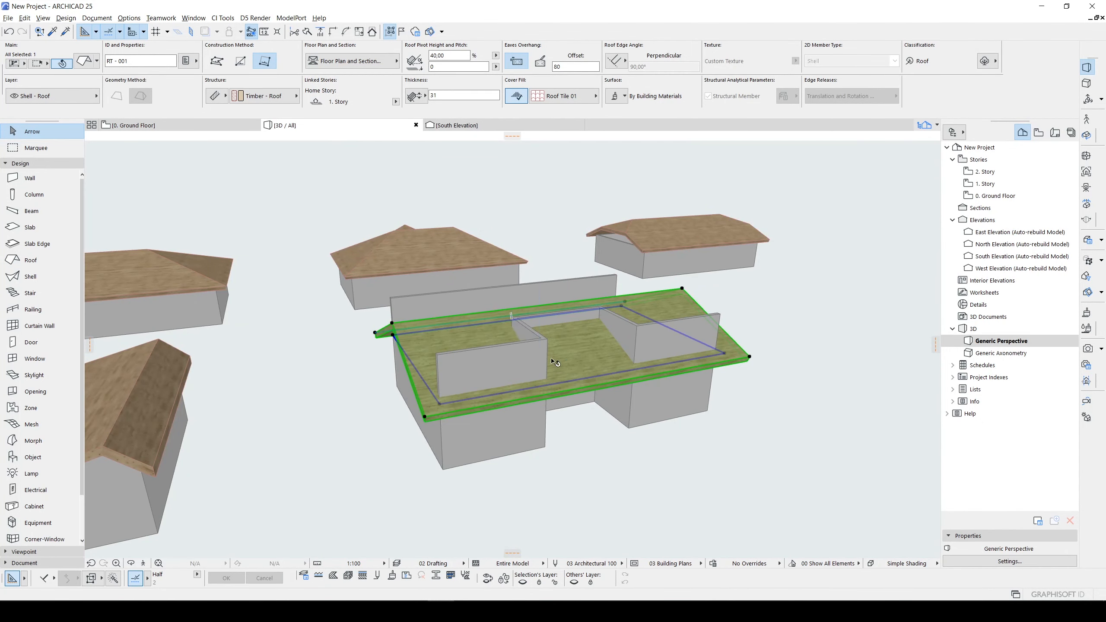
Select the recessed building's walls with its gable roof, trim them using the roof from the current selection, and deselect everything
{"action": "middle_click_drag", "start_coordinate": [463, 362], "coordinate": [557, 403], "text": "shift"}
{"action": "left_click_drag", "start_coordinate": [779, 466], "coordinate": [399, 233]}
{"action": "right_click", "coordinate": [717, 271]}
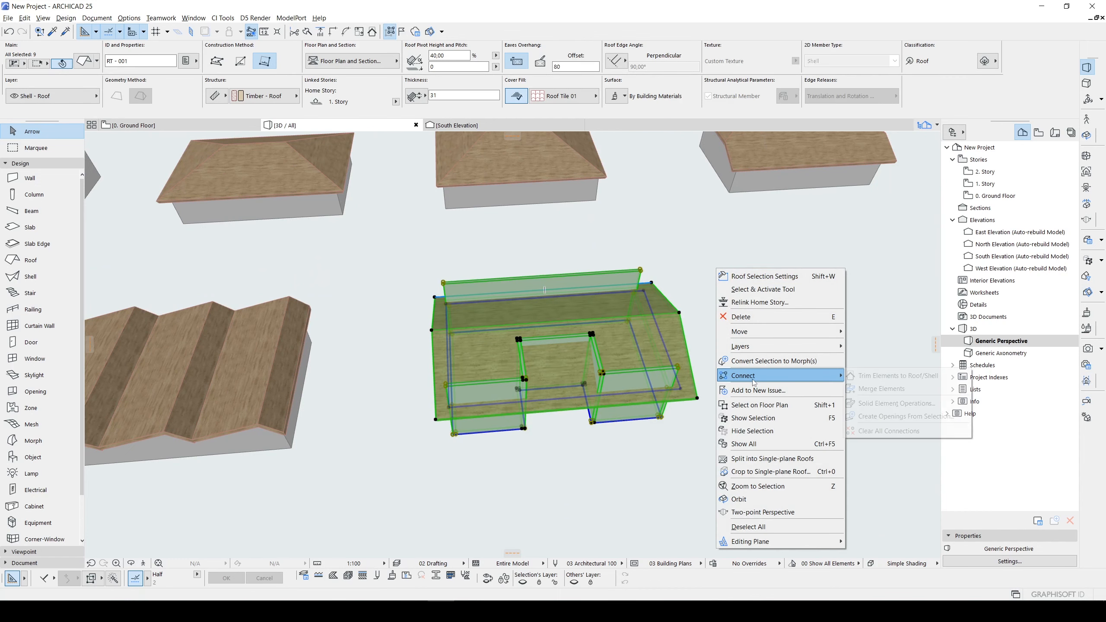
{"action": "left_click", "coordinate": [867, 373]}
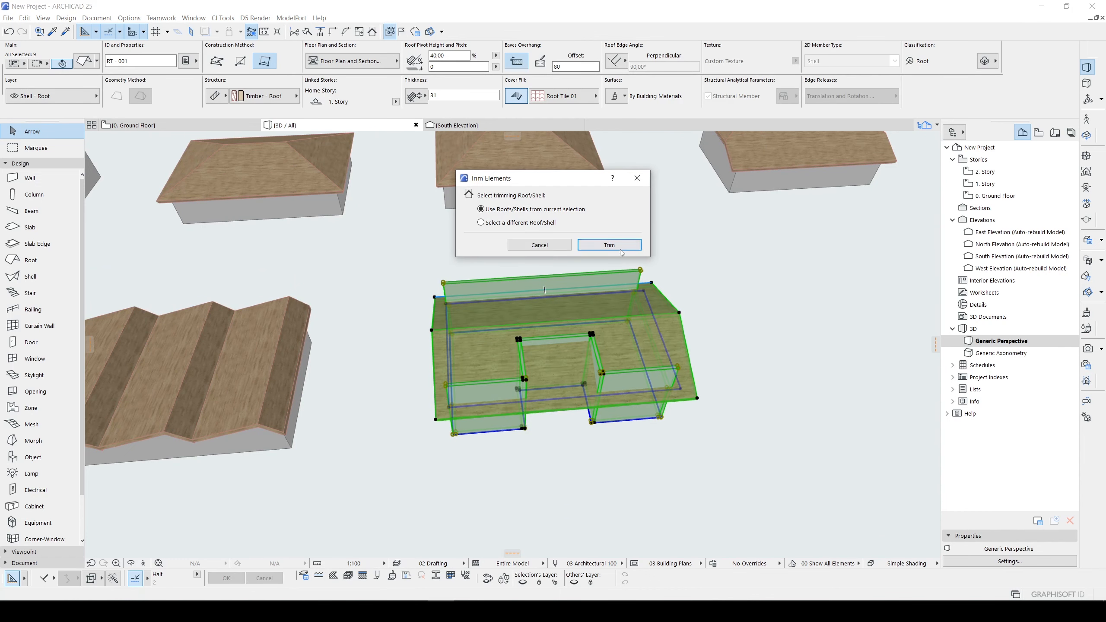
{"action": "left_click", "coordinate": [620, 250]}
{"action": "middle_click_drag", "start_coordinate": [657, 336], "coordinate": [746, 338], "text": "shift"}
{"action": "left_click", "coordinate": [746, 337]}
Select the recessed building's two gable end walls and raise their tops to the roof ridge to close the gables
{"action": "middle_click_drag", "start_coordinate": [331, 474], "coordinate": [449, 395], "text": "shift"}
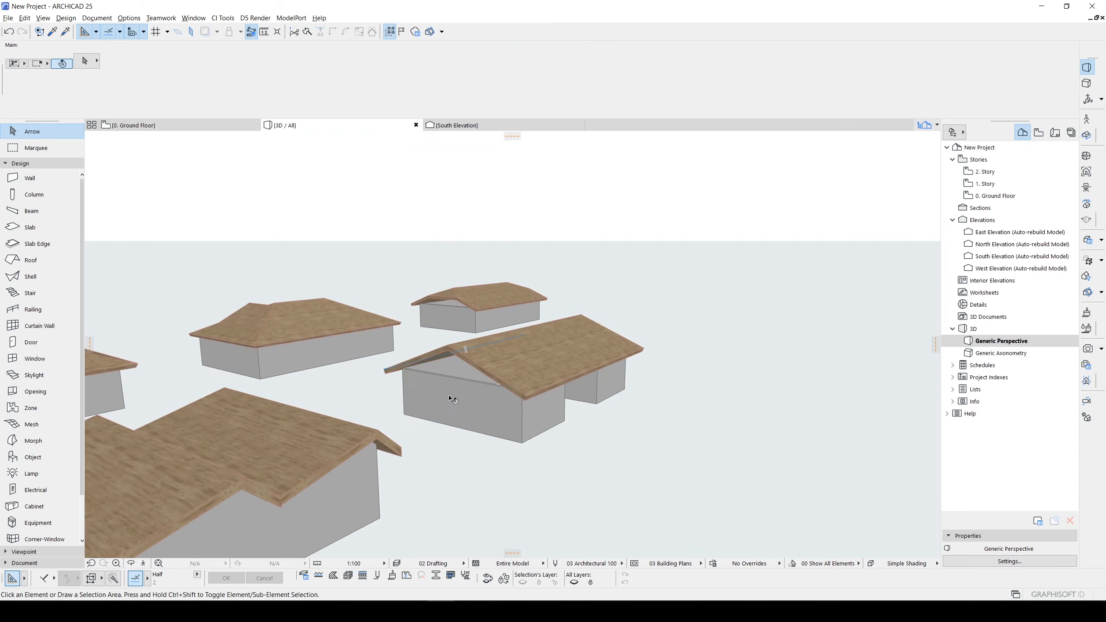
{"action": "left_click", "coordinate": [452, 399]}
{"action": "middle_click_drag", "start_coordinate": [657, 350], "coordinate": [646, 419], "text": "shift"}
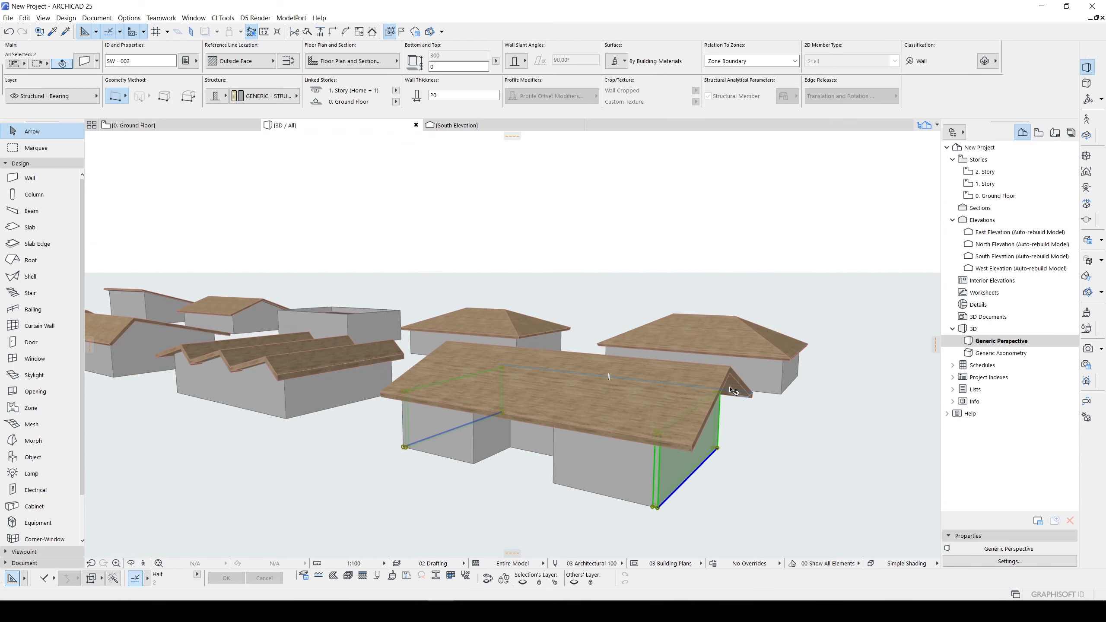
{"action": "left_click", "coordinate": [720, 396]}
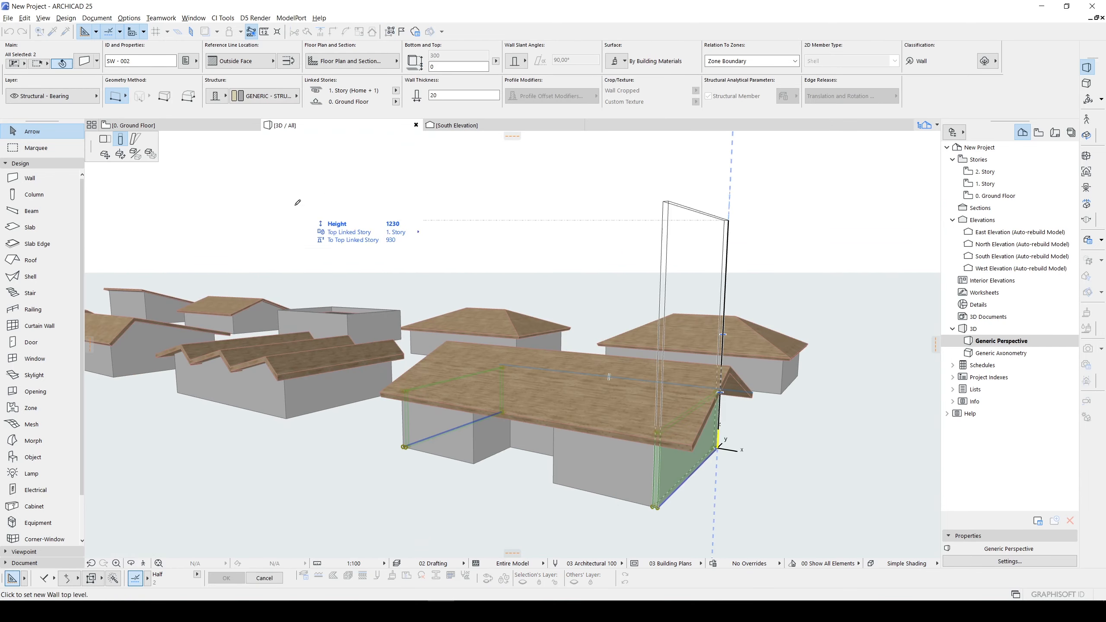
{"action": "left_click", "coordinate": [730, 366]}
{"action": "middle_click_drag", "start_coordinate": [541, 373], "coordinate": [848, 424], "text": "shift"}
{"action": "left_click", "coordinate": [849, 424]}
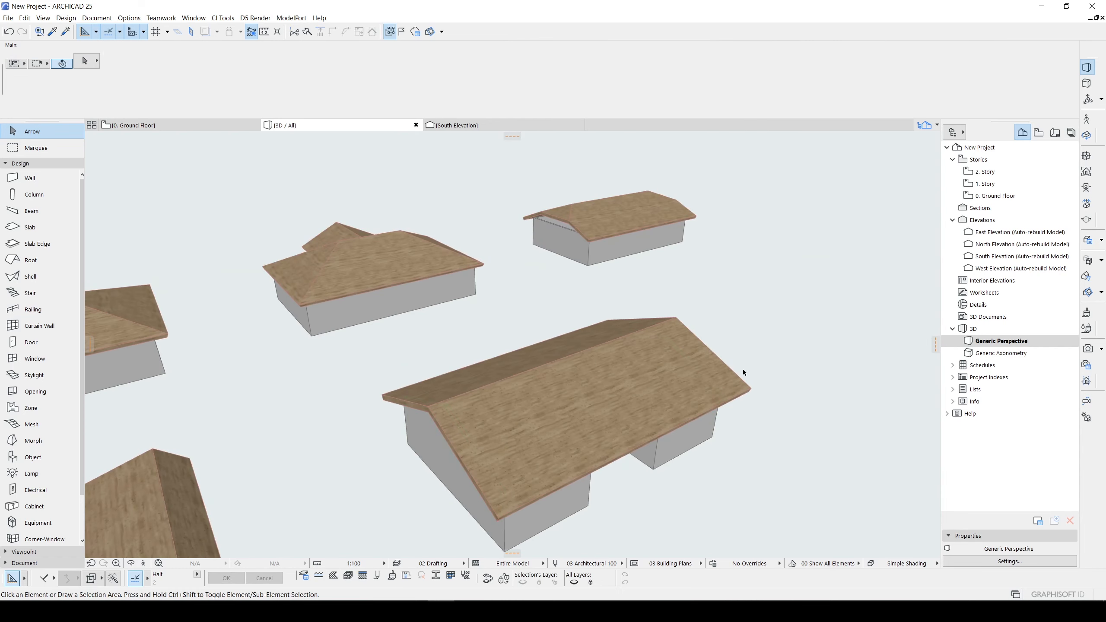
Set the eaves overhang offset of the recessed building's gable roof to 60
{"action": "left_click", "coordinate": [542, 381]}
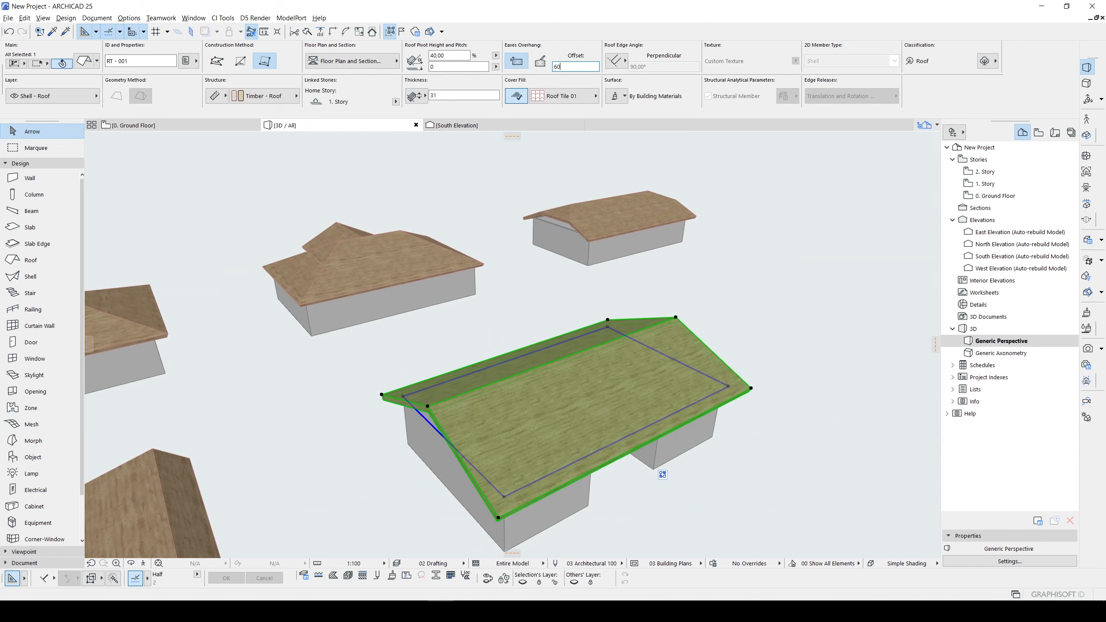
{"action": "key", "text": "Return"}
{"action": "middle_click_drag", "start_coordinate": [707, 383], "coordinate": [567, 388], "text": "shift"}
In the ground floor plan, subtract a rectangle from the roof's front edge over the wall recess
{"action": "key", "text": "F2"}
{"action": "left_click", "coordinate": [621, 369]}
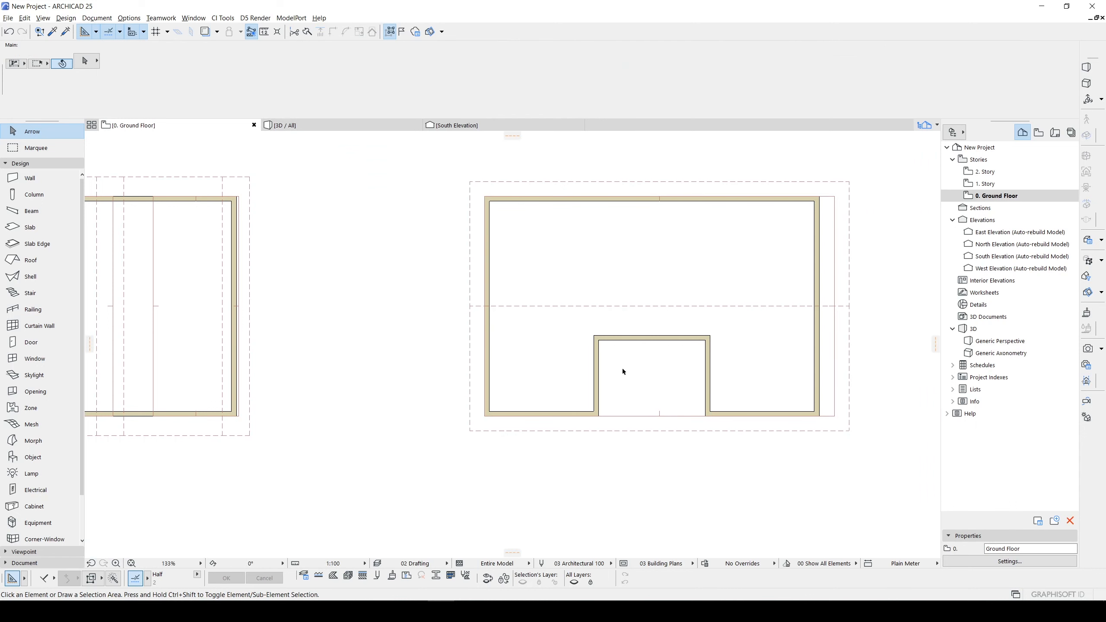
{"action": "key", "text": "l"}
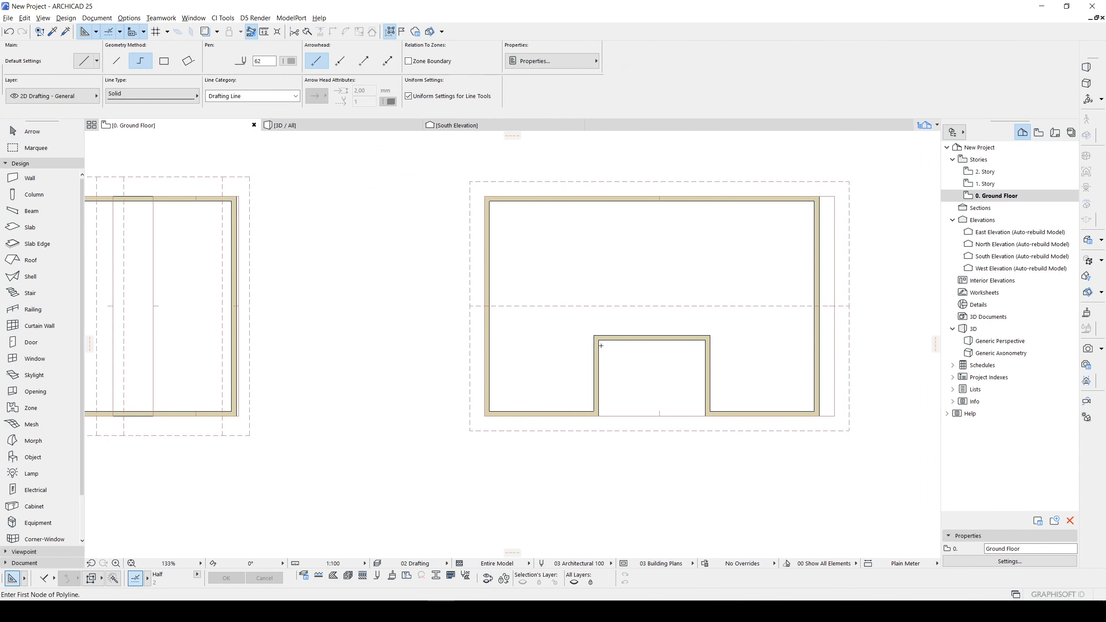
{"action": "key", "text": "Escape"}
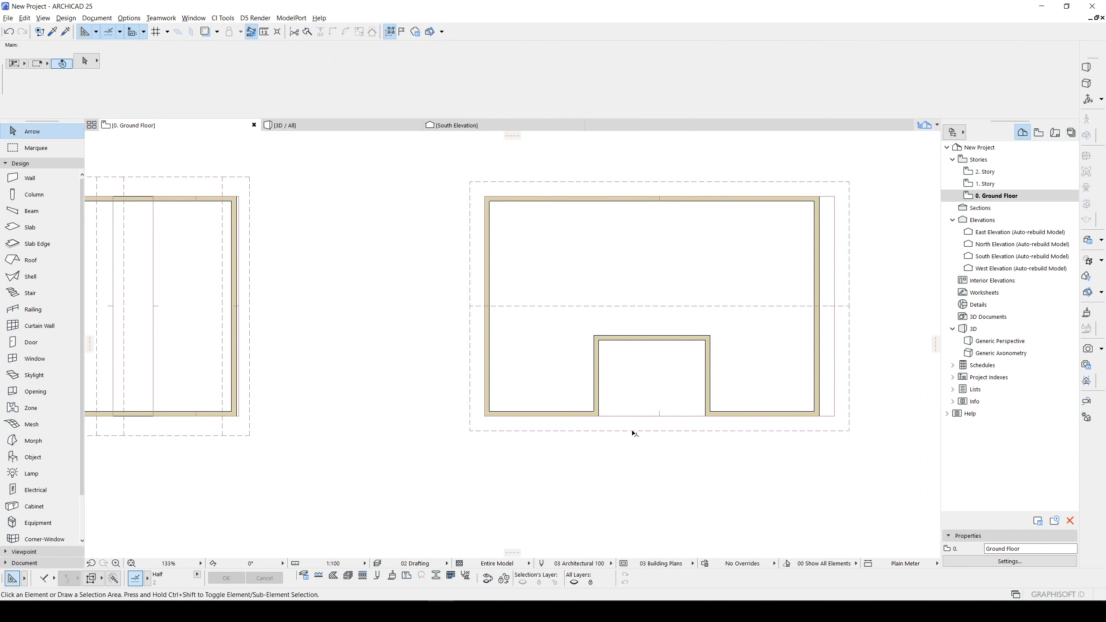
{"action": "left_click", "coordinate": [633, 432]}
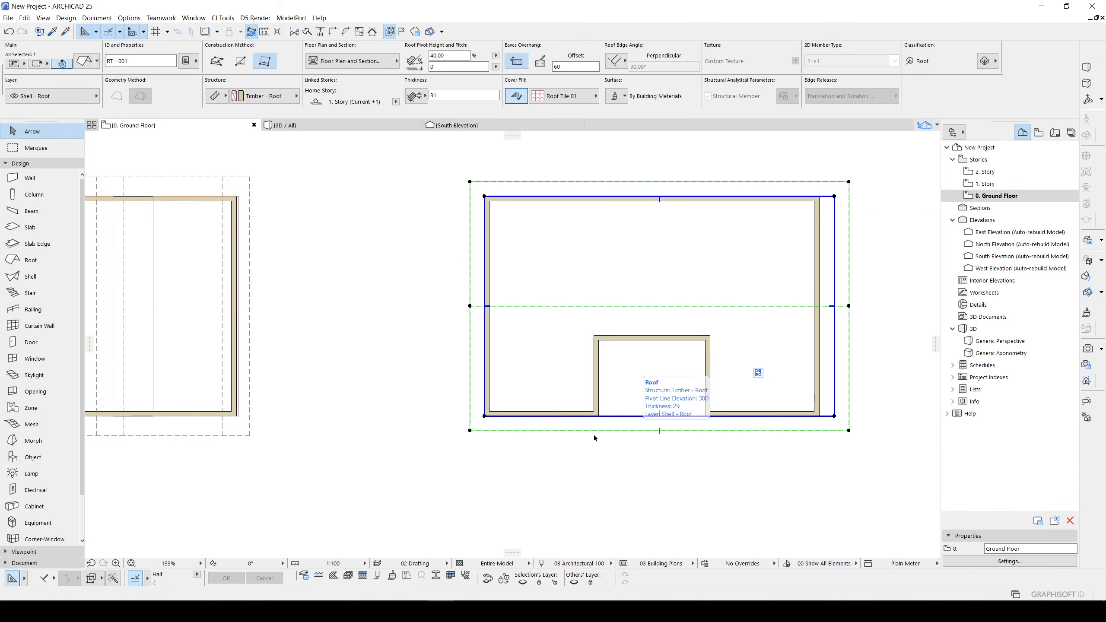
{"action": "left_click", "coordinate": [623, 431]}
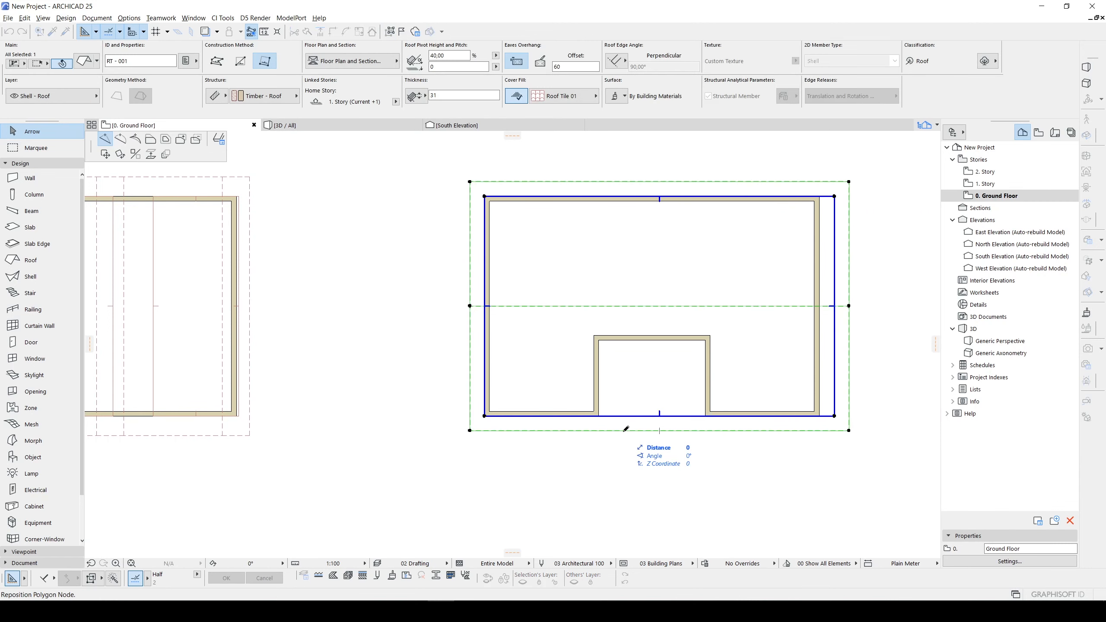
{"action": "left_click", "coordinate": [195, 139]}
{"action": "scroll", "coordinate": [633, 357], "scroll_direction": "up", "scroll_amount": 5}
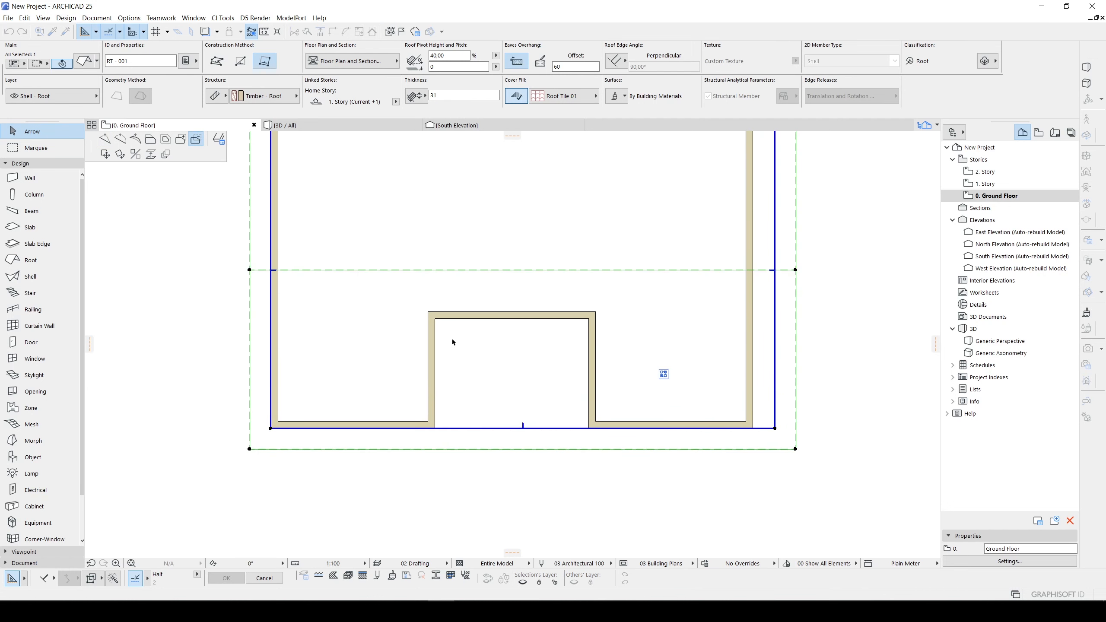
{"action": "left_click", "coordinate": [453, 339]}
{"action": "left_click", "coordinate": [563, 481]}
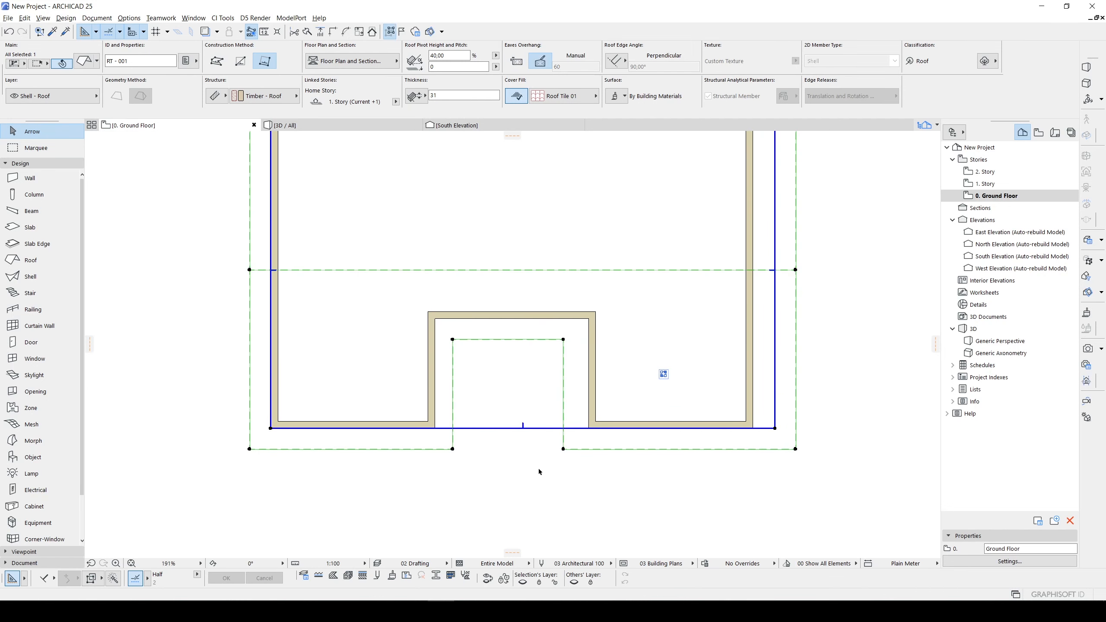
Offset the three edges of the roof notch so each lies 60 from the recess's wall faces
{"action": "left_click", "coordinate": [453, 350]}
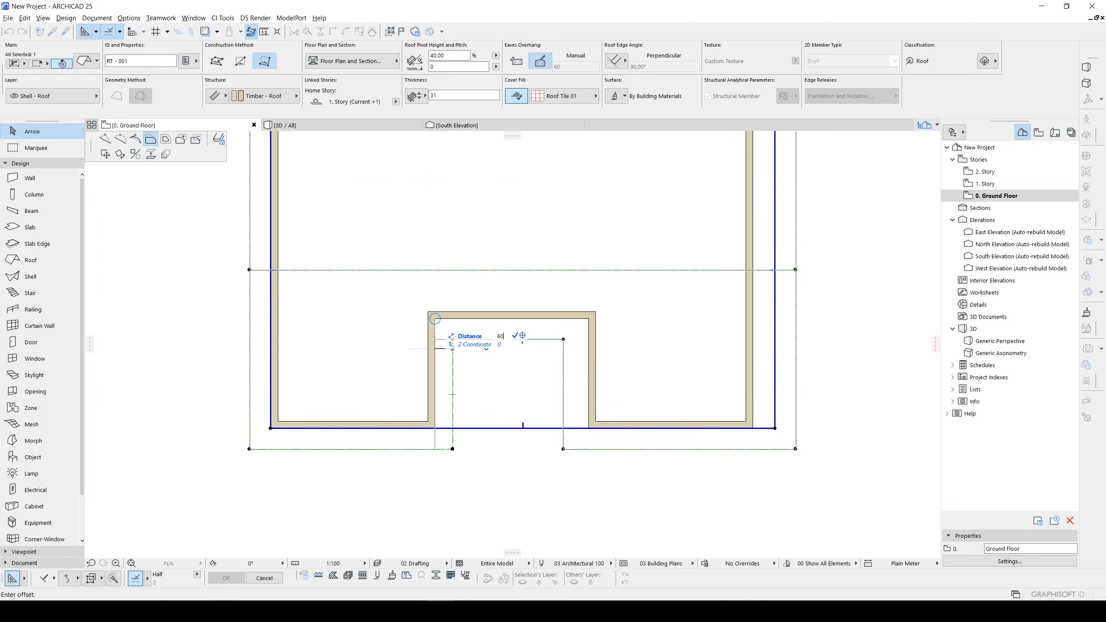
{"action": "key", "text": "Return"}
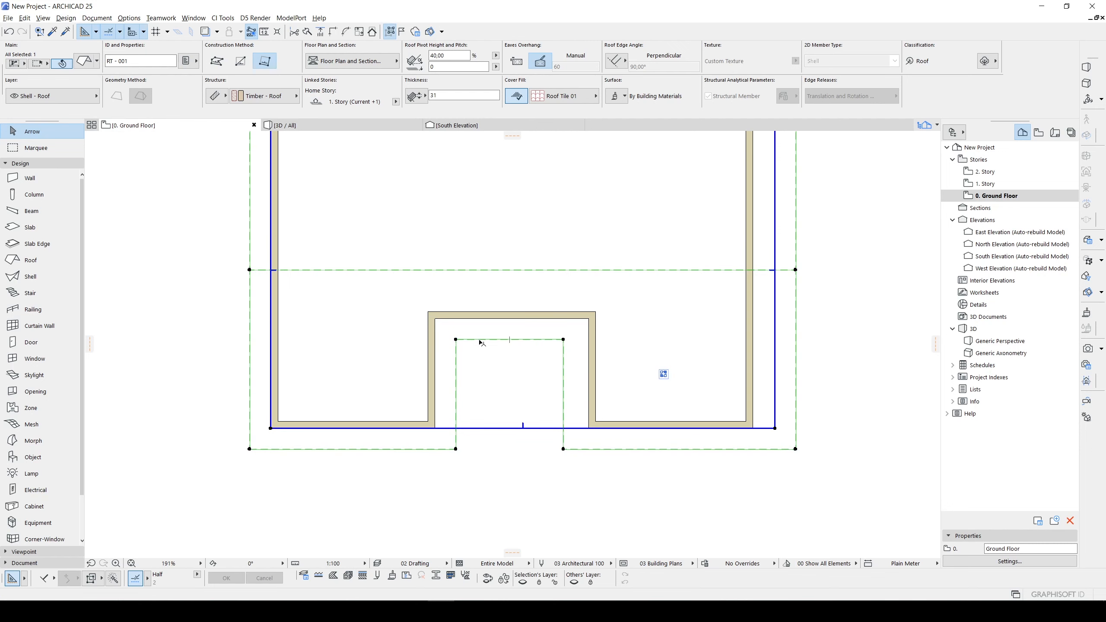
{"action": "left_click", "coordinate": [479, 339]}
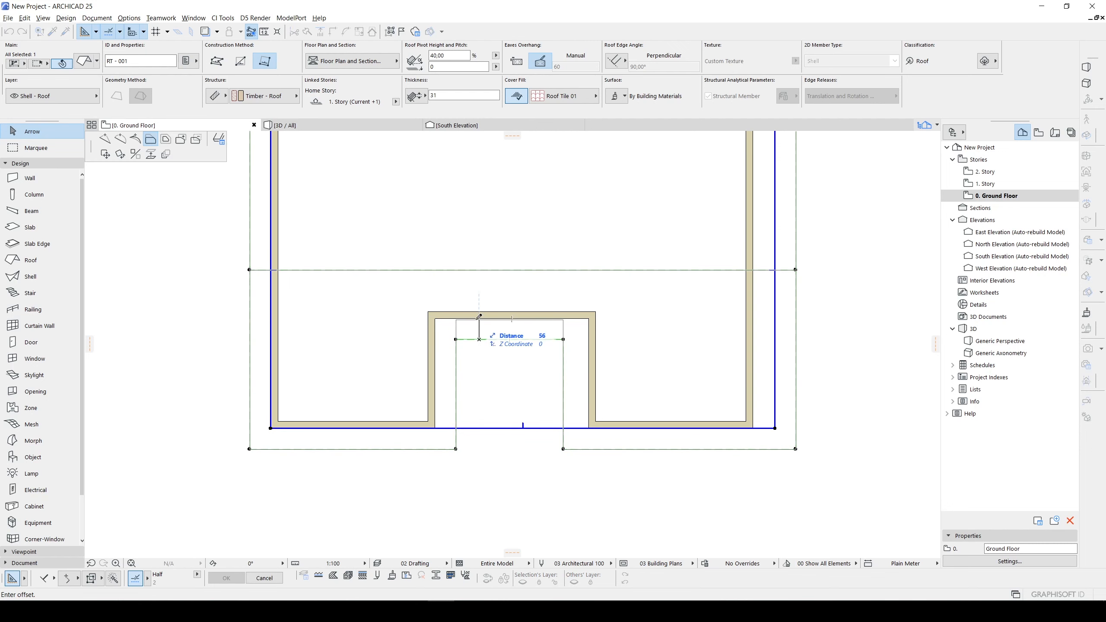
{"action": "left_click", "coordinate": [480, 339]}
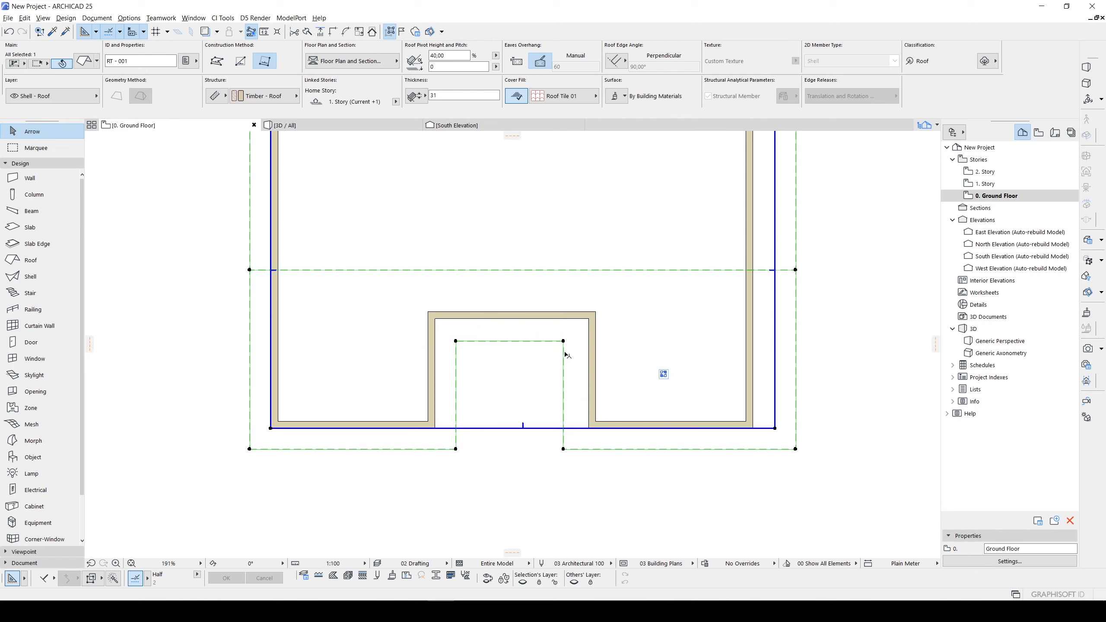
{"action": "left_click", "coordinate": [563, 353]}
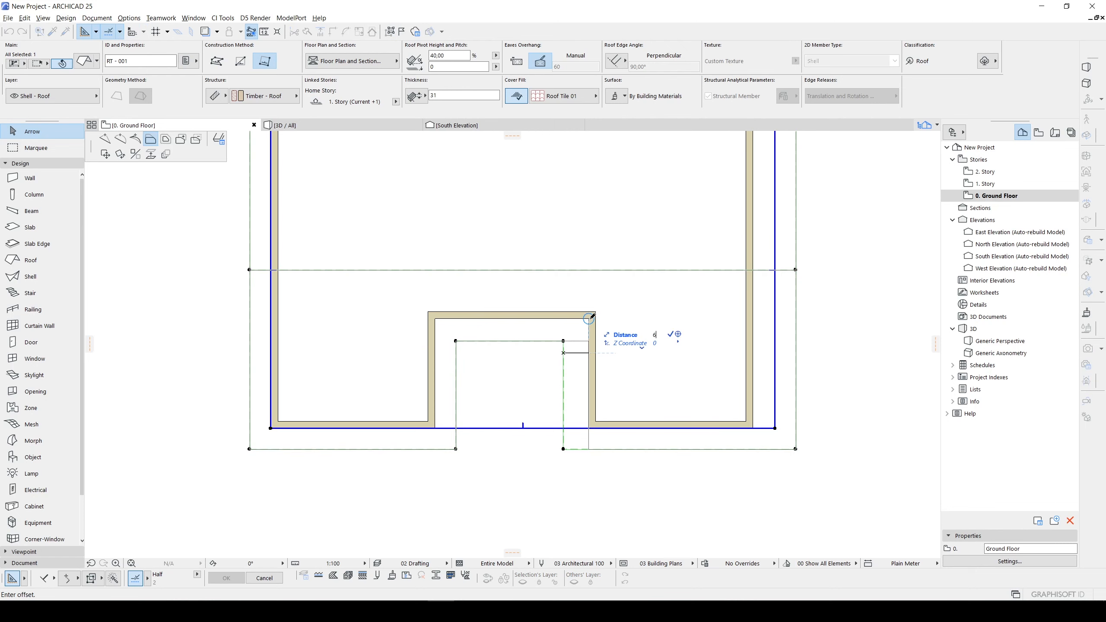
{"action": "key", "text": "Return"}
Return to the 3D view, deselect the notched roof and examine the dropped eaves building from several angles
{"action": "key", "text": "F3"}
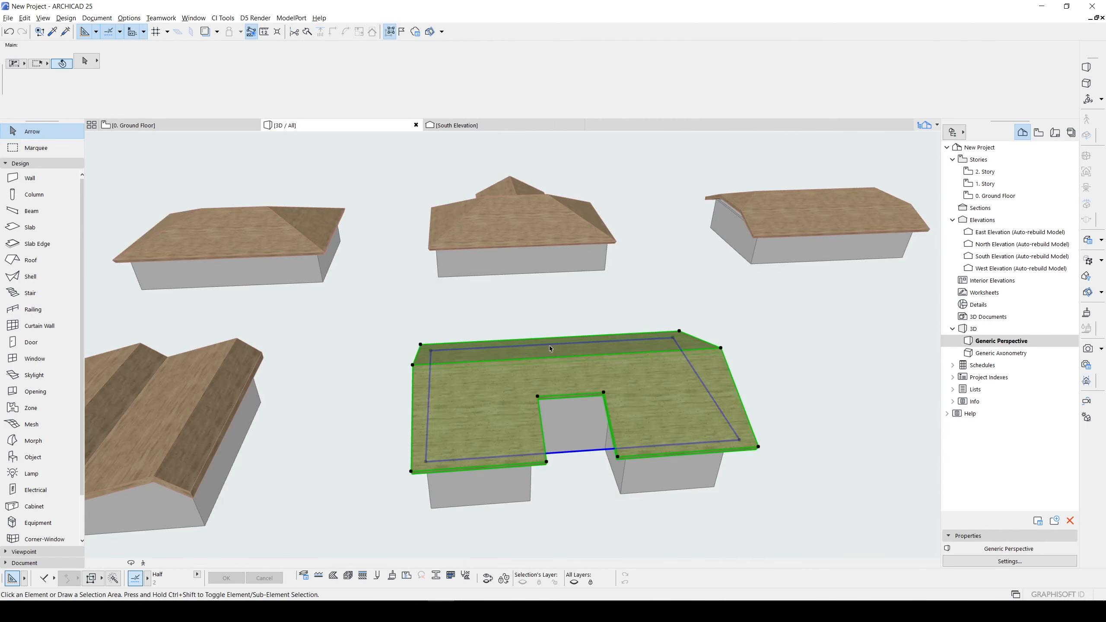
{"action": "scroll", "coordinate": [554, 352], "scroll_direction": "down", "scroll_amount": 3}
{"action": "middle_click_drag", "start_coordinate": [560, 358], "coordinate": [664, 331], "text": "shift"}
{"action": "middle_click_drag", "start_coordinate": [664, 330], "coordinate": [554, 378]}
{"action": "left_click", "coordinate": [665, 395]}
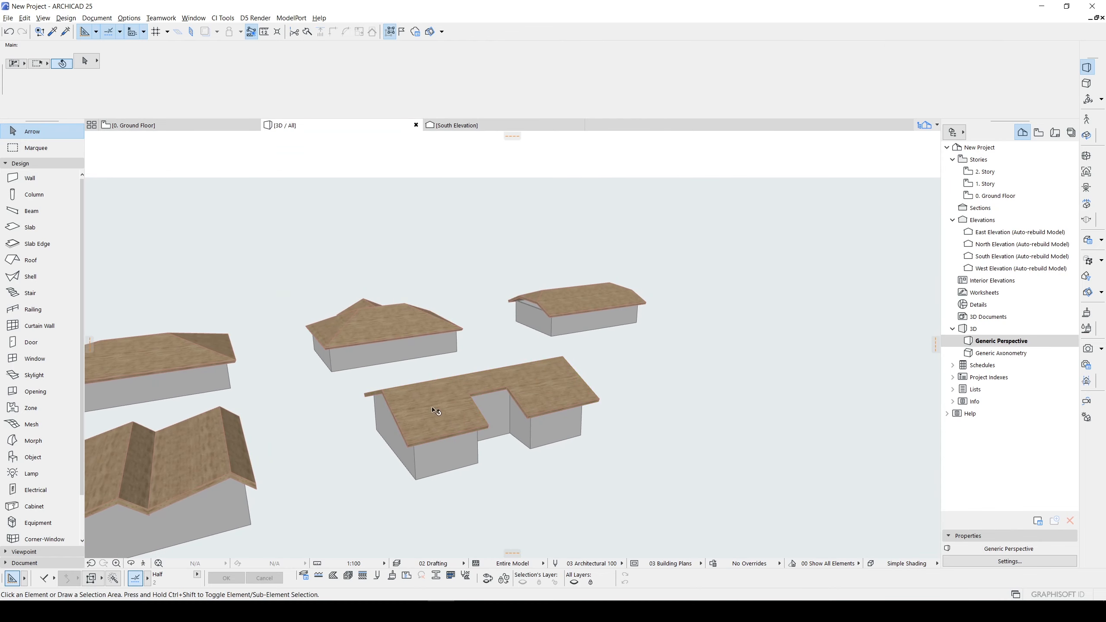
{"action": "middle_click_drag", "start_coordinate": [583, 400], "coordinate": [490, 416], "text": "shift"}
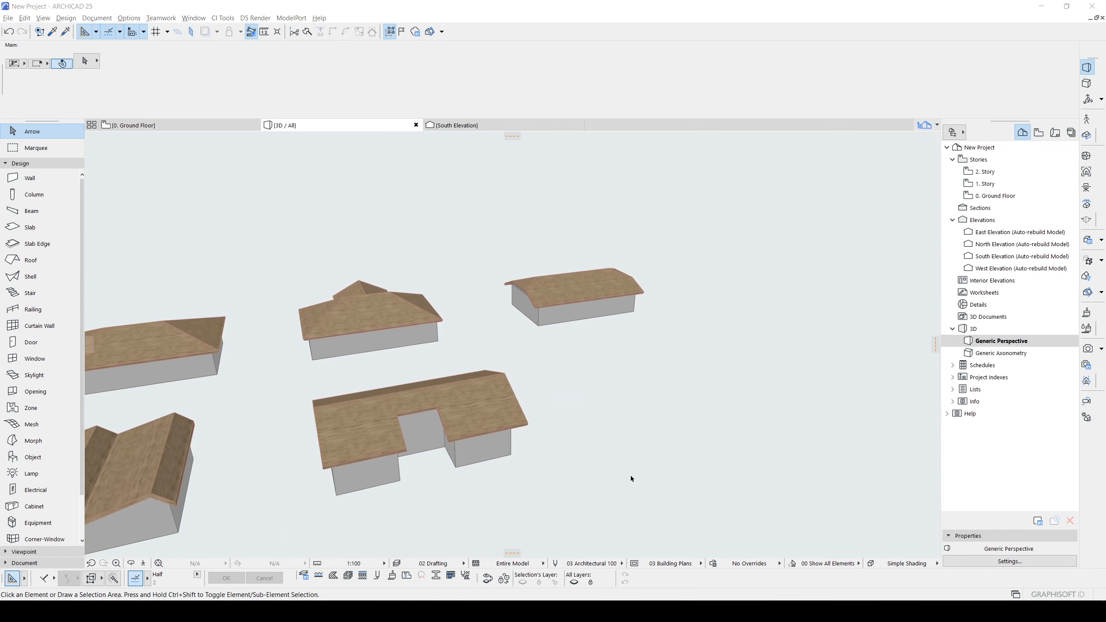
{"action": "key", "text": "shift+F3"}
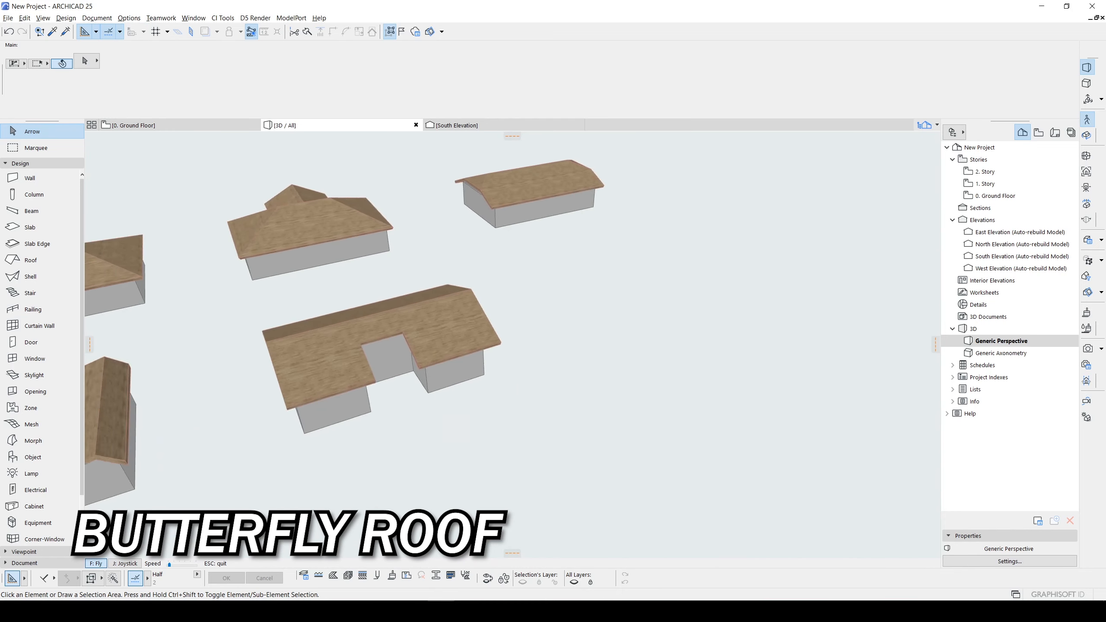
Exit the fly-through navigation and start the Roof tool for a rotated rectangular gable roof over the empty rectangular building
{"action": "key", "text": "Escape"}
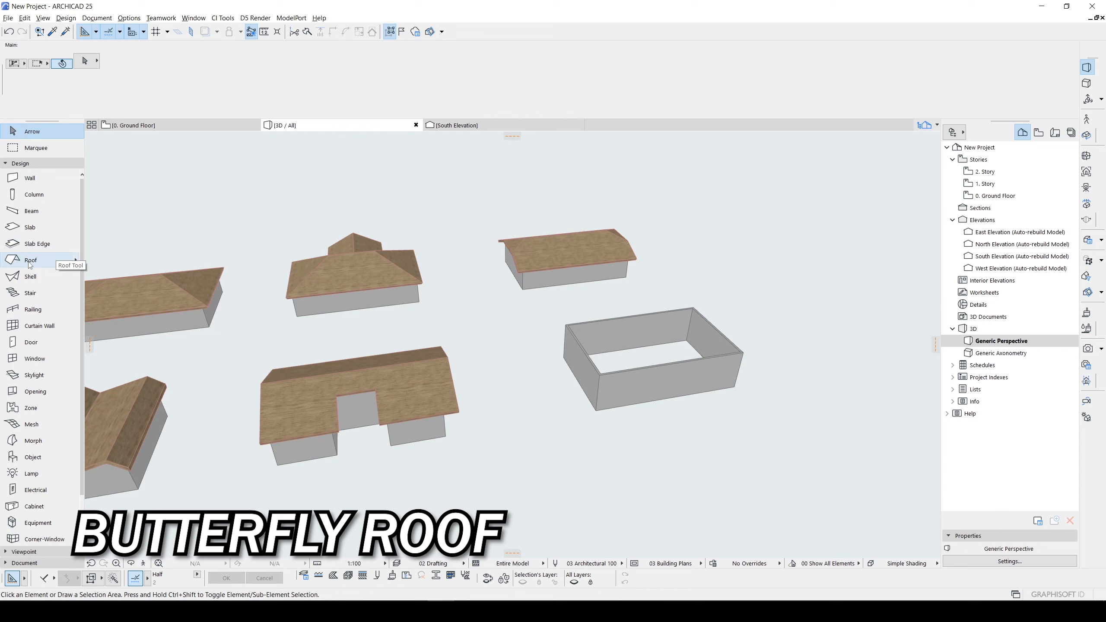
{"action": "left_click", "coordinate": [30, 260]}
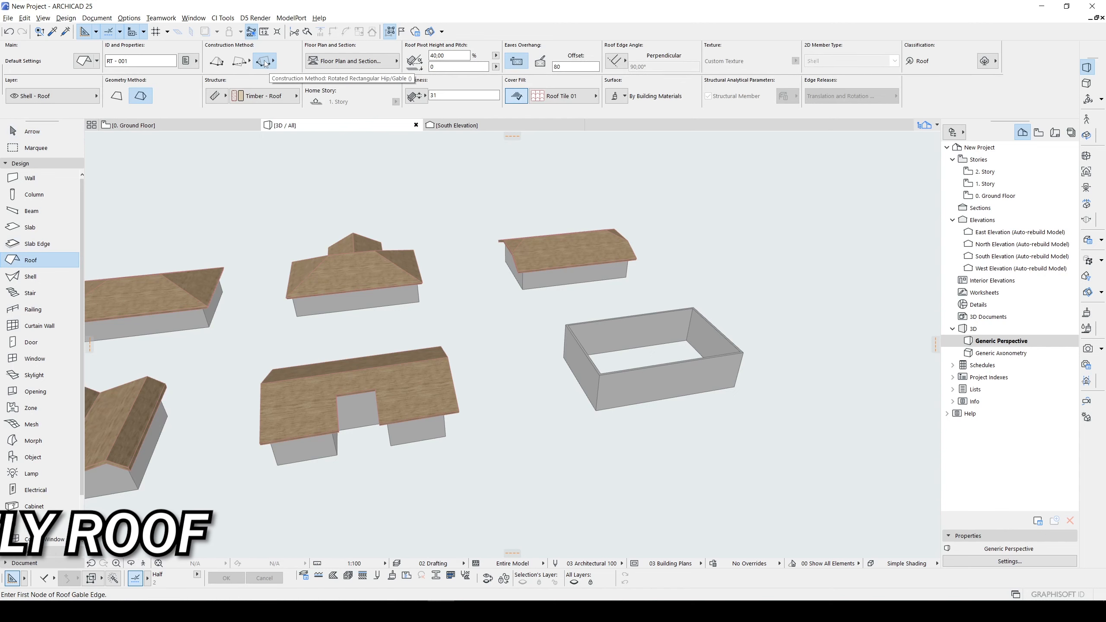
{"action": "scroll", "coordinate": [506, 338], "scroll_direction": "up", "scroll_amount": 3}
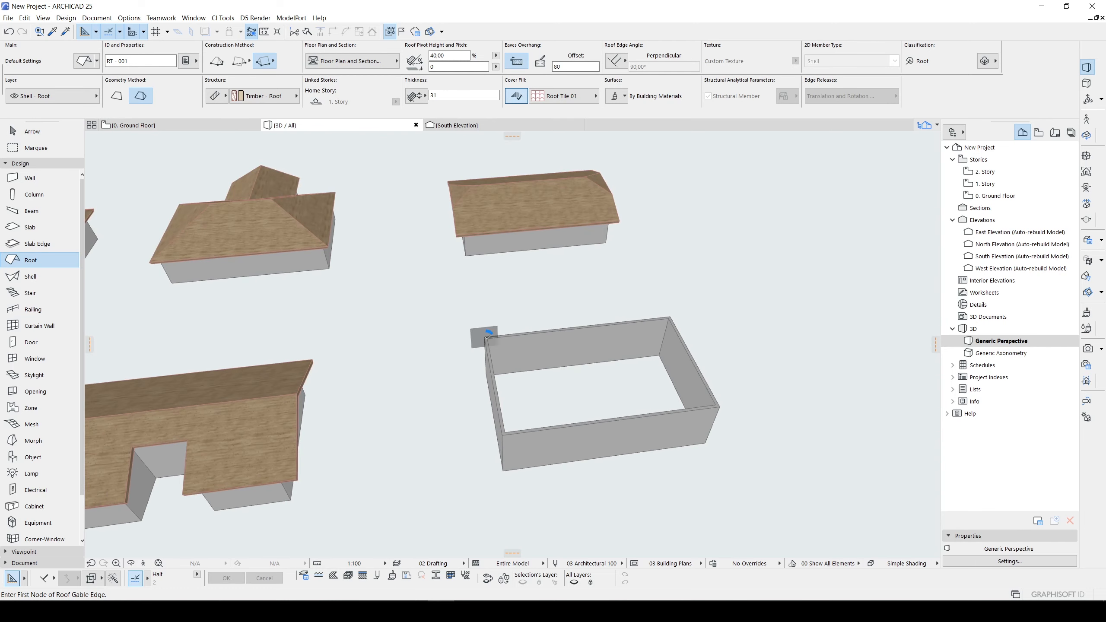
{"action": "left_click", "coordinate": [486, 336]}
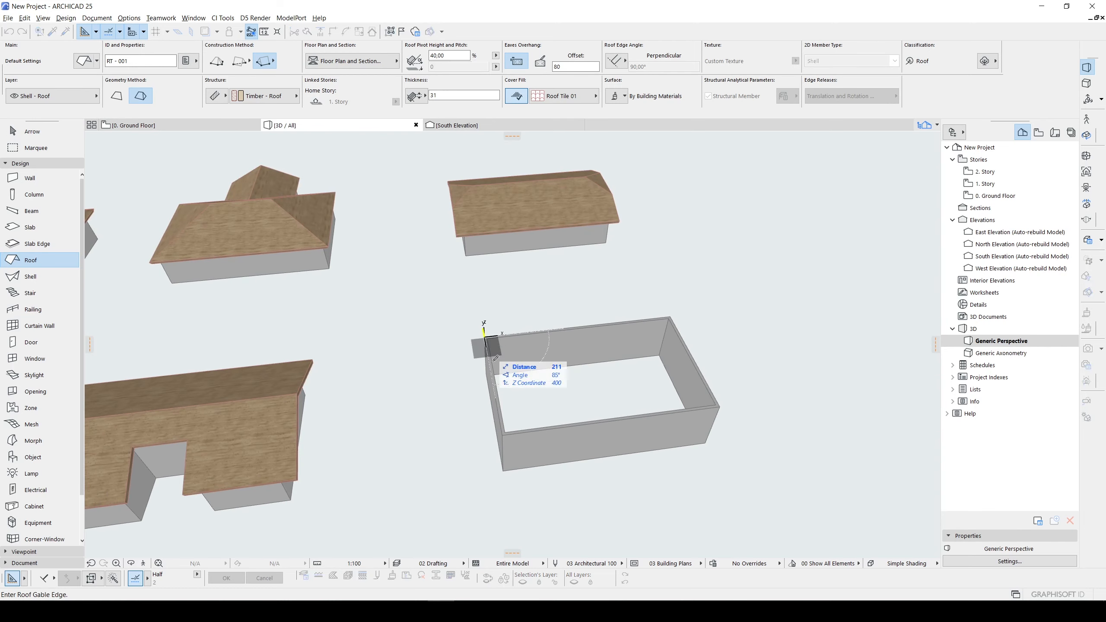
{"action": "left_click", "coordinate": [501, 433]}
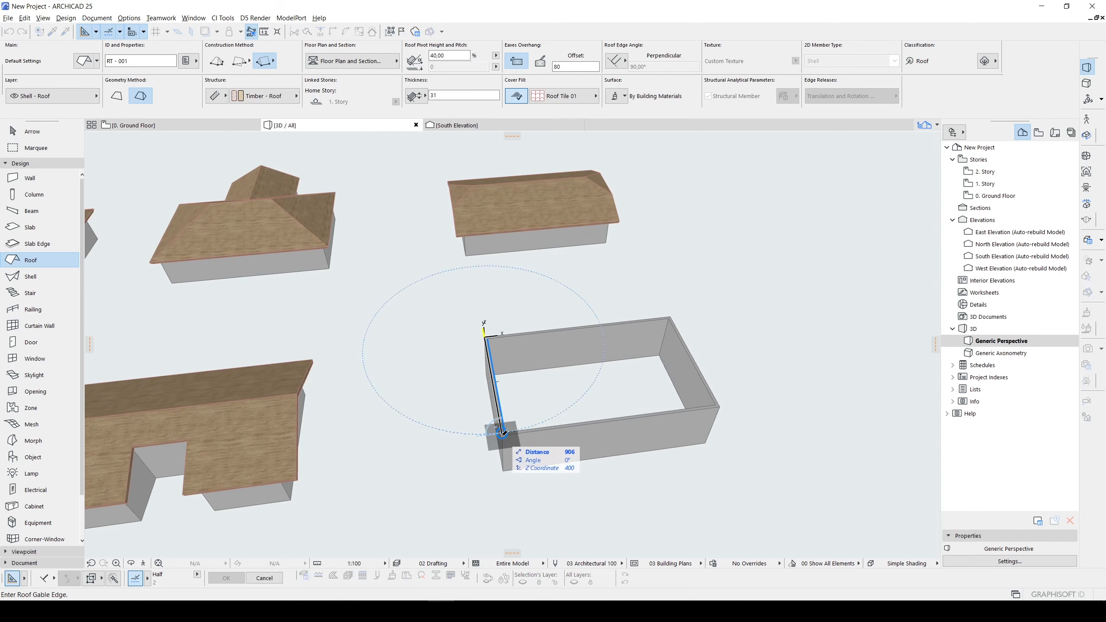
{"action": "left_click", "coordinate": [725, 406]}
Place a gable roof over the roofless rectangular building's outer wall corners, with its gable edge along the long front wall
{"action": "middle_click_drag", "start_coordinate": [725, 406], "coordinate": [545, 320], "text": "shift"}
{"action": "left_click", "coordinate": [713, 435]}
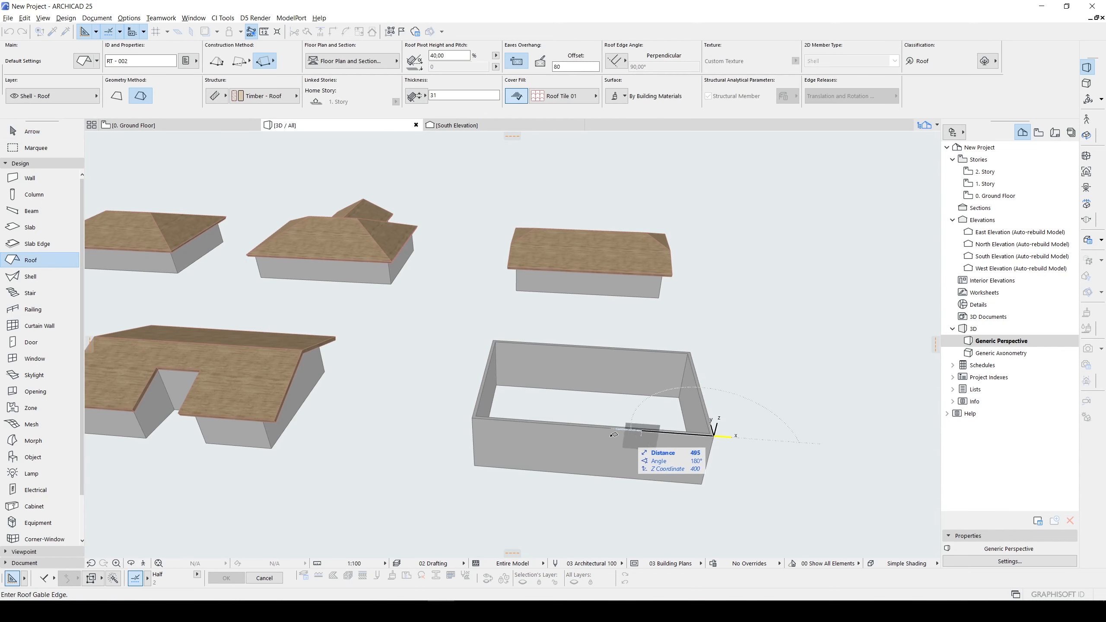
{"action": "left_click", "coordinate": [474, 417]}
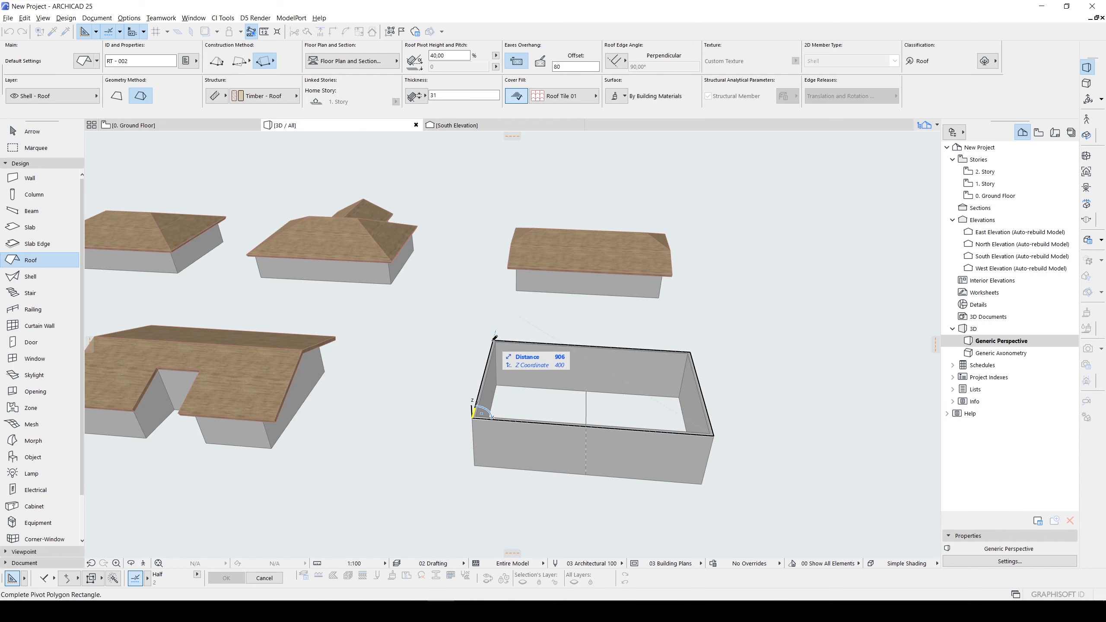
{"action": "left_click", "coordinate": [495, 337]}
Select the new gable roof on the rectangular building and set its pitch to -40%
{"action": "left_click", "coordinate": [595, 393]}
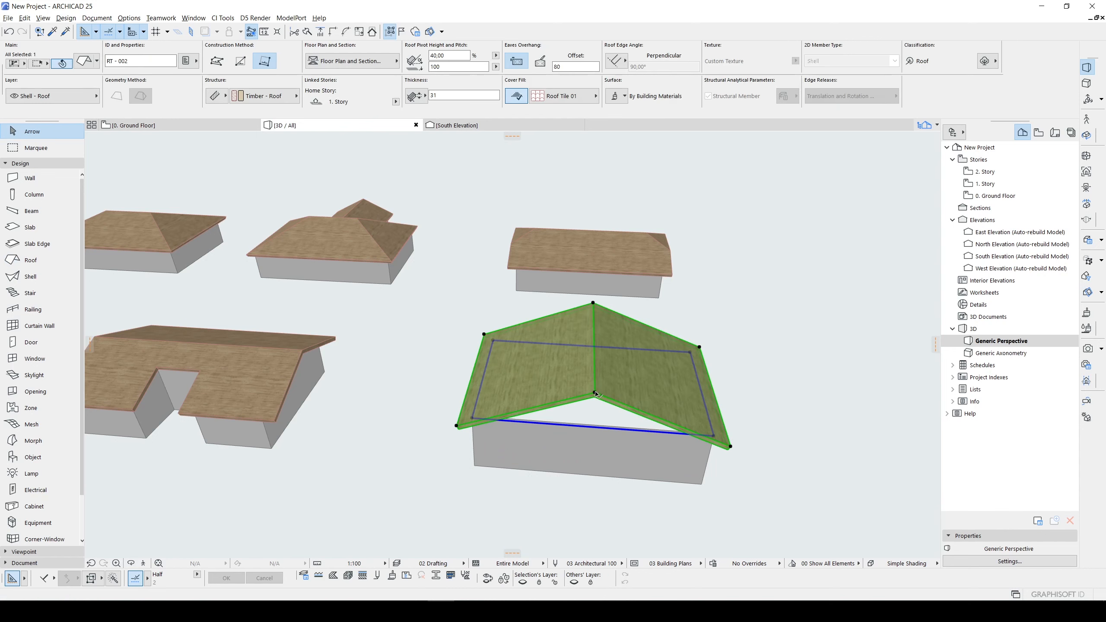
{"action": "middle_click_drag", "start_coordinate": [596, 394], "coordinate": [629, 385], "text": "shift"}
{"action": "left_click", "coordinate": [449, 53]}
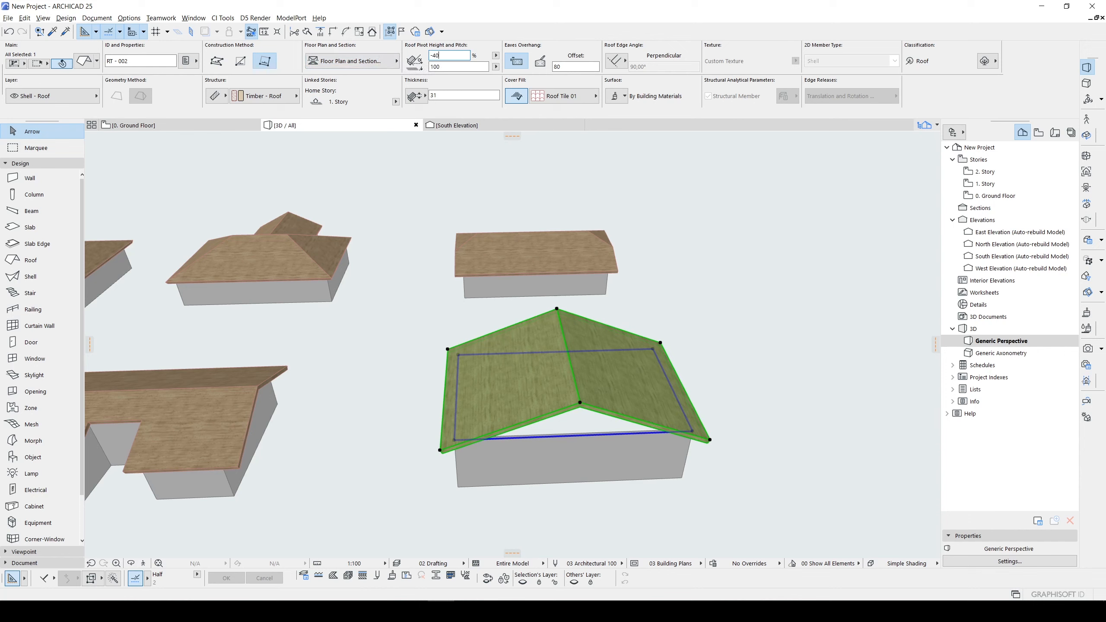
Try to set the pitch of the two-sided roof over the nearest building to -40%
{"action": "key", "text": "Return"}
{"action": "middle_click_drag", "start_coordinate": [587, 297], "coordinate": [674, 253], "text": "shift"}
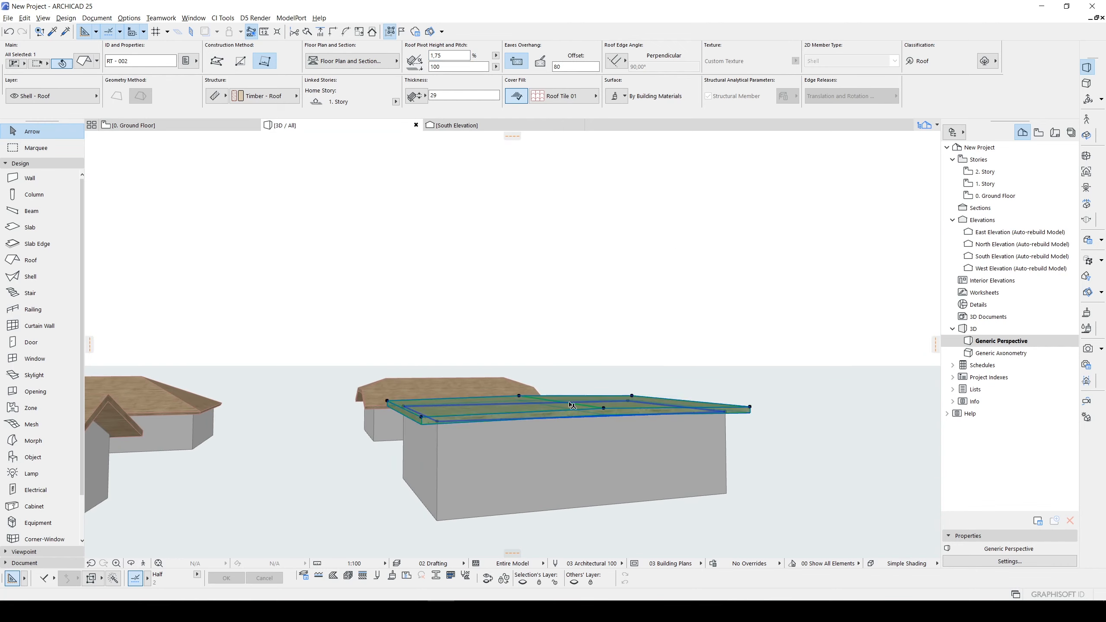
{"action": "middle_click_drag", "start_coordinate": [562, 413], "coordinate": [592, 457], "text": "shift"}
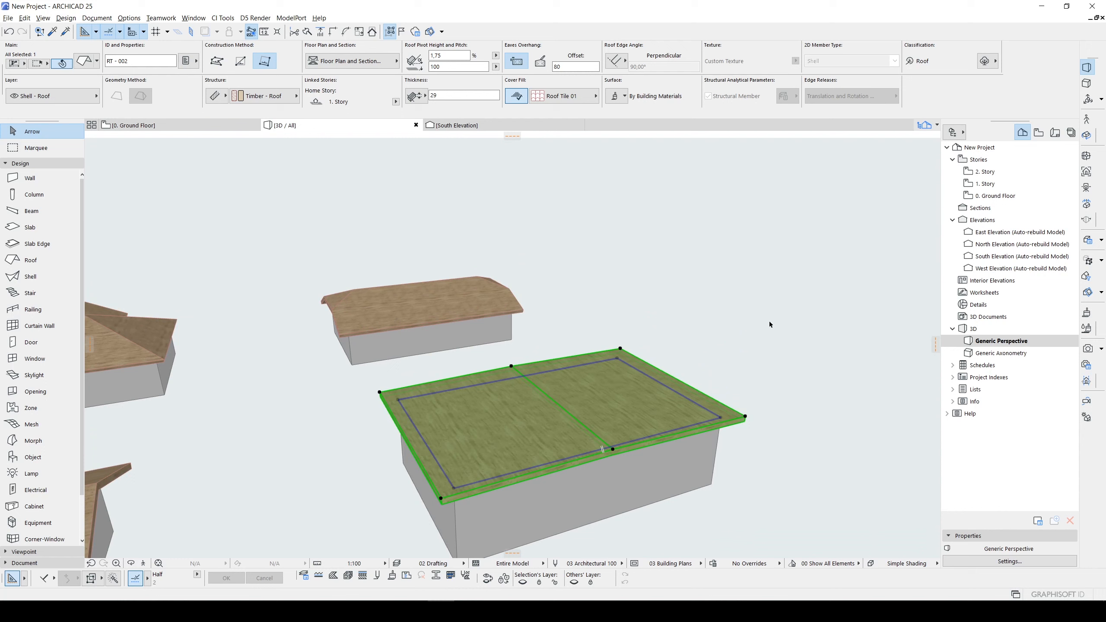
Split the nearest building's multi-plane roof into single-plane roofs
{"action": "right_click", "coordinate": [667, 286]}
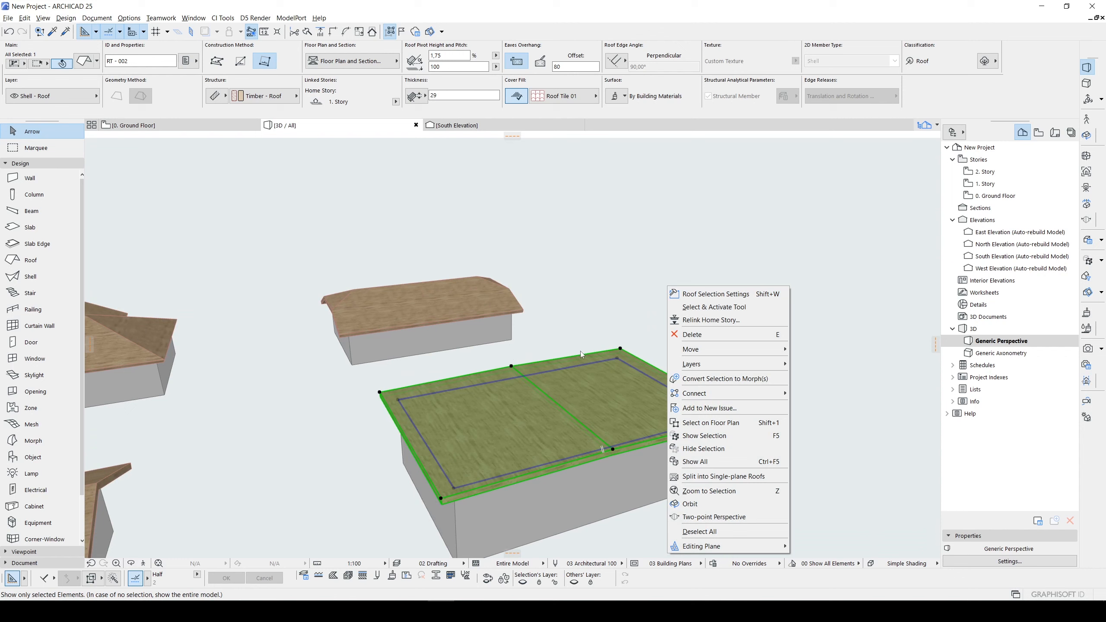
{"action": "left_click", "coordinate": [704, 477]}
{"action": "left_click", "coordinate": [577, 248]}
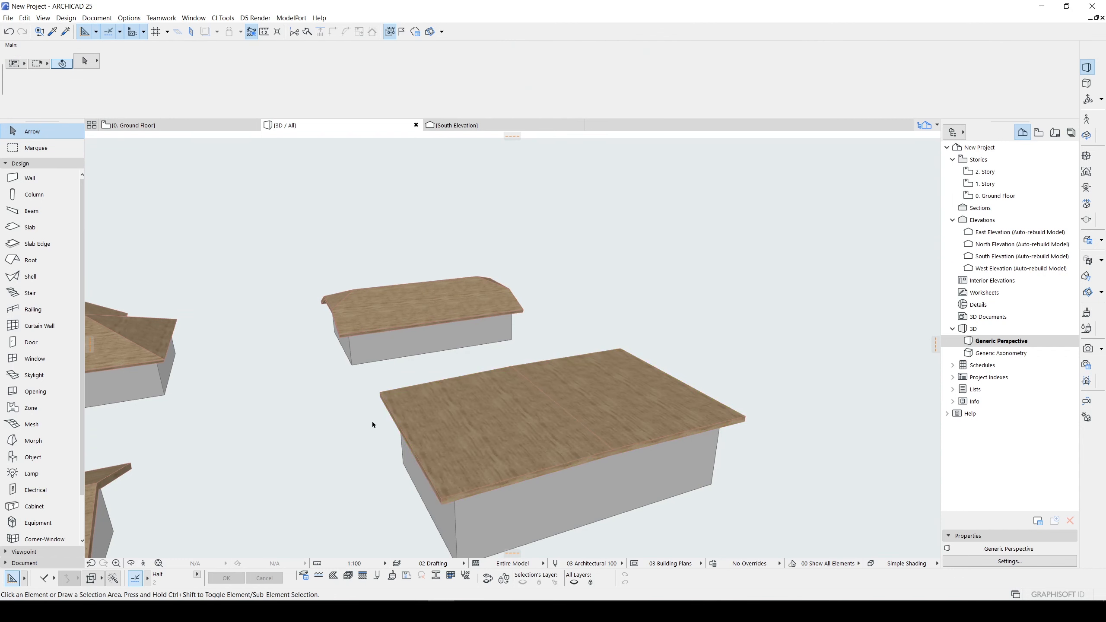
Set the pitch of both separated roof planes to -15% to form a butterfly roof
{"action": "left_click", "coordinate": [641, 379]}
{"action": "left_click", "coordinate": [488, 429], "text": "shift"}
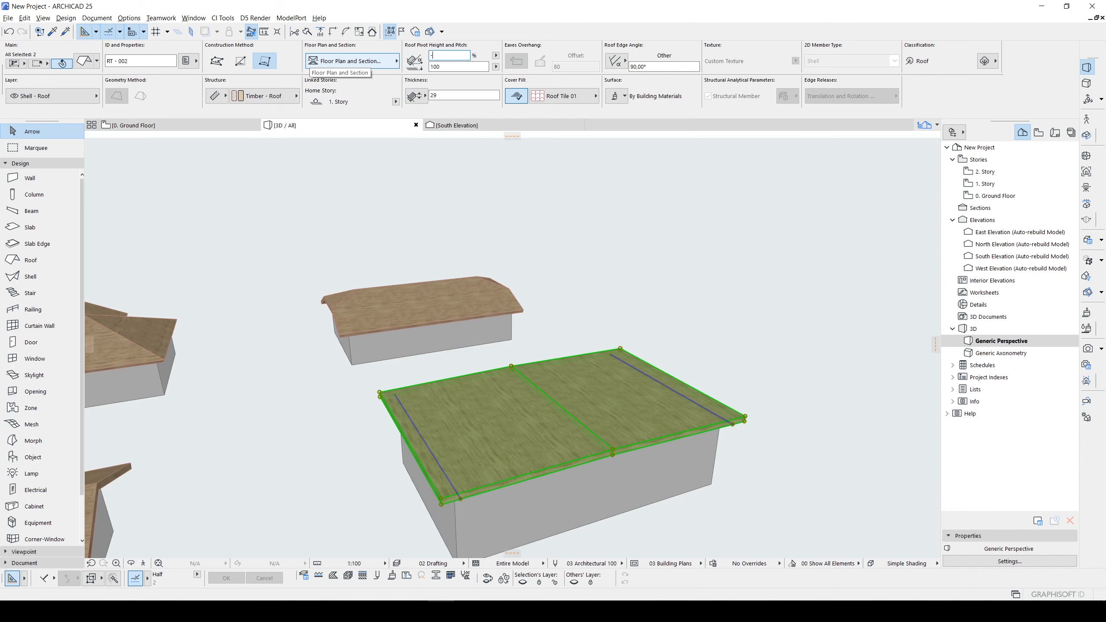
{"action": "key", "text": "Return"}
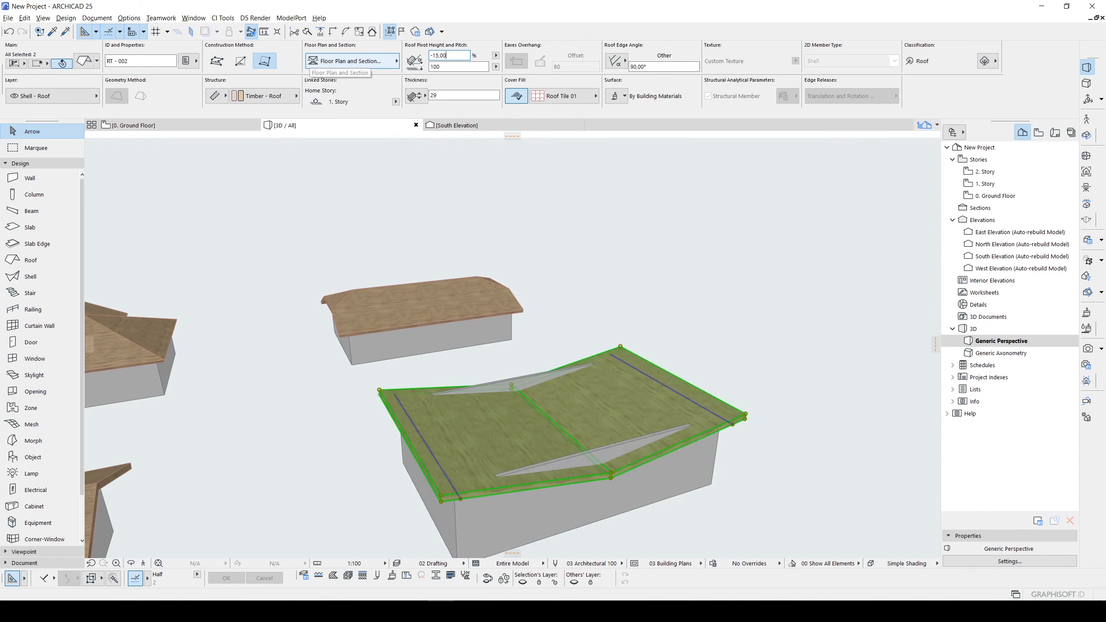
{"action": "middle_click_drag", "start_coordinate": [604, 368], "coordinate": [705, 362], "text": "shift"}
{"action": "key", "text": "Escape"}
{"action": "left_click", "coordinate": [604, 472]}
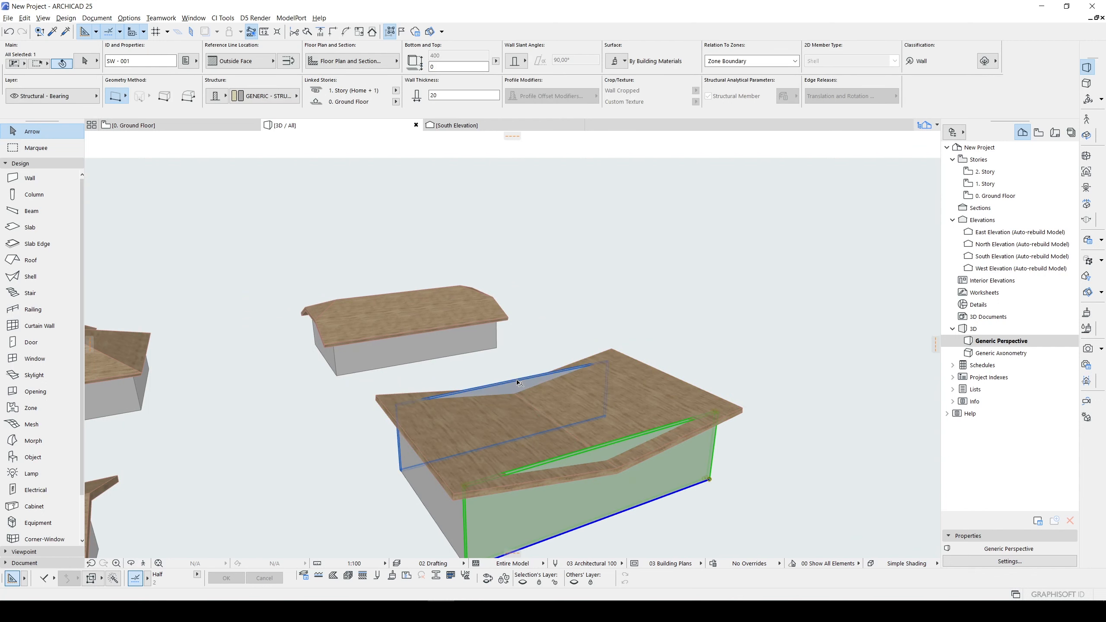
{"action": "left_click", "coordinate": [513, 383], "text": "shift"}
{"action": "right_click", "coordinate": [691, 285]}
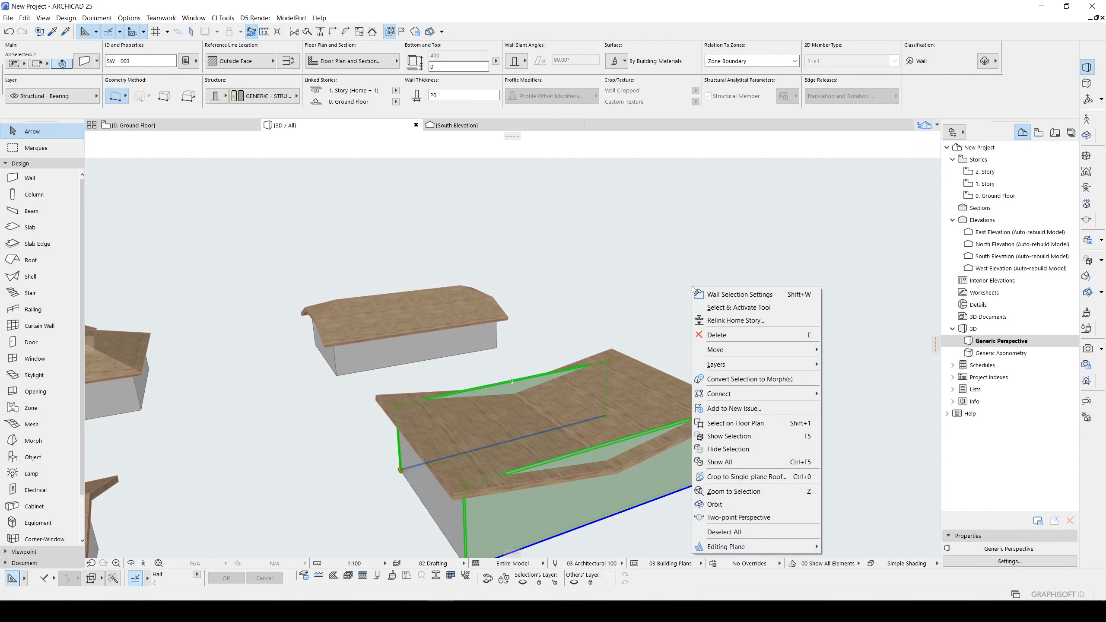
{"action": "key", "text": "Escape"}
{"action": "key", "text": "Escape"}
Trim all four walls of the butterfly-roof building to its two roof planes, using the roofs from the current selection
{"action": "scroll", "coordinate": [607, 383], "scroll_direction": "down", "scroll_amount": 1}
{"action": "middle_click_drag", "start_coordinate": [607, 383], "coordinate": [606, 349]}
{"action": "left_click_drag", "start_coordinate": [783, 525], "coordinate": [462, 342]}
{"action": "right_click", "coordinate": [666, 282]}
{"action": "mouse_move", "coordinate": [731, 387]}
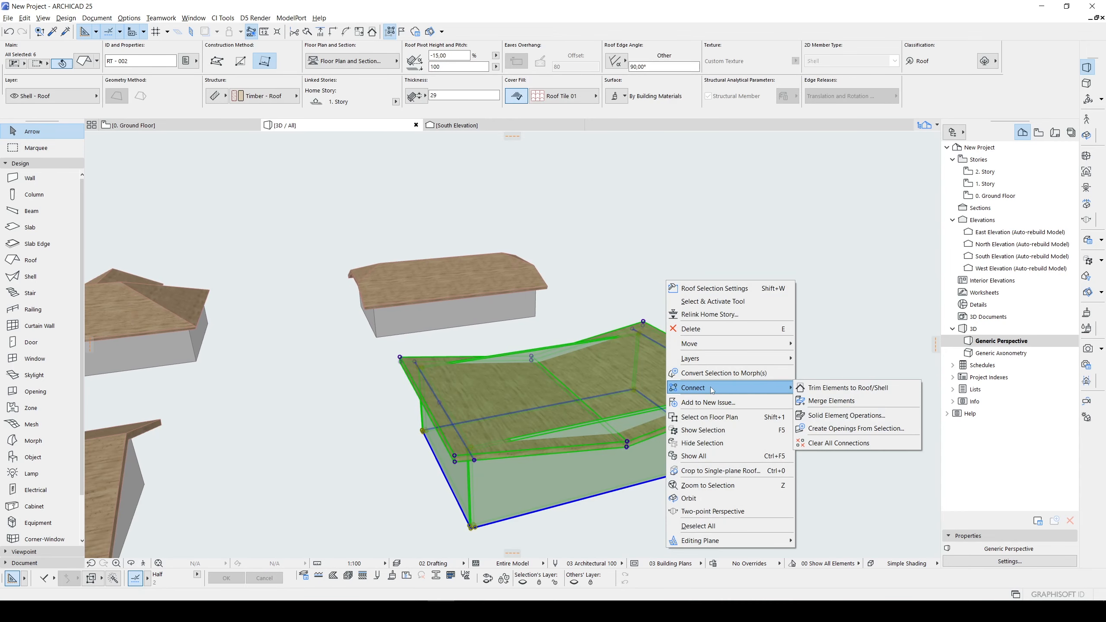
{"action": "left_click", "coordinate": [817, 388]}
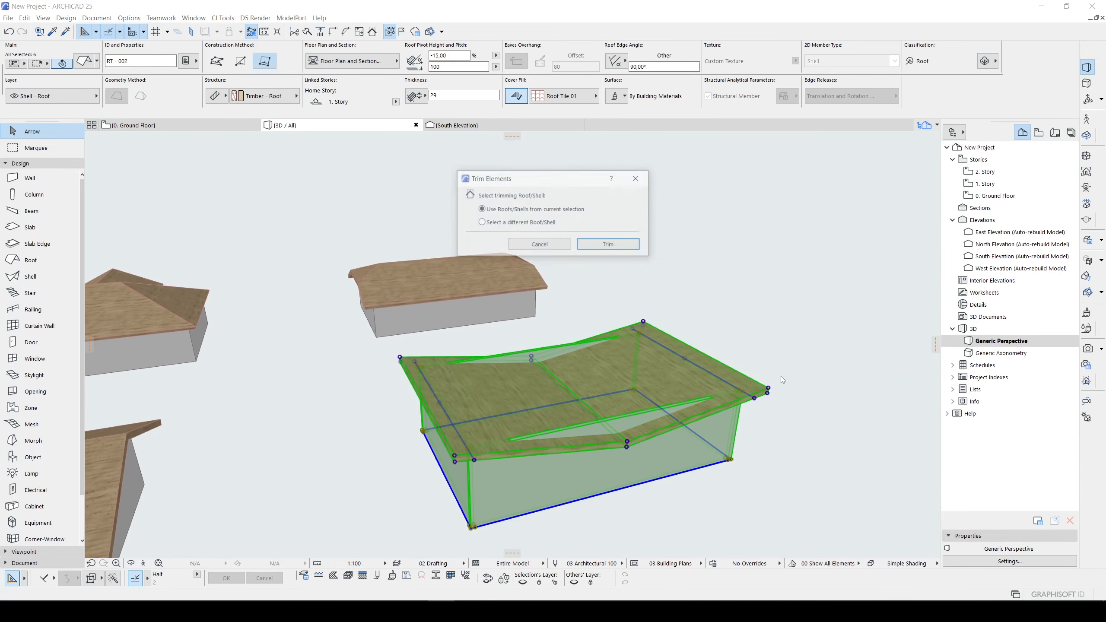
{"action": "left_click", "coordinate": [608, 245]}
{"action": "left_click", "coordinate": [782, 290]}
{"action": "middle_click_drag", "start_coordinate": [585, 439], "coordinate": [548, 309], "text": "shift"}
{"action": "left_click", "coordinate": [549, 309]}
Create a 25-thick extruded barrel shell over the empty rectangular walls, extruded along the long wall and spanning the building's full width
{"action": "scroll", "coordinate": [527, 336], "scroll_direction": "down", "scroll_amount": 10}
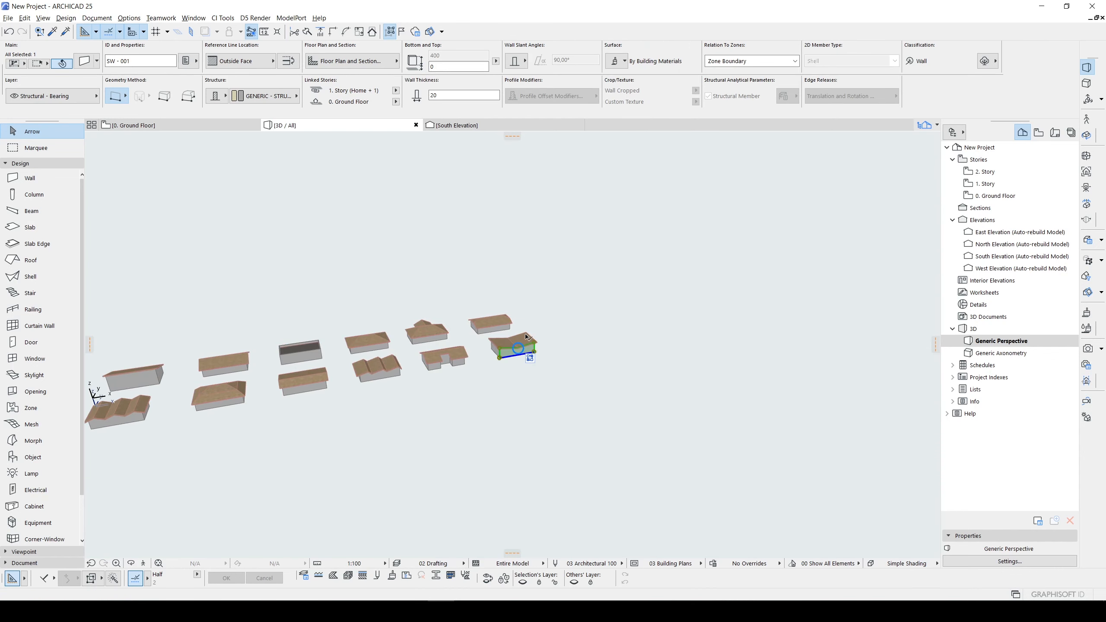
{"action": "scroll", "coordinate": [527, 336], "scroll_direction": "up", "scroll_amount": 2}
{"action": "middle_click_drag", "start_coordinate": [252, 377], "coordinate": [517, 361], "text": "shift"}
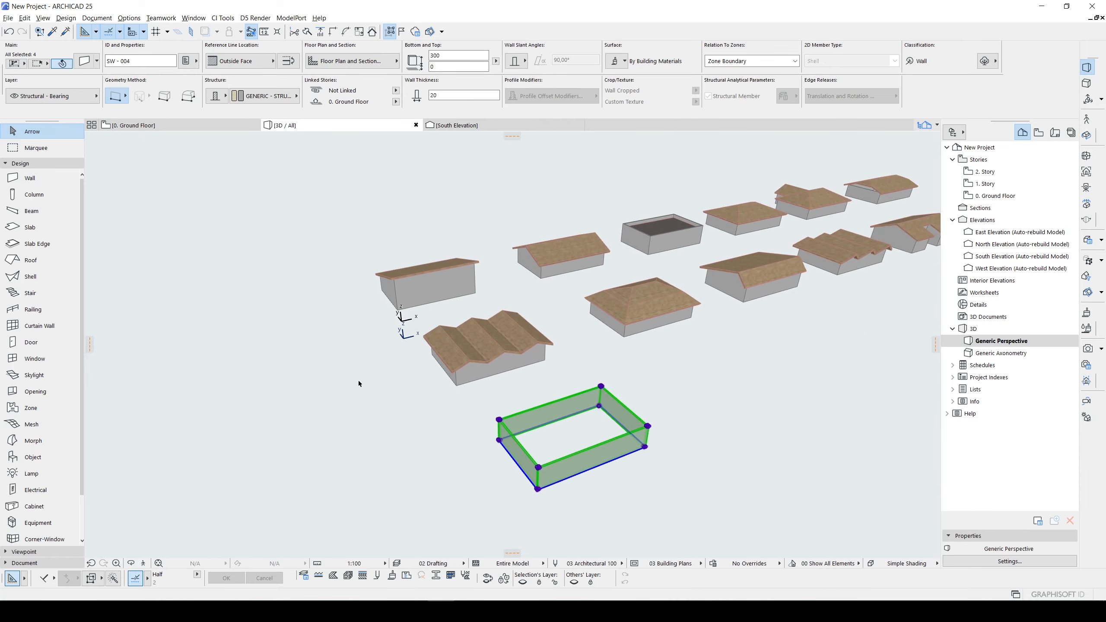
{"action": "left_click", "coordinate": [357, 380]}
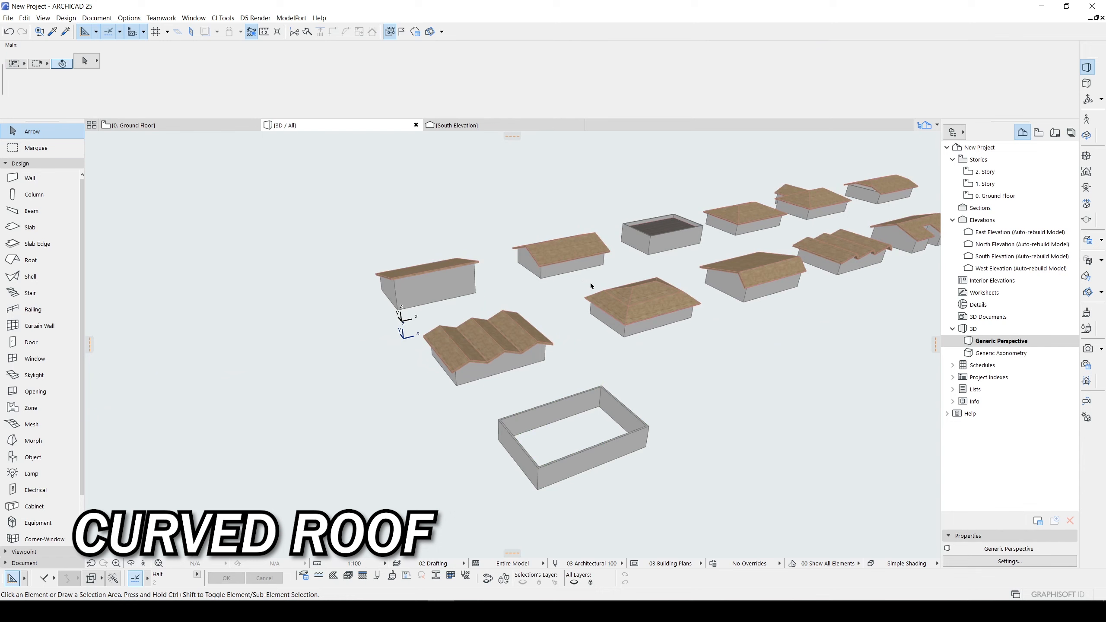
{"action": "left_click", "coordinate": [27, 279]}
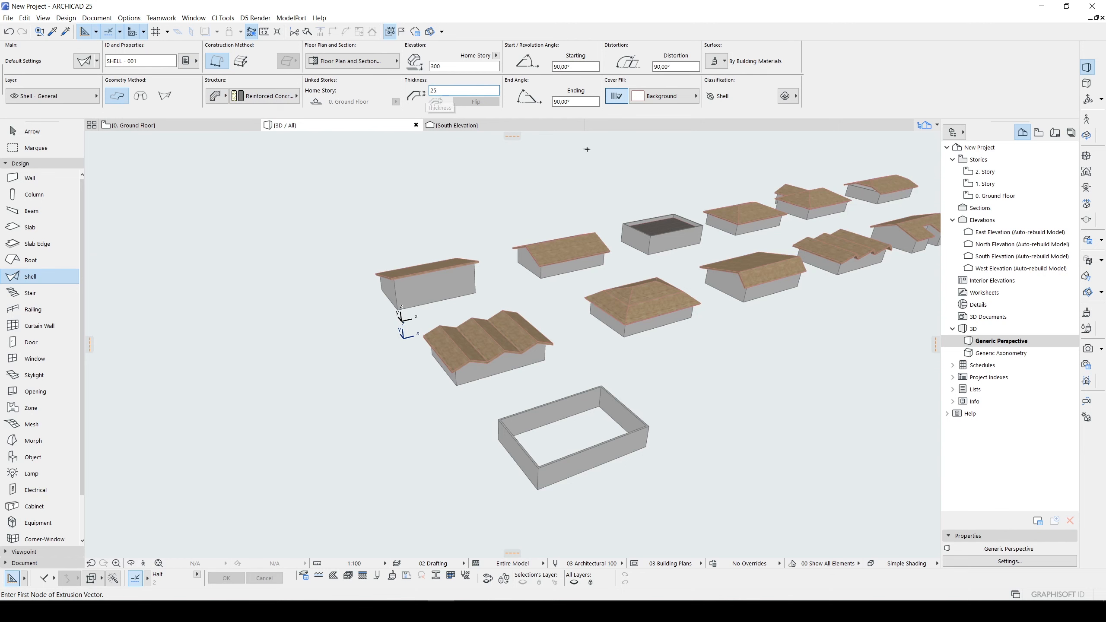
{"action": "scroll", "coordinate": [487, 398], "scroll_direction": "up", "scroll_amount": 4}
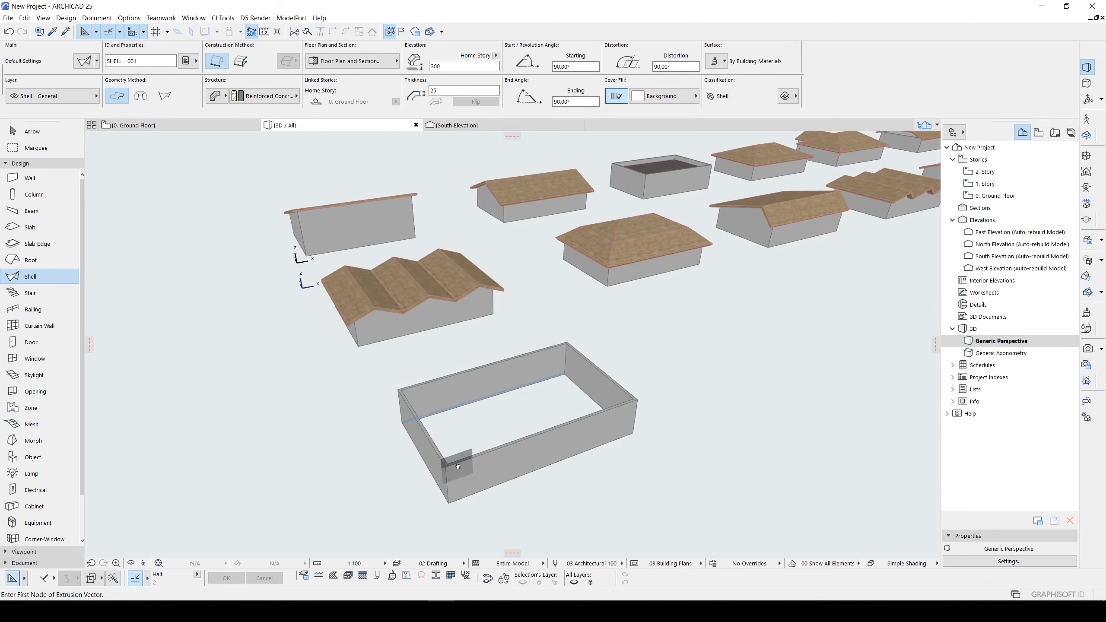
{"action": "scroll", "coordinate": [457, 467], "scroll_direction": "up", "scroll_amount": 5}
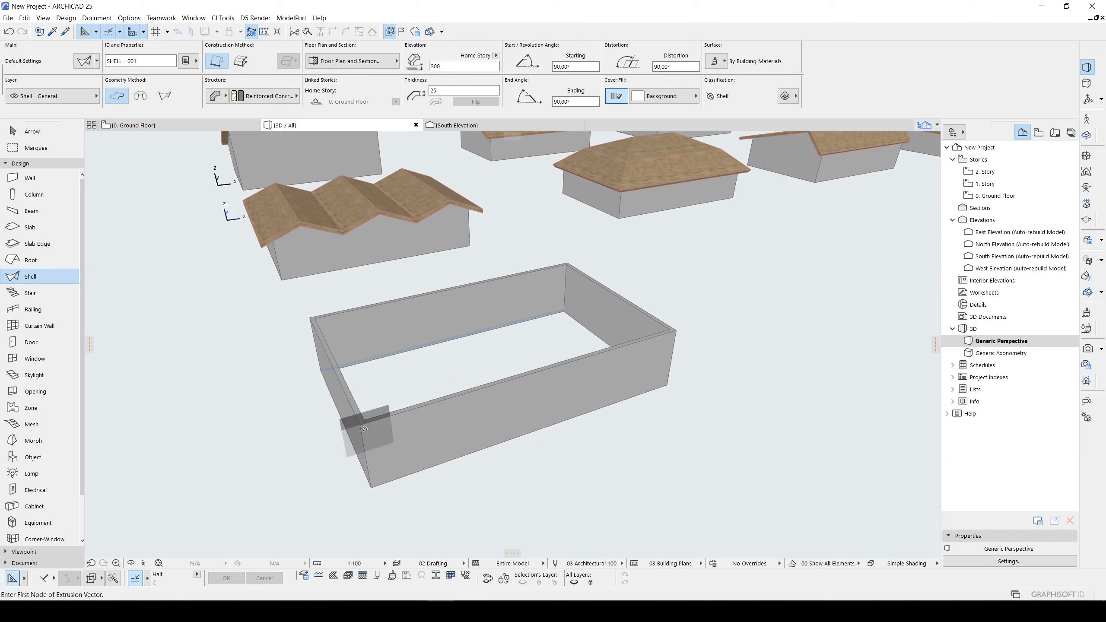
{"action": "left_click", "coordinate": [360, 421]}
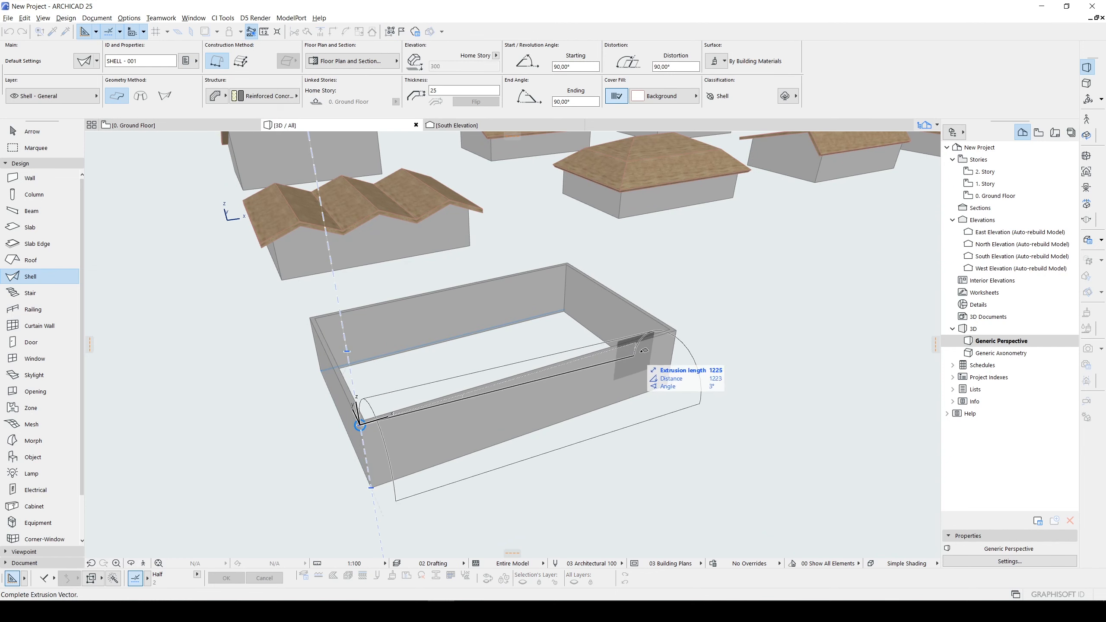
{"action": "left_click", "coordinate": [675, 329]}
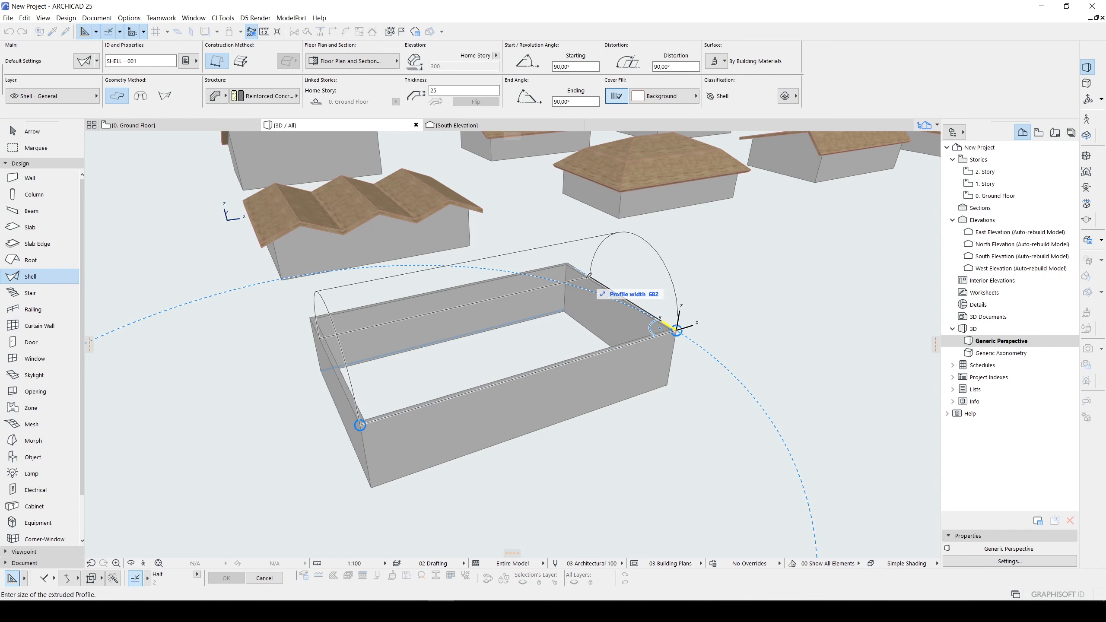
{"action": "left_click", "coordinate": [569, 264]}
{"action": "key", "text": "Escape"}
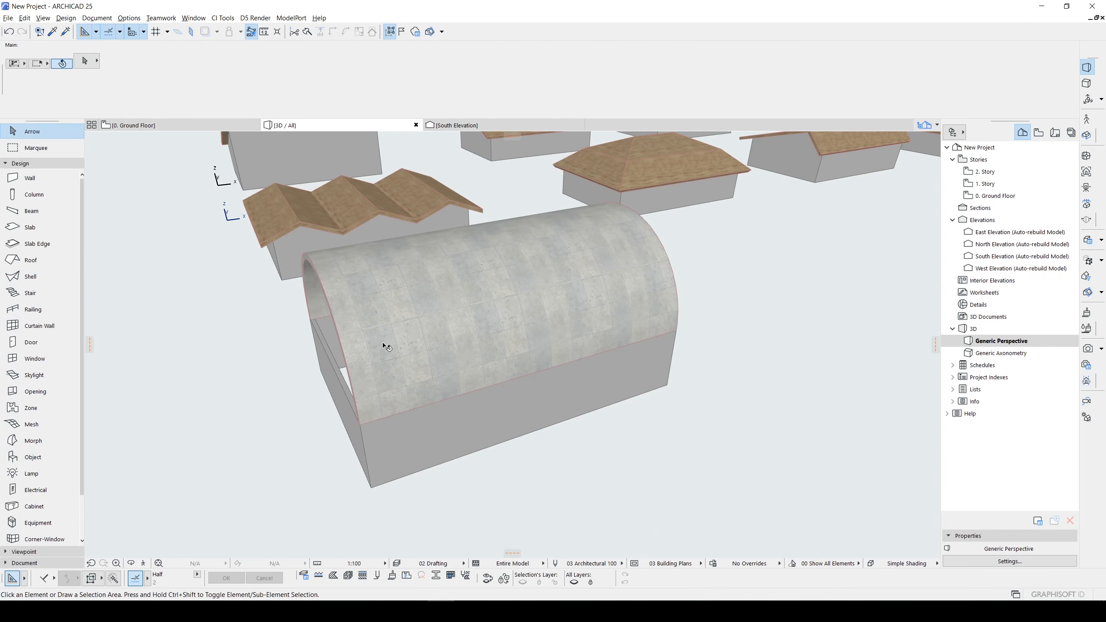
Reshape the barrel shell's curved profile into a lower, flatter arch over the walls
{"action": "middle_click_drag", "start_coordinate": [383, 343], "coordinate": [457, 289], "text": "shift"}
{"action": "left_click", "coordinate": [457, 289]}
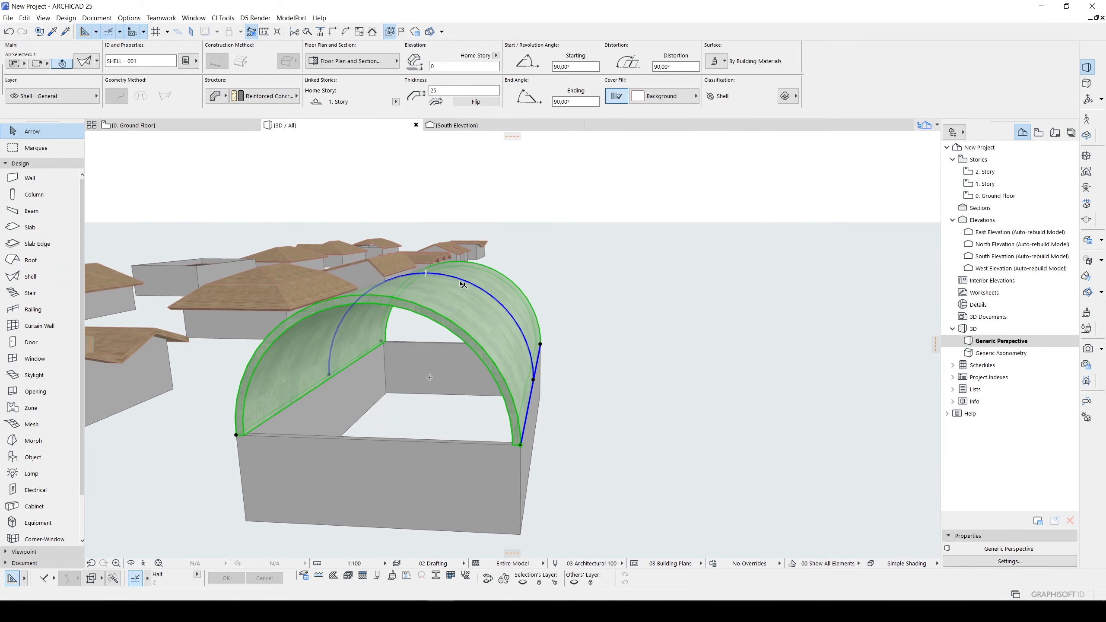
{"action": "left_click", "coordinate": [463, 284]}
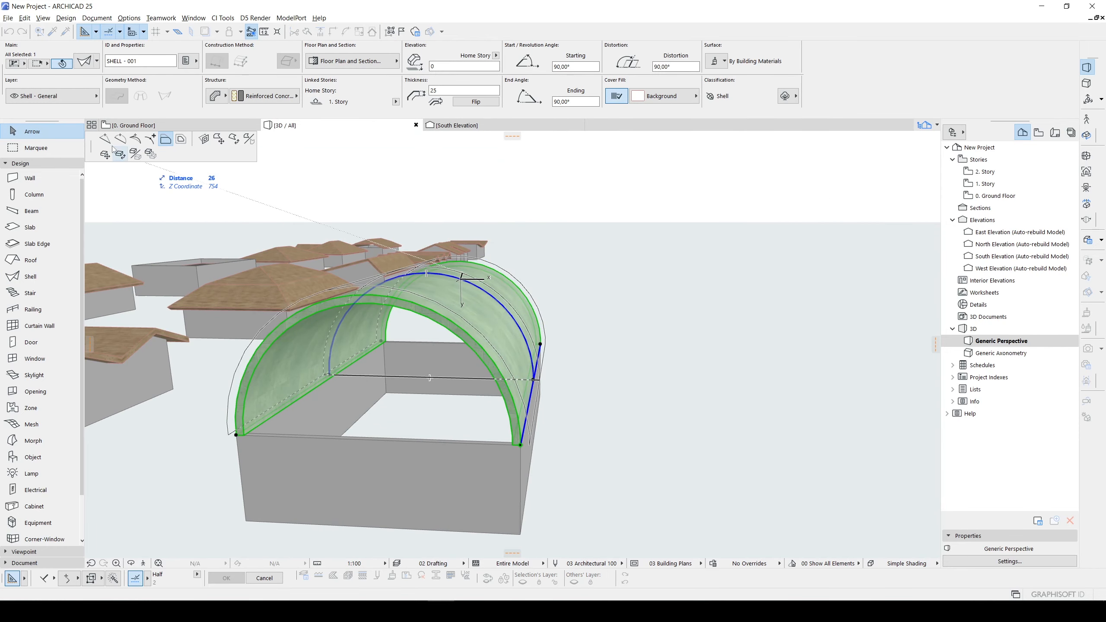
{"action": "middle_click_drag", "start_coordinate": [436, 377], "coordinate": [456, 316], "text": "shift"}
{"action": "left_click", "coordinate": [432, 342]}
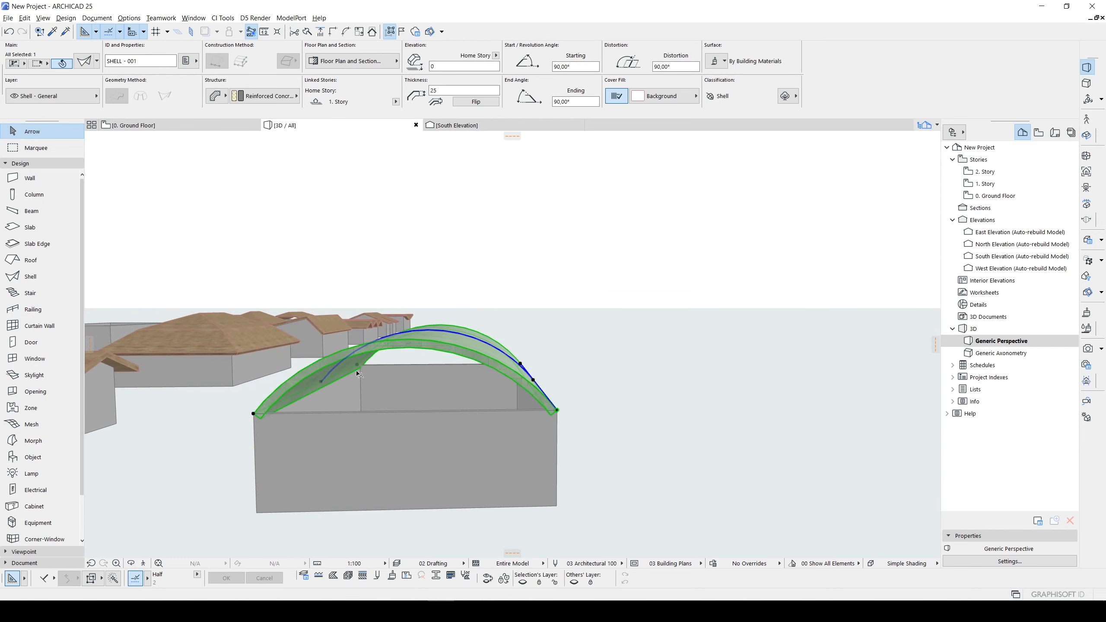
Raise the two end walls beneath the curved shell to a height of 666, above the arch
{"action": "middle_click_drag", "start_coordinate": [337, 450], "coordinate": [402, 469], "text": "shift"}
{"action": "left_click", "coordinate": [402, 469]}
{"action": "middle_click_drag", "start_coordinate": [640, 397], "coordinate": [225, 396], "text": "shift"}
{"action": "left_click", "coordinate": [483, 398], "text": "shift"}
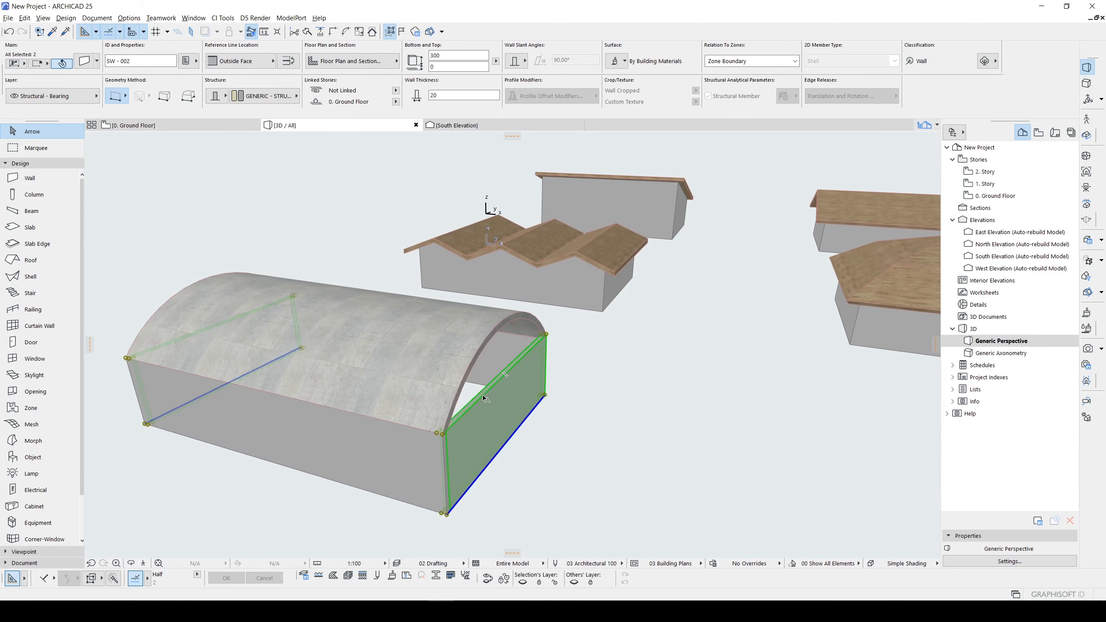
{"action": "left_click", "coordinate": [546, 334]}
{"action": "left_click", "coordinate": [582, 281]}
{"action": "left_click", "coordinate": [135, 139]}
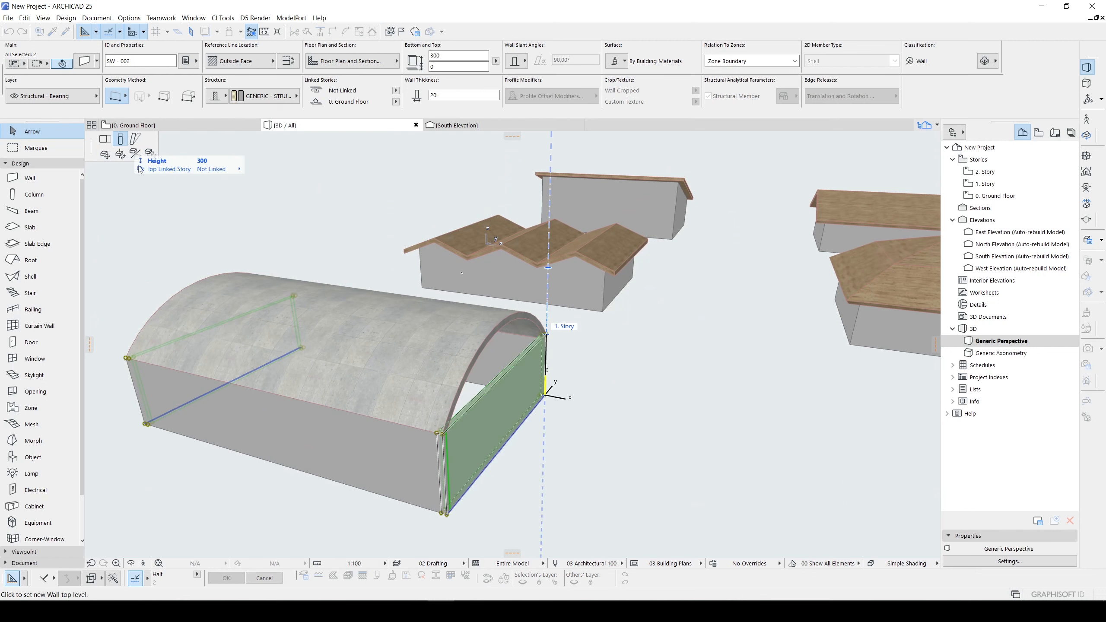
{"action": "left_click", "coordinate": [244, 297]}
Trim the two raised end walls to the curved shell
{"action": "left_click", "coordinate": [313, 335], "text": "shift"}
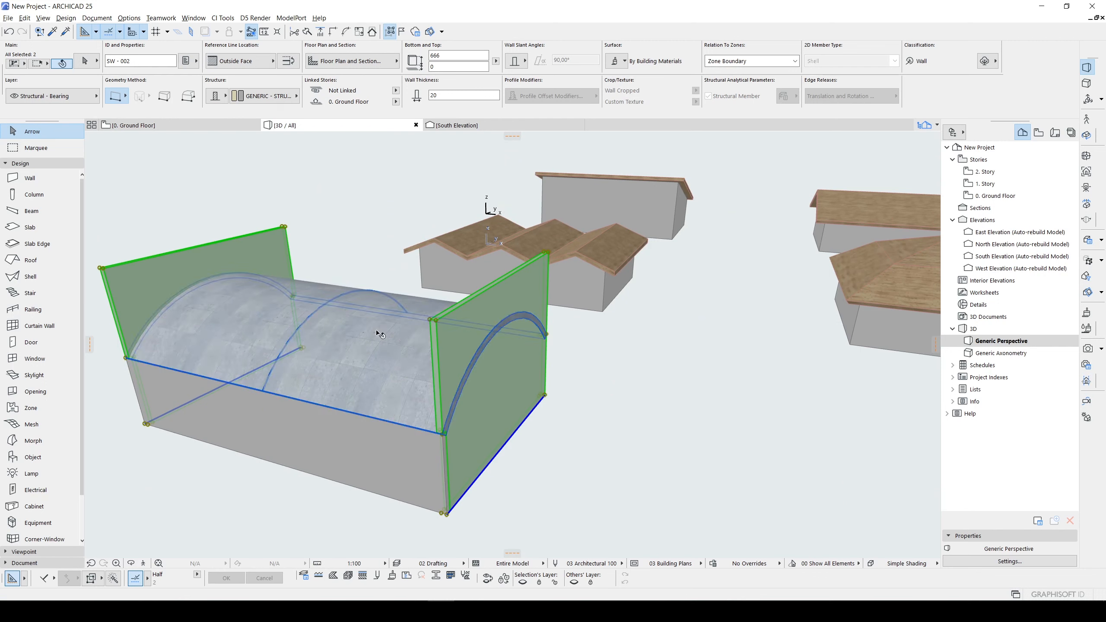
{"action": "right_click", "coordinate": [370, 244]}
{"action": "mouse_move", "coordinate": [410, 378]}
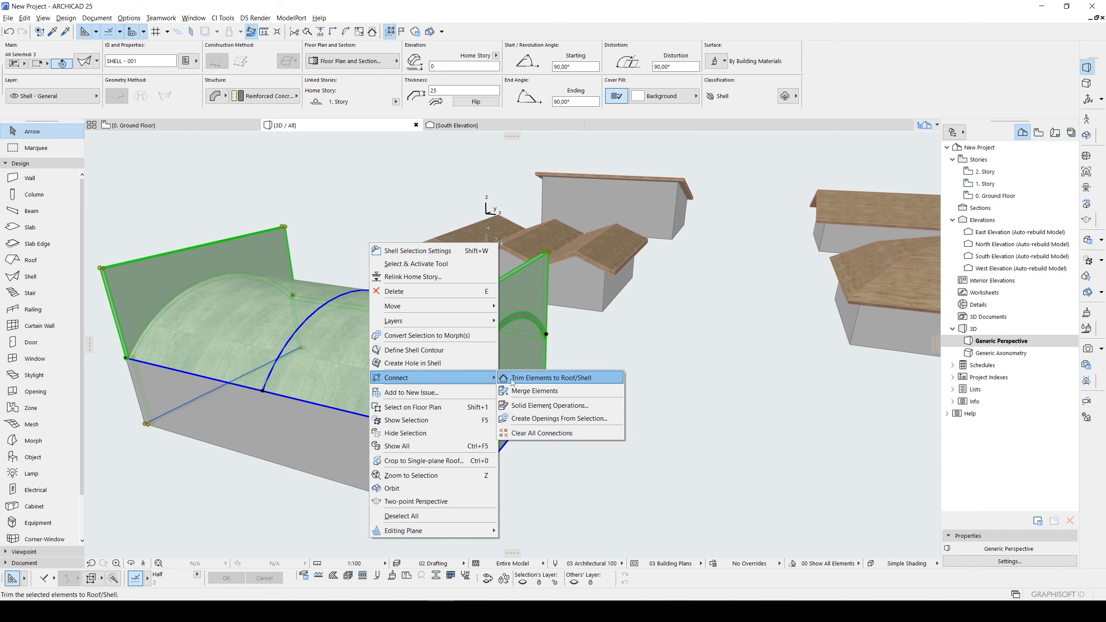
{"action": "left_click", "coordinate": [514, 379]}
{"action": "left_click", "coordinate": [619, 247]}
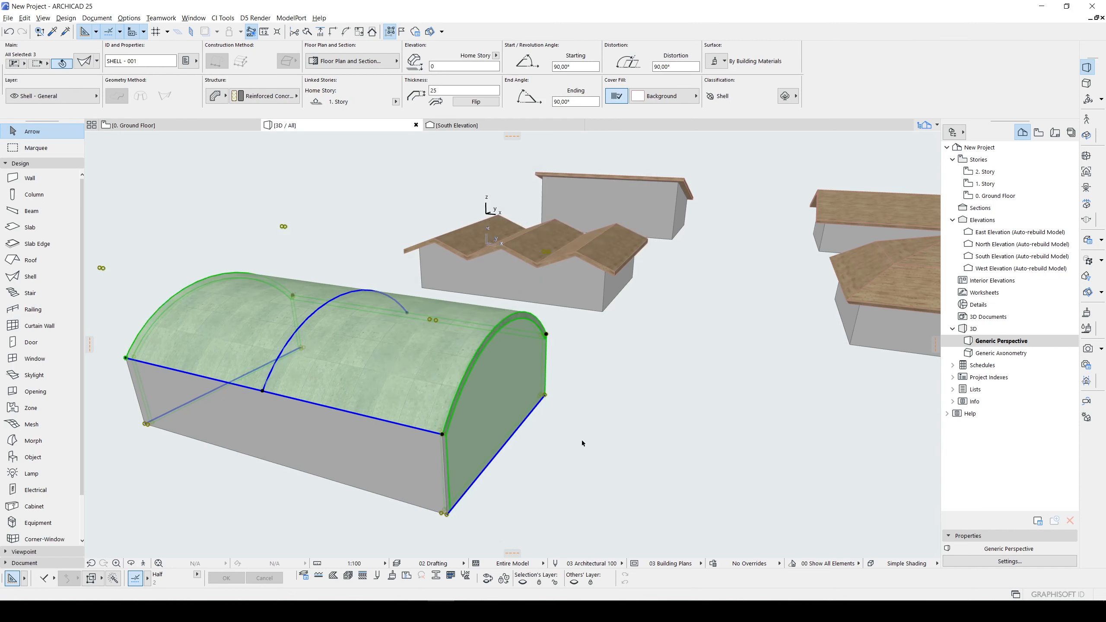
{"action": "left_click", "coordinate": [582, 439]}
Build a 300-high wall on the 1. Story level, running lengthwise across the middle of the remaining roofless rectangular building
{"action": "scroll", "coordinate": [425, 406], "scroll_direction": "down", "scroll_amount": 4}
{"action": "middle_click_drag", "start_coordinate": [382, 403], "coordinate": [374, 381], "text": "shift"}
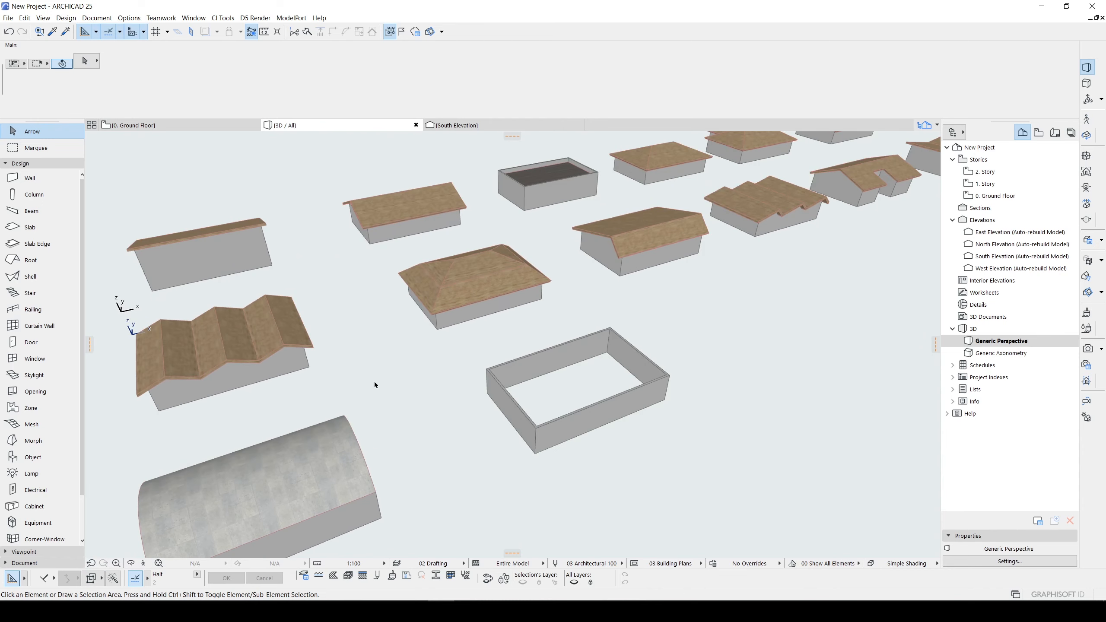
{"action": "scroll", "coordinate": [449, 331], "scroll_direction": "down", "scroll_amount": 3}
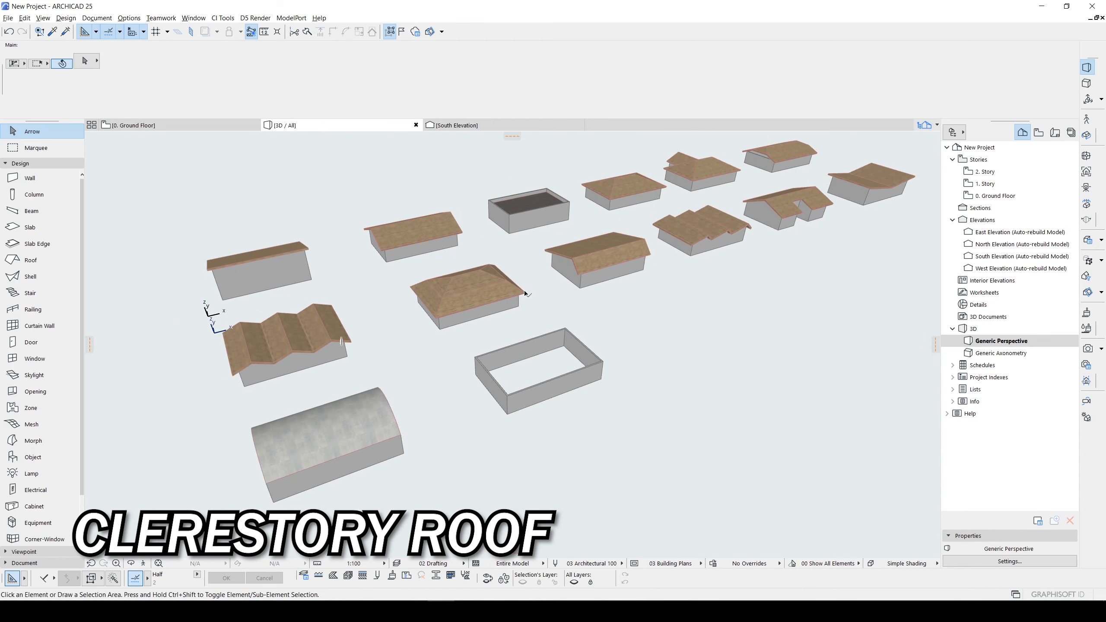
{"action": "scroll", "coordinate": [521, 293], "scroll_direction": "up", "scroll_amount": 2}
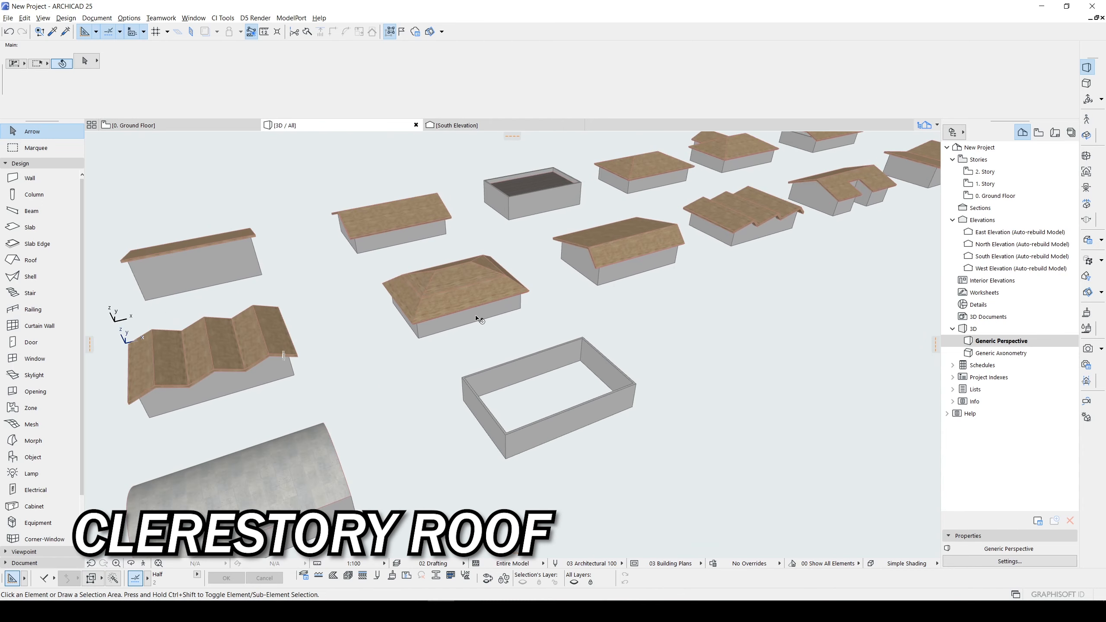
{"action": "left_click", "coordinate": [508, 438], "text": "alt"}
{"action": "scroll", "coordinate": [476, 410], "scroll_direction": "up", "scroll_amount": 3}
{"action": "left_click", "coordinate": [491, 403]}
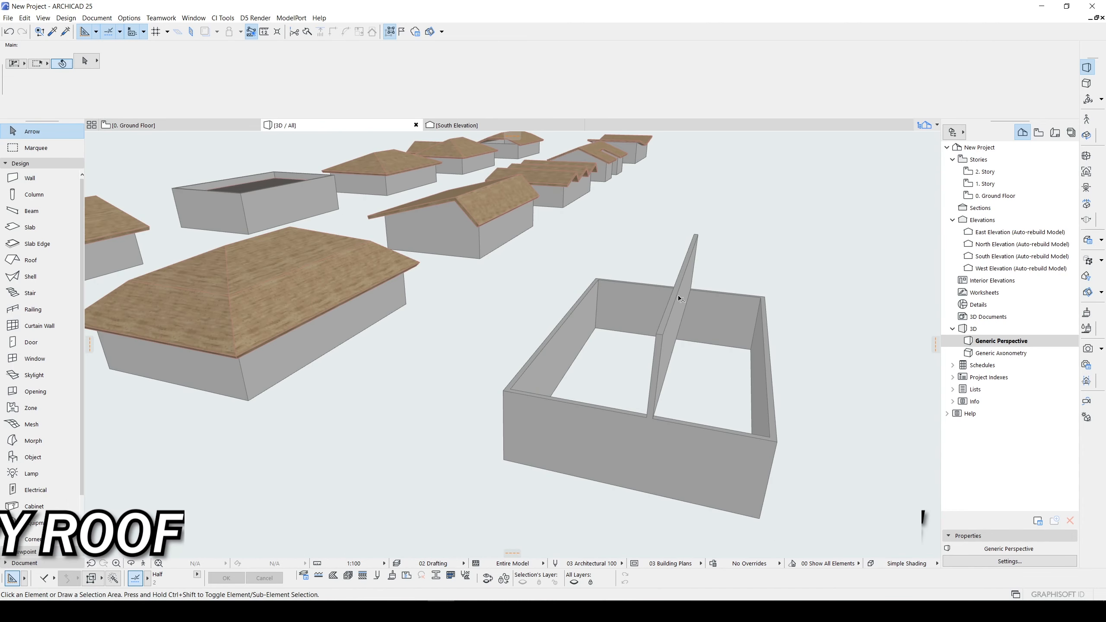
Move the raised middle wall about 50 sideways along the end walls of the rectangular building
{"action": "left_click", "coordinate": [680, 299]}
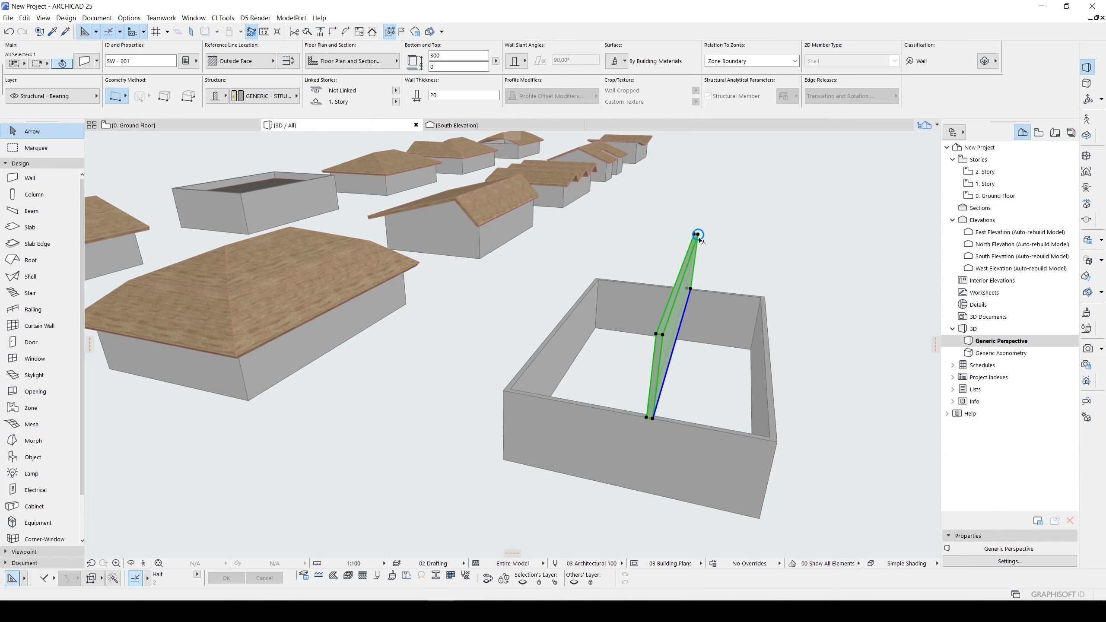
{"action": "middle_click_drag", "start_coordinate": [693, 274], "coordinate": [613, 290], "text": "shift"}
{"action": "scroll", "coordinate": [614, 290], "scroll_direction": "up", "scroll_amount": 2}
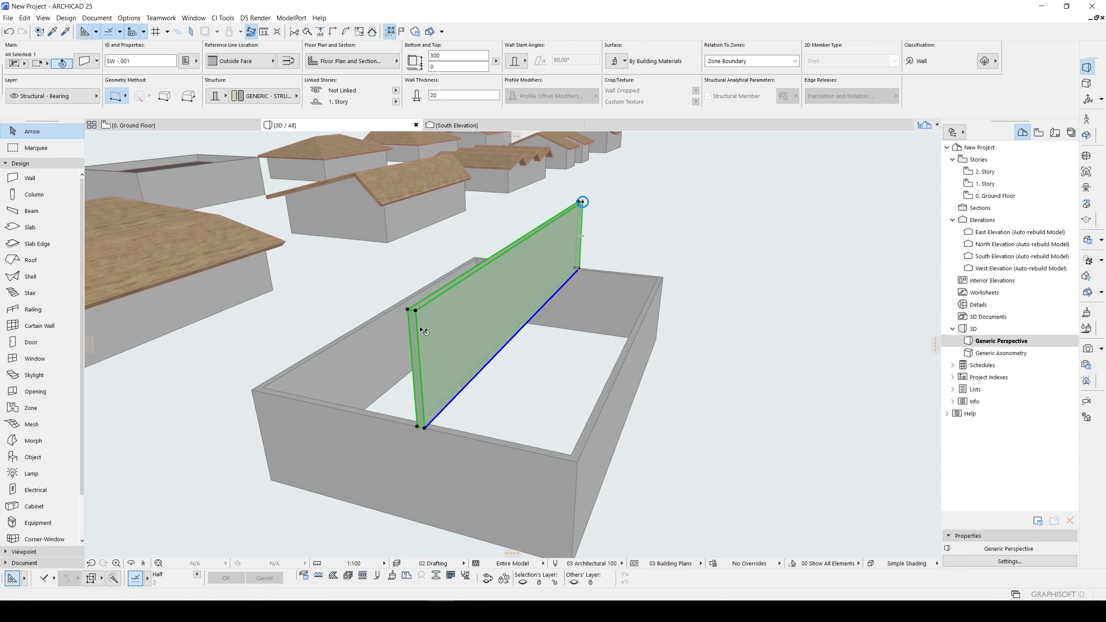
{"action": "middle_click_drag", "start_coordinate": [418, 339], "coordinate": [515, 295], "text": "shift"}
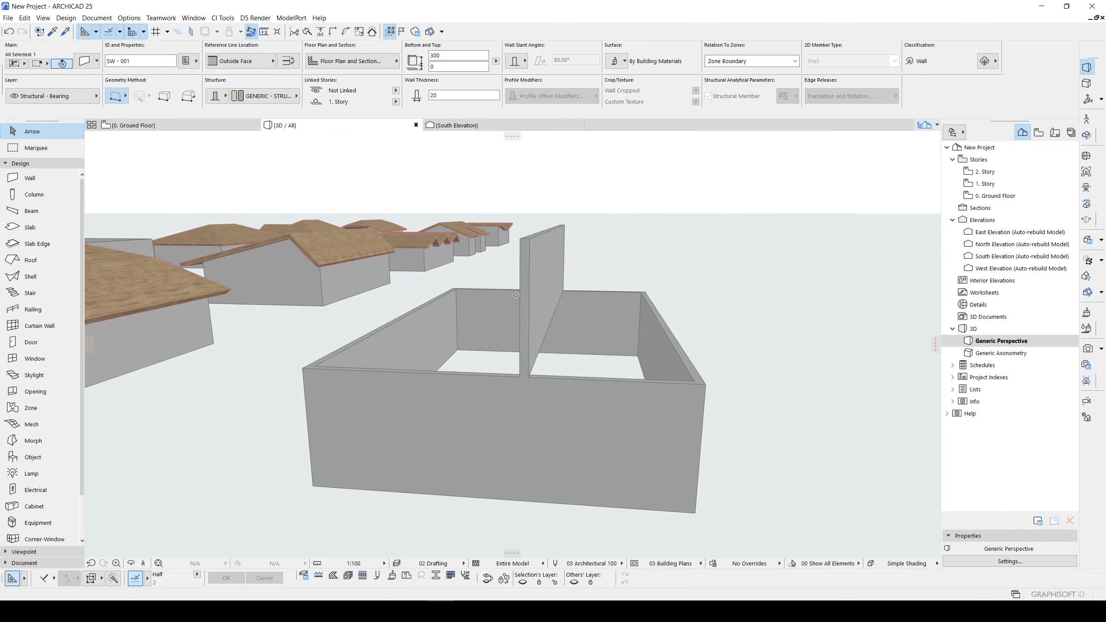
{"action": "key", "text": "ctrl+d"}
{"action": "left_click", "coordinate": [529, 377]}
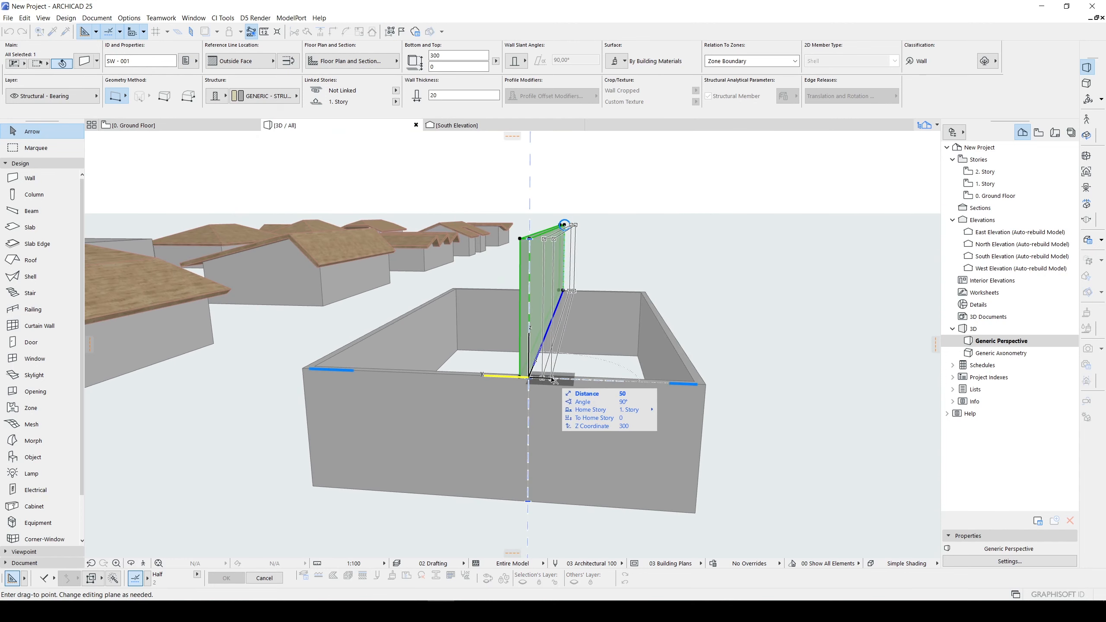
{"action": "left_click", "coordinate": [551, 378]}
{"action": "left_click", "coordinate": [625, 260]}
{"action": "middle_click_drag", "start_coordinate": [625, 261], "coordinate": [523, 339], "text": "shift"}
{"action": "scroll", "coordinate": [523, 339], "scroll_direction": "down", "scroll_amount": 4}
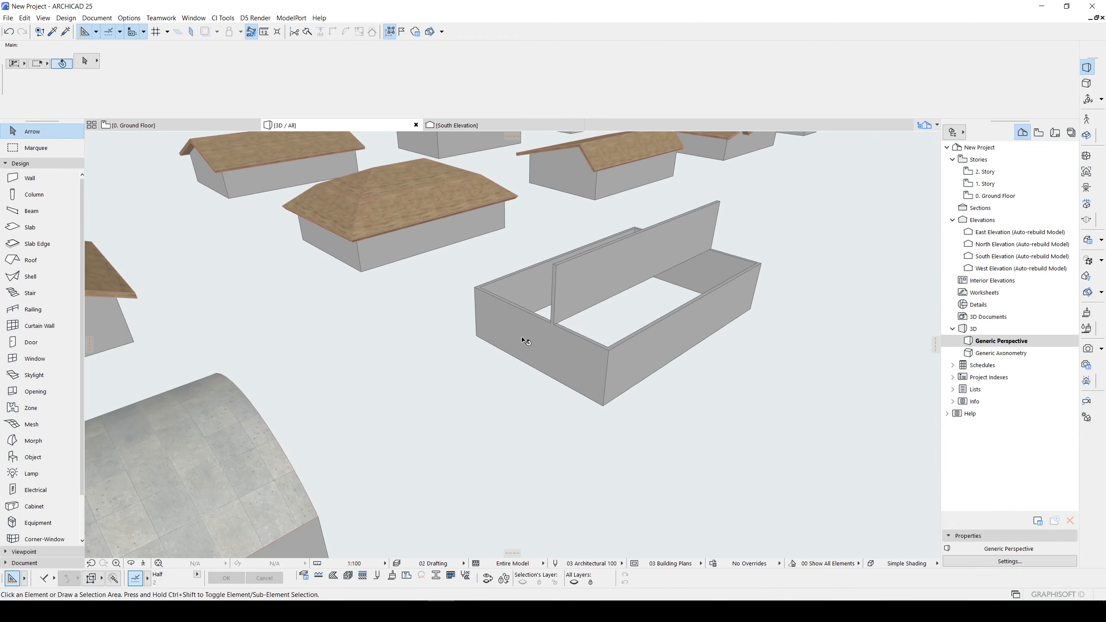
Copy the gable roof from one of the other buildings onto the roofless walls around the middle wall
{"action": "middle_click_drag", "start_coordinate": [441, 204], "coordinate": [448, 248]}
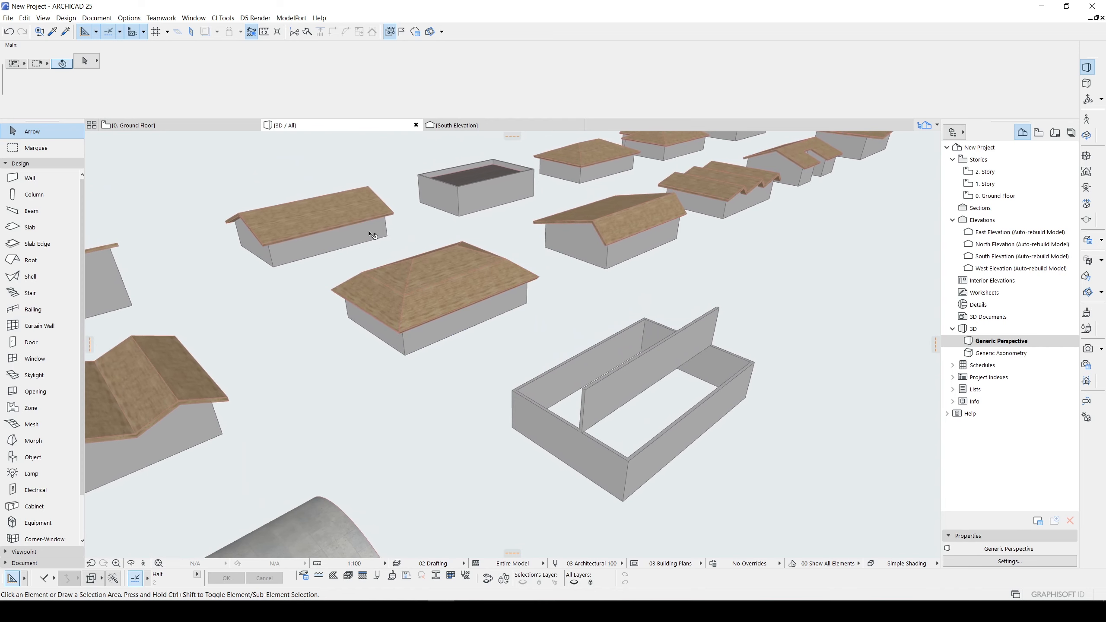
{"action": "left_click", "coordinate": [314, 211]}
{"action": "key", "text": "ctrl+d"}
{"action": "left_click", "coordinate": [262, 243]}
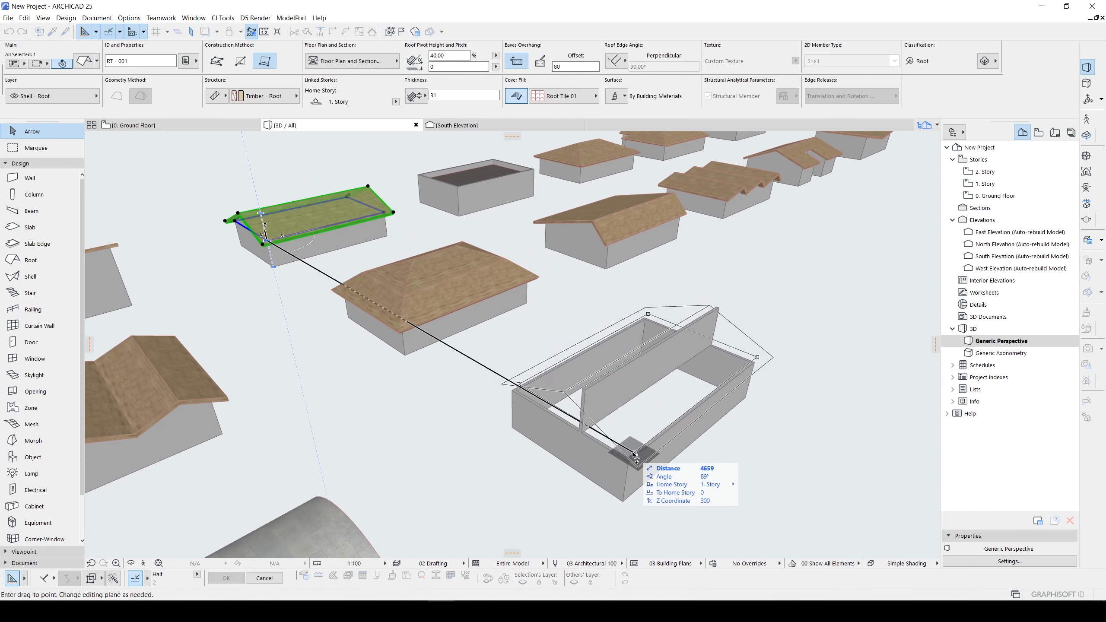
{"action": "left_click", "coordinate": [601, 444]}
{"action": "scroll", "coordinate": [600, 444], "scroll_direction": "up", "scroll_amount": 2}
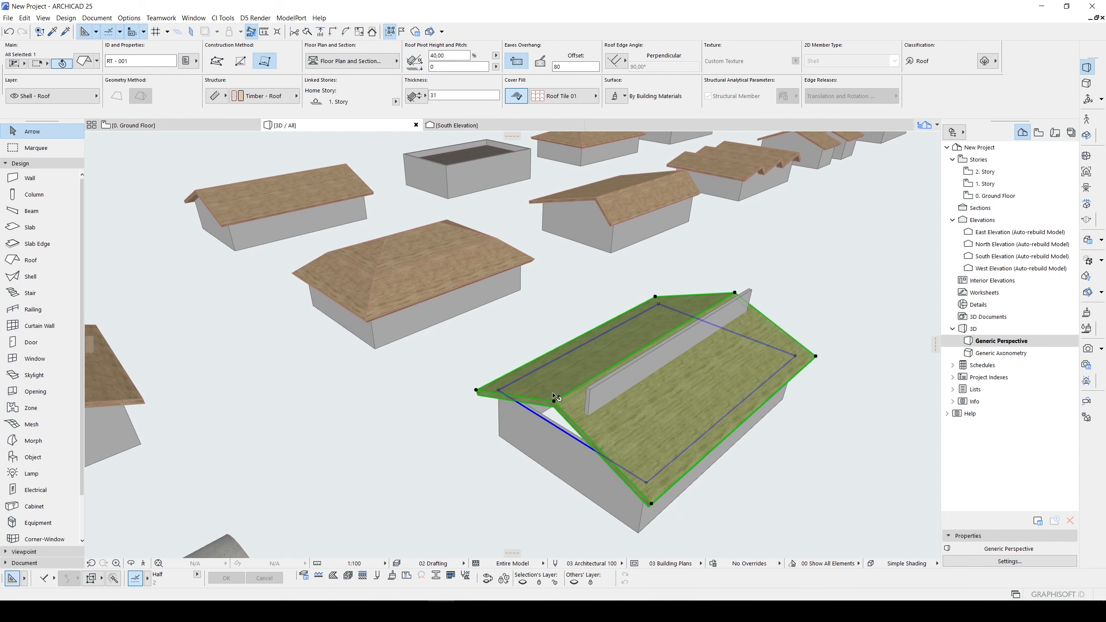
Split the copied gable roof into single-plane roofs
{"action": "middle_click_drag", "start_coordinate": [554, 396], "coordinate": [711, 362], "text": "shift"}
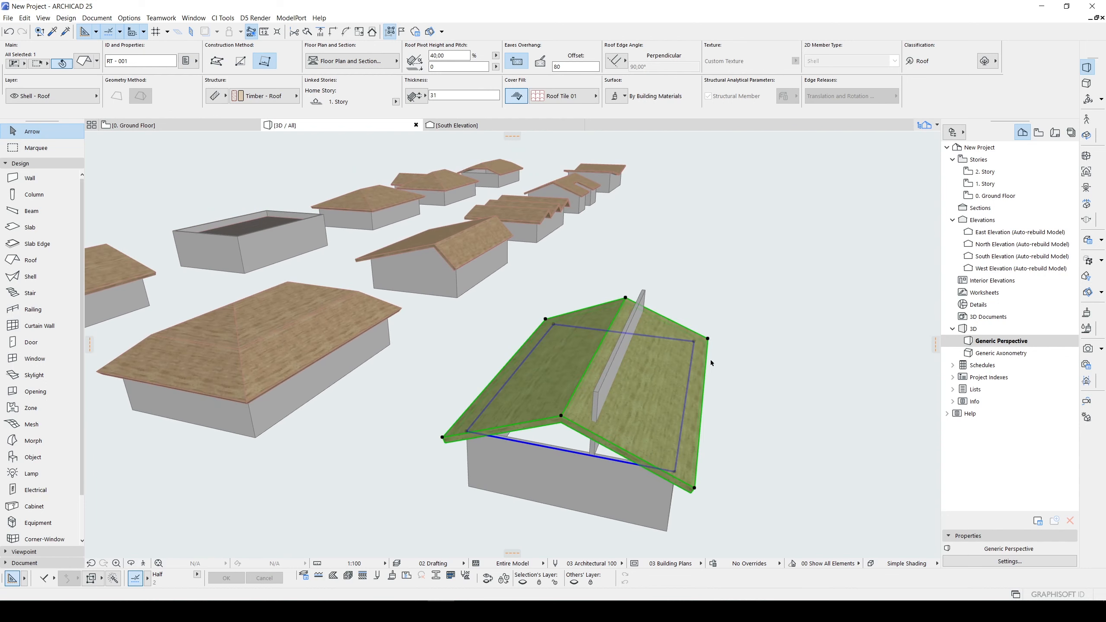
{"action": "right_click", "coordinate": [769, 340]}
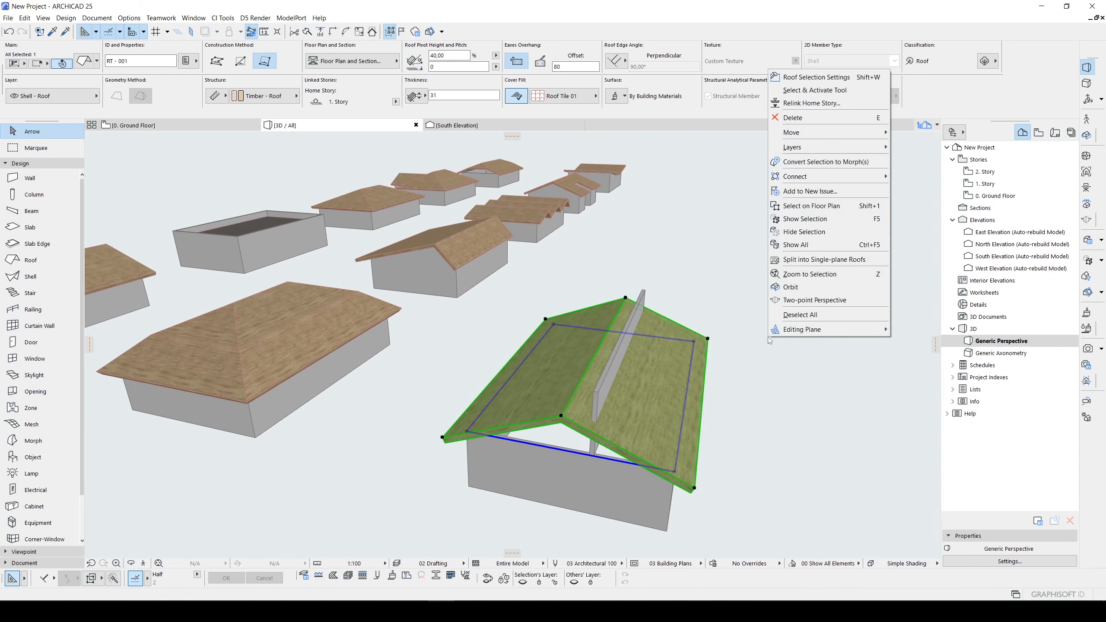
{"action": "left_click", "coordinate": [786, 261]}
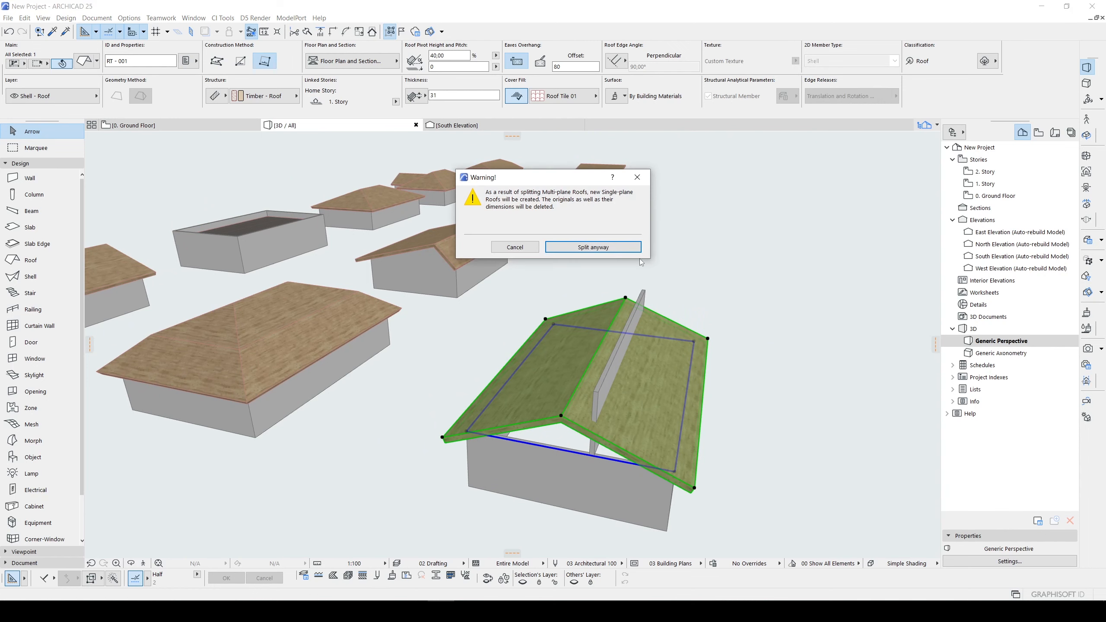
{"action": "left_click", "coordinate": [608, 247]}
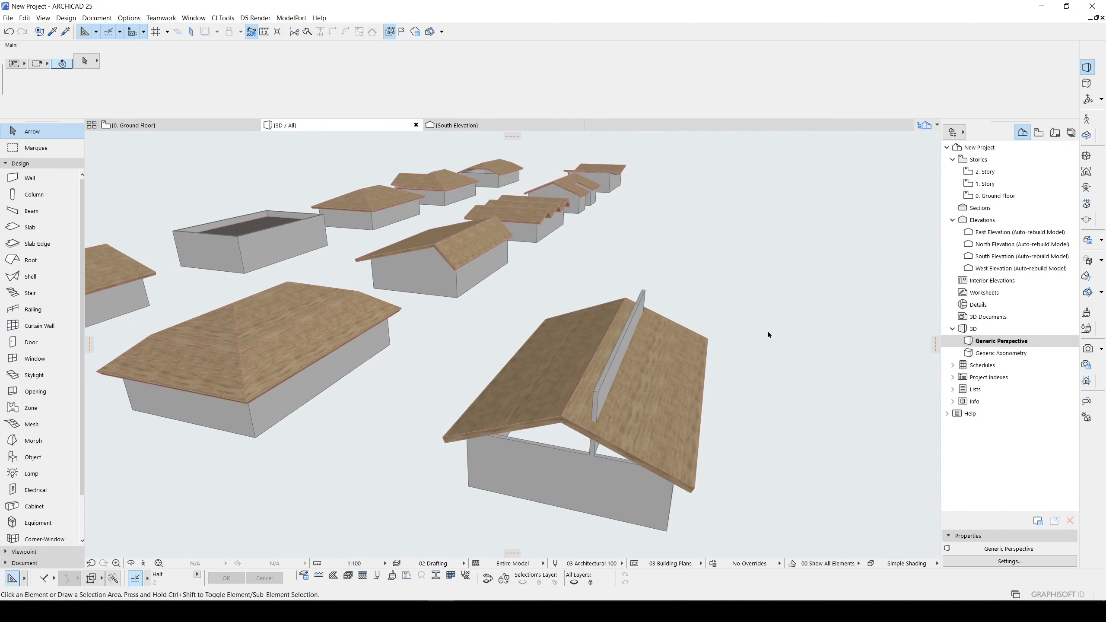
Offset the ridge edge of the roof plane on the far side of the middle wall so it extends past the wall
{"action": "left_click", "coordinate": [584, 377]}
{"action": "middle_click_drag", "start_coordinate": [583, 377], "coordinate": [629, 366], "text": "shift"}
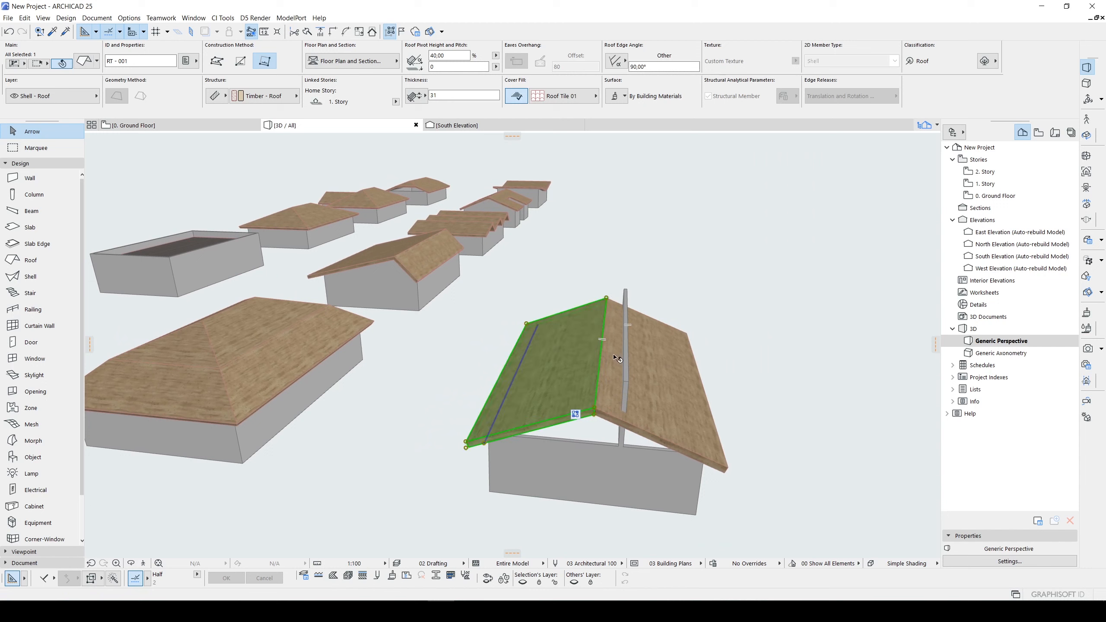
{"action": "left_click", "coordinate": [606, 328]}
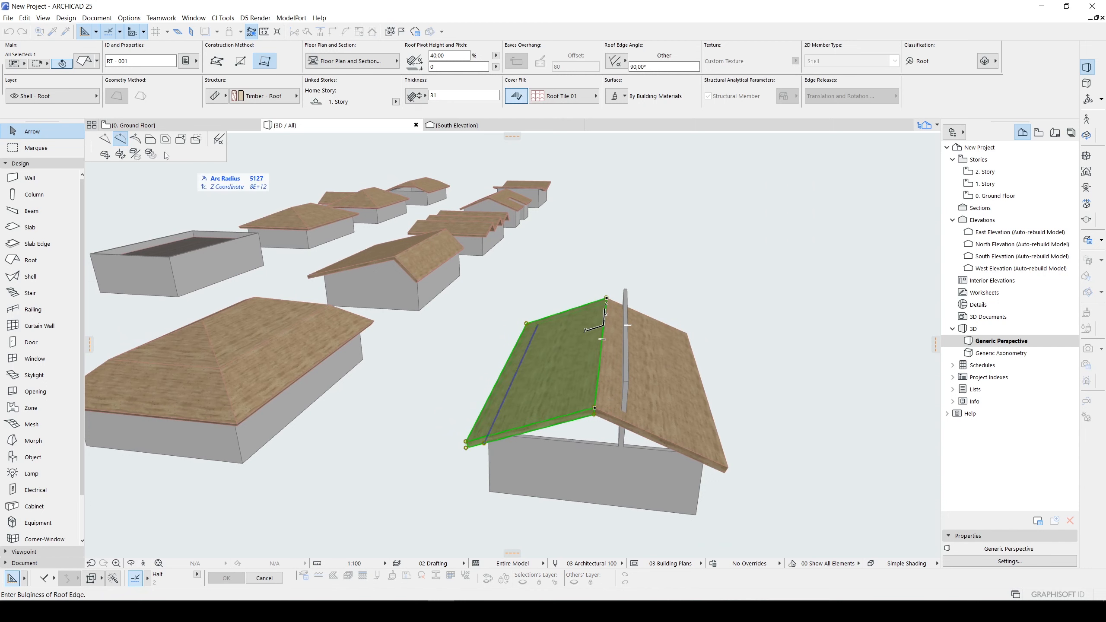
{"action": "left_click", "coordinate": [641, 282]}
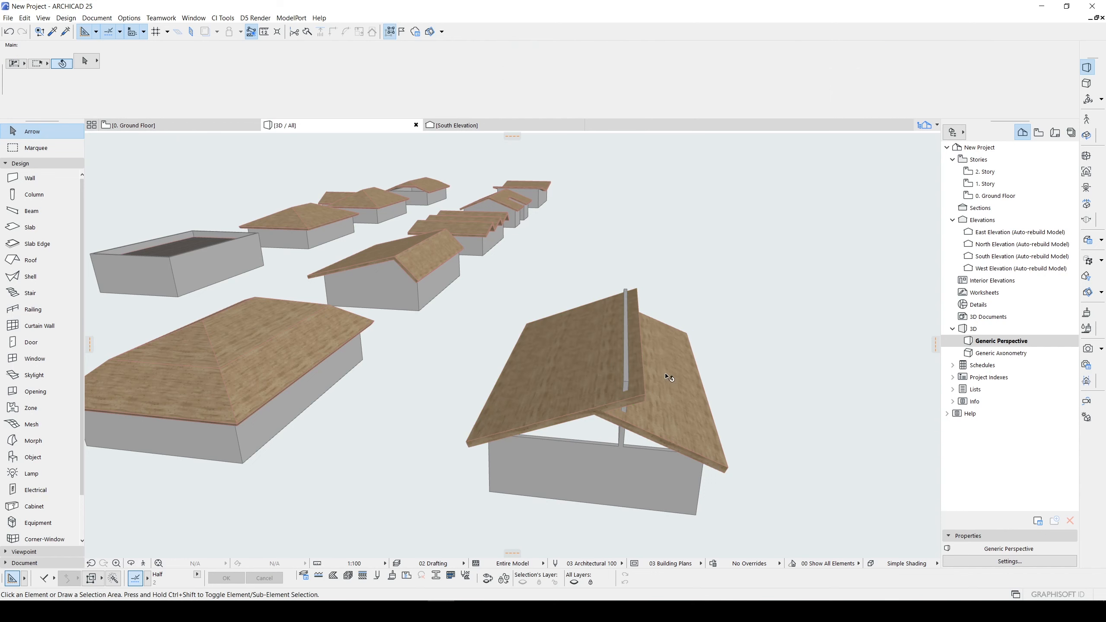
Offset the ridge edge of the opposite roof plane back to the middle wall, below the overhanging plane
{"action": "middle_click_drag", "start_coordinate": [664, 295], "coordinate": [663, 394], "text": "shift"}
{"action": "left_click", "coordinate": [585, 355]}
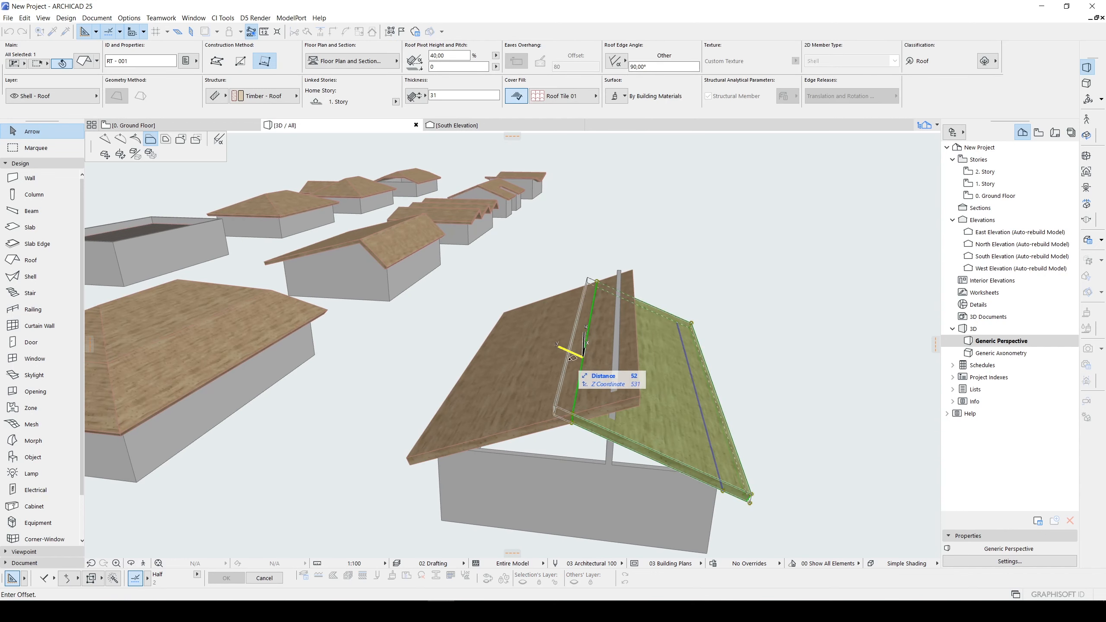
{"action": "left_click", "coordinate": [618, 380]}
{"action": "middle_click_drag", "start_coordinate": [618, 381], "coordinate": [587, 363], "text": "shift"}
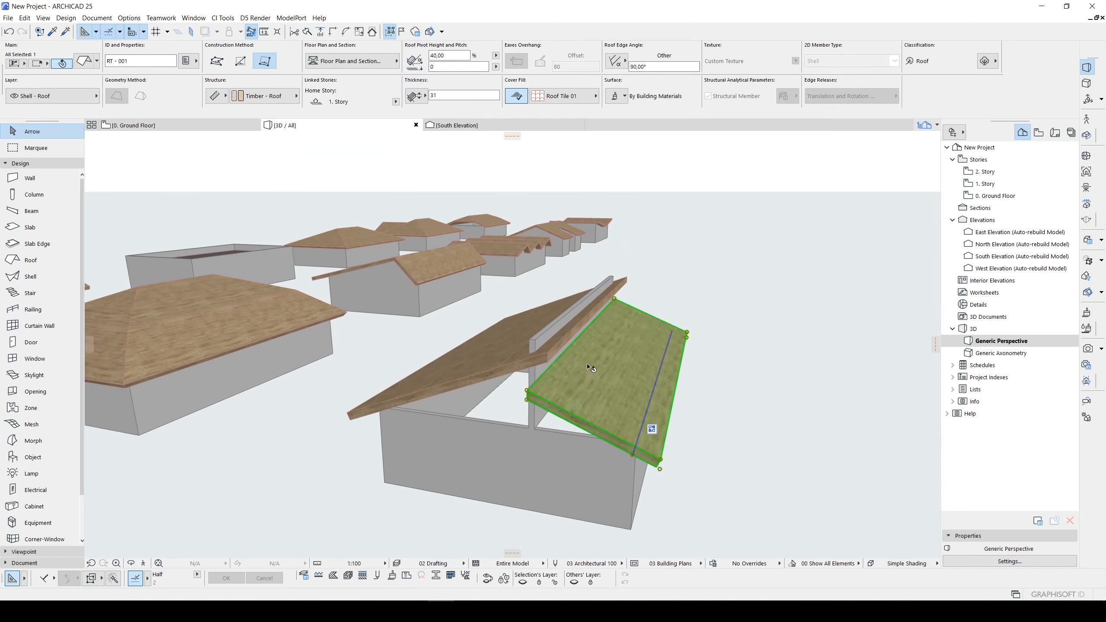
Trim the raised middle wall to the upper roof plane, keeping the part below it
{"action": "left_click", "coordinate": [741, 260]}
{"action": "left_click", "coordinate": [539, 339]}
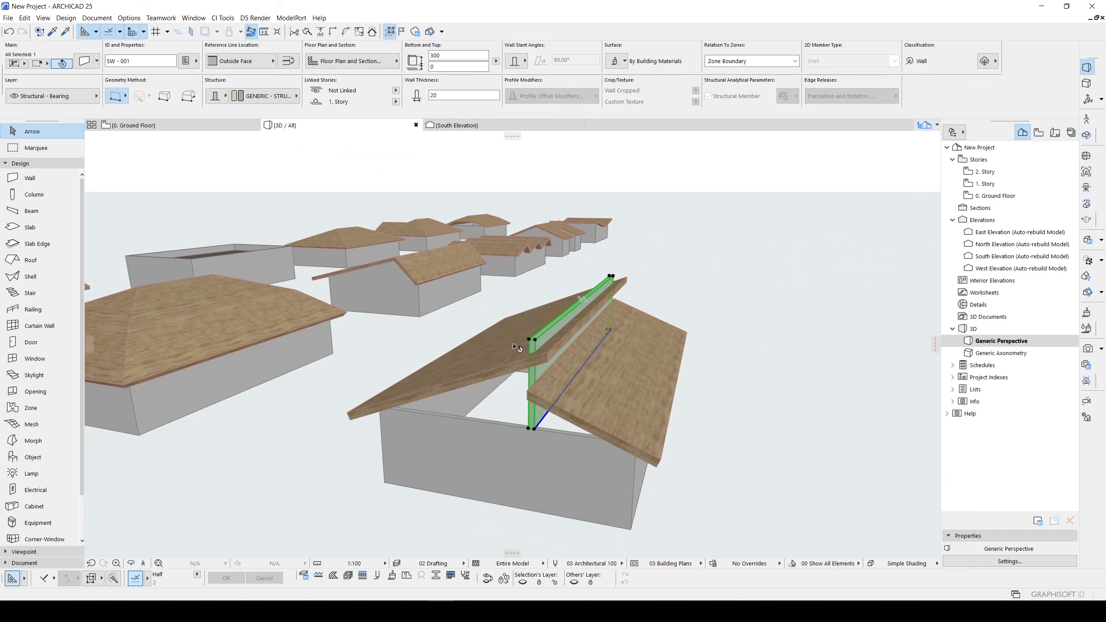
{"action": "right_click", "coordinate": [727, 288]}
{"action": "mouse_move", "coordinate": [823, 398]}
{"action": "left_click", "coordinate": [905, 395]}
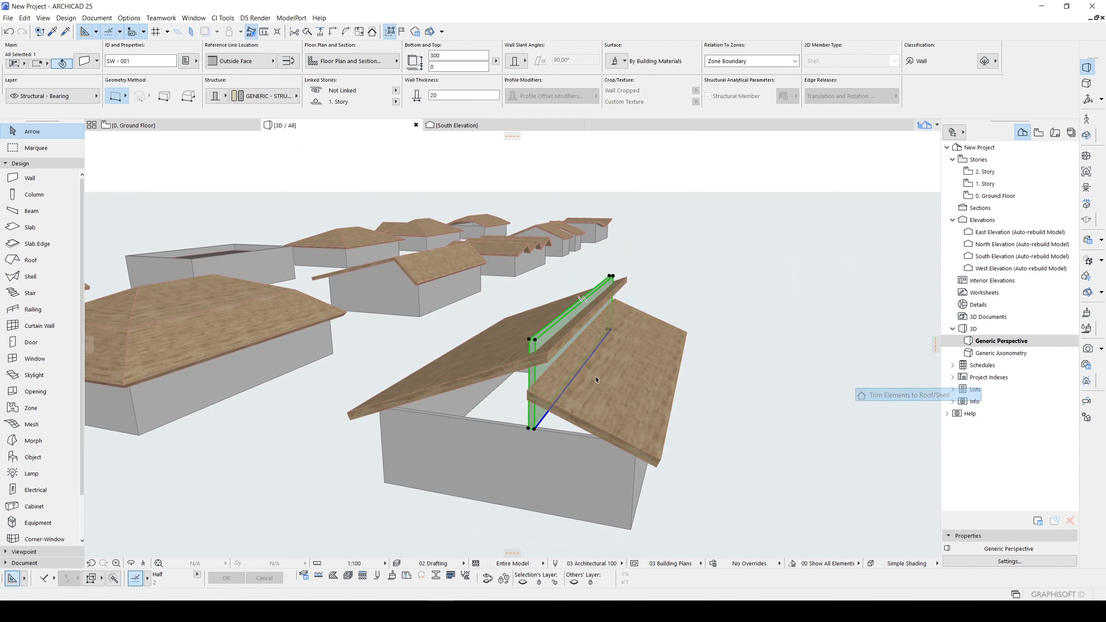
{"action": "left_click", "coordinate": [460, 447]}
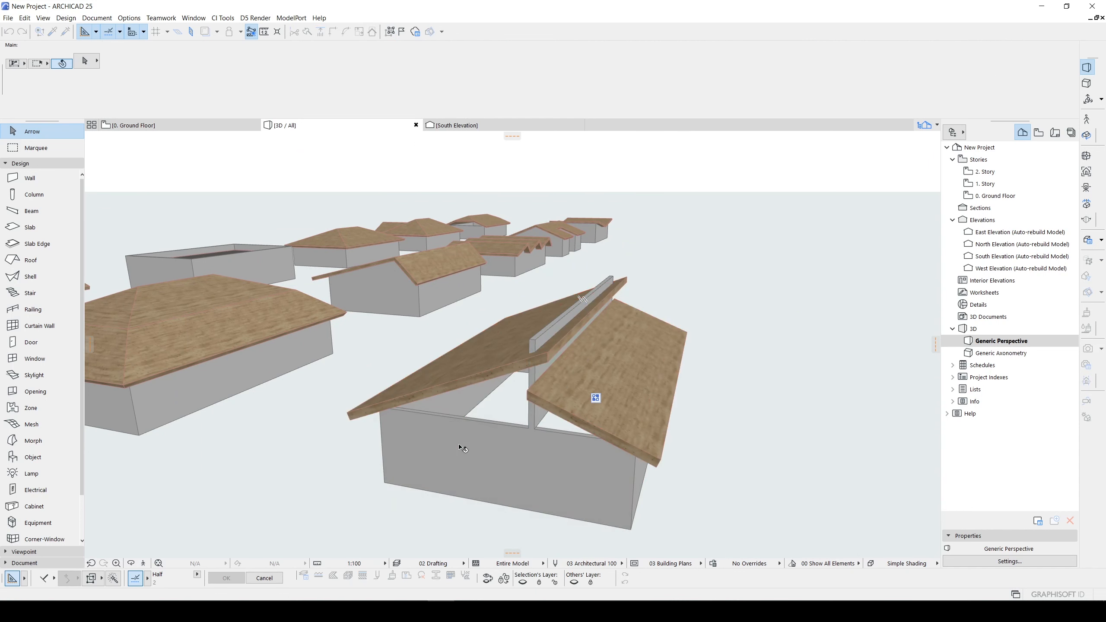
{"action": "key", "text": "Escape"}
Raise the two end walls to a height of 600, above both roof planes
{"action": "middle_click_drag", "start_coordinate": [598, 408], "coordinate": [404, 328], "text": "shift"}
{"action": "scroll", "coordinate": [414, 365], "scroll_direction": "down", "scroll_amount": 2}
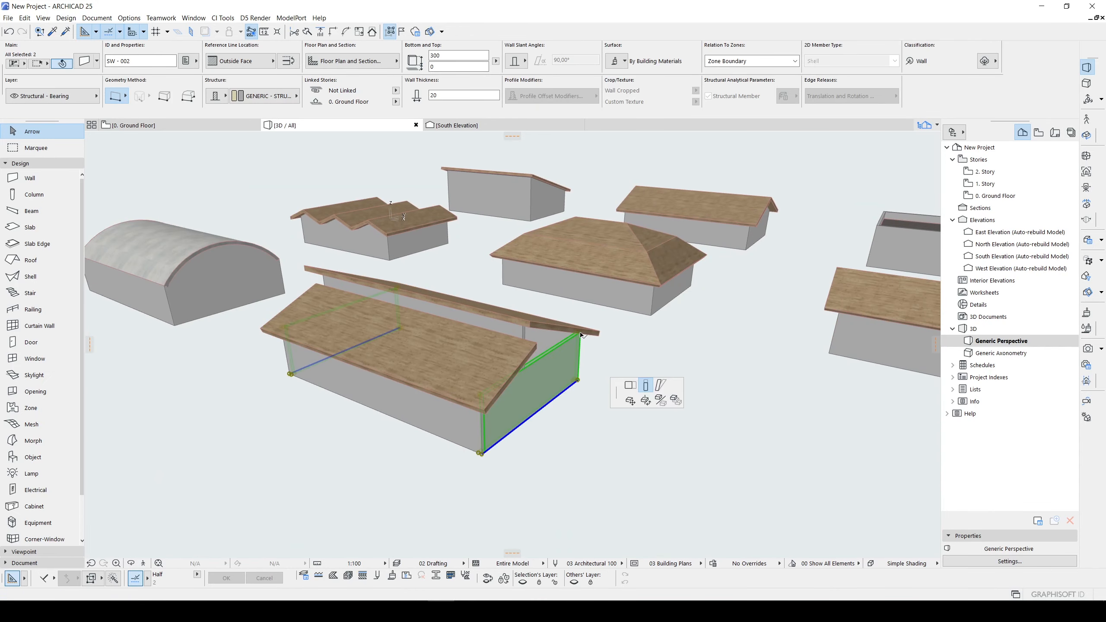
{"action": "middle_click_drag", "start_coordinate": [538, 283], "coordinate": [516, 345], "text": "shift"}
{"action": "left_click", "coordinate": [565, 312]}
Trim the two raised end walls to both selected roof planes
{"action": "left_click", "coordinate": [516, 344], "text": "shift"}
{"action": "left_click", "coordinate": [395, 325], "text": "shift"}
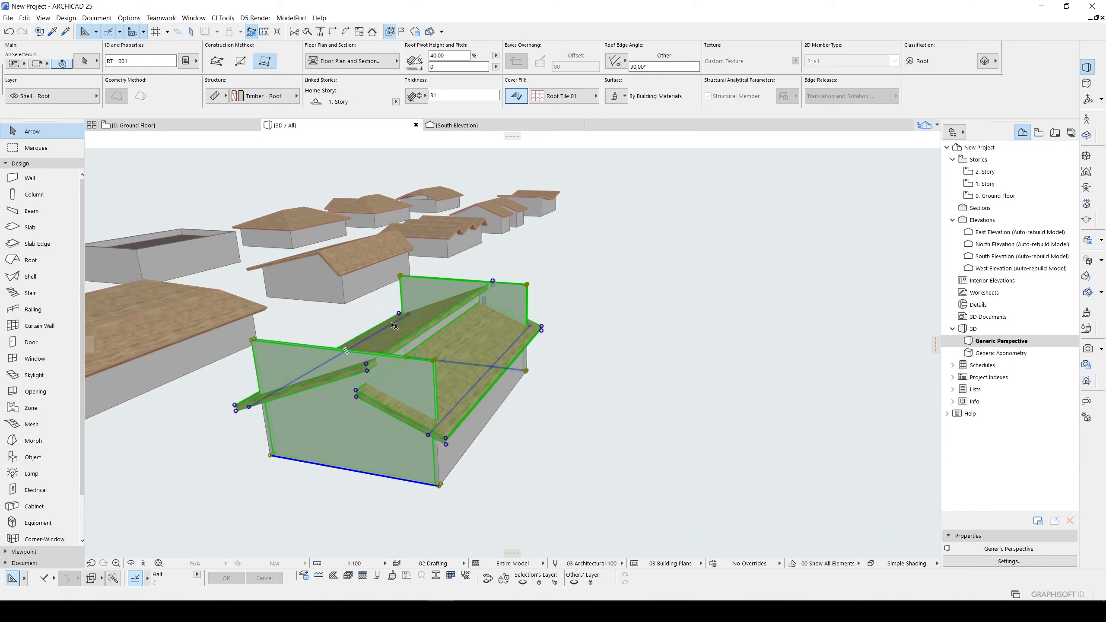
{"action": "right_click", "coordinate": [576, 276]}
{"action": "mouse_move", "coordinate": [644, 394]}
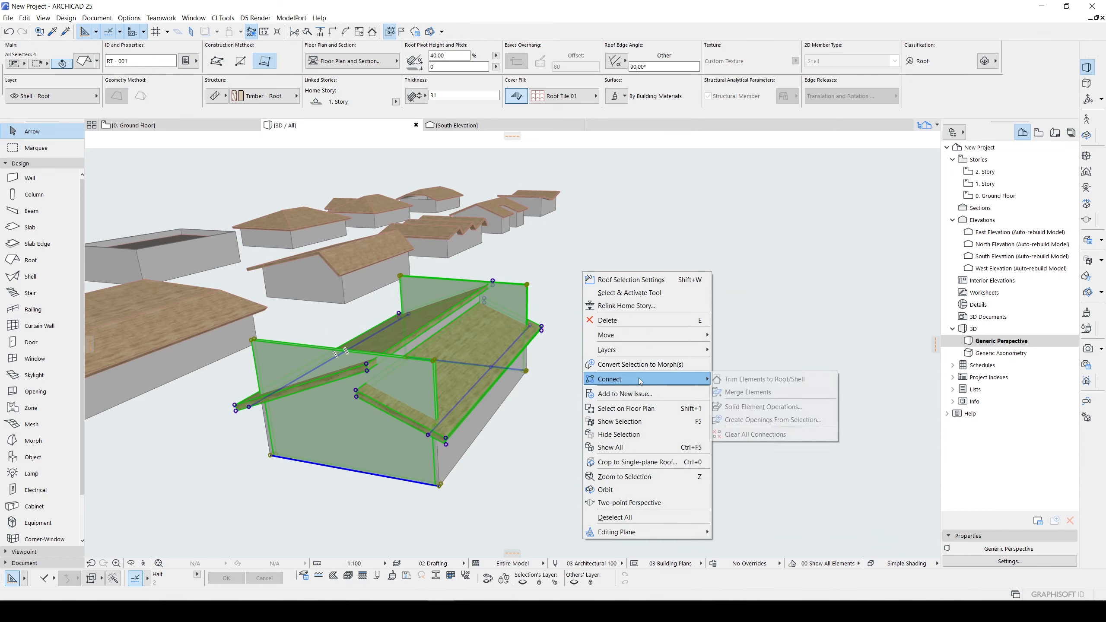
{"action": "left_click", "coordinate": [742, 386]}
{"action": "left_click", "coordinate": [607, 245]}
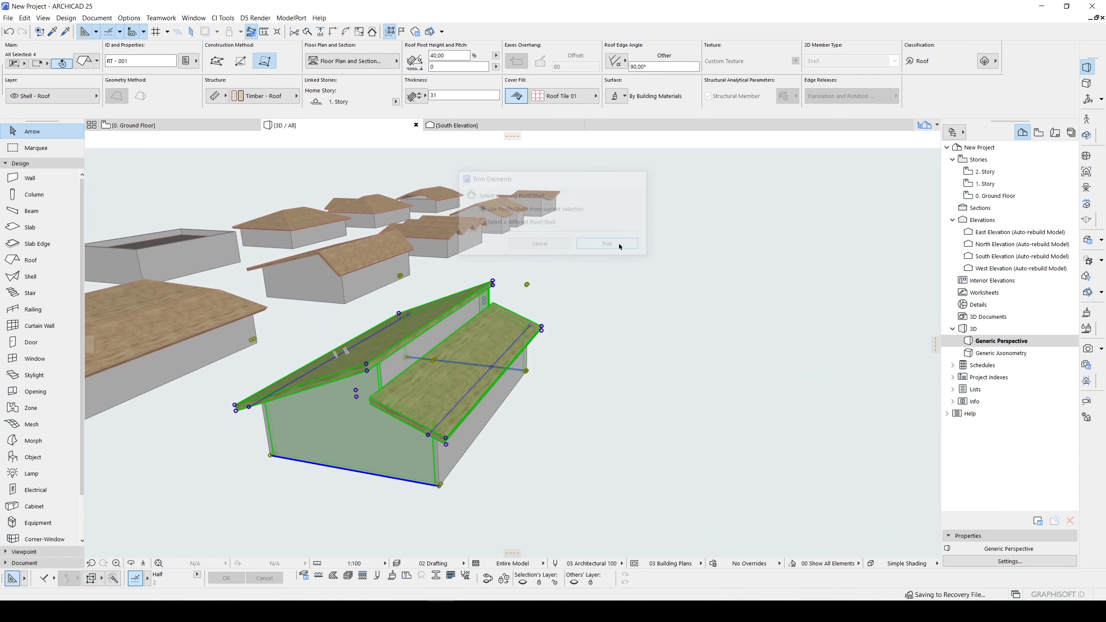
{"action": "left_click", "coordinate": [597, 319]}
Inspect the joint between the trimmed end walls and the two roof planes, and undo the trim
{"action": "middle_click_drag", "start_coordinate": [399, 366], "coordinate": [575, 283], "text": "shift"}
{"action": "left_click", "coordinate": [362, 350]}
{"action": "scroll", "coordinate": [360, 348], "scroll_direction": "up", "scroll_amount": 3}
{"action": "left_click", "coordinate": [586, 257]}
{"action": "middle_click_drag", "start_coordinate": [606, 342], "coordinate": [570, 305], "text": "shift"}
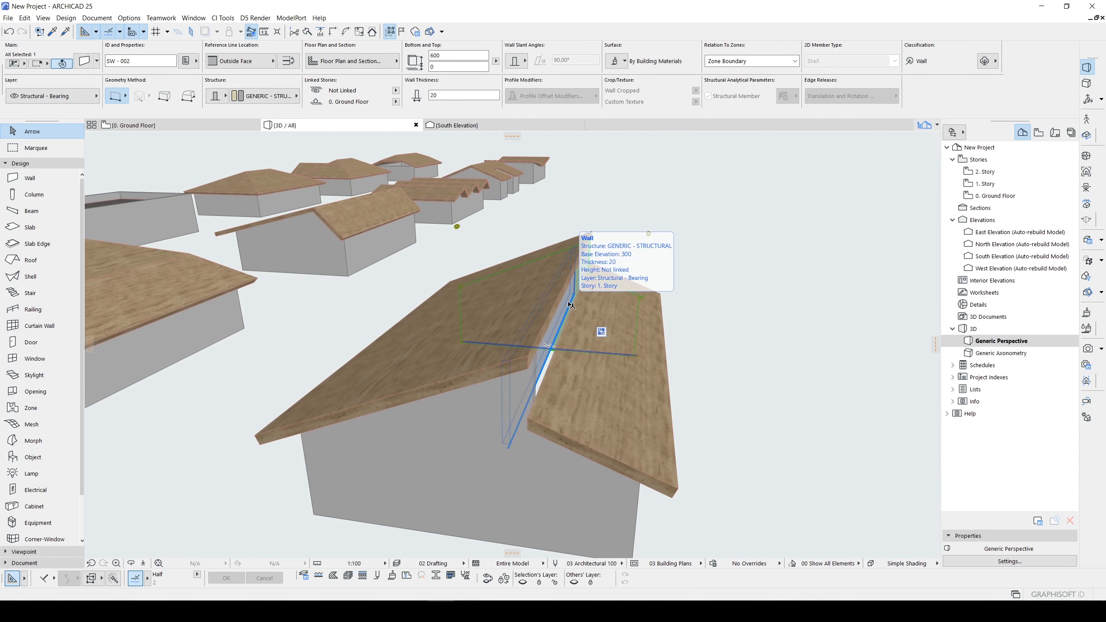
{"action": "key", "text": "ctrl+z"}
{"action": "left_click", "coordinate": [747, 273]}
{"action": "middle_click_drag", "start_coordinate": [747, 273], "coordinate": [478, 392], "text": "shift"}
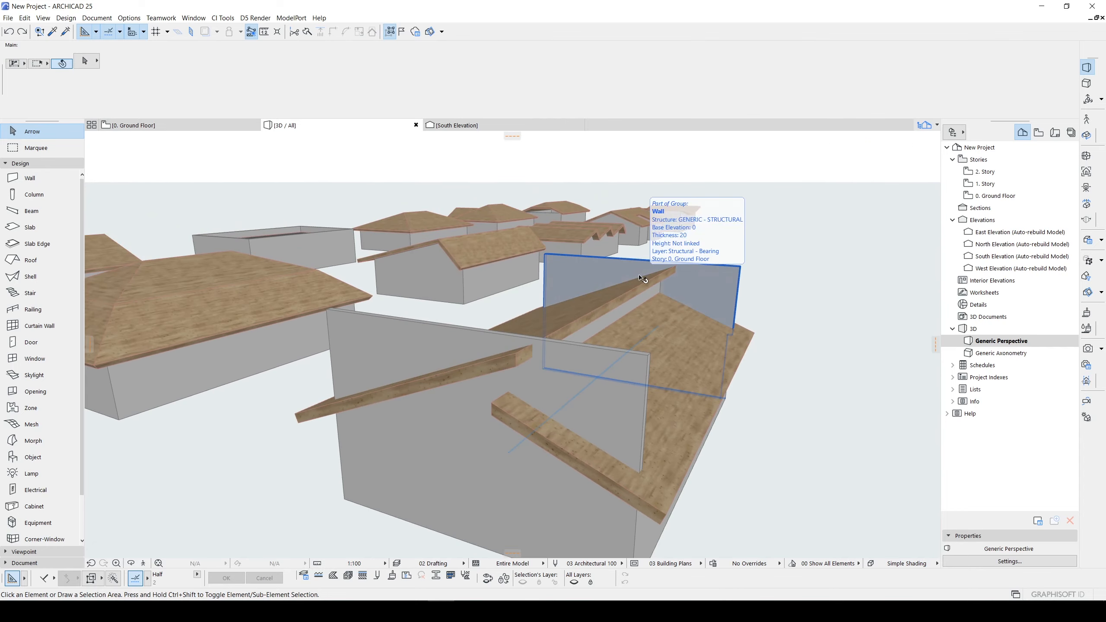
Split the near end wall in two at the middle wall by inserting a node on its base line
{"action": "left_click", "coordinate": [710, 279], "text": "shift"}
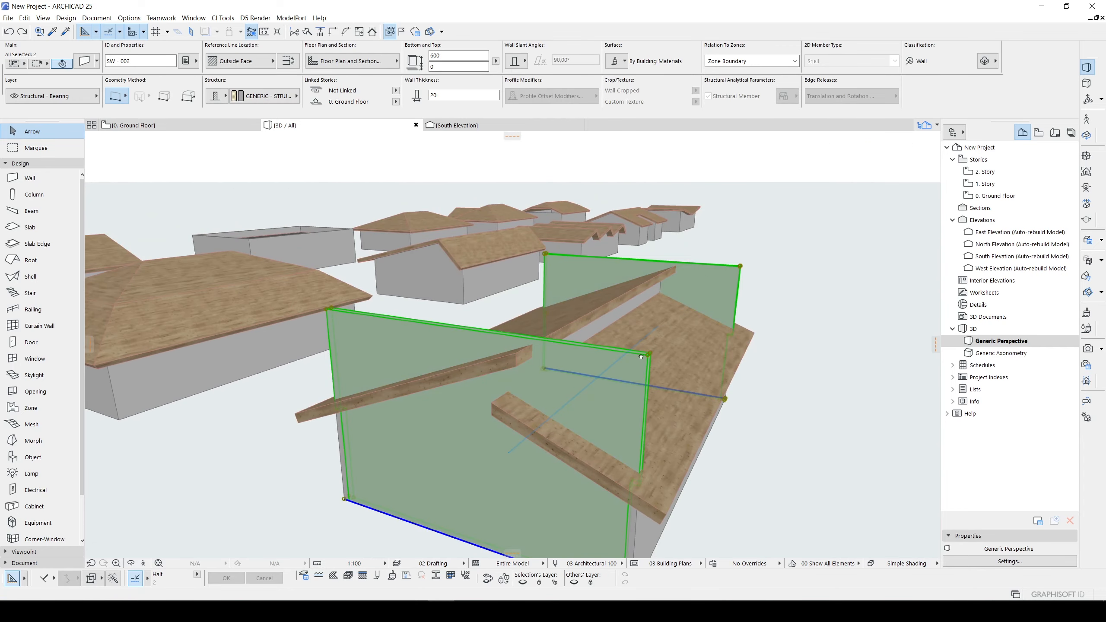
{"action": "middle_click_drag", "start_coordinate": [707, 281], "coordinate": [731, 327], "text": "shift"}
{"action": "left_click", "coordinate": [568, 523]}
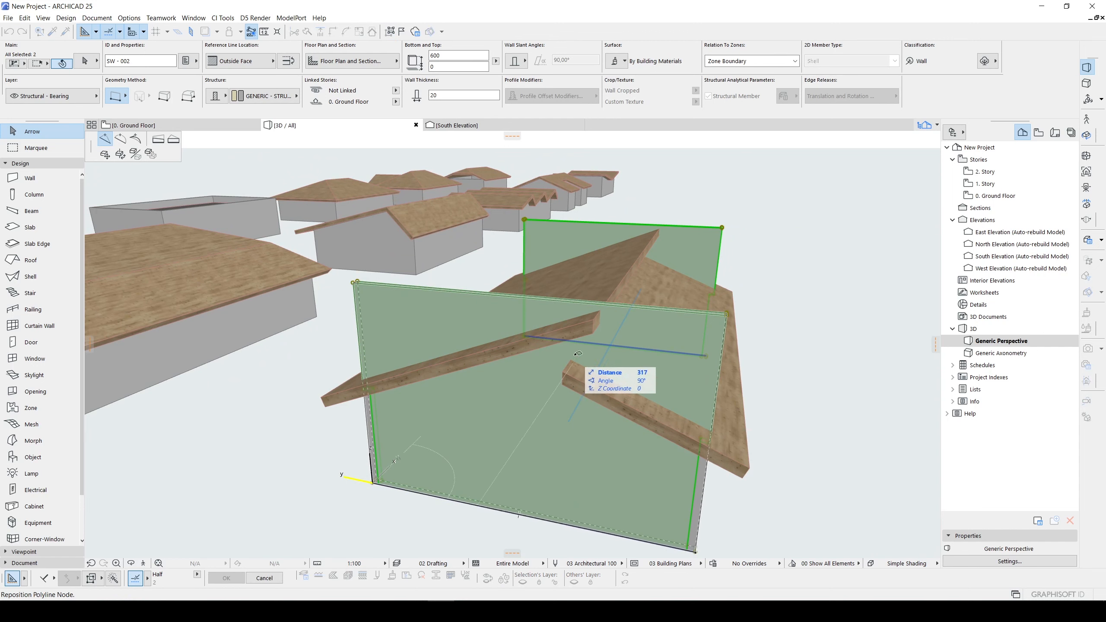
{"action": "left_click", "coordinate": [565, 369]}
{"action": "middle_click_drag", "start_coordinate": [565, 369], "coordinate": [595, 392], "text": "shift"}
{"action": "key", "text": "Escape"}
Trim the half end wall beneath the upper roof plane, together with the whole far end wall, to that plane
{"action": "left_click", "coordinate": [439, 368]}
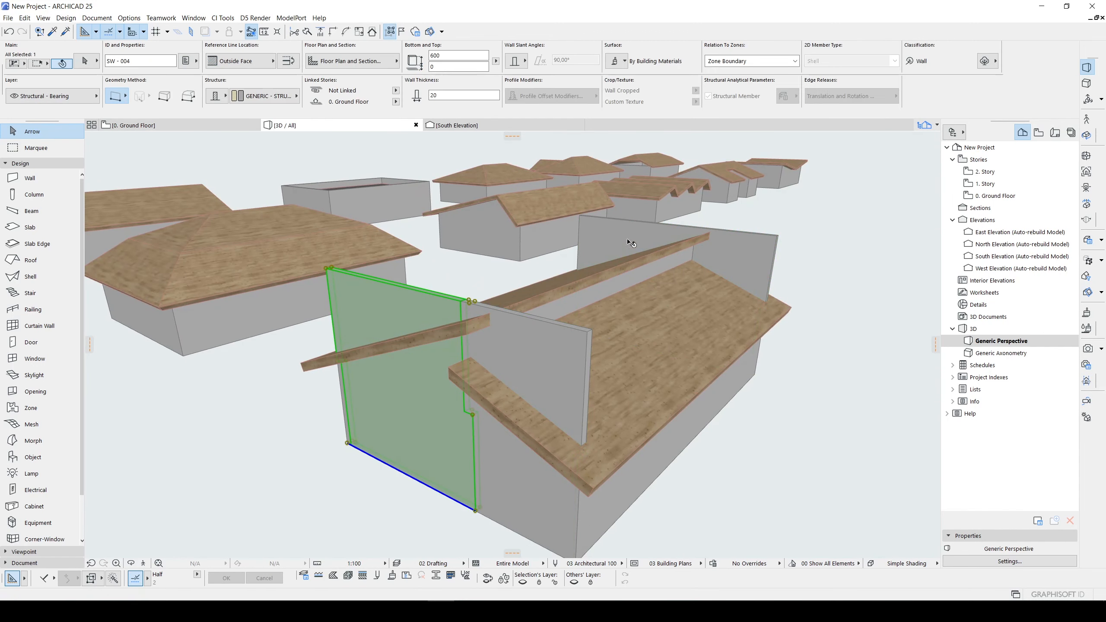
{"action": "right_click", "coordinate": [857, 235]}
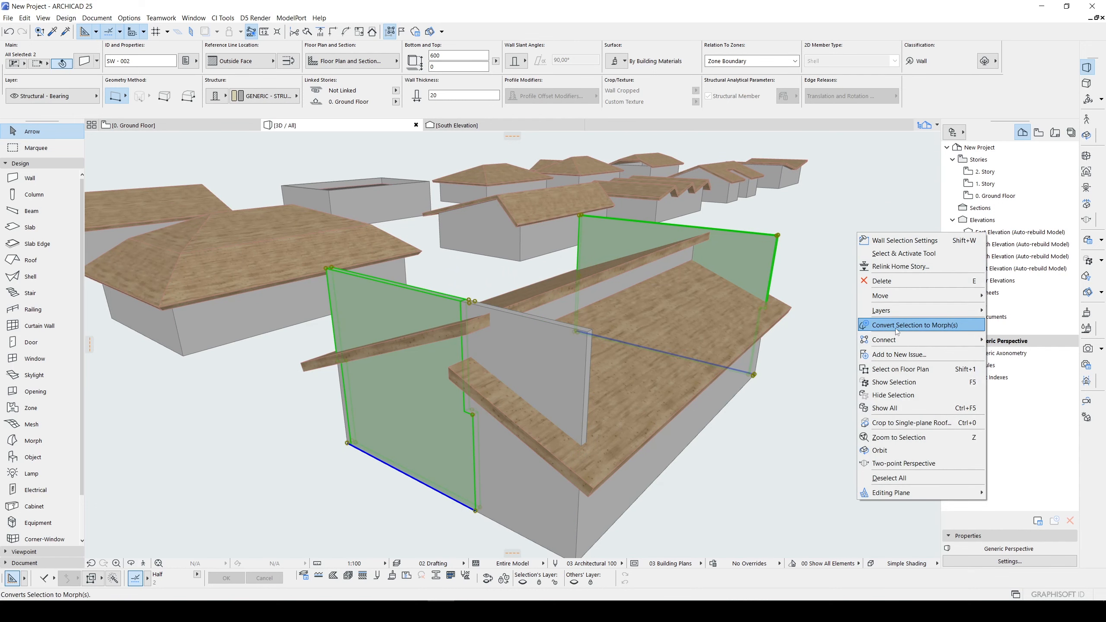
{"action": "mouse_move", "coordinate": [888, 340]}
{"action": "left_click", "coordinate": [785, 341]}
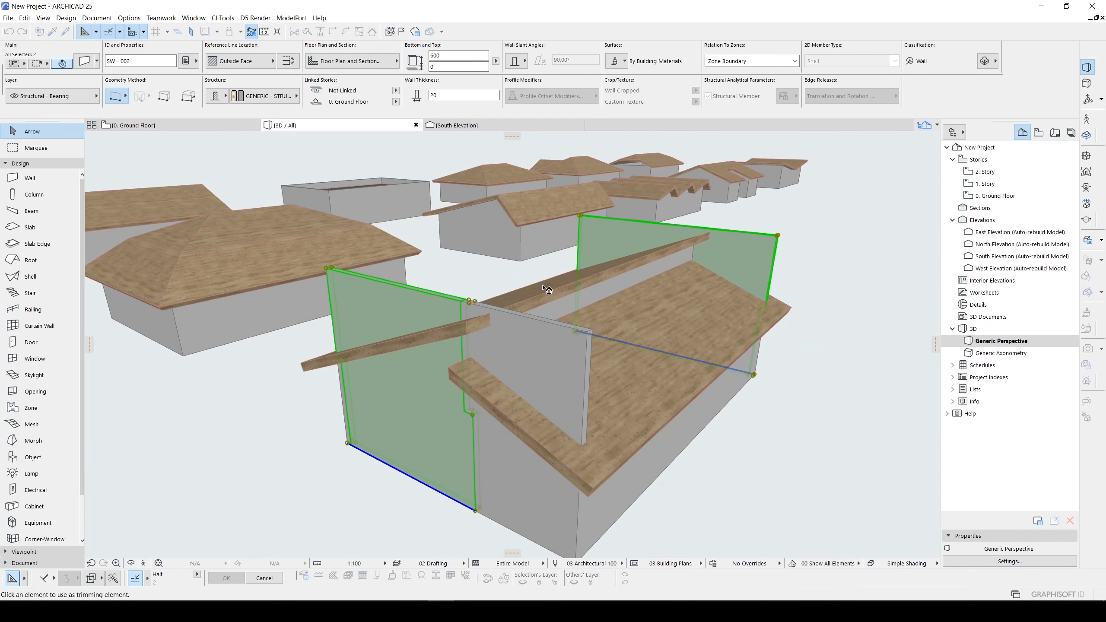
{"action": "left_click", "coordinate": [420, 387]}
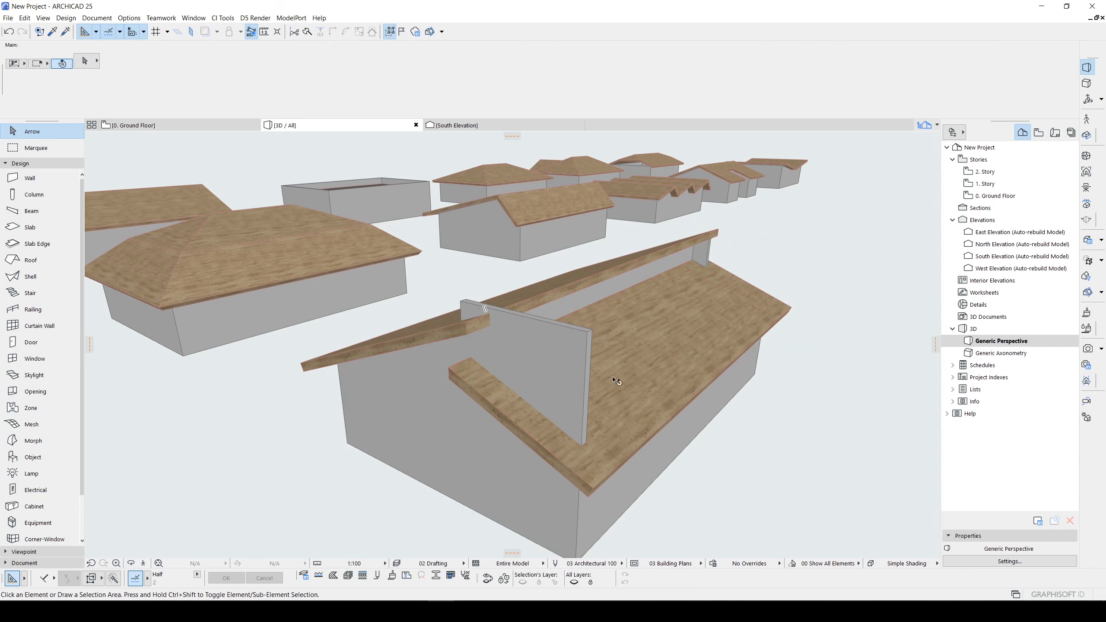
Undo the trim of the half wall and the far end wall
{"action": "left_click", "coordinate": [564, 367]}
{"action": "key", "text": "ctrl+z"}
{"action": "left_click", "coordinate": [808, 401]}
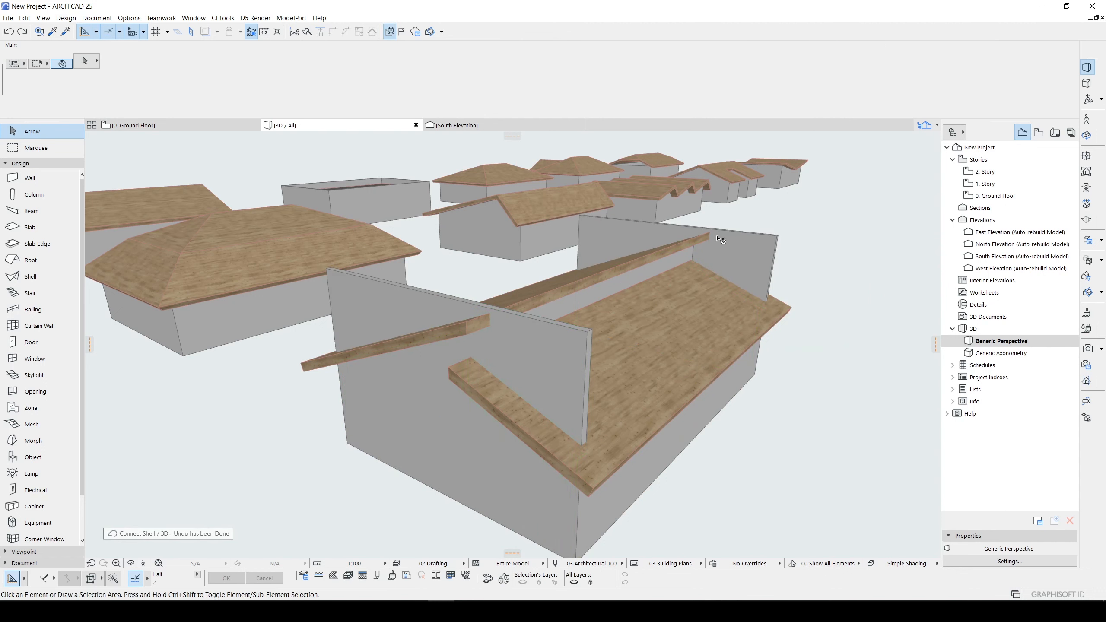
Split both end walls in two at the middle wall by inserting a node on each base line
{"action": "left_click_drag", "start_coordinate": [717, 236], "coordinate": [765, 242]}
{"action": "key", "text": "Escape"}
{"action": "middle_click_drag", "start_coordinate": [747, 245], "coordinate": [544, 355], "text": "shift"}
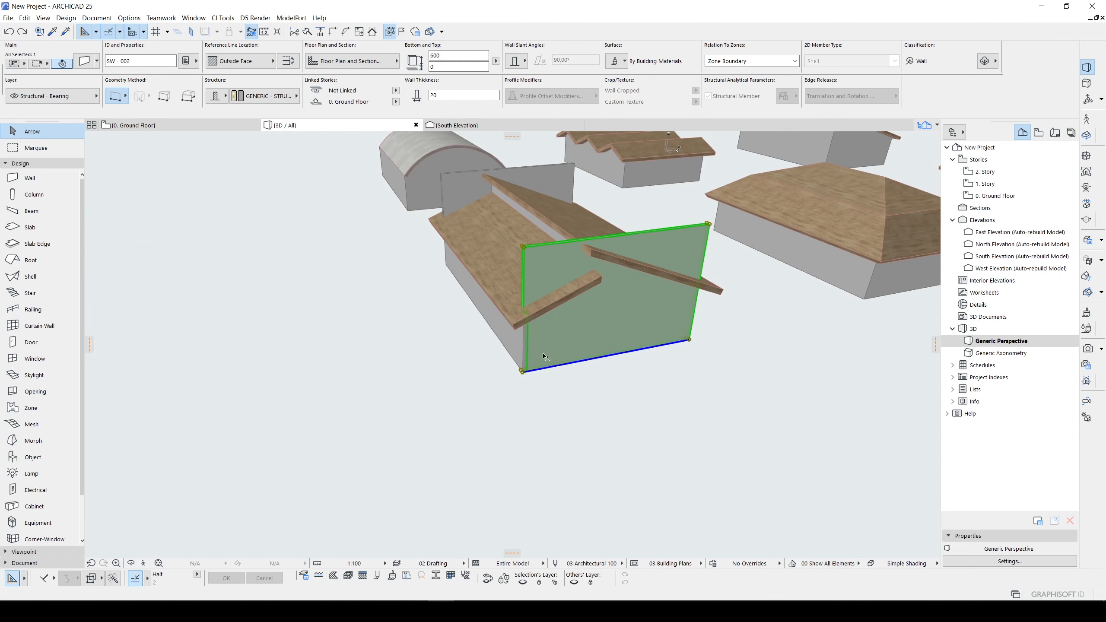
{"action": "left_click", "coordinate": [593, 360]}
{"action": "middle_click_drag", "start_coordinate": [547, 308], "coordinate": [468, 344]}
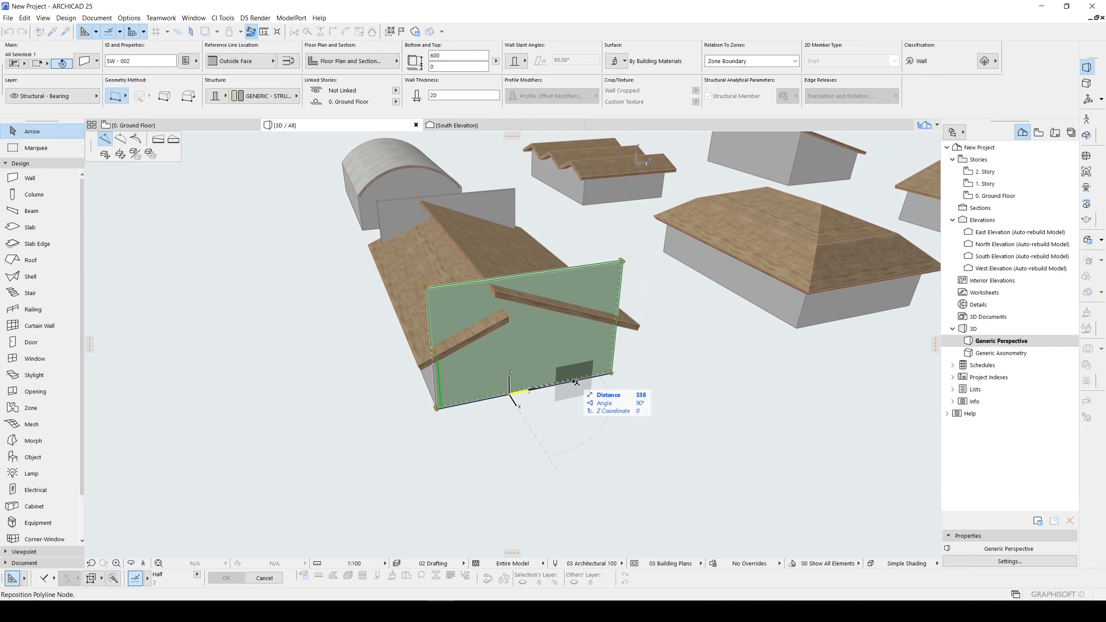
{"action": "left_click", "coordinate": [507, 319]}
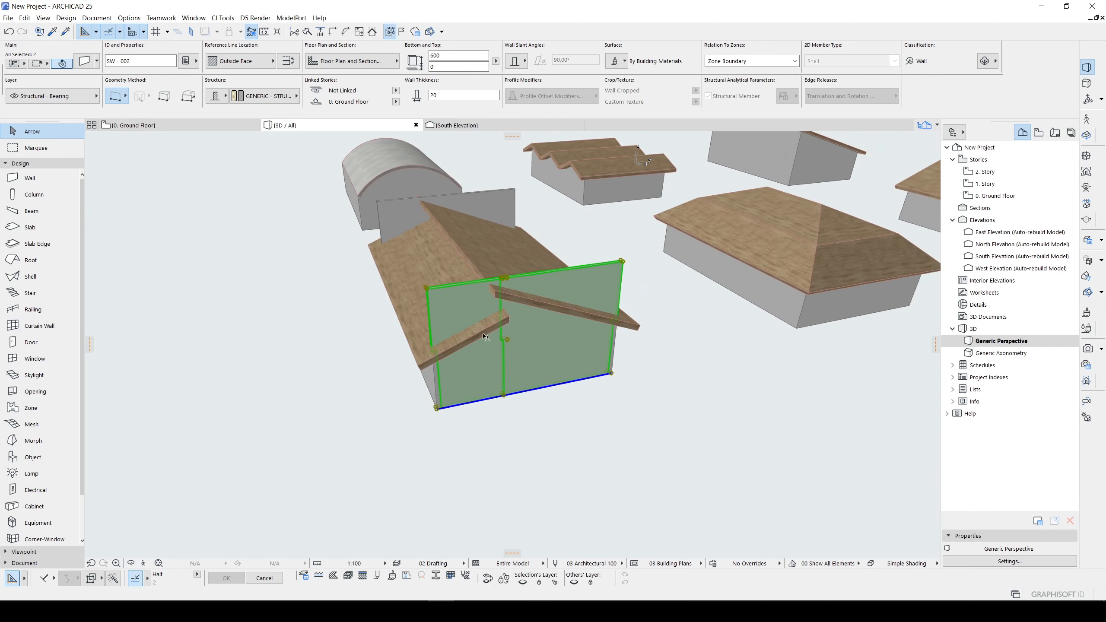
Trim the near and far end-wall halves beneath the upper roof plane to that plane
{"action": "middle_click_drag", "start_coordinate": [507, 318], "coordinate": [453, 241], "text": "shift"}
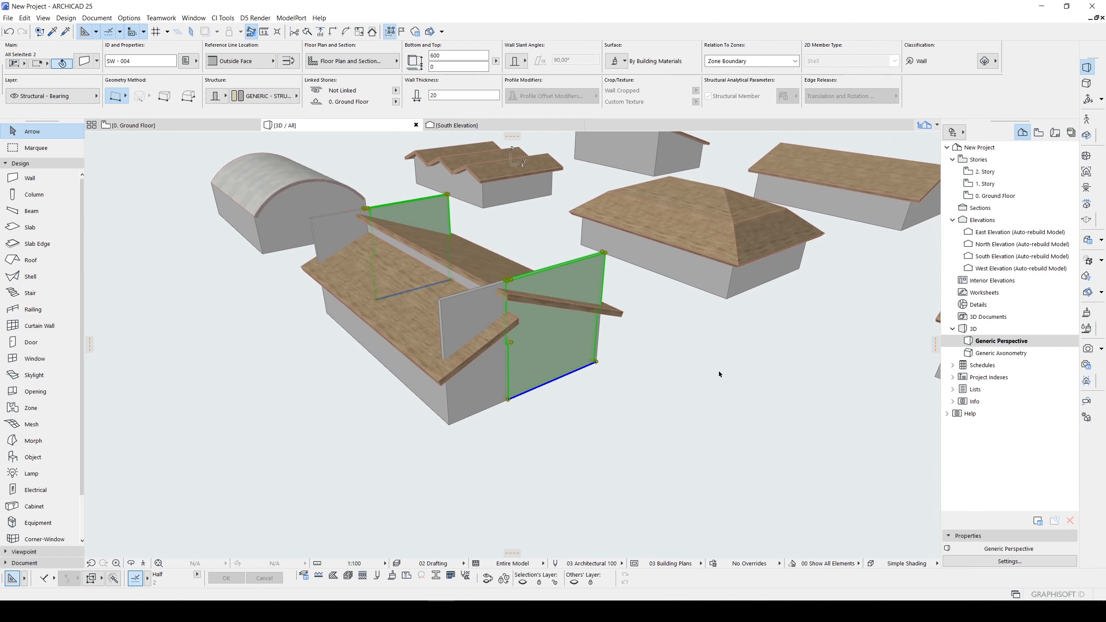
{"action": "right_click", "coordinate": [733, 377]}
{"action": "mouse_move", "coordinate": [783, 217]}
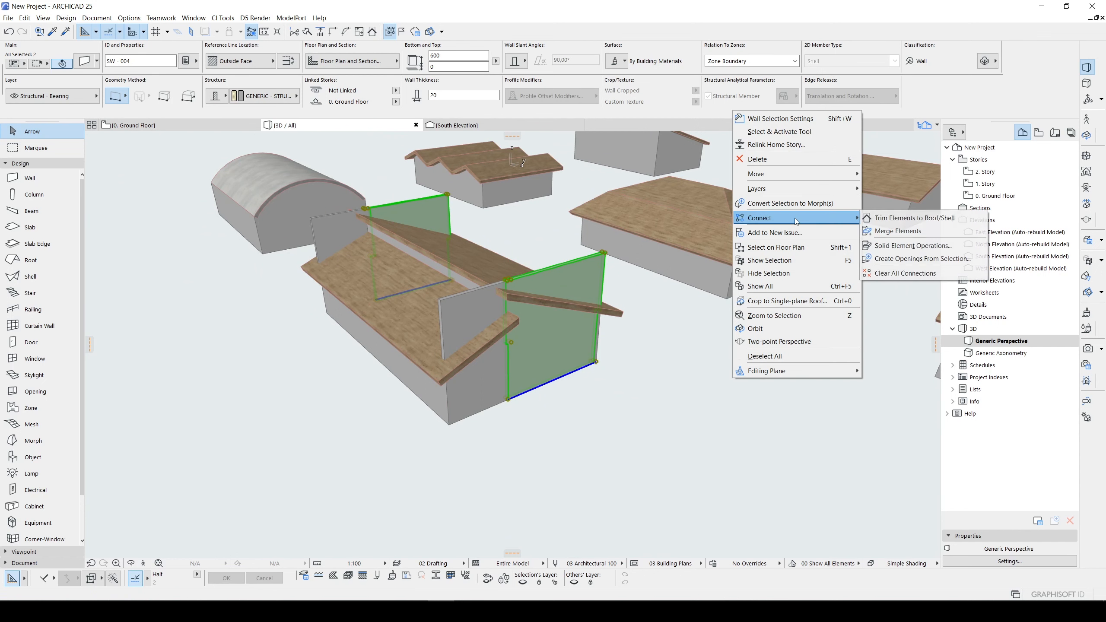
{"action": "left_click", "coordinate": [887, 224]}
{"action": "left_click", "coordinate": [575, 356]}
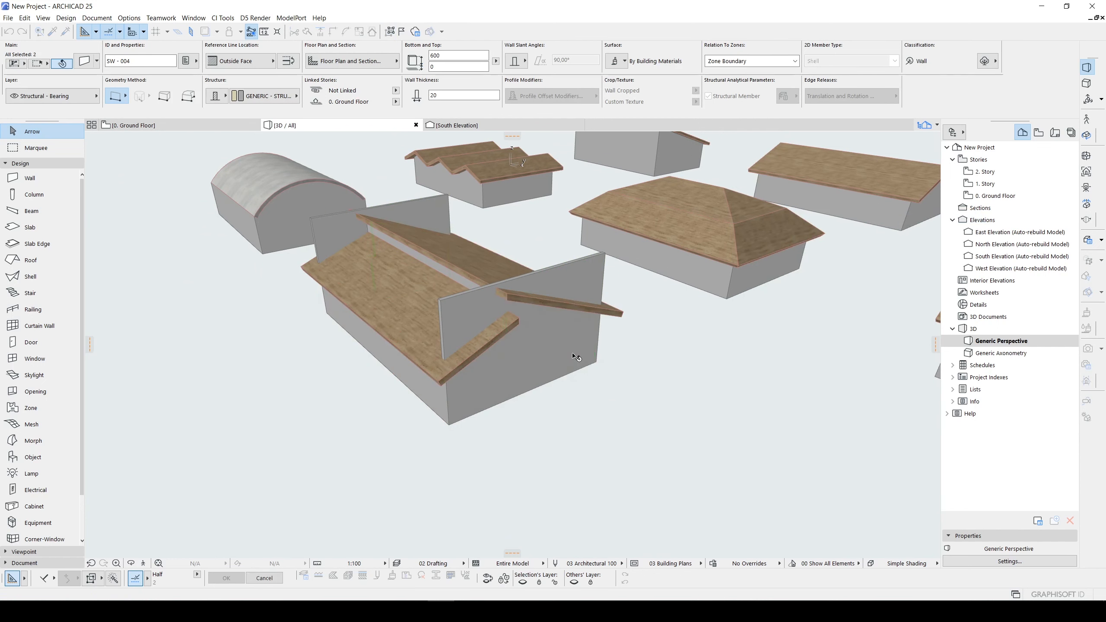
Trim the near and far end-wall halves beneath the lower roof plane to that plane
{"action": "left_click", "coordinate": [426, 291]}
{"action": "left_click", "coordinate": [340, 232], "text": "shift"}
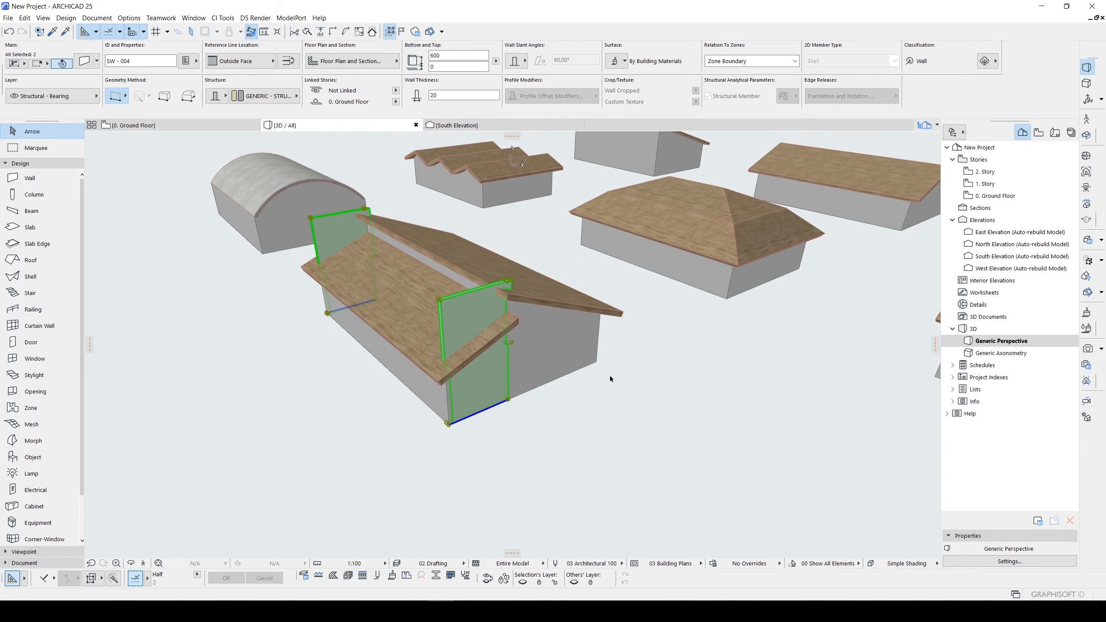
{"action": "right_click", "coordinate": [649, 394]}
{"action": "mouse_move", "coordinate": [739, 228]}
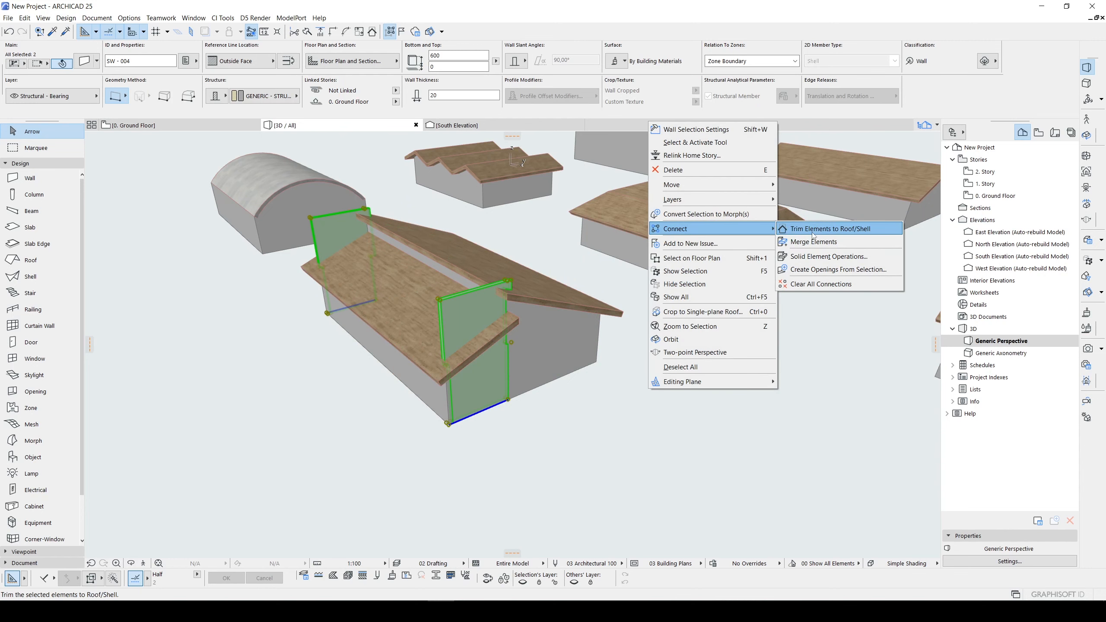
{"action": "left_click", "coordinate": [812, 232]}
{"action": "scroll", "coordinate": [467, 331], "scroll_direction": "up", "scroll_amount": 3}
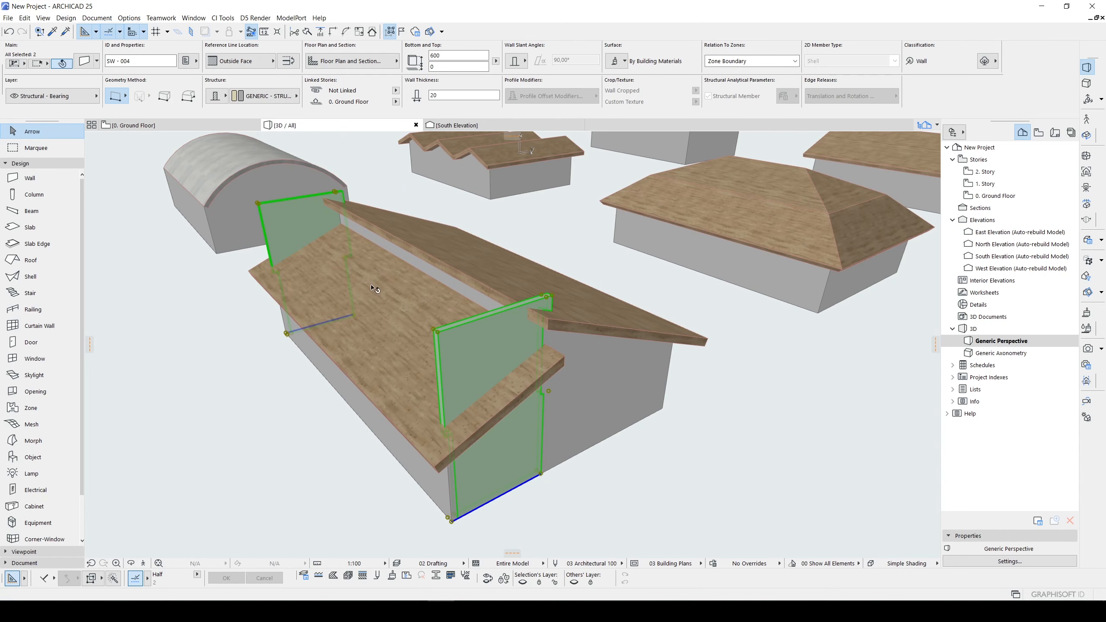
{"action": "right_click", "coordinate": [695, 395]}
{"action": "mouse_move", "coordinate": [740, 238]}
{"action": "left_click", "coordinate": [853, 237]}
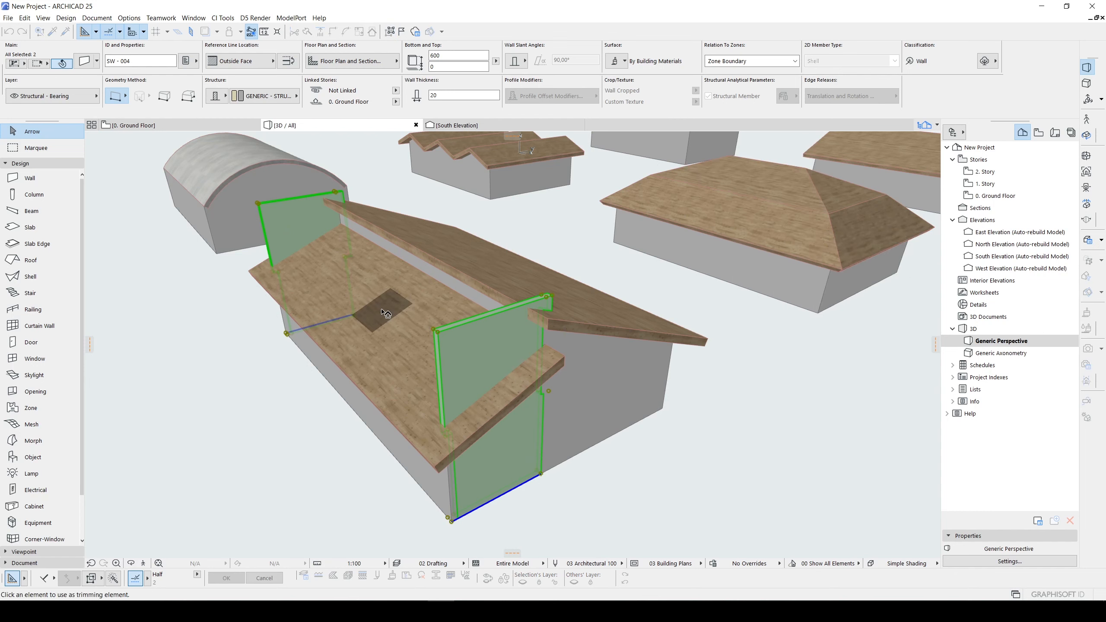
{"action": "left_click", "coordinate": [491, 472]}
Inspect the trim and merge connections of the two clerestory roof planes, and undo the trims of the end-wall halves
{"action": "middle_click_drag", "start_coordinate": [413, 448], "coordinate": [536, 412], "text": "shift"}
{"action": "left_click", "coordinate": [337, 418]}
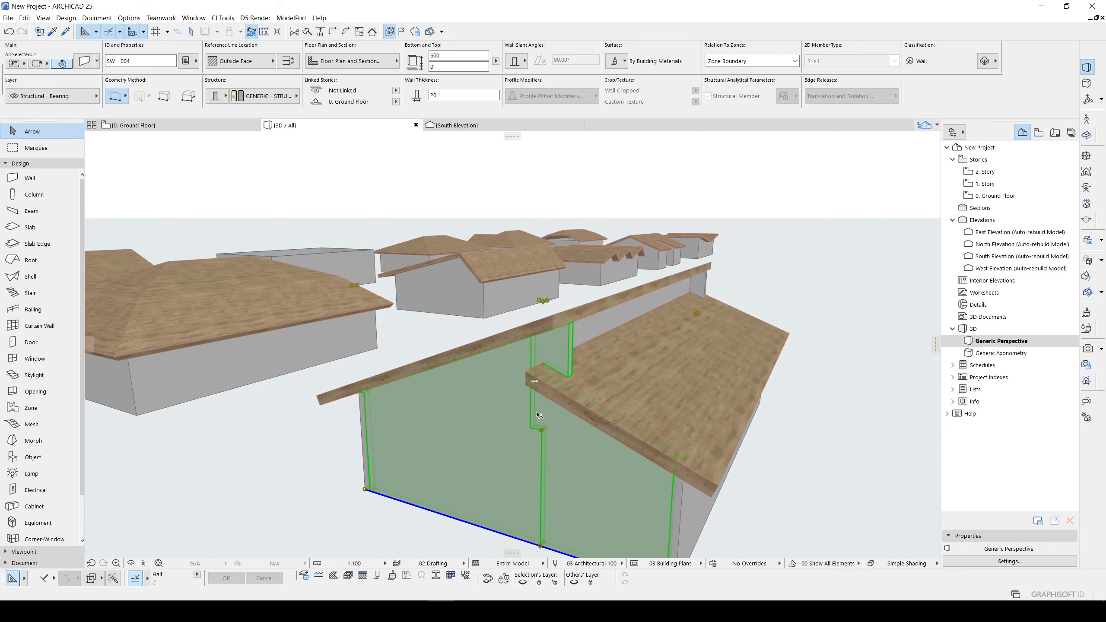
{"action": "left_click", "coordinate": [752, 300]}
{"action": "left_click", "coordinate": [654, 401]}
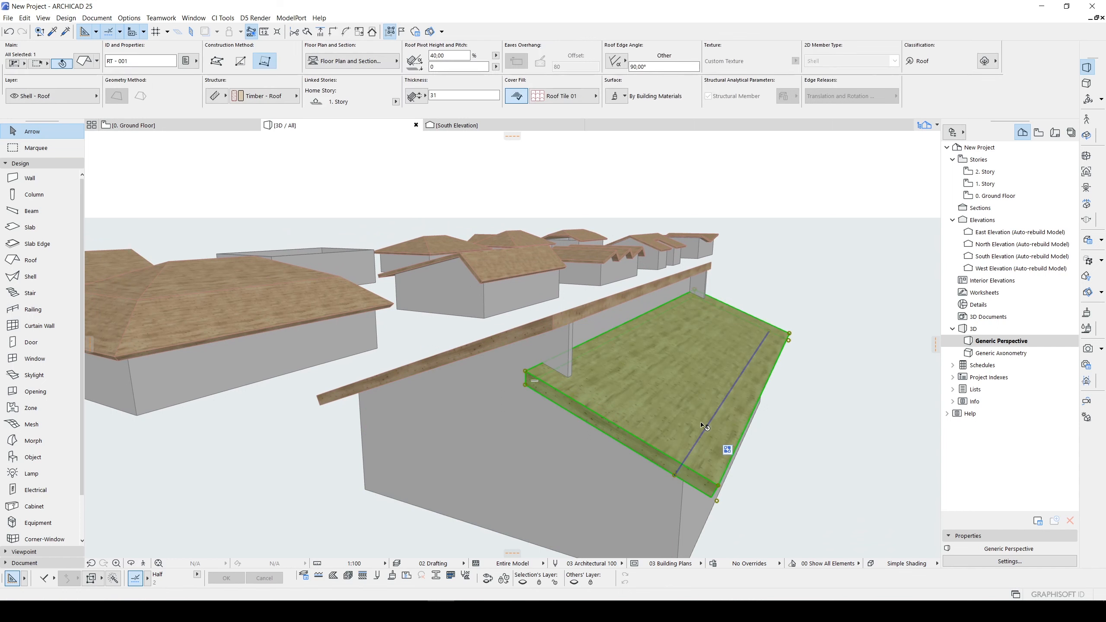
{"action": "mouse_move", "coordinate": [726, 449]}
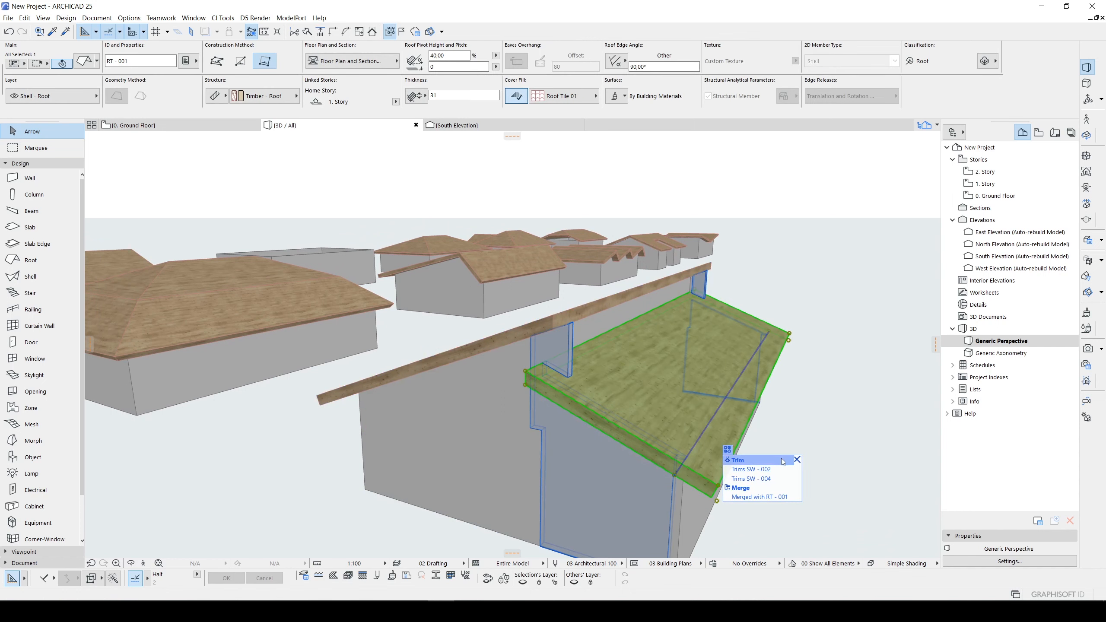
{"action": "left_click", "coordinate": [623, 298]}
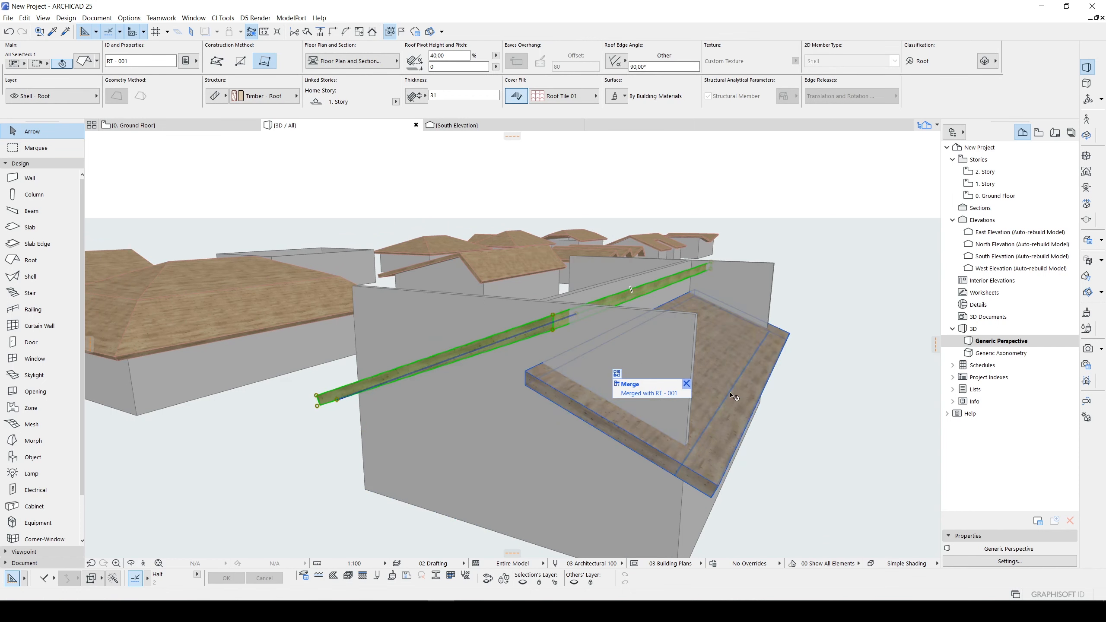
{"action": "left_click", "coordinate": [838, 407]}
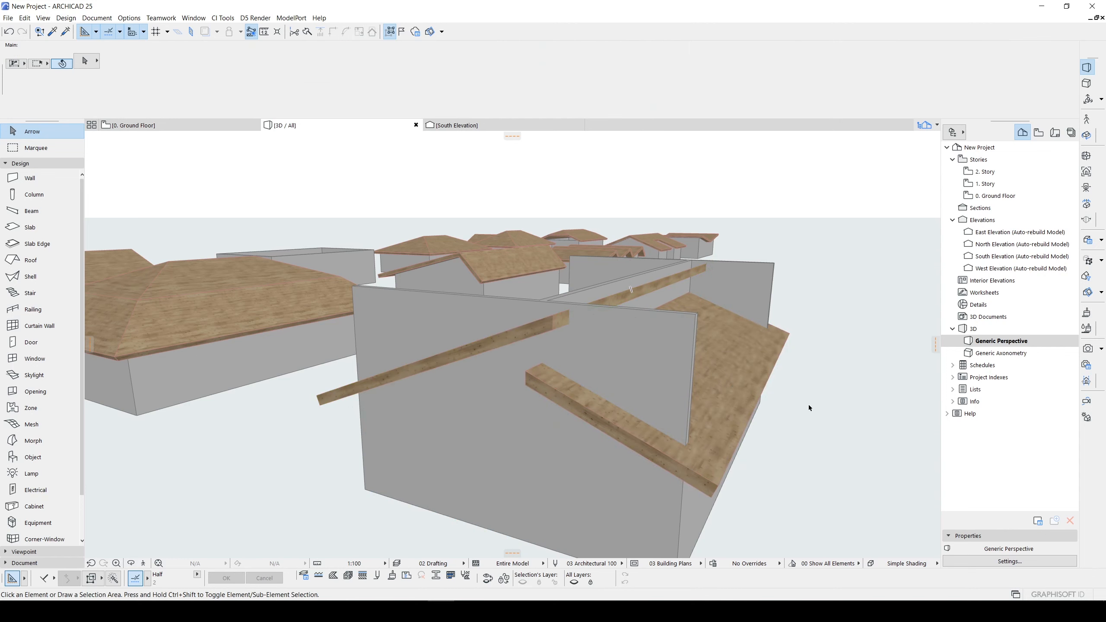
{"action": "middle_click_drag", "start_coordinate": [808, 405], "coordinate": [680, 410], "text": "shift"}
{"action": "left_click", "coordinate": [518, 358]}
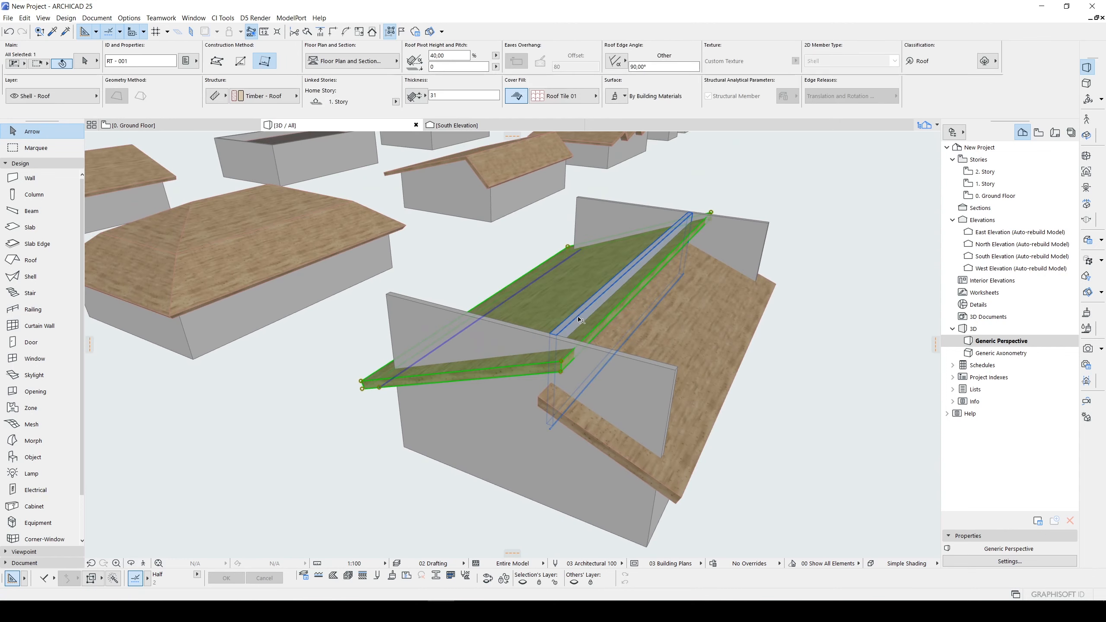
{"action": "right_click", "coordinate": [747, 173]}
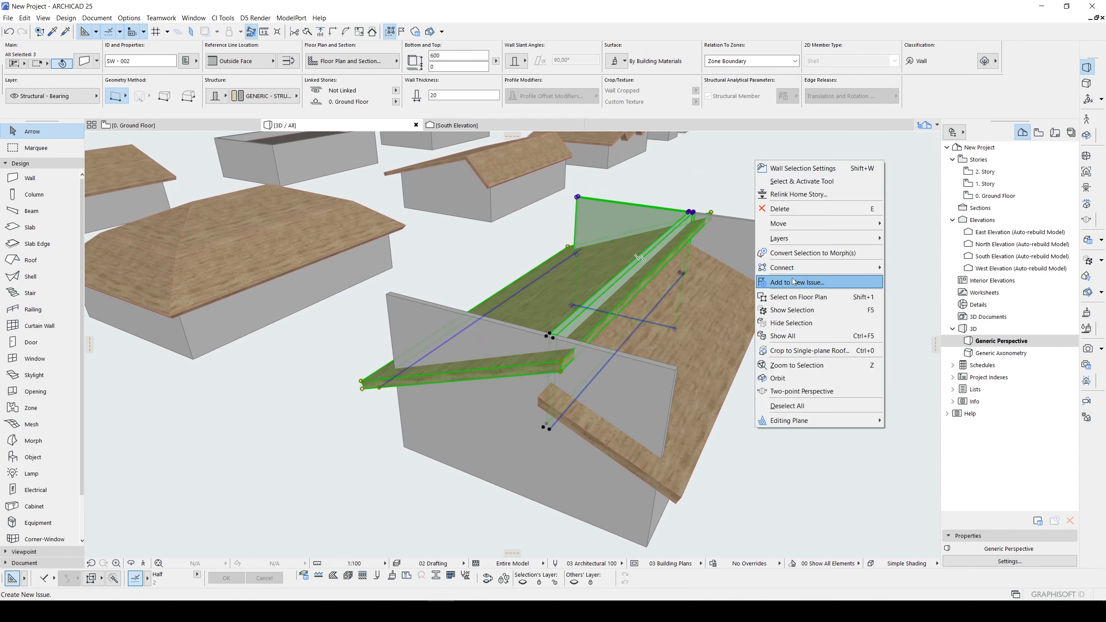
{"action": "mouse_move", "coordinate": [827, 263]}
{"action": "left_click", "coordinate": [897, 267]}
{"action": "key", "text": "Escape"}
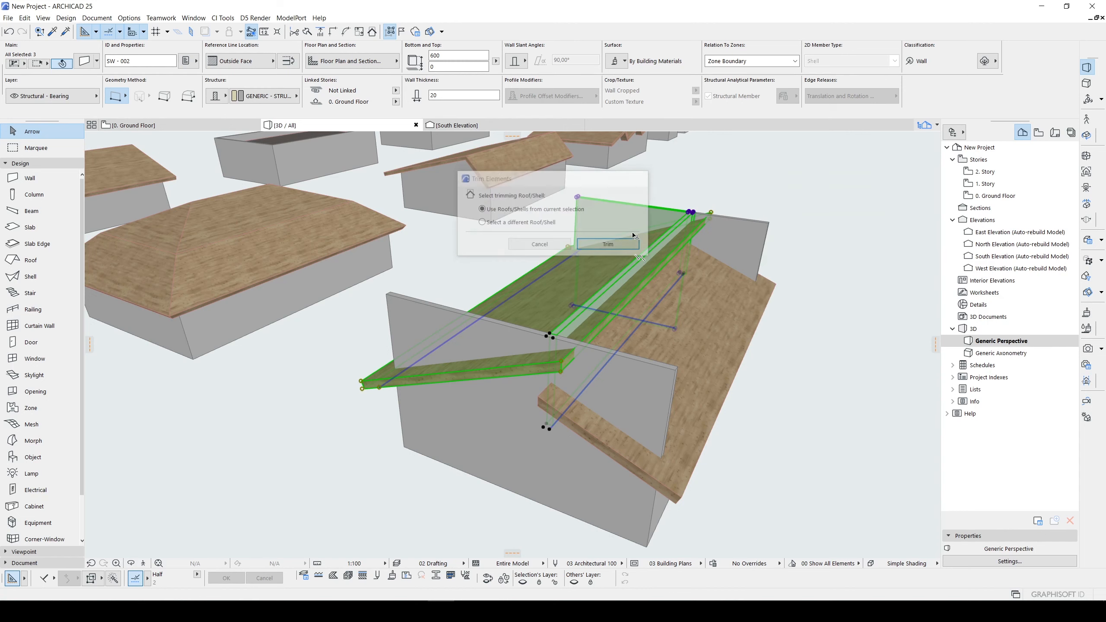
Open Solid Element Operations and set the middle wall and both end-wall halves beneath the upper roof plane as targets
{"action": "right_click", "coordinate": [771, 196]}
{"action": "mouse_move", "coordinate": [849, 303]}
{"action": "left_click", "coordinate": [910, 332]}
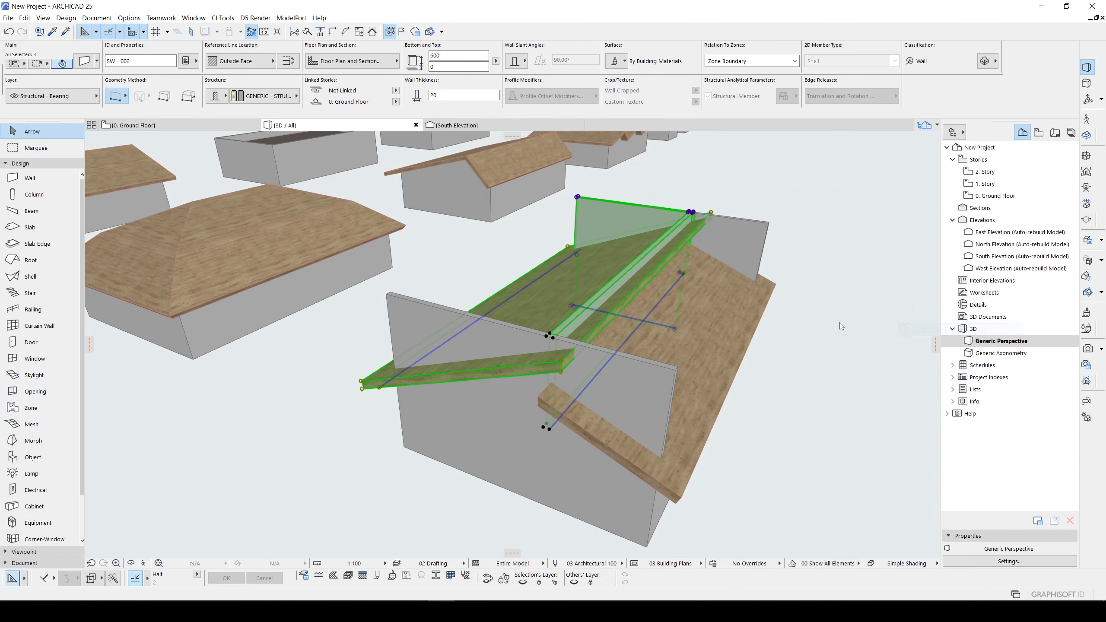
{"action": "left_click_drag", "start_coordinate": [828, 264], "coordinate": [895, 245]}
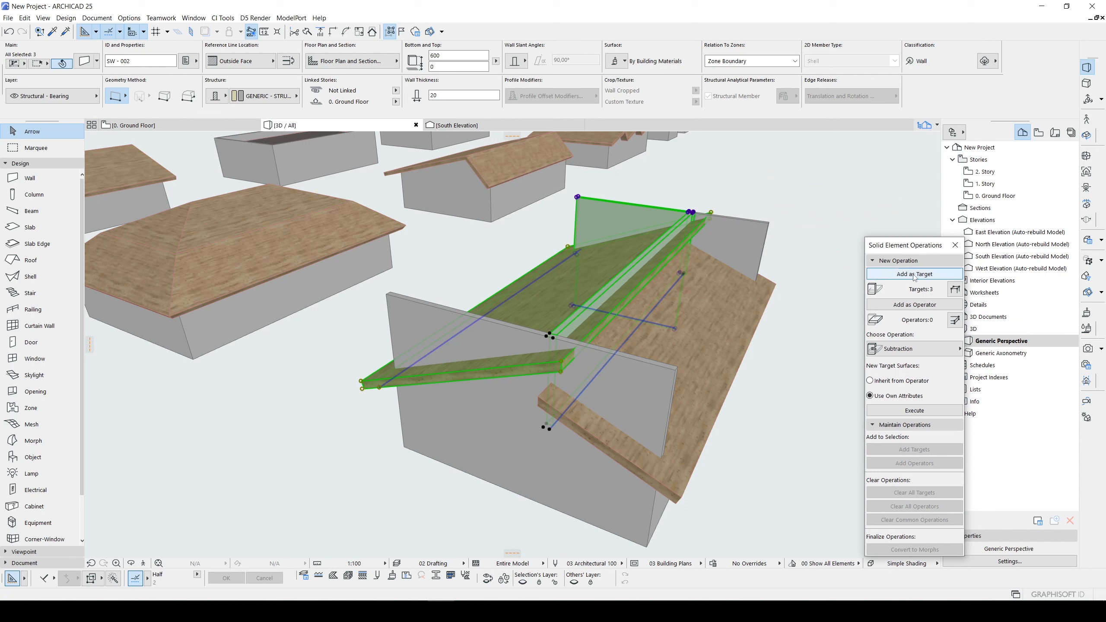
{"action": "left_click", "coordinate": [591, 304]}
{"action": "left_click", "coordinate": [452, 343]}
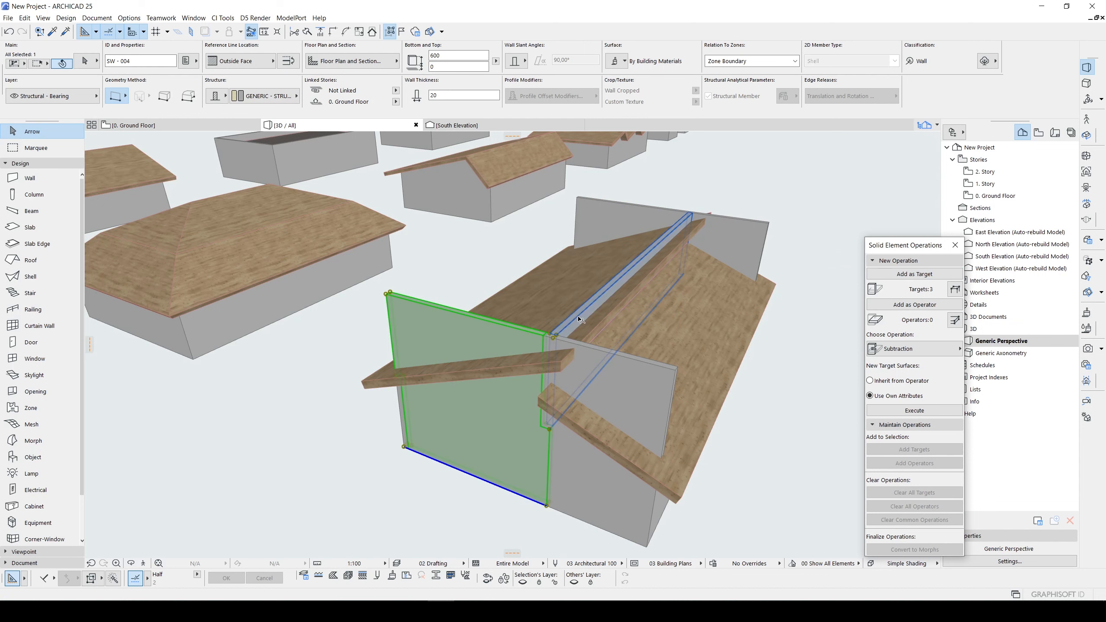
{"action": "left_click", "coordinate": [601, 295], "text": "shift"}
{"action": "left_click", "coordinate": [610, 216], "text": "shift"}
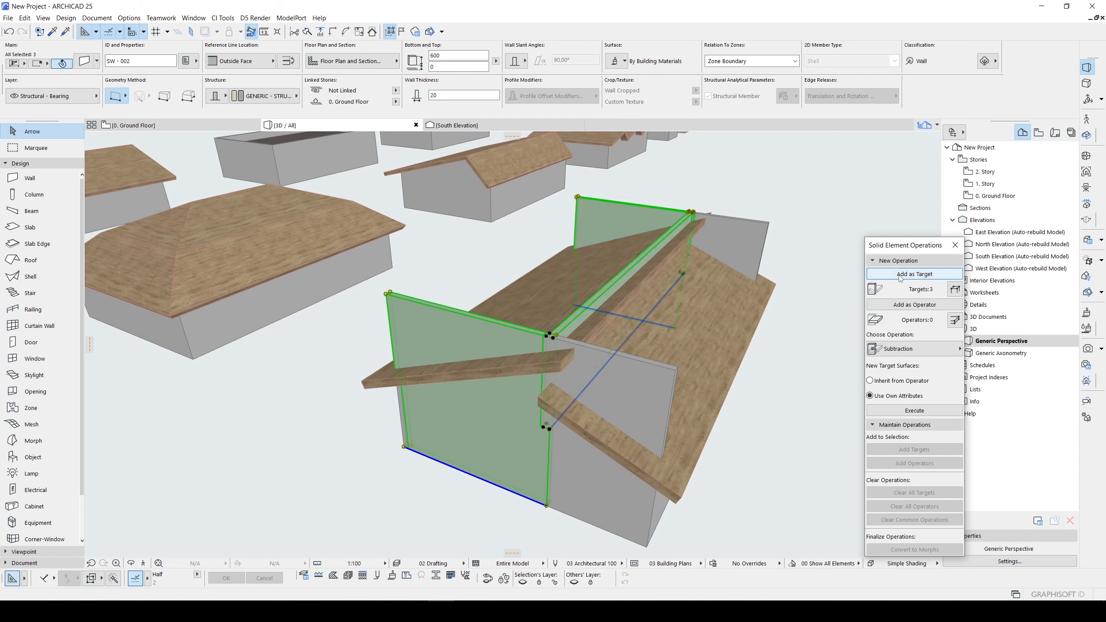
Set the upper roof plane as operator and execute a subtraction with upward extrusion on the three target walls
{"action": "left_click", "coordinate": [562, 296]}
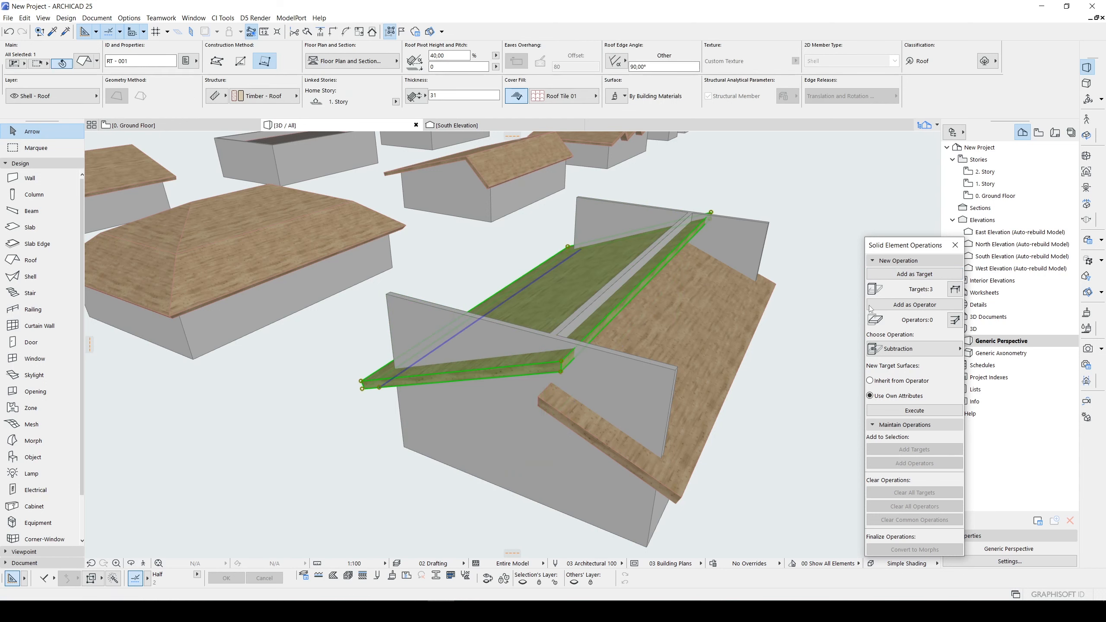
{"action": "left_click", "coordinate": [897, 305]}
{"action": "left_click", "coordinate": [923, 351]}
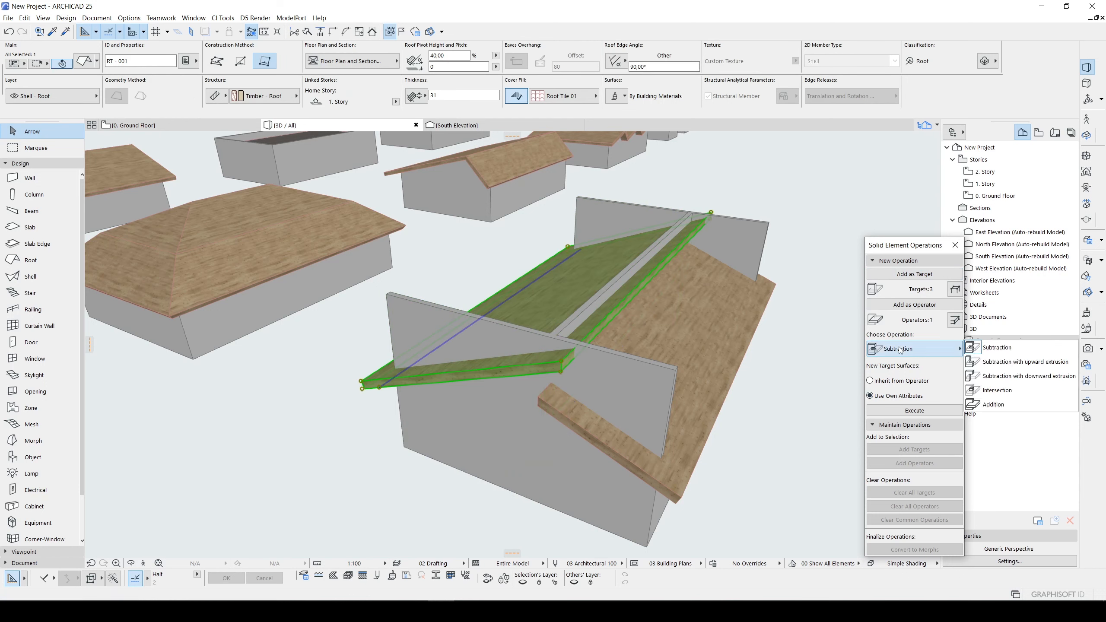
{"action": "left_click", "coordinate": [1021, 365]}
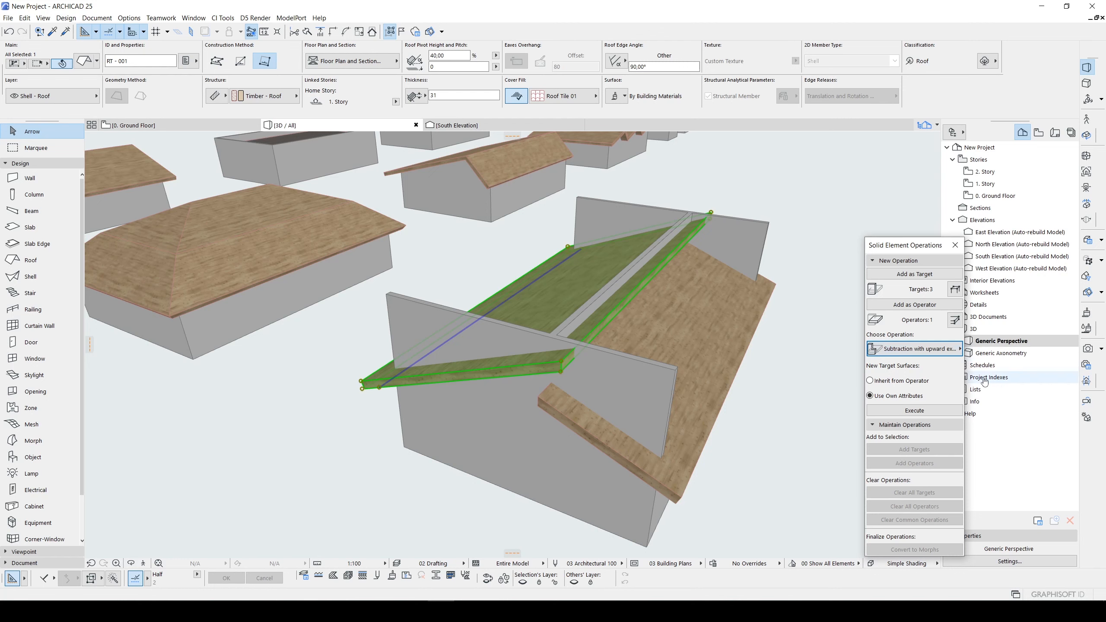
{"action": "left_click", "coordinate": [939, 411]}
{"action": "left_click", "coordinate": [826, 370]}
Subtract the lower roof plane with upward extrusion from the near and far end-wall halves beneath it
{"action": "left_click", "coordinate": [637, 383]}
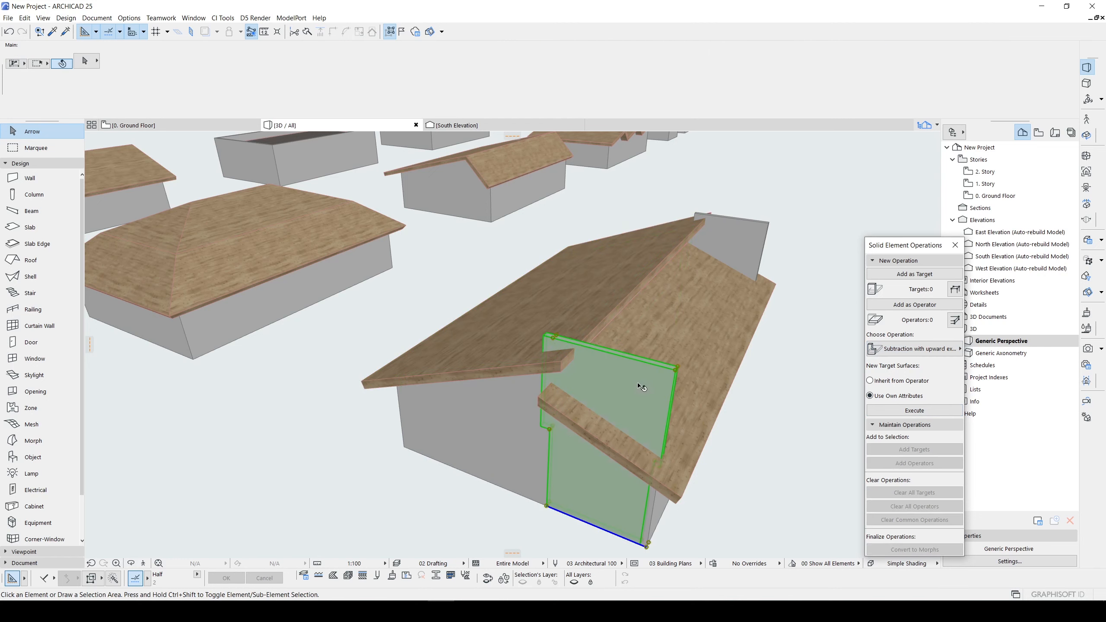
{"action": "left_click", "coordinate": [746, 258], "text": "shift"}
{"action": "scroll", "coordinate": [747, 259], "scroll_direction": "down", "scroll_amount": 2}
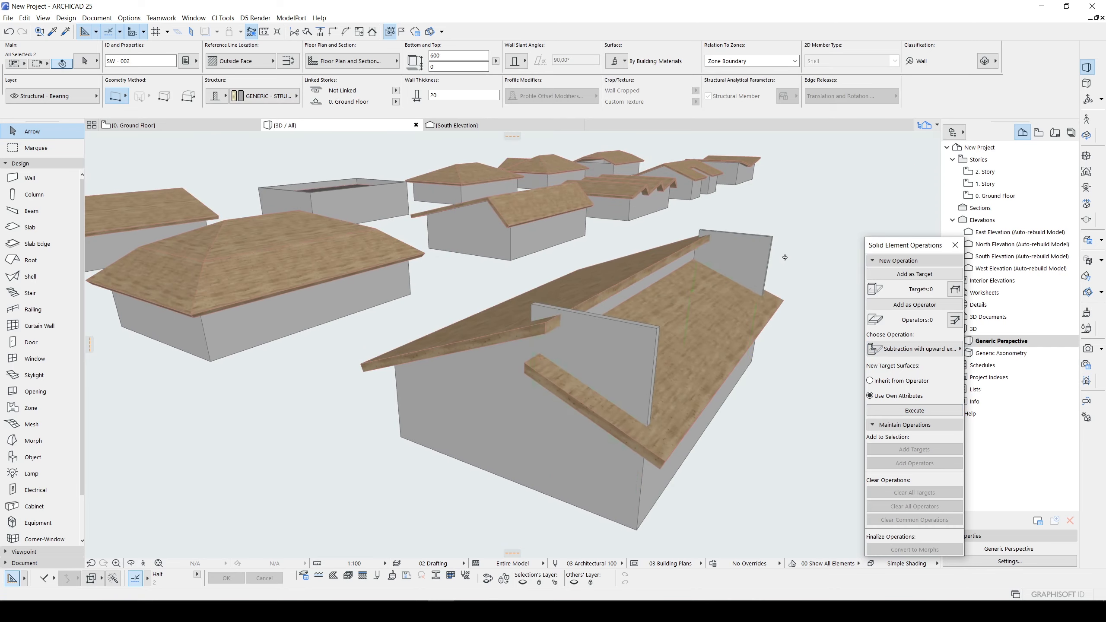
{"action": "left_click", "coordinate": [912, 275]}
{"action": "left_click", "coordinate": [794, 333]}
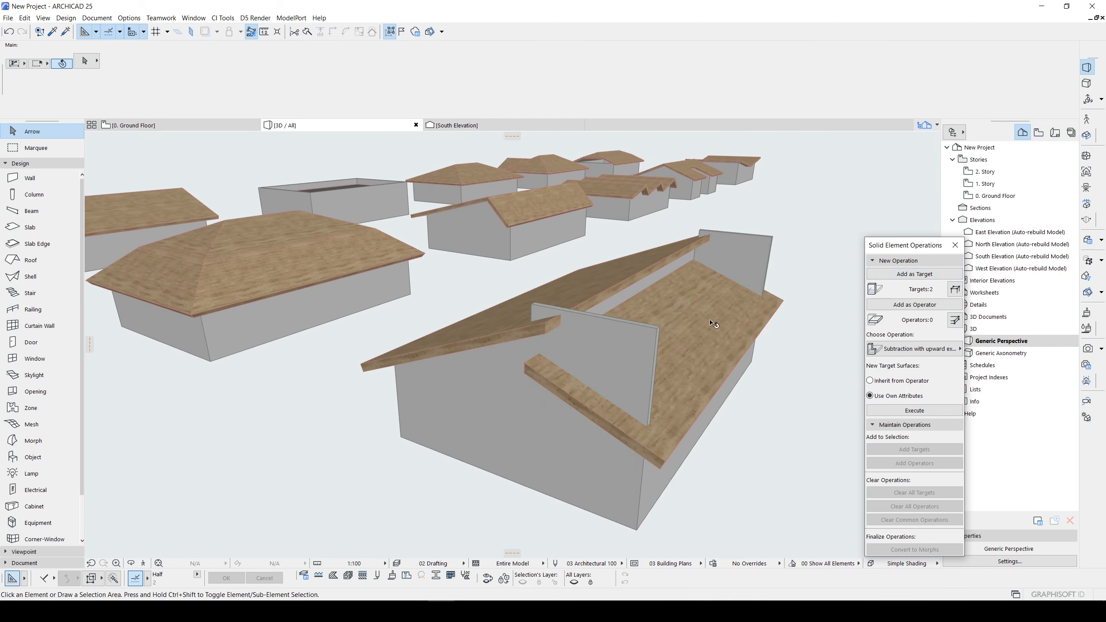
{"action": "left_click", "coordinate": [789, 310]}
{"action": "left_click", "coordinate": [914, 410]}
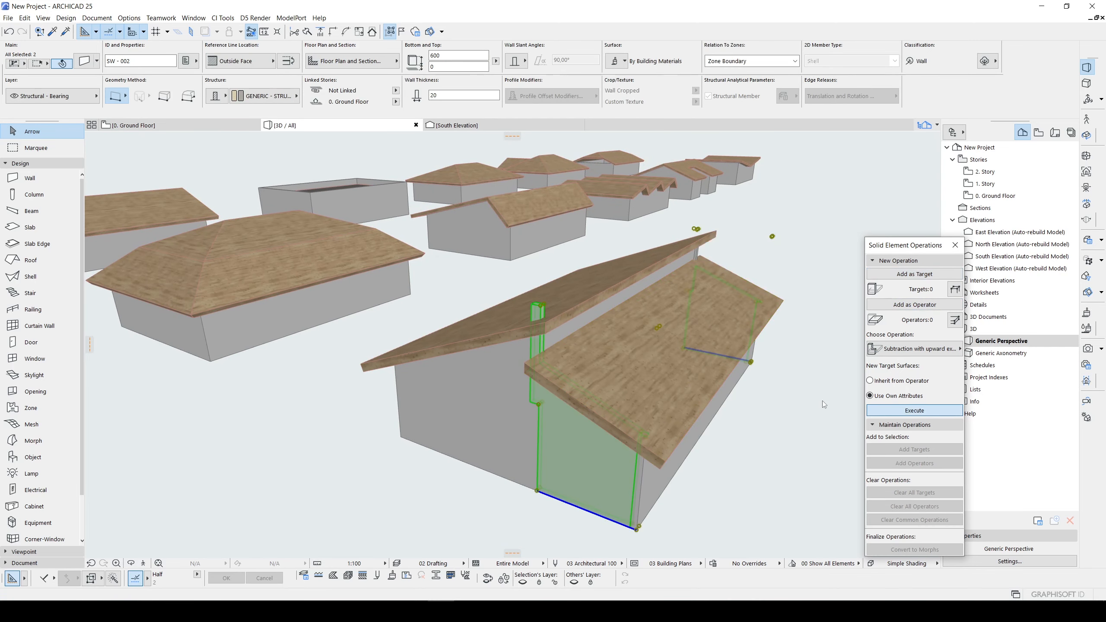
{"action": "left_click", "coordinate": [797, 393]}
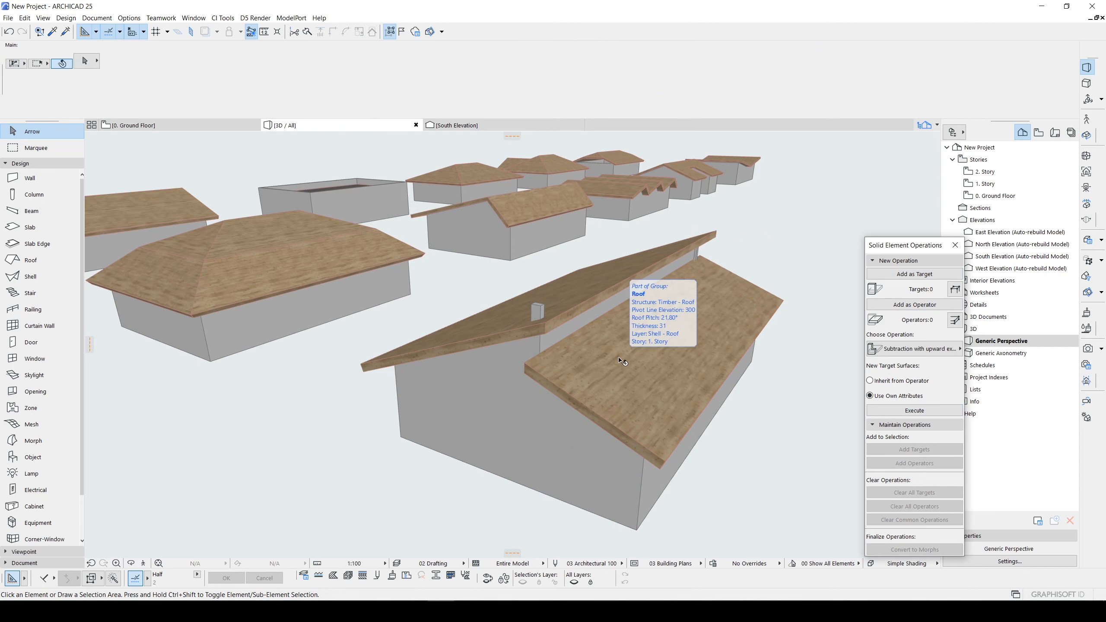
Examine which element forms the small wall piece protruding through the upper roof plane at the near end
{"action": "middle_click_drag", "start_coordinate": [603, 356], "coordinate": [619, 344], "text": "shift"}
{"action": "left_click", "coordinate": [514, 362]}
{"action": "left_click", "coordinate": [550, 324]}
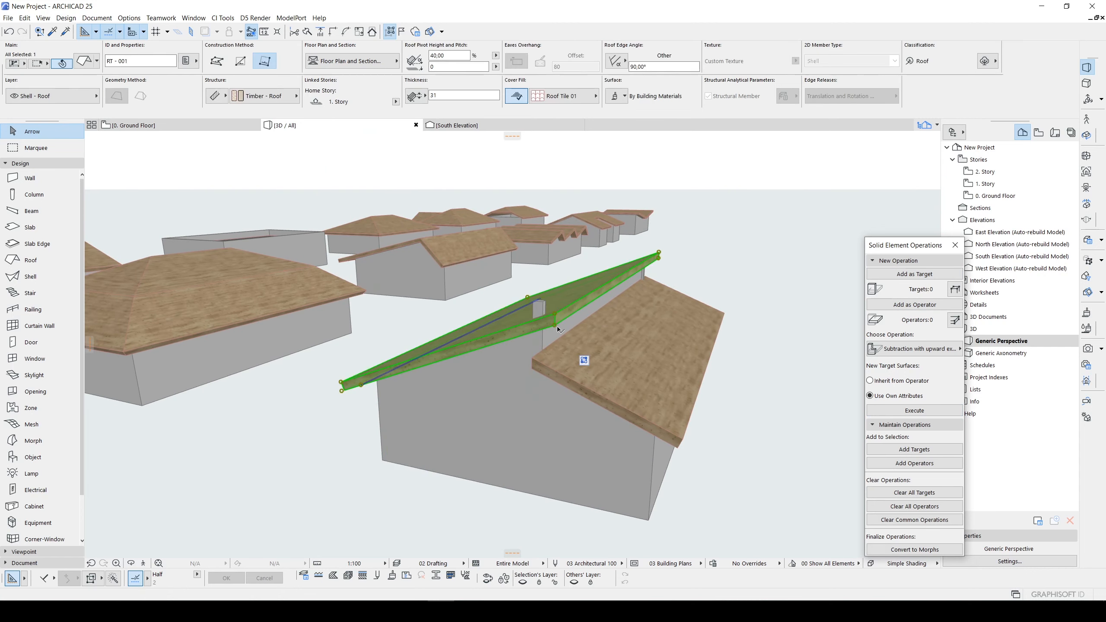
{"action": "left_click", "coordinate": [552, 334]}
{"action": "left_click", "coordinate": [539, 310]}
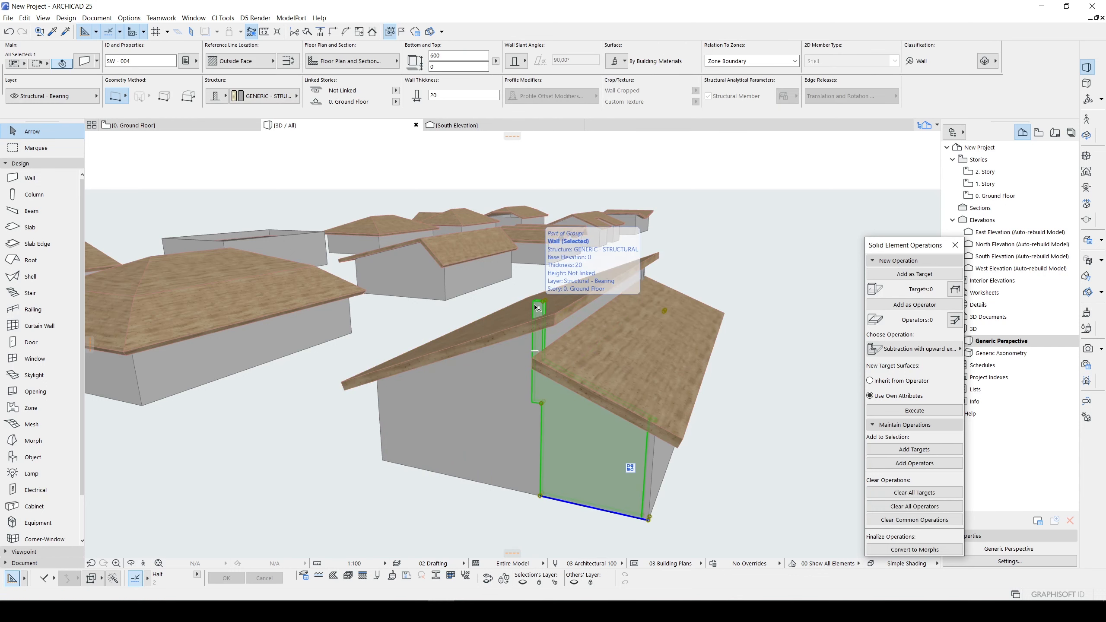
{"action": "key", "text": "ctrl+z"}
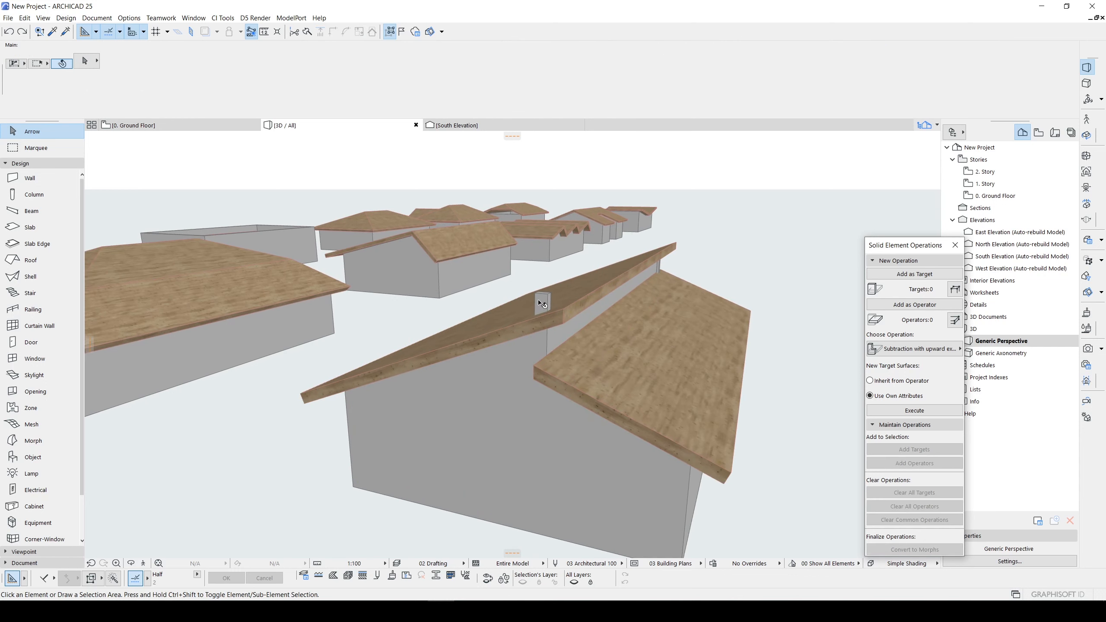
{"action": "left_click", "coordinate": [542, 305]}
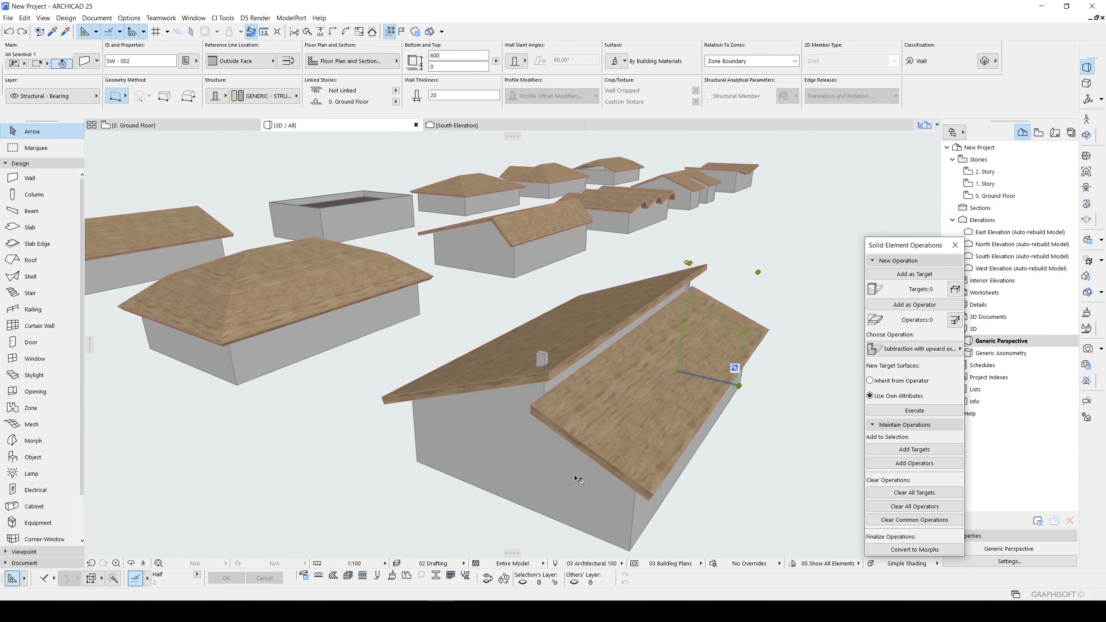
Edit the shared junction order of the near end-wall piece and the middle wall that meet at the protruding corner
{"action": "left_click", "coordinate": [579, 479]}
{"action": "left_click", "coordinate": [691, 347], "text": "shift"}
{"action": "key", "text": "ctrl+t"}
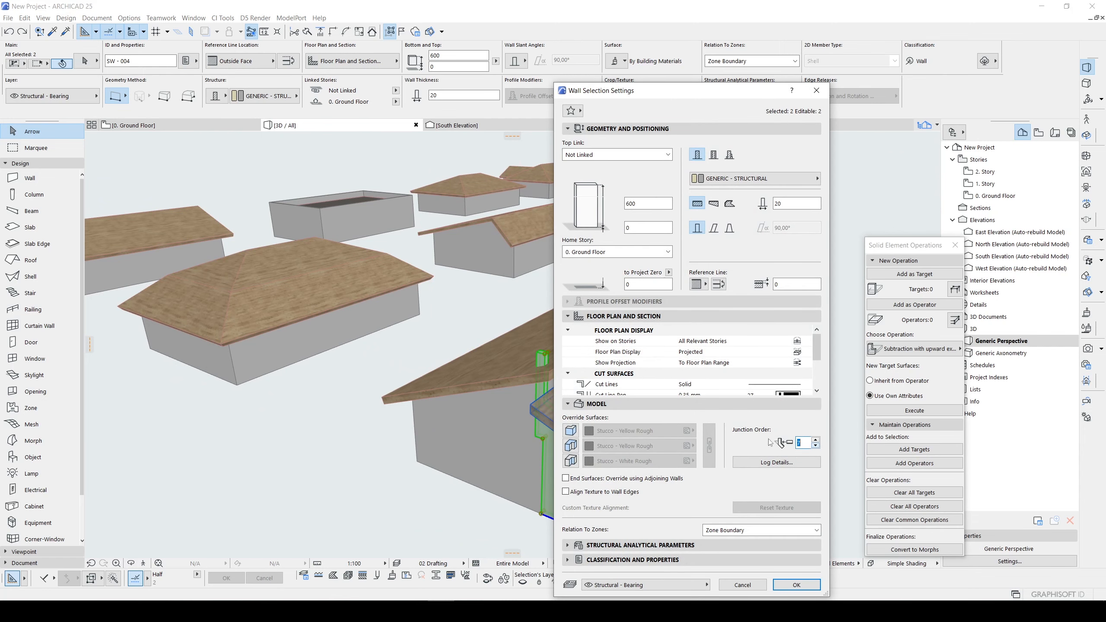
{"action": "left_click", "coordinate": [795, 586]}
Examine the clerestory building and the neighbouring roof models from several sides in a fly-through
{"action": "key", "text": "shift+F3"}
{"action": "key", "text": "Down"}
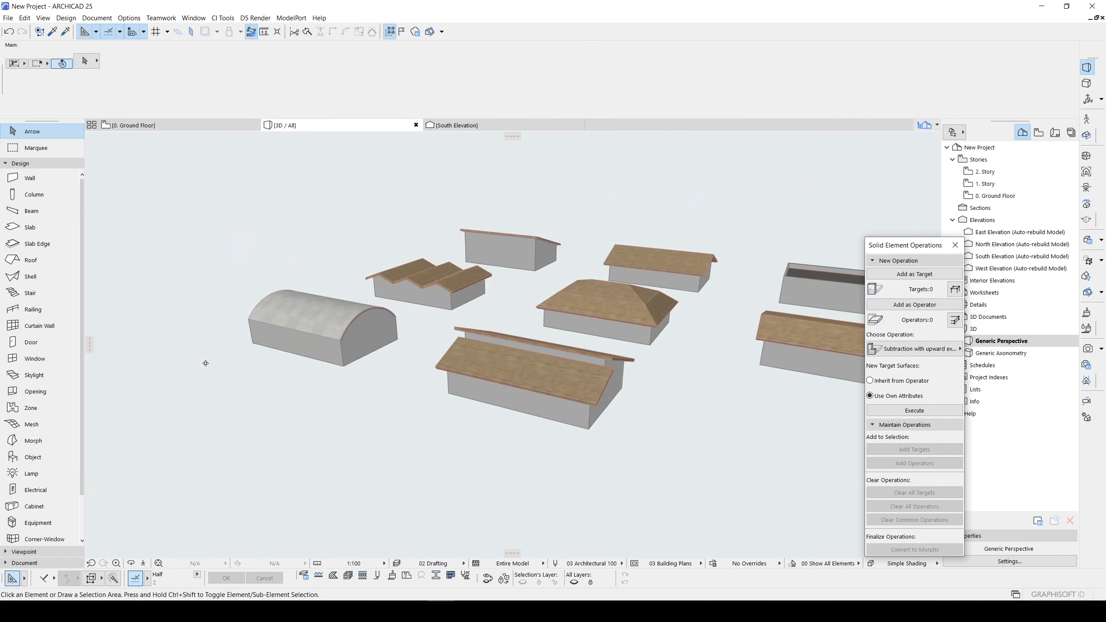
{"action": "key", "text": "Escape"}
{"action": "key", "text": "shift+F3"}
{"action": "key", "text": "Down"}
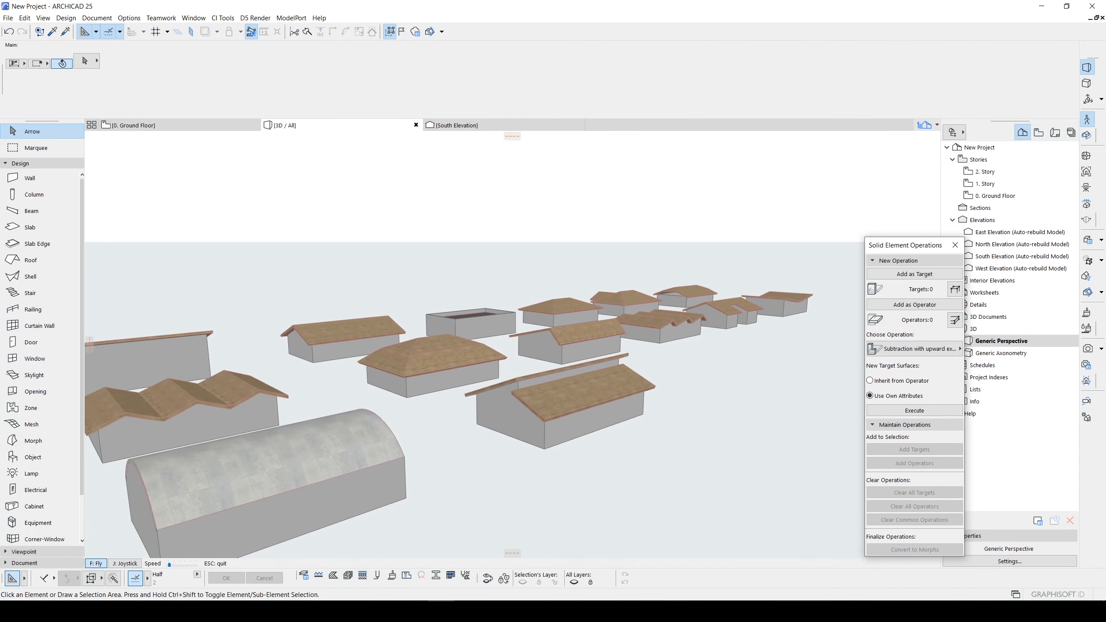
{"action": "key", "text": "Up"}
{"action": "key", "text": "Down"}
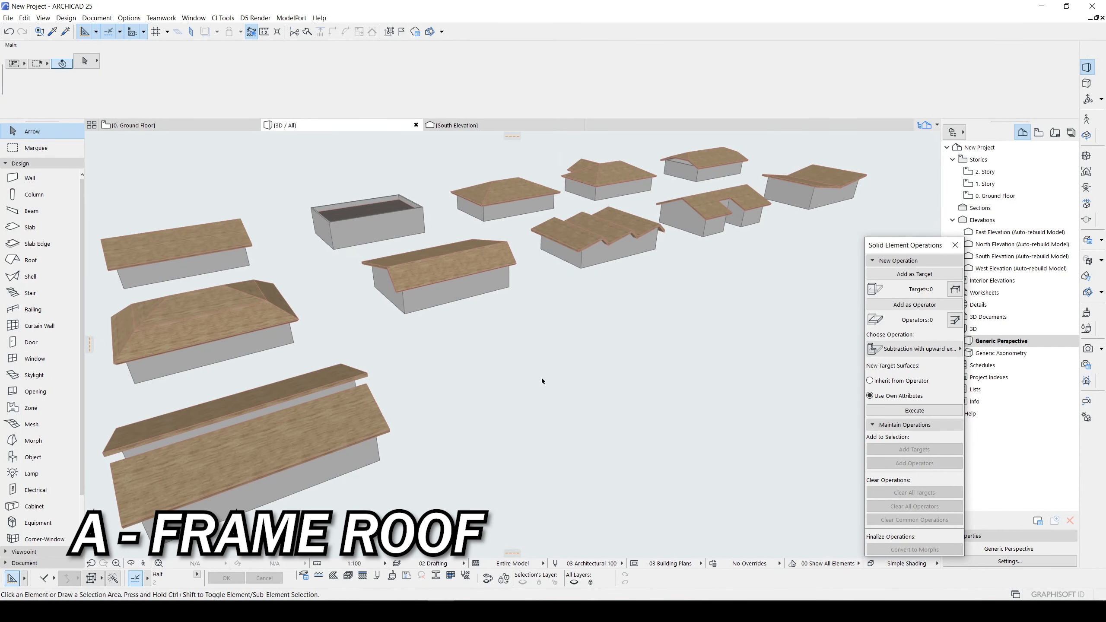
Place a multi-plane gable roof on a rectangle about 700 by 800 in the free area beside the clerestory building
{"action": "middle_click_drag", "start_coordinate": [437, 250], "coordinate": [457, 284]}
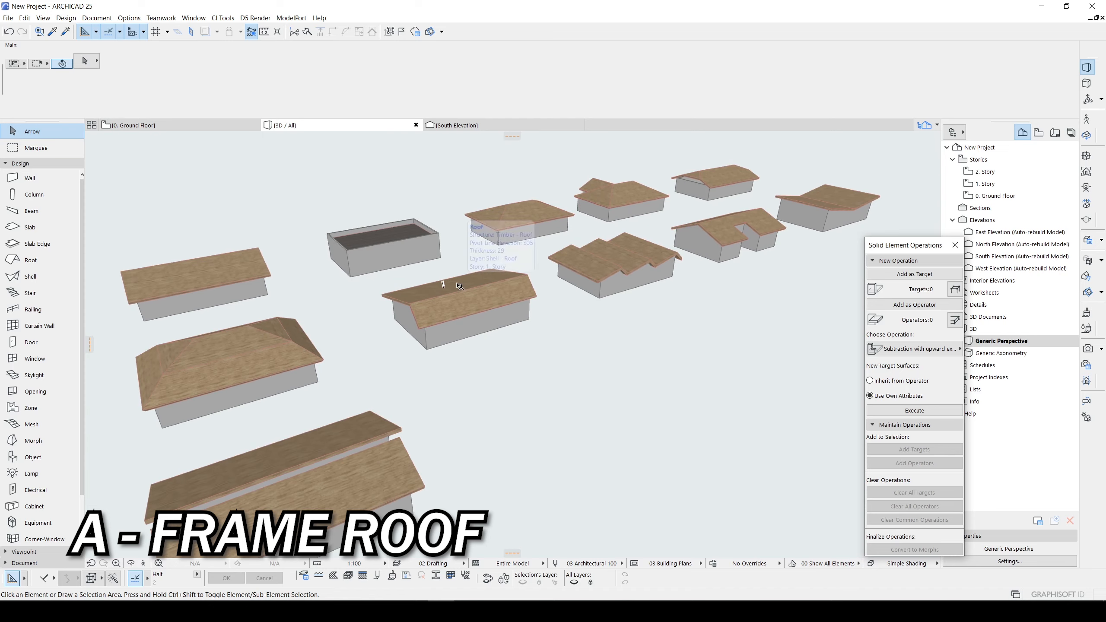
{"action": "left_click", "coordinate": [30, 260]}
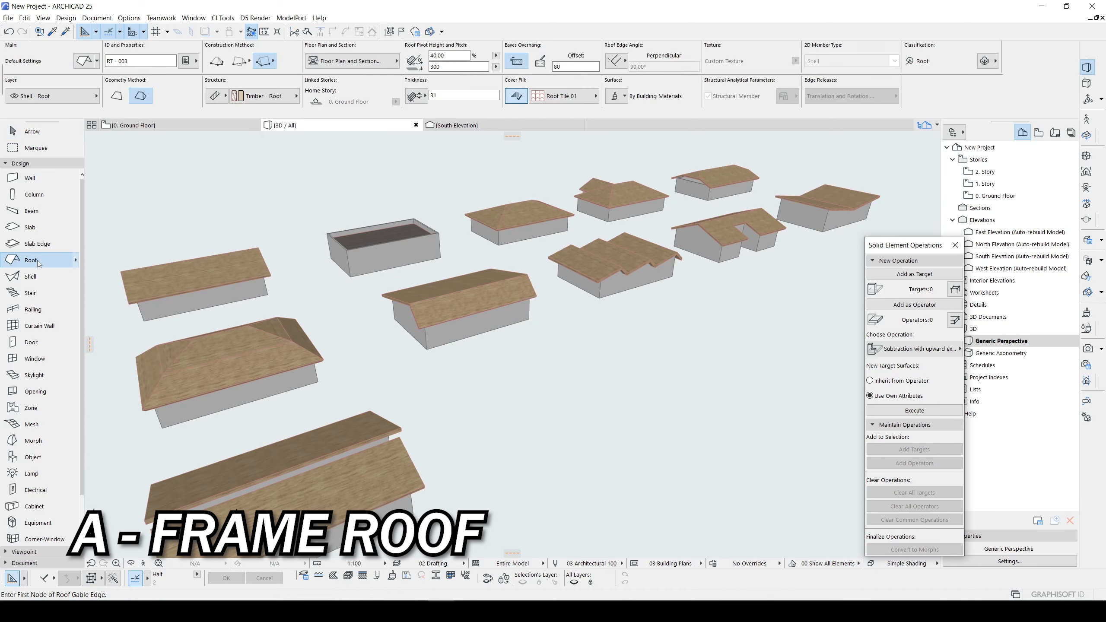
{"action": "middle_click_drag", "start_coordinate": [545, 398], "coordinate": [395, 441], "text": "shift"}
{"action": "scroll", "coordinate": [396, 441], "scroll_direction": "down", "scroll_amount": 1}
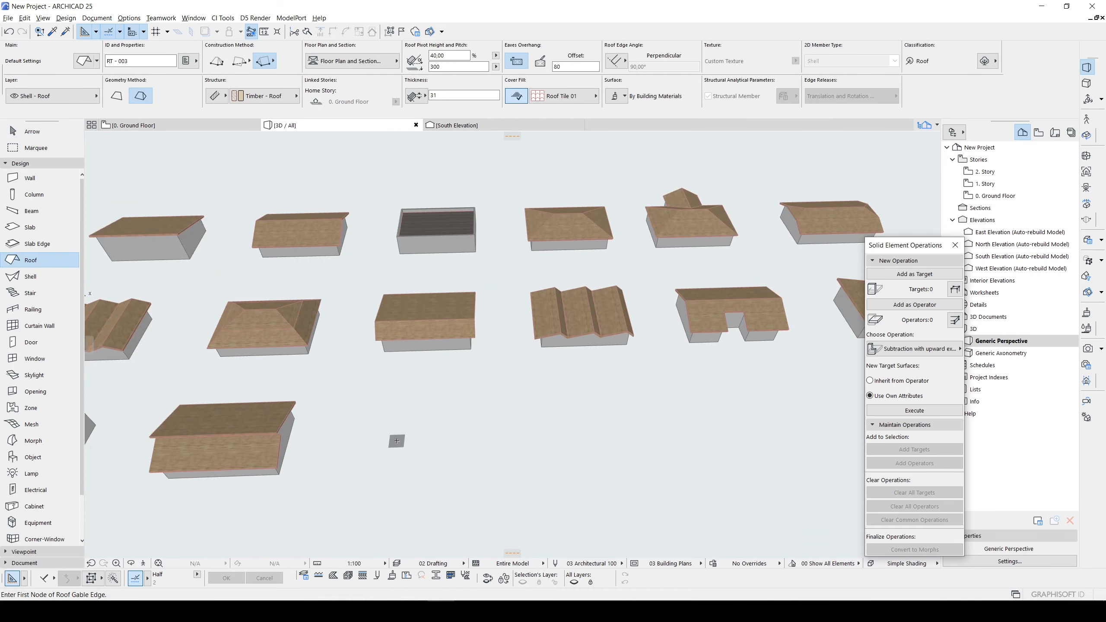
{"action": "scroll", "coordinate": [395, 442], "scroll_direction": "up", "scroll_amount": 1}
{"action": "scroll", "coordinate": [396, 441], "scroll_direction": "up", "scroll_amount": 1}
{"action": "left_click", "coordinate": [377, 464]}
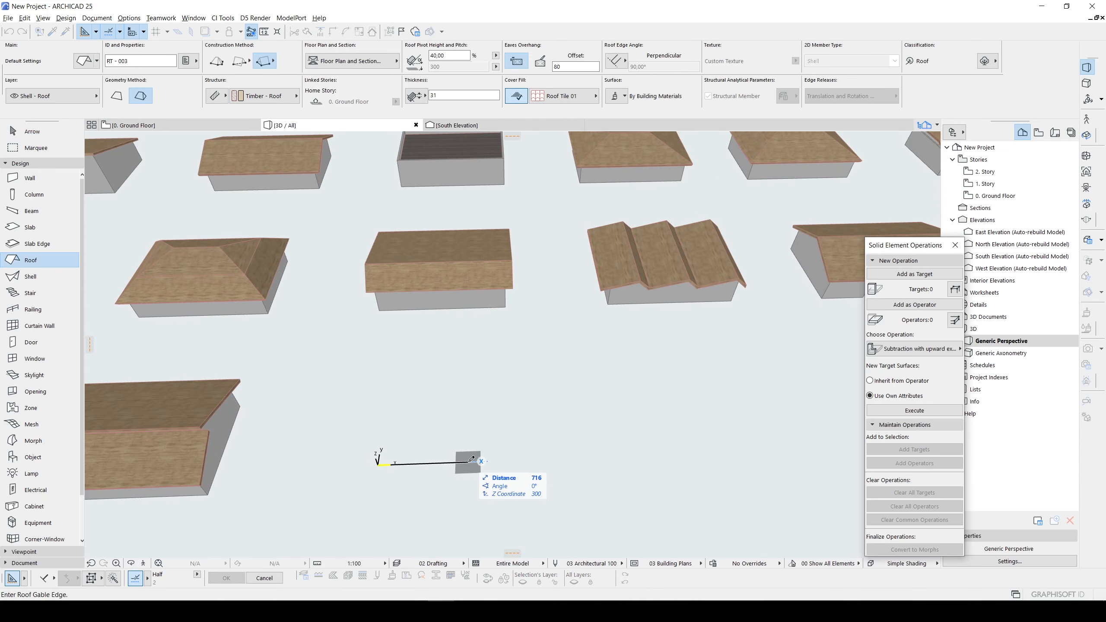
{"action": "left_click", "coordinate": [470, 460]}
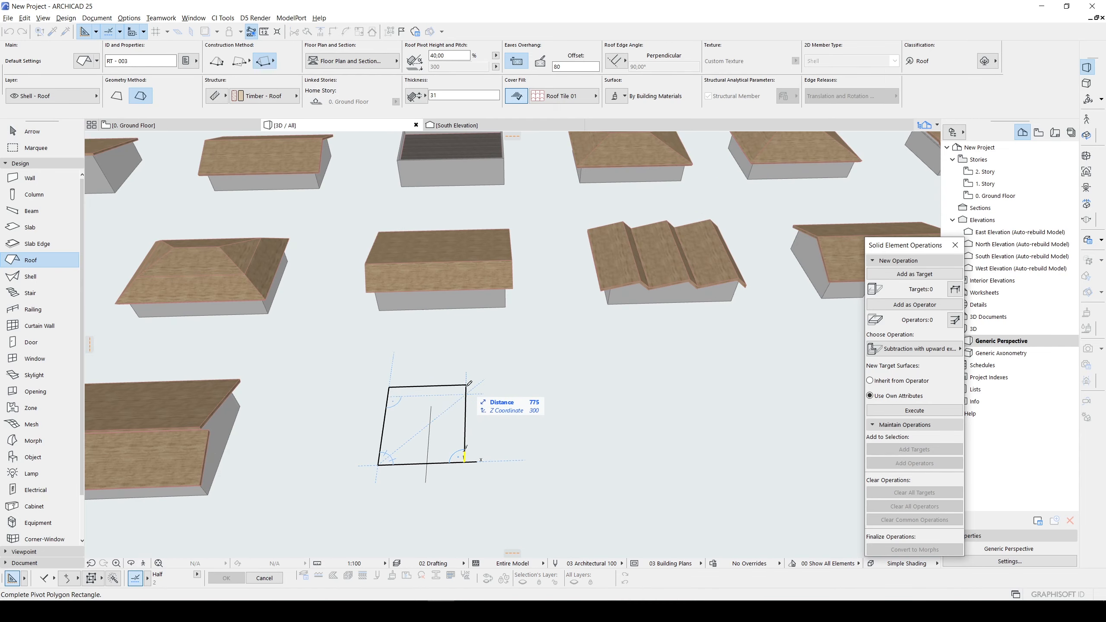
{"action": "left_click", "coordinate": [466, 377]}
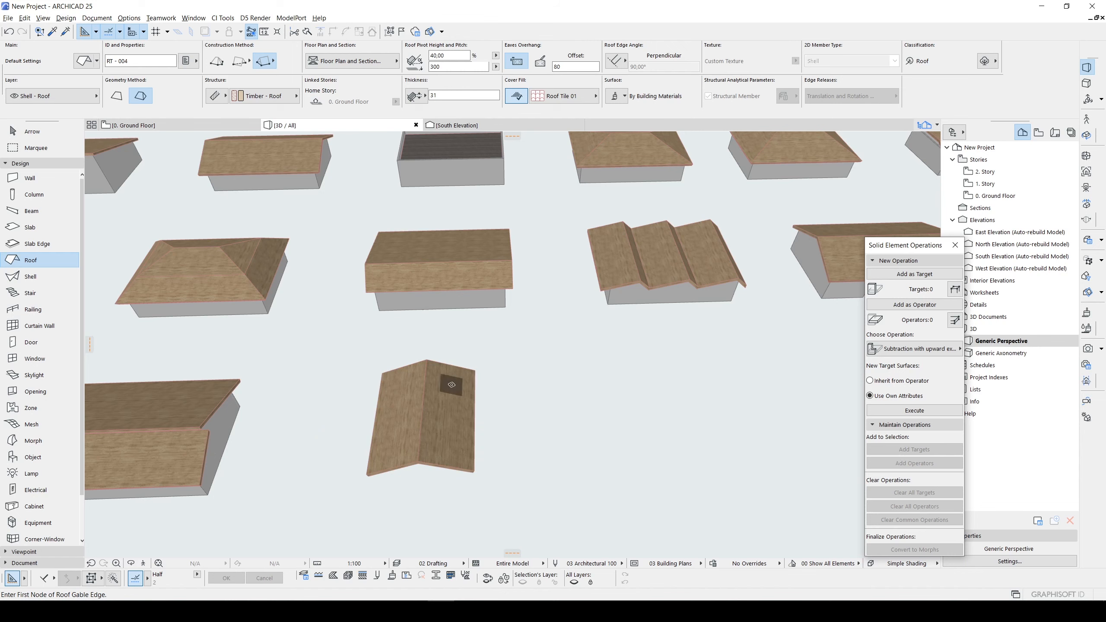
Select the new gable roof and give it an eaves overhang offset of 0
{"action": "key", "text": "Escape"}
{"action": "left_click", "coordinate": [452, 385]}
{"action": "scroll", "coordinate": [394, 428], "scroll_direction": "up", "scroll_amount": 1}
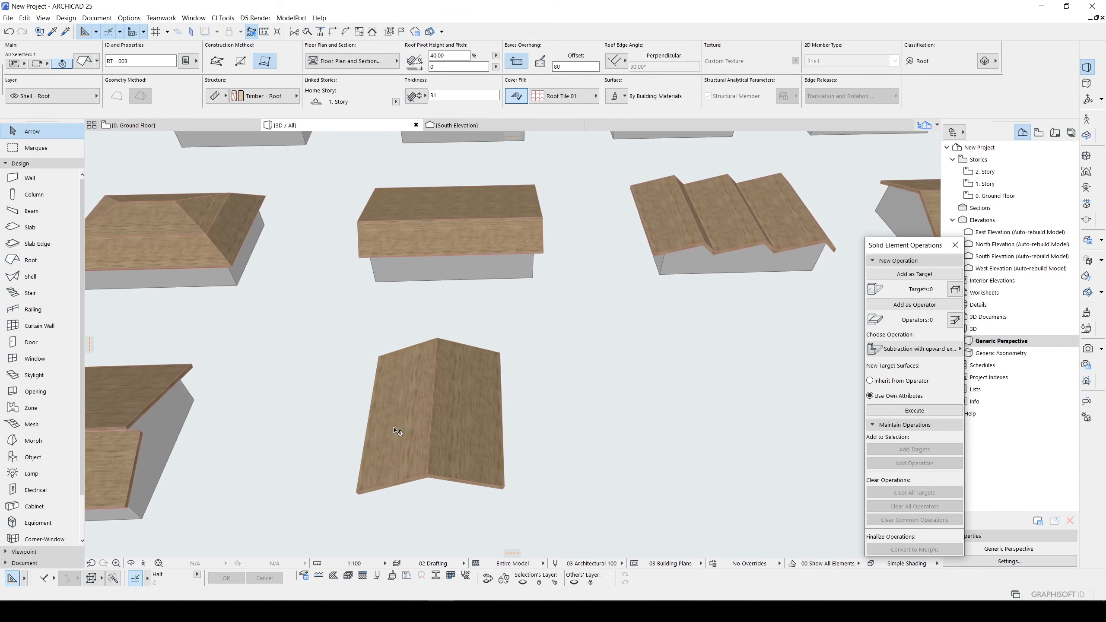
{"action": "left_click", "coordinate": [543, 65]}
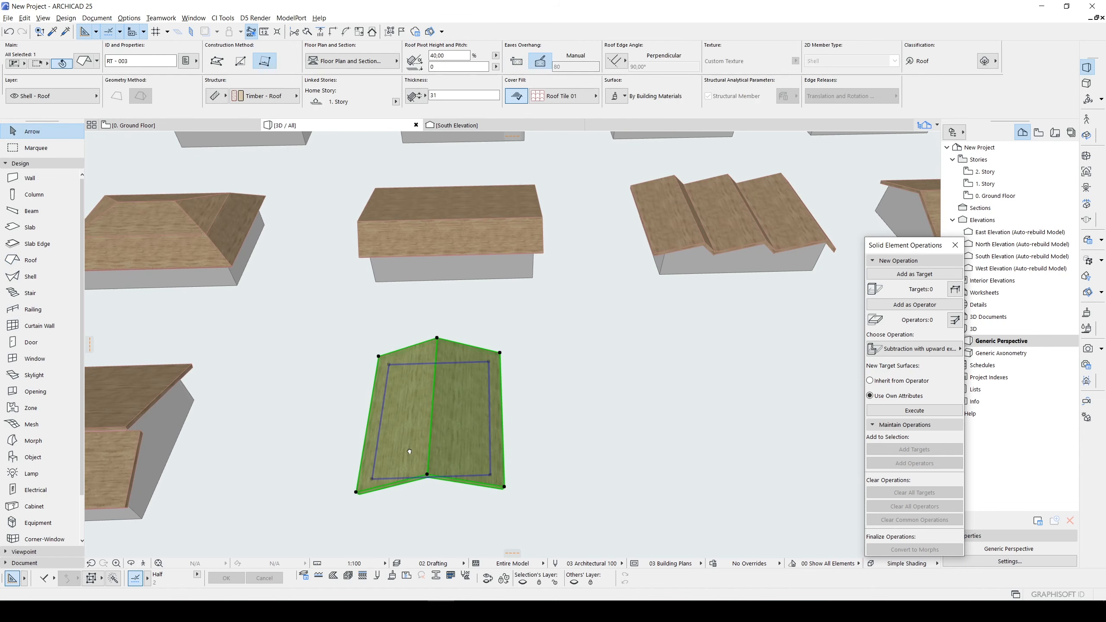
{"action": "scroll", "coordinate": [409, 451], "scroll_direction": "down", "scroll_amount": 2}
{"action": "left_click", "coordinate": [521, 64]}
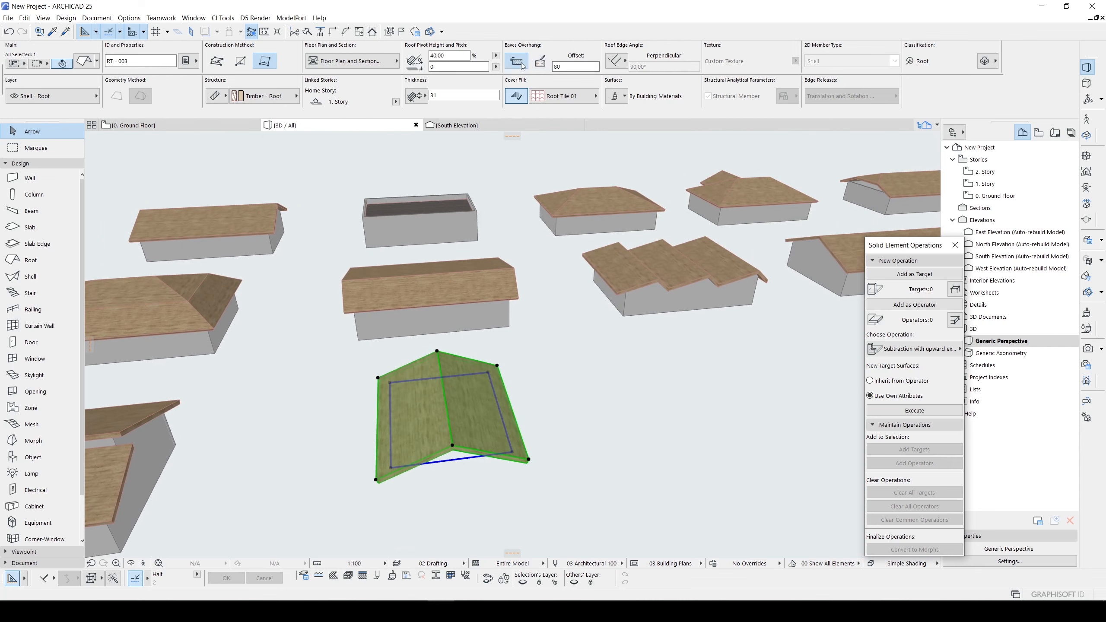
{"action": "type", "text": "0"}
{"action": "key", "text": "Return"}
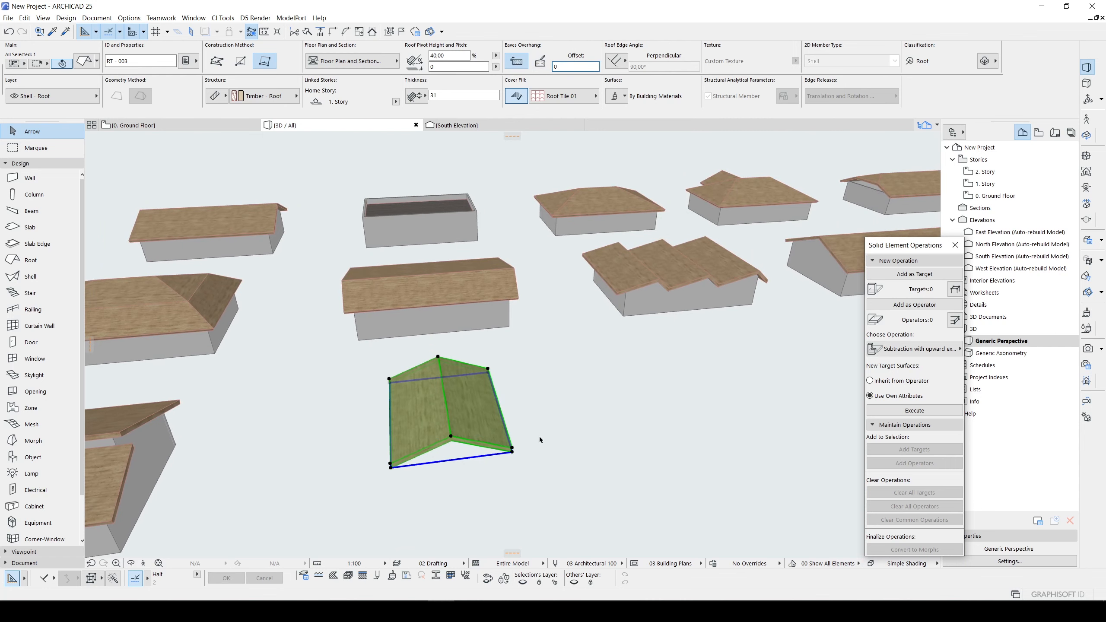
Set the gable roof's pitch to 140% with a custom roof edge angle of 50°
{"action": "scroll", "coordinate": [474, 431], "scroll_direction": "up", "scroll_amount": 1}
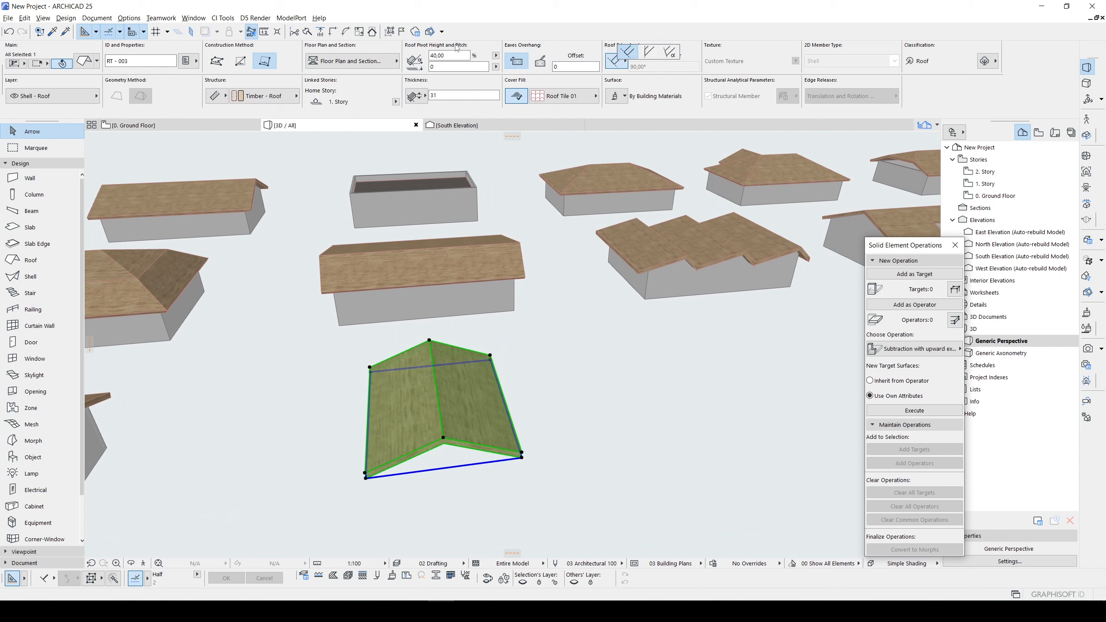
{"action": "type", "text": "100"}
{"action": "key", "text": "Return"}
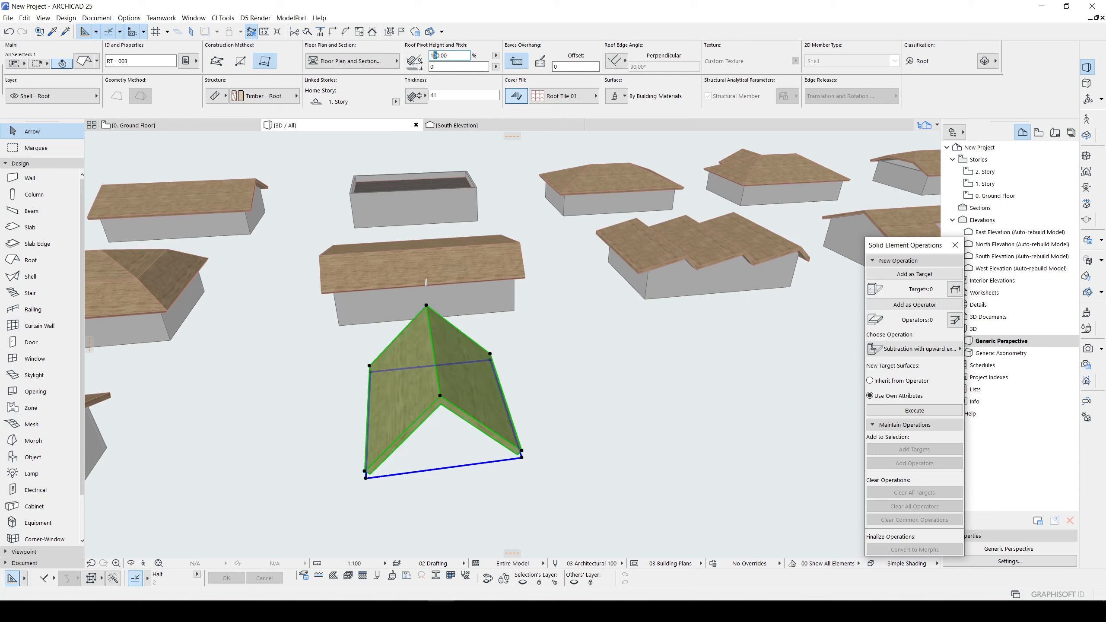
{"action": "type", "text": "2"}
{"action": "key", "text": "Return"}
{"action": "middle_click_drag", "start_coordinate": [455, 383], "coordinate": [488, 335], "text": "shift"}
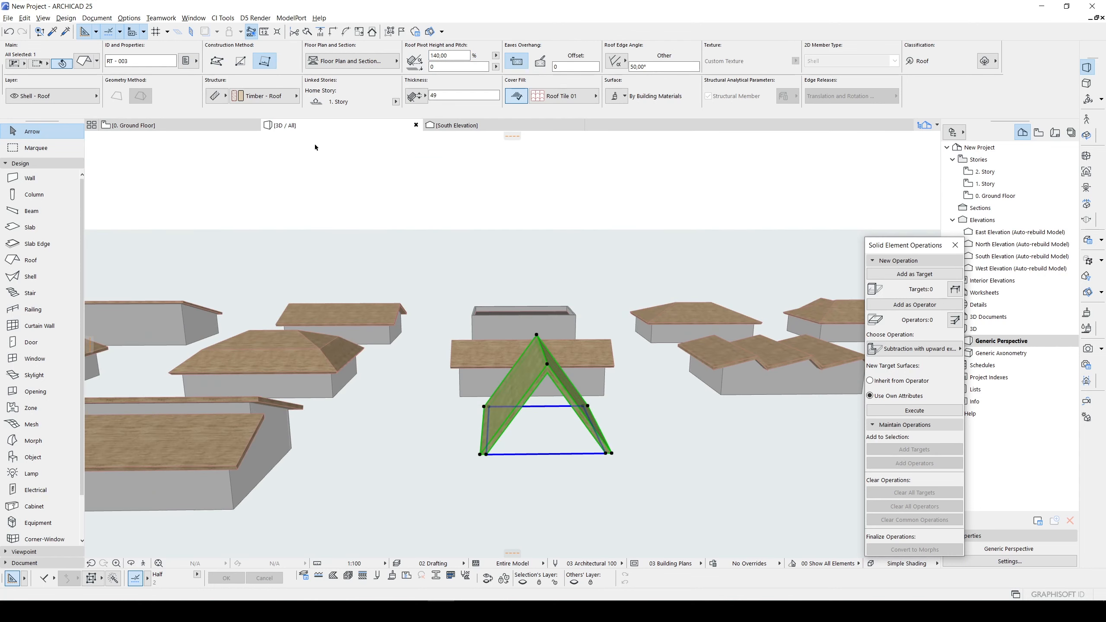
Relink the steep roof's home story to 0. Ground Floor and locate it on the ground floor plan
{"action": "left_click", "coordinate": [394, 101]}
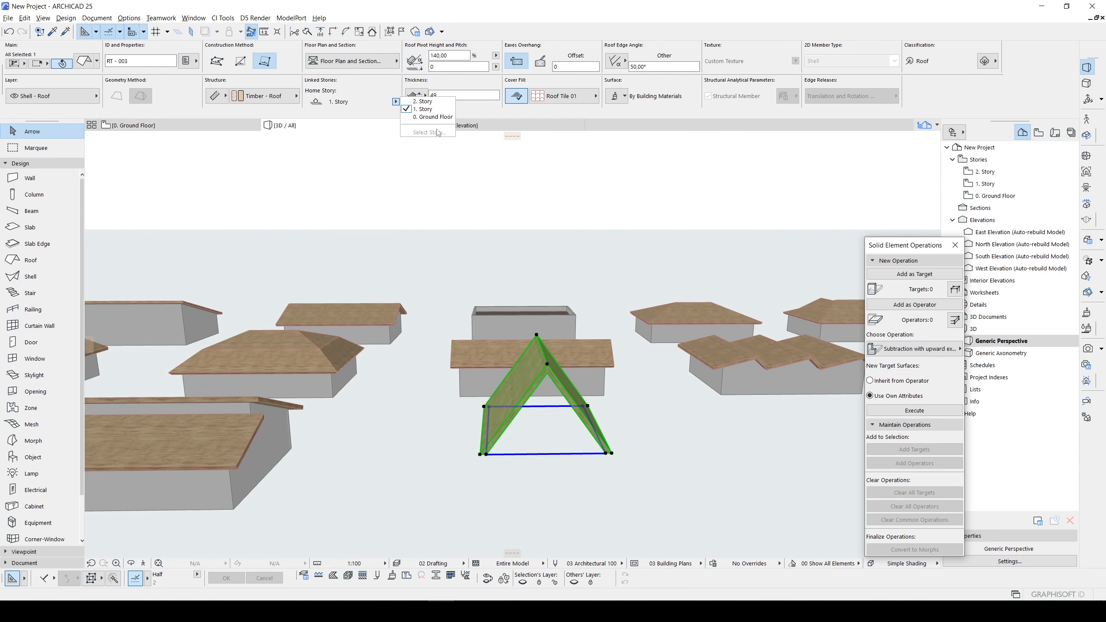
{"action": "left_click", "coordinate": [428, 119]}
{"action": "key", "text": "F2"}
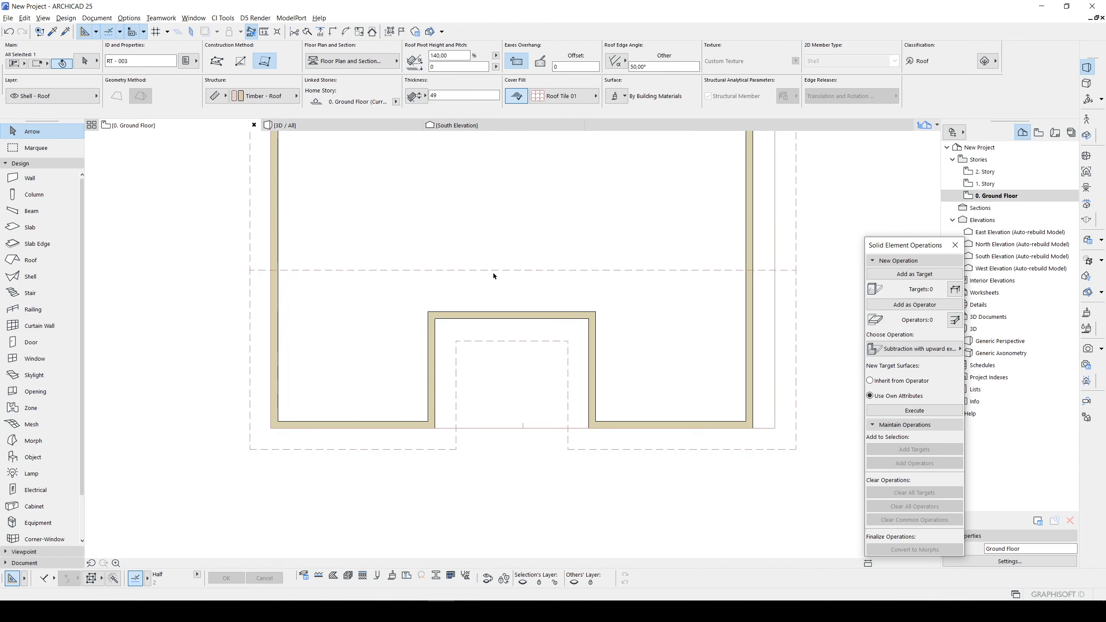
{"action": "key", "text": "ctrl+shift+apostrophe"}
{"action": "key", "text": "Escape"}
{"action": "scroll", "coordinate": [457, 278], "scroll_direction": "down", "scroll_amount": 5}
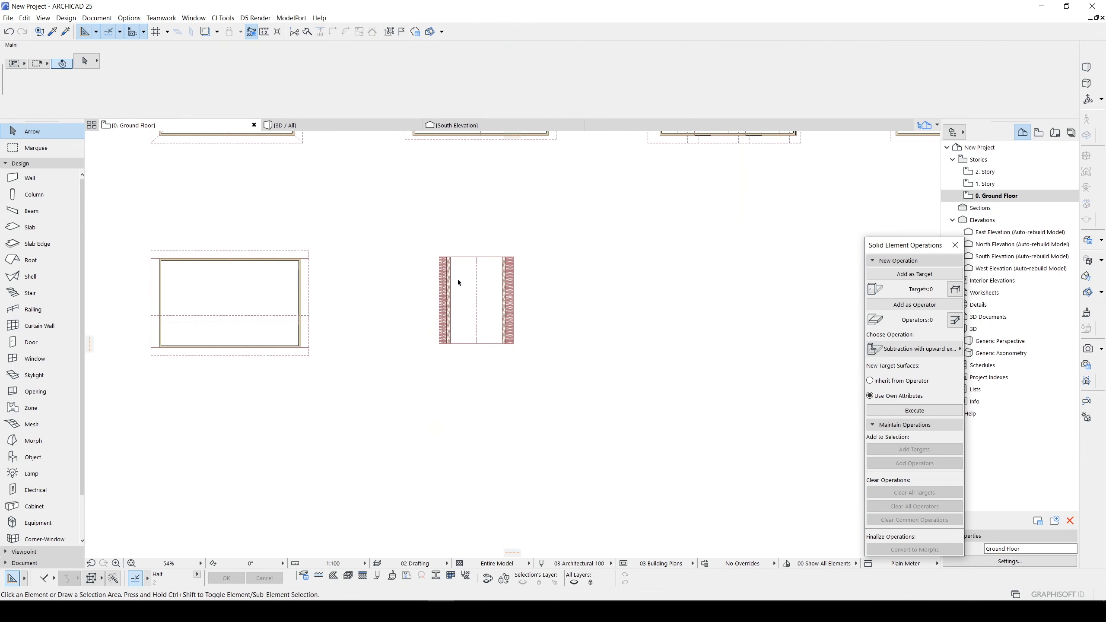
Draw a straight horizontal wall across the roof's footprint just inside its upper gable edge in plan
{"action": "left_click", "coordinate": [43, 178]}
{"action": "scroll", "coordinate": [458, 260], "scroll_direction": "up", "scroll_amount": 6}
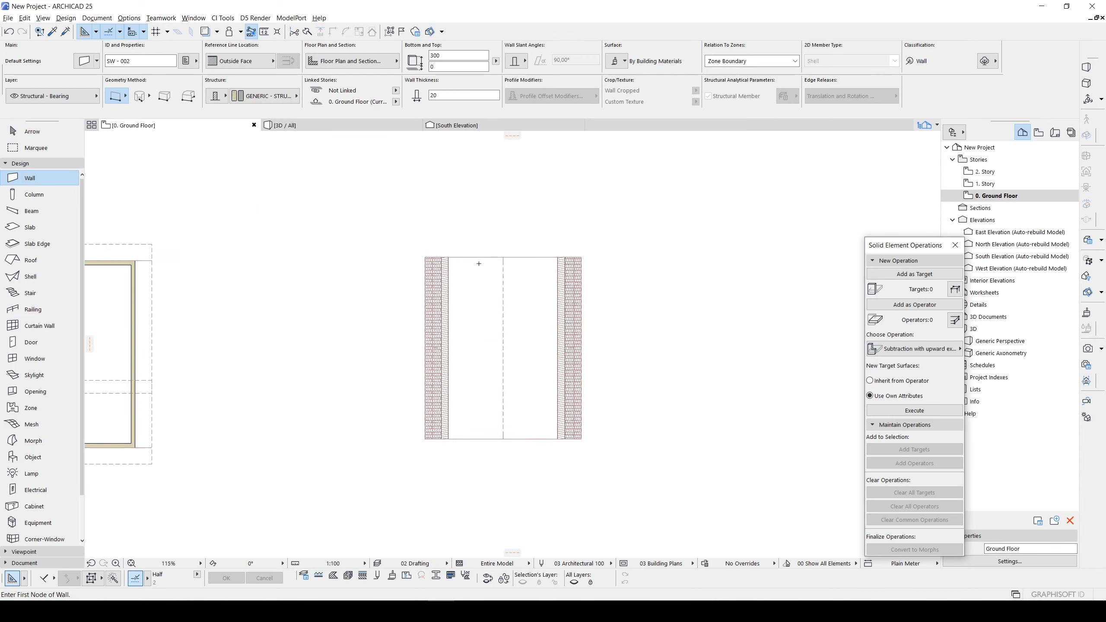
{"action": "left_click", "coordinate": [405, 279]}
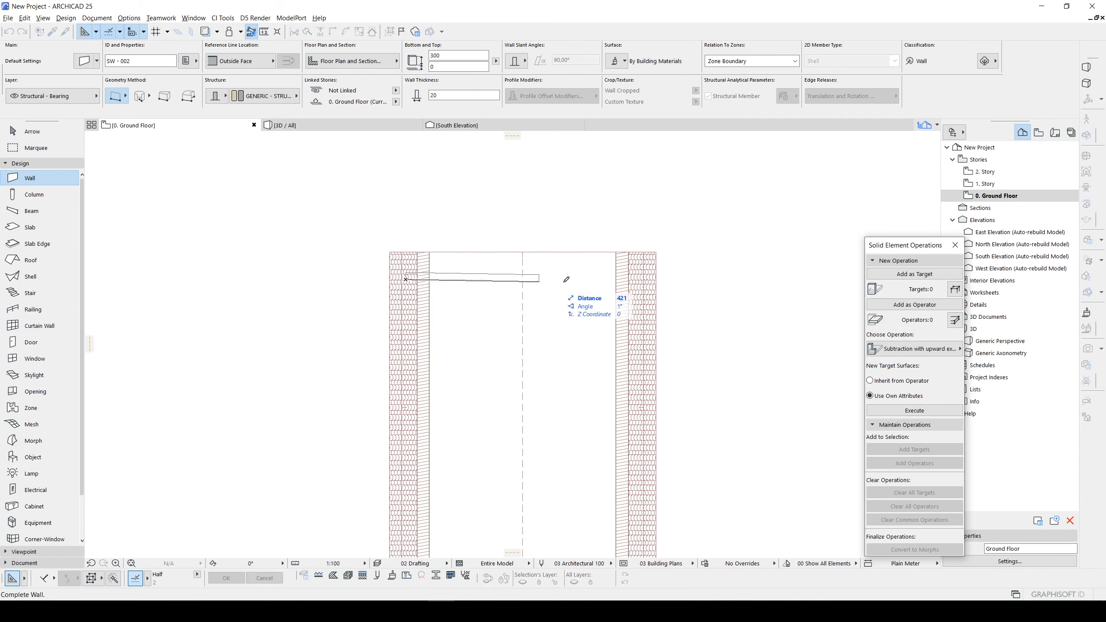
{"action": "left_click", "coordinate": [633, 277]}
{"action": "key", "text": "Escape"}
{"action": "key", "text": "Escape"}
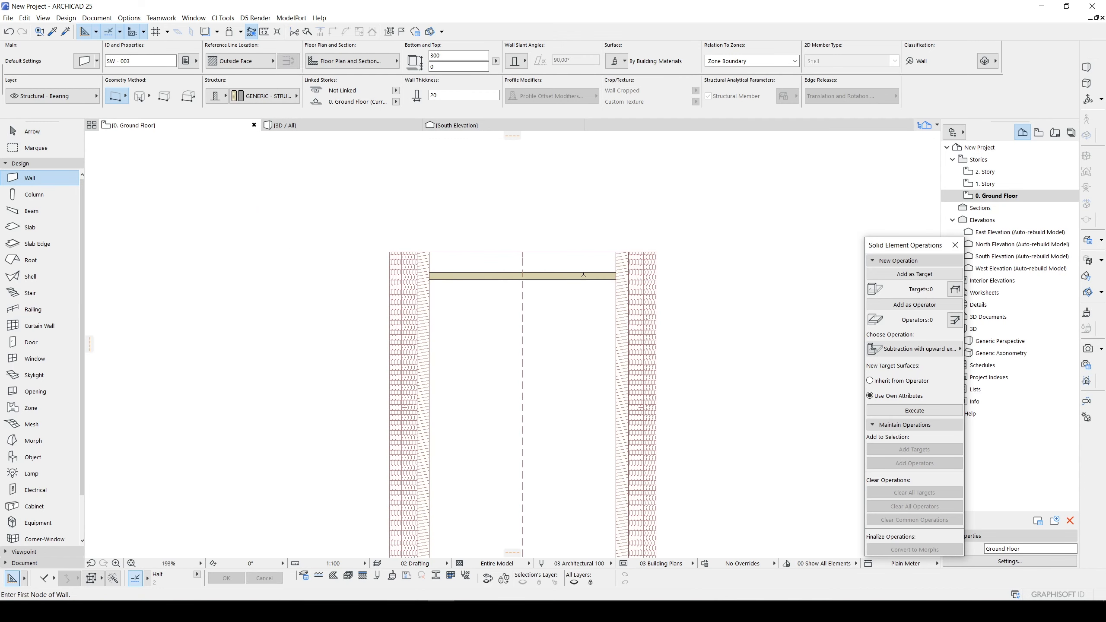
Mirror a copy of the gable wall about a horizontal axis through the roof's midpoint to form the opposite end wall
{"action": "left_click", "coordinate": [583, 277]}
{"action": "scroll", "coordinate": [578, 286], "scroll_direction": "down", "scroll_amount": 3}
{"action": "key", "text": "ctrl+shift+m"}
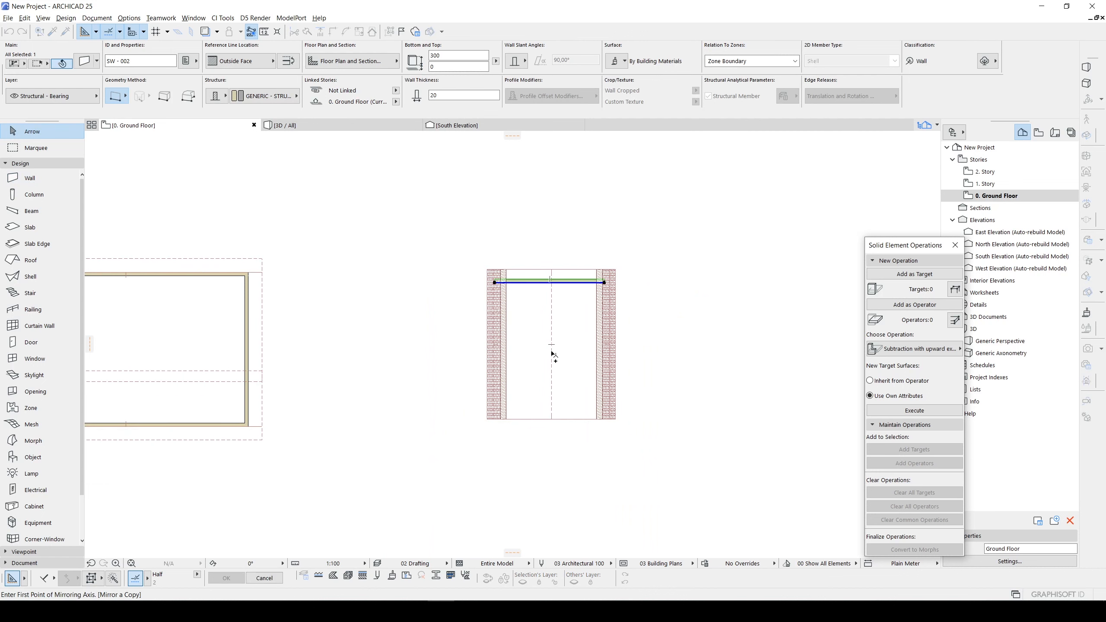
{"action": "left_click", "coordinate": [551, 345]}
{"action": "left_click", "coordinate": [599, 346]}
{"action": "left_click", "coordinate": [665, 337]}
Trim both end walls to the A-frame roof in the 3D view
{"action": "key", "text": "F3"}
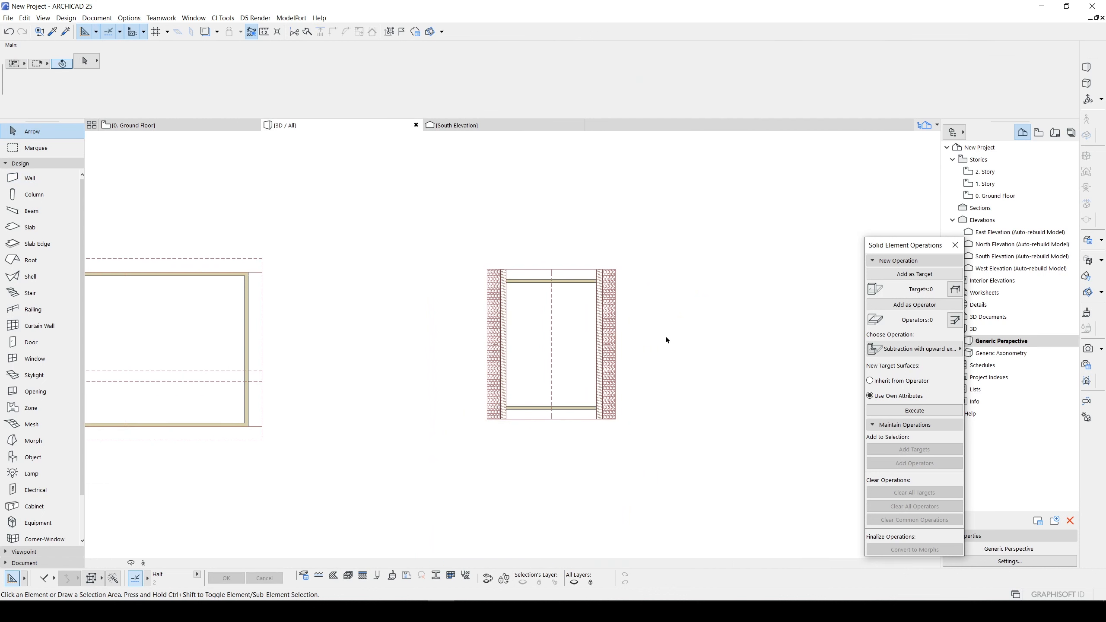
{"action": "right_click", "coordinate": [635, 450]}
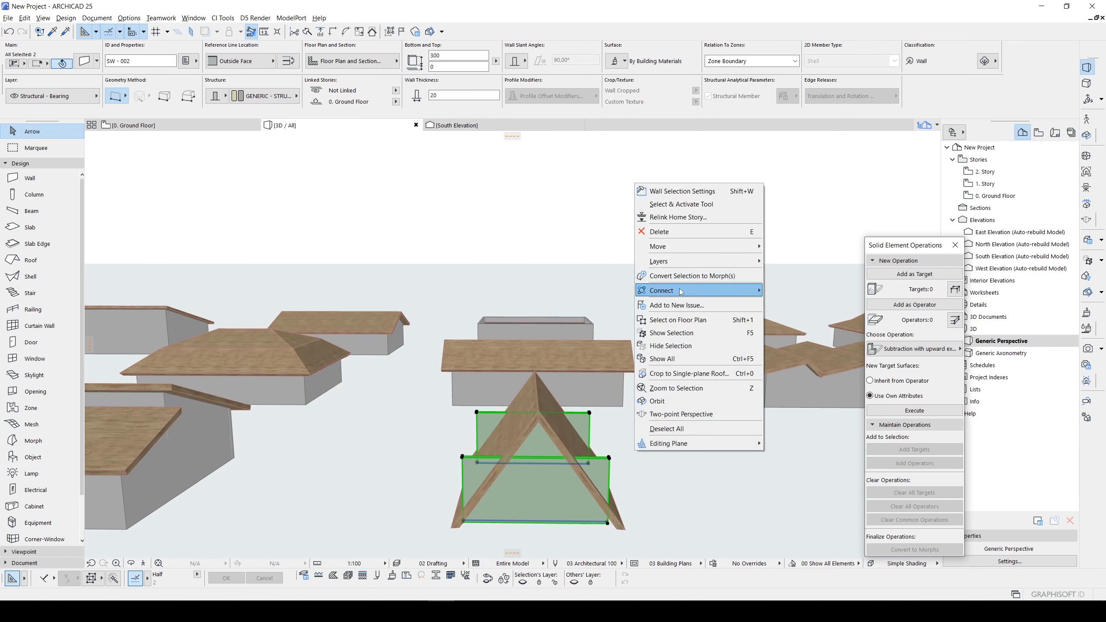
{"action": "mouse_move", "coordinate": [681, 291]}
{"action": "left_click", "coordinate": [784, 293]}
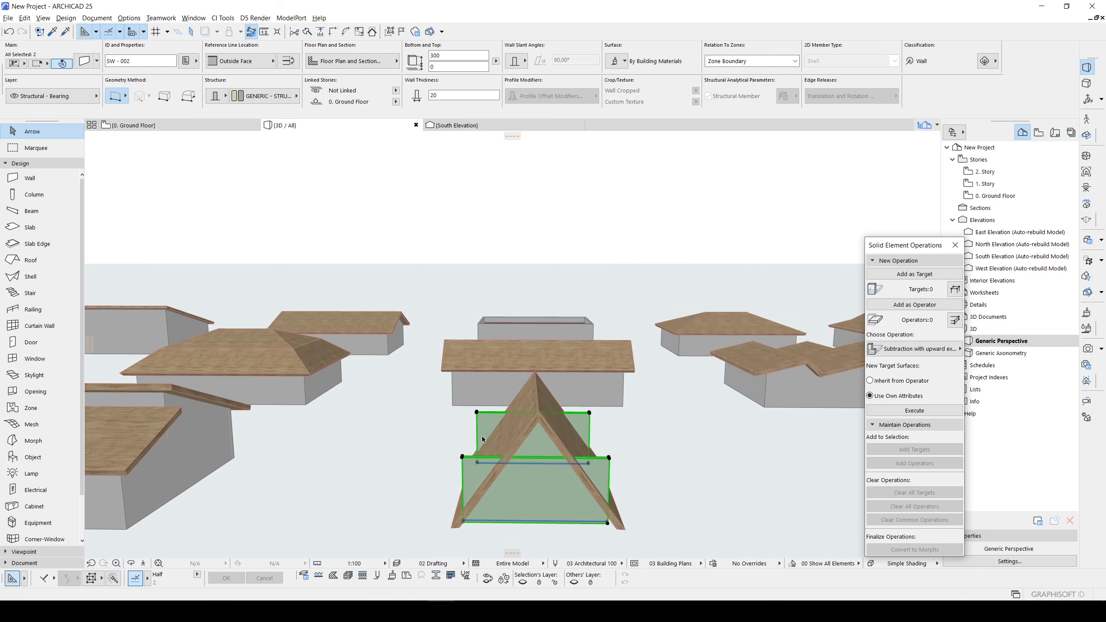
{"action": "left_click", "coordinate": [537, 399]}
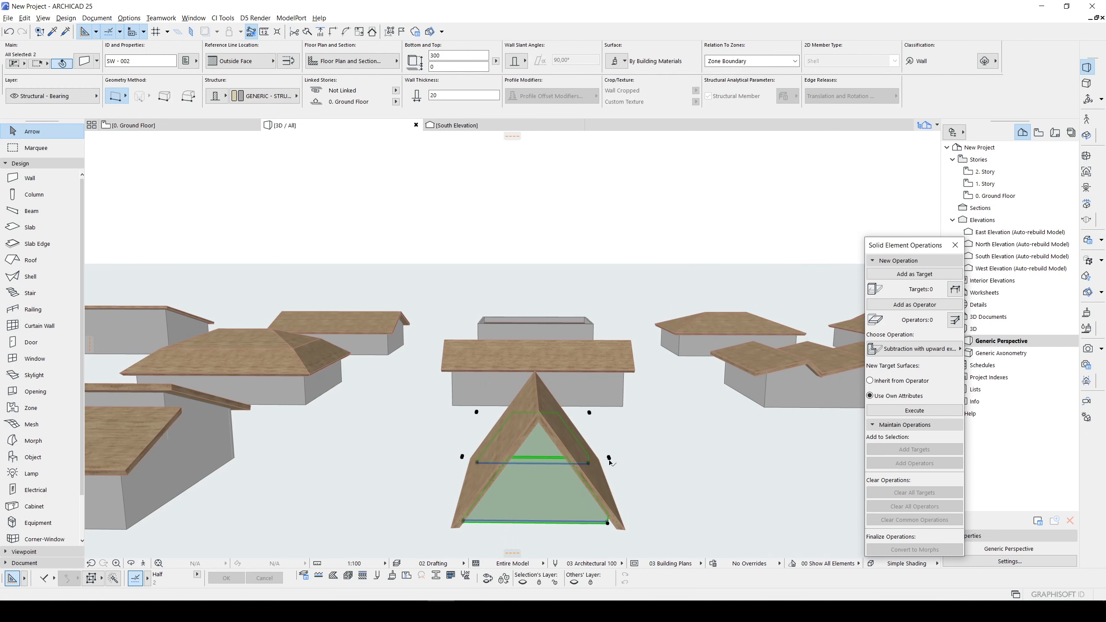
Stretch the height of both trimmed end walls up to the underside of the A-frame roof's ridge
{"action": "left_click", "coordinate": [608, 457]}
{"action": "left_click", "coordinate": [123, 143]}
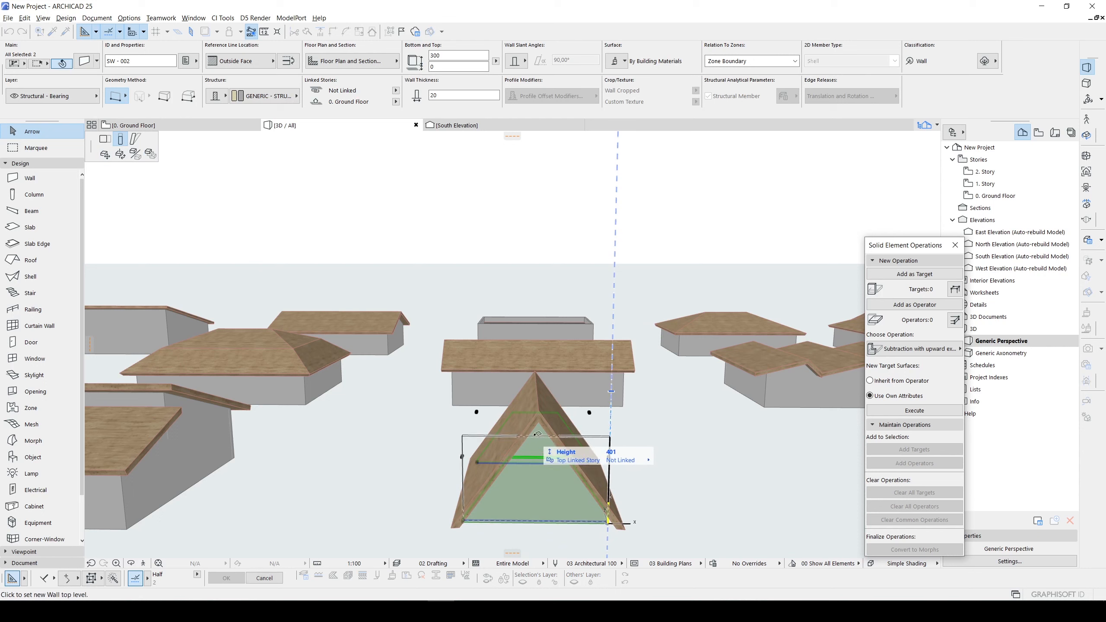
{"action": "left_click", "coordinate": [539, 418]}
{"action": "middle_click_drag", "start_coordinate": [537, 422], "coordinate": [648, 526], "text": "shift"}
{"action": "key", "text": "Up"}
{"action": "key", "text": "Left"}
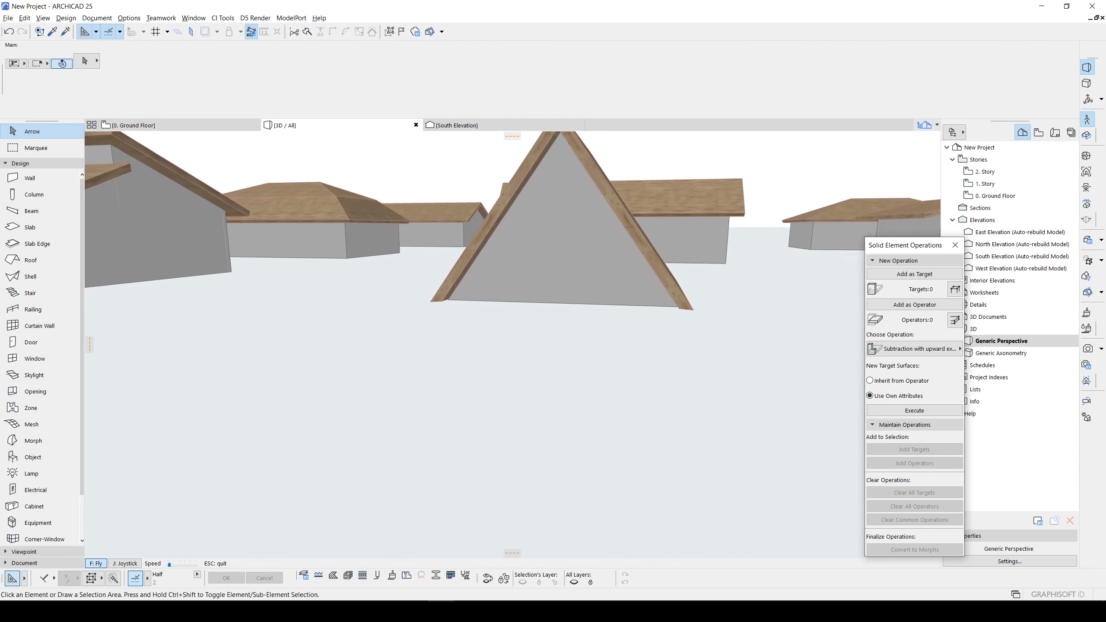
{"action": "key", "text": "Down"}
{"action": "key", "text": "Escape"}
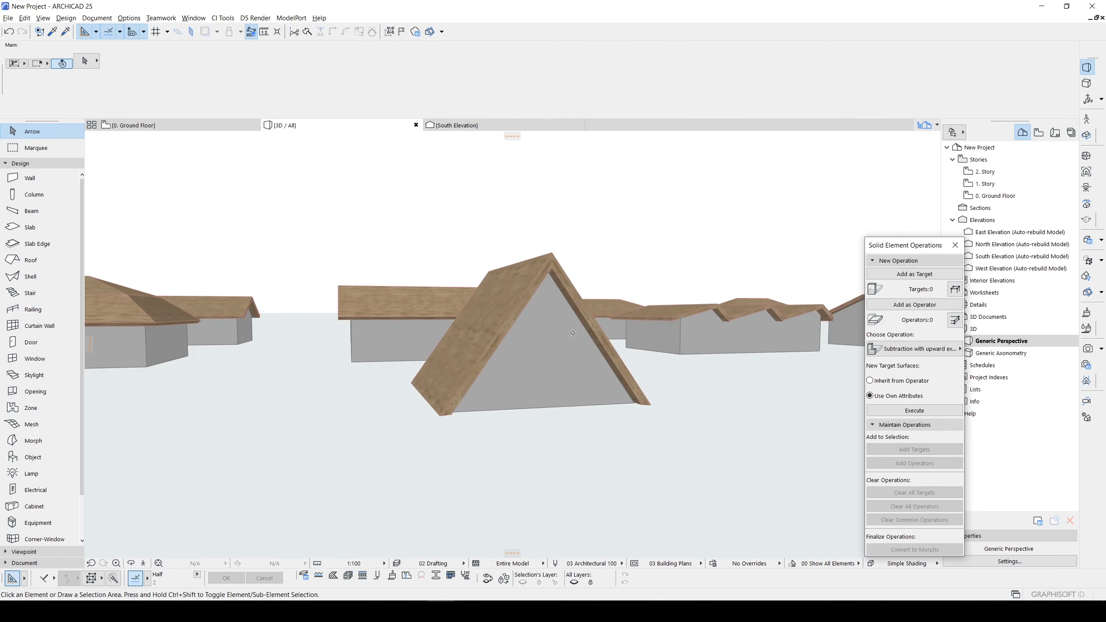
Inspect the A-frame roof's pitch in degrees alongside its roof edge angle, and review the finished building among the other models
{"action": "key", "text": "ctrl+z"}
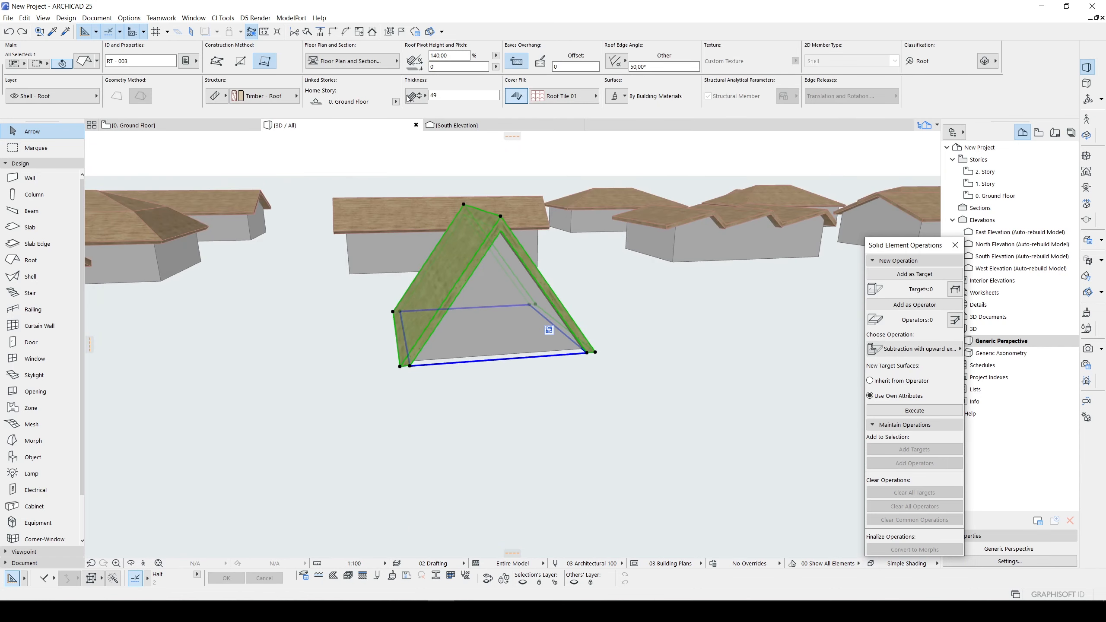
{"action": "middle_click_drag", "start_coordinate": [549, 350], "coordinate": [526, 119], "text": "shift"}
{"action": "scroll", "coordinate": [604, 361], "scroll_direction": "up", "scroll_amount": 3}
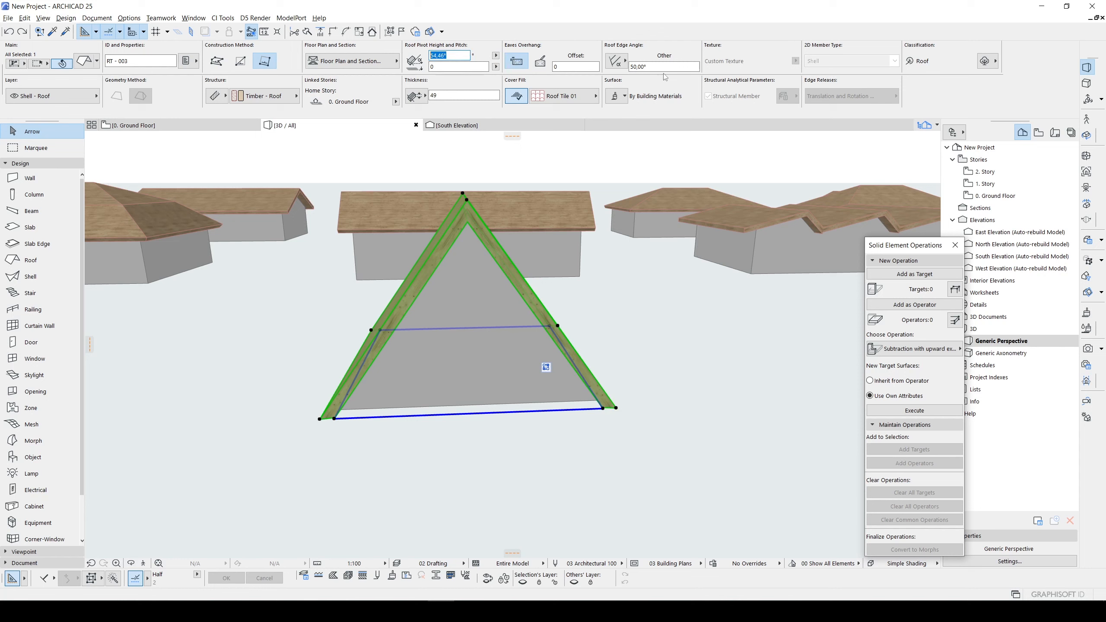
{"action": "left_click", "coordinate": [639, 308]}
{"action": "middle_click_drag", "start_coordinate": [511, 399], "coordinate": [578, 413], "text": "shift"}
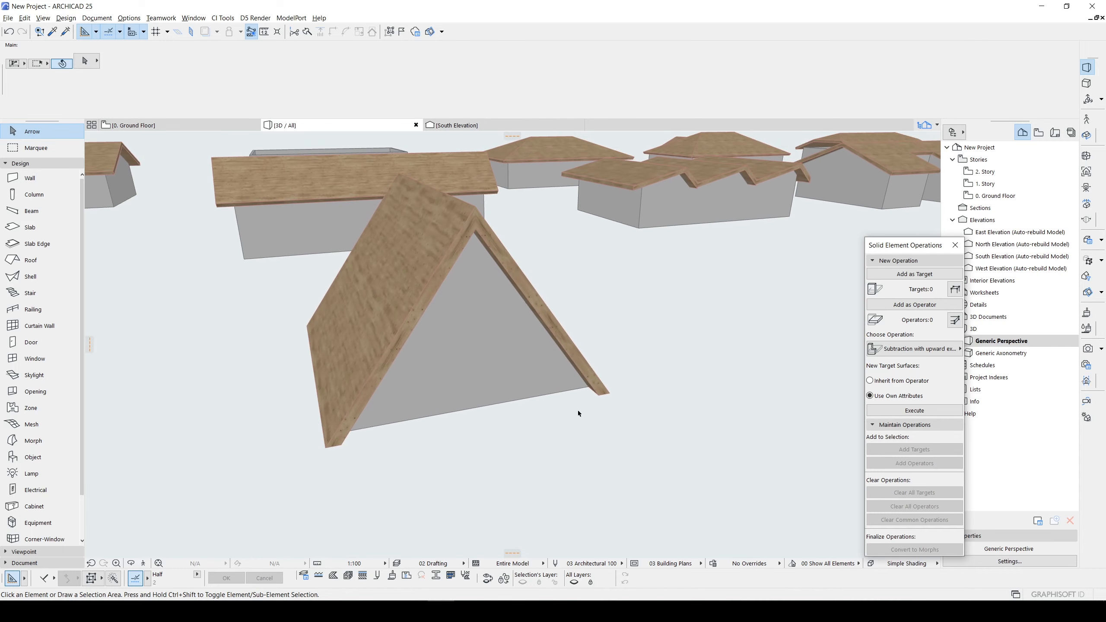
{"action": "scroll", "coordinate": [465, 383], "scroll_direction": "down", "scroll_amount": 8}
{"action": "middle_click_drag", "start_coordinate": [466, 383], "coordinate": [492, 370], "text": "shift"}
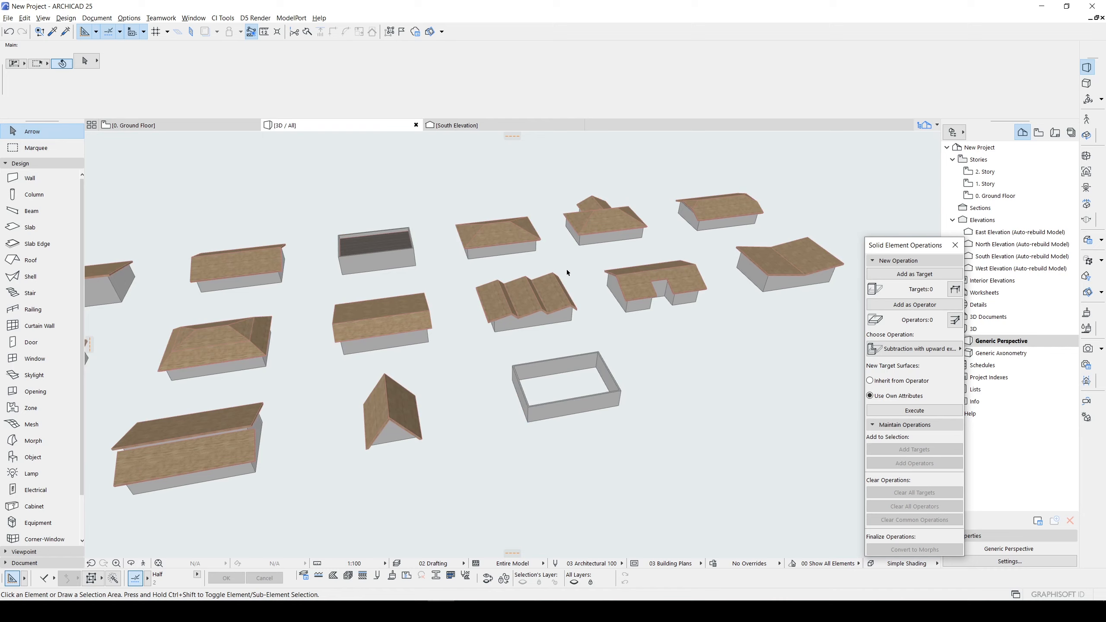
Place a copy of the two-level hip roof on the empty rectangular wall building, matching a roof corner to the wall corner
{"action": "mouse_move", "coordinate": [567, 274]}
{"action": "middle_mouse_down", "text": "shift"}
{"action": "mouse_move", "coordinate": [586, 250]}
{"action": "mouse_move", "coordinate": [562, 266]}
{"action": "middle_mouse_up", "text": "shift"}
{"action": "key", "text": "Escape"}
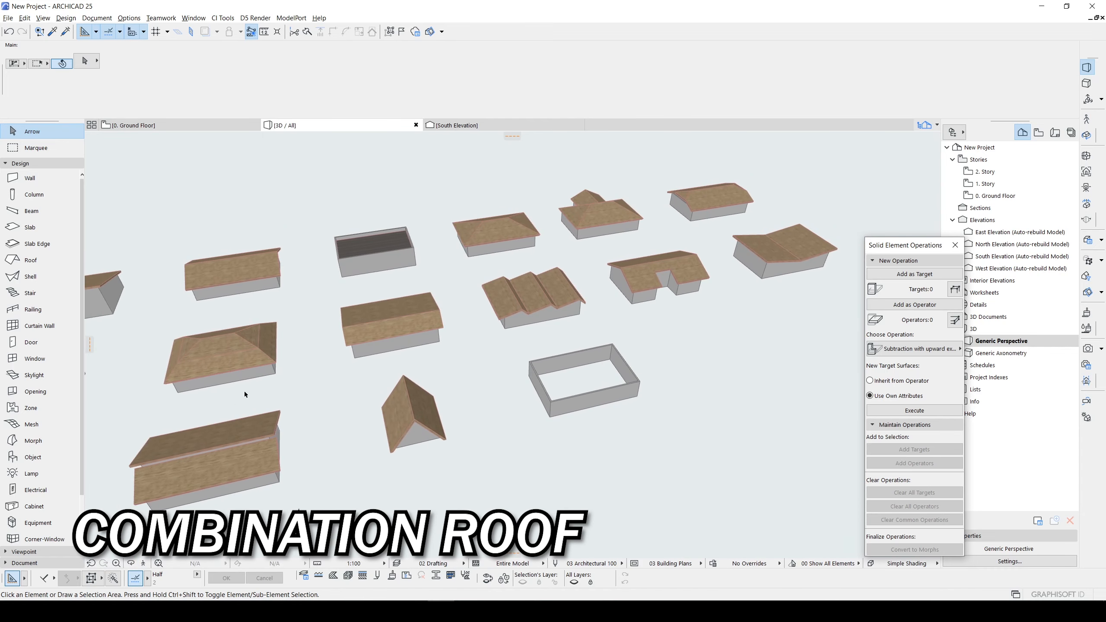
{"action": "left_click", "coordinate": [246, 357]}
{"action": "left_click", "coordinate": [283, 361]}
{"action": "left_click", "coordinate": [266, 347]}
{"action": "key", "text": "ctrl+shift+d"}
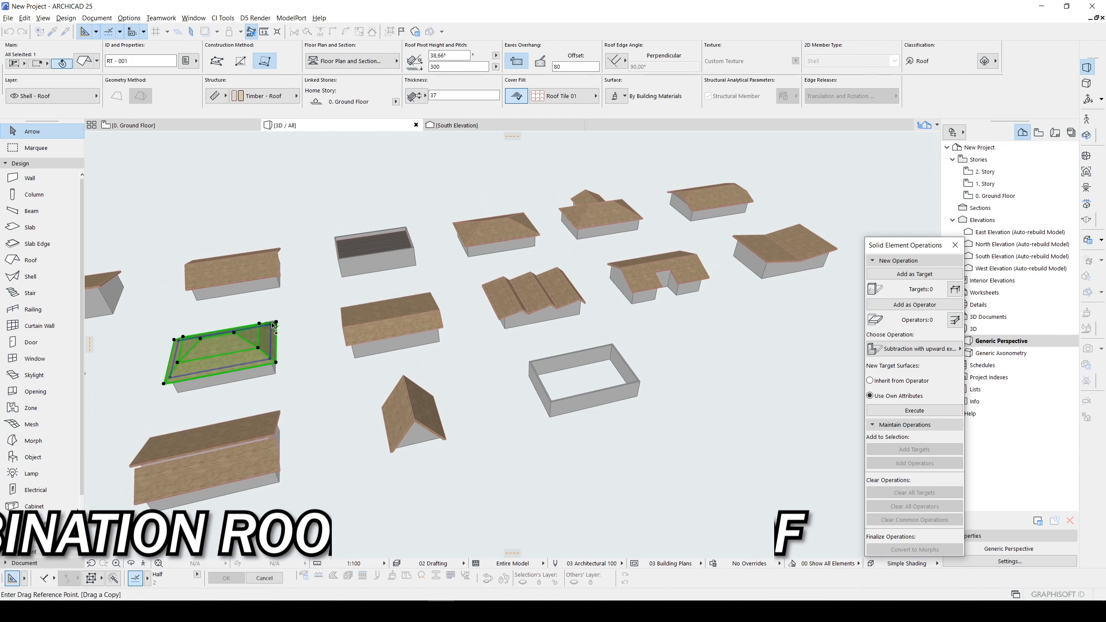
{"action": "left_click", "coordinate": [270, 324]}
{"action": "scroll", "coordinate": [616, 341], "scroll_direction": "up", "scroll_amount": 5}
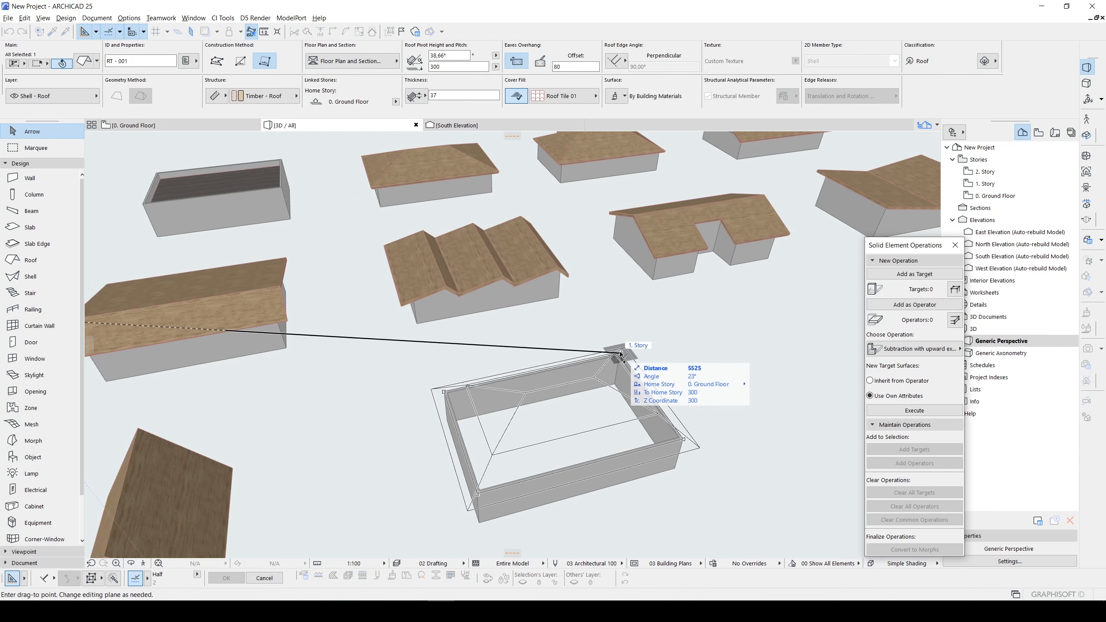
{"action": "left_click", "coordinate": [624, 347]}
{"action": "middle_click_drag", "start_coordinate": [498, 500], "coordinate": [653, 451], "text": "shift"}
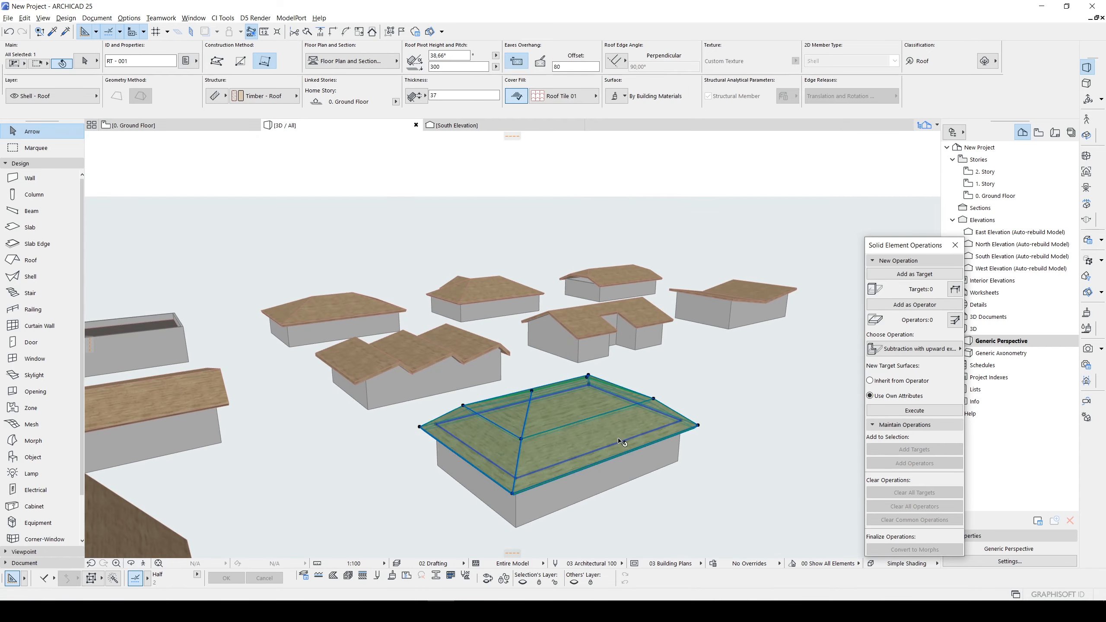
Switch the copied roof's pitch units from degrees to percent
{"action": "key", "text": "ctrl+t"}
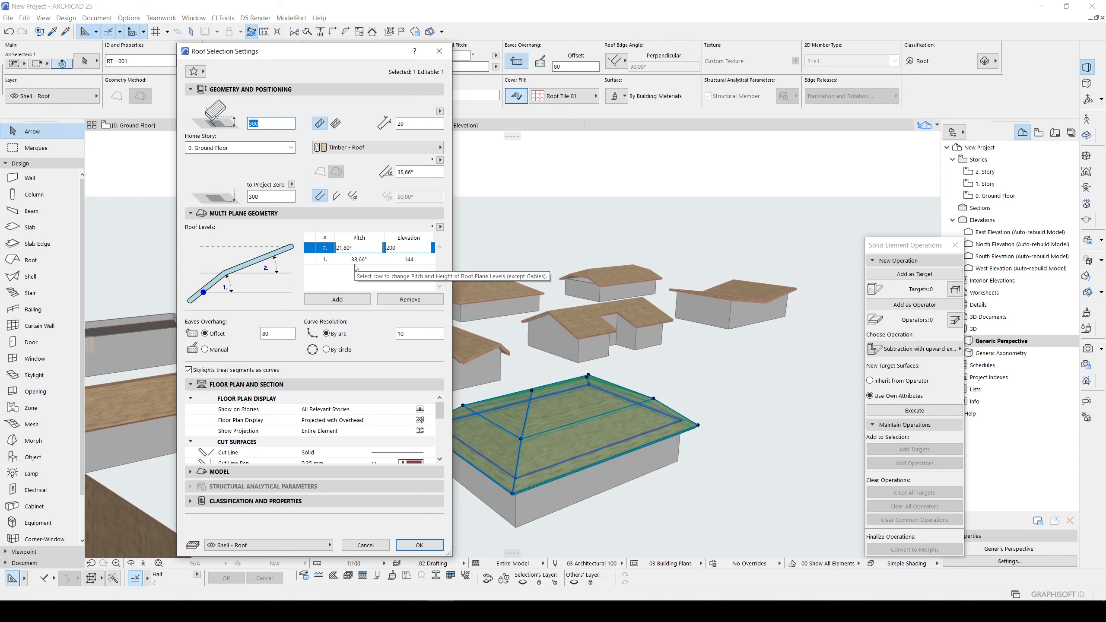
{"action": "left_click", "coordinate": [439, 51]}
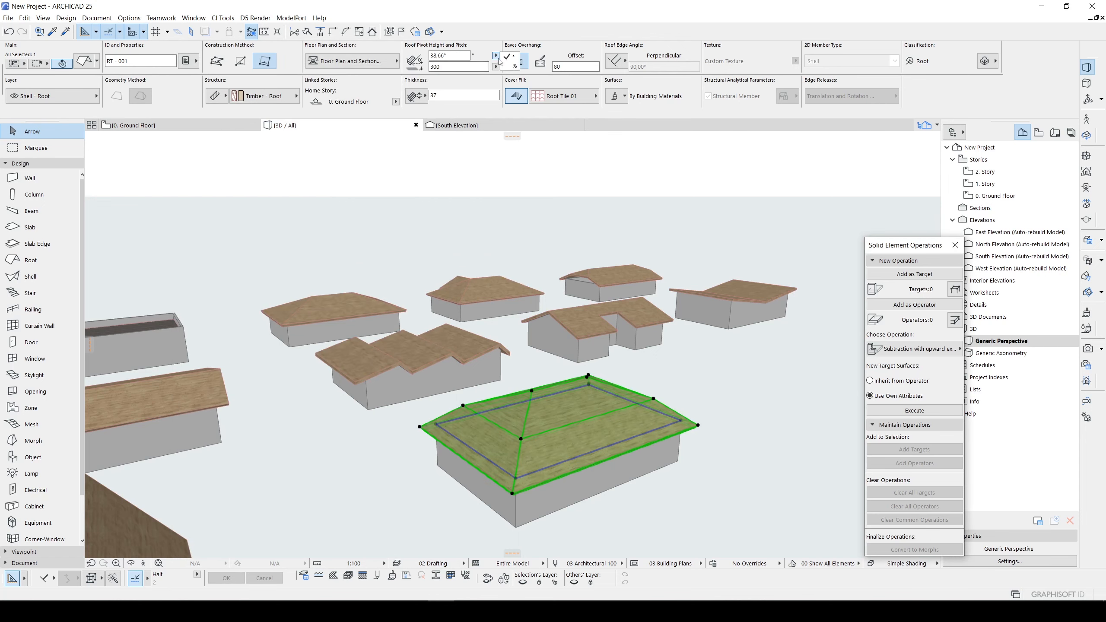
{"action": "middle_click_drag", "start_coordinate": [518, 400], "coordinate": [514, 403]}
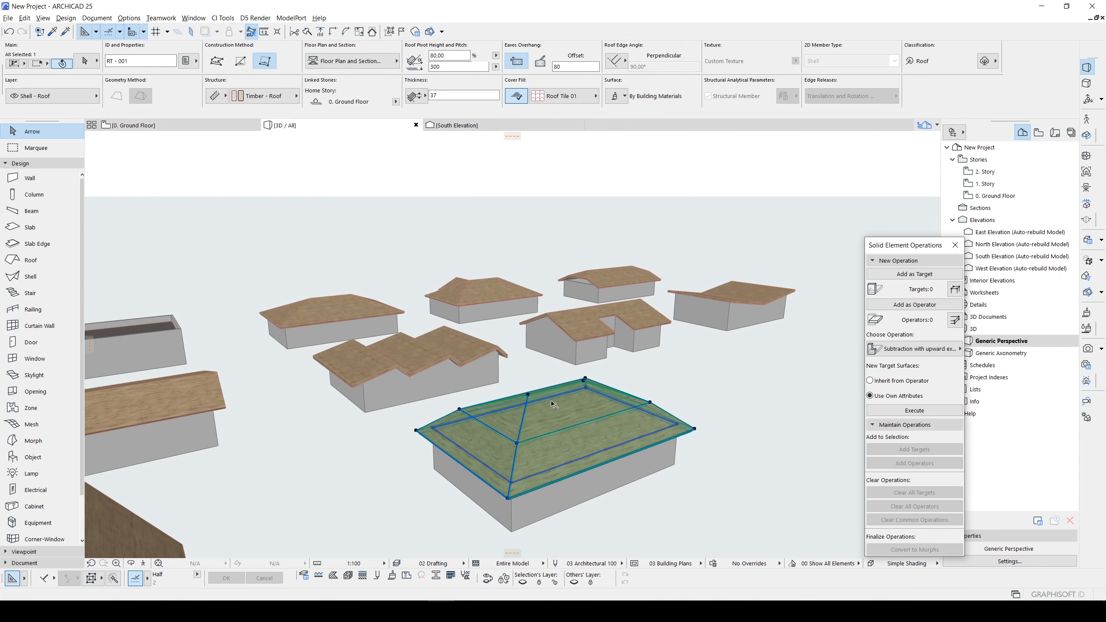
Set the copied roof's first level pitch to 60% and its second level pitch to 80%
{"action": "key", "text": "ctrl+t"}
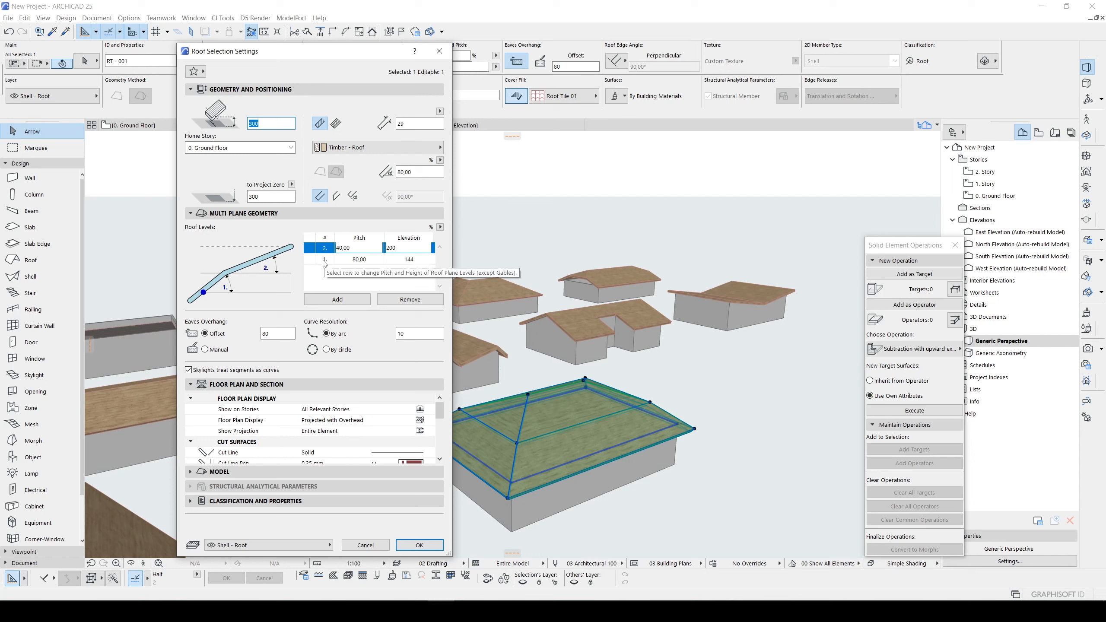
{"action": "left_click", "coordinate": [376, 260]}
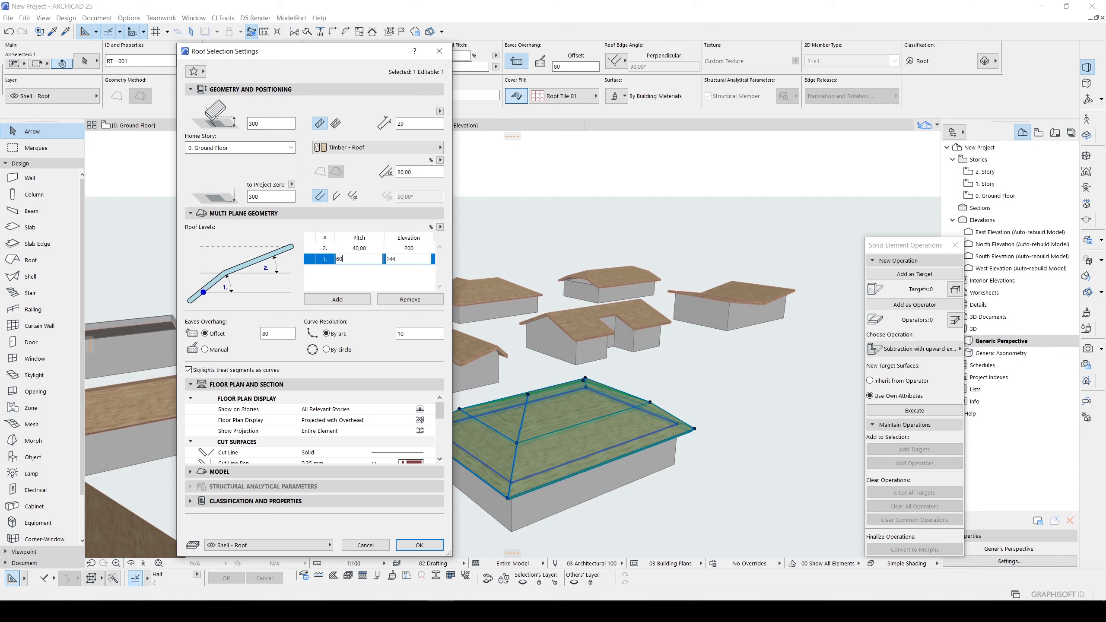
{"action": "type", "text": "60"}
{"action": "left_click", "coordinate": [353, 248]}
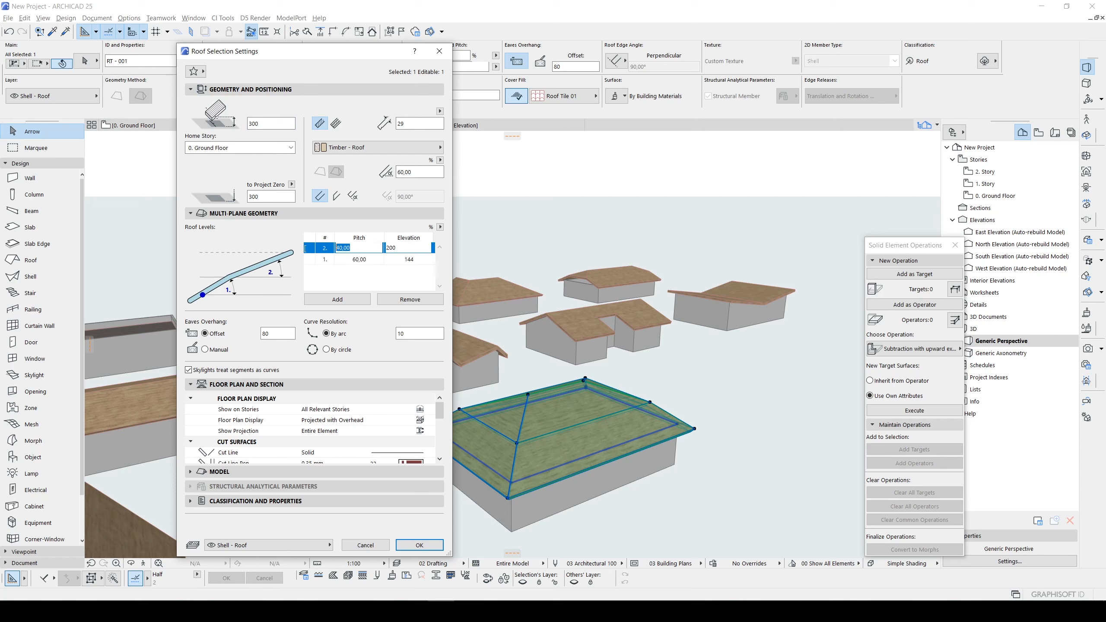
{"action": "type", "text": "80"}
{"action": "key", "text": "Return"}
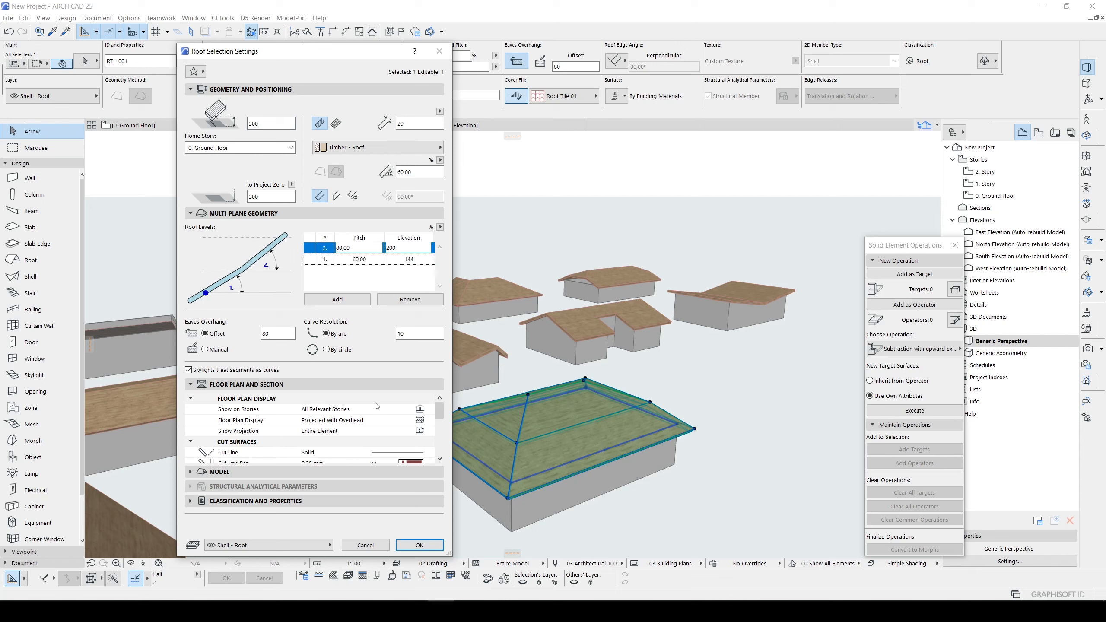
{"action": "left_click", "coordinate": [419, 545]}
{"action": "middle_click_drag", "start_coordinate": [540, 437], "coordinate": [493, 457], "text": "shift"}
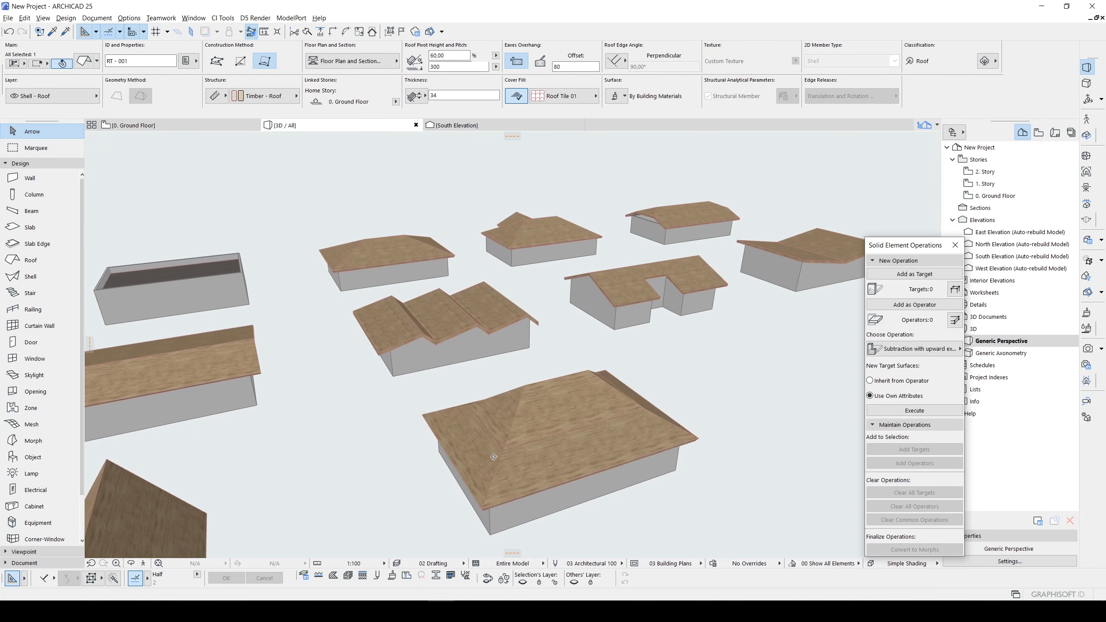
{"action": "middle_click_drag", "start_coordinate": [413, 358], "coordinate": [410, 424], "text": "shift"}
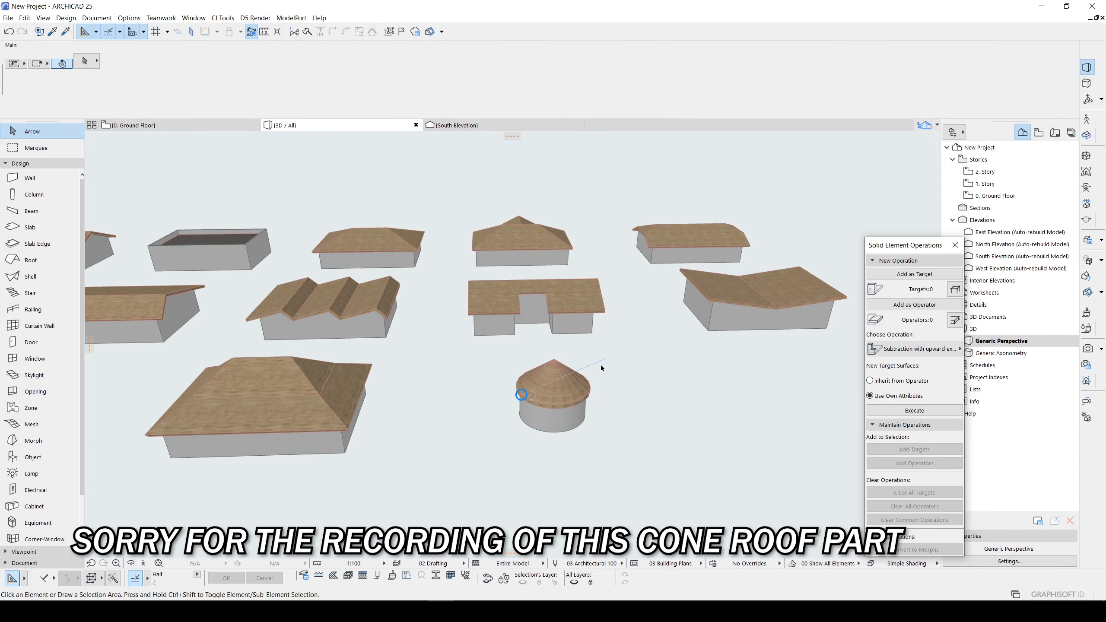
Copy the cone-roof building's circular wall about 1748 to its side to start a new round building without a roof
{"action": "left_click", "coordinate": [575, 415]}
{"action": "middle_click_drag", "start_coordinate": [572, 416], "coordinate": [522, 414]}
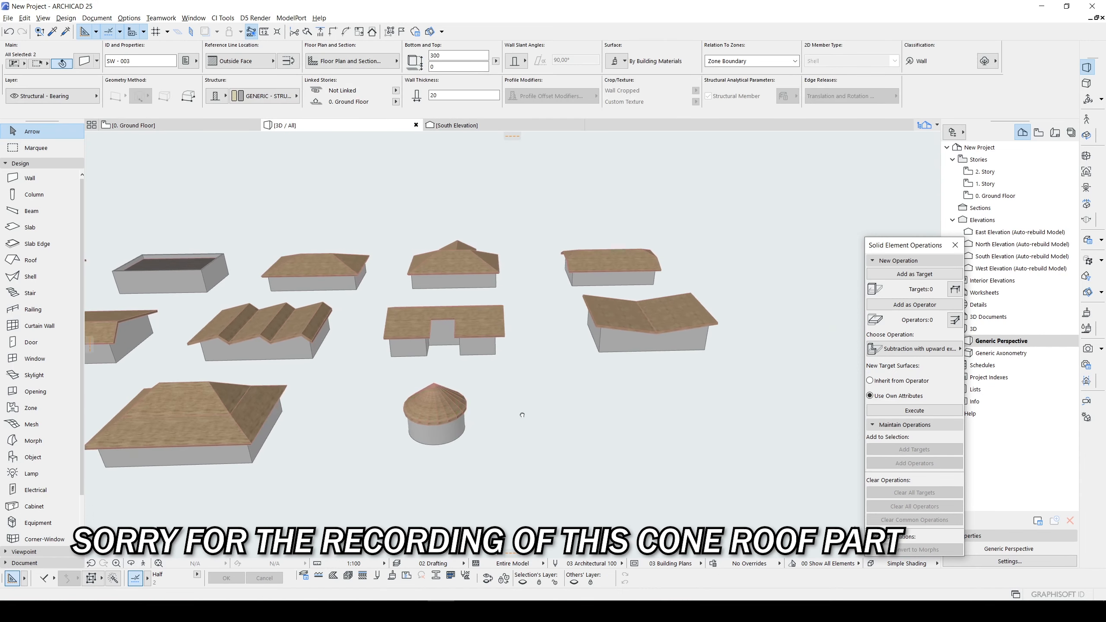
{"action": "left_click", "coordinate": [437, 442]}
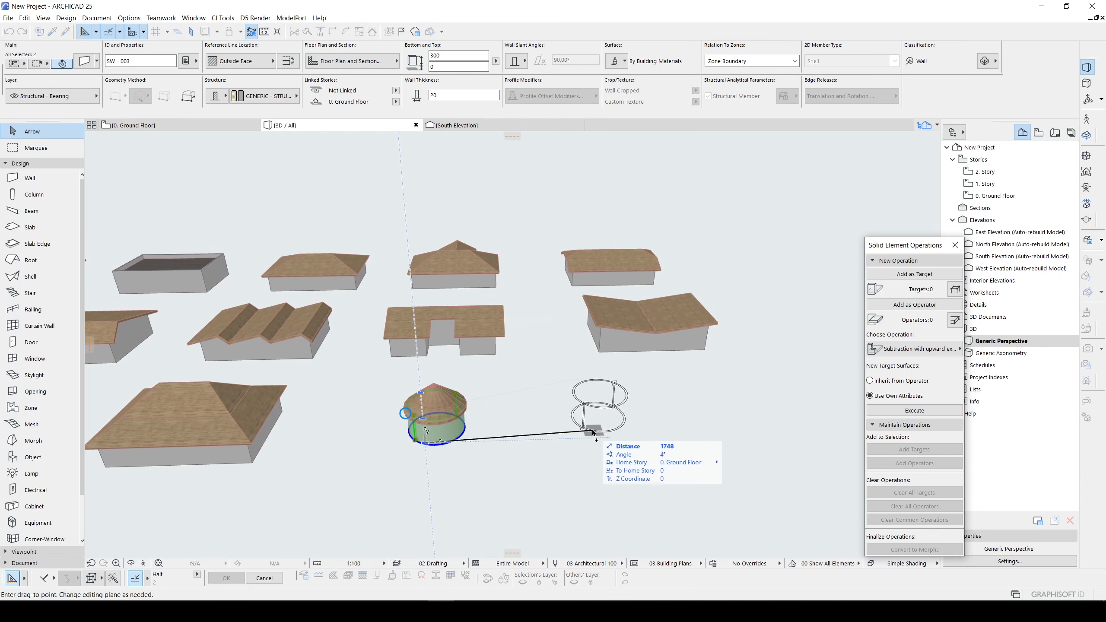
{"action": "left_click", "coordinate": [593, 432]}
{"action": "left_click", "coordinate": [538, 414]}
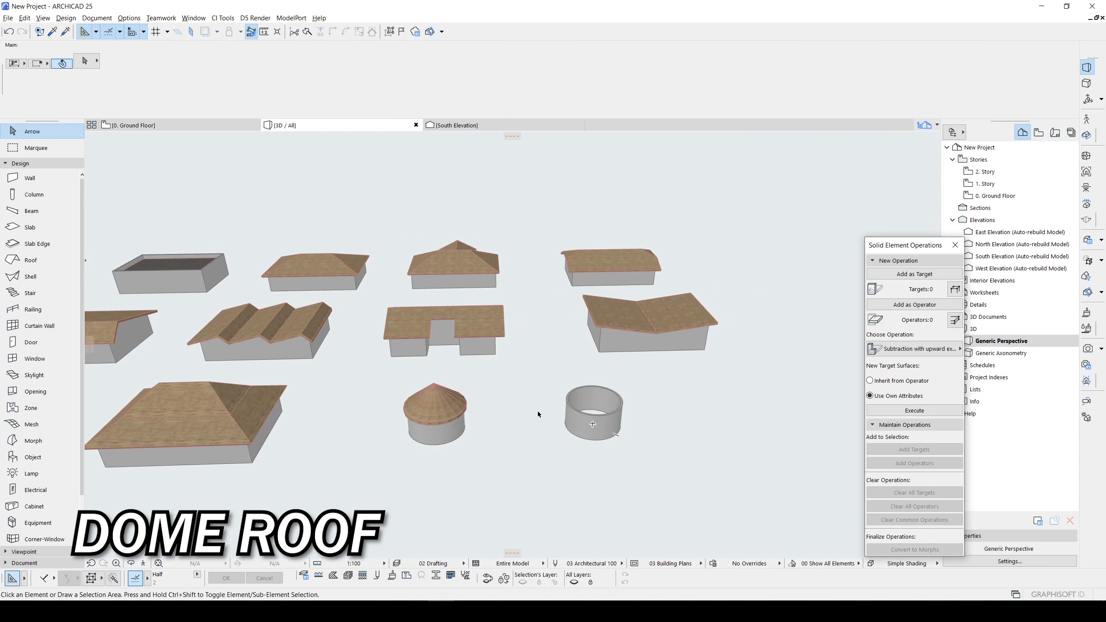
Build a dome over the new circular wall with a simple revolved shell centred on the wall, sized to its outer edge and revolved 360°
{"action": "middle_click_drag", "start_coordinate": [538, 415], "coordinate": [529, 299], "text": "shift"}
{"action": "left_click", "coordinate": [26, 278]}
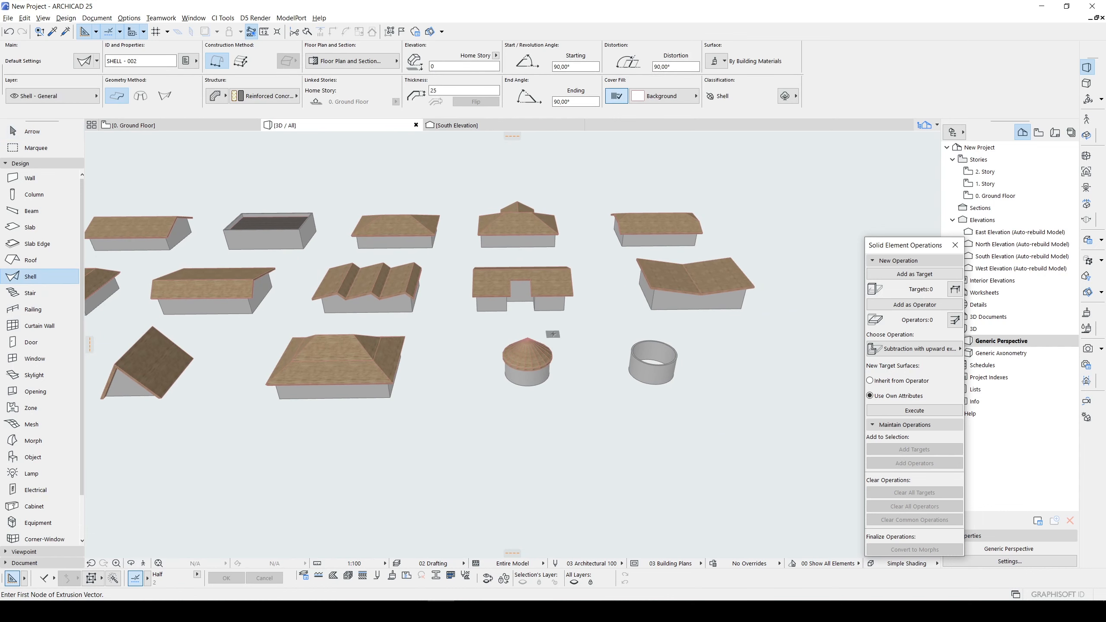
{"action": "left_click", "coordinate": [140, 96]}
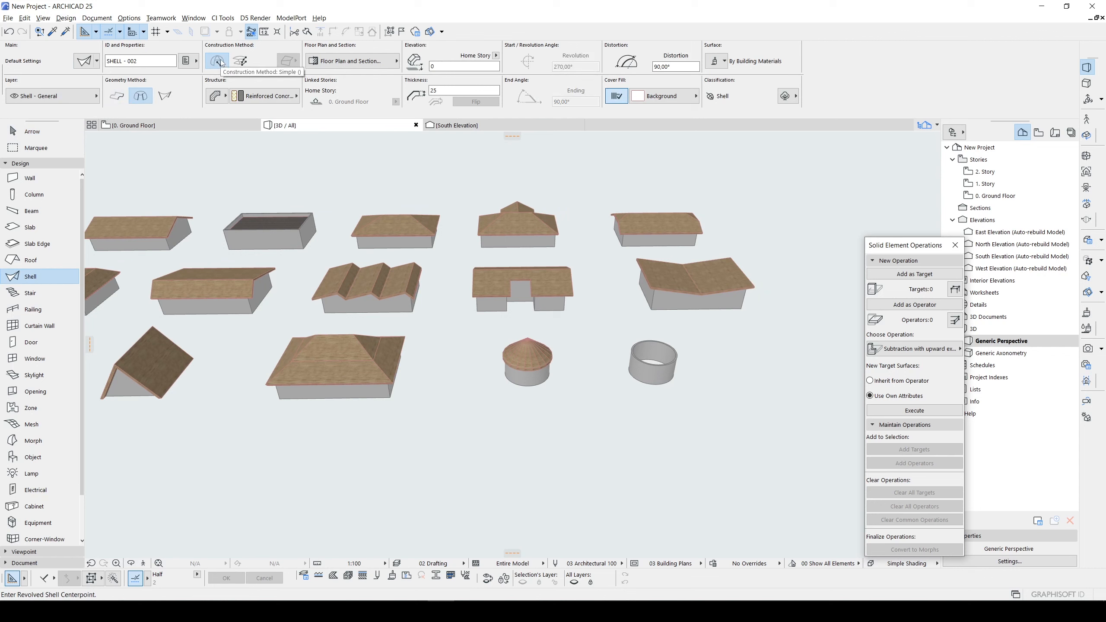
{"action": "scroll", "coordinate": [663, 393], "scroll_direction": "up", "scroll_amount": 5}
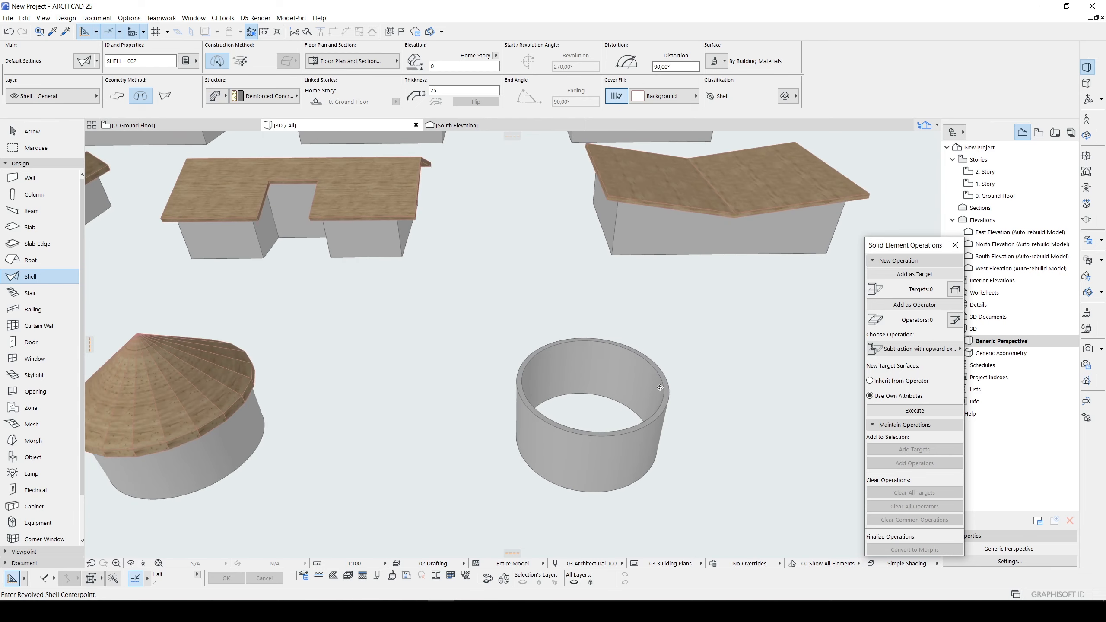
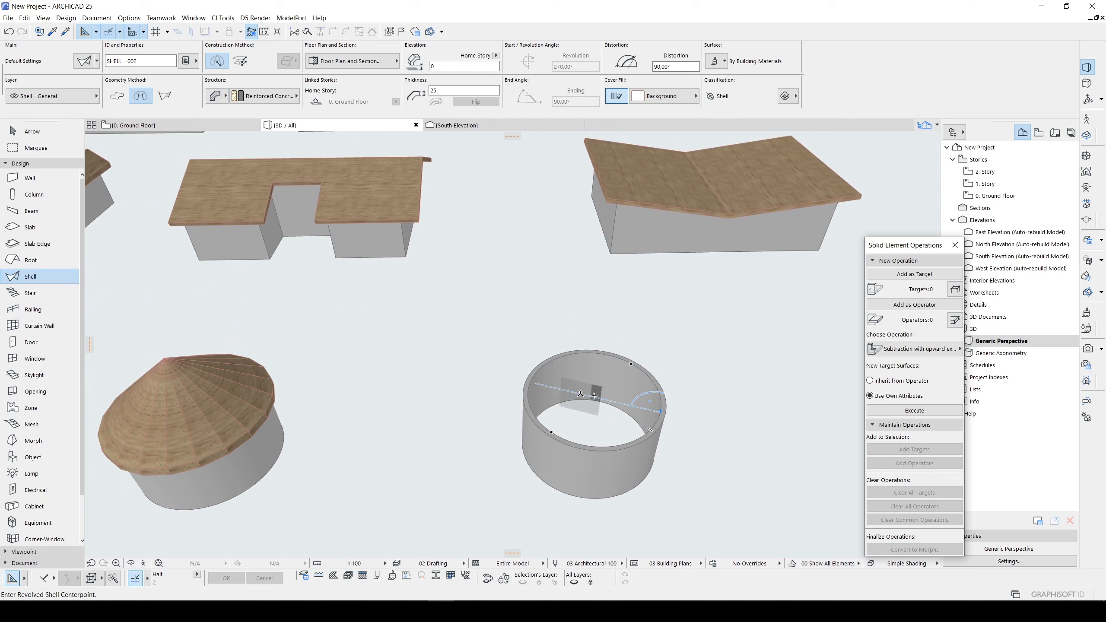
{"action": "left_click", "coordinate": [594, 395]}
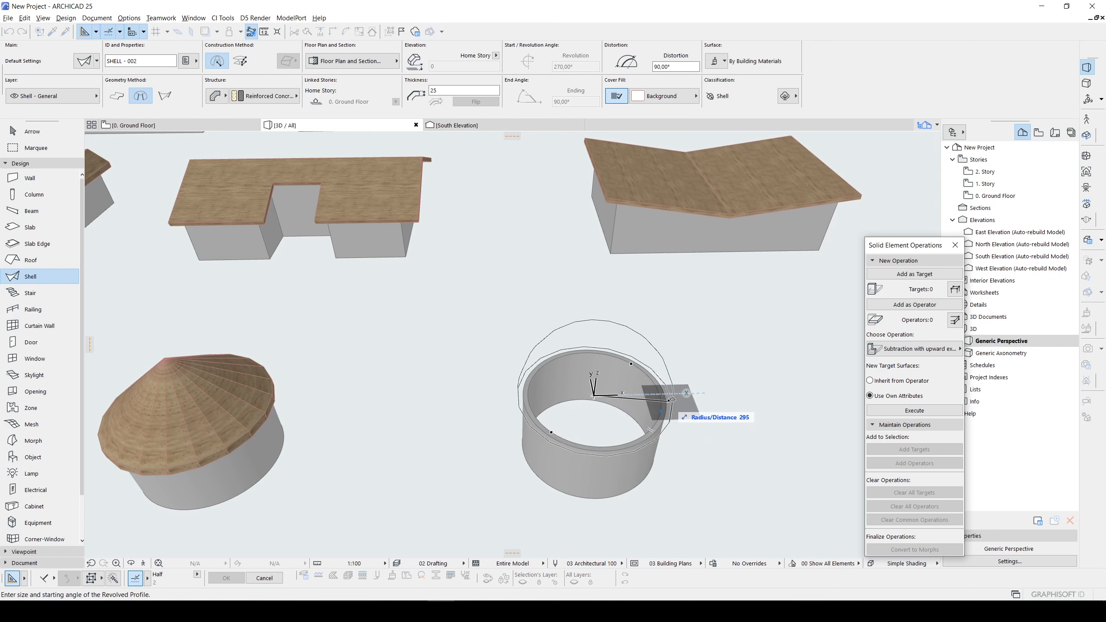
{"action": "scroll", "coordinate": [677, 399], "scroll_direction": "up", "scroll_amount": 5}
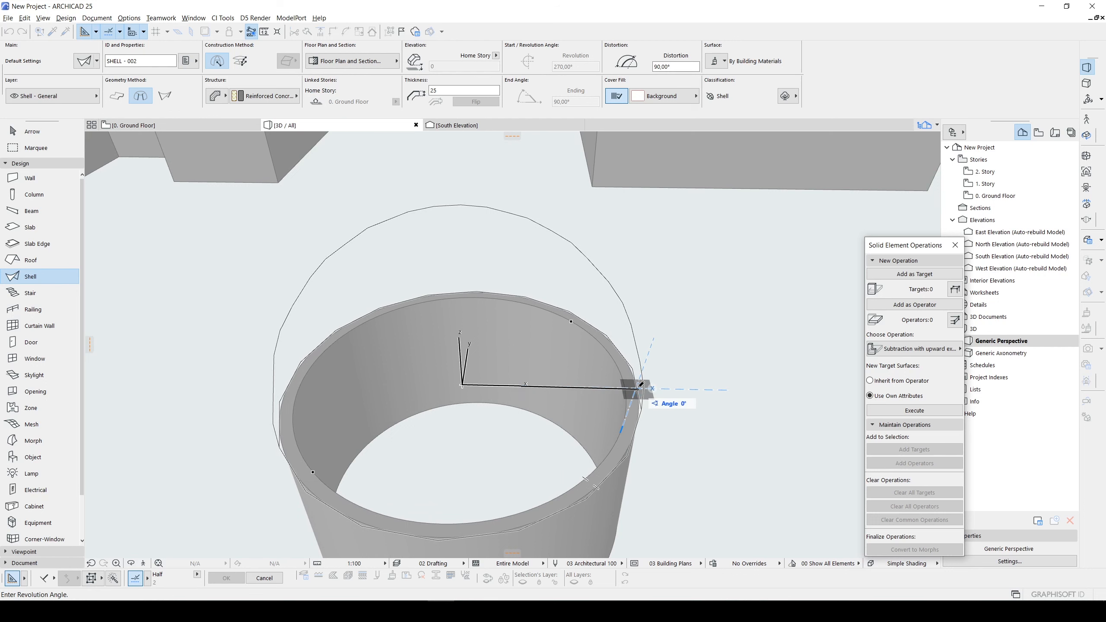
{"action": "scroll", "coordinate": [571, 307], "scroll_direction": "down", "scroll_amount": 4}
{"action": "scroll", "coordinate": [571, 307], "scroll_direction": "up", "scroll_amount": 1}
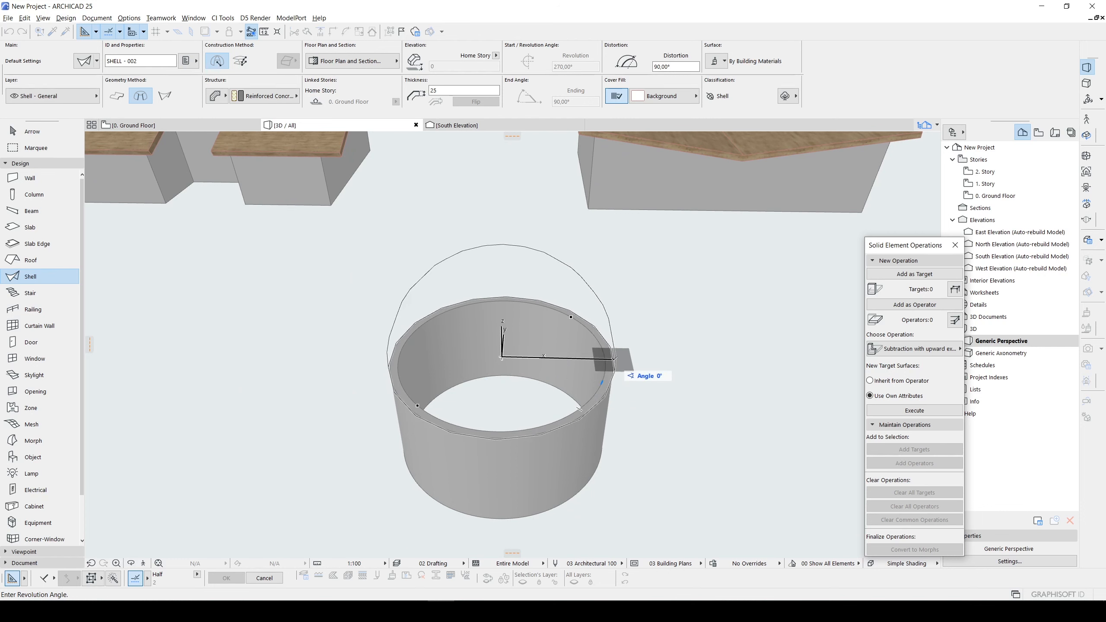
{"action": "left_click", "coordinate": [614, 358]}
{"action": "key", "text": "Escape"}
{"action": "scroll", "coordinate": [531, 358], "scroll_direction": "down", "scroll_amount": 2}
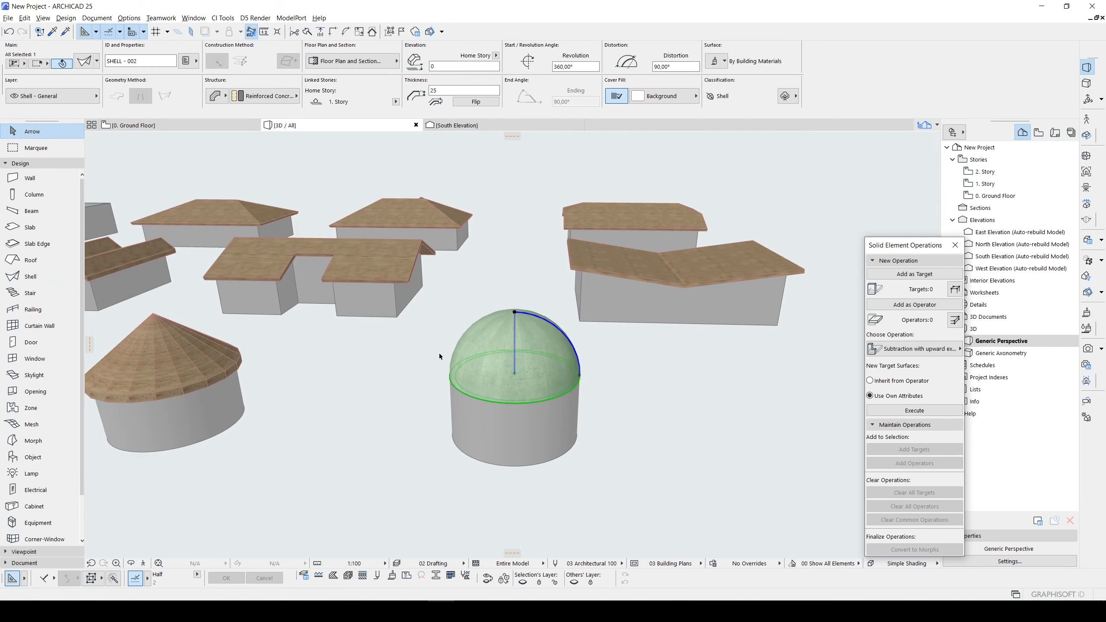
Try a different bulge on the dome shell's profile arc and undo it
{"action": "scroll", "coordinate": [438, 356], "scroll_direction": "up", "scroll_amount": 2}
{"action": "left_click", "coordinate": [553, 309]}
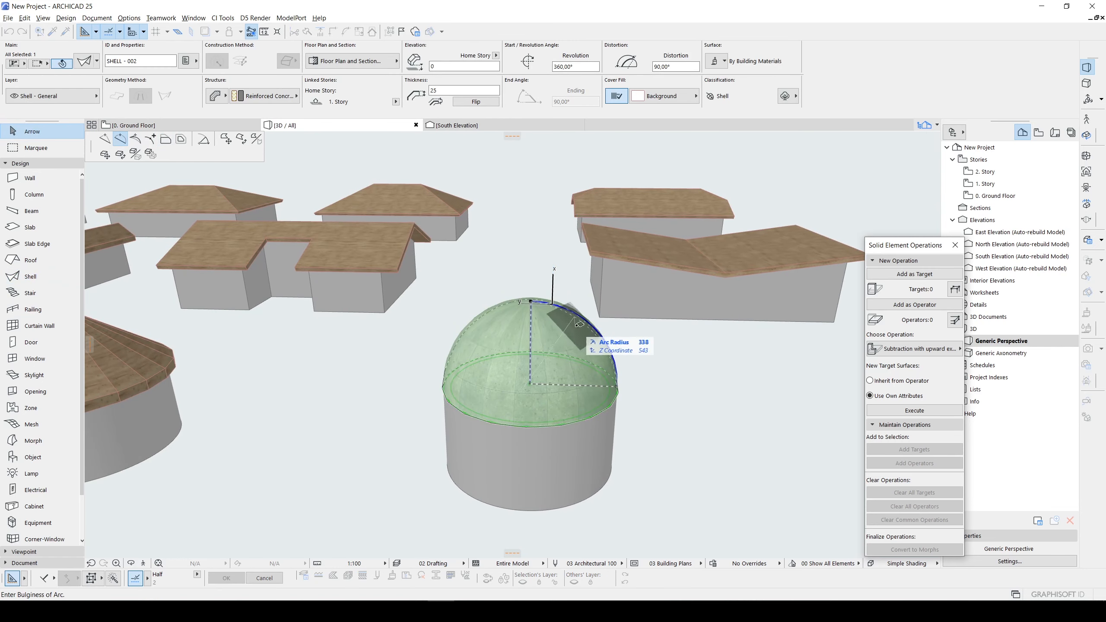
{"action": "left_click", "coordinate": [575, 339]}
{"action": "key", "text": "ctrl+z"}
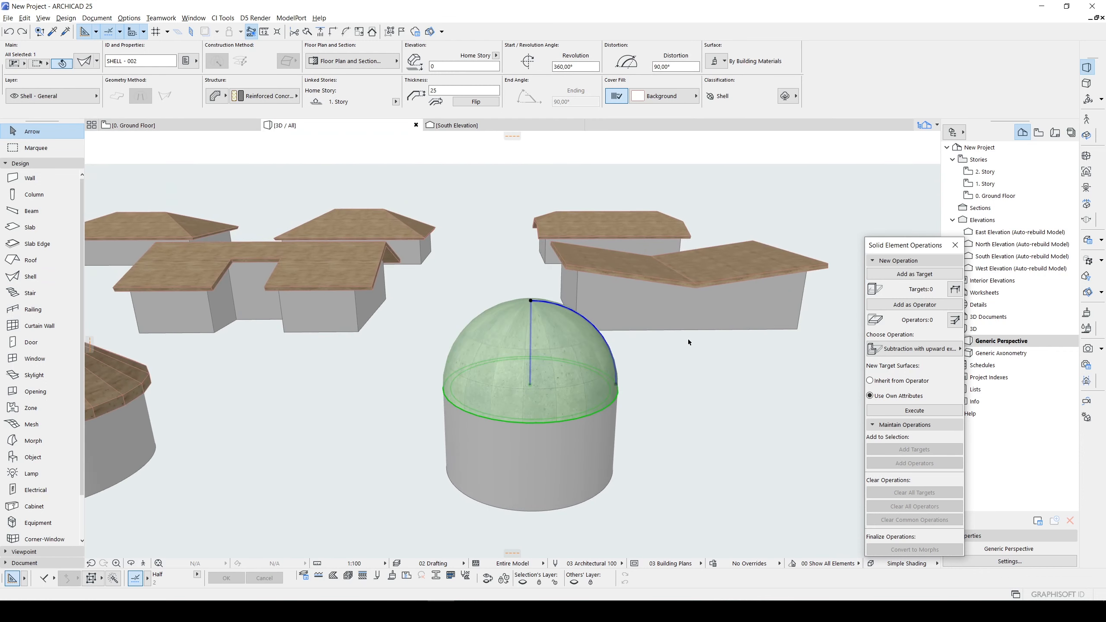
{"action": "left_click", "coordinate": [633, 354]}
Generate a multi-plane hip roof from the outline of the empty rectangular wall building near the barrel-roof building
{"action": "scroll", "coordinate": [582, 376], "scroll_direction": "down", "scroll_amount": 3}
{"action": "middle_click_drag", "start_coordinate": [578, 375], "coordinate": [507, 342], "text": "shift"}
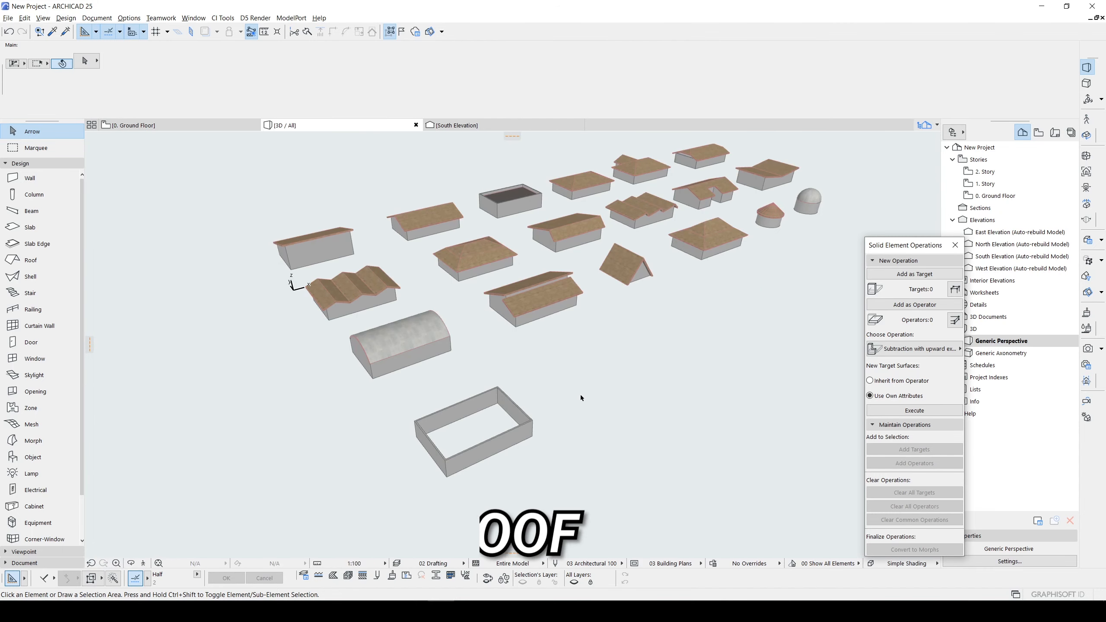
{"action": "scroll", "coordinate": [503, 409], "scroll_direction": "up", "scroll_amount": 3}
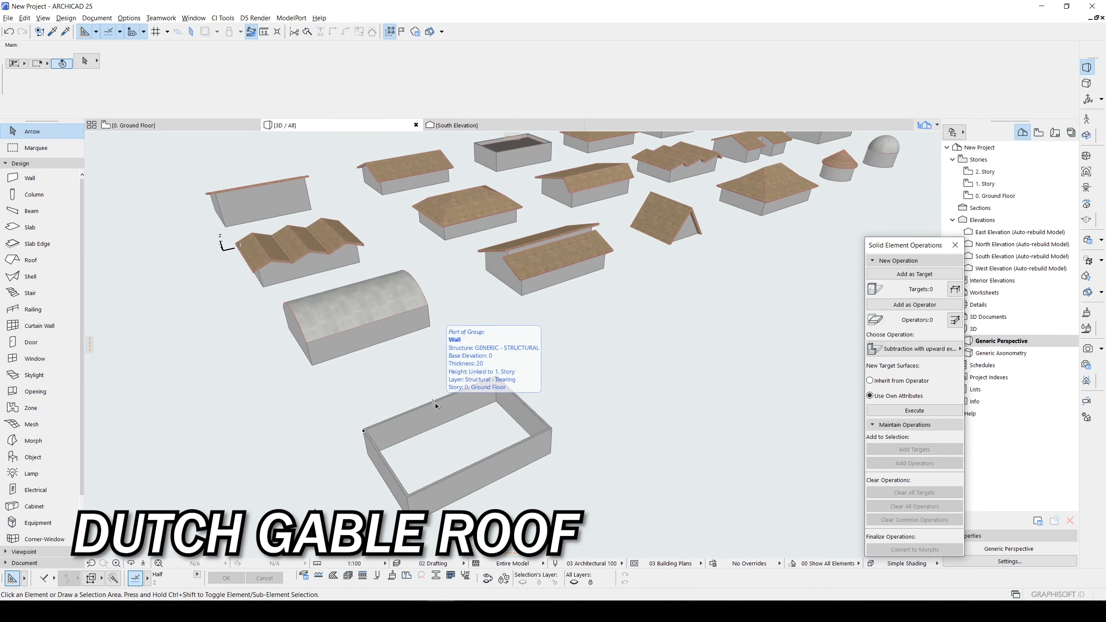
{"action": "left_click", "coordinate": [31, 261]}
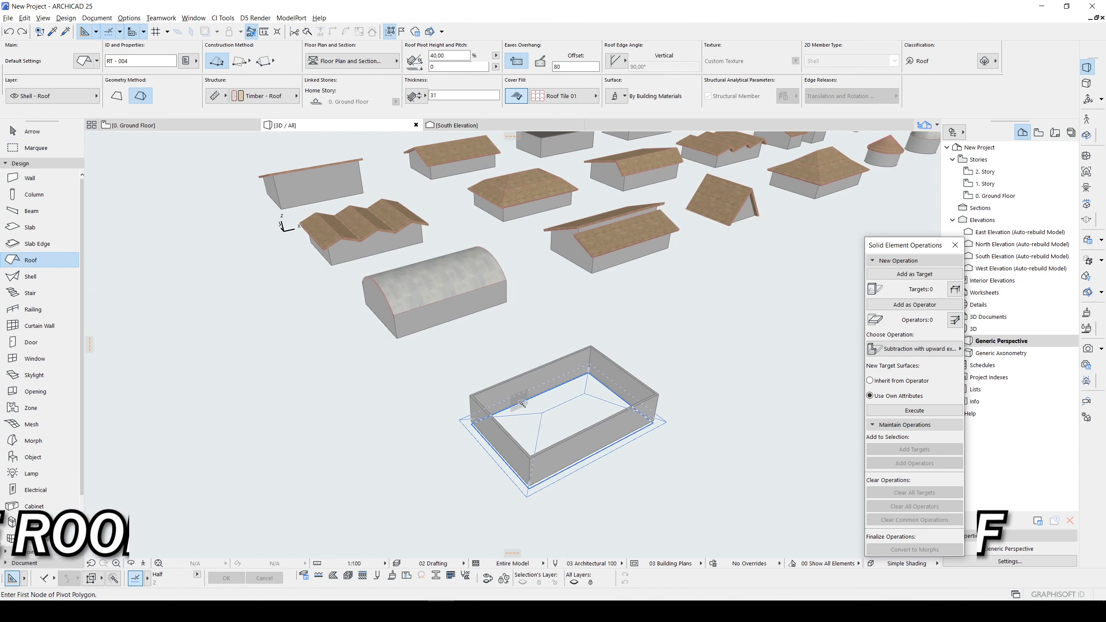
{"action": "left_click", "coordinate": [523, 403]}
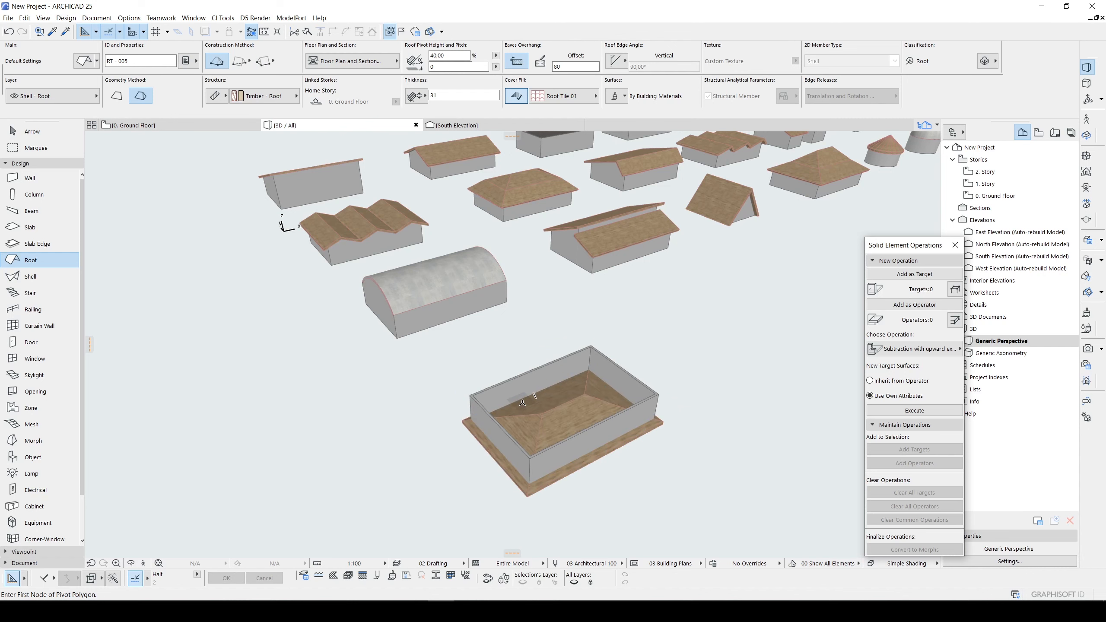
{"action": "key", "text": "Escape"}
Raise the new hip roof vertically by about 305 so it sits on top of the walls
{"action": "scroll", "coordinate": [529, 409], "scroll_direction": "up", "scroll_amount": 2}
{"action": "left_click", "coordinate": [542, 420]}
{"action": "scroll", "coordinate": [600, 449], "scroll_direction": "up", "scroll_amount": 2}
{"action": "middle_click_drag", "start_coordinate": [703, 483], "coordinate": [705, 451], "text": "shift"}
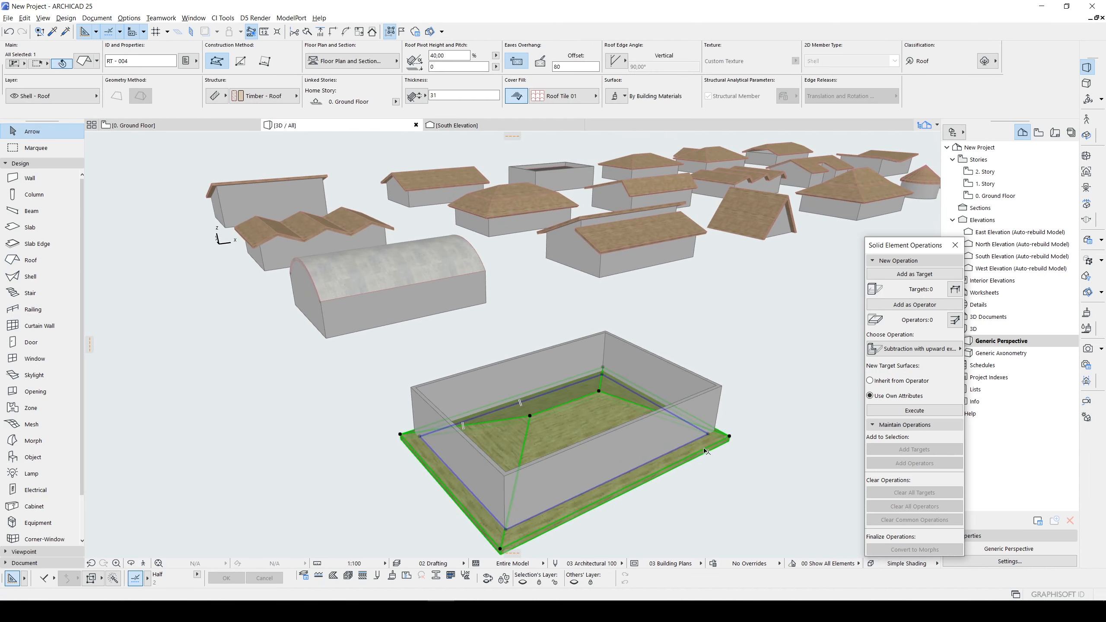
{"action": "key", "text": "ctrl+d"}
{"action": "left_click", "coordinate": [709, 437]}
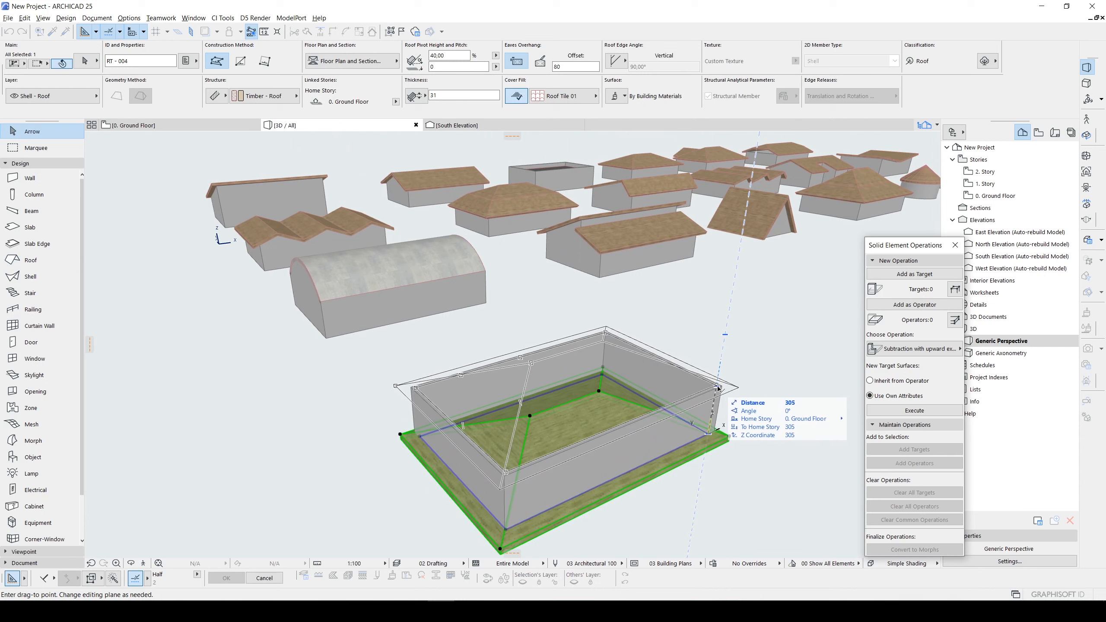
{"action": "left_click", "coordinate": [719, 387]}
{"action": "left_click", "coordinate": [757, 444]}
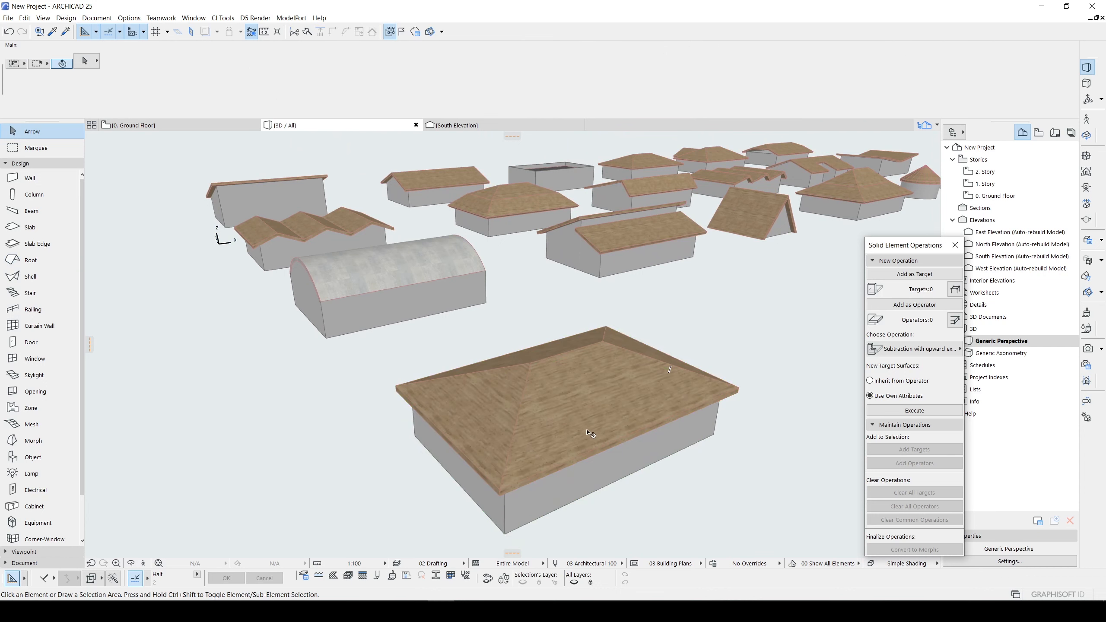
Add a second roof level to the multi-plane geometry of the new hip roof
{"action": "middle_click_drag", "start_coordinate": [587, 429], "coordinate": [601, 438], "text": "shift"}
{"action": "left_click", "coordinate": [556, 412]}
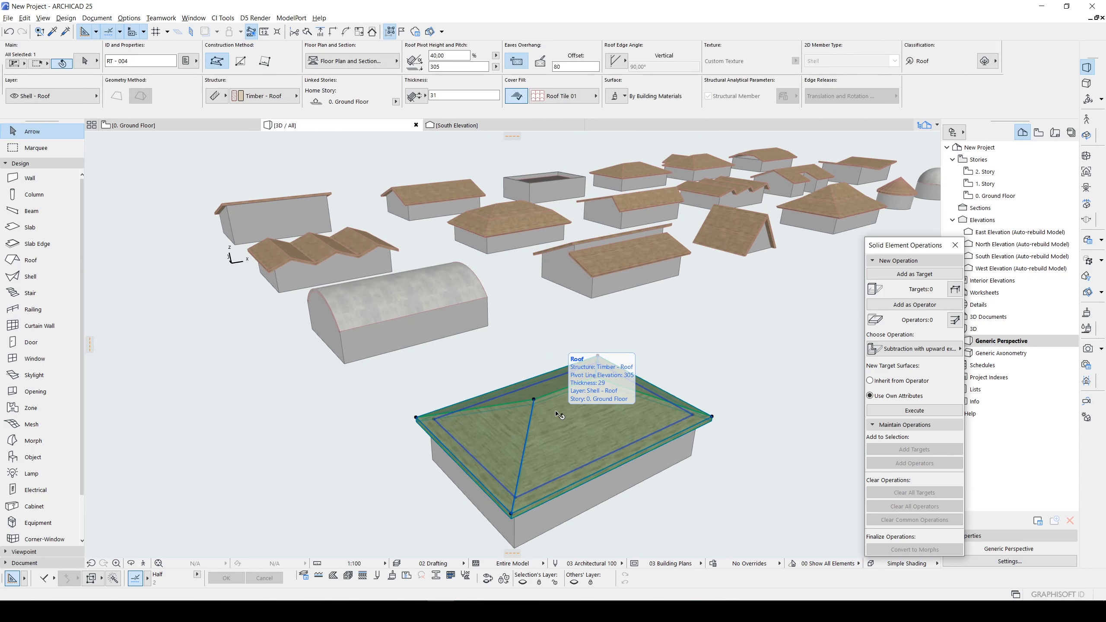
{"action": "key", "text": "ctrl+t"}
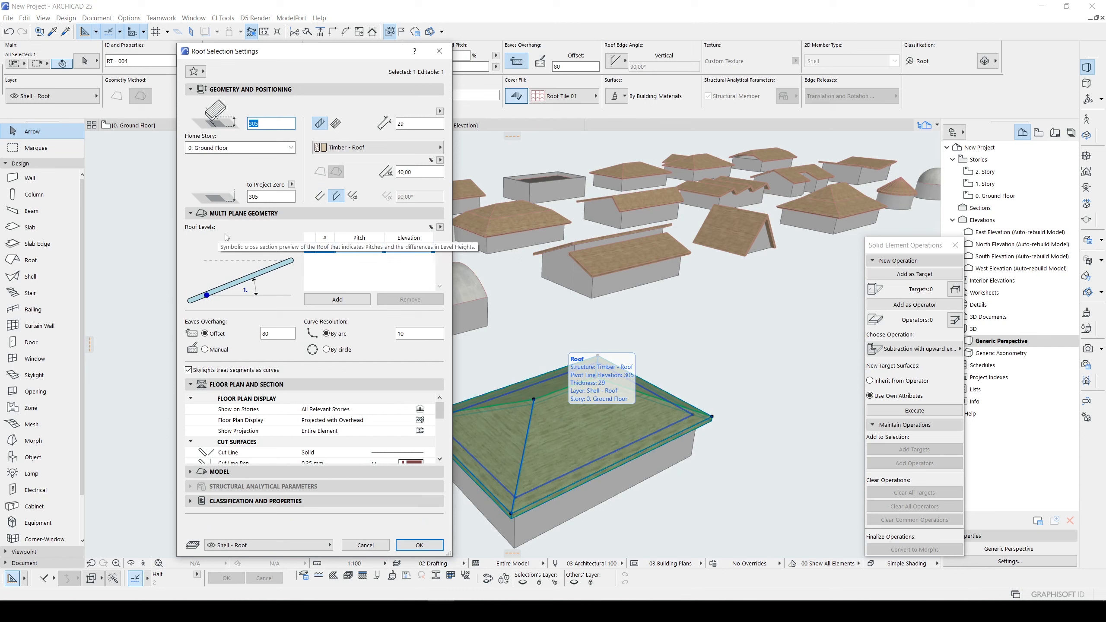
{"action": "left_click", "coordinate": [345, 300]}
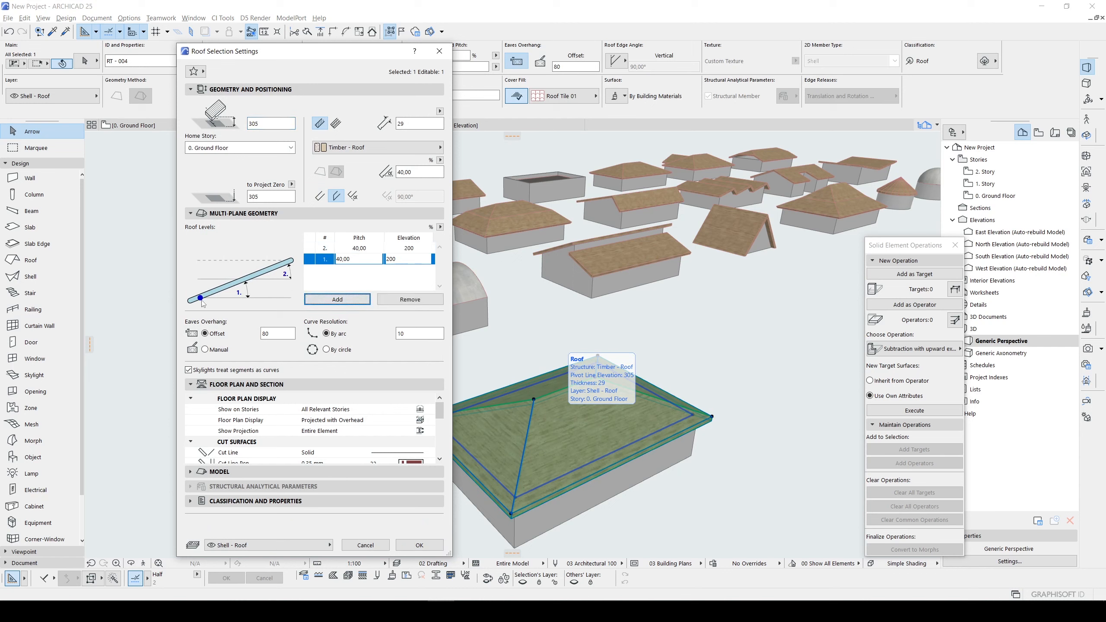
{"action": "left_click", "coordinate": [419, 545]}
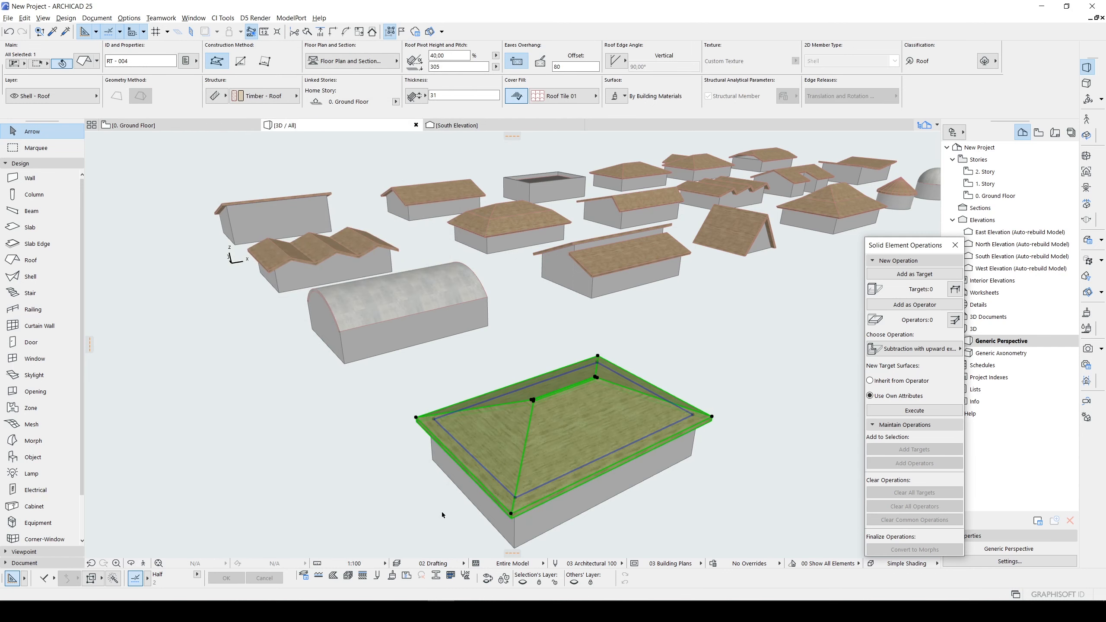
Set the elevation of the hip roof's second level to 400 and lower the elevation of its first level
{"action": "key", "text": "ctrl+t"}
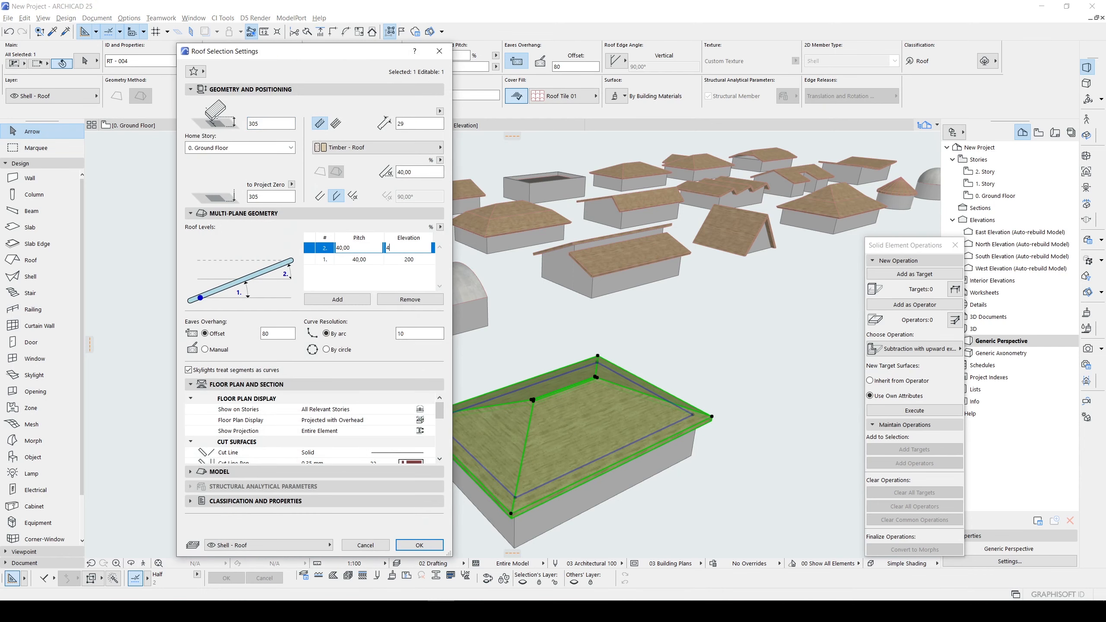
{"action": "key", "text": "Escape"}
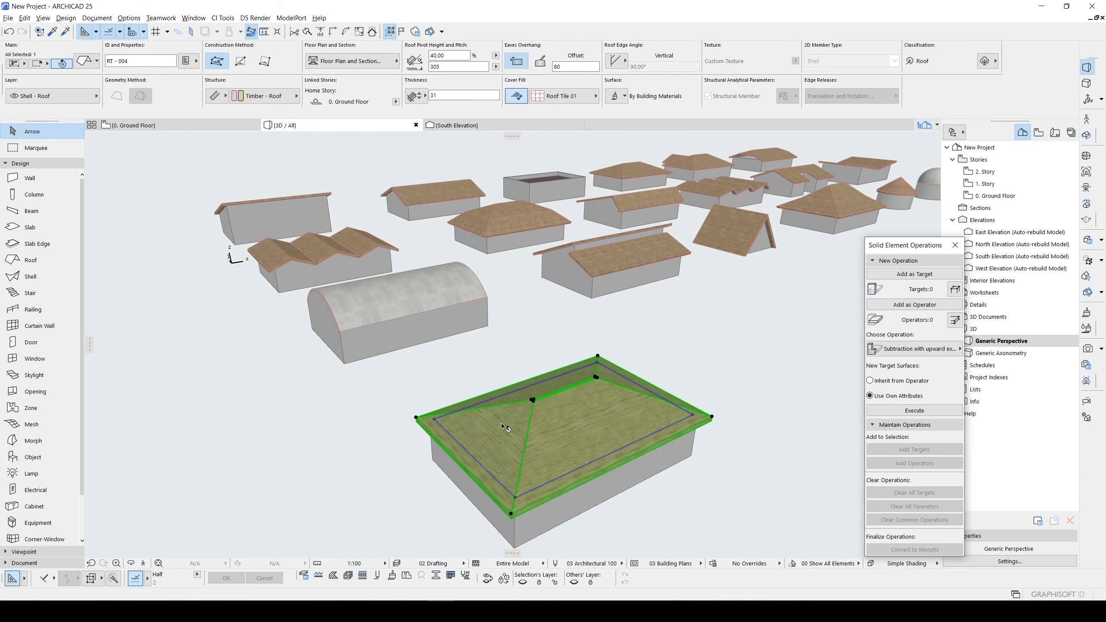
{"action": "key", "text": "ctrl+t"}
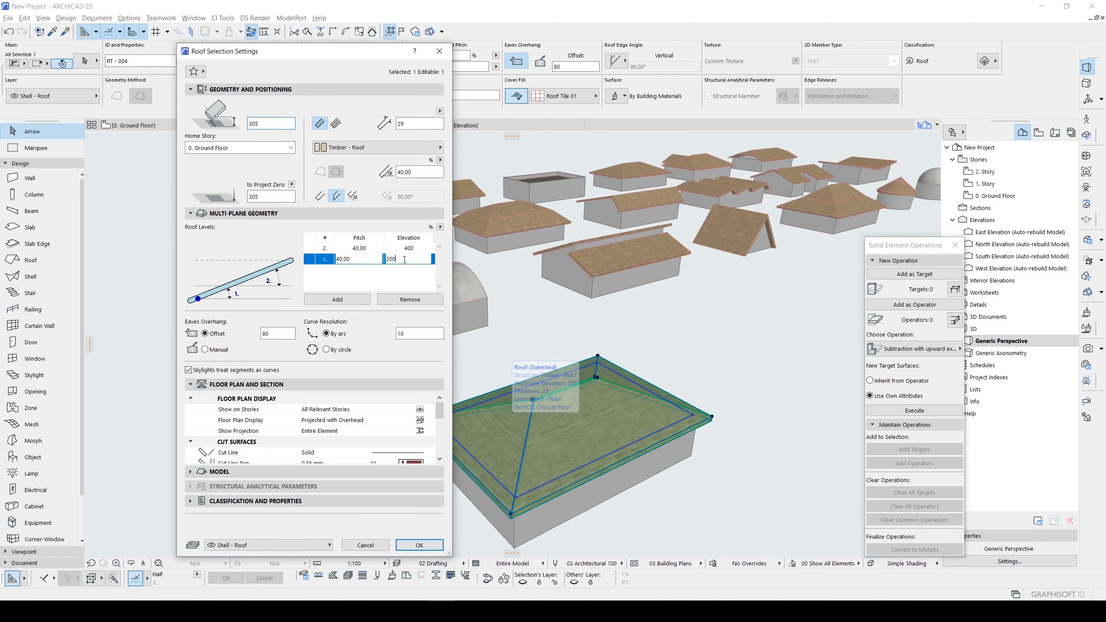
{"action": "left_click", "coordinate": [430, 547]}
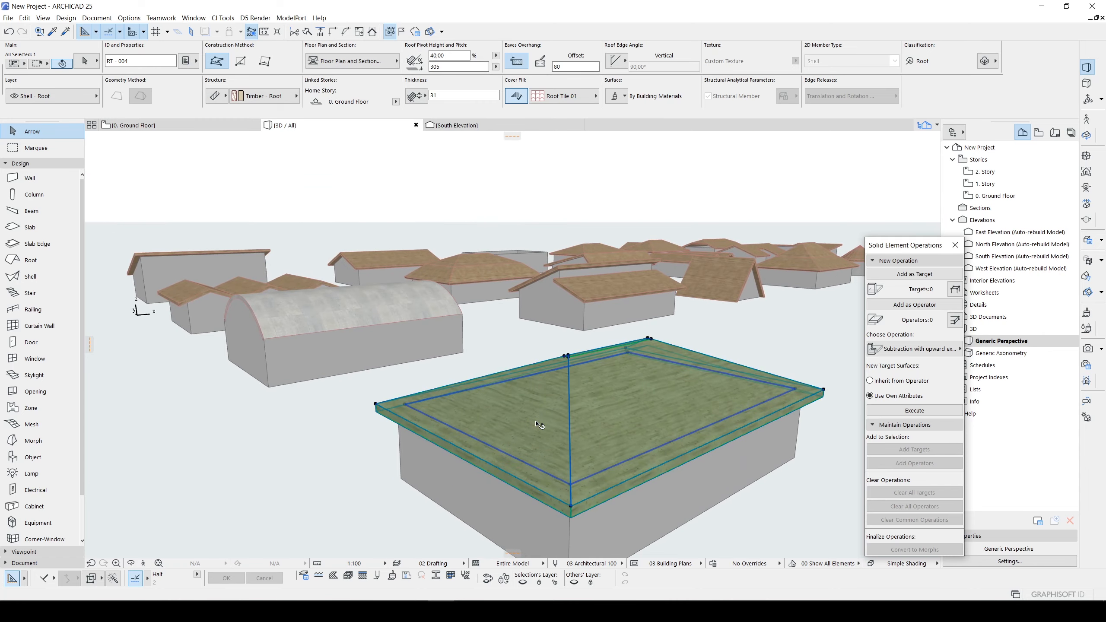
{"action": "key", "text": "ctrl+t"}
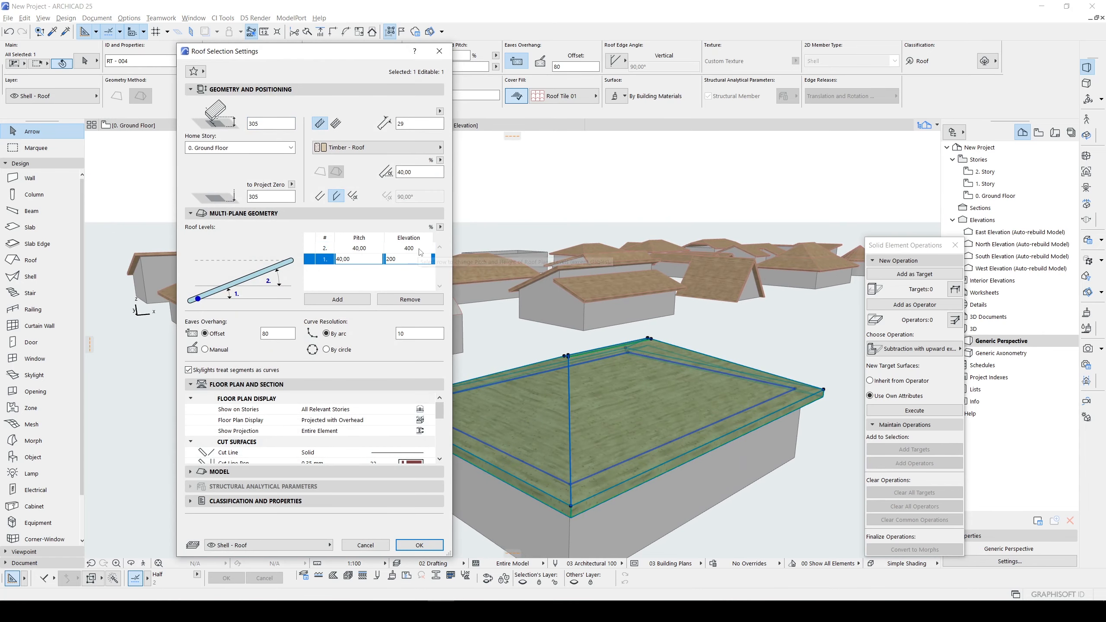
{"action": "left_click", "coordinate": [419, 249]}
{"action": "left_click", "coordinate": [423, 260]}
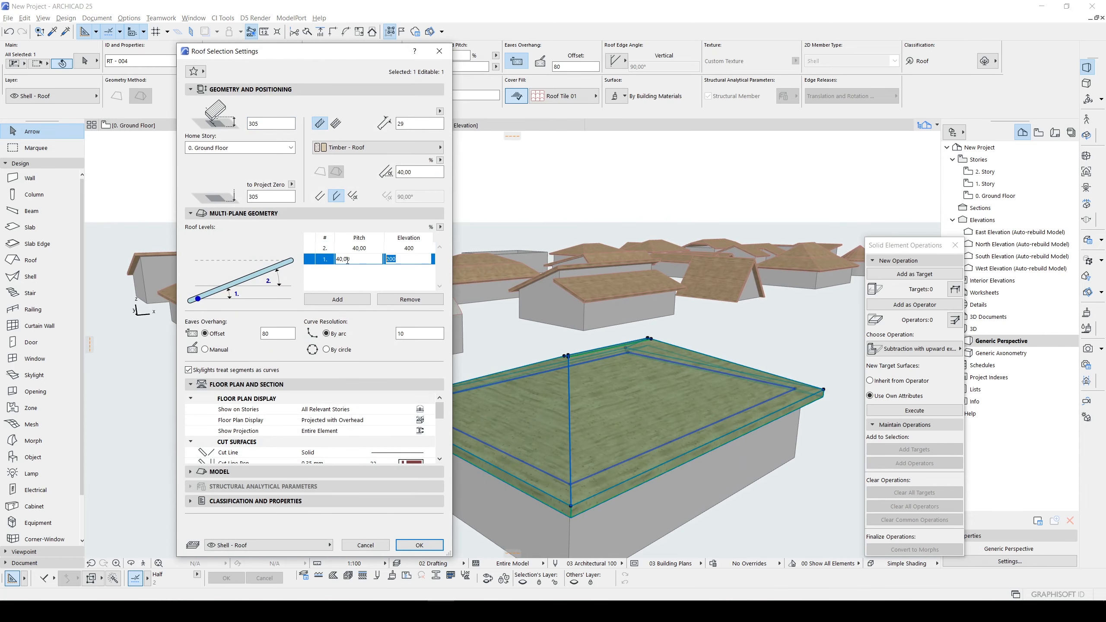
{"action": "key", "text": "Return"}
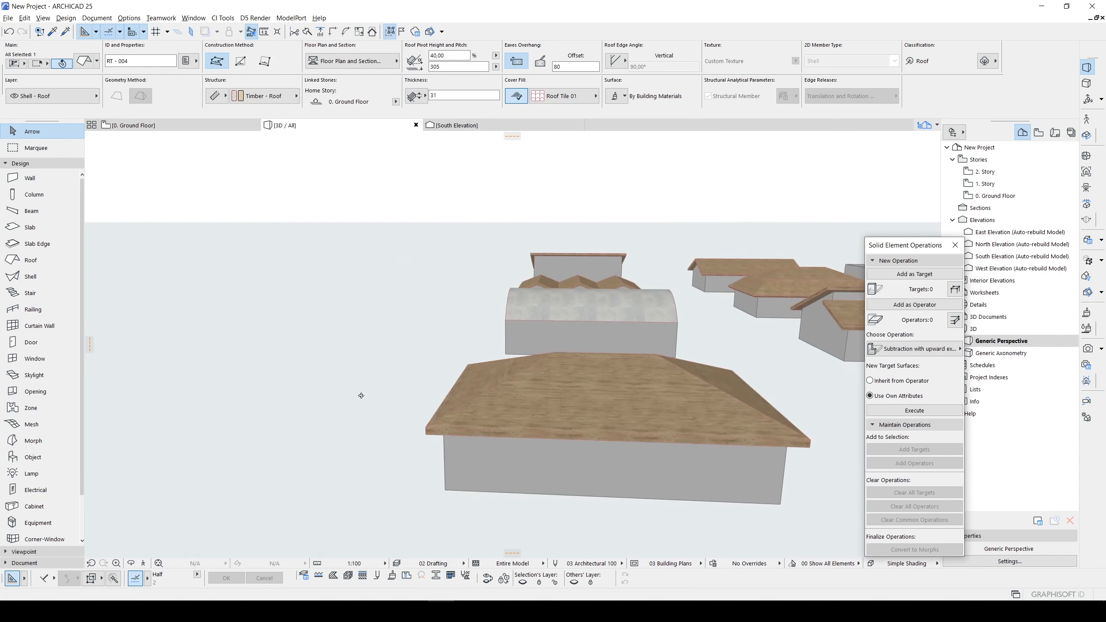
Turn the upper hip plane at the near end of the two-level roof into a gable, applied to the clicked plane only
{"action": "left_click", "coordinate": [567, 408]}
{"action": "scroll", "coordinate": [568, 408], "scroll_direction": "up", "scroll_amount": 3}
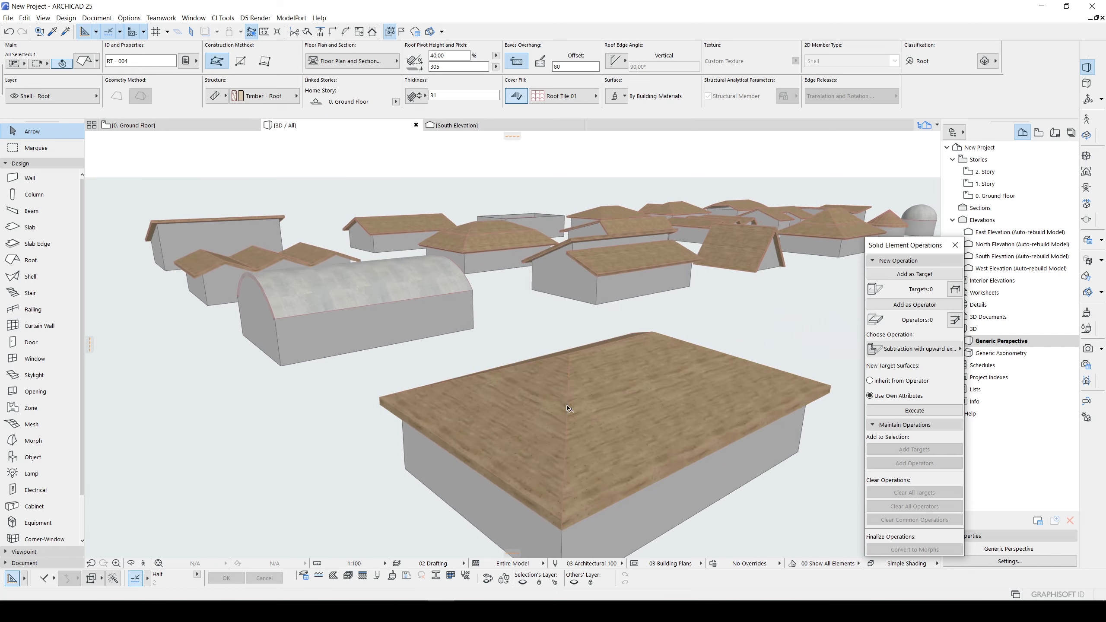
{"action": "left_click", "coordinate": [494, 393]}
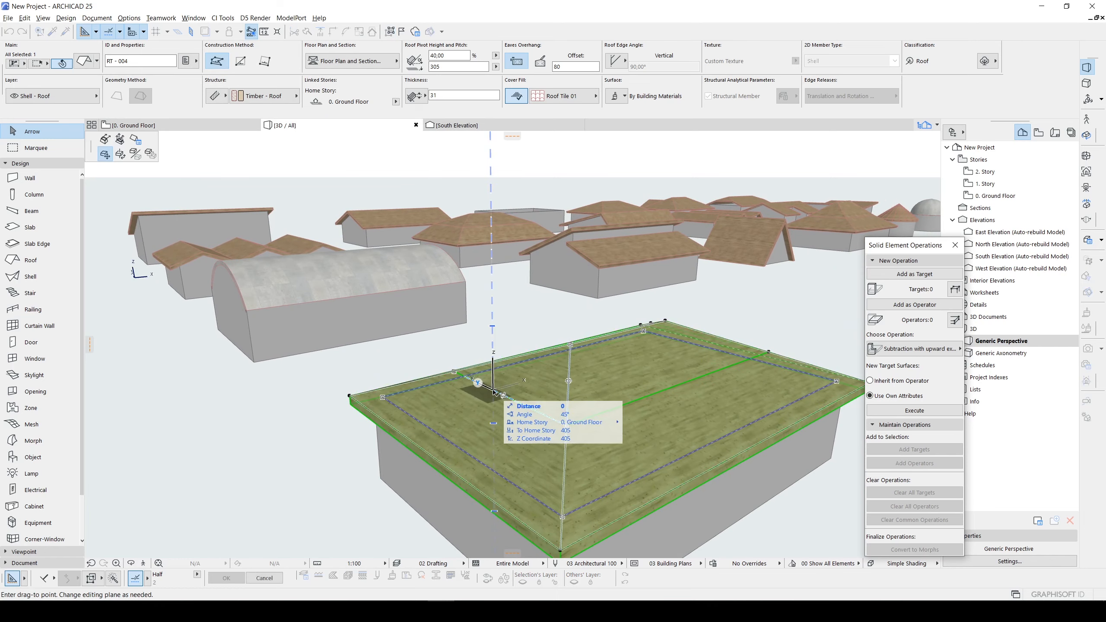
{"action": "left_click", "coordinate": [134, 140]}
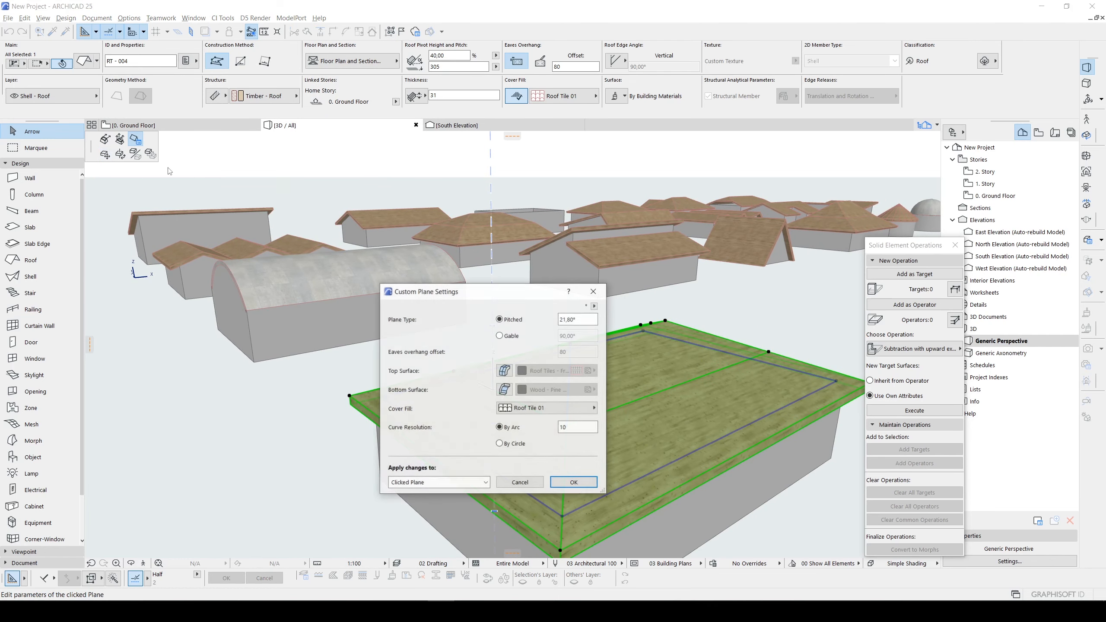
{"action": "left_click", "coordinate": [573, 482]}
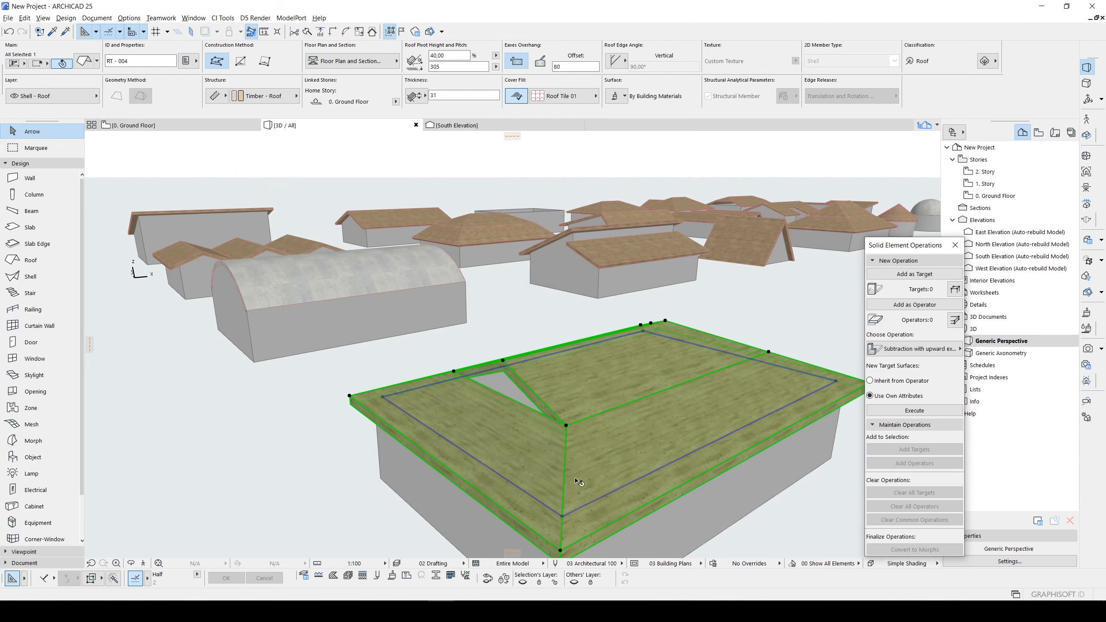
Convert the upper hip plane at the opposite end of the roof to a 90° gable with a gable overhang offset of 0
{"action": "scroll", "coordinate": [635, 435], "scroll_direction": "up", "scroll_amount": 5}
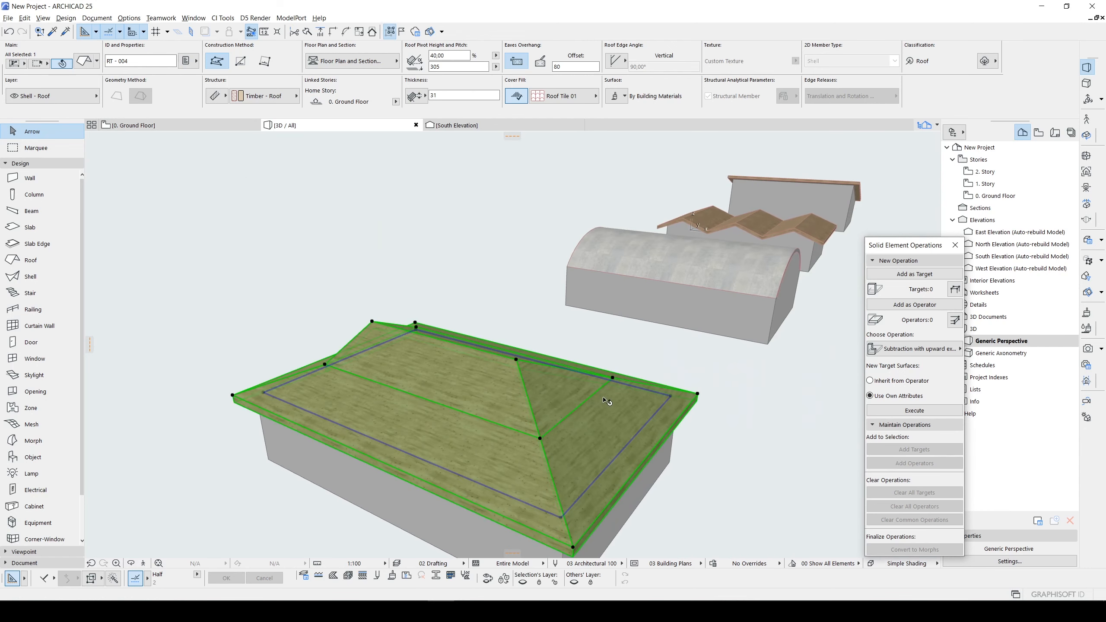
{"action": "left_click", "coordinate": [600, 393]}
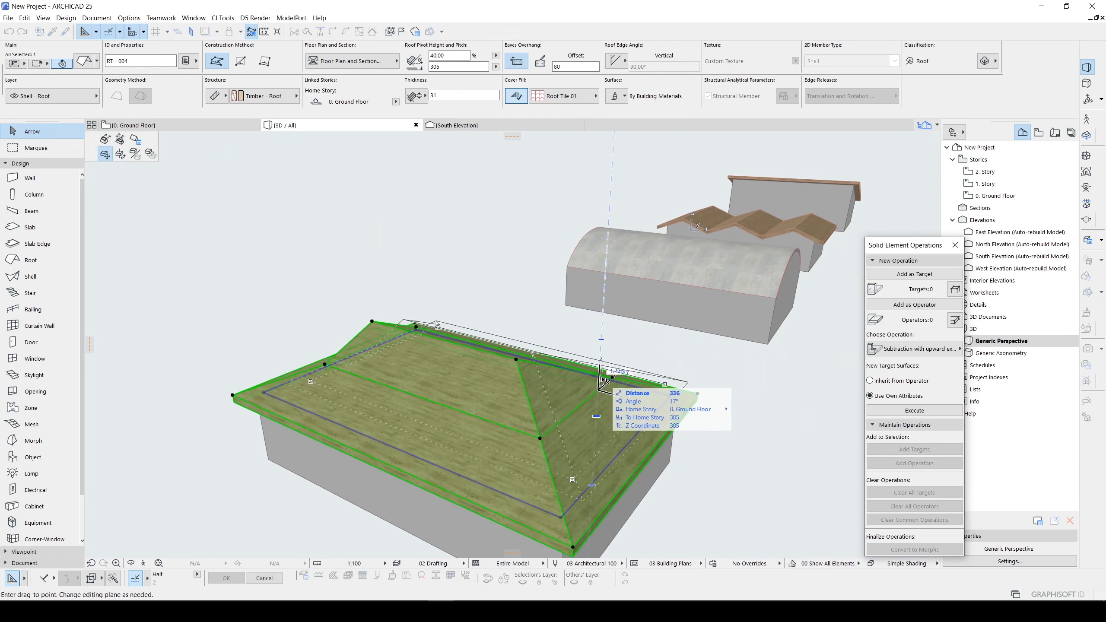
{"action": "left_click", "coordinate": [134, 139]}
{"action": "left_click", "coordinate": [606, 335]}
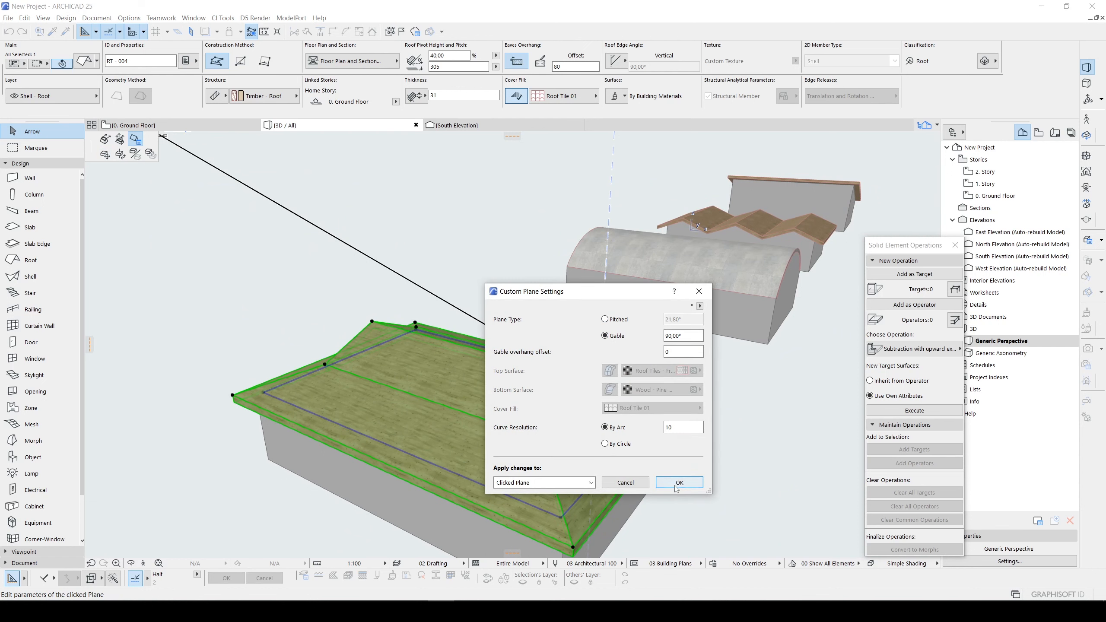
{"action": "left_click", "coordinate": [676, 483]}
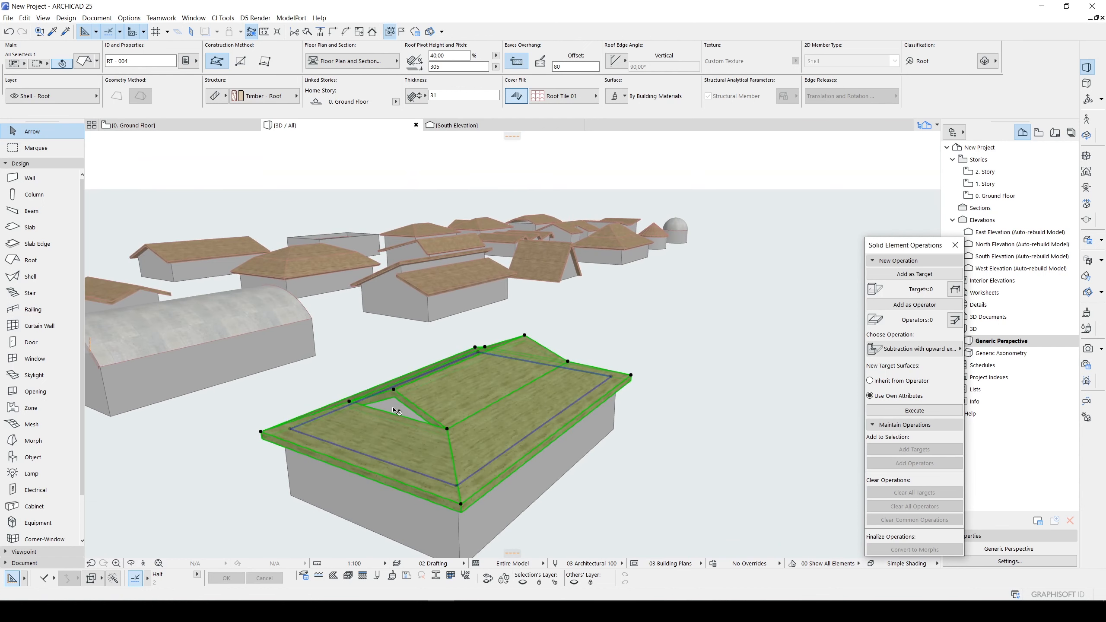
Raise the ridge from its gable-end node to make the upper roof planes steeper
{"action": "left_click", "coordinate": [394, 392]}
{"action": "scroll", "coordinate": [394, 392], "scroll_direction": "up", "scroll_amount": 4}
{"action": "middle_click_drag", "start_coordinate": [230, 373], "coordinate": [237, 343]}
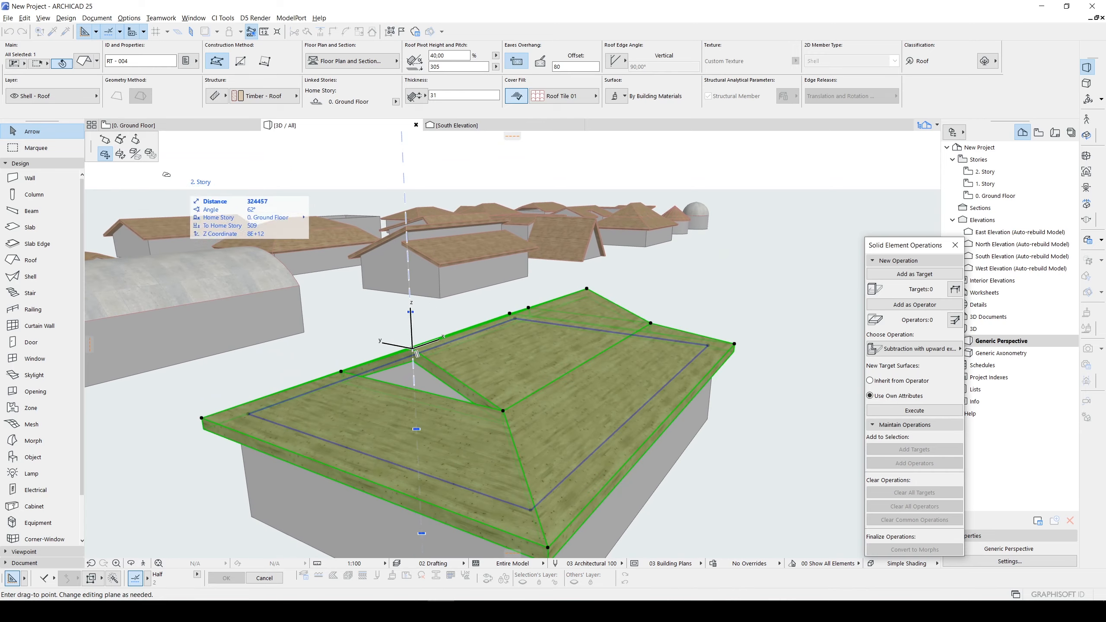
{"action": "left_click", "coordinate": [135, 139]}
{"action": "left_click", "coordinate": [419, 318]}
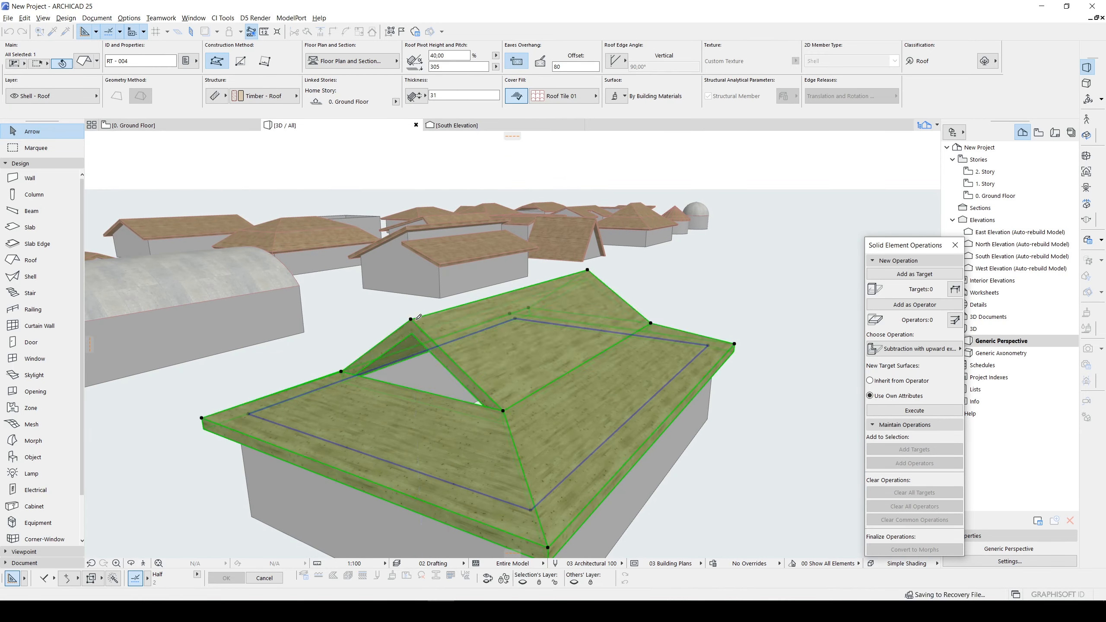
{"action": "middle_click_drag", "start_coordinate": [419, 318], "coordinate": [519, 439], "text": "shift"}
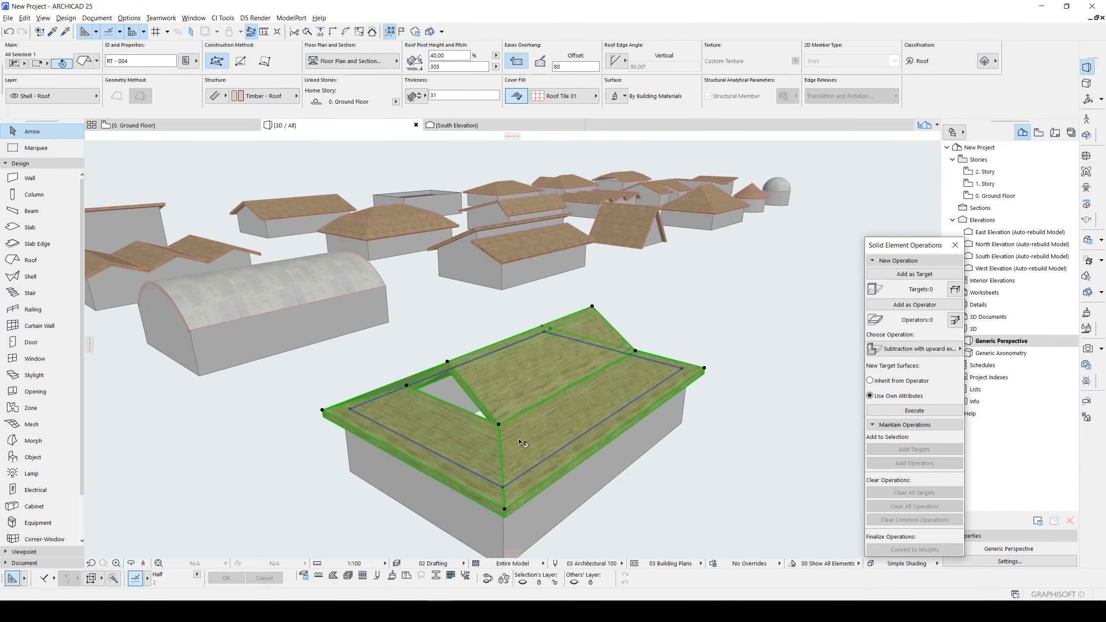
Draw a straight wall about 520 long across the open gable between its base corners, using the building wall's settings
{"action": "left_click", "coordinate": [716, 511]}
{"action": "middle_click_drag", "start_coordinate": [557, 480], "coordinate": [625, 453]}
{"action": "left_click", "coordinate": [542, 492], "text": "alt"}
{"action": "scroll", "coordinate": [549, 403], "scroll_direction": "up", "scroll_amount": 2}
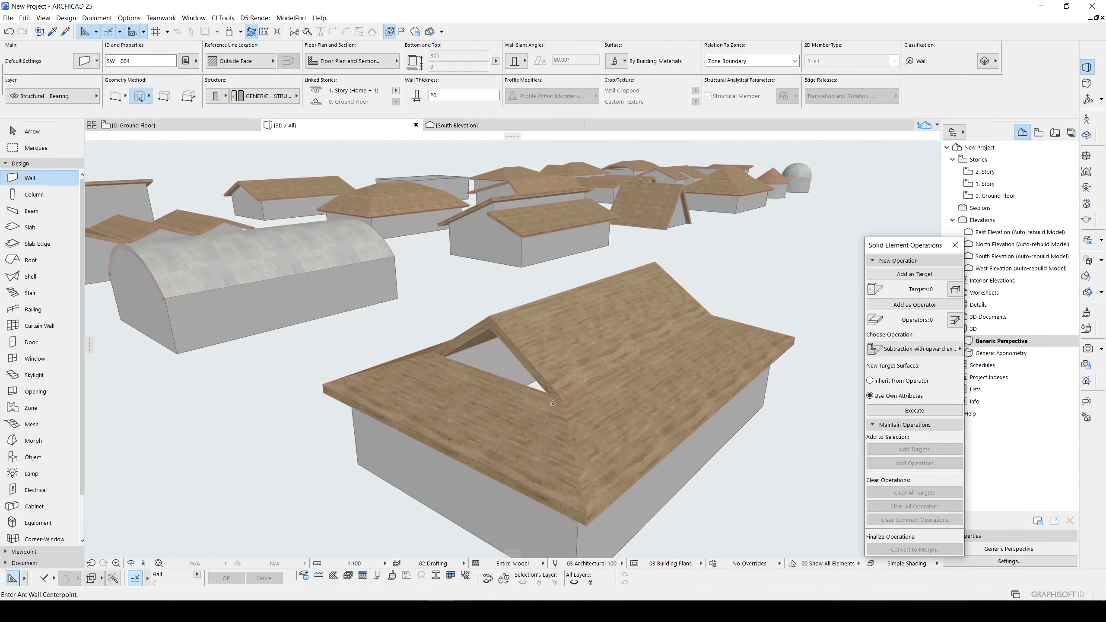
{"action": "left_click", "coordinate": [563, 395]}
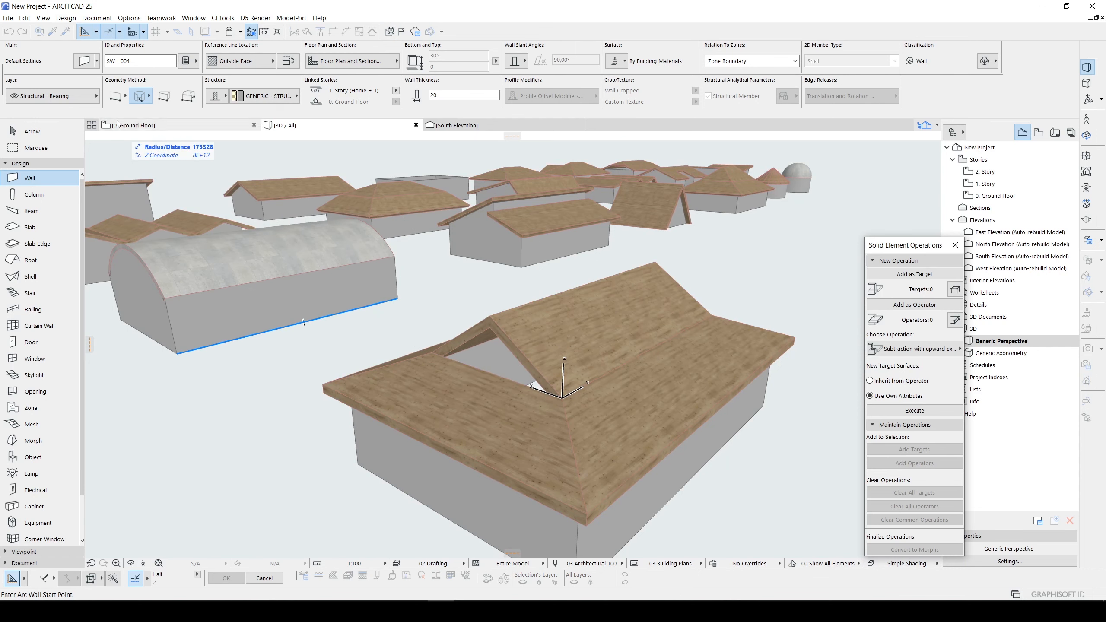
{"action": "left_click", "coordinate": [140, 90]}
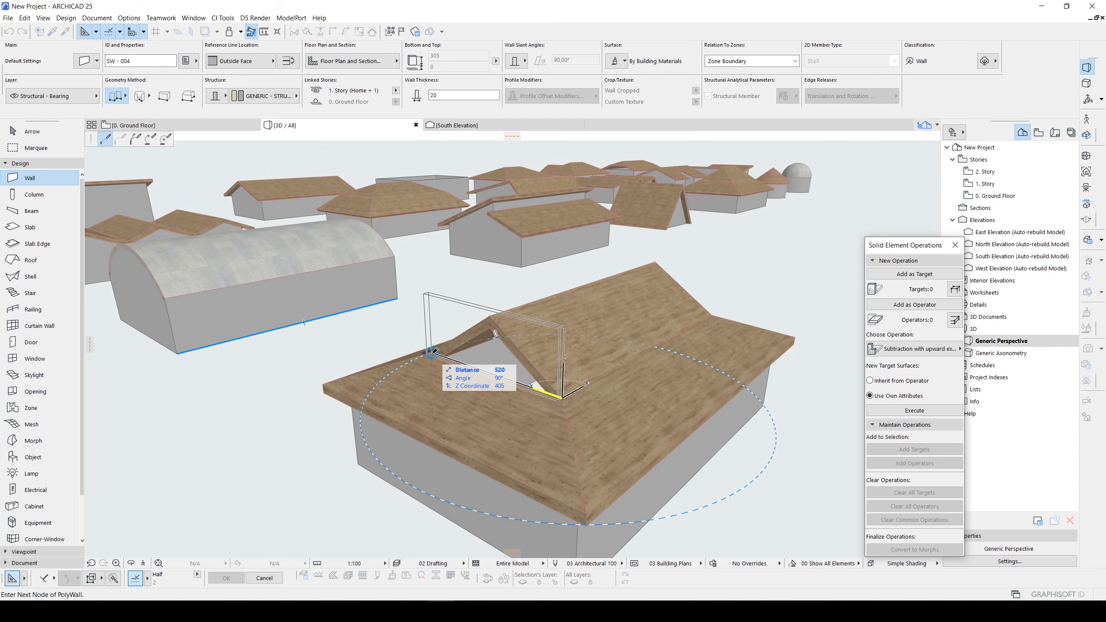
{"action": "left_click", "coordinate": [432, 352]}
{"action": "key", "text": "Escape"}
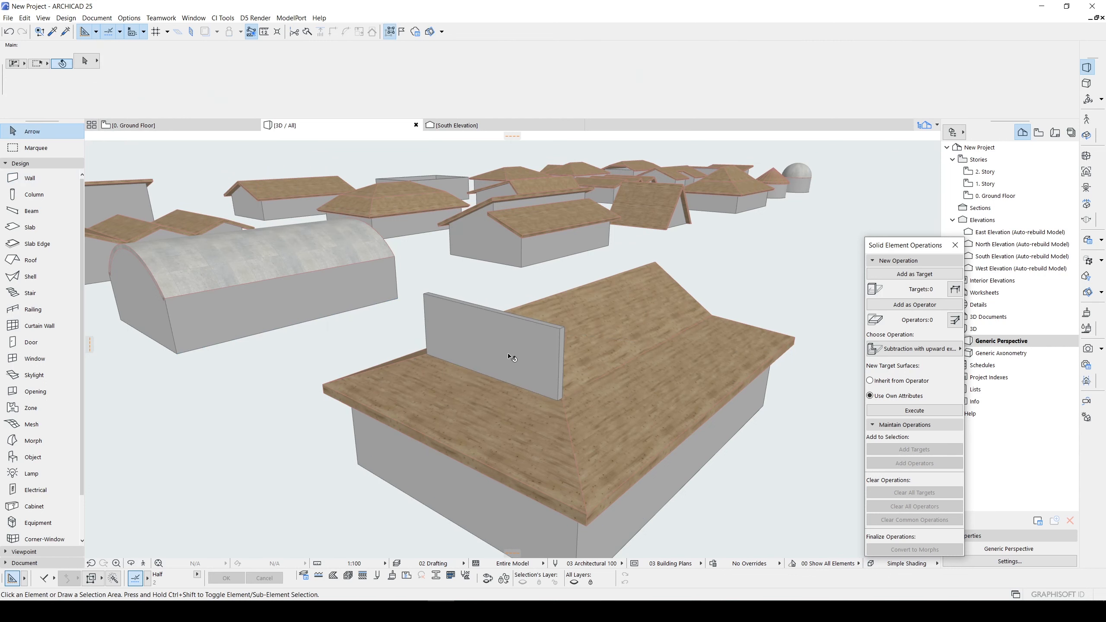
Flip the gable wall to the inner side of its reference line and move it further inward by its thickness
{"action": "left_click", "coordinate": [512, 357]}
{"action": "middle_click_drag", "start_coordinate": [512, 356], "coordinate": [461, 395], "text": "shift"}
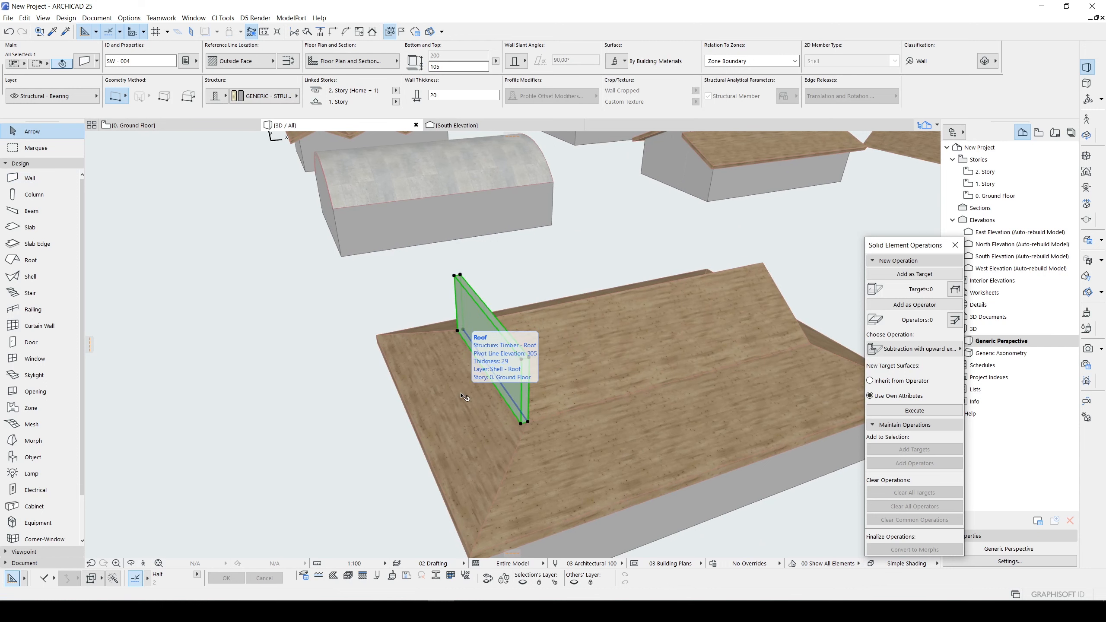
{"action": "key", "text": "c"}
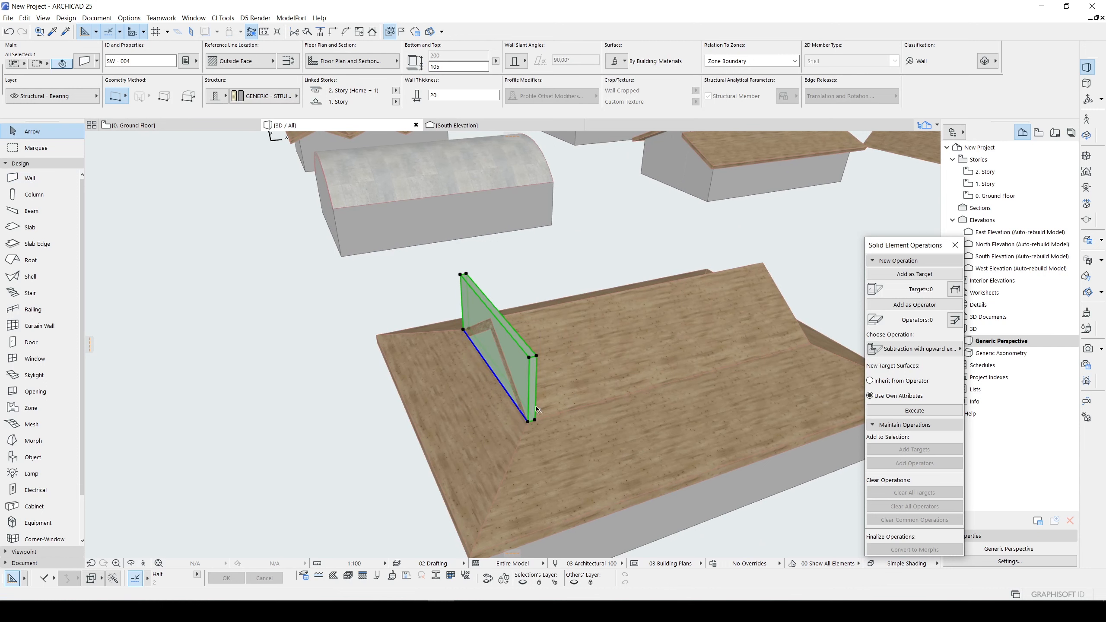
{"action": "key", "text": "ctrl+d"}
{"action": "left_click", "coordinate": [527, 421]}
{"action": "left_click", "coordinate": [535, 422]}
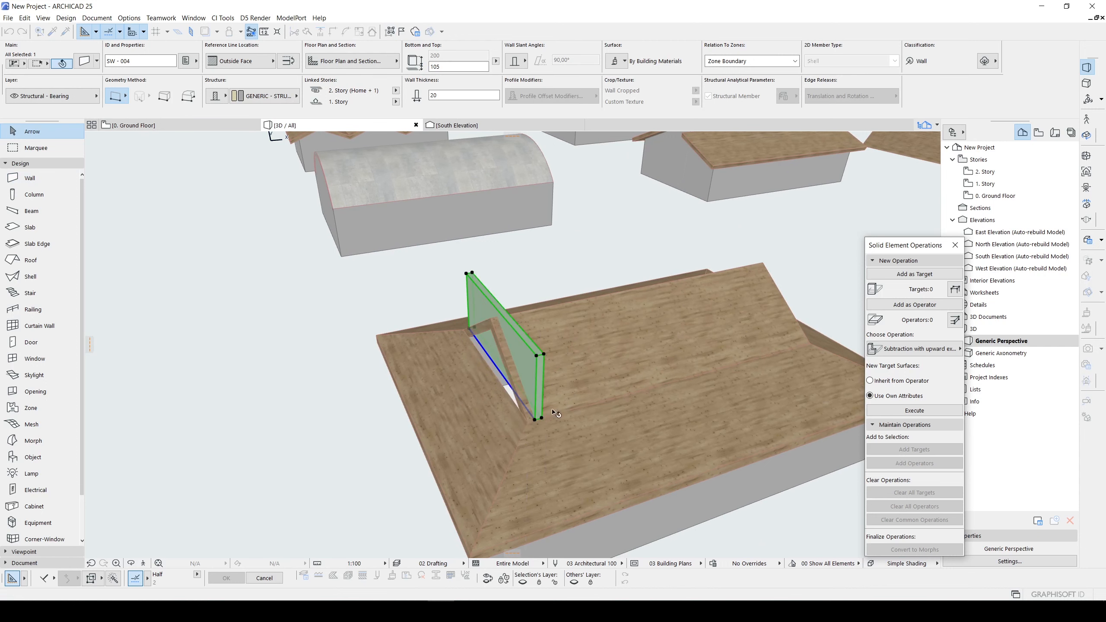
Mirror a copy of the gable wall to the other end of the roof about an axis through the ridge's midpoint
{"action": "middle_click_drag", "start_coordinate": [577, 305], "coordinate": [531, 326], "text": "shift"}
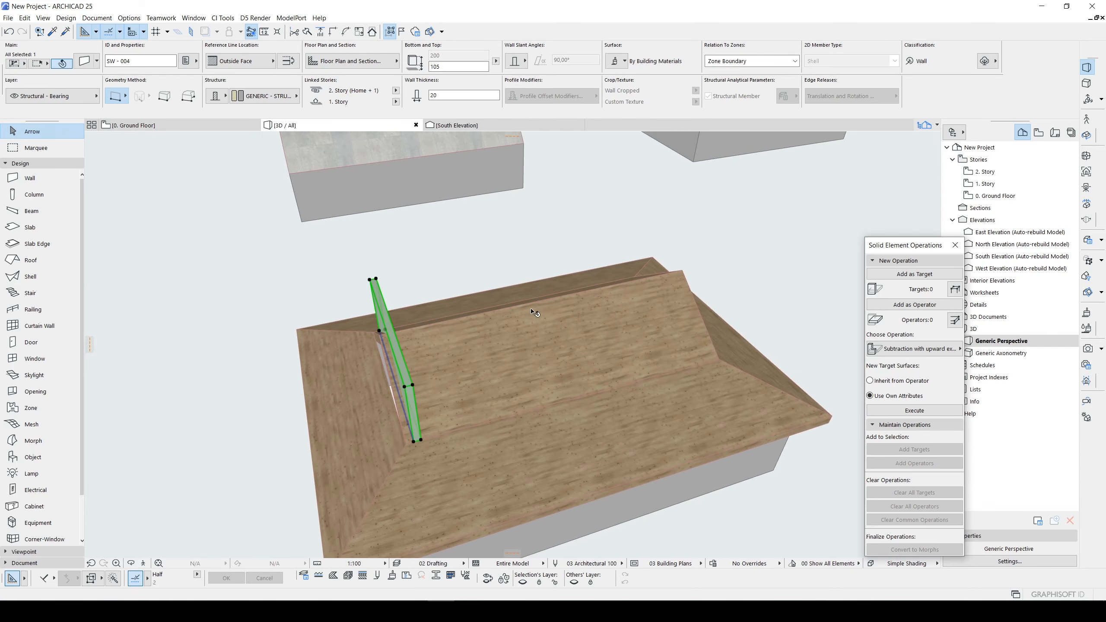
{"action": "key", "text": "ctrl+alt+m"}
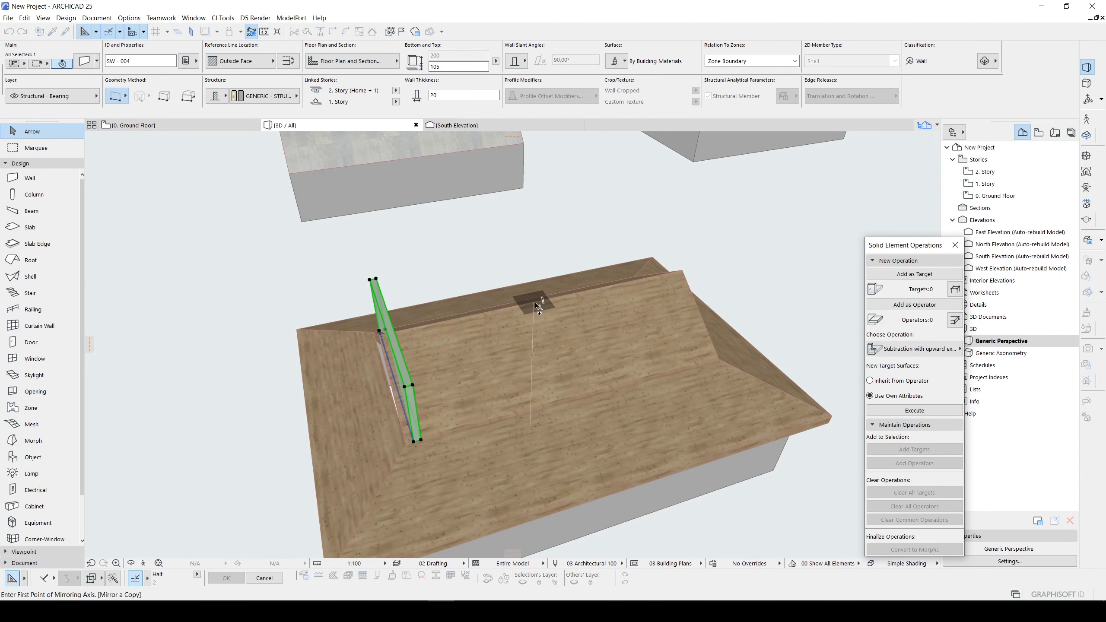
{"action": "left_click", "coordinate": [543, 282]}
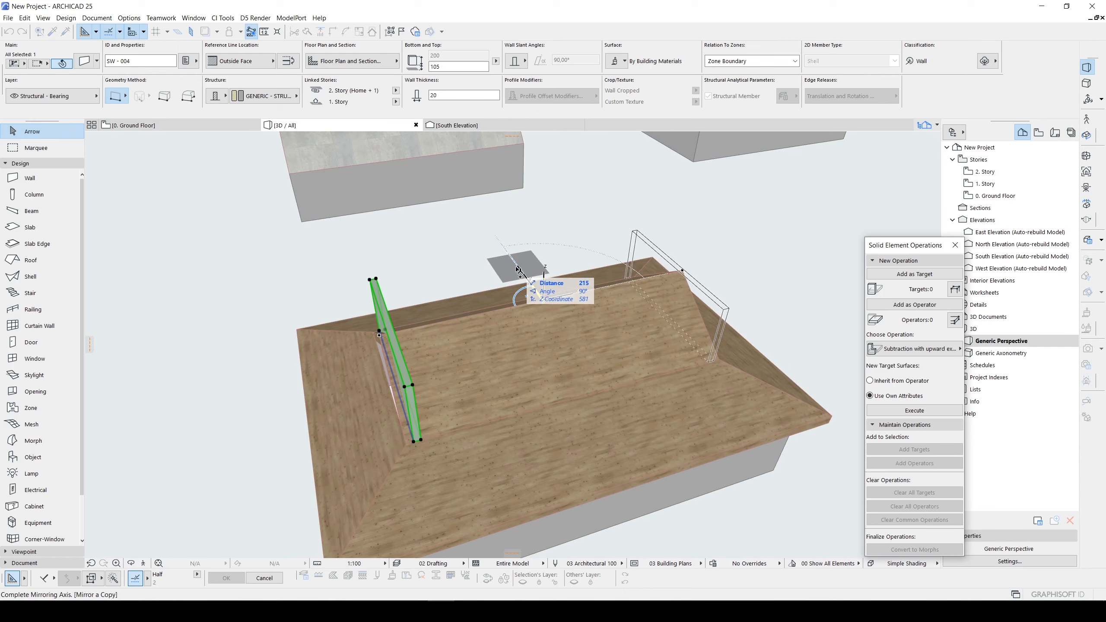
{"action": "left_click", "coordinate": [515, 273]}
{"action": "scroll", "coordinate": [522, 277], "scroll_direction": "down", "scroll_amount": 5}
{"action": "scroll", "coordinate": [423, 345], "scroll_direction": "up", "scroll_amount": 6}
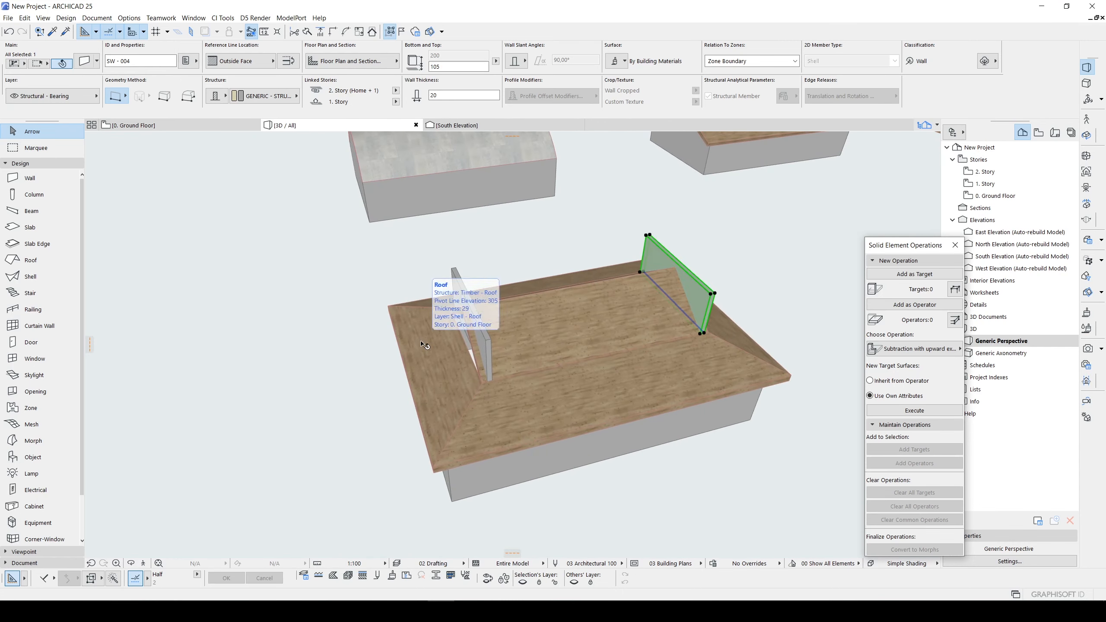
Trim both gable walls to the Dutch gable roof, keeping the wall parts under the roof
{"action": "scroll", "coordinate": [421, 342], "scroll_direction": "up", "scroll_amount": 1}
{"action": "left_click", "coordinate": [421, 342]}
{"action": "left_click", "coordinate": [711, 301]}
{"action": "left_click", "coordinate": [712, 301]}
{"action": "left_click", "coordinate": [706, 308]}
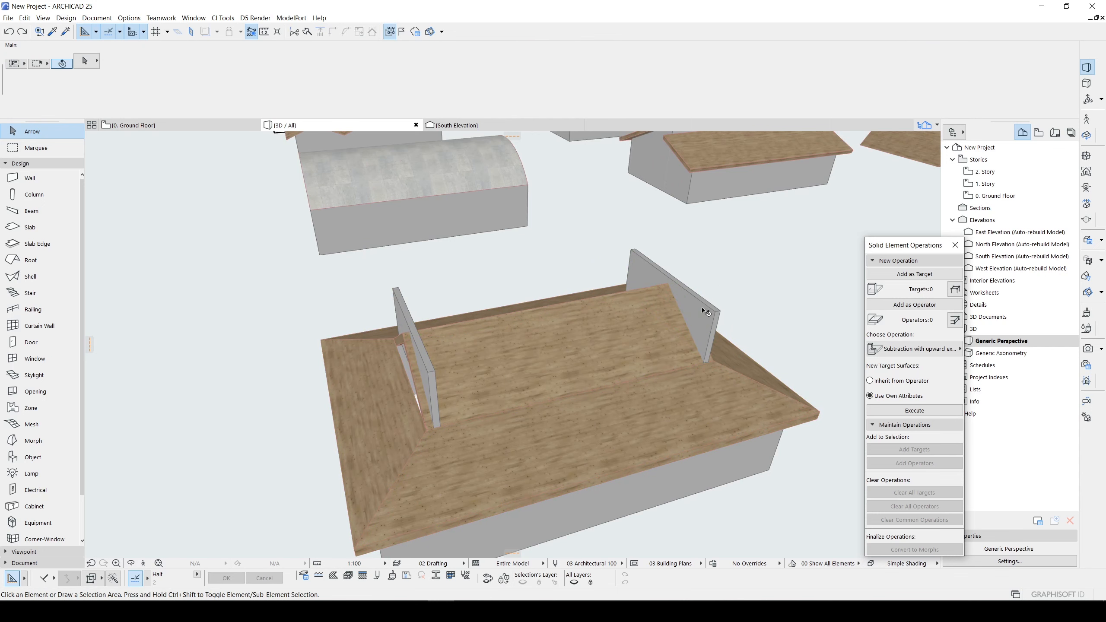
{"action": "middle_click_drag", "start_coordinate": [392, 317], "coordinate": [535, 281], "text": "shift"}
{"action": "right_click", "coordinate": [685, 247]}
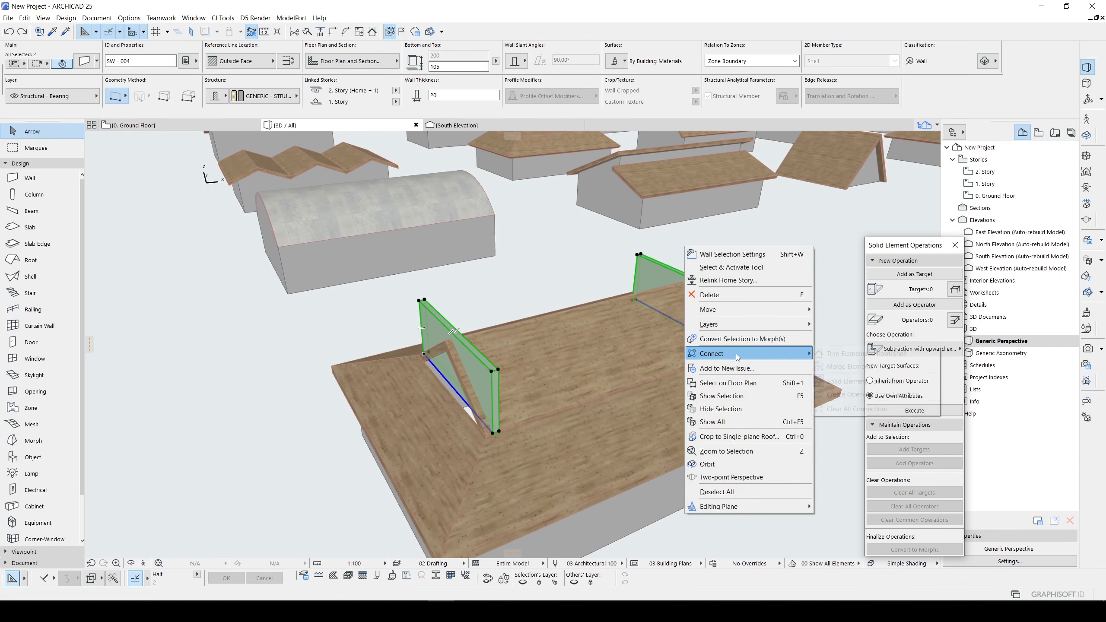
{"action": "mouse_move", "coordinate": [739, 353]}
{"action": "left_click", "coordinate": [853, 354]}
{"action": "left_click", "coordinate": [622, 338]}
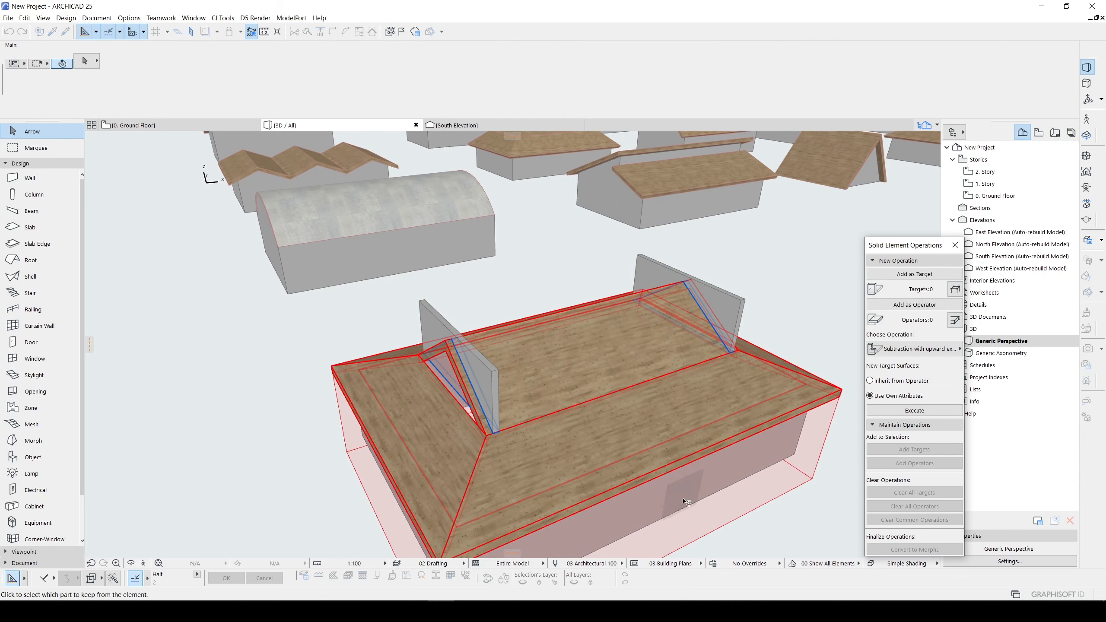
{"action": "left_click", "coordinate": [451, 397]}
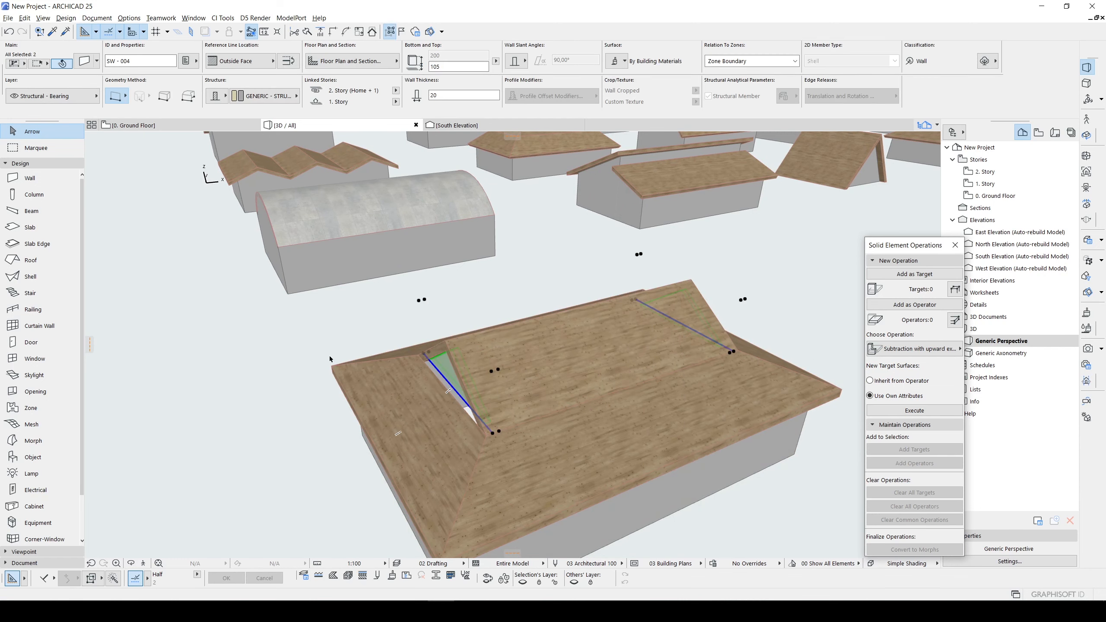
{"action": "key", "text": "Escape"}
Move the trimmed wall at one gable outward by its thickness to close the gap at the lower roof plane
{"action": "scroll", "coordinate": [461, 386], "scroll_direction": "up", "scroll_amount": 3}
{"action": "mouse_move", "coordinate": [460, 386]}
{"action": "middle_mouse_down", "text": "shift"}
{"action": "mouse_move", "coordinate": [720, 341]}
{"action": "mouse_move", "coordinate": [513, 355]}
{"action": "mouse_move", "coordinate": [449, 383]}
{"action": "middle_mouse_up", "text": "shift"}
{"action": "left_click", "coordinate": [447, 379]}
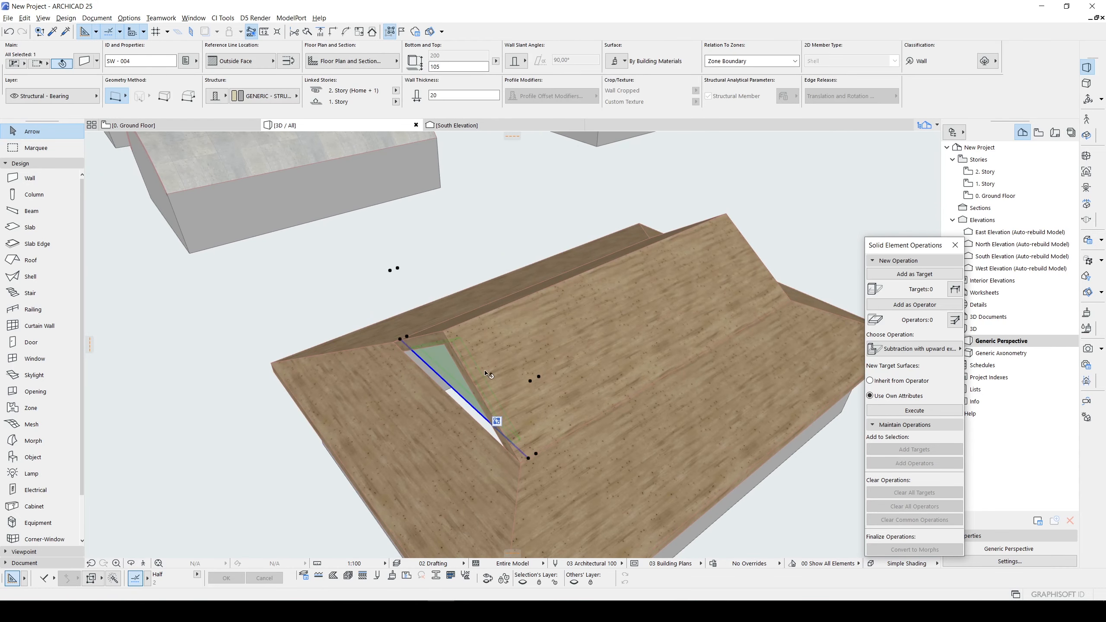
{"action": "middle_click_drag", "start_coordinate": [588, 375], "coordinate": [514, 344], "text": "shift"}
{"action": "scroll", "coordinate": [455, 351], "scroll_direction": "up", "scroll_amount": 1}
{"action": "key", "text": "ctrl+d"}
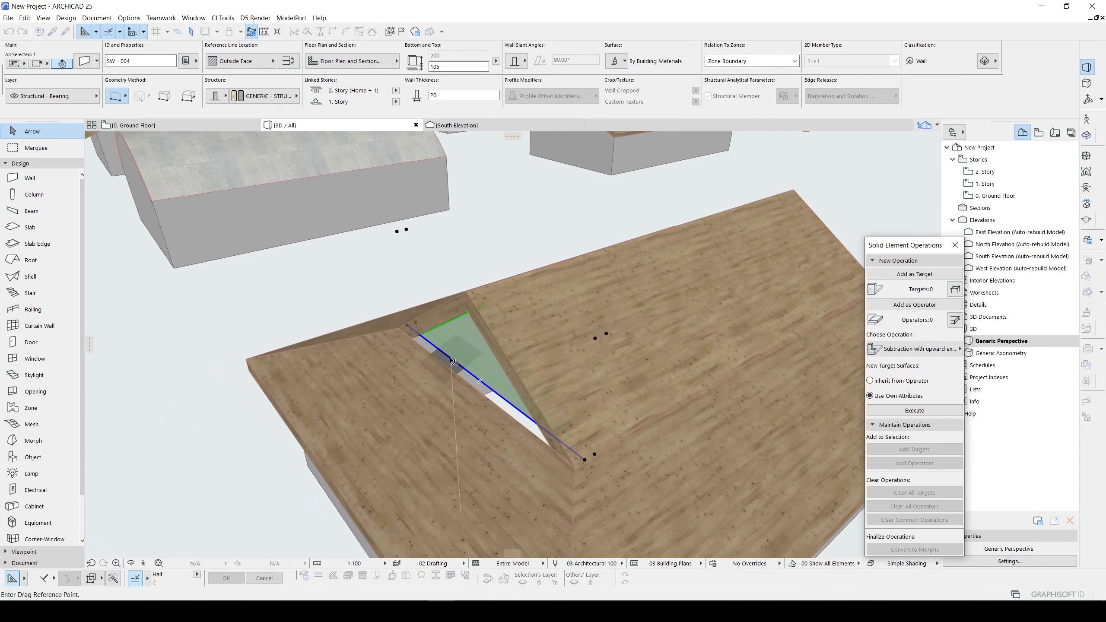
{"action": "left_click", "coordinate": [452, 361]}
{"action": "left_click", "coordinate": [448, 364]}
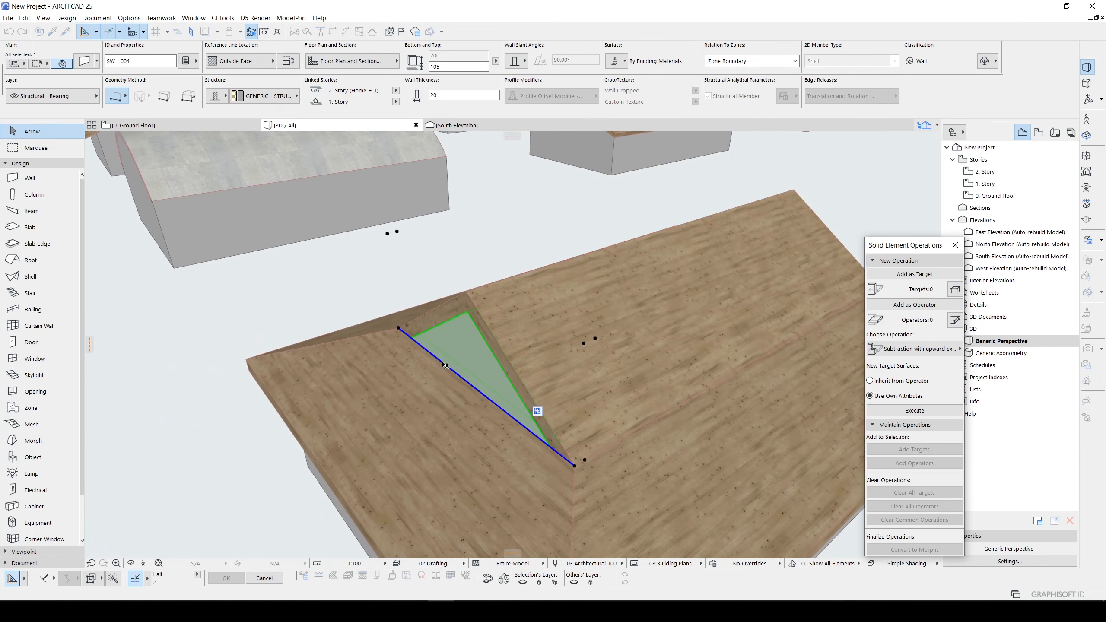
{"action": "middle_click_drag", "start_coordinate": [751, 309], "coordinate": [541, 332], "text": "shift"}
{"action": "key", "text": "Escape"}
Move the trimmed wall at the opposite gable outward by 20
{"action": "left_click", "coordinate": [289, 185]}
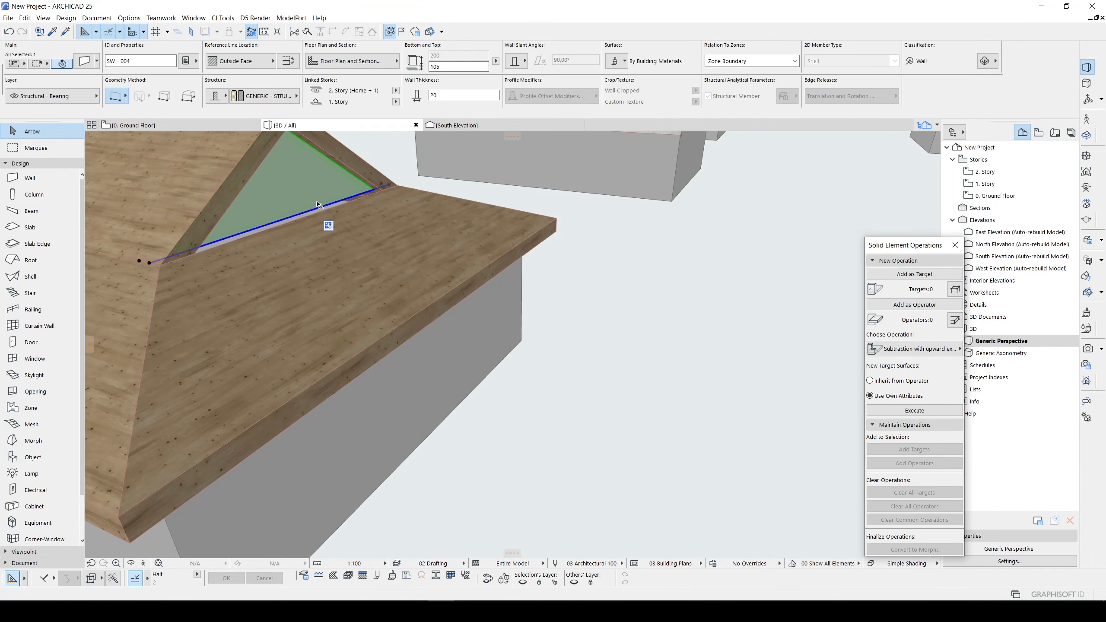
{"action": "middle_click_drag", "start_coordinate": [324, 220], "coordinate": [540, 350], "text": "shift"}
{"action": "key", "text": "ctrl+d"}
{"action": "left_click", "coordinate": [535, 317]}
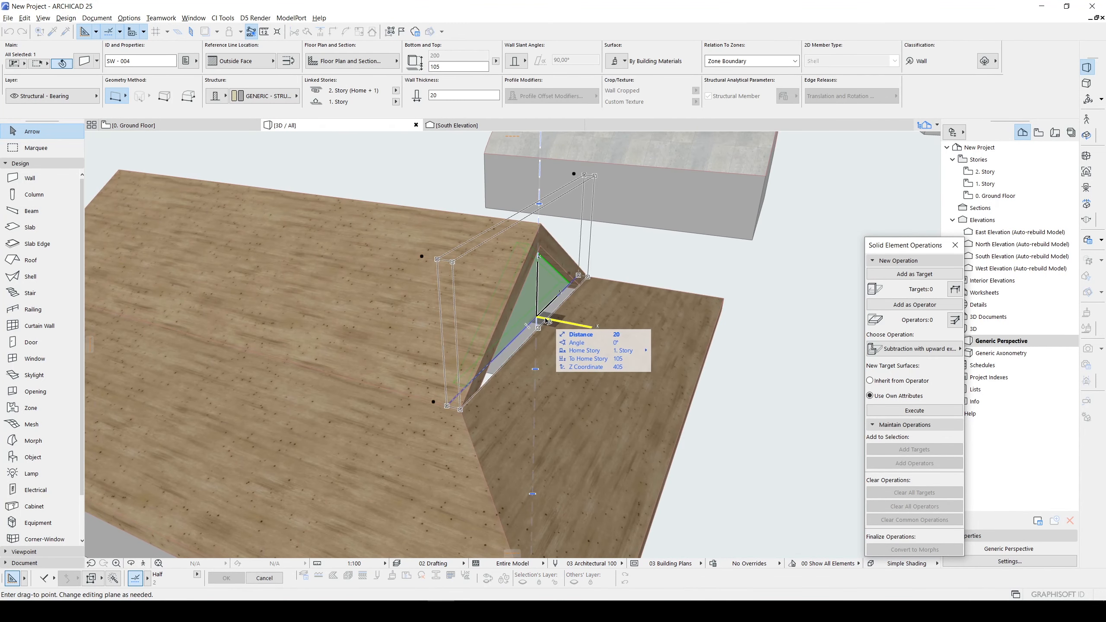
{"action": "left_click", "coordinate": [547, 320]}
{"action": "scroll", "coordinate": [544, 351], "scroll_direction": "down", "scroll_amount": 1}
{"action": "key", "text": "Escape"}
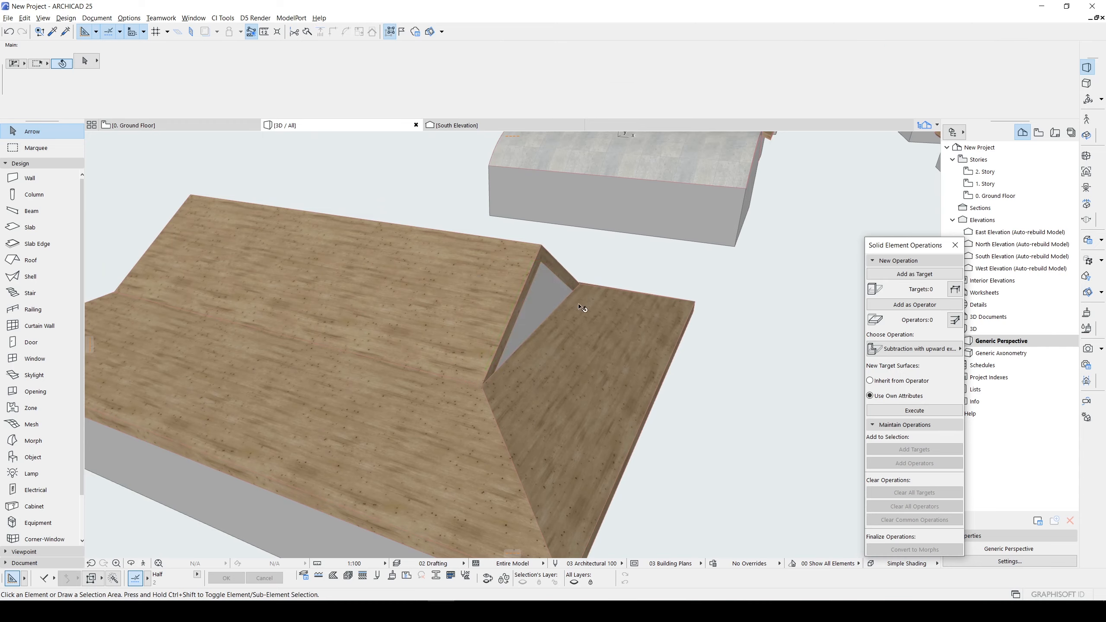
Offset the upper roof's gable edge outward by 40 at this end to form an overhang
{"action": "scroll", "coordinate": [515, 355], "scroll_direction": "up", "scroll_amount": 2}
{"action": "left_click", "coordinate": [487, 300]}
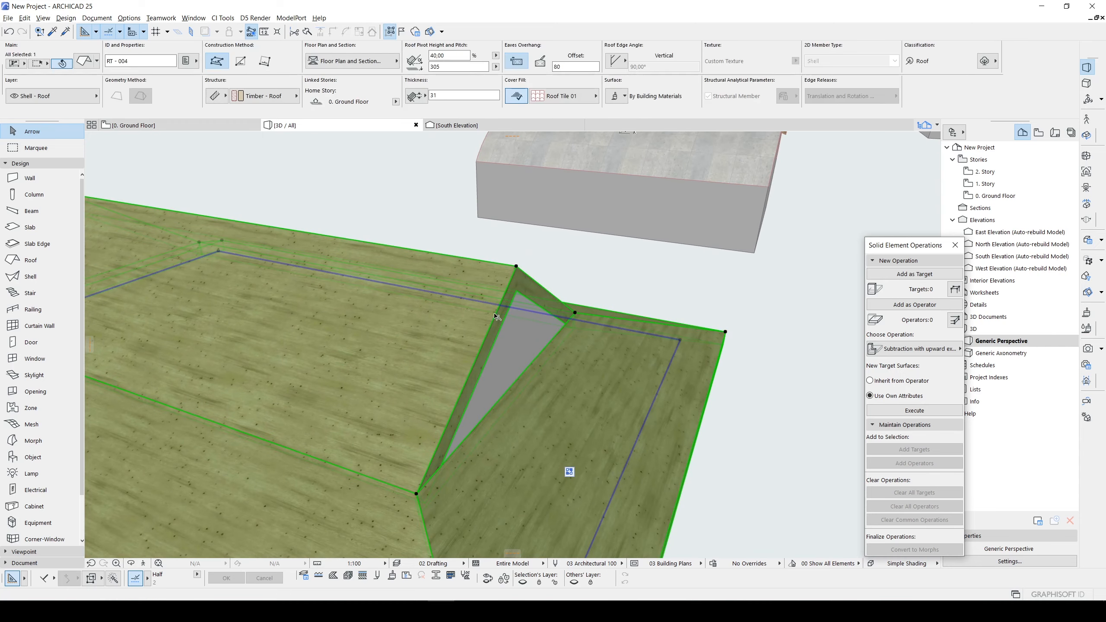
{"action": "left_click", "coordinate": [495, 316]}
{"action": "left_click", "coordinate": [543, 369]}
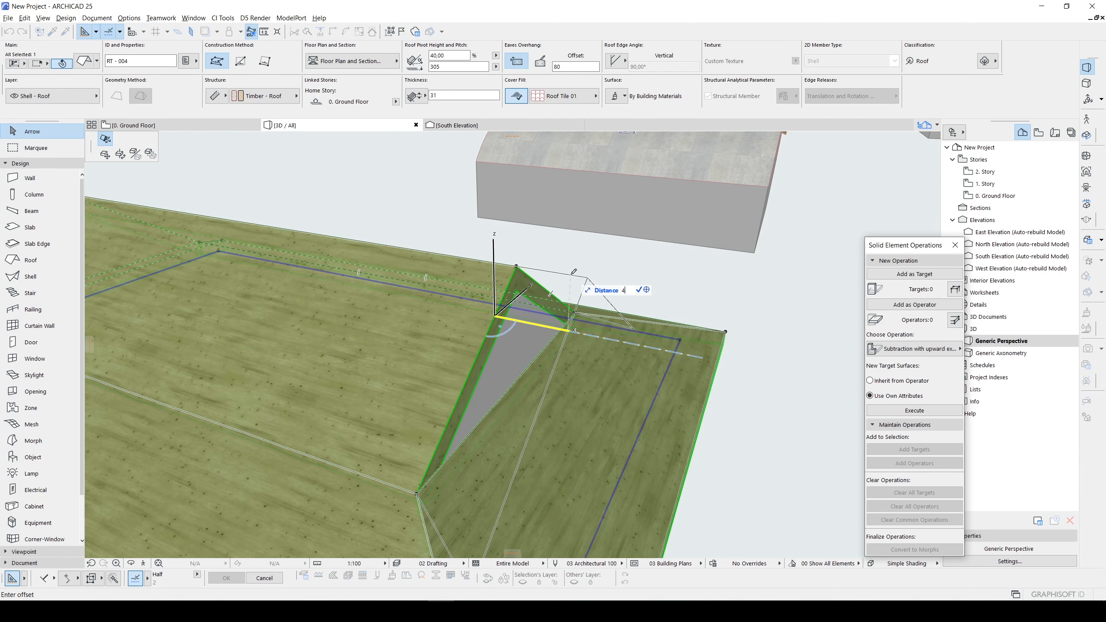
{"action": "type", "text": "40"}
{"action": "key", "text": "Return"}
Offset the upper roof's gable edge outward at the other end to form a matching overhang
{"action": "middle_click_drag", "start_coordinate": [448, 526], "coordinate": [522, 418], "text": "shift"}
{"action": "middle_click_drag", "start_coordinate": [244, 405], "coordinate": [440, 405]}
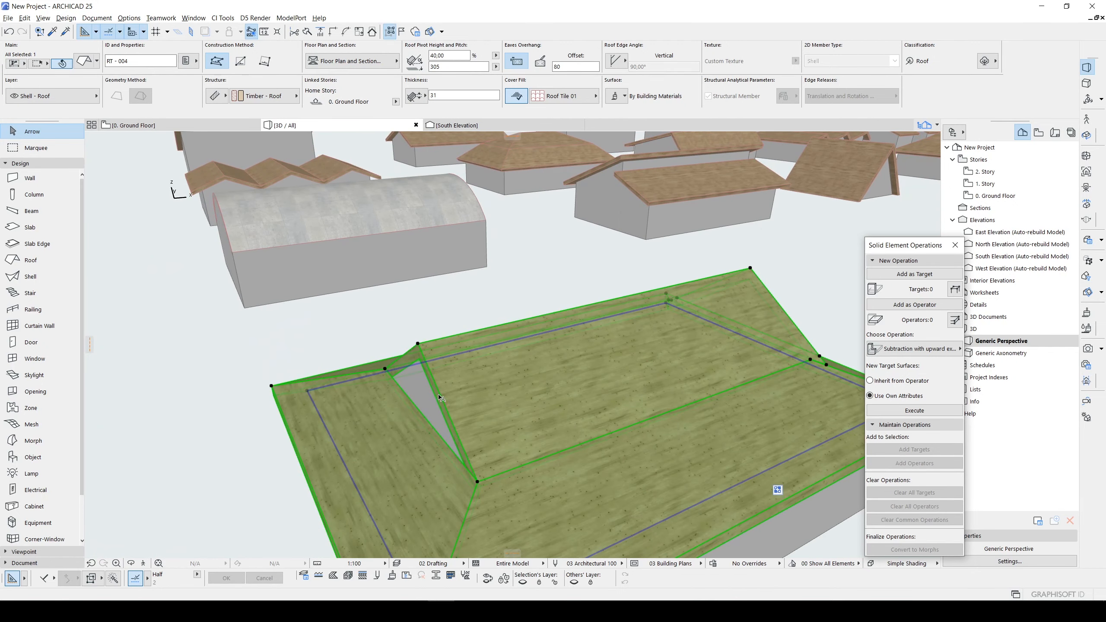
{"action": "left_click", "coordinate": [440, 398]}
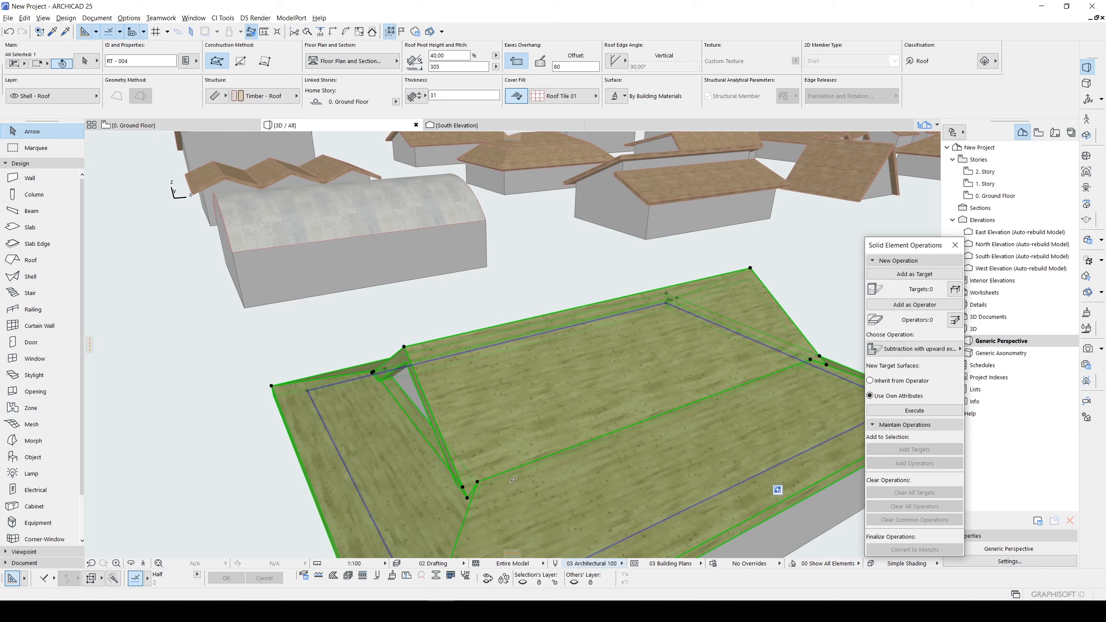
{"action": "middle_click_drag", "start_coordinate": [512, 480], "coordinate": [583, 416], "text": "shift"}
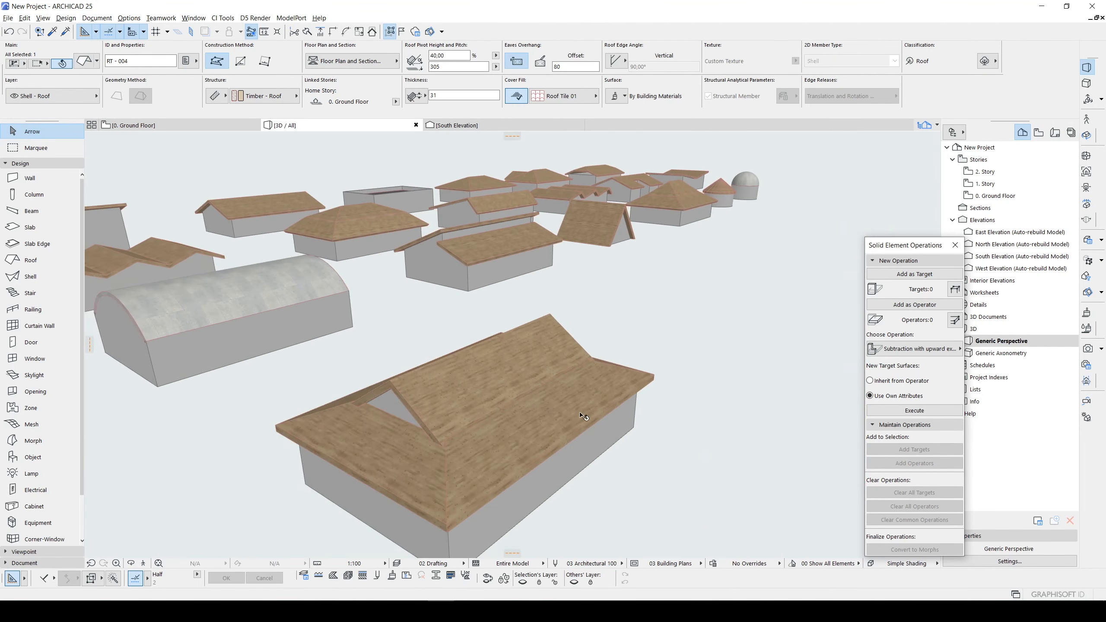
{"action": "left_click", "coordinate": [718, 431]}
Draw a multi-plane roof through the four outer corners of the open rectangular wall building, using the Dutch gable roof's settings
{"action": "middle_click_drag", "start_coordinate": [718, 432], "coordinate": [367, 418], "text": "shift"}
{"action": "middle_click_drag", "start_coordinate": [469, 390], "coordinate": [619, 389], "text": "shift"}
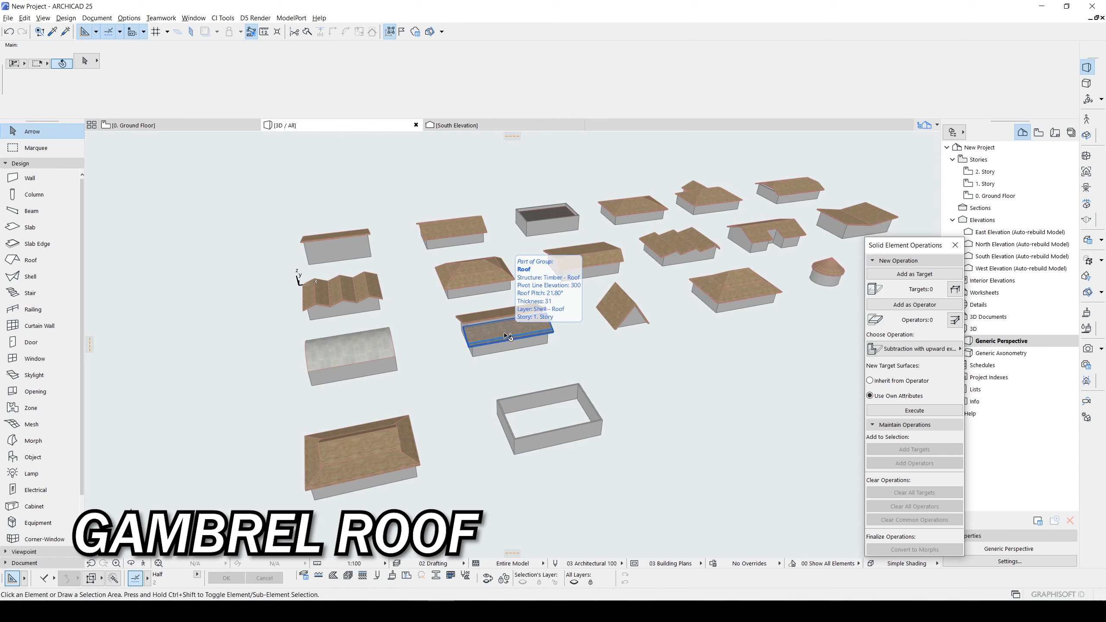
{"action": "scroll", "coordinate": [537, 358], "scroll_direction": "up", "scroll_amount": 3}
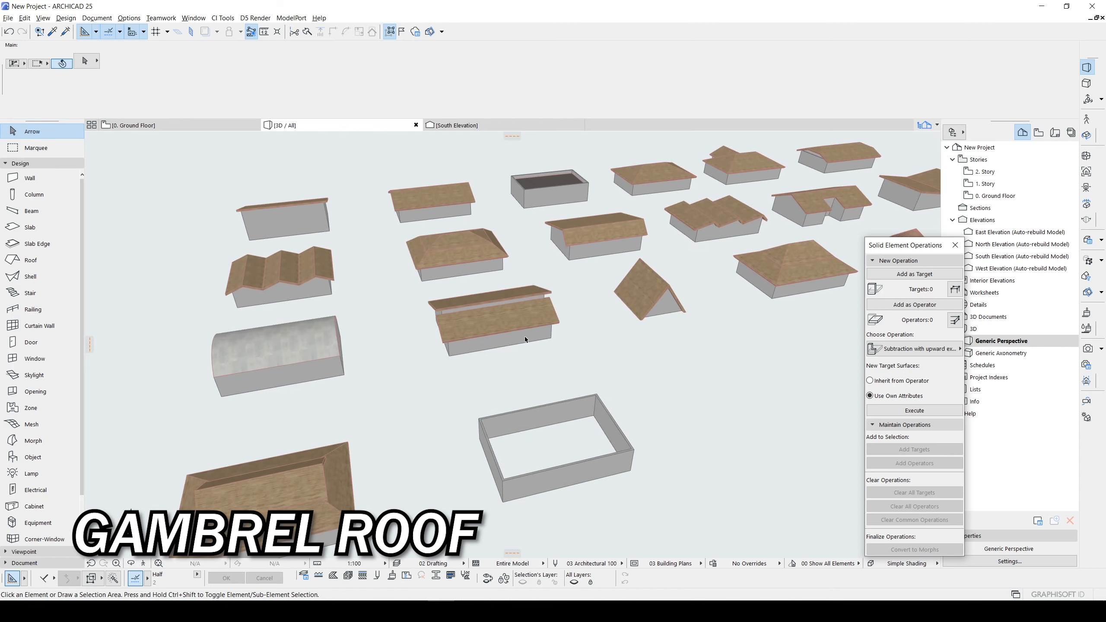
{"action": "scroll", "coordinate": [336, 448], "scroll_direction": "up", "scroll_amount": 2}
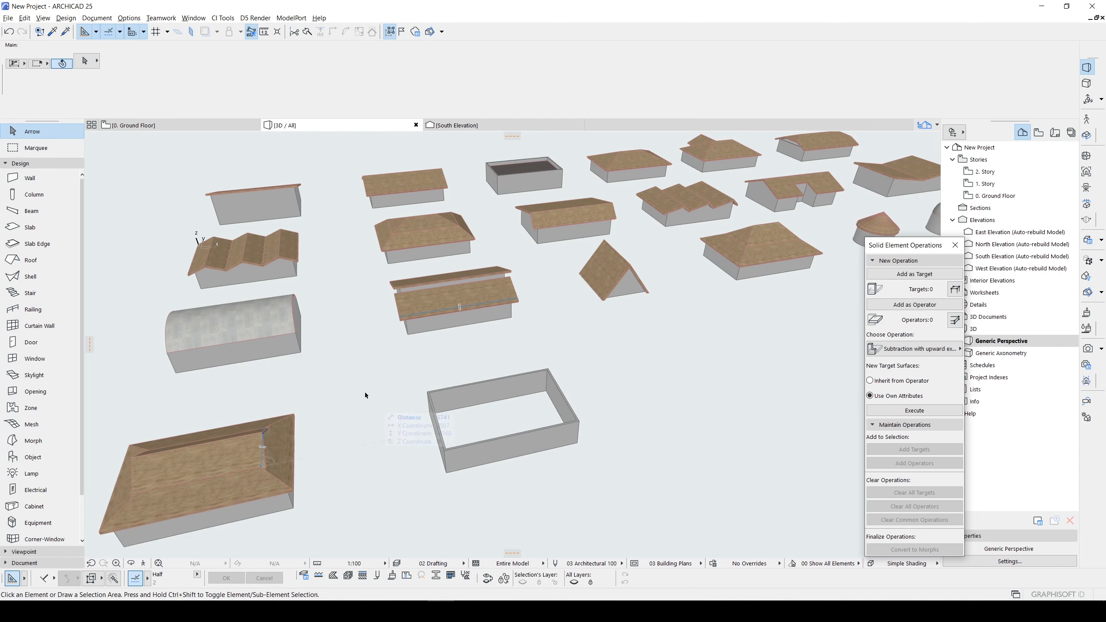
{"action": "left_click", "coordinate": [283, 432], "text": "alt"}
{"action": "scroll", "coordinate": [439, 421], "scroll_direction": "up", "scroll_amount": 3}
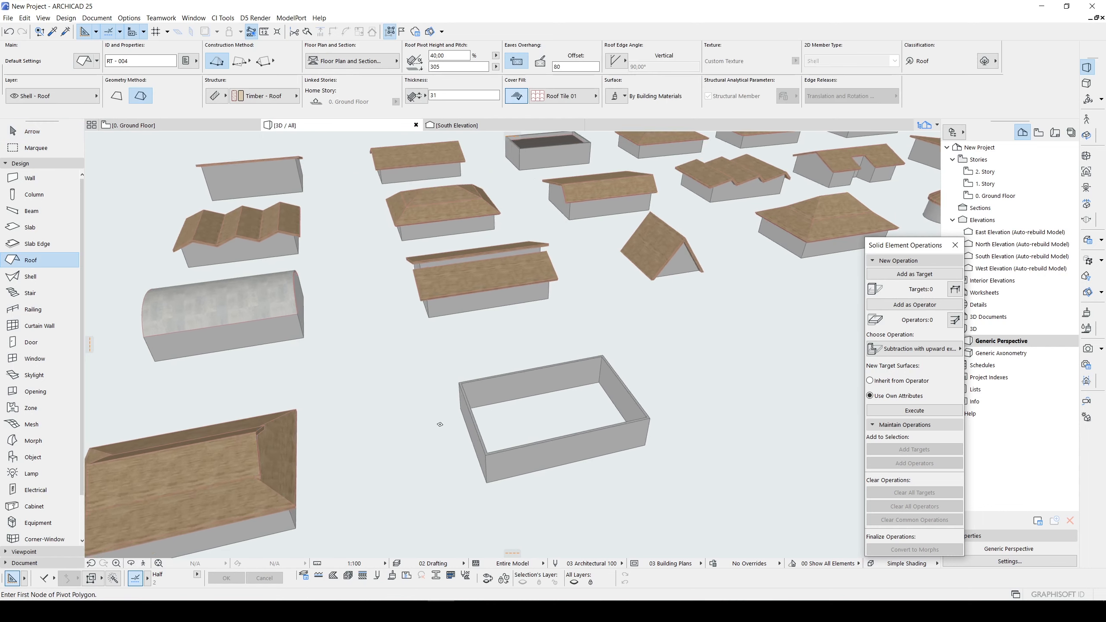
{"action": "left_click", "coordinate": [462, 373]}
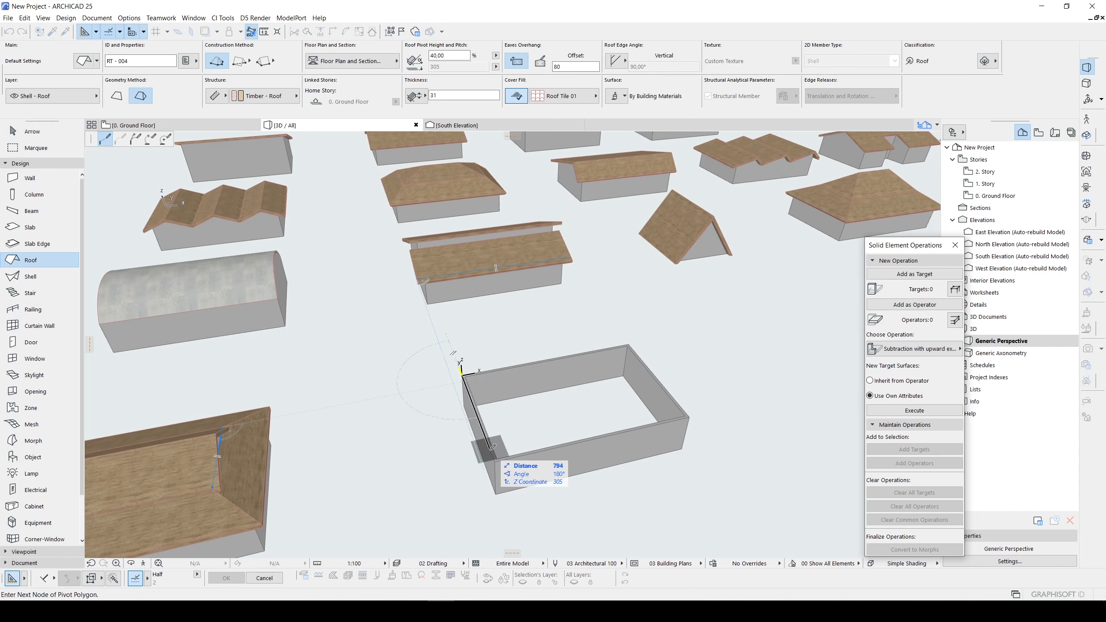
{"action": "scroll", "coordinate": [498, 462], "scroll_direction": "up", "scroll_amount": 2}
{"action": "left_click", "coordinate": [497, 462]}
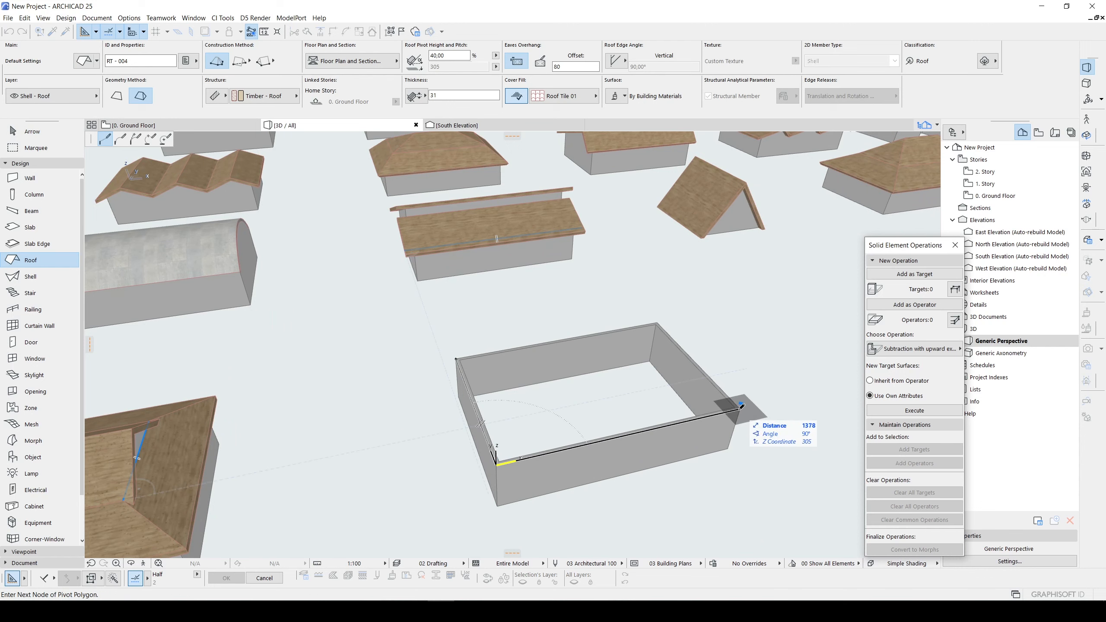
{"action": "left_click", "coordinate": [740, 408]}
{"action": "left_click", "coordinate": [661, 319]}
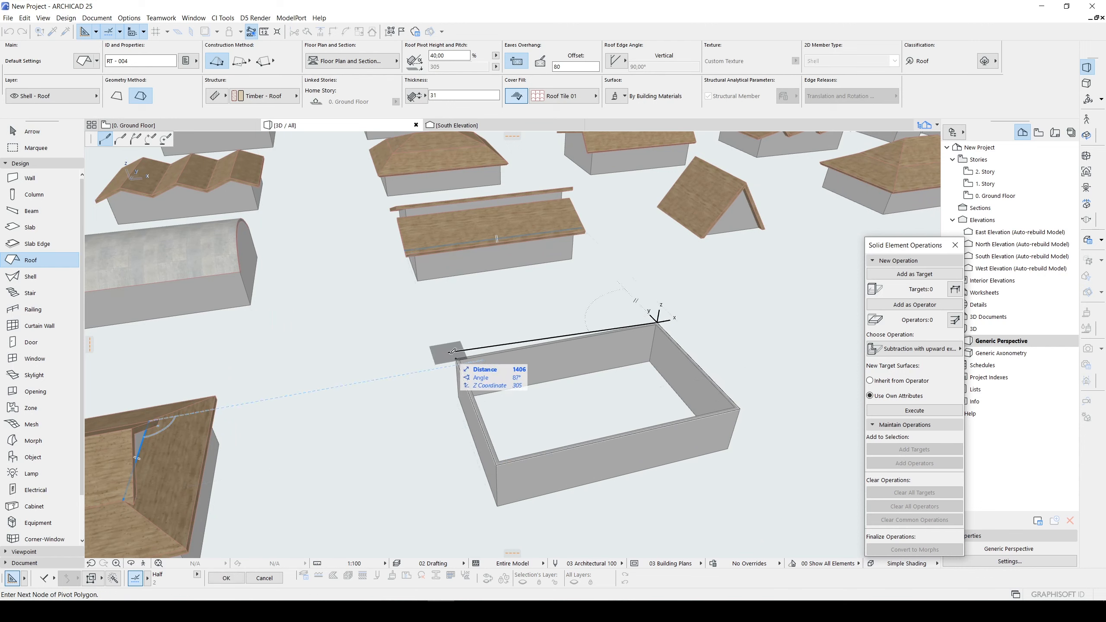
{"action": "left_click", "coordinate": [455, 358]}
{"action": "middle_click_drag", "start_coordinate": [456, 357], "coordinate": [560, 434], "text": "shift"}
Change the new roof's lower plane at one short end to a gable, applied to that plane only
{"action": "left_click", "coordinate": [555, 400]}
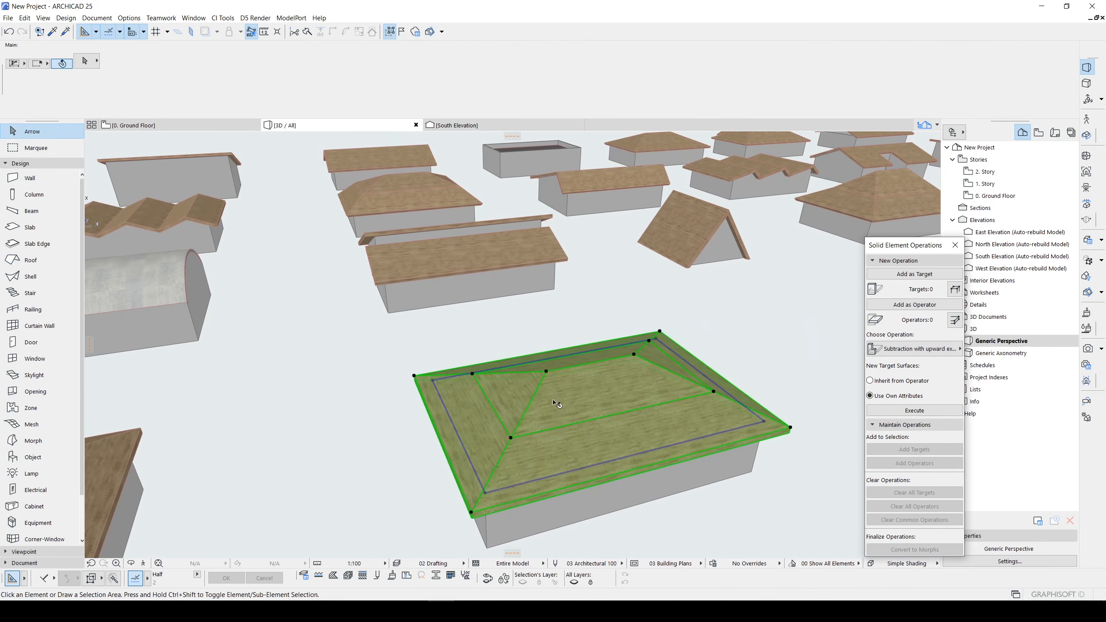
{"action": "middle_click_drag", "start_coordinate": [493, 408], "coordinate": [451, 355], "text": "shift"}
{"action": "scroll", "coordinate": [392, 382], "scroll_direction": "down", "scroll_amount": 1}
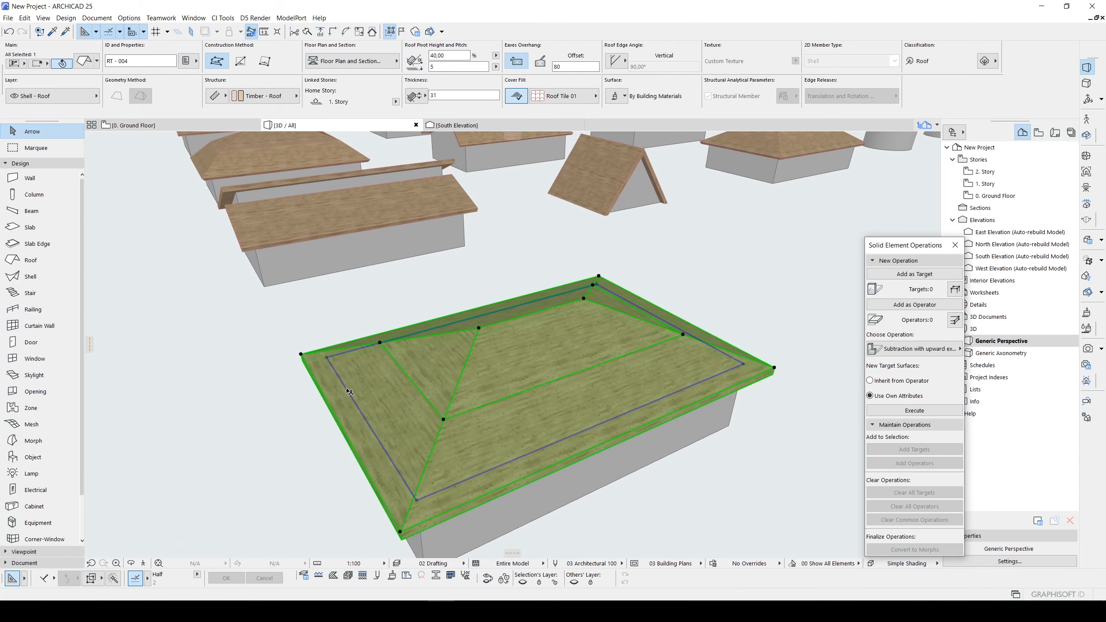
{"action": "left_click", "coordinate": [349, 390]}
{"action": "left_click", "coordinate": [218, 140]}
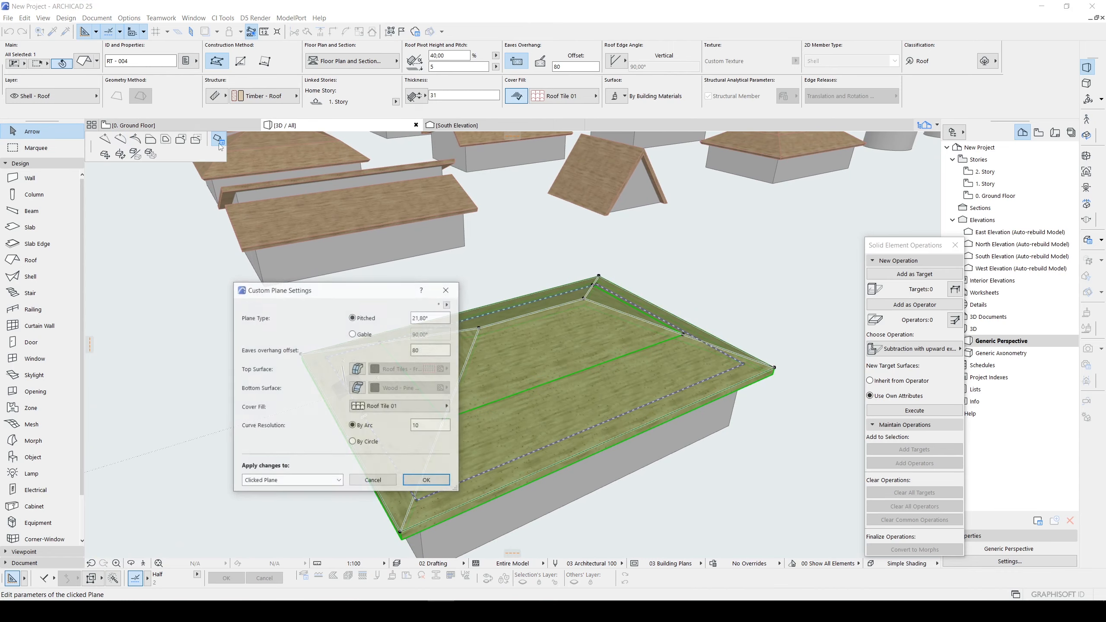
{"action": "left_click", "coordinate": [427, 480]}
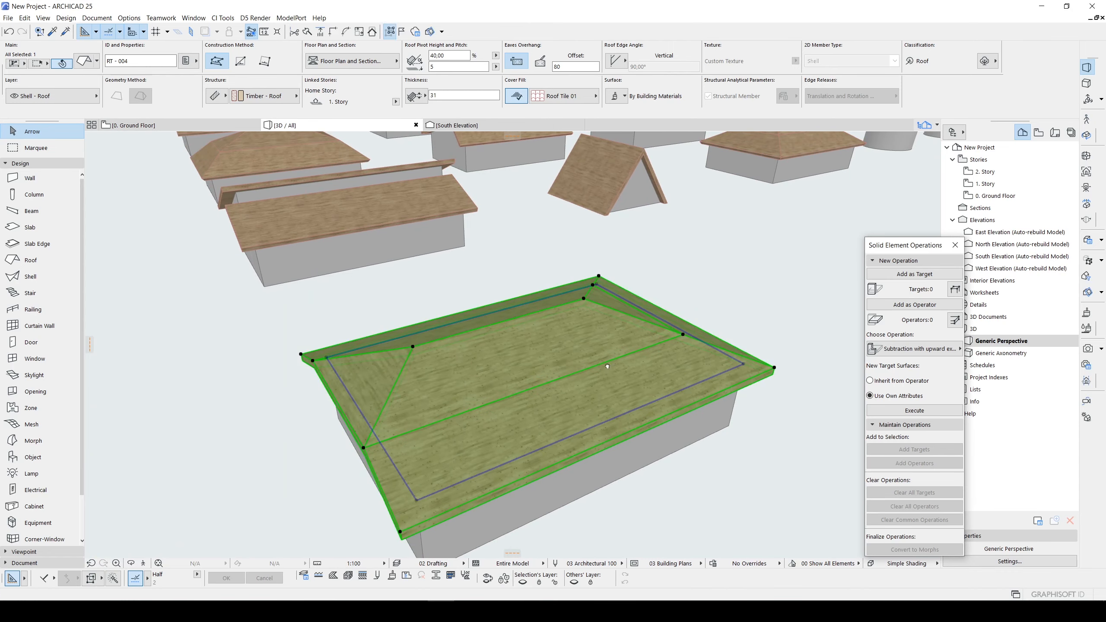
Change the lower roof plane at the opposite short end to a 90° gable with an overhang of 80
{"action": "middle_click_drag", "start_coordinate": [434, 484], "coordinate": [730, 390], "text": "shift"}
{"action": "left_click", "coordinate": [730, 394]}
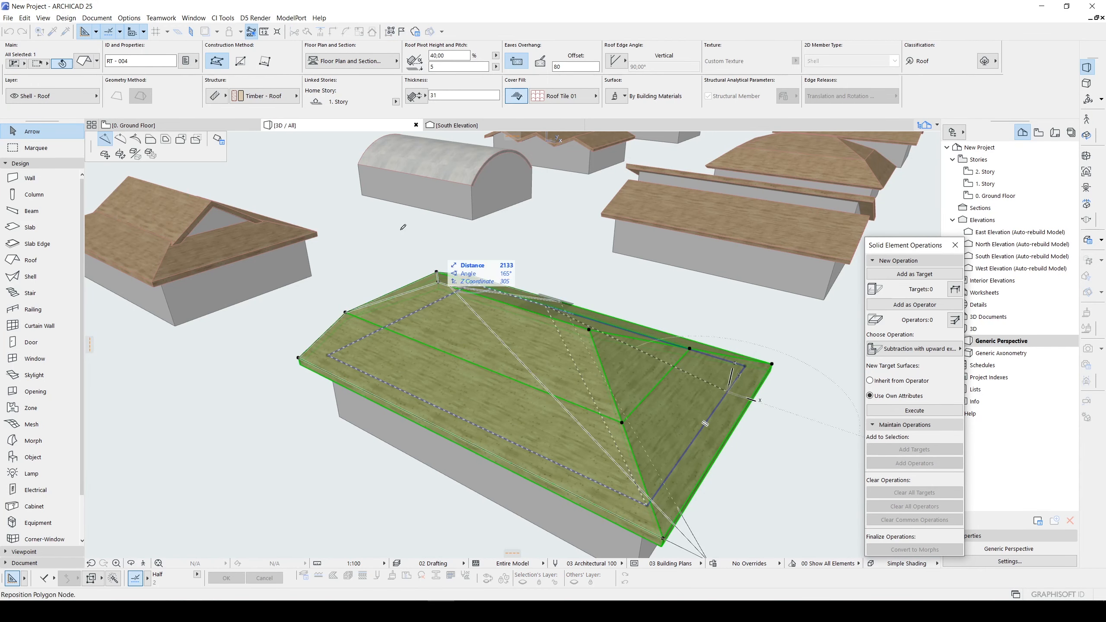
{"action": "left_click", "coordinate": [219, 140]}
{"action": "left_click", "coordinate": [733, 338]}
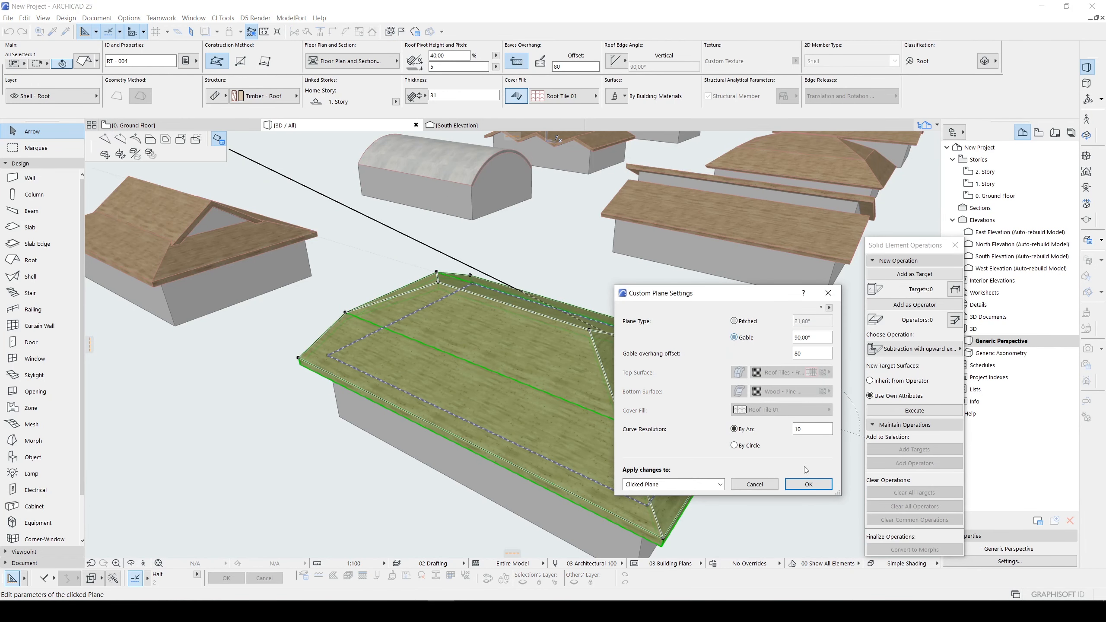
{"action": "left_click", "coordinate": [808, 483]}
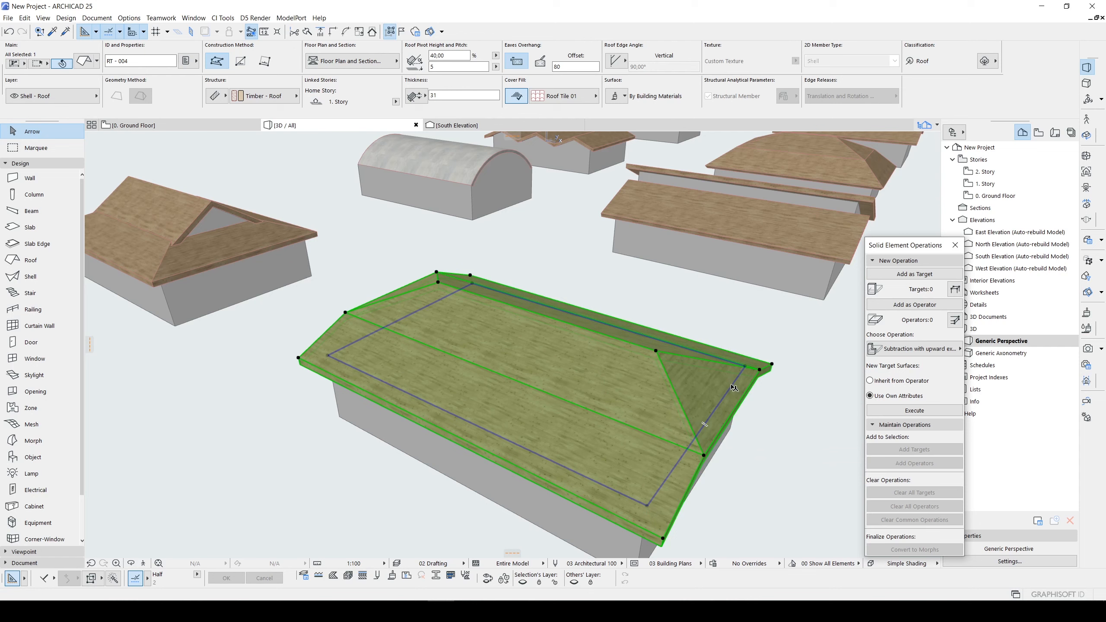
Change the remaining upper hip plane at this short end to a 90° gable with an overhang of 80
{"action": "middle_click_drag", "start_coordinate": [732, 395], "coordinate": [638, 382], "text": "shift"}
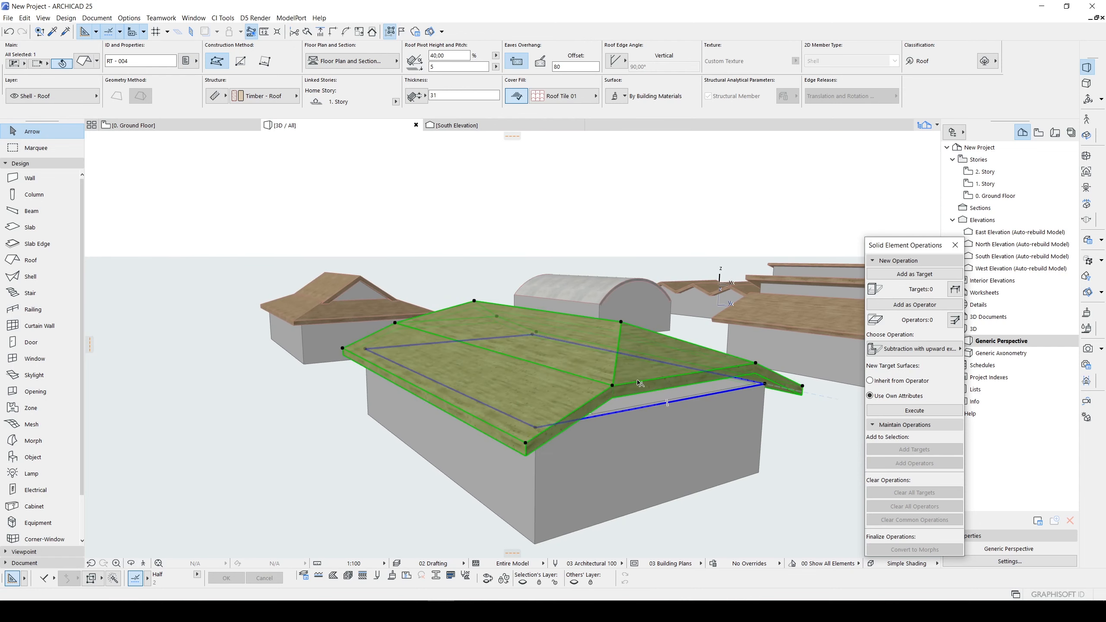
{"action": "left_click", "coordinate": [638, 408]}
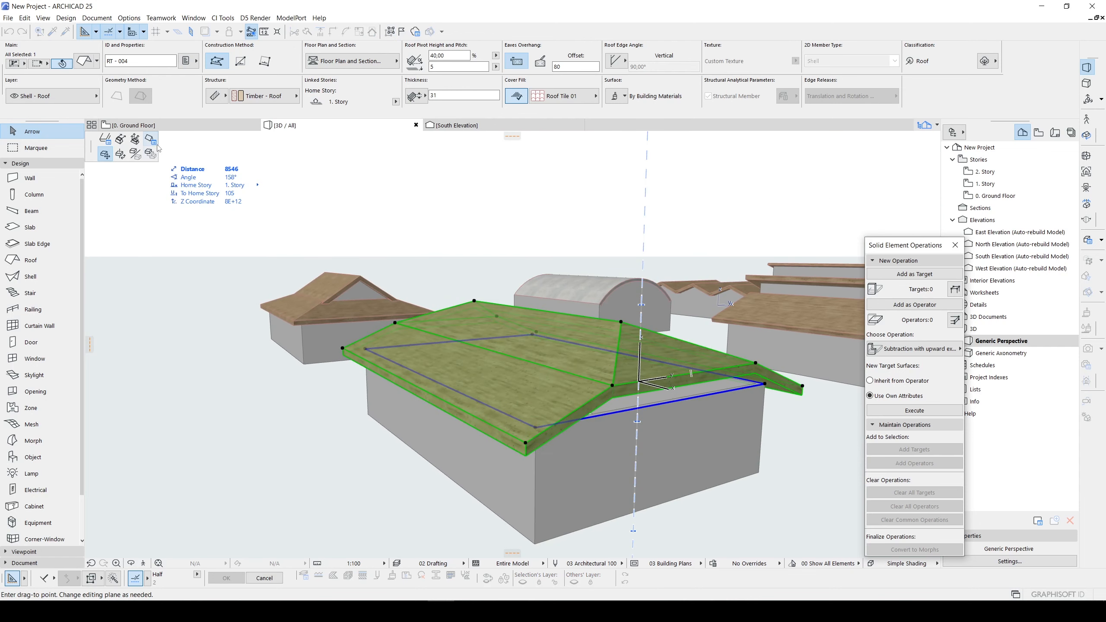
{"action": "left_click", "coordinate": [150, 140]}
{"action": "left_click", "coordinate": [646, 327]}
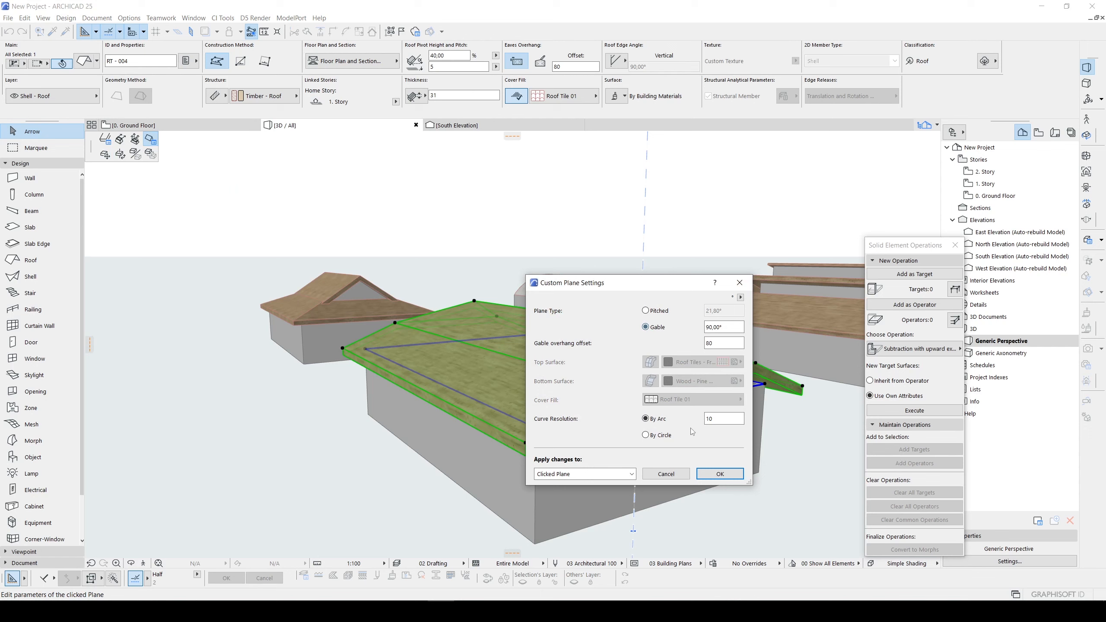
{"action": "left_click", "coordinate": [711, 476]}
Change the upper hip plane at the other short end to a 90° gable as well, applied to that plane only
{"action": "middle_click_drag", "start_coordinate": [711, 476], "coordinate": [465, 426], "text": "shift"}
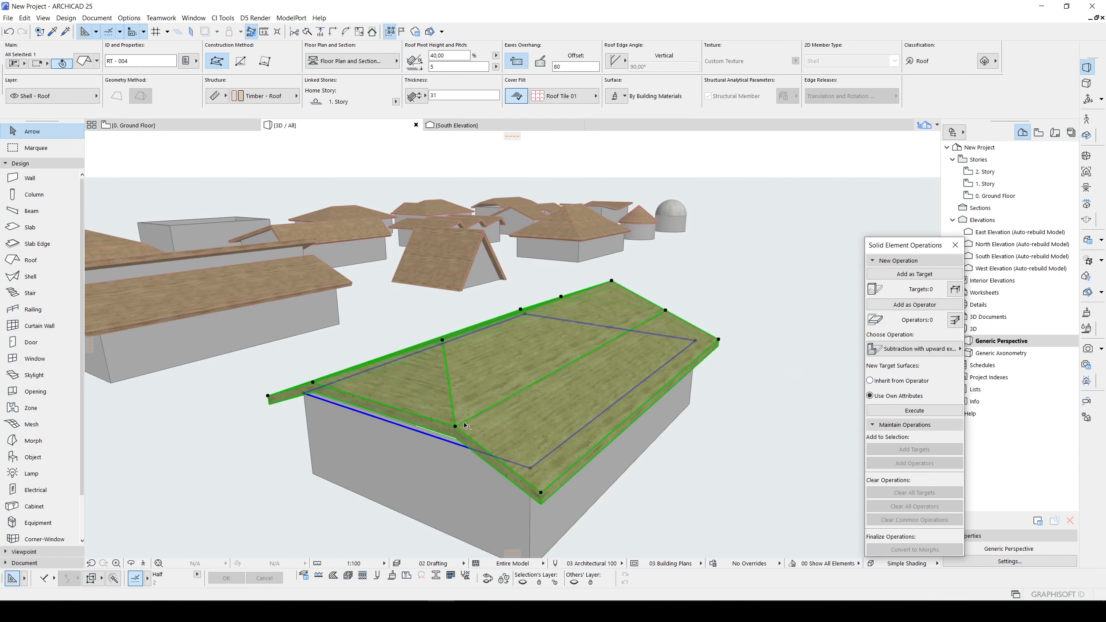
{"action": "left_click", "coordinate": [435, 423]}
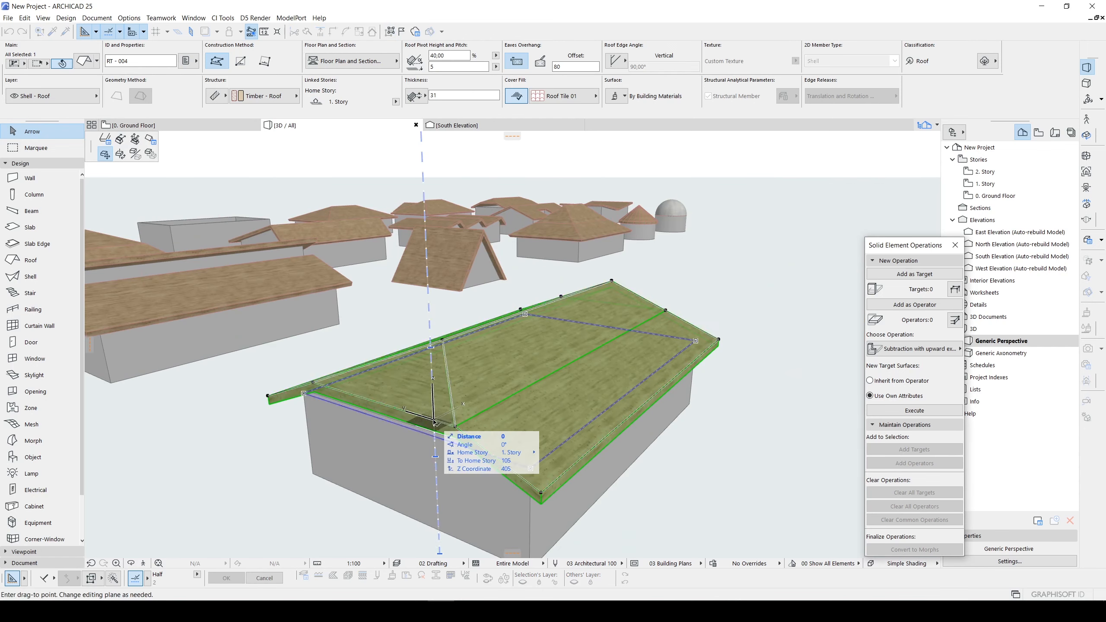
{"action": "left_click", "coordinate": [151, 140]}
{"action": "left_click", "coordinate": [451, 368]}
{"action": "left_click", "coordinate": [513, 510]}
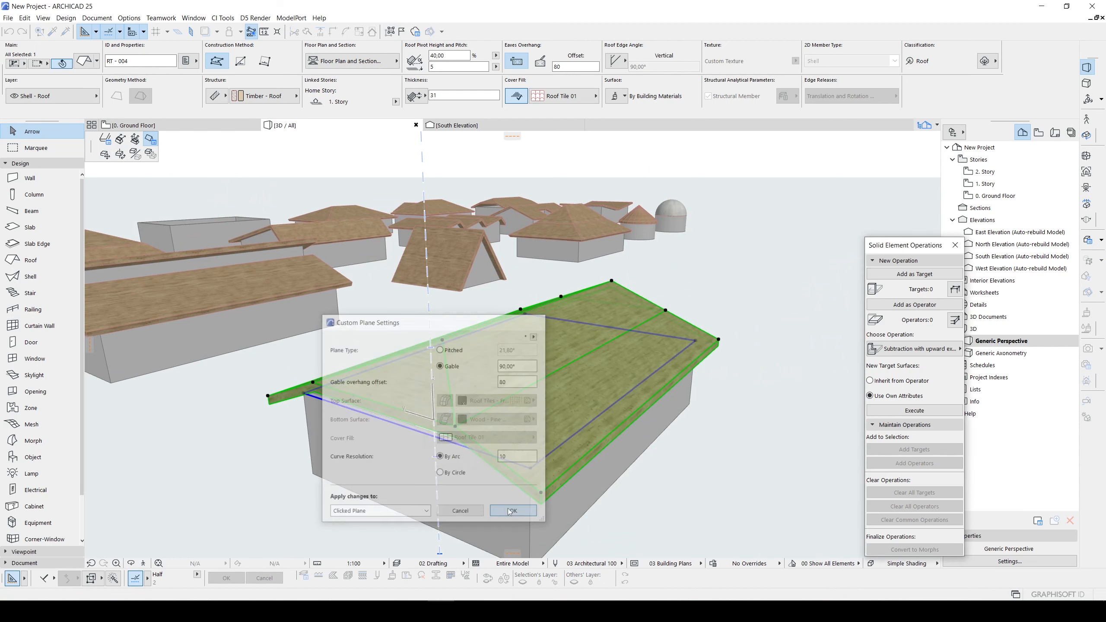
{"action": "middle_click_drag", "start_coordinate": [517, 510], "coordinate": [590, 403], "text": "shift"}
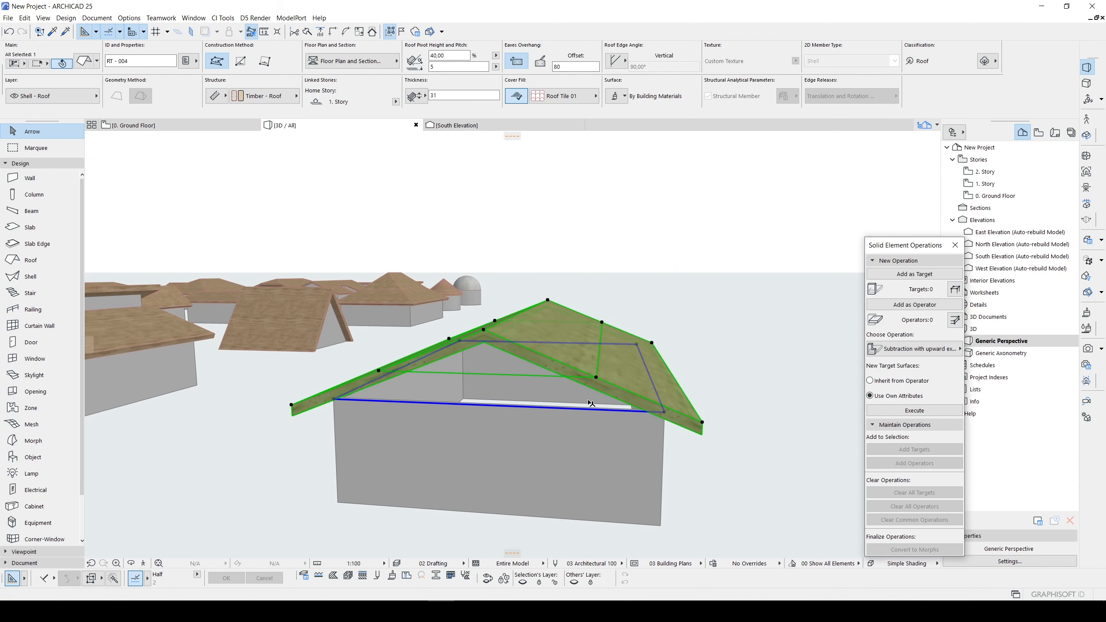
{"action": "left_click", "coordinate": [596, 377]}
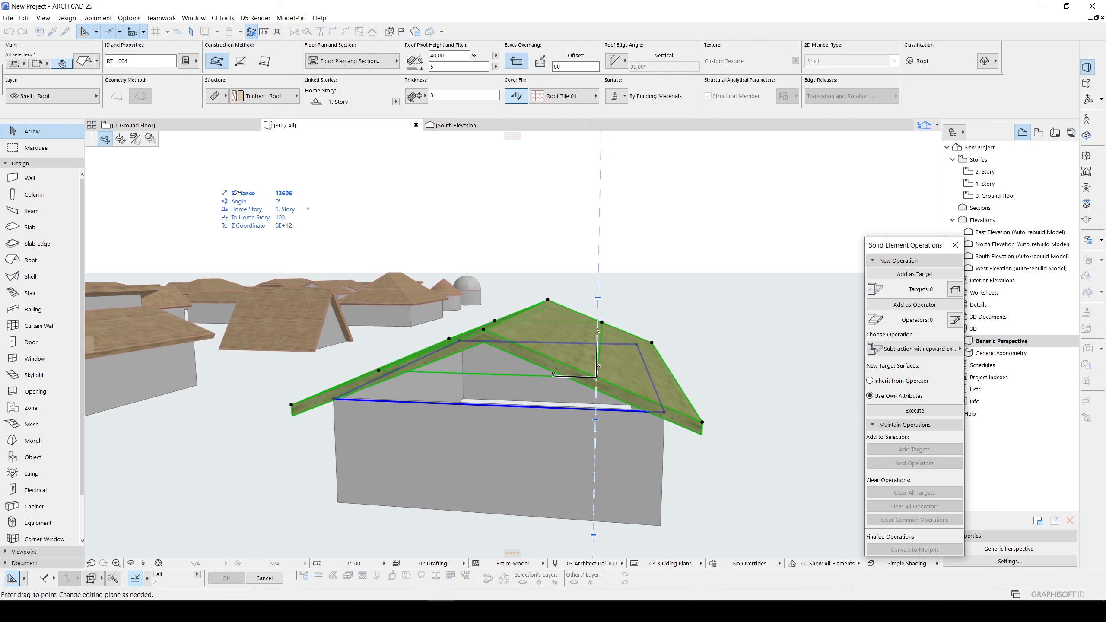
{"action": "key", "text": "Escape"}
{"action": "left_click", "coordinate": [613, 386]}
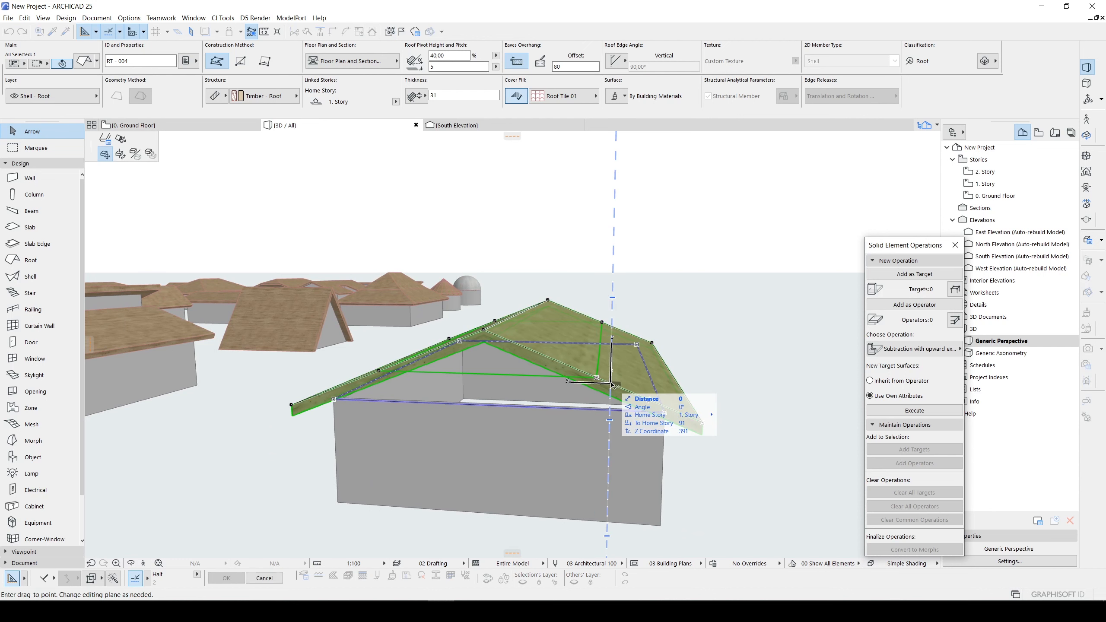
{"action": "key", "text": "Escape"}
Set the pitch of the gambrel roof's lower level to 80% in its multi-plane geometry settings
{"action": "middle_click_drag", "start_coordinate": [611, 385], "coordinate": [570, 383], "text": "shift"}
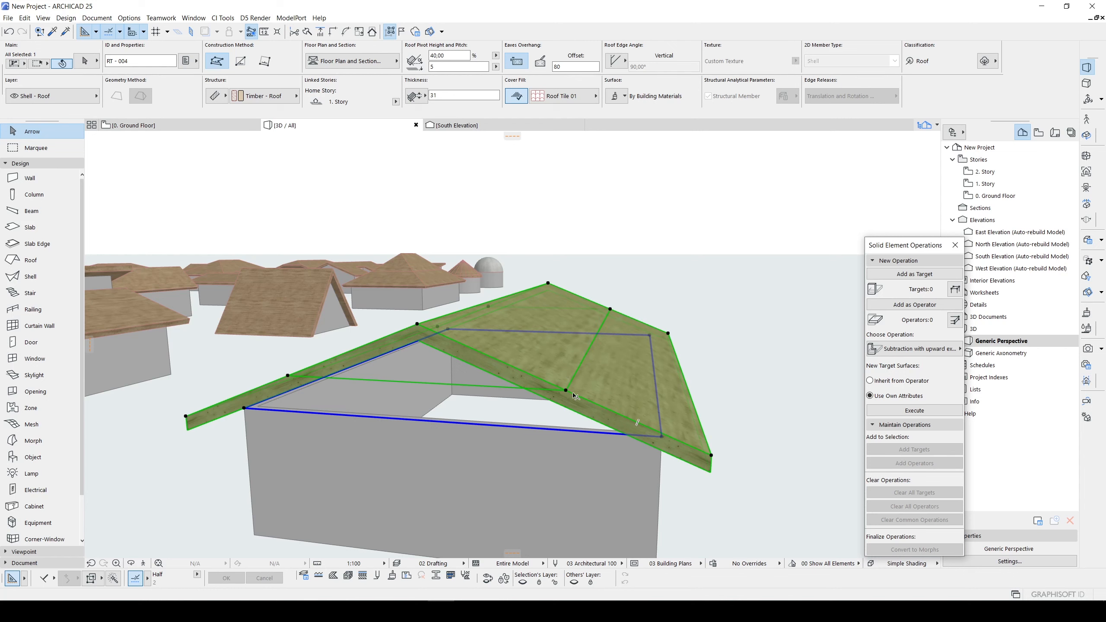
{"action": "double_click", "coordinate": [559, 380]}
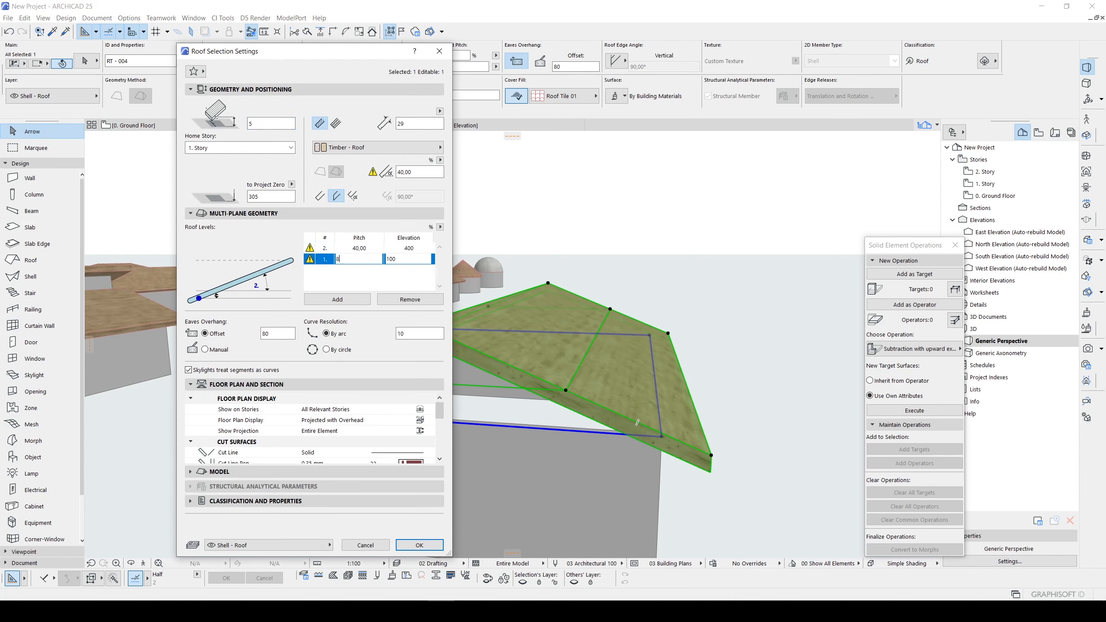
{"action": "key", "text": "Return"}
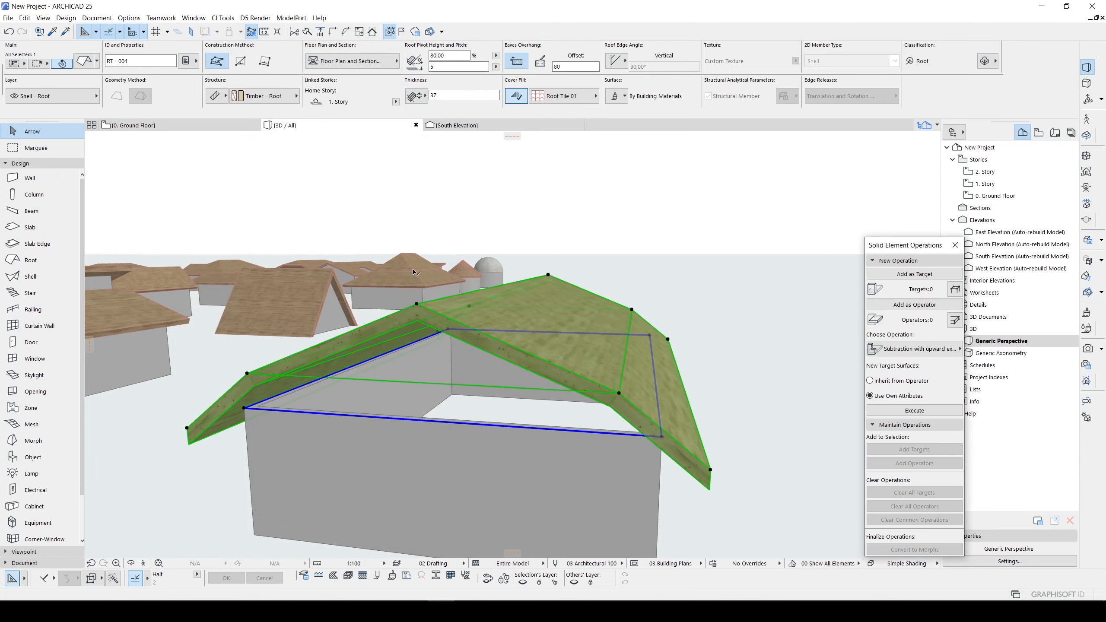
{"action": "middle_click_drag", "start_coordinate": [455, 298], "coordinate": [510, 307]}
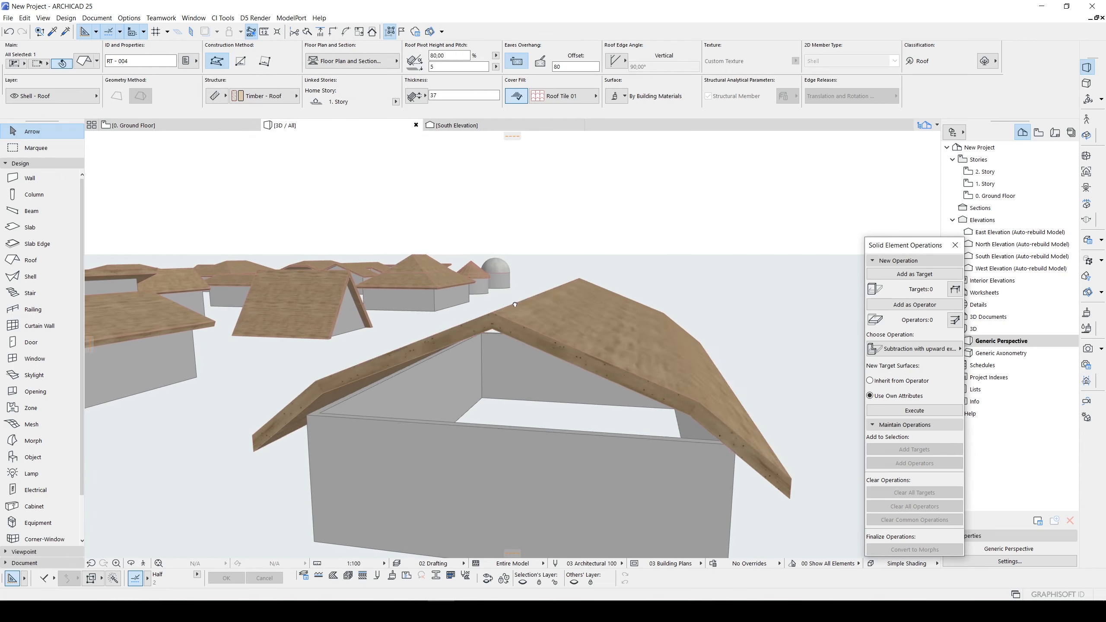
Try to raise the break between the gambrel roof's lower and upper planes by about 66
{"action": "left_click", "coordinate": [694, 403]}
{"action": "key", "text": "Escape"}
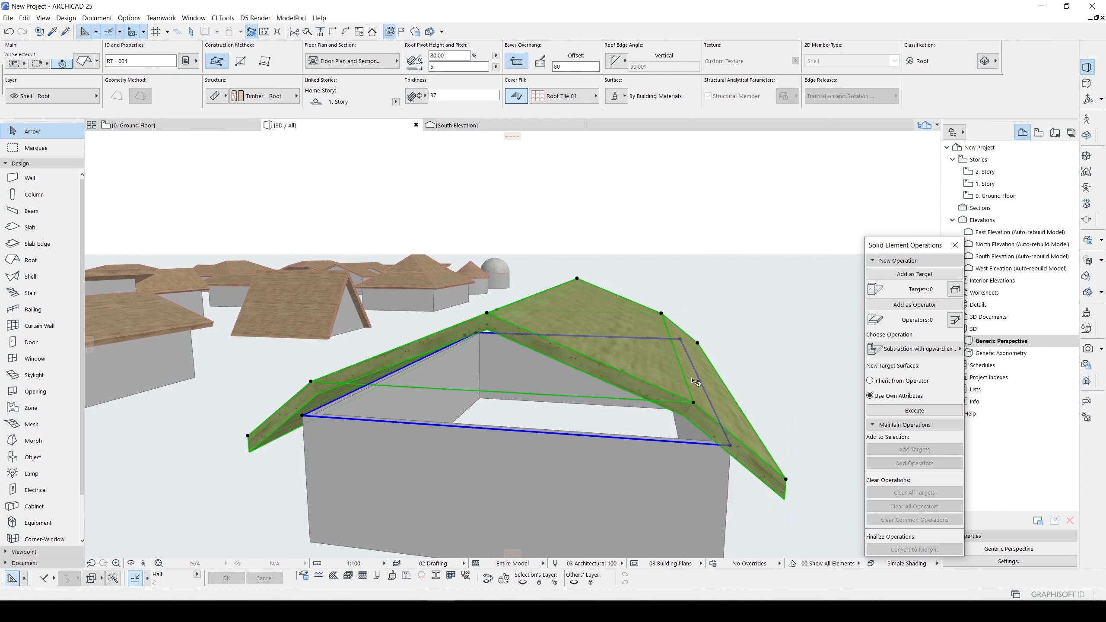
{"action": "left_click", "coordinate": [686, 379]}
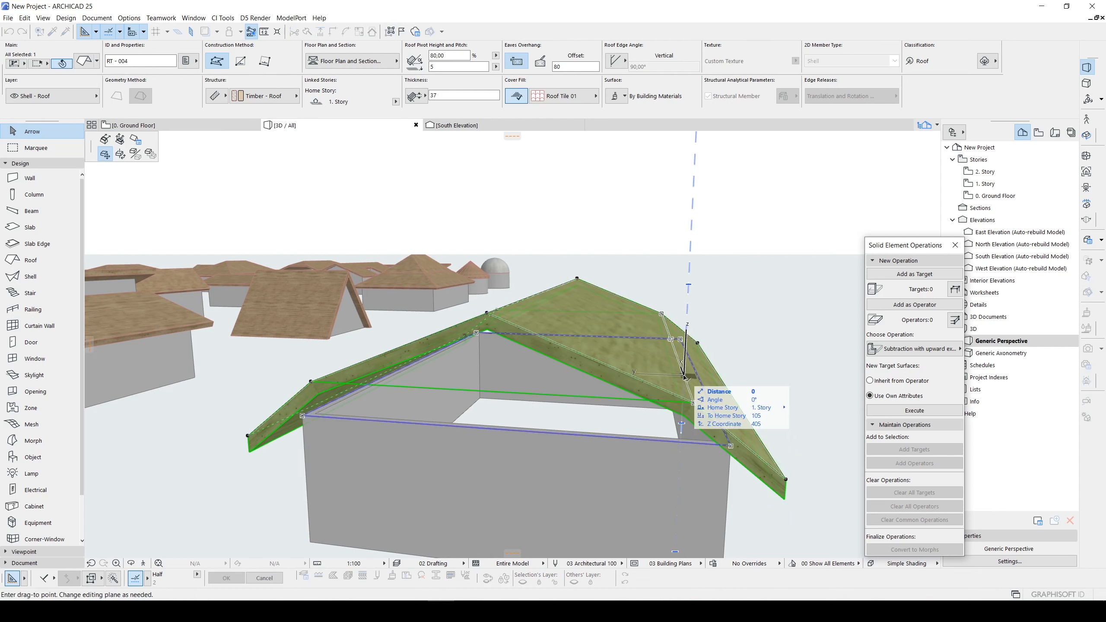
{"action": "left_click", "coordinate": [120, 139]}
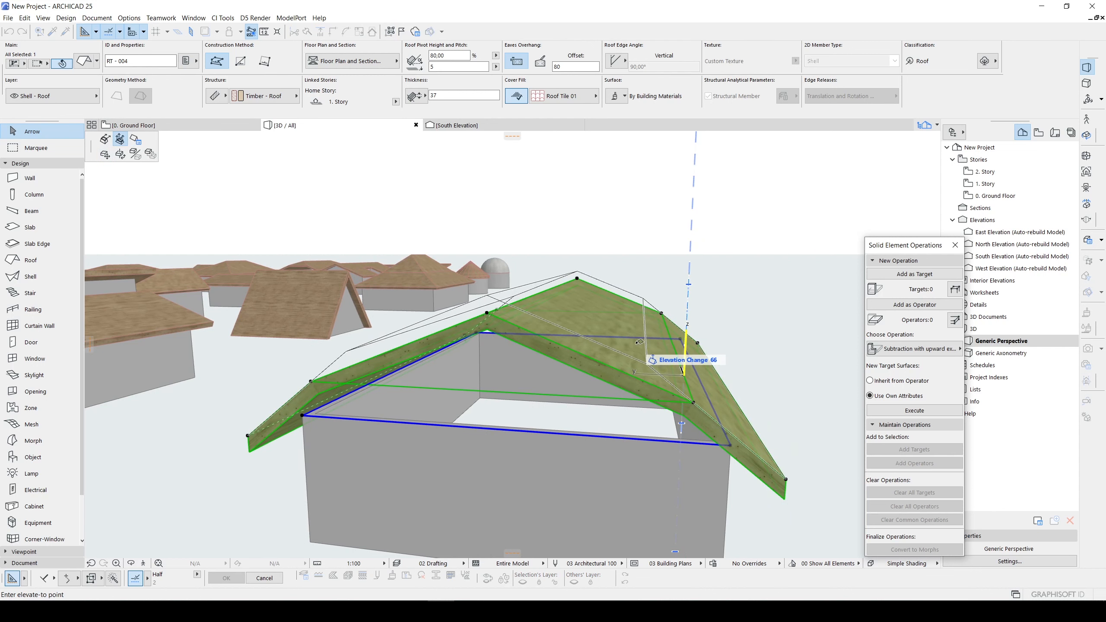
{"action": "left_click", "coordinate": [640, 339]}
{"action": "scroll", "coordinate": [576, 338], "scroll_direction": "down", "scroll_amount": 2}
{"action": "key", "text": "ctrl+z"}
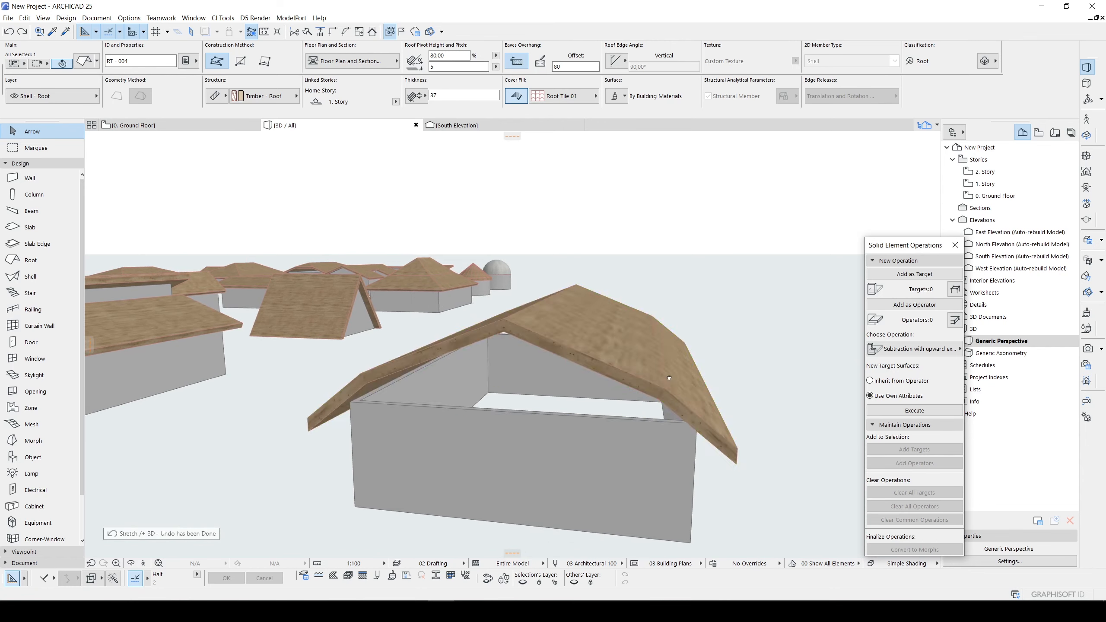
Raise the break line between the gambrel roof's steep lower planes and its upper planes slightly
{"action": "middle_click_drag", "start_coordinate": [669, 377], "coordinate": [511, 338], "text": "shift"}
{"action": "left_click", "coordinate": [498, 321]}
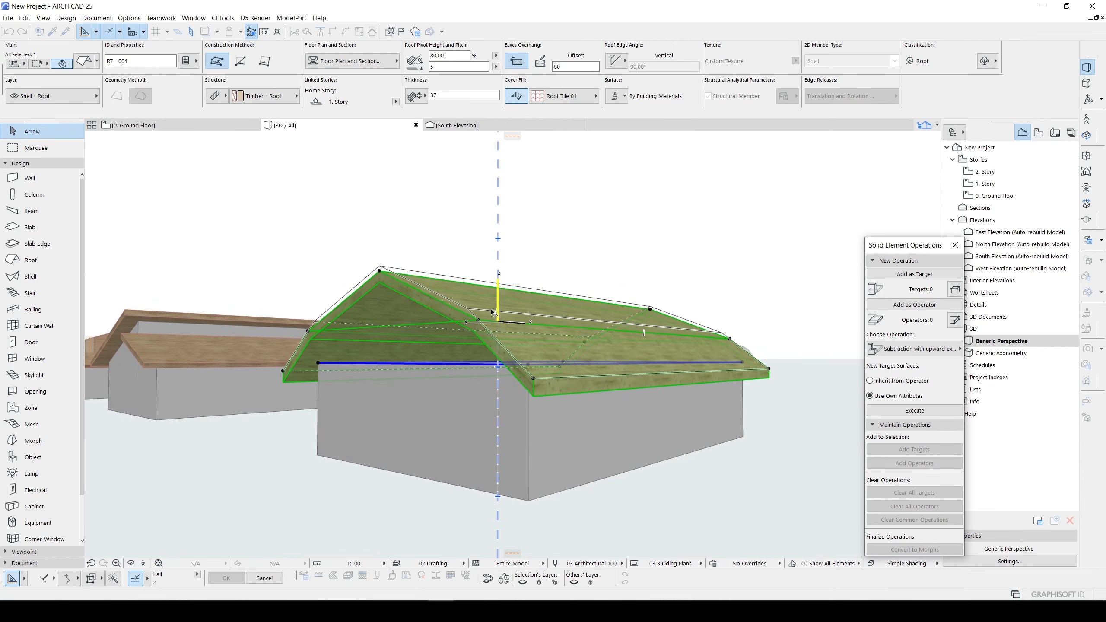
{"action": "left_click", "coordinate": [494, 300]}
{"action": "middle_click_drag", "start_coordinate": [494, 301], "coordinate": [450, 342], "text": "shift"}
{"action": "scroll", "coordinate": [444, 328], "scroll_direction": "up", "scroll_amount": 5}
{"action": "scroll", "coordinate": [452, 328], "scroll_direction": "down", "scroll_amount": 5}
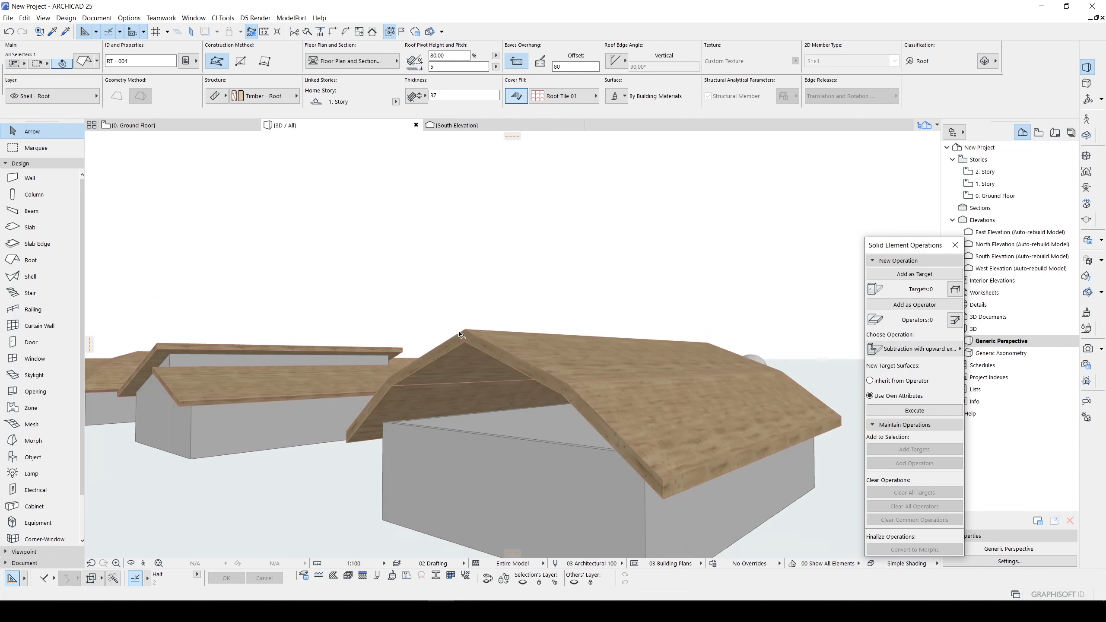
Lower the gambrel roof's ridge from its gable-end point to flatten the upper planes
{"action": "scroll", "coordinate": [466, 328], "scroll_direction": "up", "scroll_amount": 4}
{"action": "left_click", "coordinate": [470, 325]}
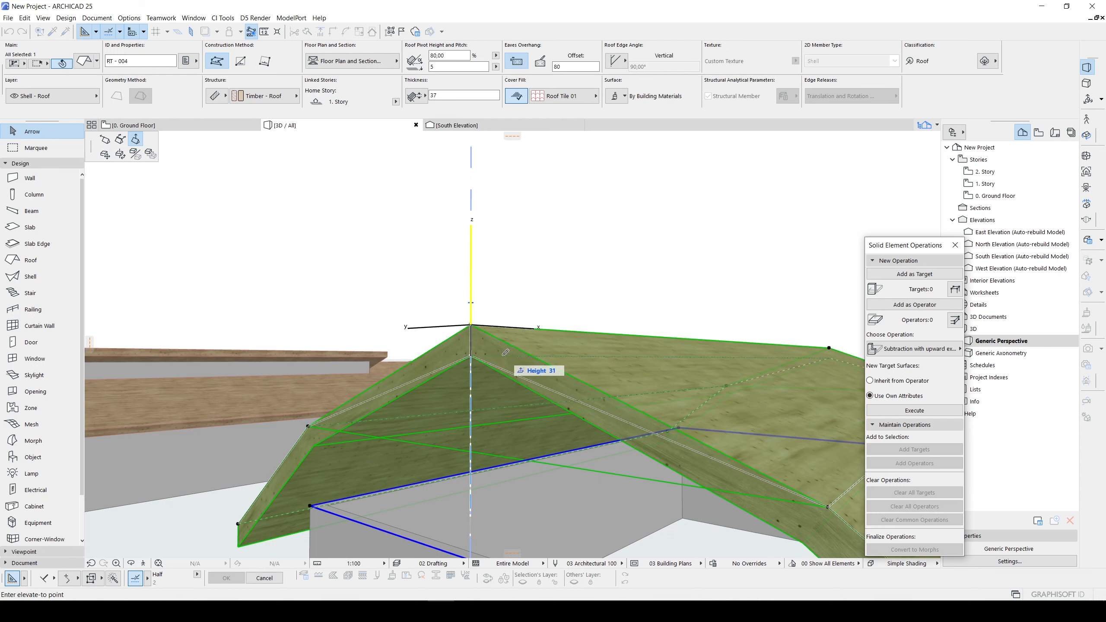
{"action": "left_click", "coordinate": [496, 377]}
{"action": "scroll", "coordinate": [497, 377], "scroll_direction": "down", "scroll_amount": 6}
{"action": "scroll", "coordinate": [521, 373], "scroll_direction": "up", "scroll_amount": 2}
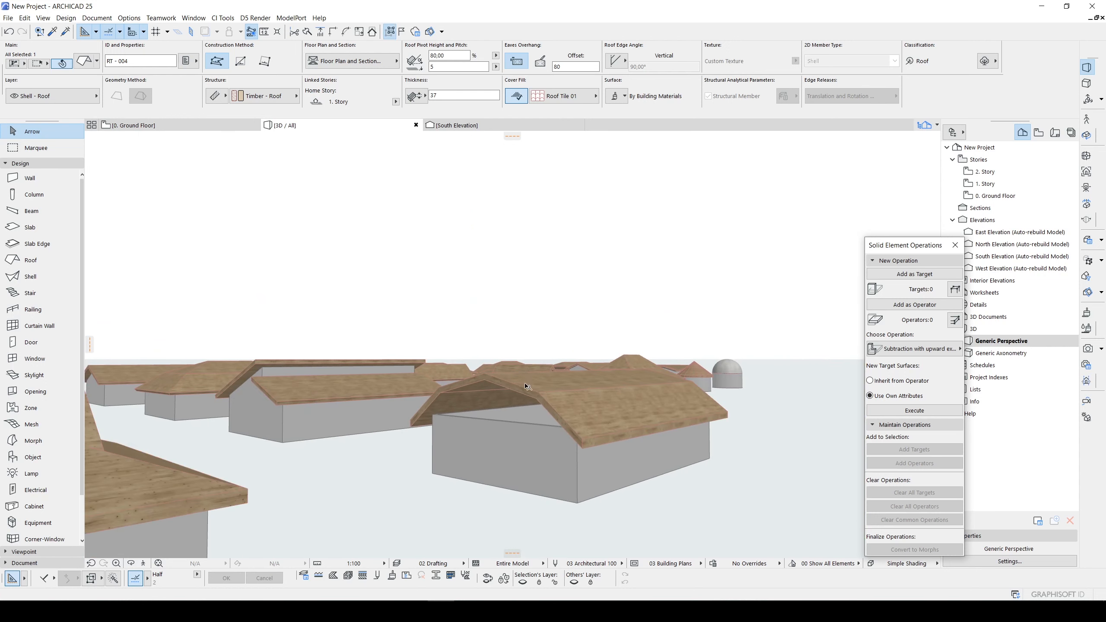
Raise the two short end walls under the gambrel roof together to a height of about 527
{"action": "middle_click_drag", "start_coordinate": [526, 384], "coordinate": [565, 423], "text": "shift"}
{"action": "left_click", "coordinate": [506, 486]}
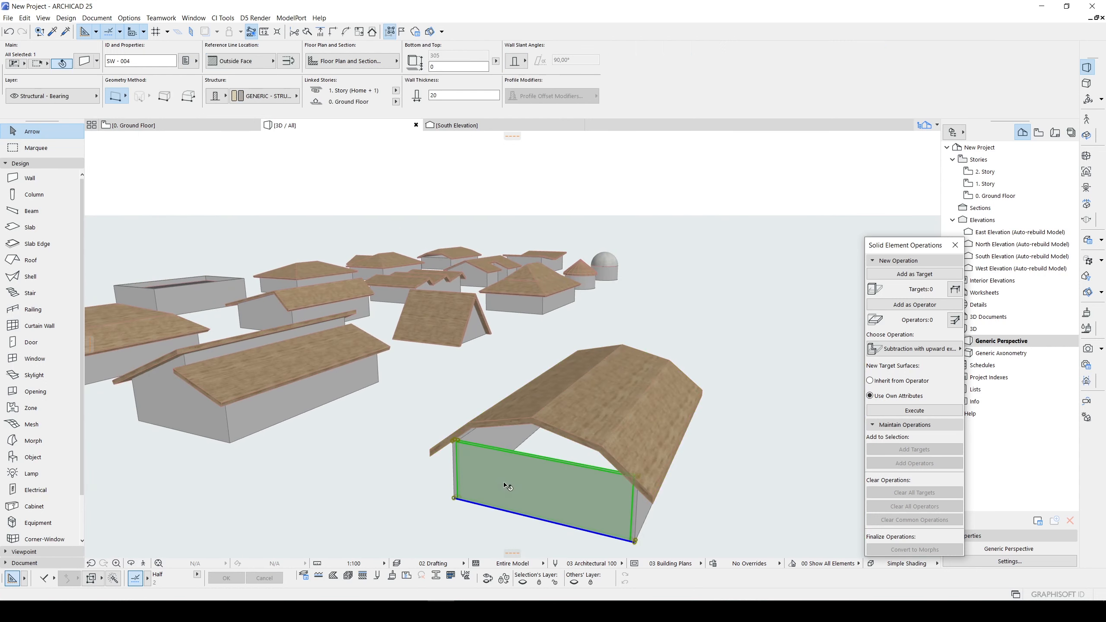
{"action": "middle_click_drag", "start_coordinate": [679, 422], "coordinate": [331, 402], "text": "shift"}
{"action": "scroll", "coordinate": [331, 403], "scroll_direction": "down", "scroll_amount": 5}
{"action": "scroll", "coordinate": [435, 486], "scroll_direction": "up", "scroll_amount": 3}
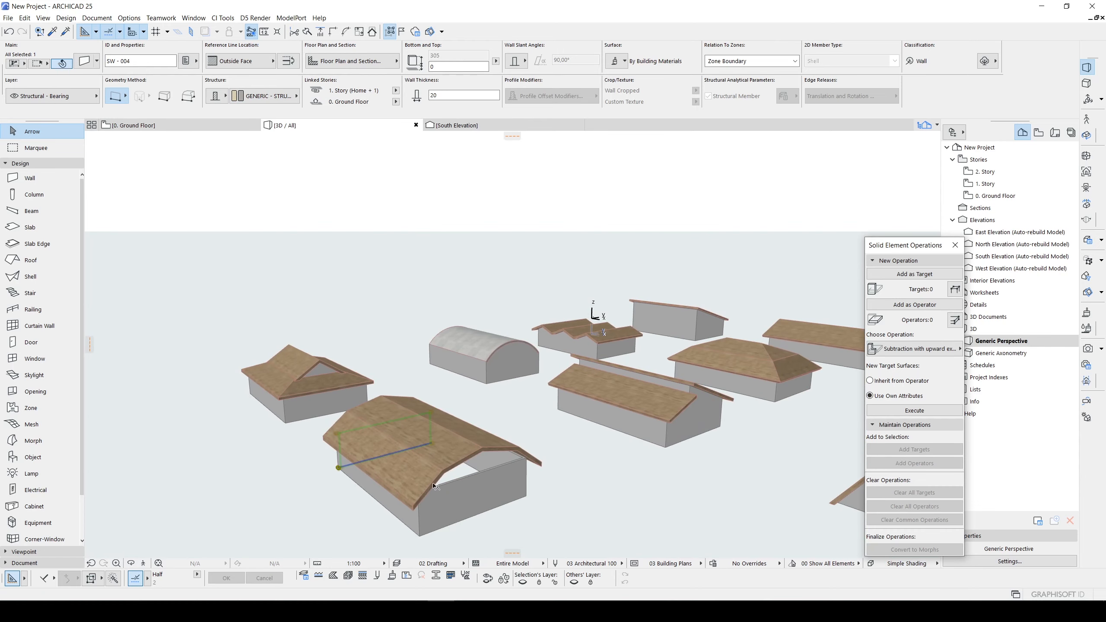
{"action": "left_click", "coordinate": [481, 494], "text": "shift"}
{"action": "scroll", "coordinate": [549, 479], "scroll_direction": "up", "scroll_amount": 1}
{"action": "left_click", "coordinate": [524, 459]}
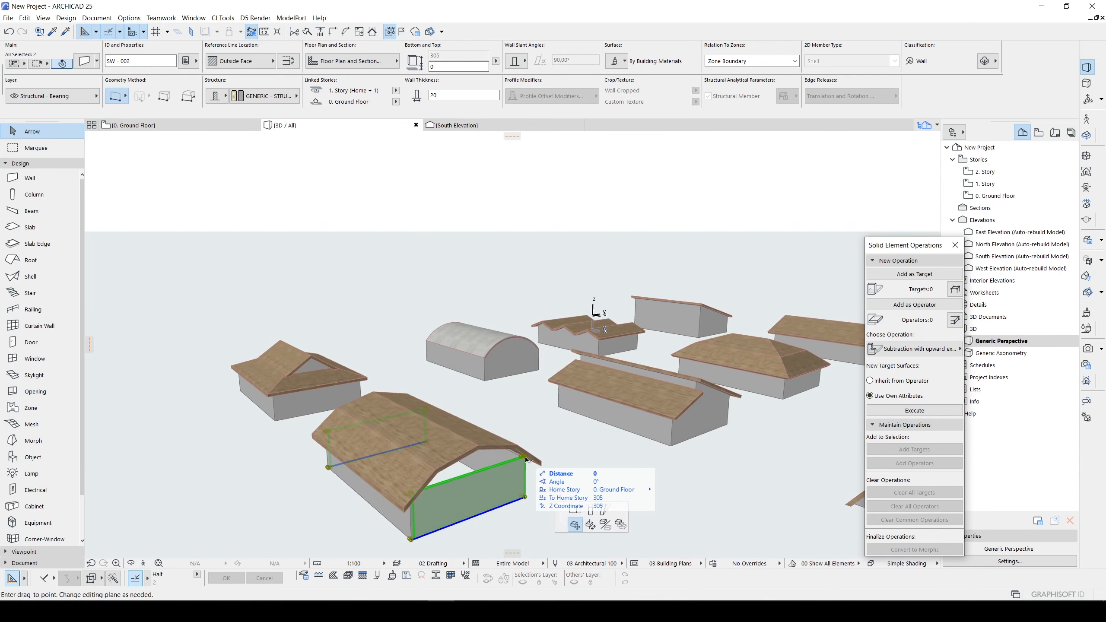
{"action": "left_click", "coordinate": [120, 140]}
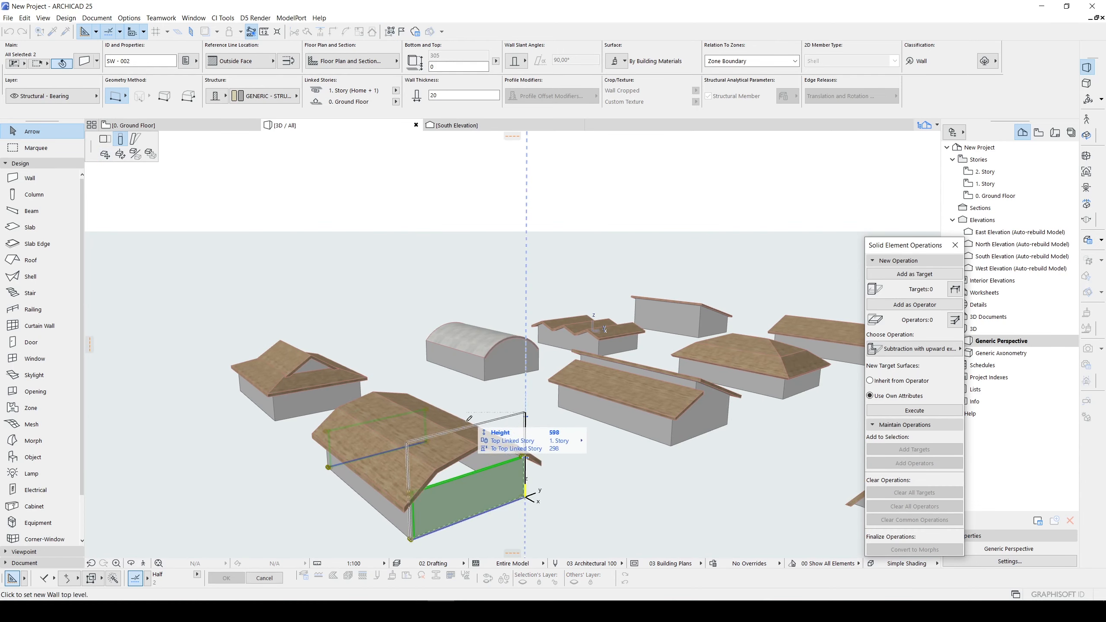
{"action": "left_click", "coordinate": [477, 445]}
Trim the two raised end walls to the gambrel roof, keeping the parts below it
{"action": "right_click", "coordinate": [626, 470]}
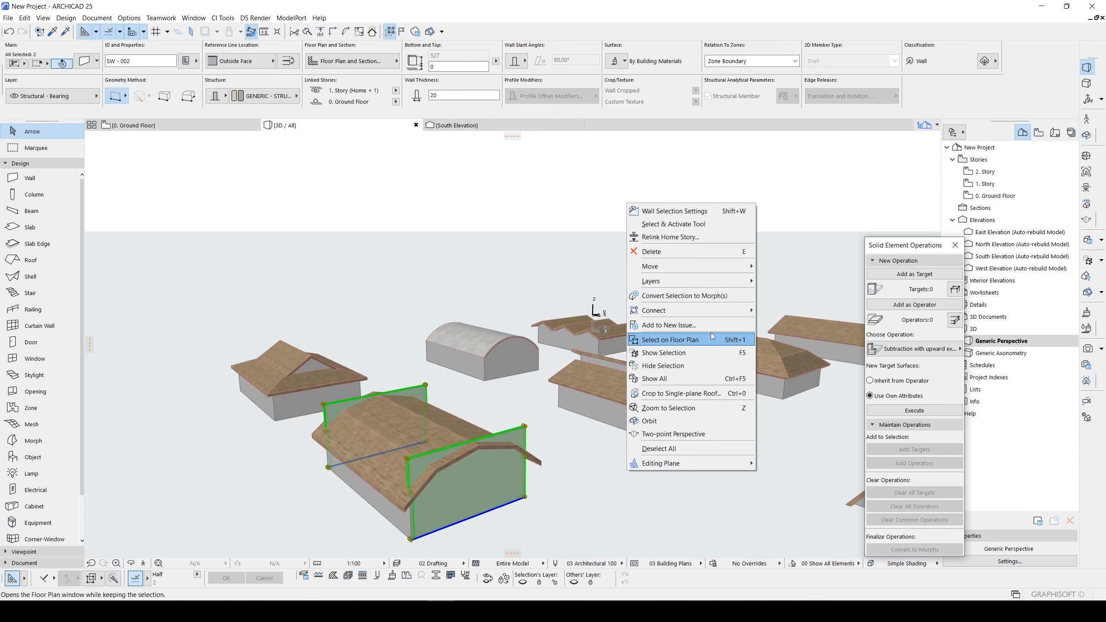
{"action": "mouse_move", "coordinate": [709, 309]}
{"action": "left_click", "coordinate": [784, 309]}
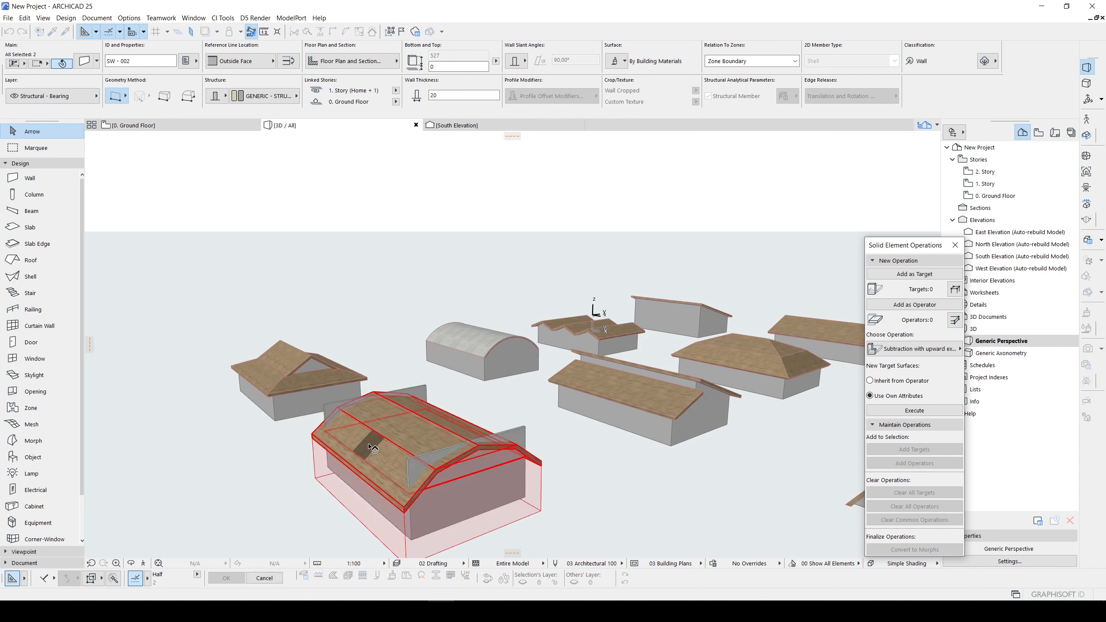
{"action": "left_click", "coordinate": [366, 452]}
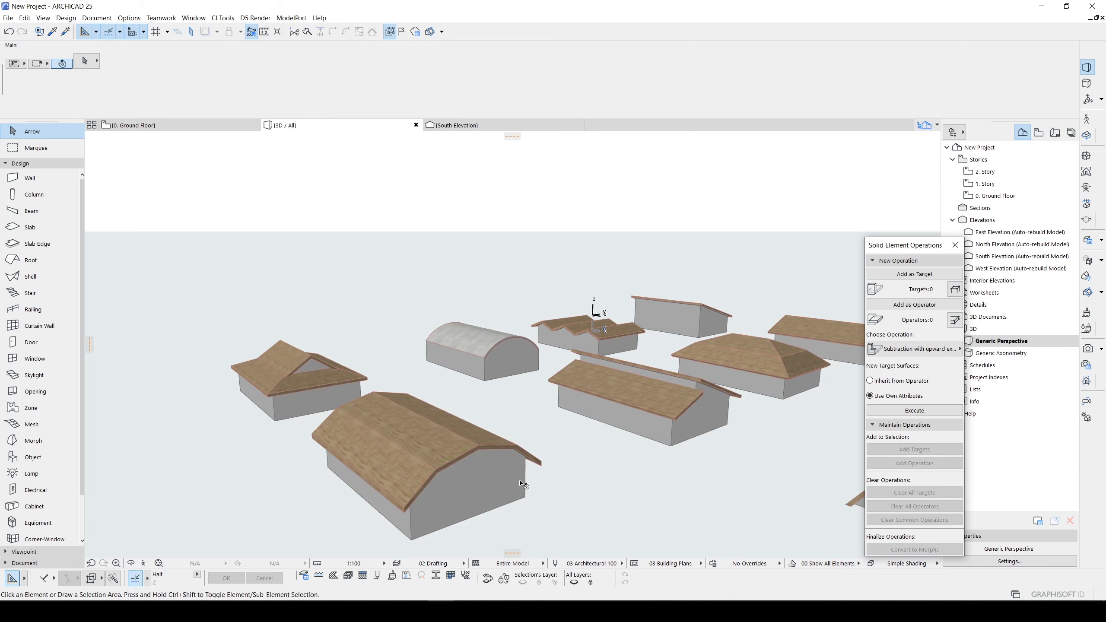
{"action": "key", "text": "shift+F3"}
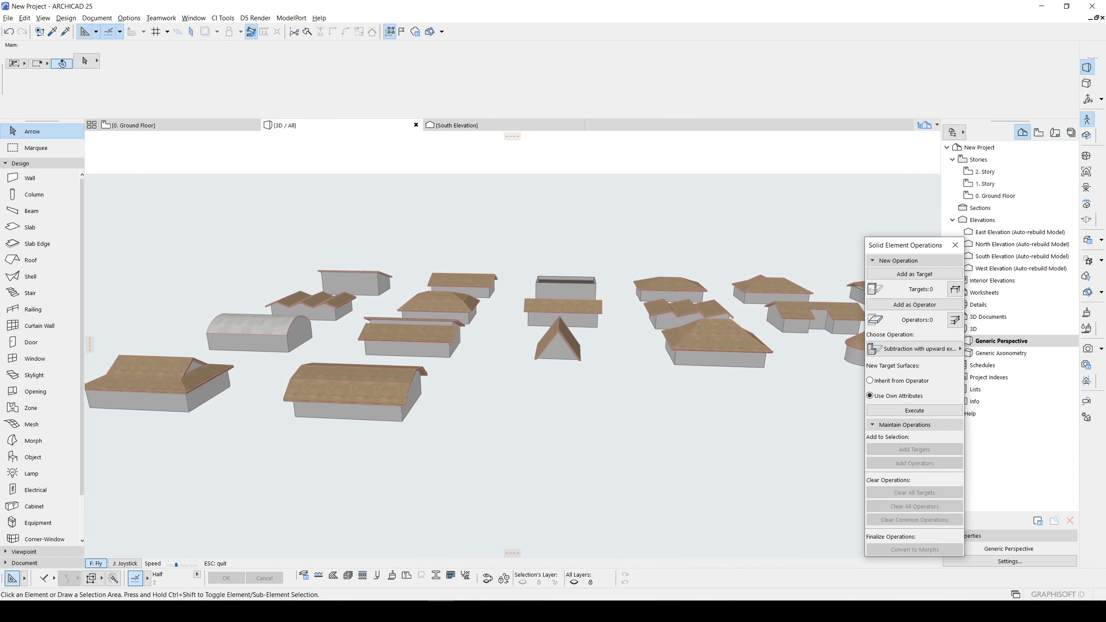
{"action": "key", "text": "s"}
{"action": "key", "text": "Escape"}
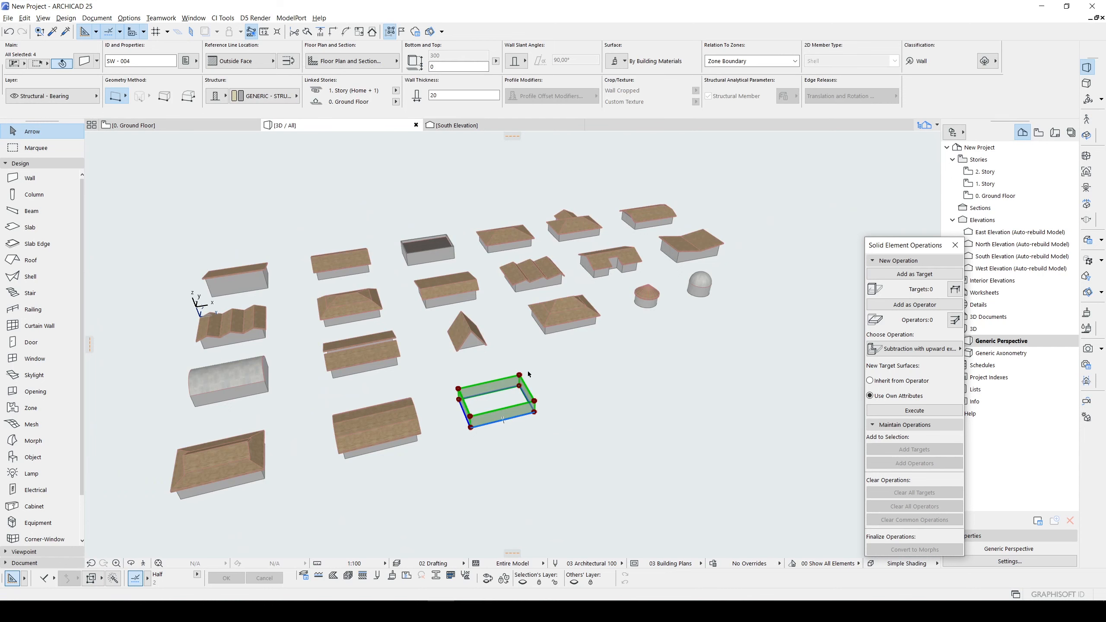
{"action": "key", "text": "shift+F3"}
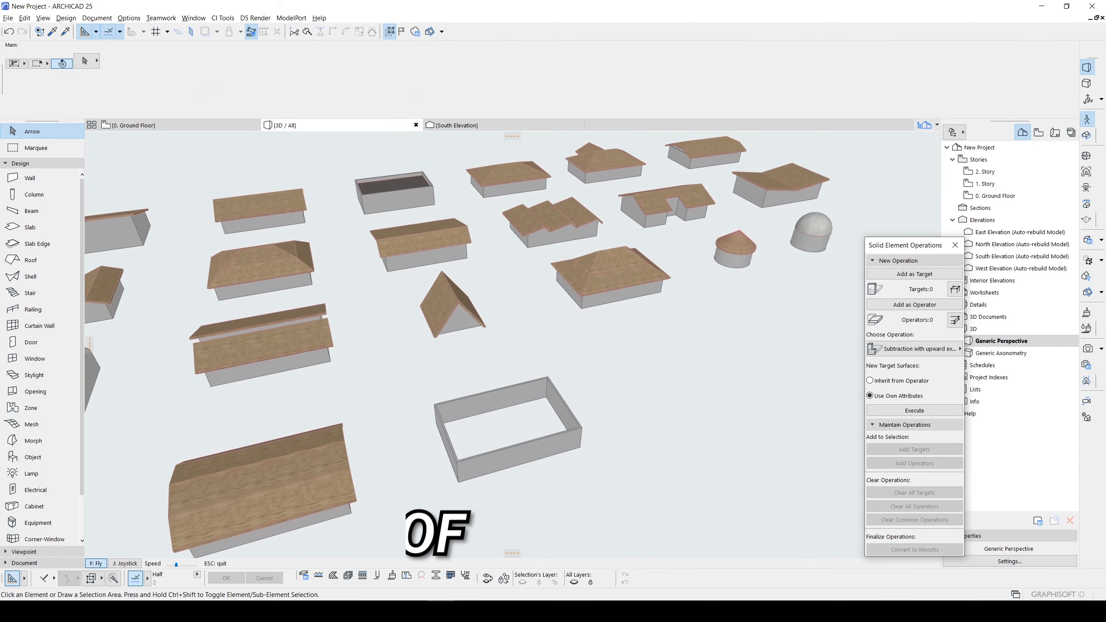
{"action": "key", "text": "Escape"}
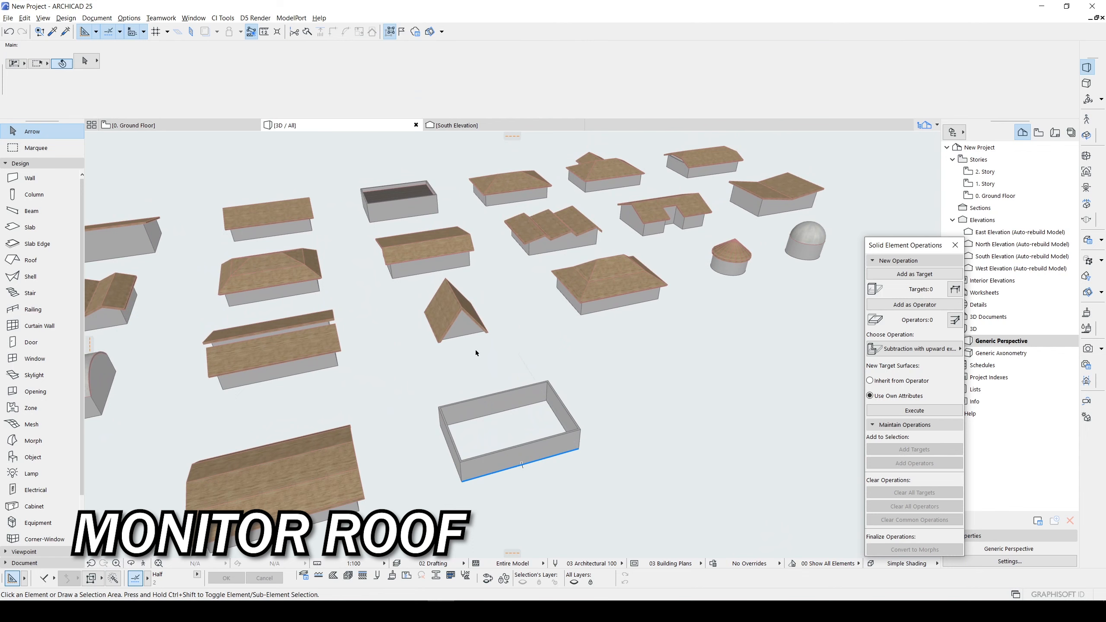
Draw a rectangular gable roof over the bare four-wall building in the ground floor plan, following its outer wall corners
{"action": "key", "text": "F2"}
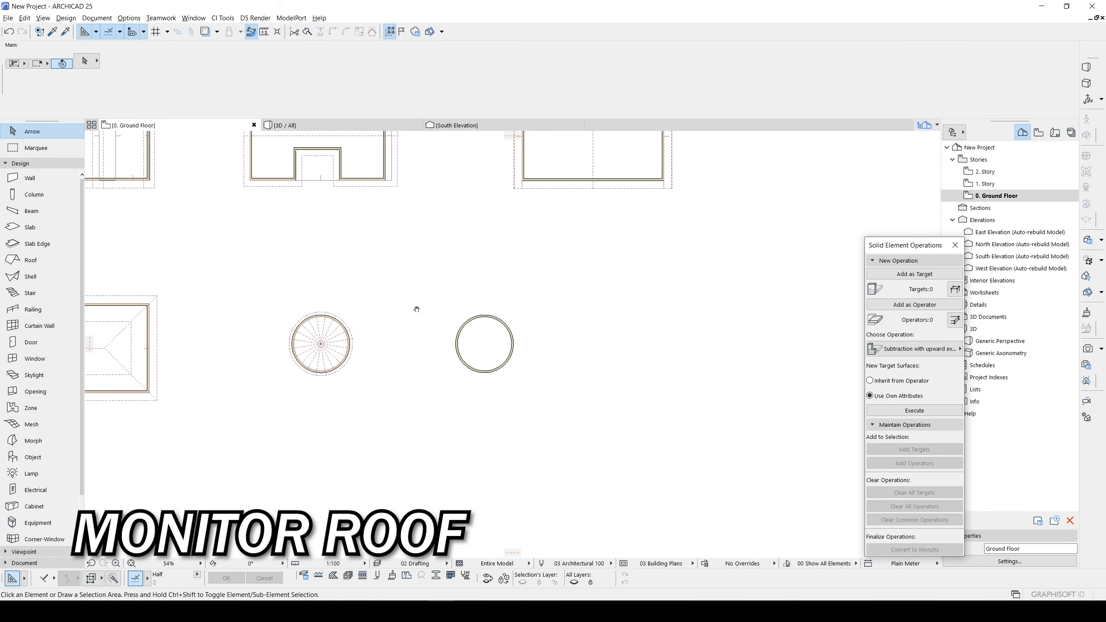
{"action": "scroll", "coordinate": [417, 309], "scroll_direction": "down", "scroll_amount": 5}
{"action": "scroll", "coordinate": [526, 325], "scroll_direction": "up", "scroll_amount": 5}
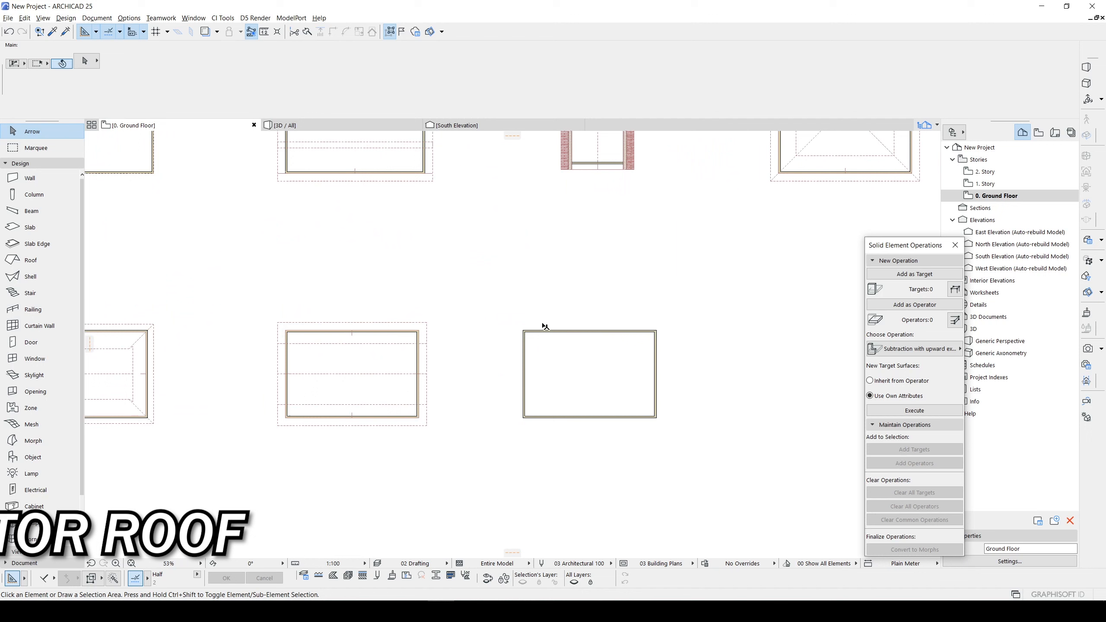
{"action": "left_click", "coordinate": [42, 260]}
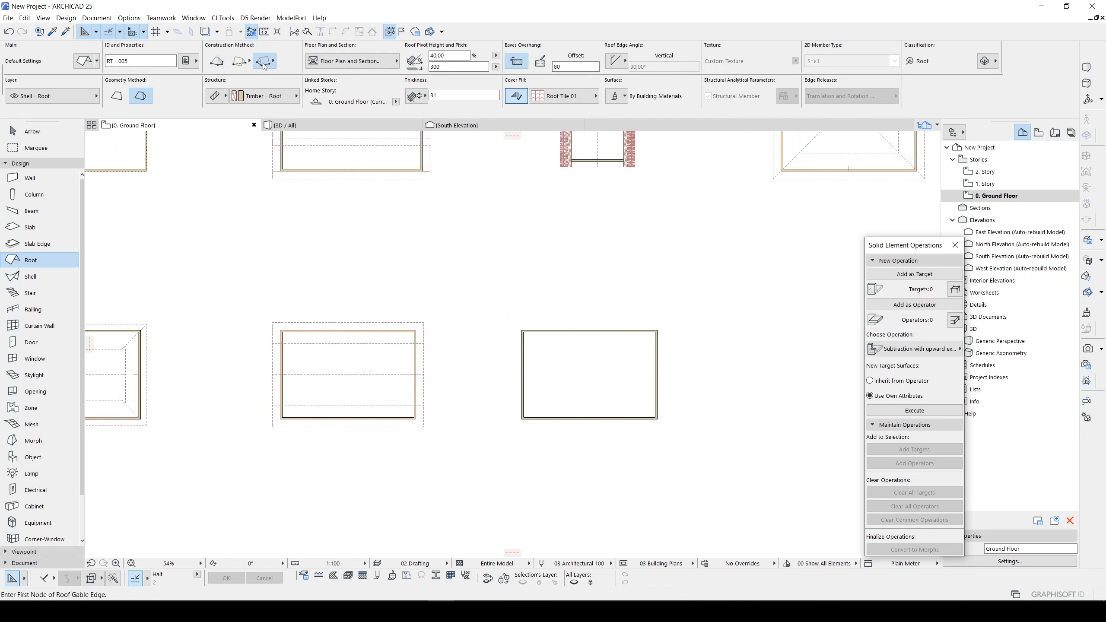
{"action": "scroll", "coordinate": [515, 329], "scroll_direction": "up", "scroll_amount": 3}
{"action": "left_click", "coordinate": [510, 332]}
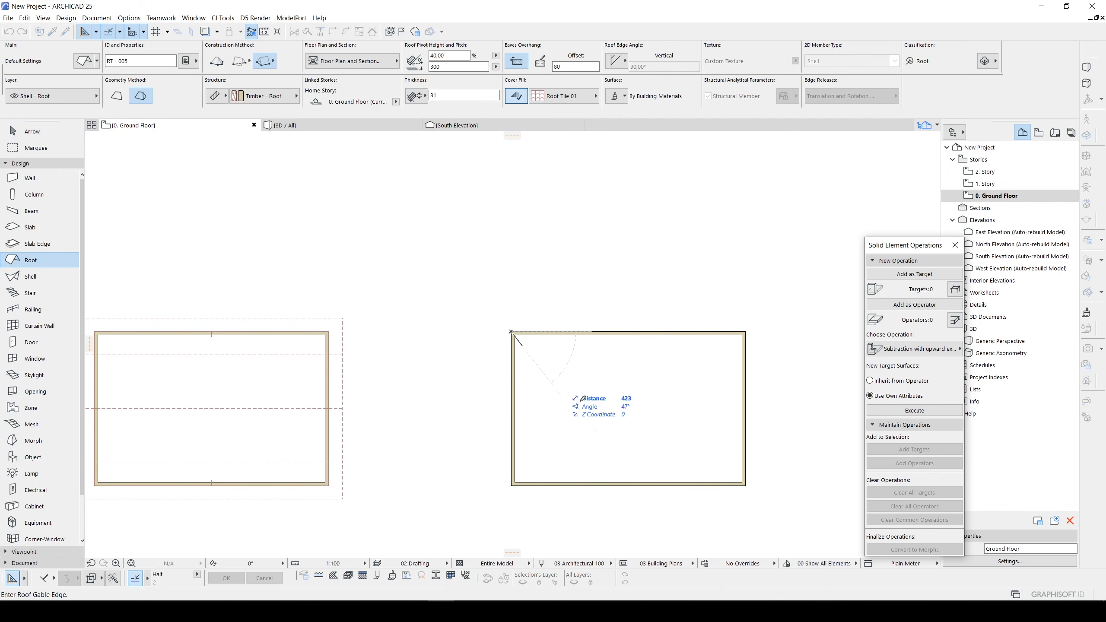
{"action": "left_click", "coordinate": [511, 484]}
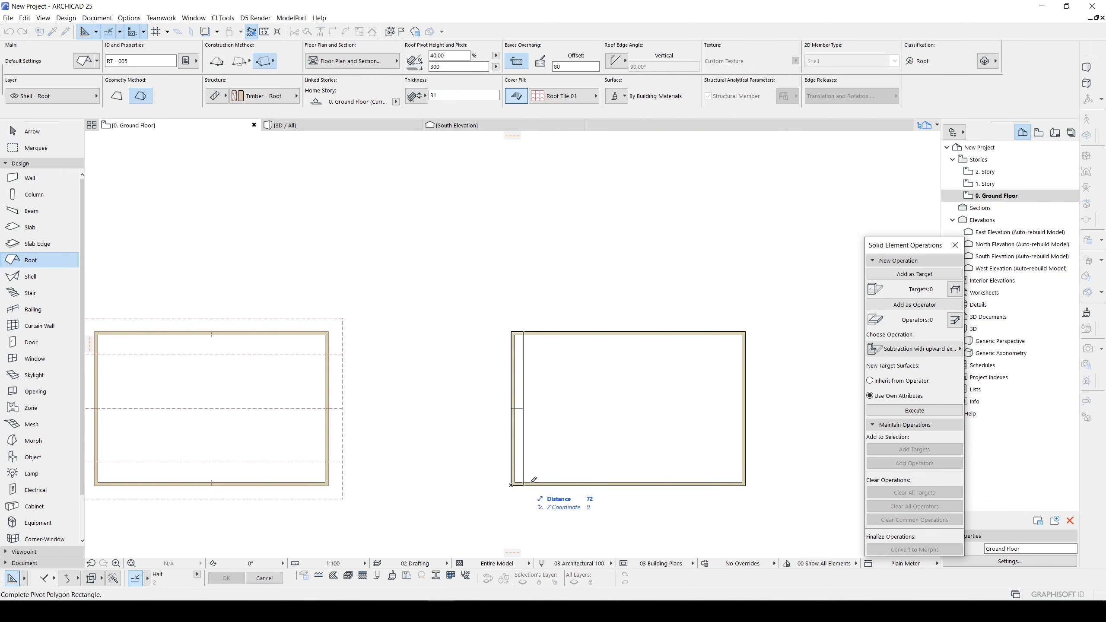
{"action": "left_click", "coordinate": [745, 484]}
{"action": "middle_click_drag", "start_coordinate": [741, 428], "coordinate": [607, 420]}
{"action": "key", "text": "Escape"}
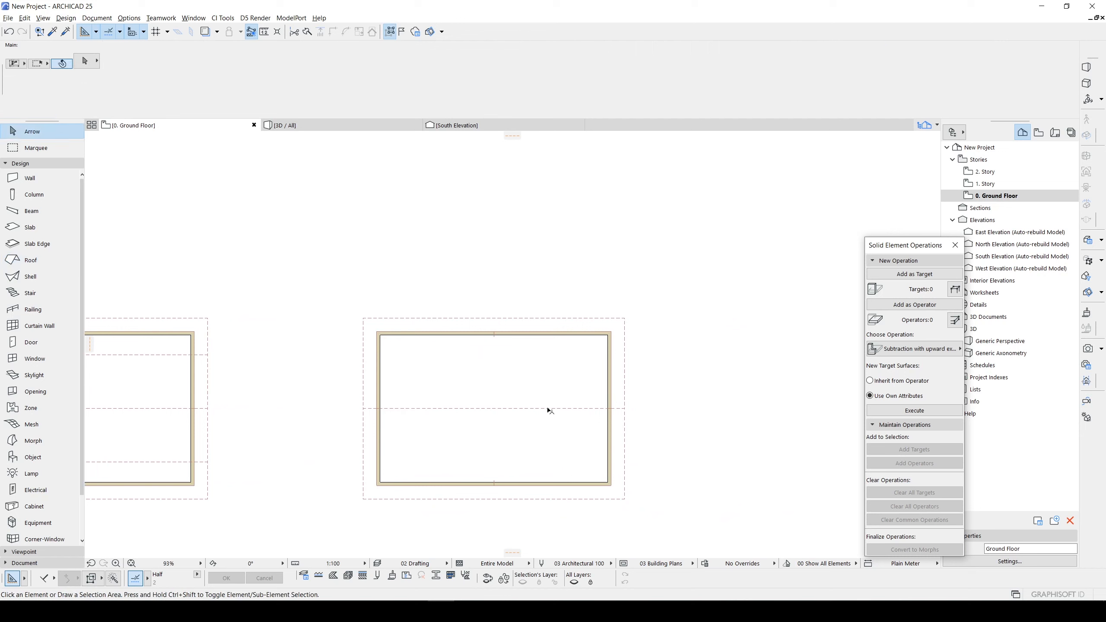
Cut a rectangular hole in the new gable roof, inside the wall outline and spanning across the ridge
{"action": "left_click", "coordinate": [492, 409]}
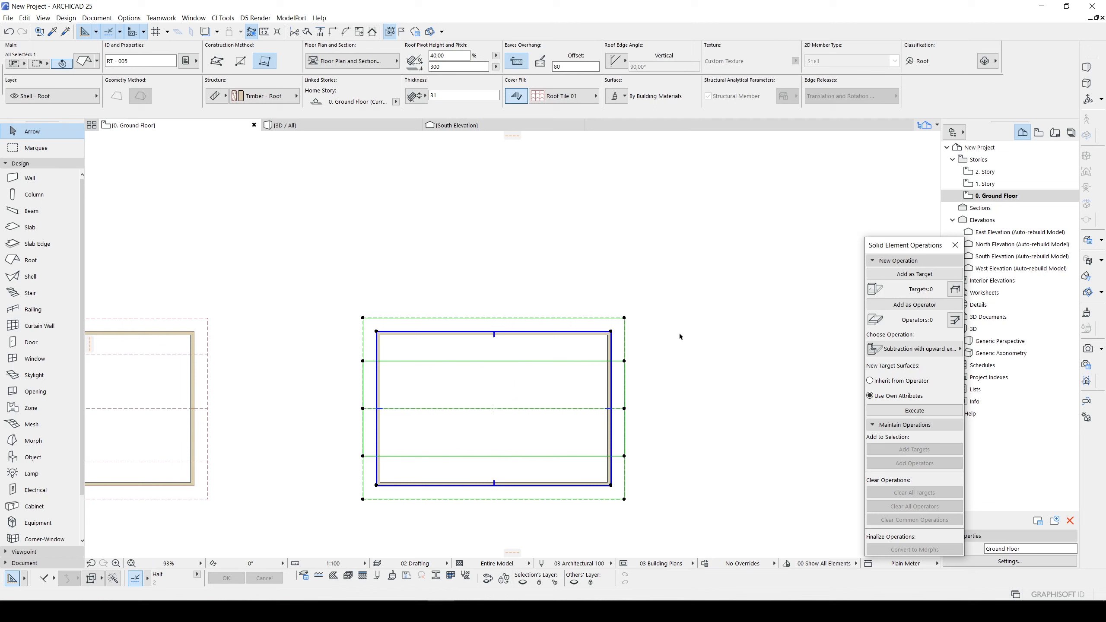
{"action": "left_click", "coordinate": [624, 328]}
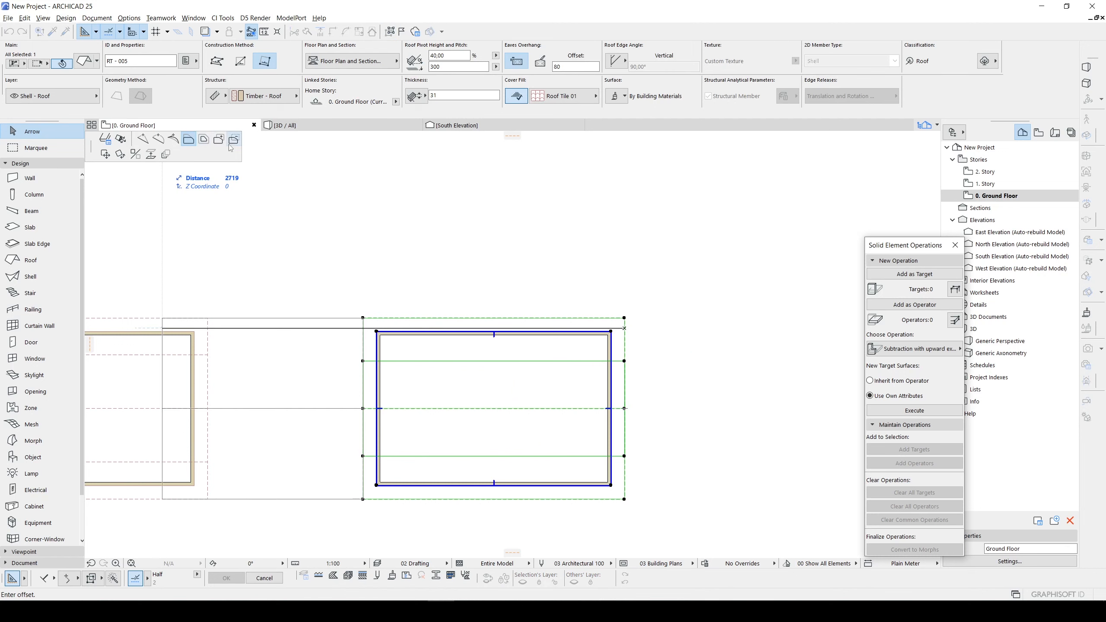
{"action": "key", "text": "Escape"}
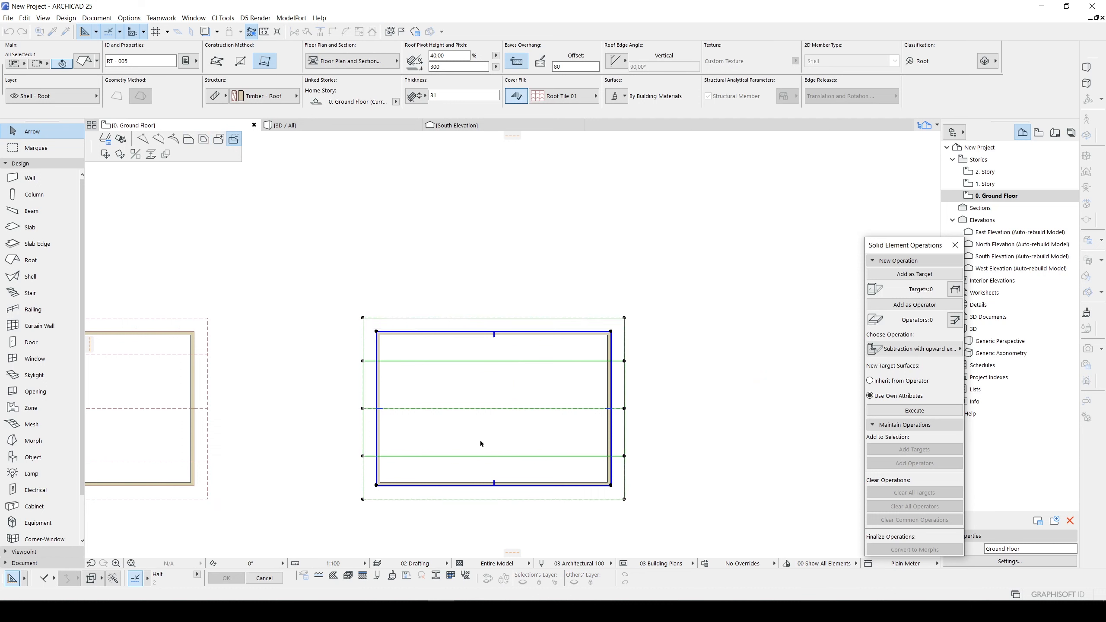
{"action": "scroll", "coordinate": [452, 414], "scroll_direction": "up", "scroll_amount": 2}
{"action": "left_click", "coordinate": [422, 429]}
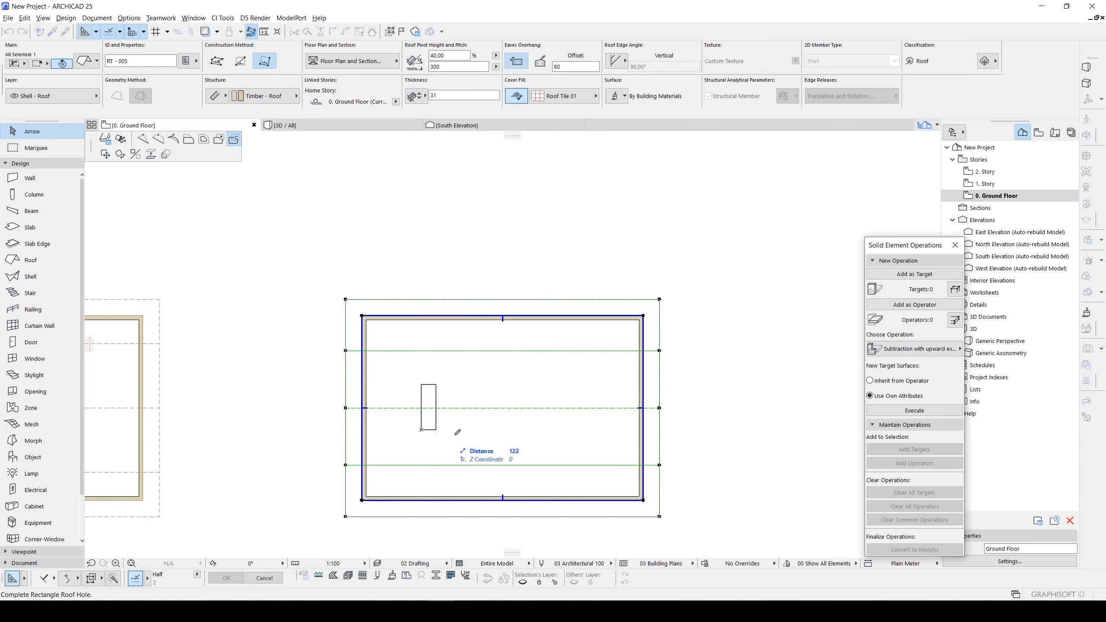
{"action": "left_click", "coordinate": [589, 429]}
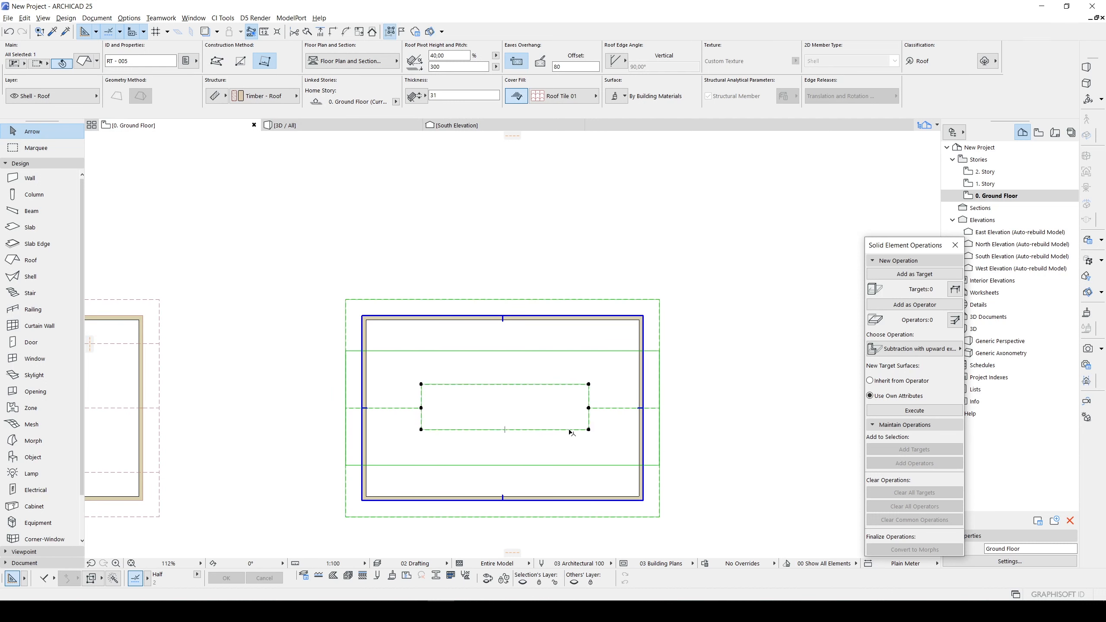
Offset the roof hole's two long edges so they sit evenly about the ridge, about 240 apart
{"action": "left_click", "coordinate": [572, 429]}
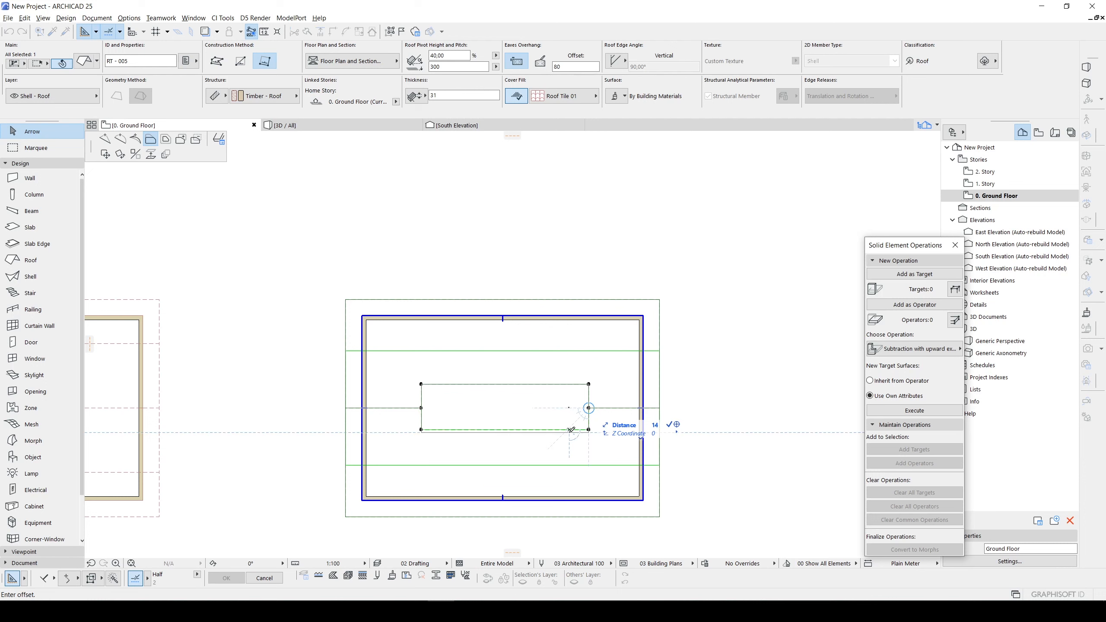
{"action": "left_click", "coordinate": [570, 432]}
{"action": "left_click", "coordinate": [588, 396]}
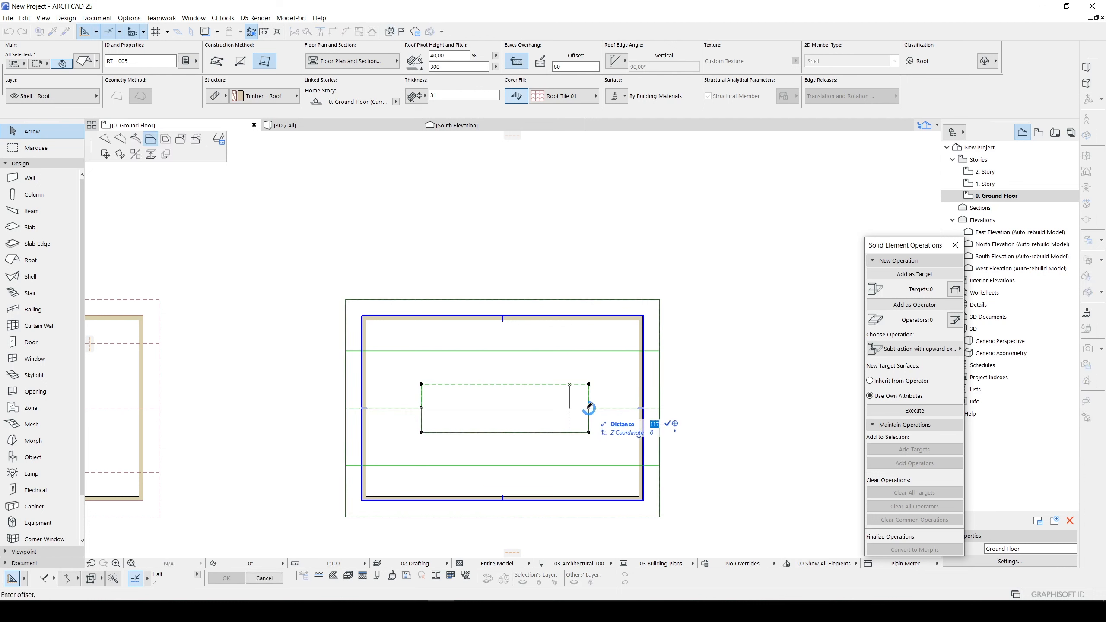
{"action": "left_click", "coordinate": [571, 384]}
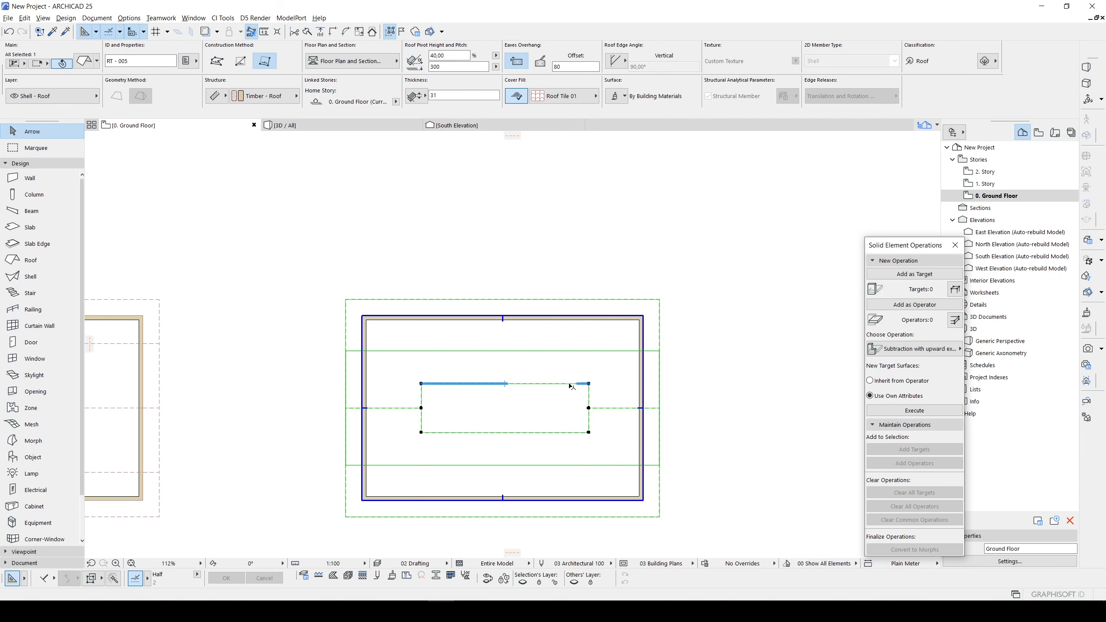
{"action": "key", "text": "Escape"}
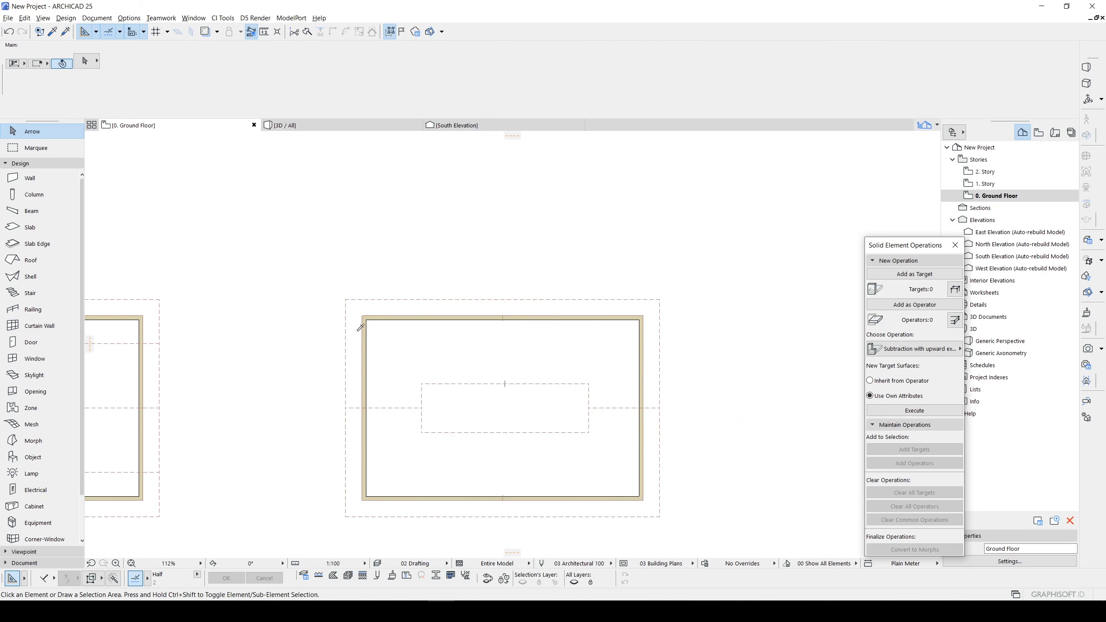
Draw four connected walls along the inside of the roof hole's outline, using the existing building wall's settings
{"action": "left_click", "coordinate": [365, 327], "text": "alt"}
{"action": "scroll", "coordinate": [459, 389], "scroll_direction": "up", "scroll_amount": 3}
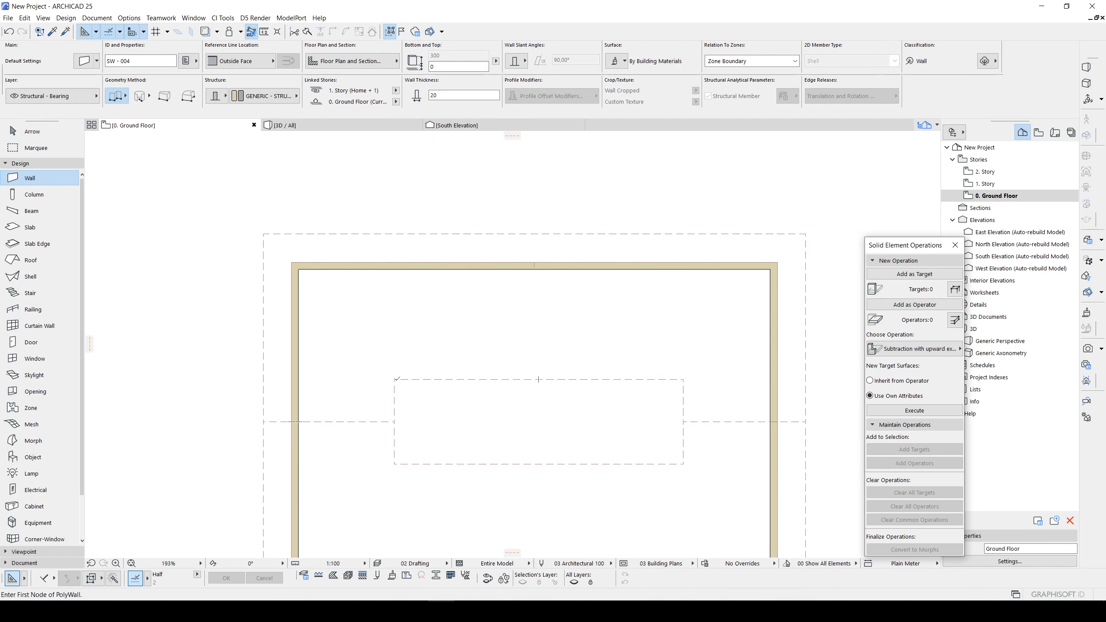
{"action": "left_click", "coordinate": [394, 379]}
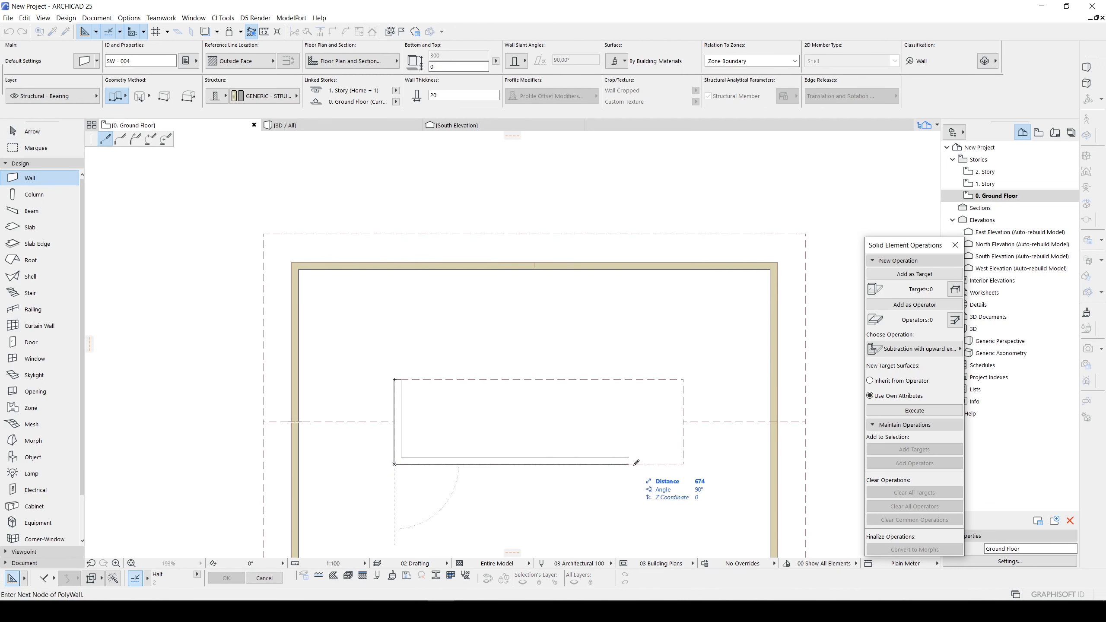
{"action": "left_click", "coordinate": [394, 380]}
{"action": "key", "text": "shift"}
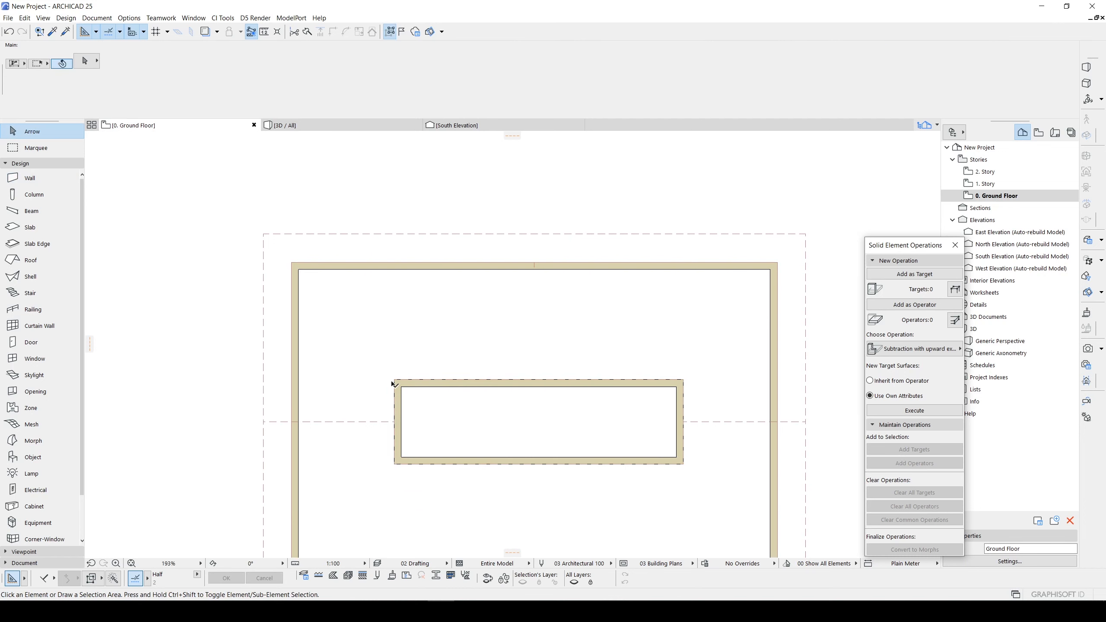
Move the four new inner walls vertically up to the roof hole in 3D, to a base elevation of about 433
{"action": "key", "text": "F3"}
{"action": "scroll", "coordinate": [391, 381], "scroll_direction": "up", "scroll_amount": 3}
{"action": "middle_click_drag", "start_coordinate": [391, 382], "coordinate": [600, 425], "text": "shift"}
{"action": "left_click", "coordinate": [613, 424]}
{"action": "middle_click_drag", "start_coordinate": [702, 427], "coordinate": [618, 445], "text": "shift"}
{"action": "key", "text": "ctrl+d"}
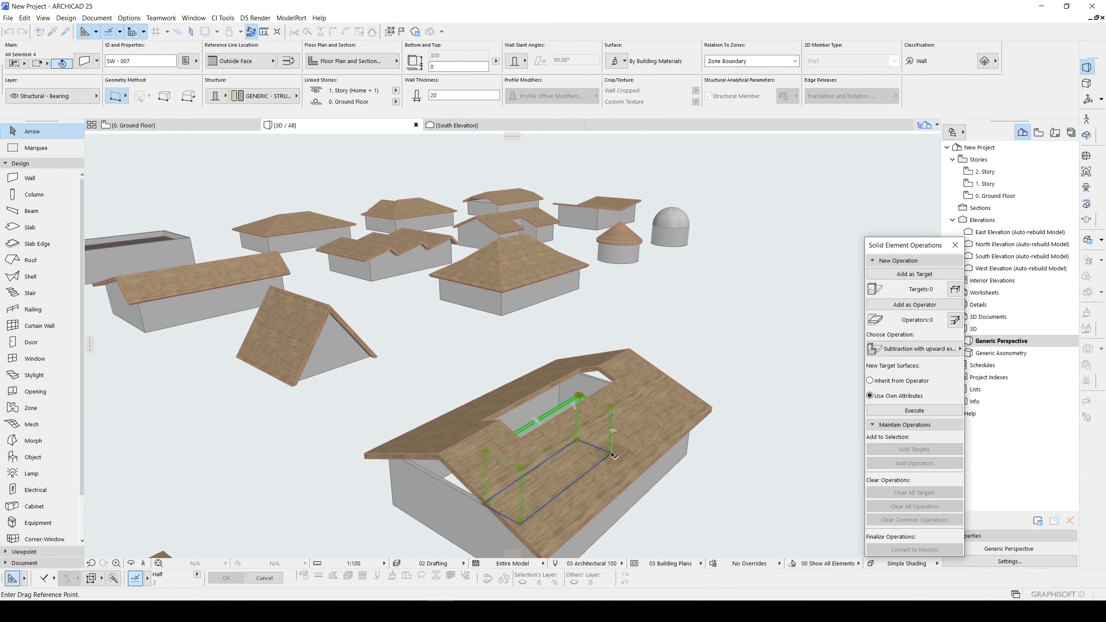
{"action": "left_click", "coordinate": [612, 454]}
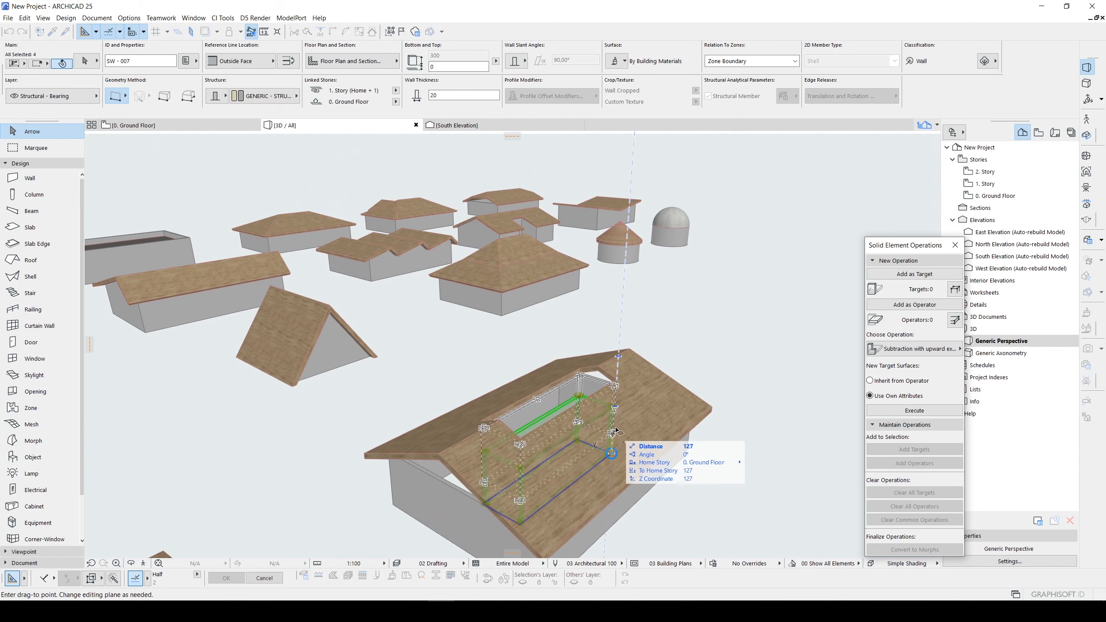
{"action": "left_click", "coordinate": [616, 384]}
Lower the tops of the four raised monitor walls together to a wall height of about 213
{"action": "scroll", "coordinate": [540, 405], "scroll_direction": "up", "scroll_amount": 2}
{"action": "middle_click_drag", "start_coordinate": [544, 407], "coordinate": [515, 344], "text": "shift"}
{"action": "left_click", "coordinate": [516, 342]}
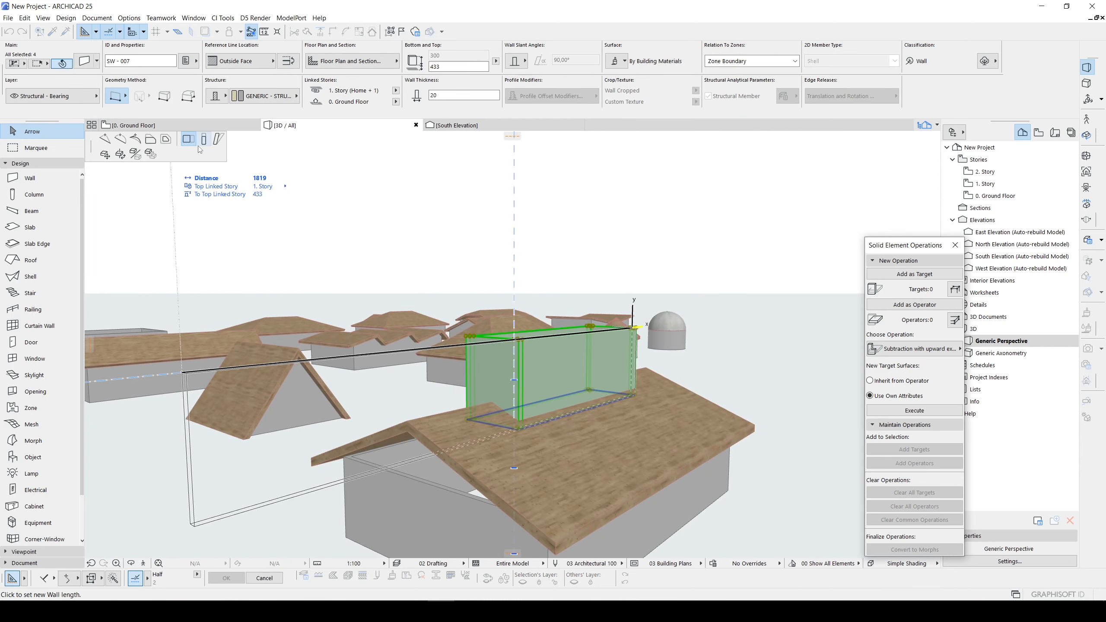
{"action": "left_click", "coordinate": [205, 143]}
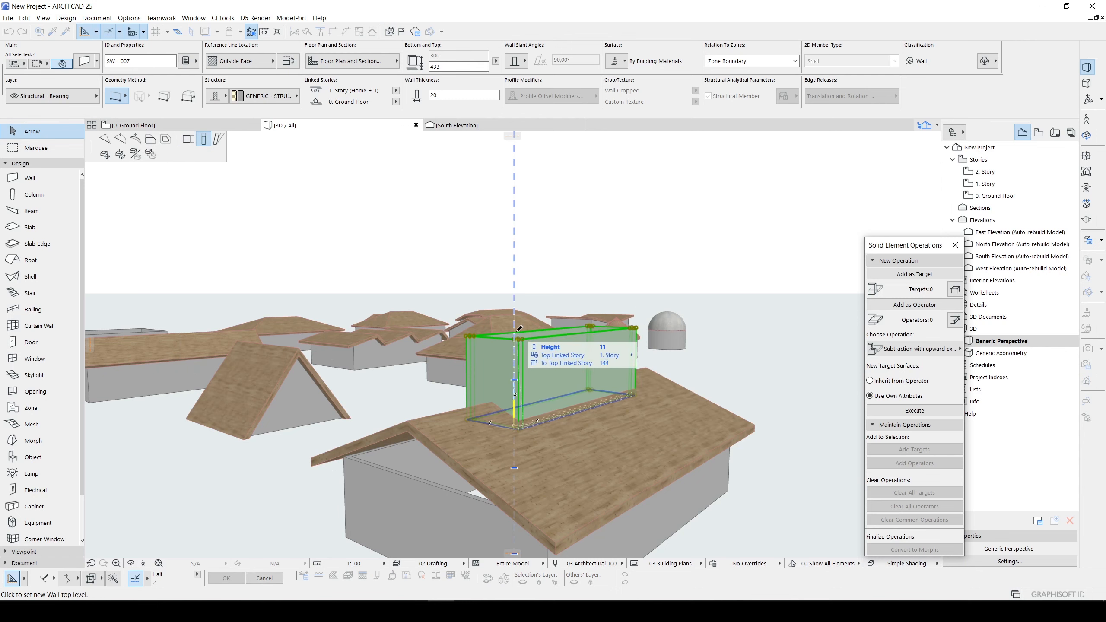
{"action": "left_click", "coordinate": [518, 365]}
{"action": "middle_click_drag", "start_coordinate": [584, 370], "coordinate": [481, 425], "text": "shift"}
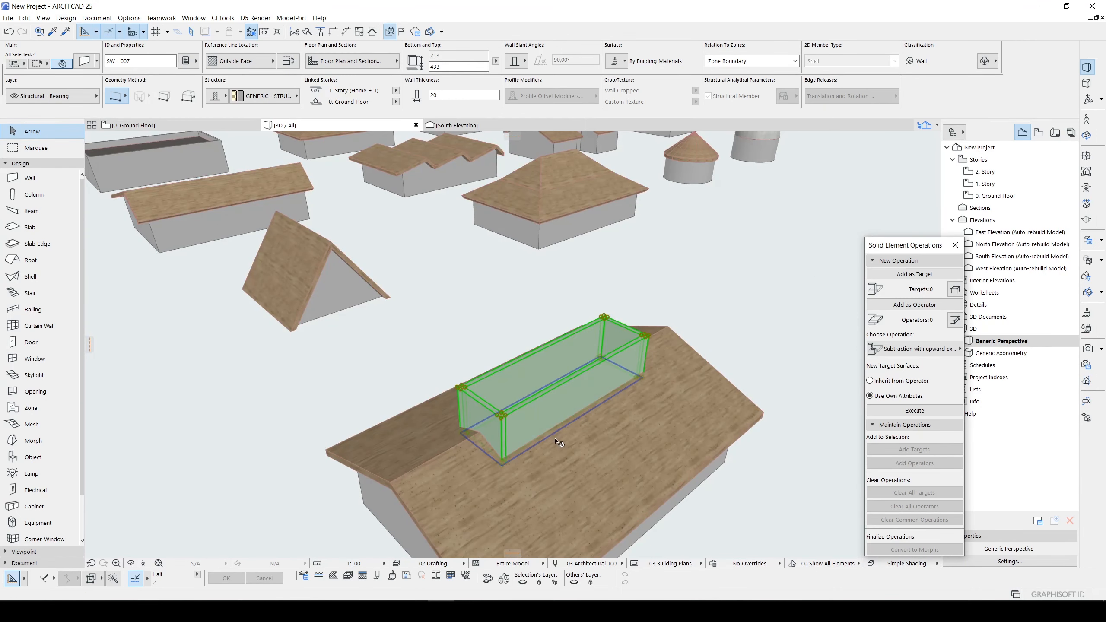
{"action": "key", "text": "Escape"}
Draw a small rectangular gable roof over the roof hole in the ground floor plan, copying the main roof's settings
{"action": "key", "text": "F2"}
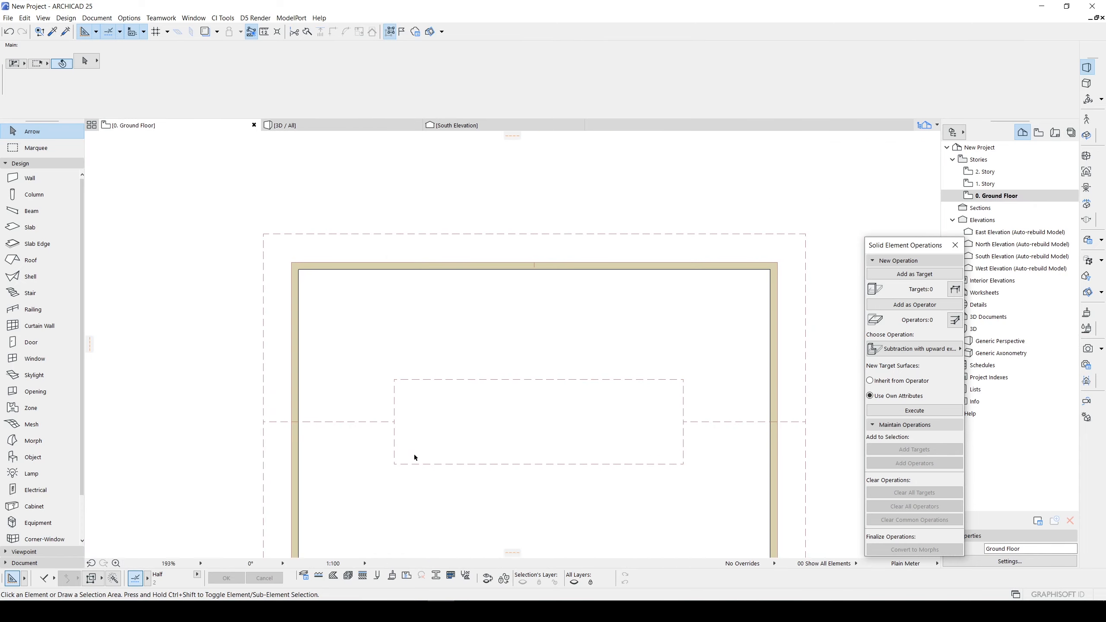
{"action": "scroll", "coordinate": [414, 457], "scroll_direction": "down", "scroll_amount": 5}
{"action": "left_click", "coordinate": [349, 347], "text": "alt"}
{"action": "scroll", "coordinate": [401, 422], "scroll_direction": "up", "scroll_amount": 4}
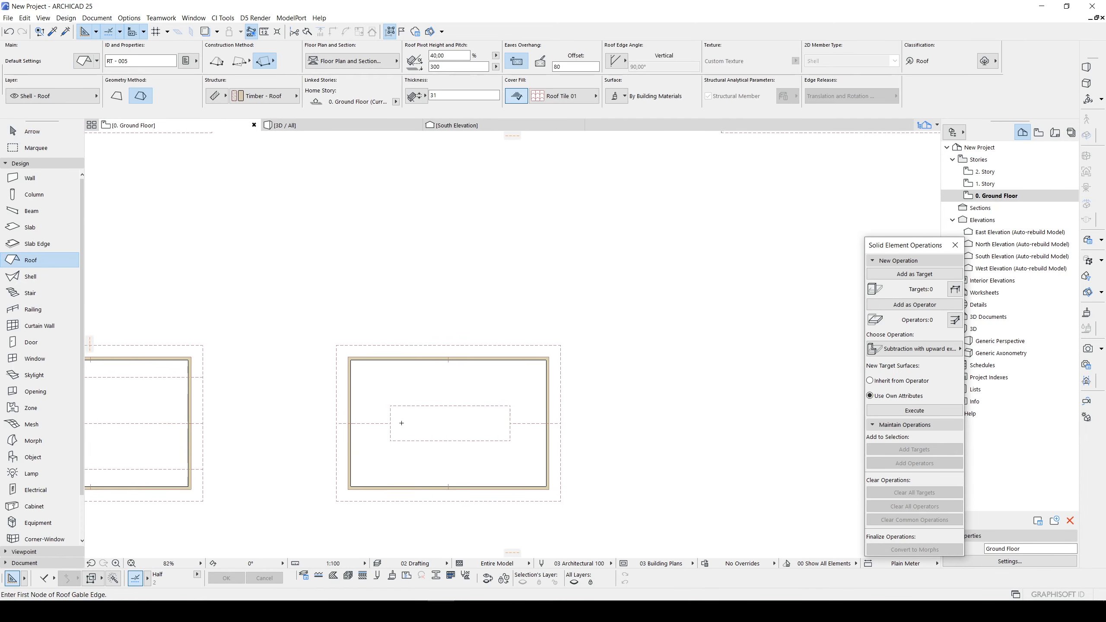
{"action": "left_click", "coordinate": [380, 387]}
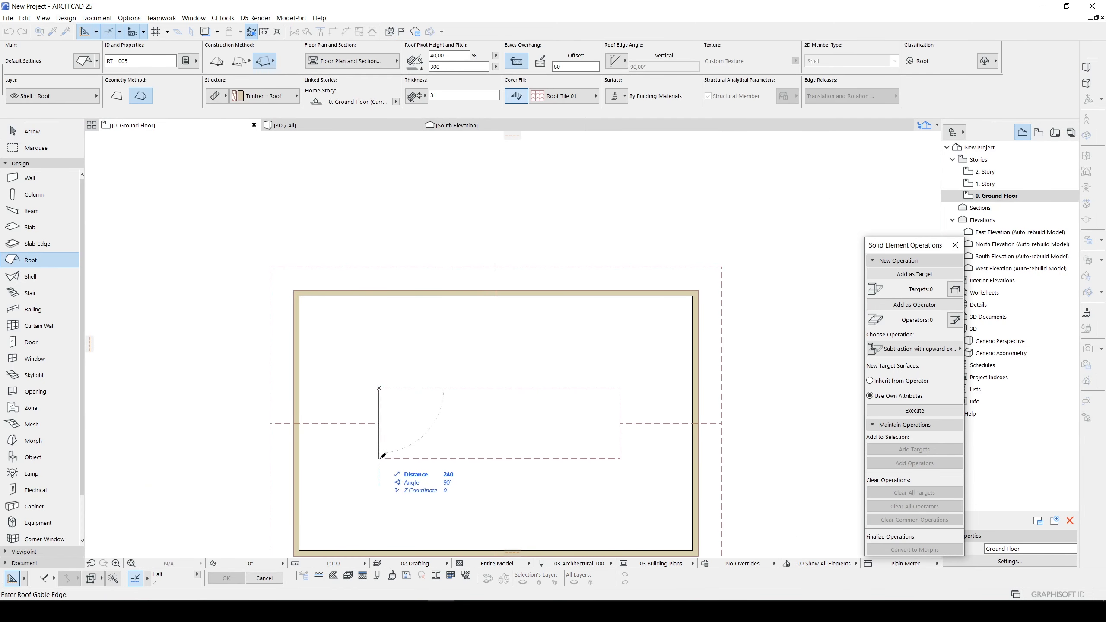
{"action": "left_click", "coordinate": [621, 455]}
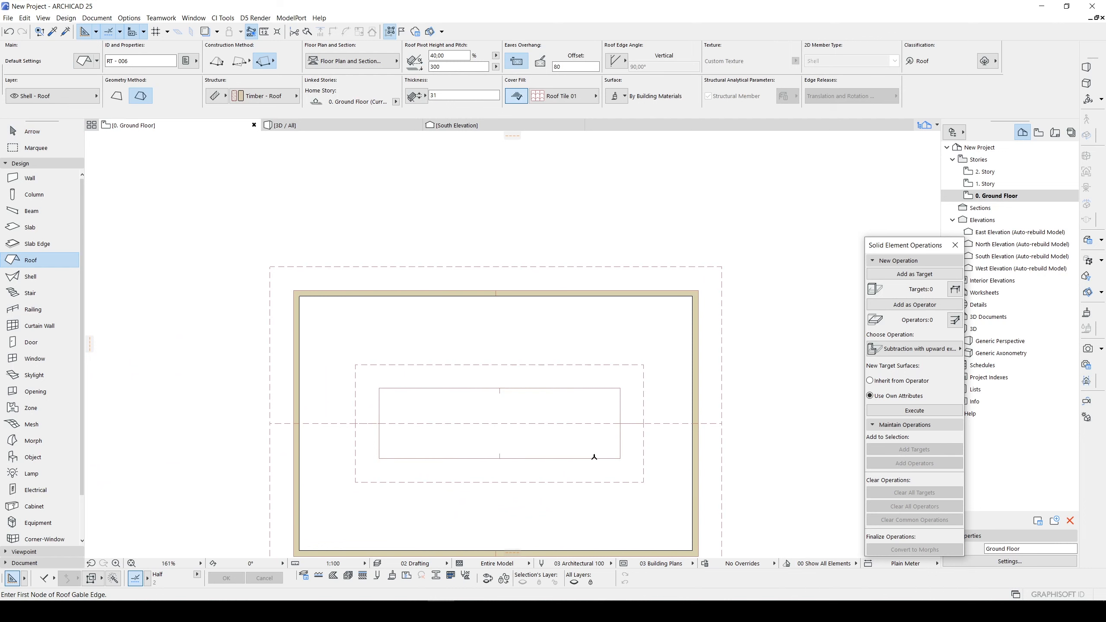
Raise the small gable roof vertically in 3D onto the top of the monitor walls, to an elevation of about 647
{"action": "key", "text": "F3"}
{"action": "mouse_move", "coordinate": [636, 432]}
{"action": "middle_mouse_down", "text": "shift"}
{"action": "mouse_move", "coordinate": [512, 441]}
{"action": "mouse_move", "coordinate": [546, 497]}
{"action": "mouse_move", "coordinate": [602, 494]}
{"action": "mouse_move", "coordinate": [619, 427]}
{"action": "middle_mouse_up", "text": "shift"}
{"action": "left_click", "coordinate": [623, 521]}
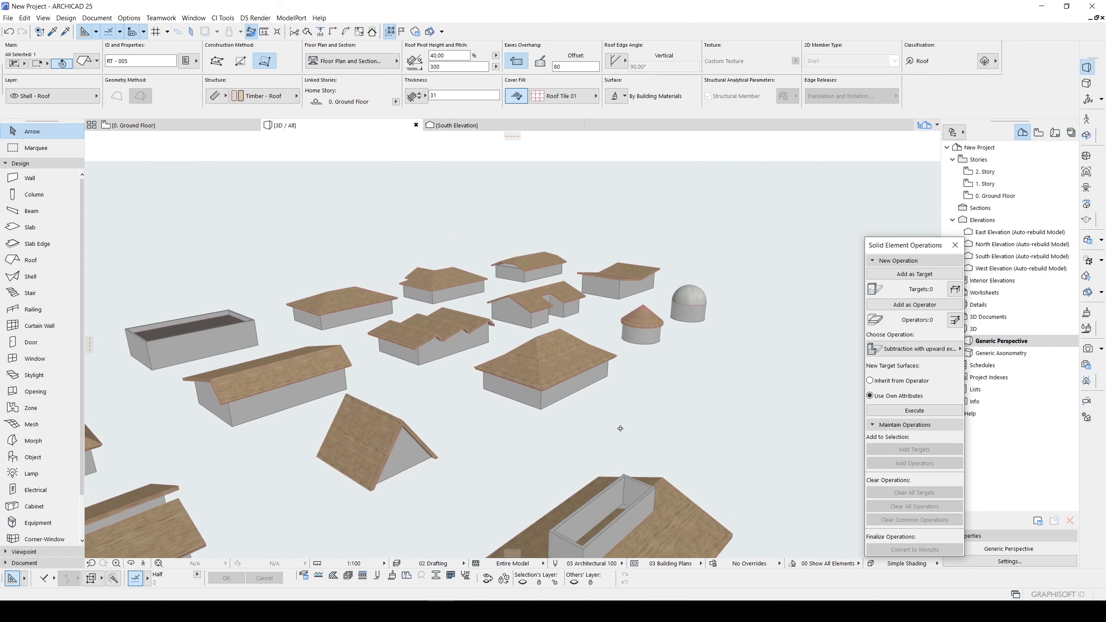
{"action": "middle_click_drag", "start_coordinate": [611, 517], "coordinate": [545, 428]}
{"action": "scroll", "coordinate": [572, 447], "scroll_direction": "up", "scroll_amount": 3}
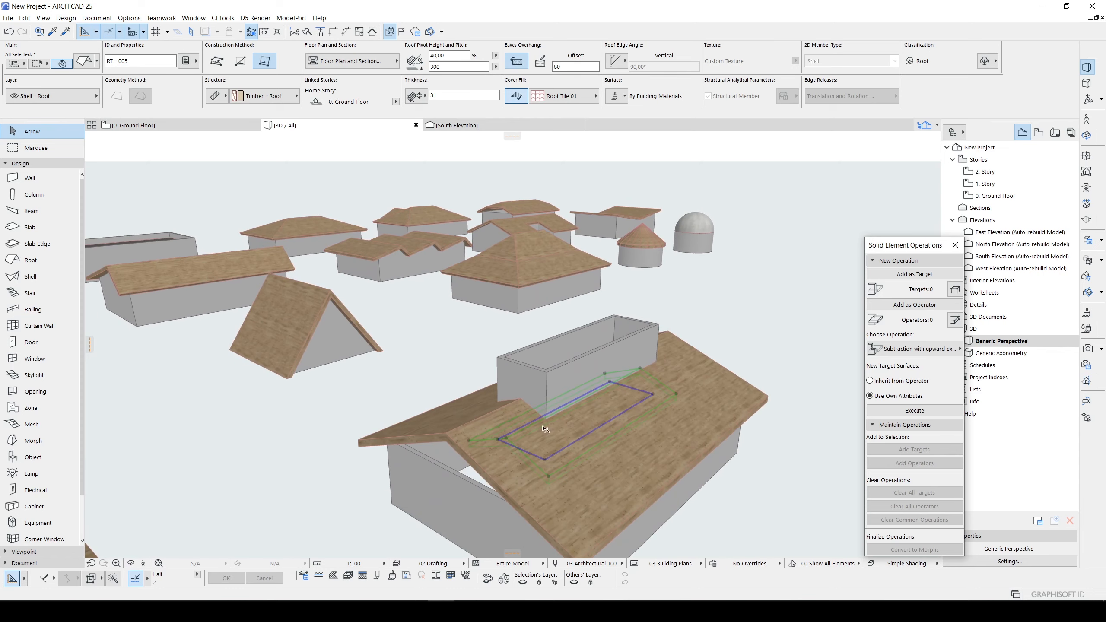
{"action": "left_click", "coordinate": [544, 460]}
{"action": "scroll", "coordinate": [534, 369], "scroll_direction": "up", "scroll_amount": 1}
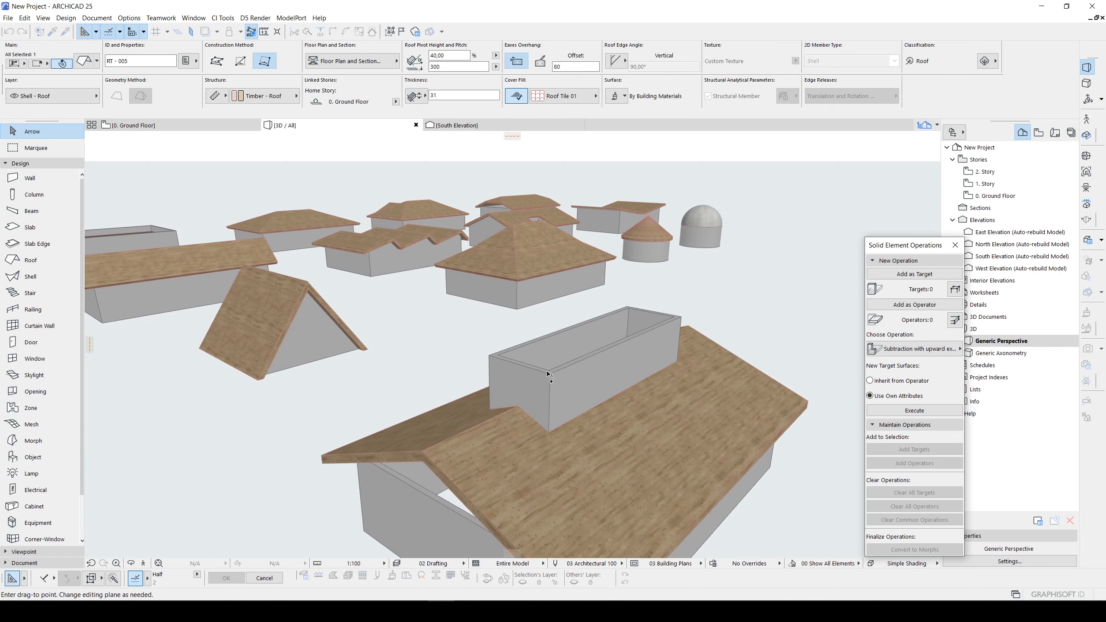
{"action": "left_click", "coordinate": [550, 375]}
{"action": "middle_click_drag", "start_coordinate": [618, 420], "coordinate": [603, 349], "text": "shift"}
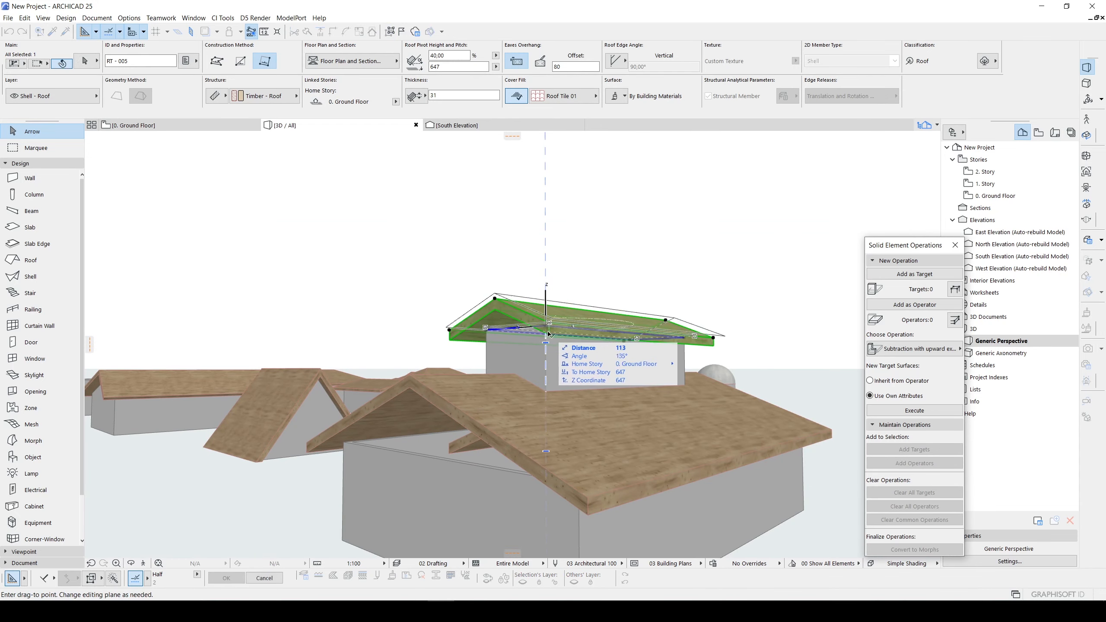
{"action": "key", "text": "Escape"}
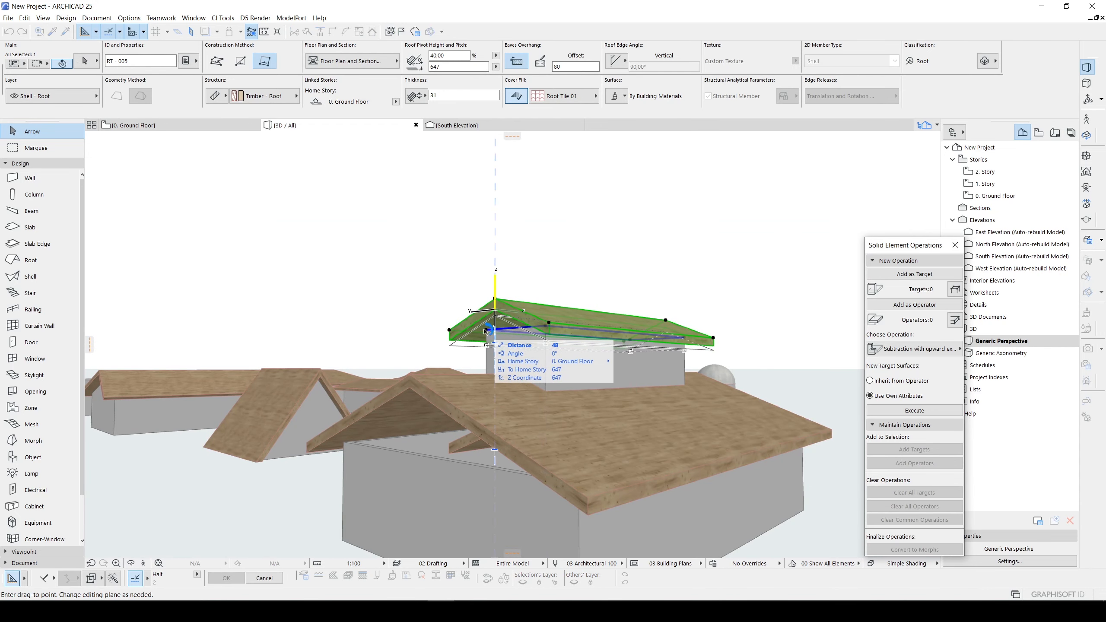
{"action": "left_click", "coordinate": [484, 329]}
{"action": "middle_click_drag", "start_coordinate": [488, 333], "coordinate": [622, 383], "text": "shift"}
{"action": "key", "text": "Escape"}
Trim the four monitor walls to the small upper gable roof, keeping the parts below it
{"action": "left_click", "coordinate": [548, 418]}
{"action": "right_click", "coordinate": [779, 316]}
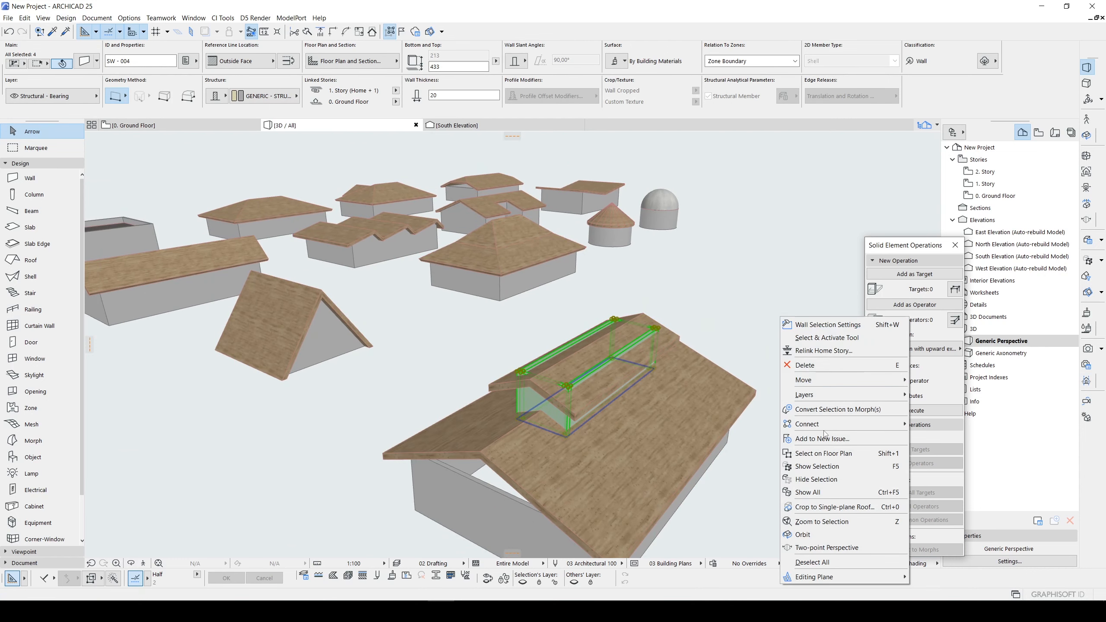
{"action": "mouse_move", "coordinate": [840, 422]}
{"action": "left_click", "coordinate": [942, 425]}
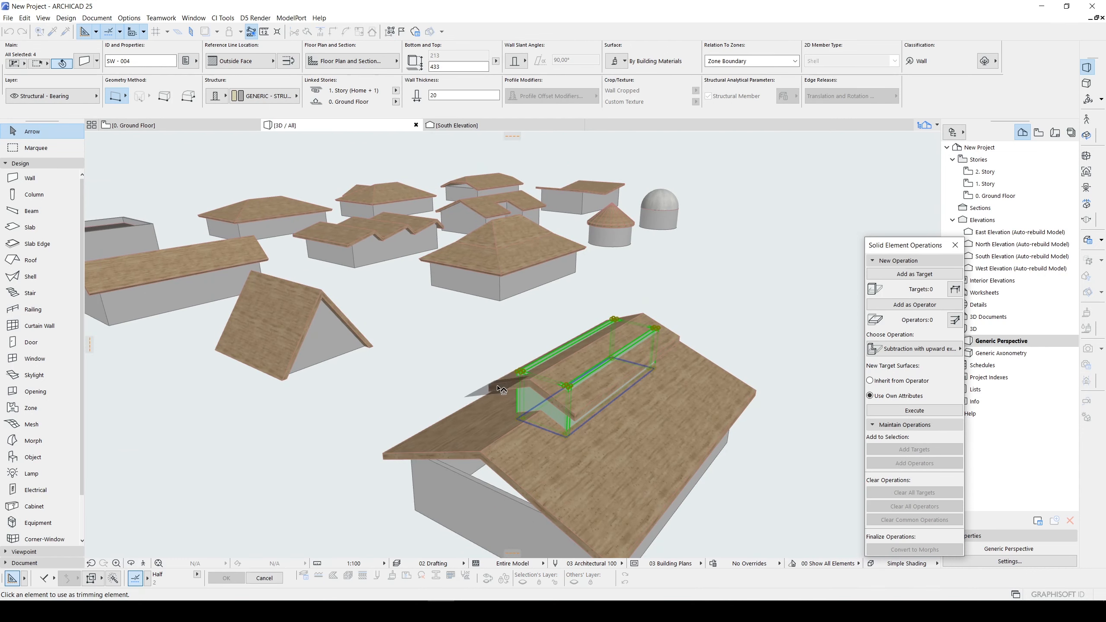
{"action": "left_click", "coordinate": [561, 446]}
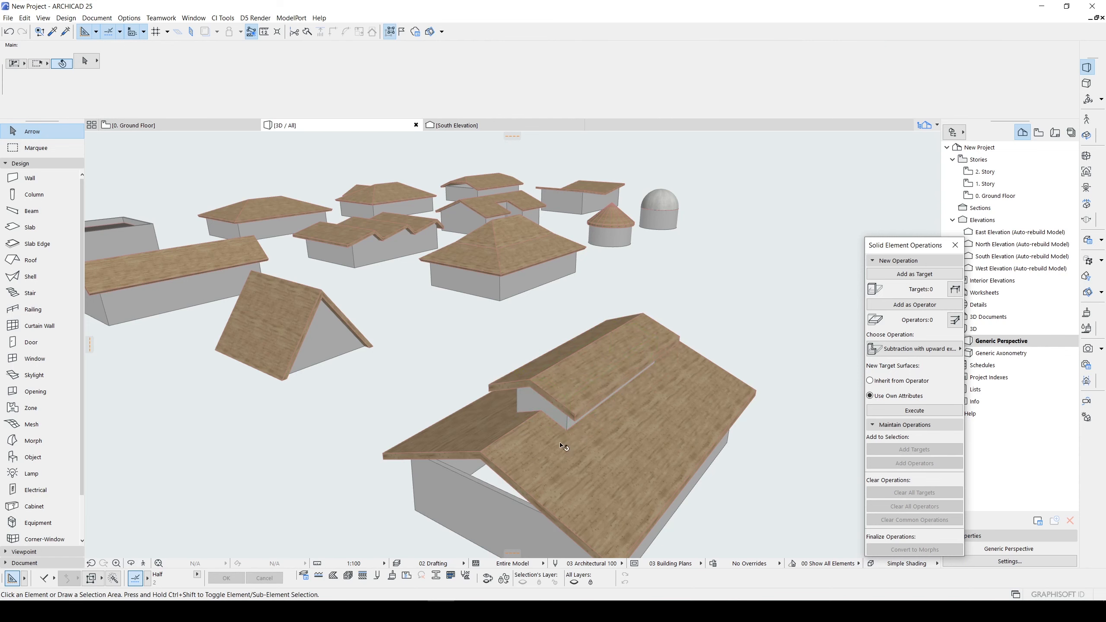
Raise the main building's two short end walls together to a height of about 512
{"action": "left_click", "coordinate": [480, 505]}
{"action": "middle_click_drag", "start_coordinate": [740, 483], "coordinate": [467, 419], "text": "shift"}
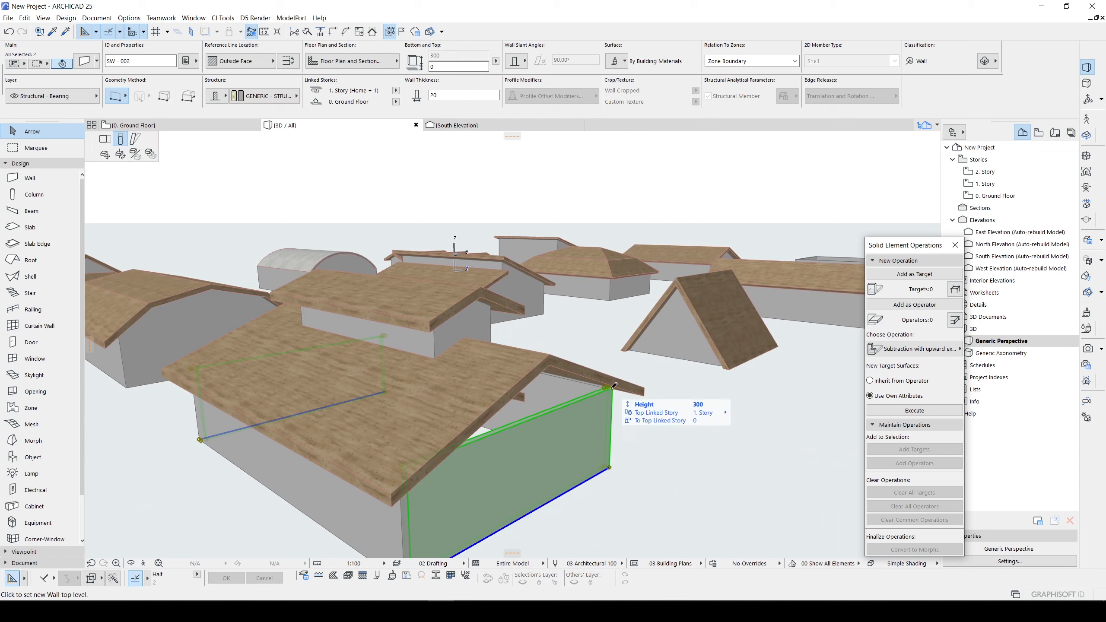
{"action": "left_click", "coordinate": [549, 351]}
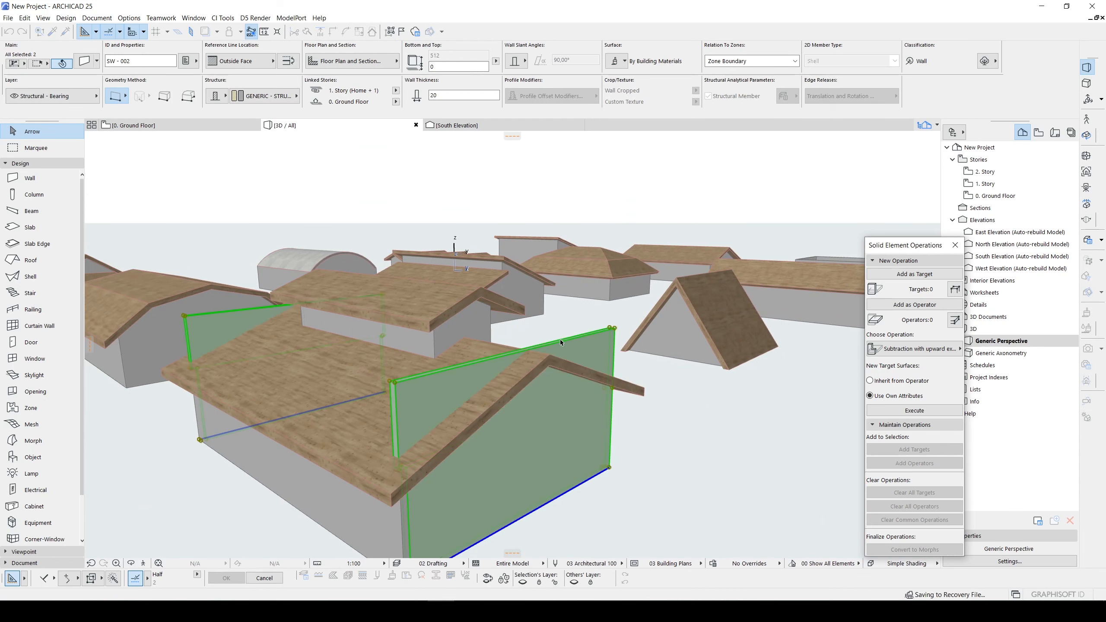
Trim the two raised end walls to the main gable roof
{"action": "right_click", "coordinate": [589, 323]}
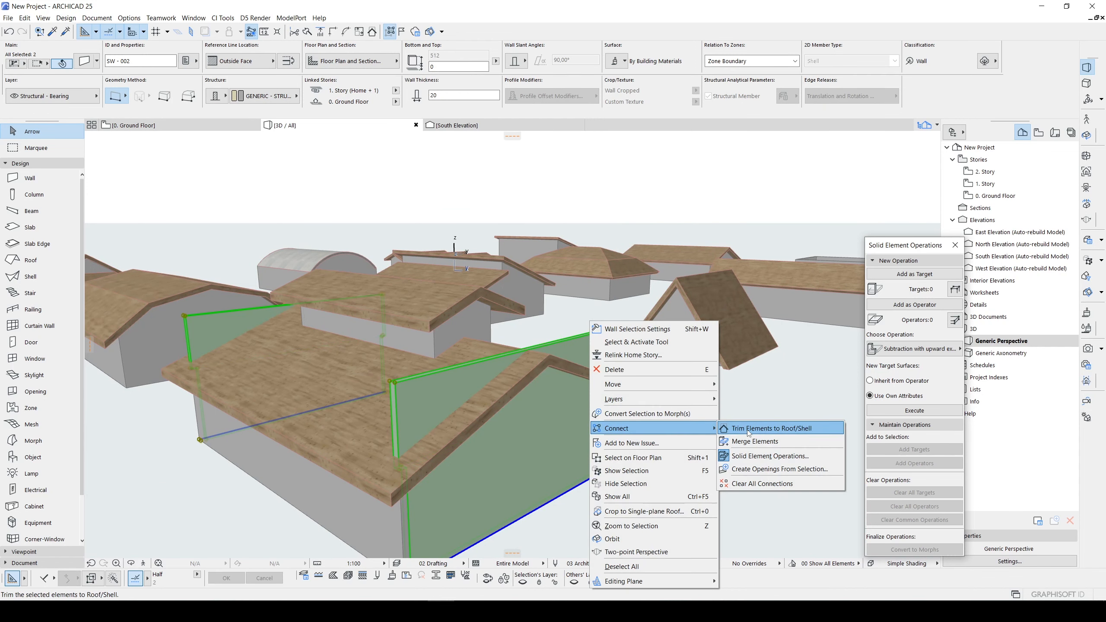
{"action": "left_click", "coordinate": [748, 429]}
{"action": "left_click", "coordinate": [354, 376]}
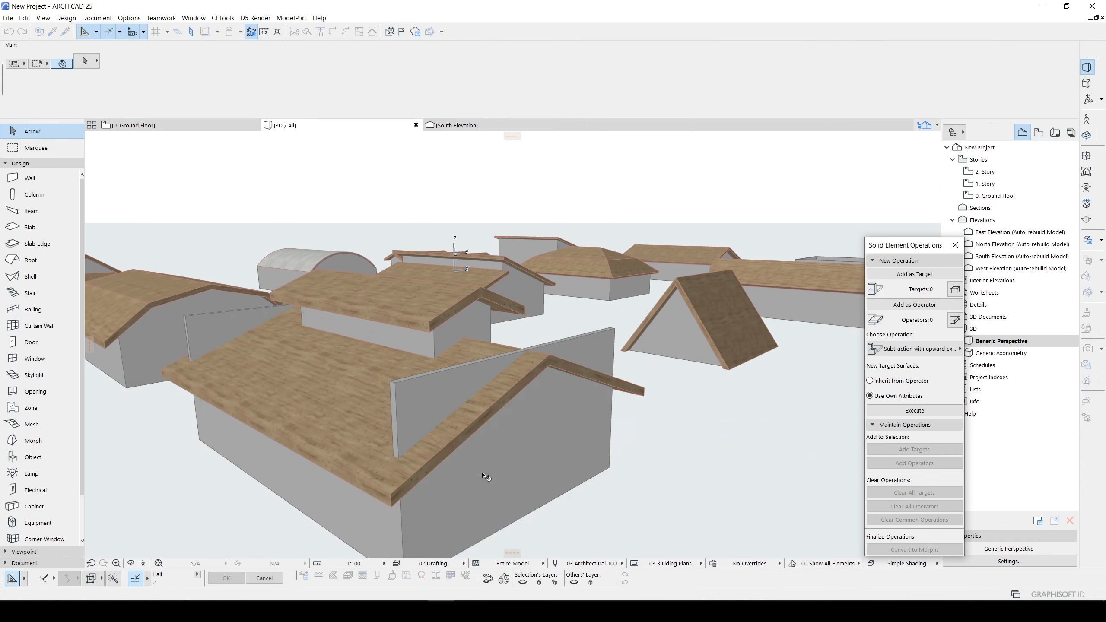
Examine the finished monitor roof building and the whole collection of roof models in 3D
{"action": "middle_click_drag", "start_coordinate": [366, 365], "coordinate": [705, 375], "text": "shift"}
{"action": "scroll", "coordinate": [610, 305], "scroll_direction": "up", "scroll_amount": 1}
{"action": "middle_click_drag", "start_coordinate": [544, 278], "coordinate": [538, 353]}
{"action": "scroll", "coordinate": [529, 314], "scroll_direction": "up", "scroll_amount": 3}
{"action": "scroll", "coordinate": [513, 347], "scroll_direction": "down", "scroll_amount": 5}
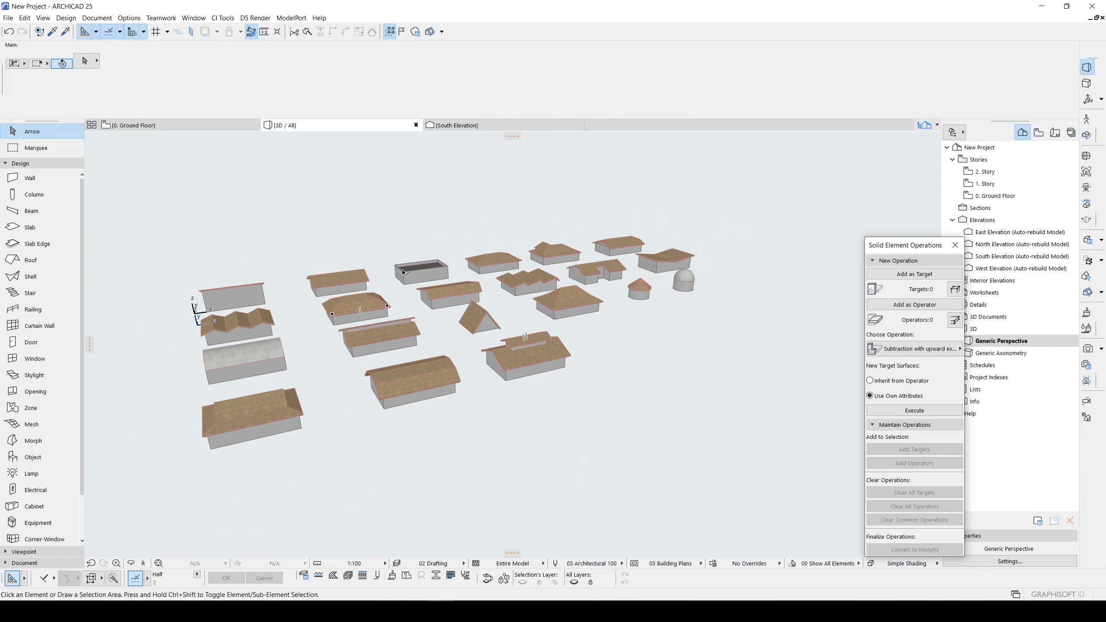
{"action": "middle_click_drag", "start_coordinate": [402, 272], "coordinate": [436, 301]}
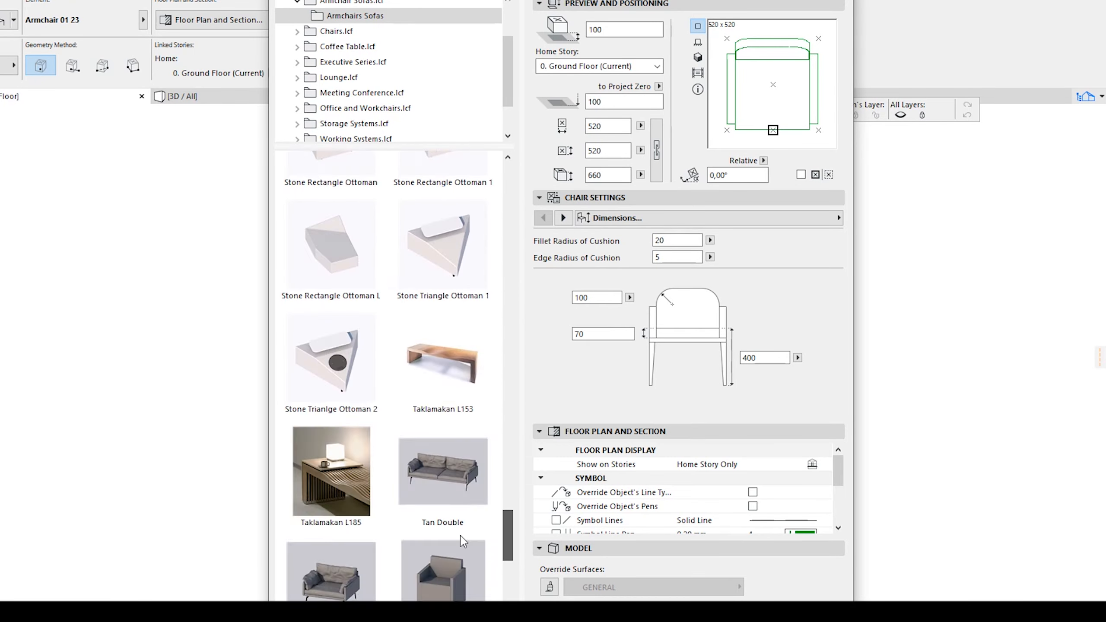
Browse the Chairs and Executive Series folders of the furniture object library and look through their models
{"action": "left_click", "coordinate": [336, 31]}
{"action": "left_click", "coordinate": [338, 46]}
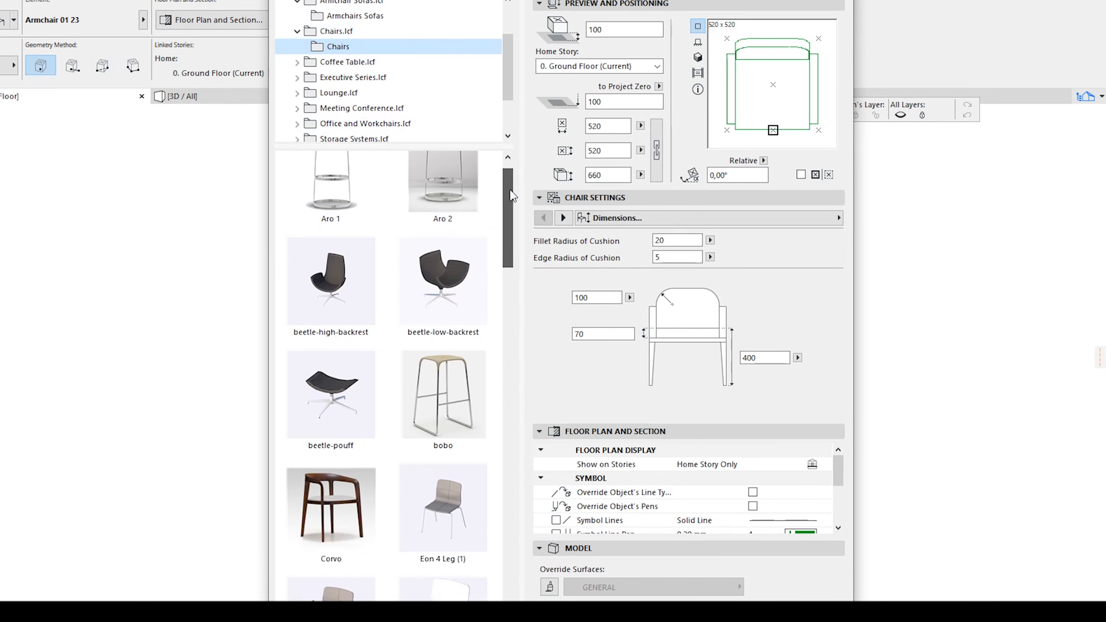
{"action": "left_click_drag", "start_coordinate": [510, 191], "coordinate": [481, 382]}
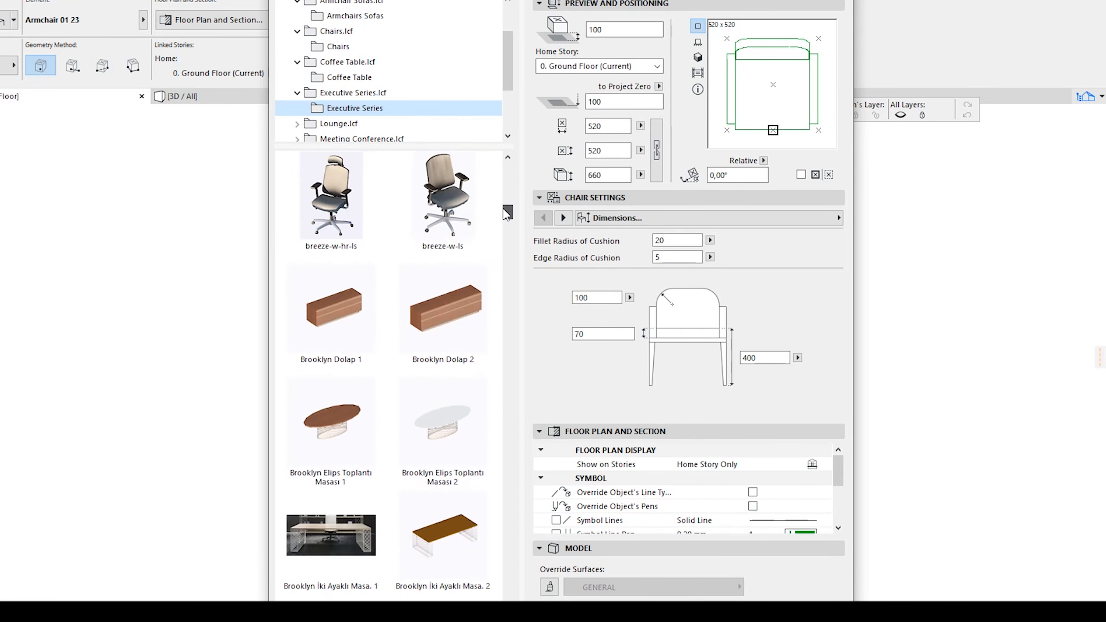
{"action": "left_click_drag", "start_coordinate": [505, 212], "coordinate": [506, 301]}
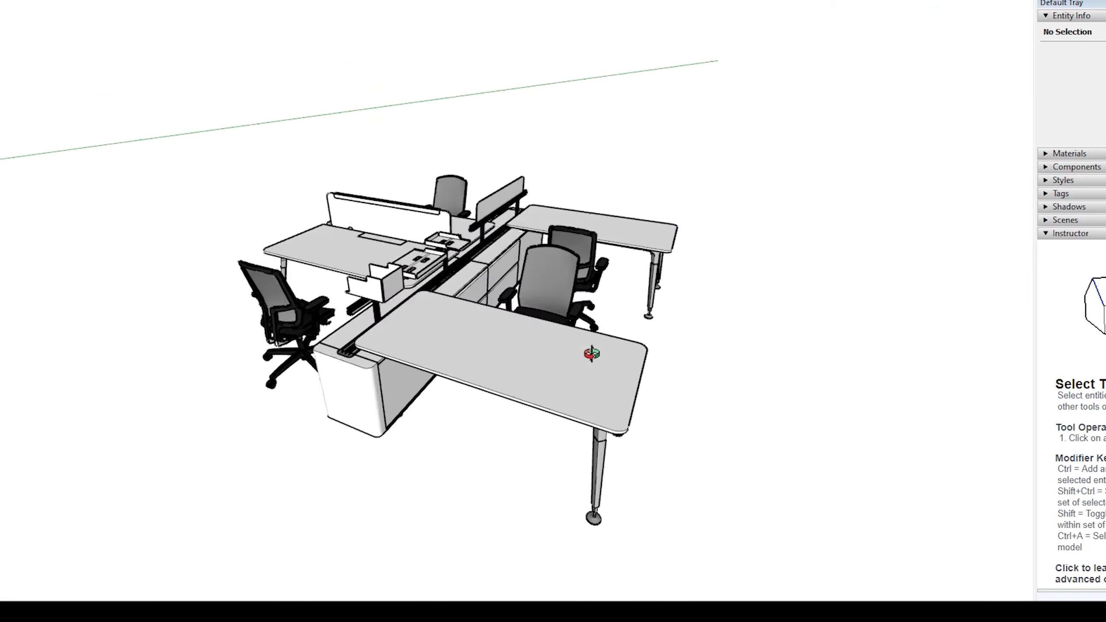
{"action": "mouse_move", "coordinate": [590, 353]}
{"action": "middle_mouse_down"}
{"action": "mouse_move", "coordinate": [703, 277]}
{"action": "mouse_move", "coordinate": [570, 229]}
{"action": "mouse_move", "coordinate": [296, 252]}
{"action": "middle_mouse_up"}
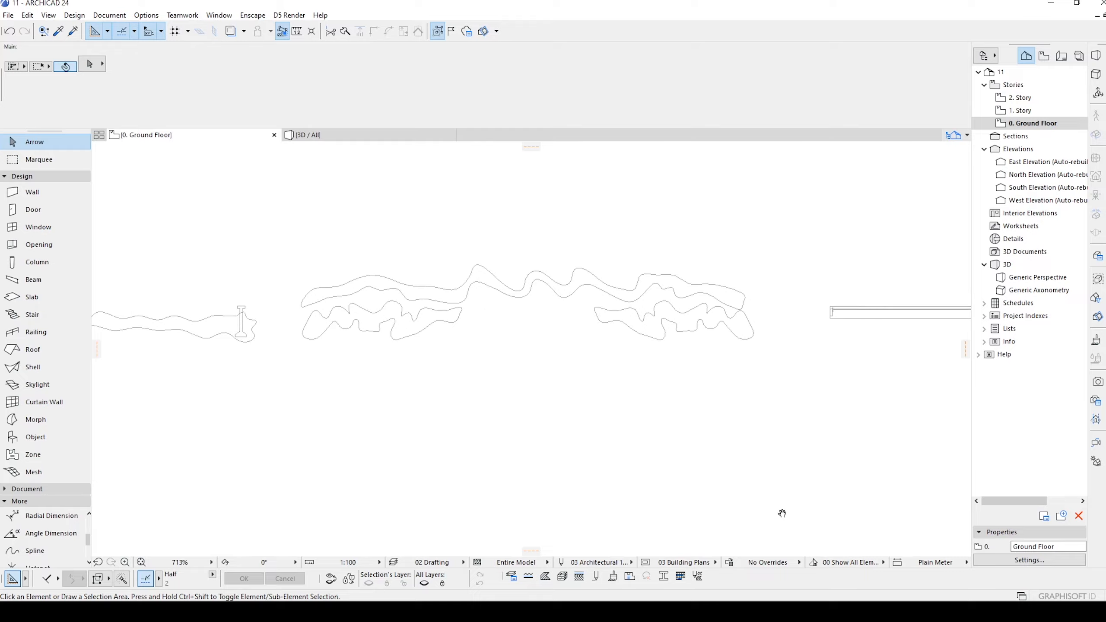
{"action": "middle_click_drag", "start_coordinate": [782, 514], "coordinate": [617, 517]}
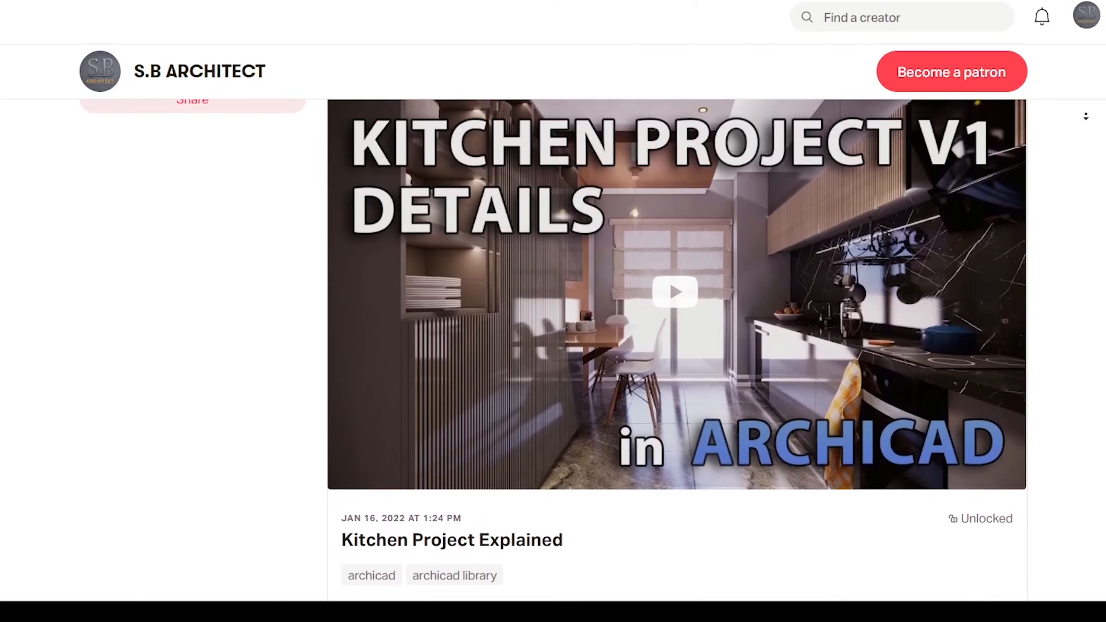
Look through the creator's Patreon posts offering Archicad project files and bonus tutorials
{"action": "scroll", "coordinate": [1082, 137], "scroll_direction": "down", "scroll_amount": 10}
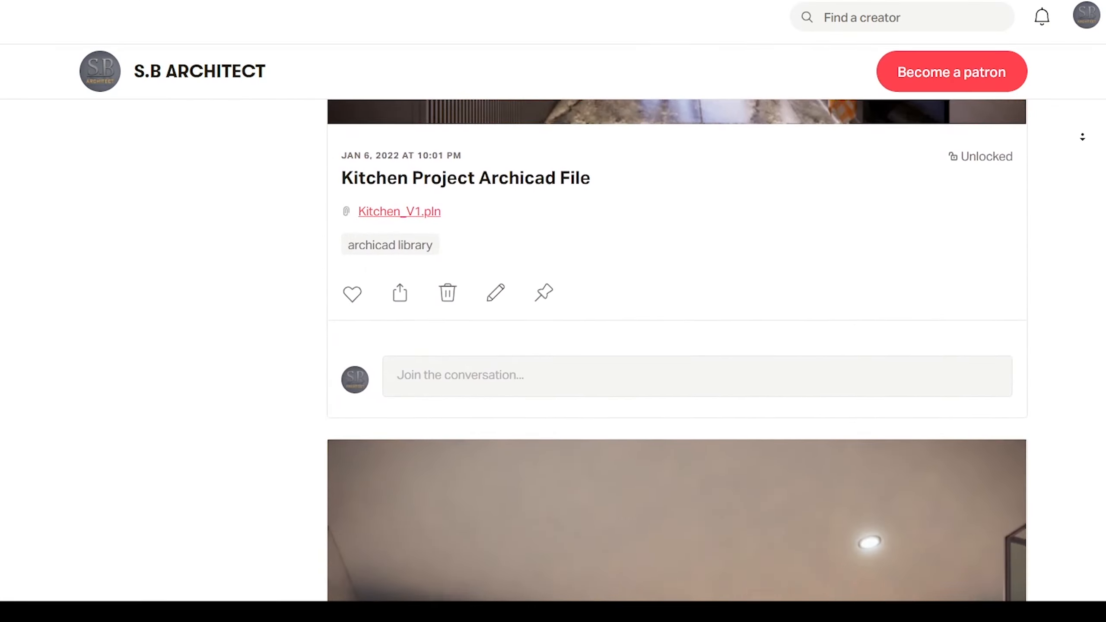
{"action": "scroll", "coordinate": [1081, 137], "scroll_direction": "down", "scroll_amount": 15}
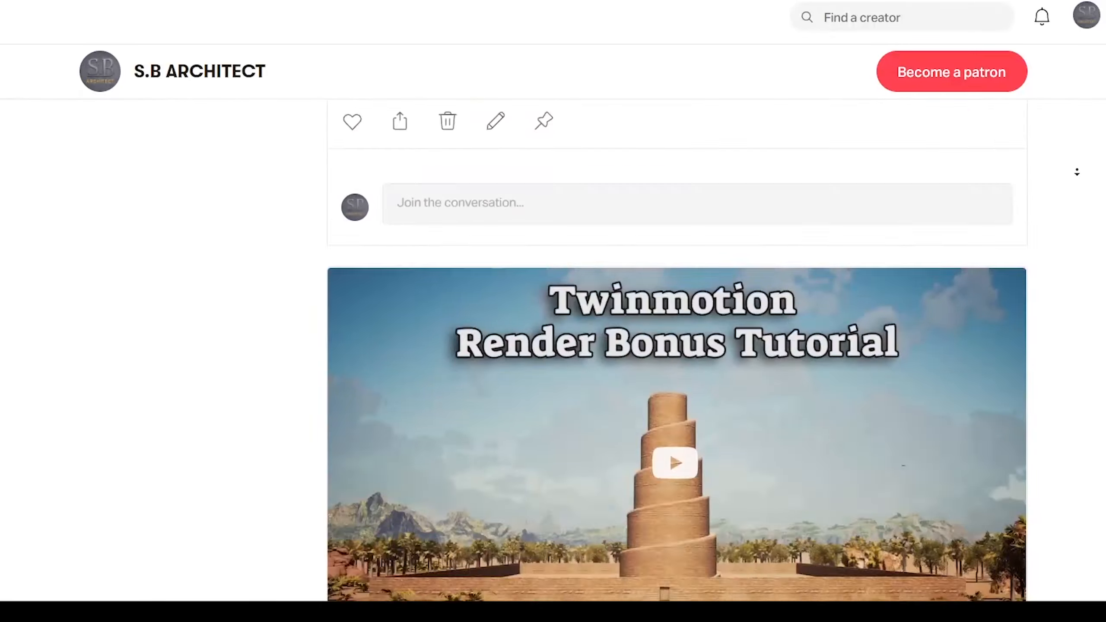
{"action": "scroll", "coordinate": [1076, 172], "scroll_direction": "down", "scroll_amount": 15}
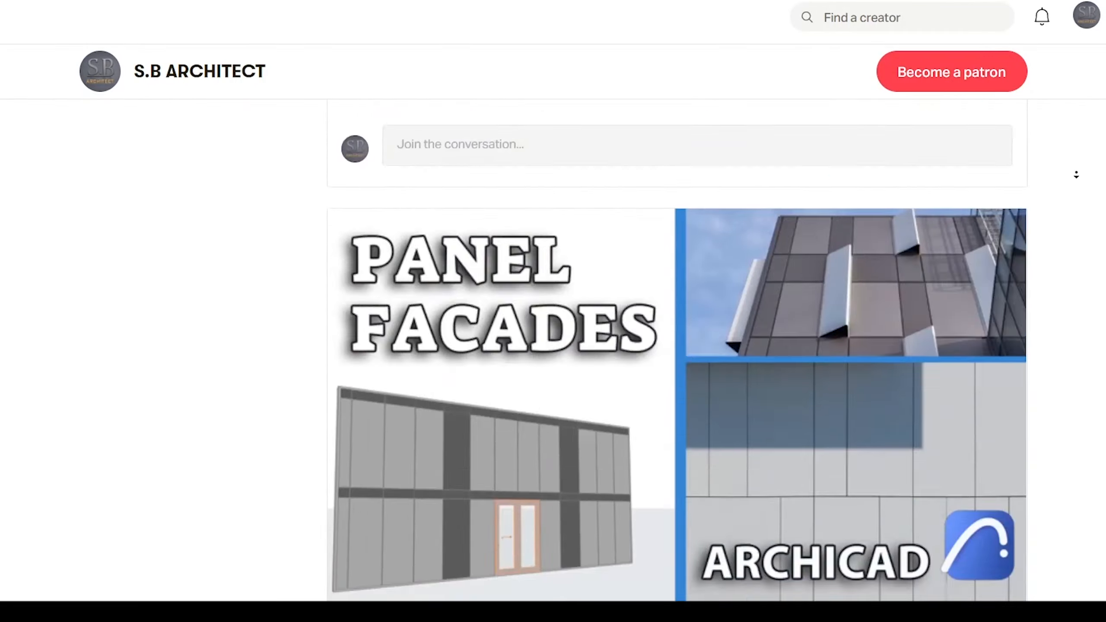